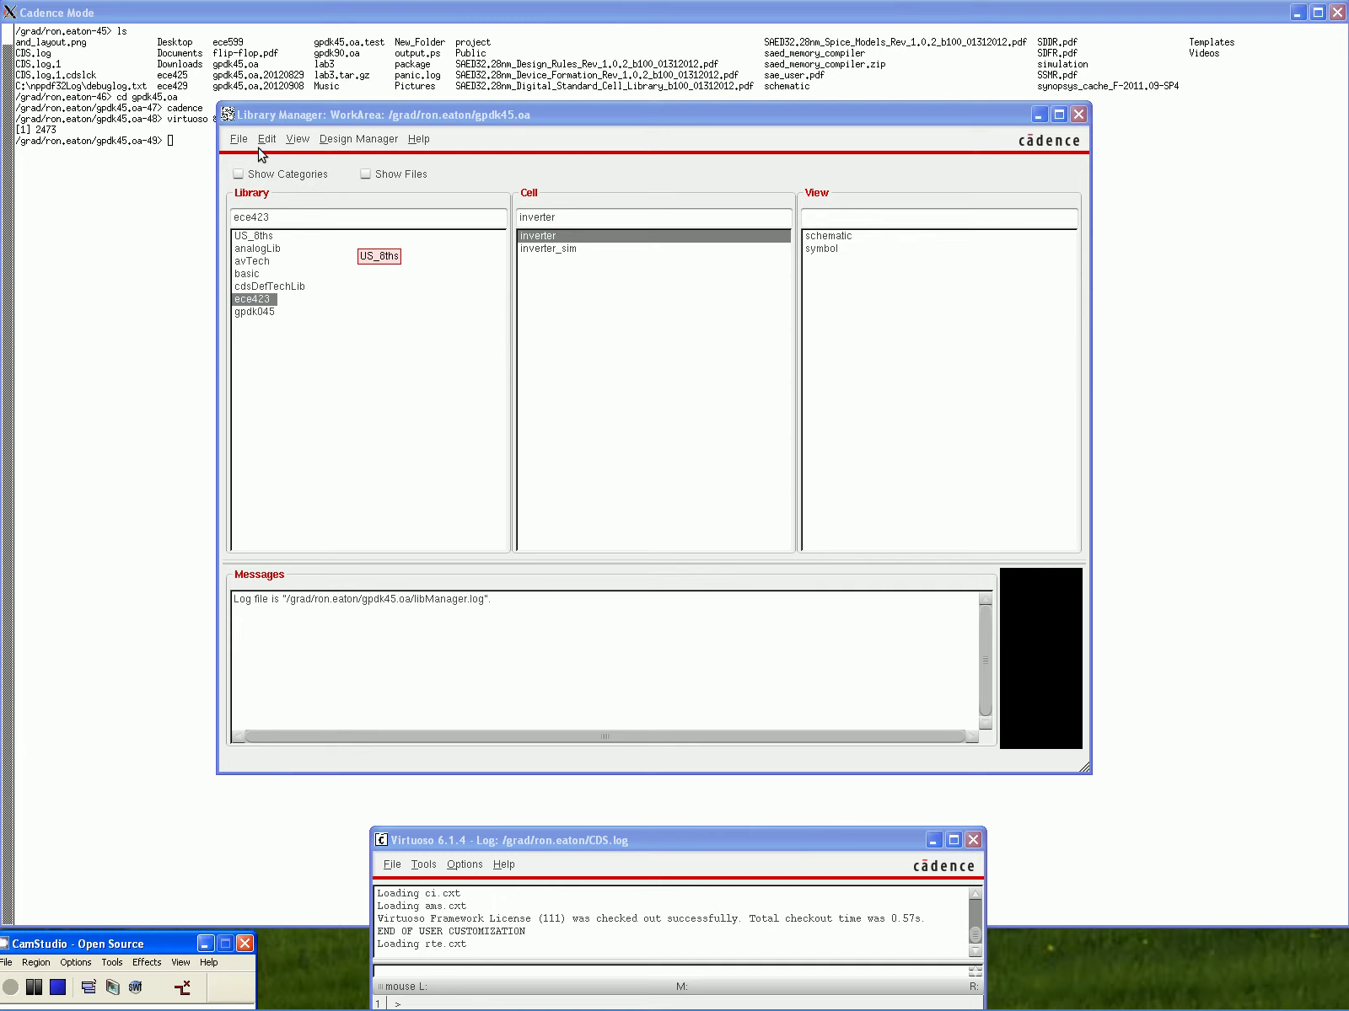
# Create a layout view for the inverter cell in library ece423 and enlarge its editor window beside the layer list
pyautogui.click(248, 143)
pyautogui.click(248, 144)
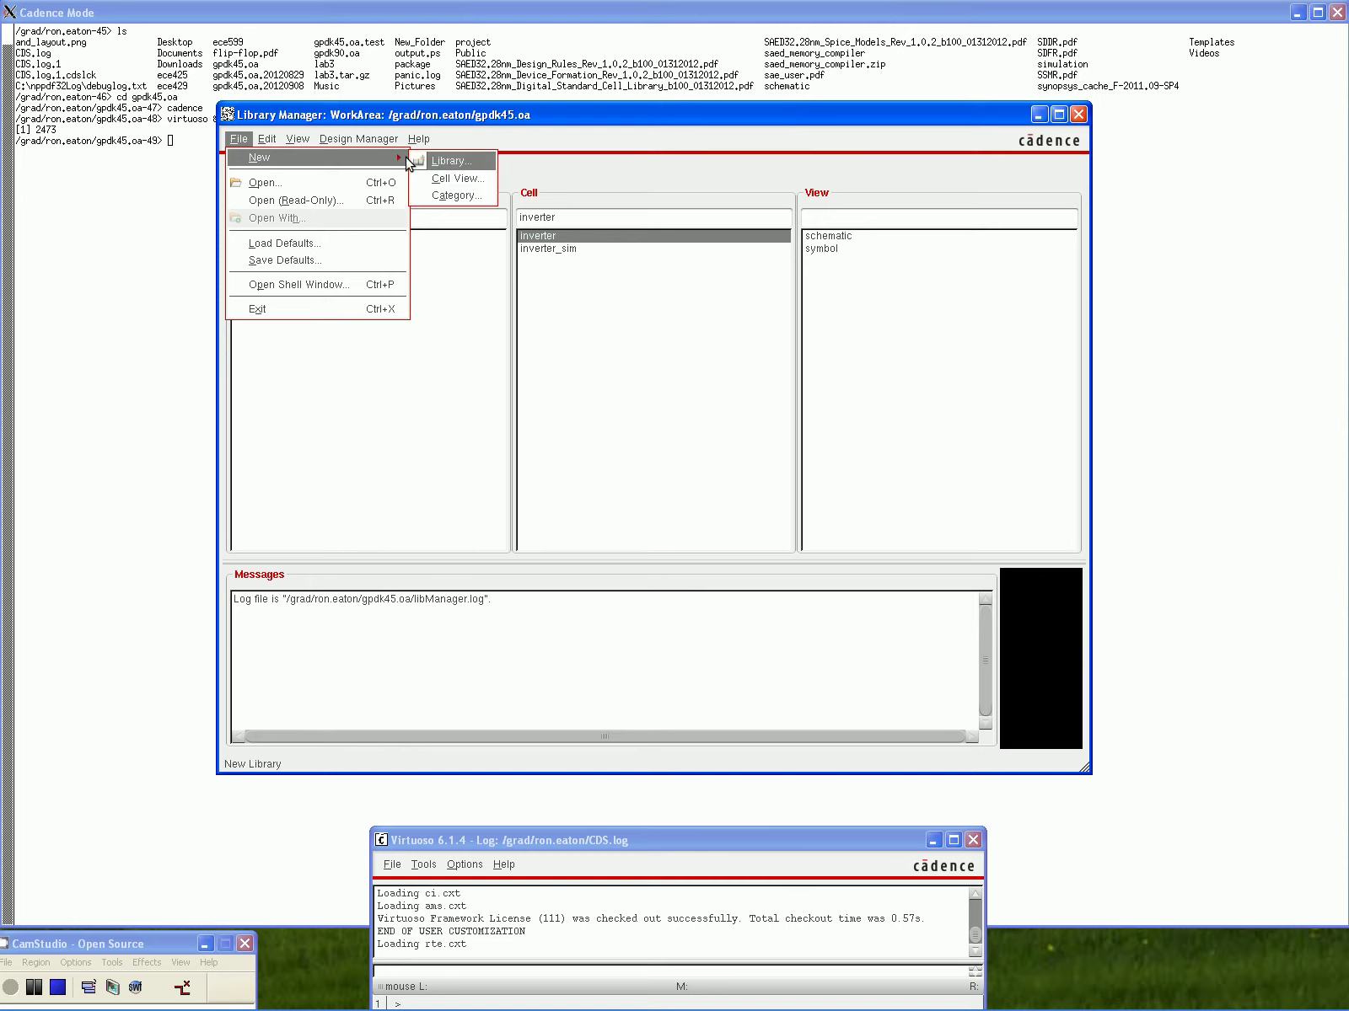
pyautogui.click(423, 173)
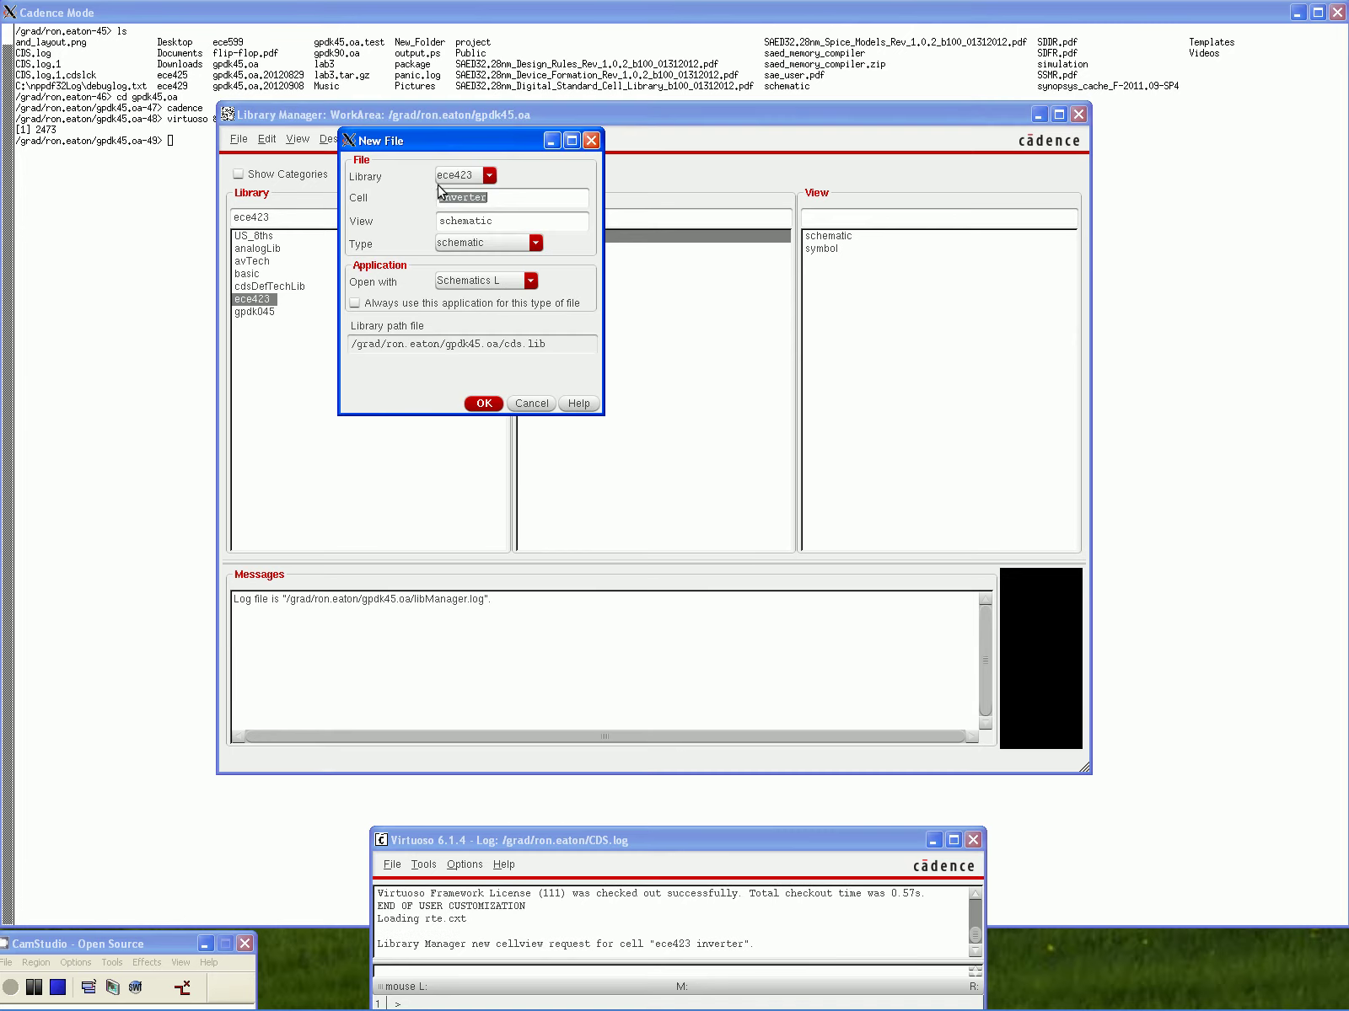
pyautogui.click(504, 201)
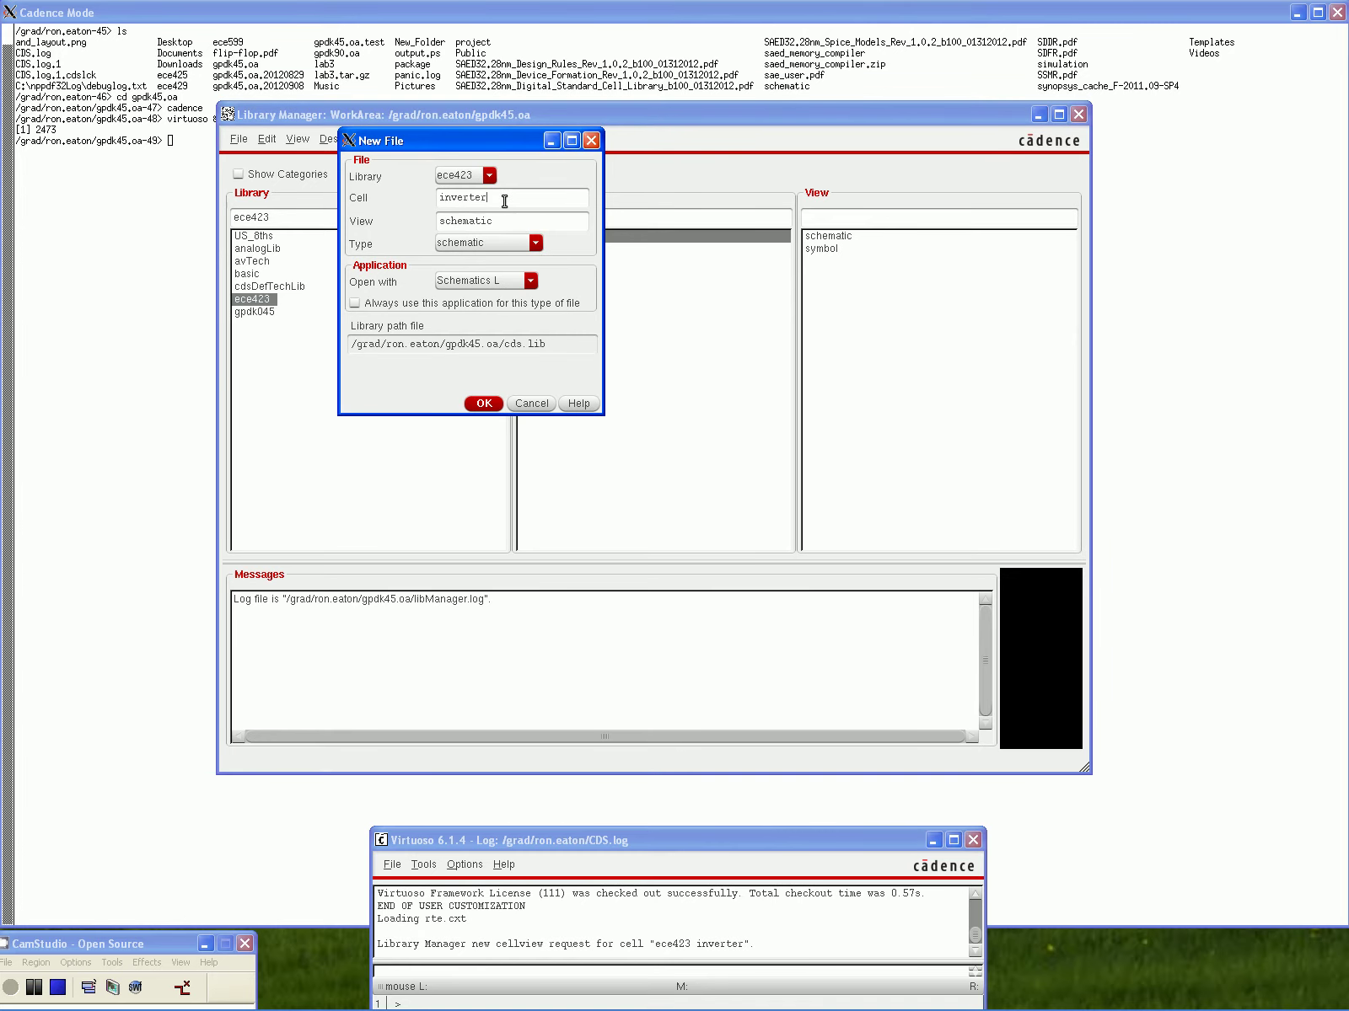
pyautogui.click(536, 244)
pyautogui.click(528, 283)
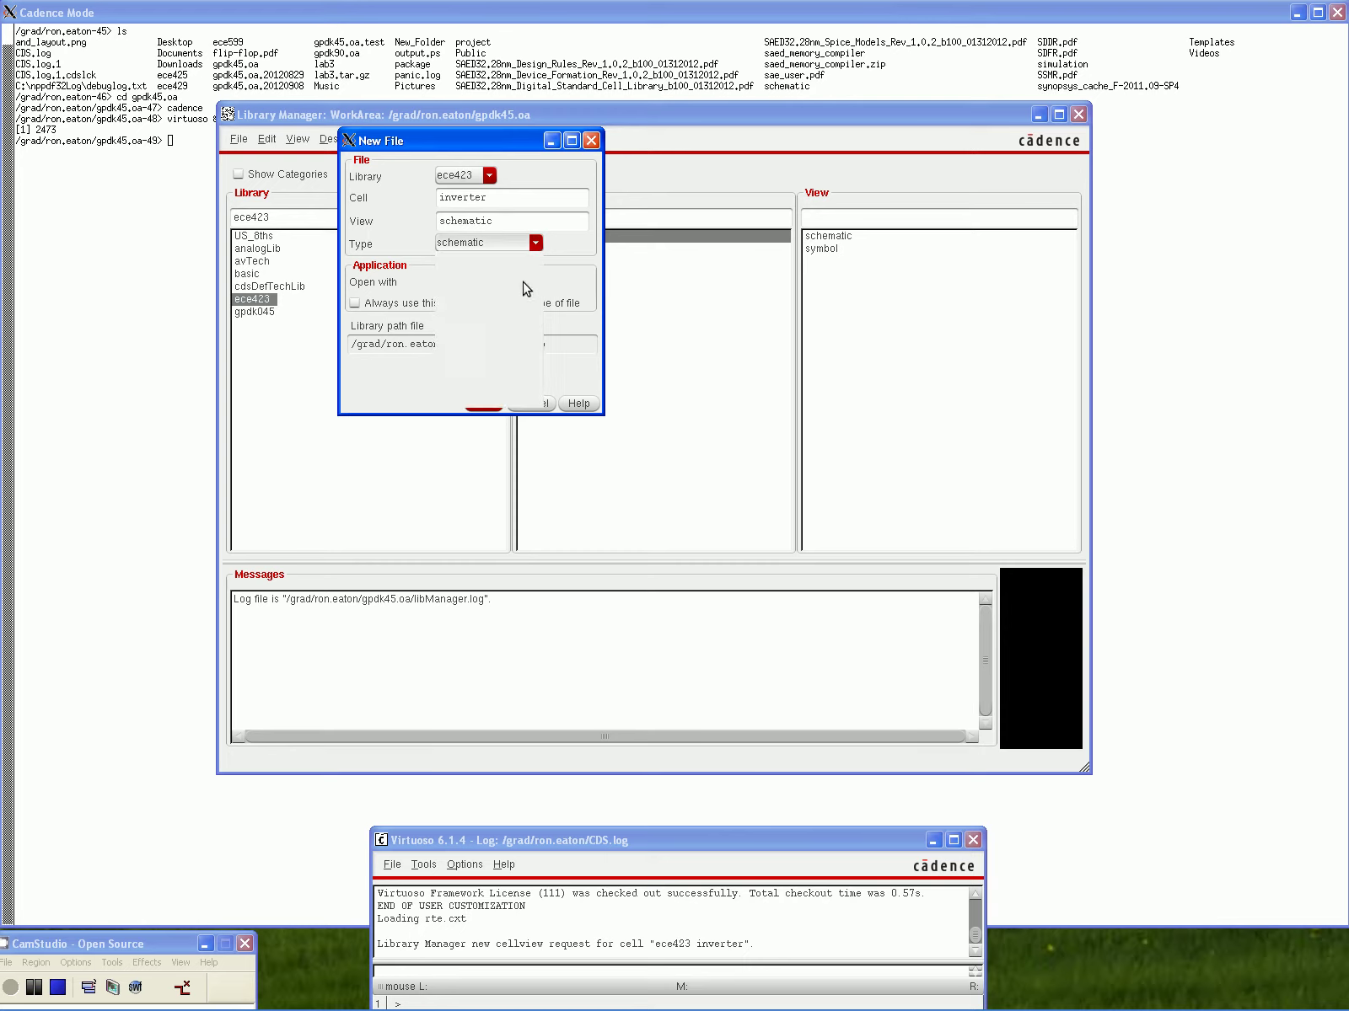
pyautogui.click(484, 404)
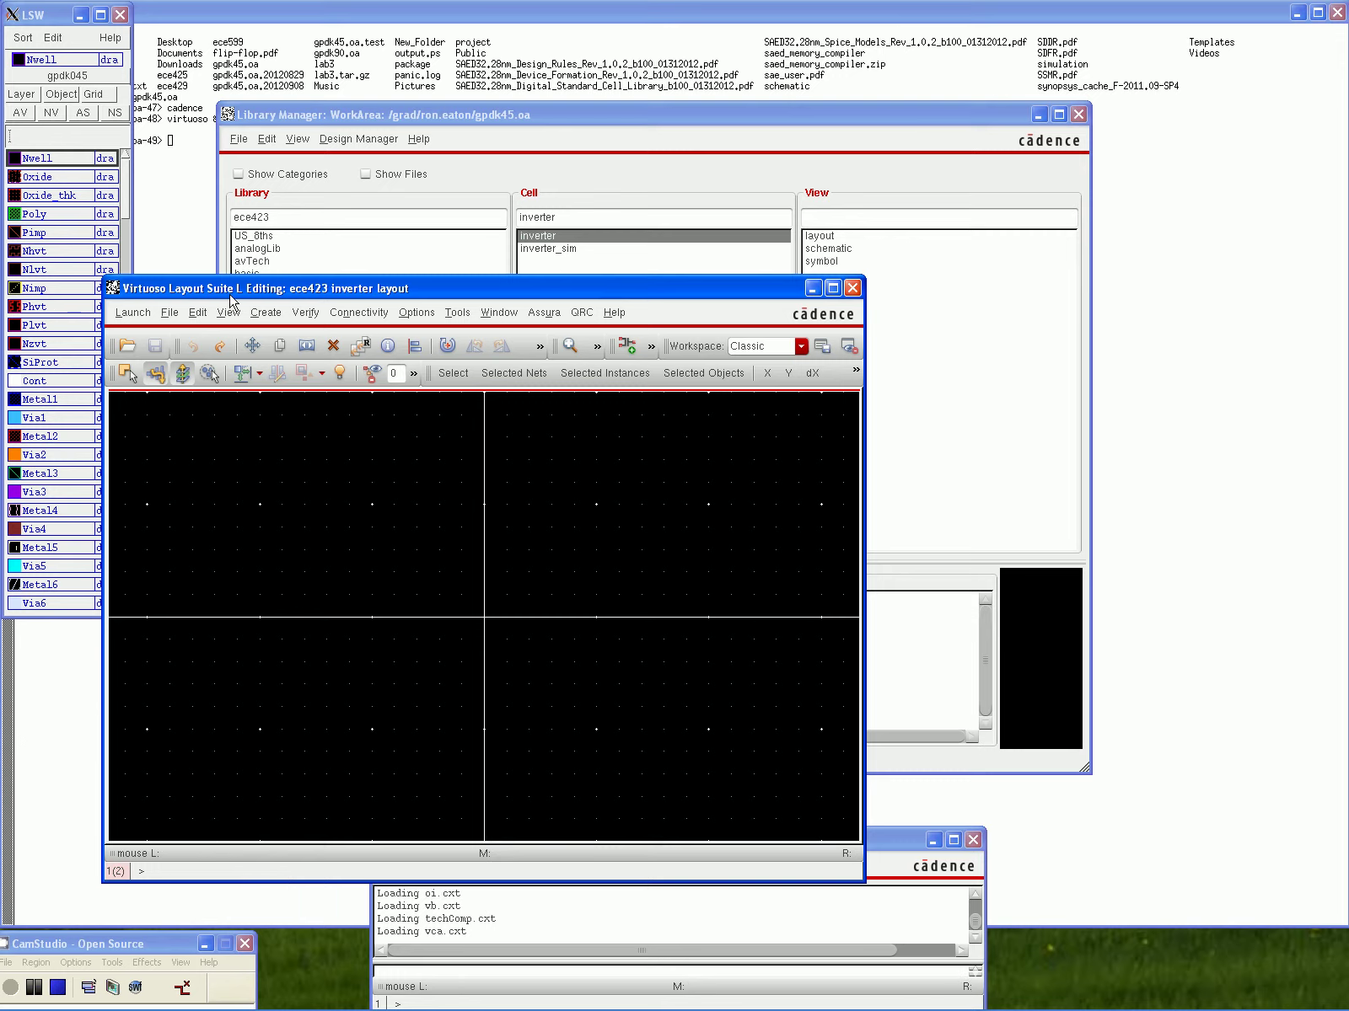
pyautogui.moveTo(244, 293); pyautogui.dragTo(281, 18)
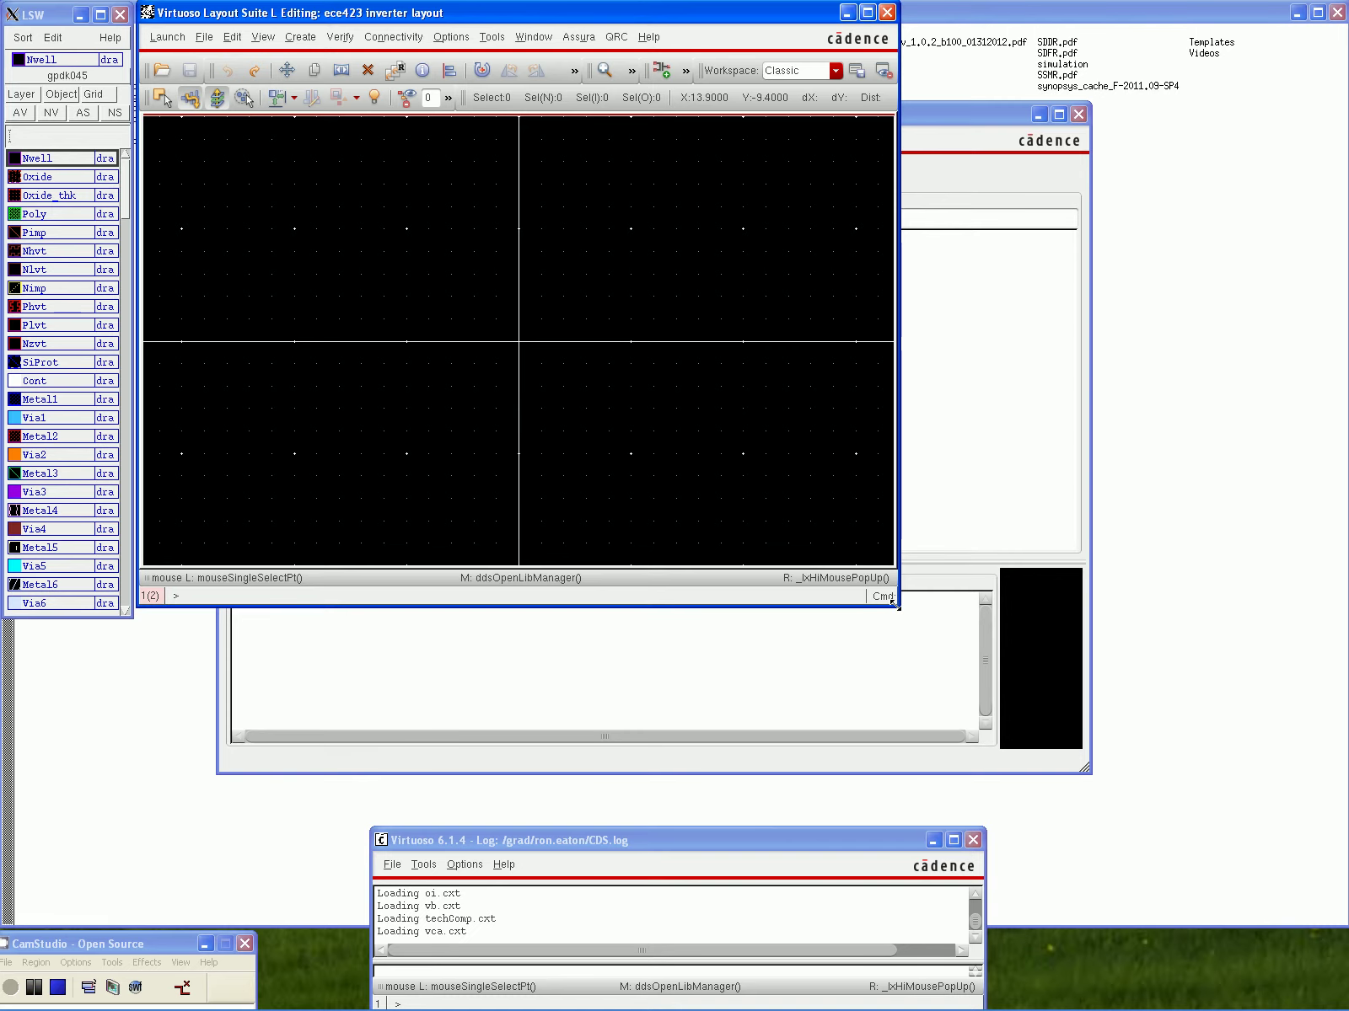
pyautogui.moveTo(894, 602); pyautogui.dragTo(1343, 857)
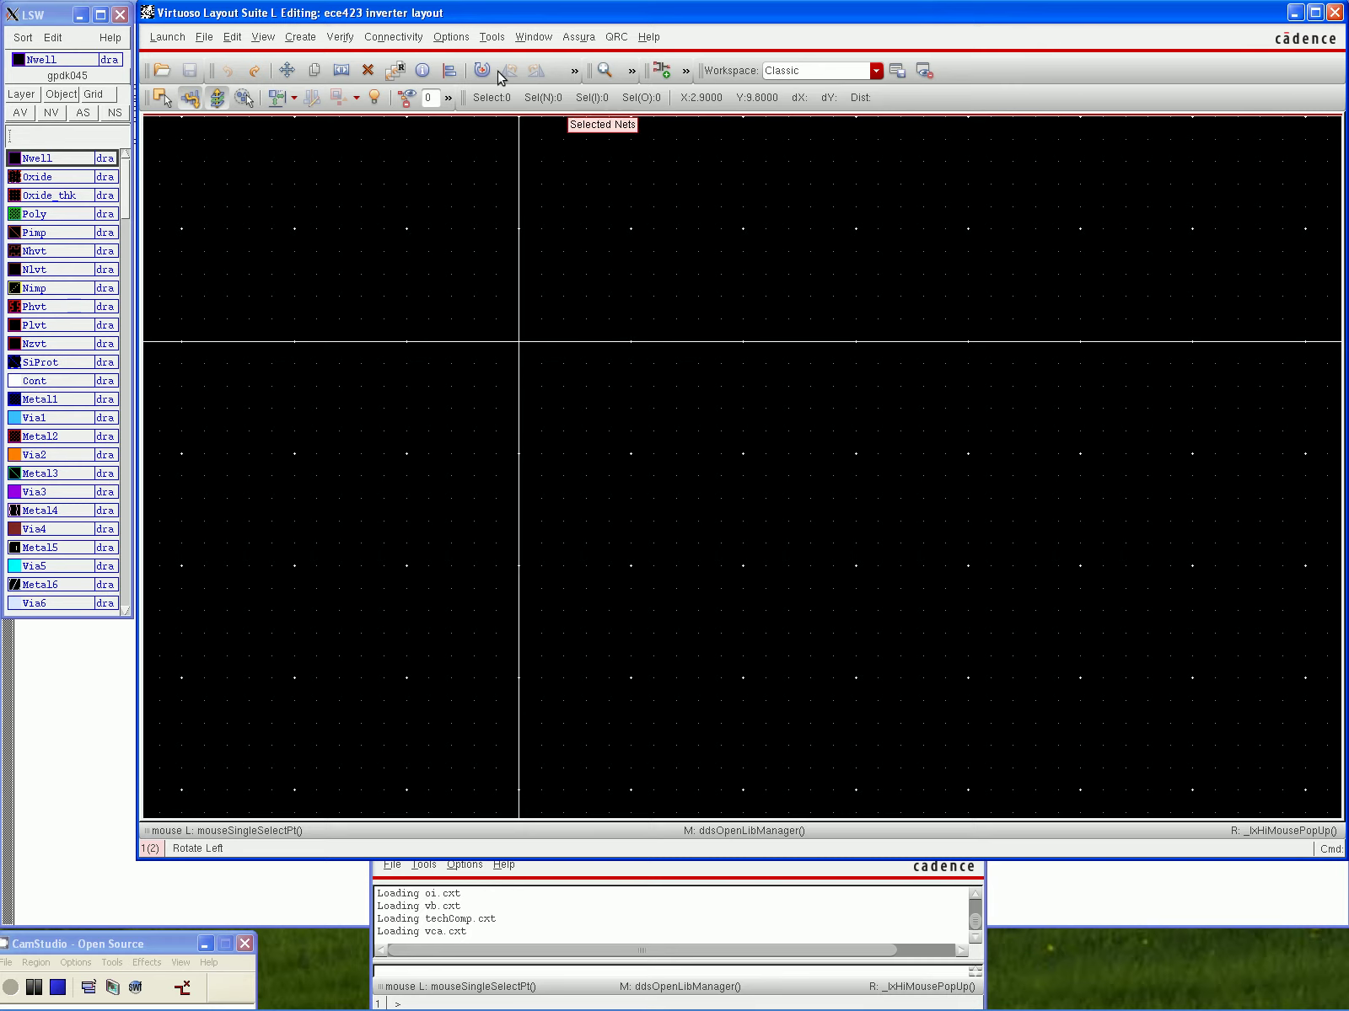
# Set the layout's X and Y snap spacing to 0.005 in the display options
pyautogui.click(459, 37)
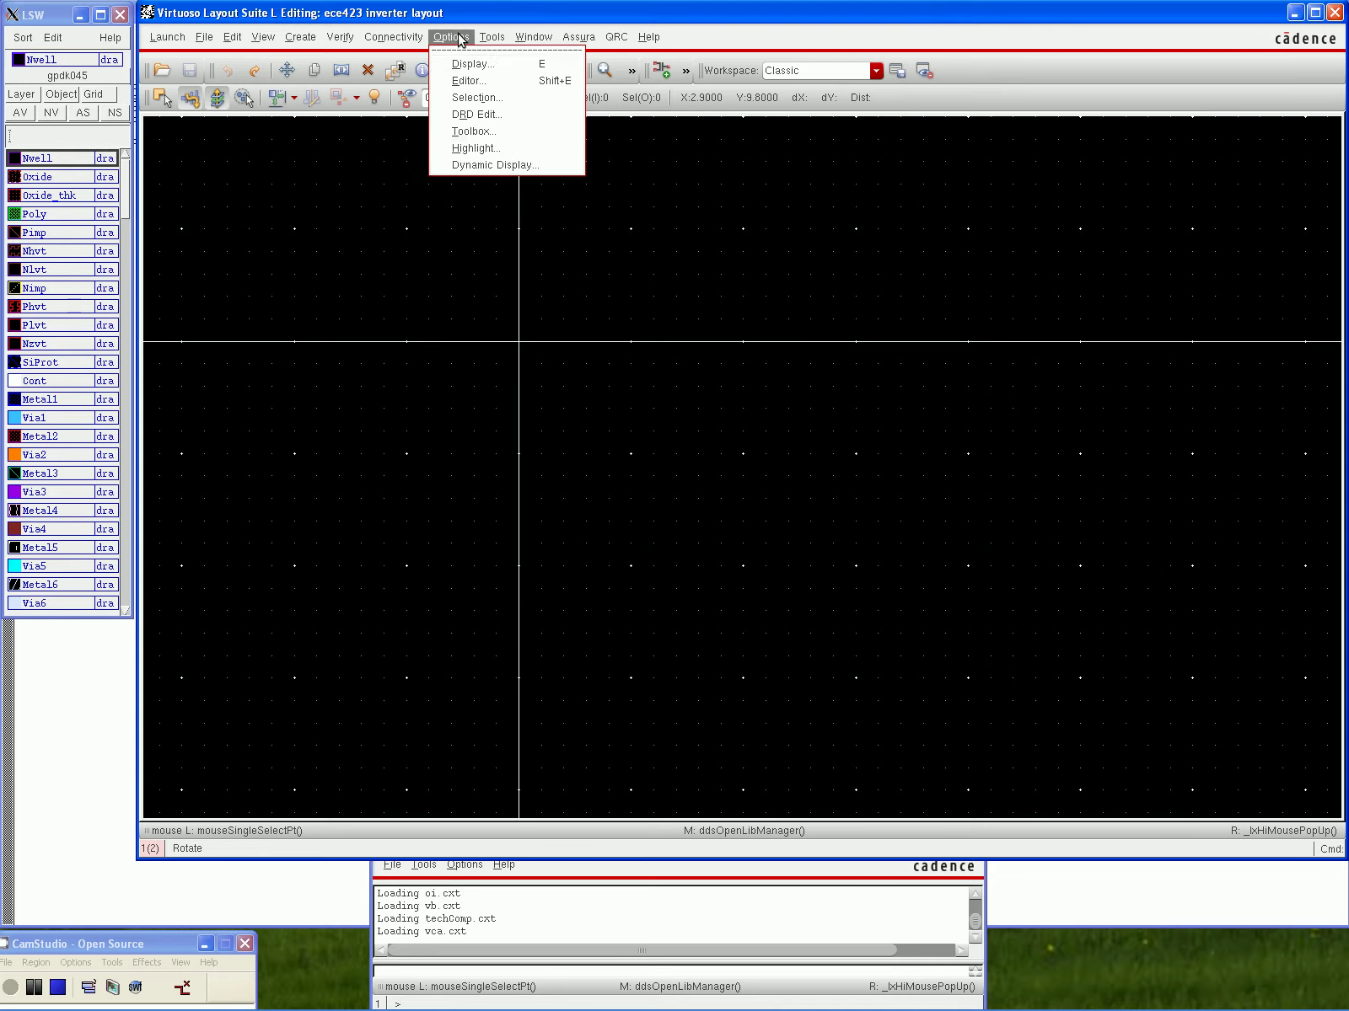
pyautogui.click(463, 63)
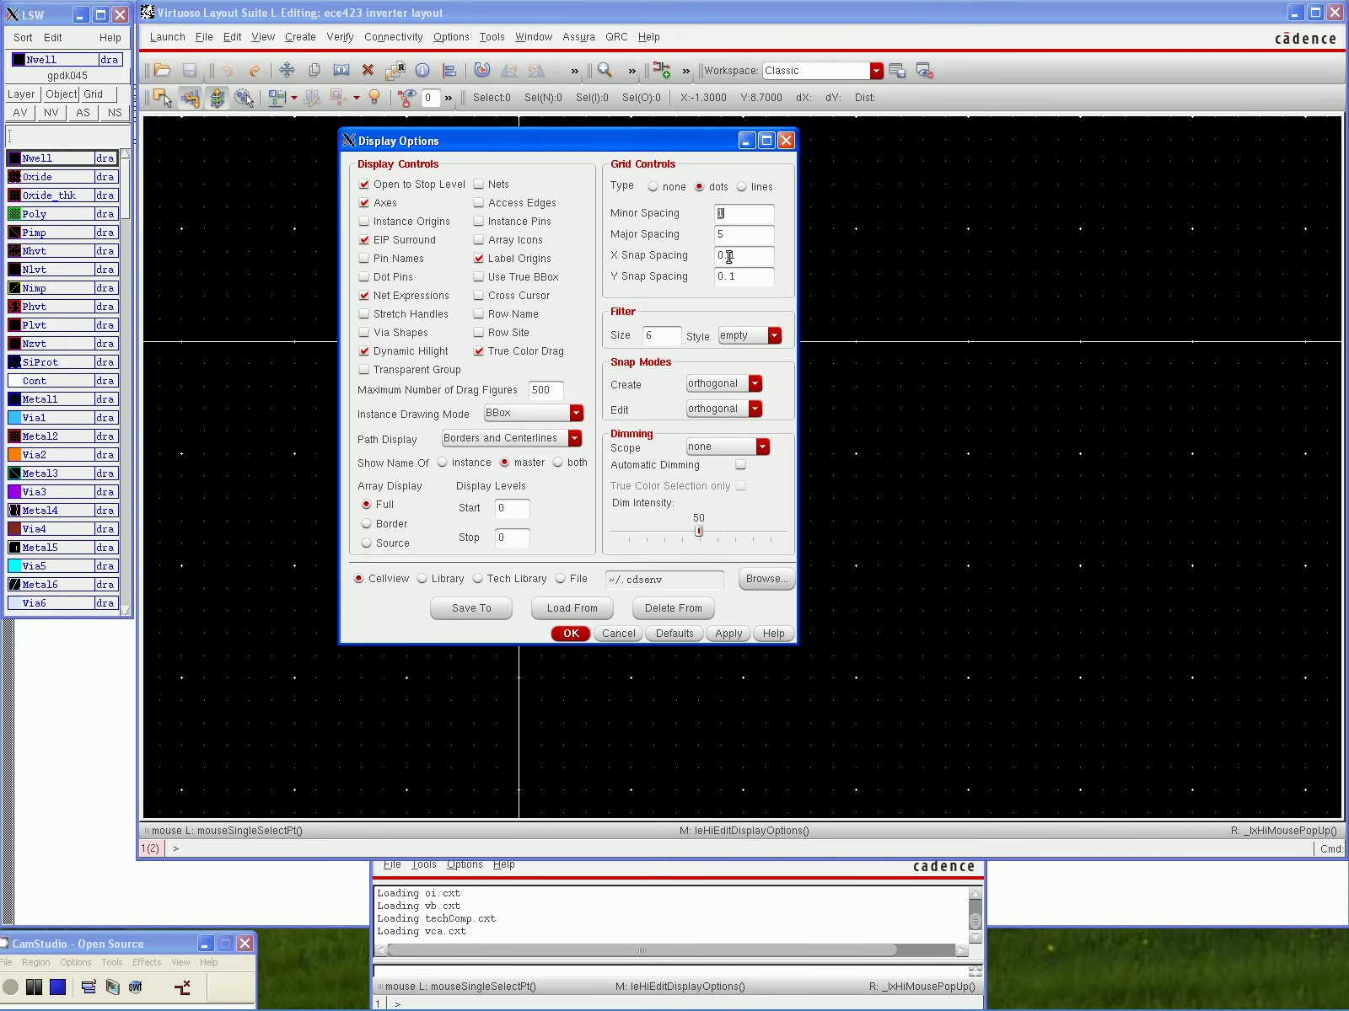
pyautogui.click(733, 256)
pyautogui.doubleClick(733, 271)
pyautogui.write('005')
pyautogui.click(569, 634)
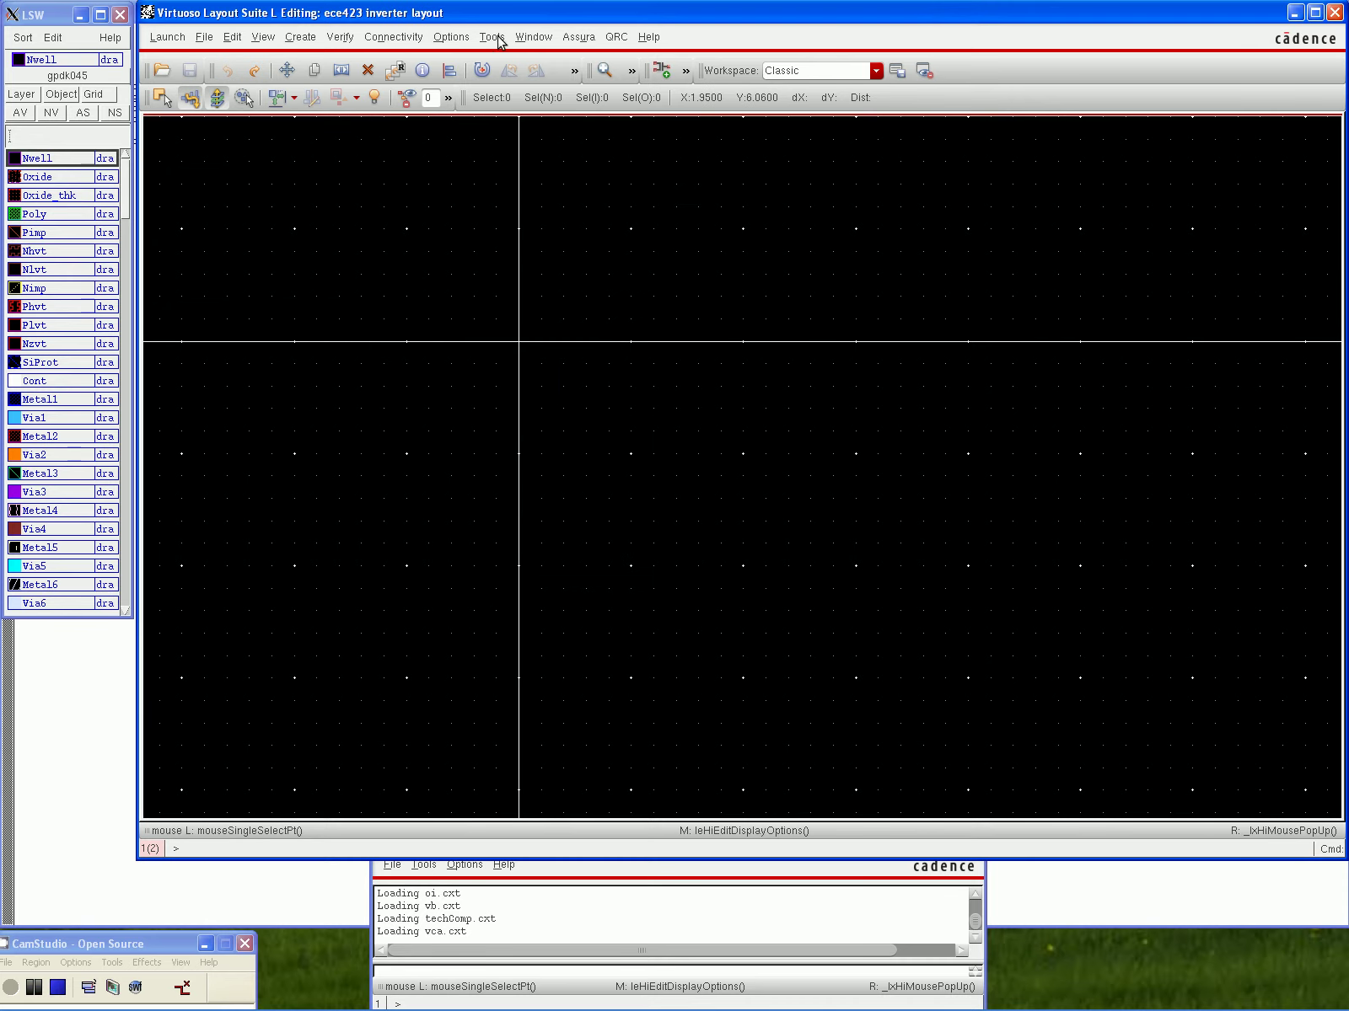
# Apply the layout editor options with gravity turned off
pyautogui.click(454, 37)
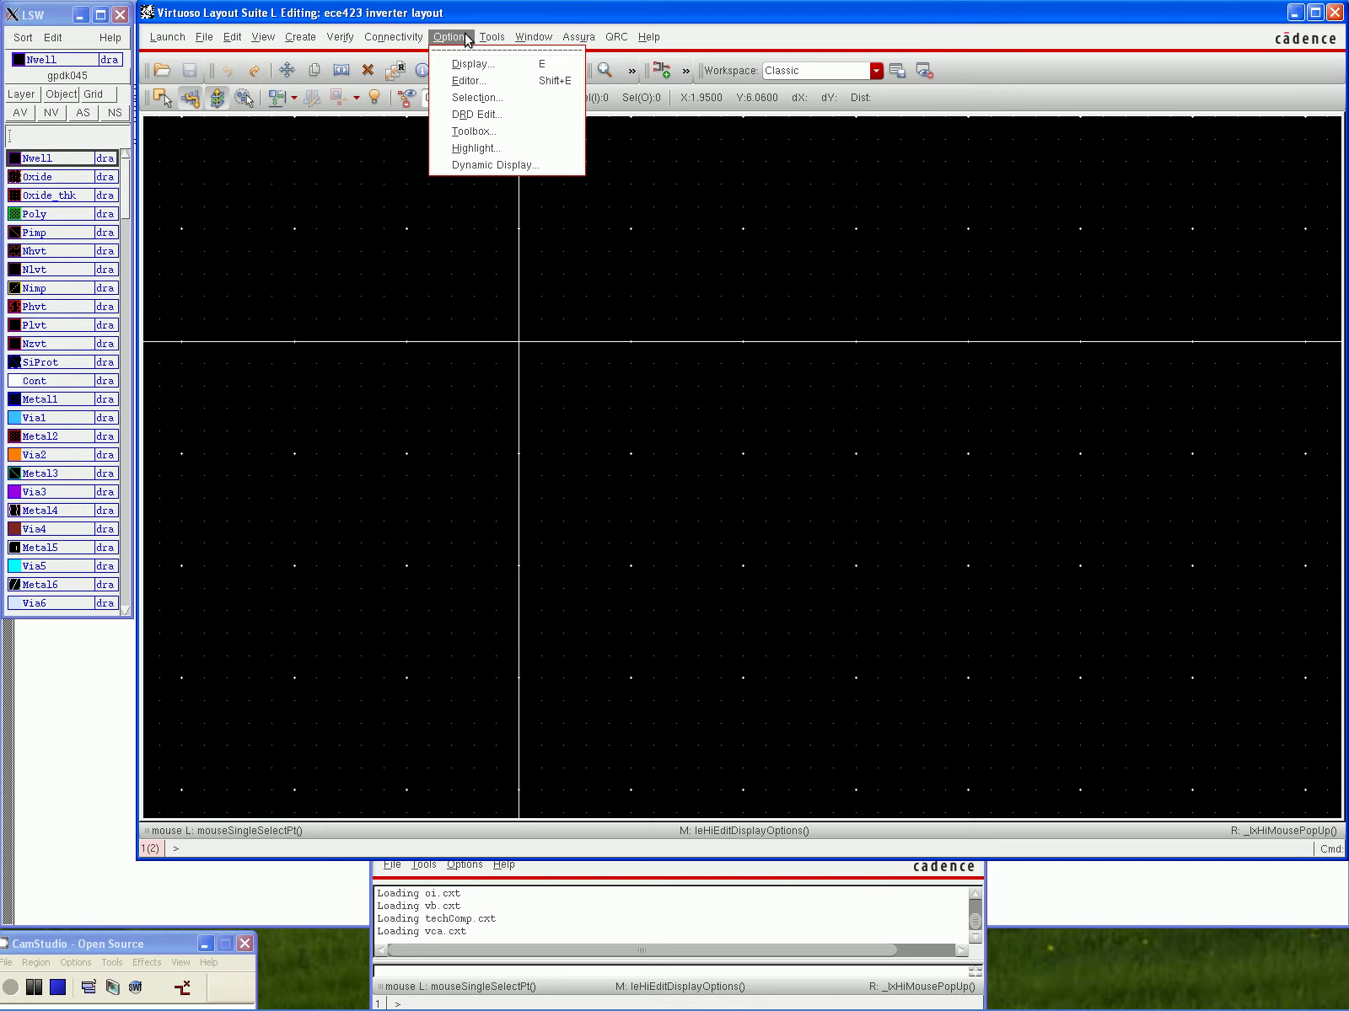
pyautogui.click(465, 81)
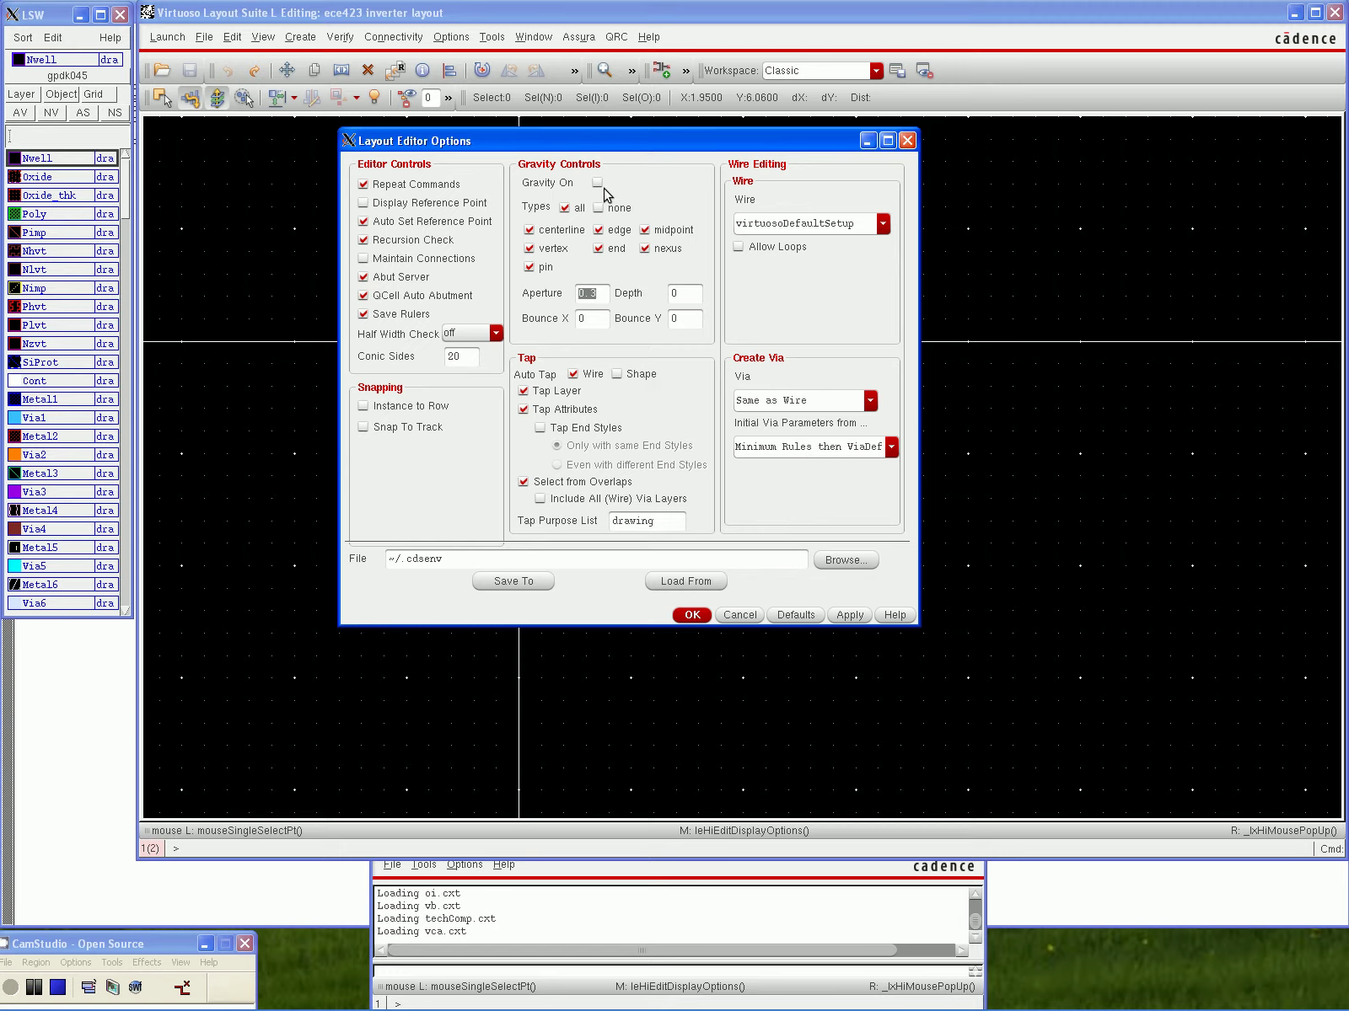
pyautogui.click(692, 614)
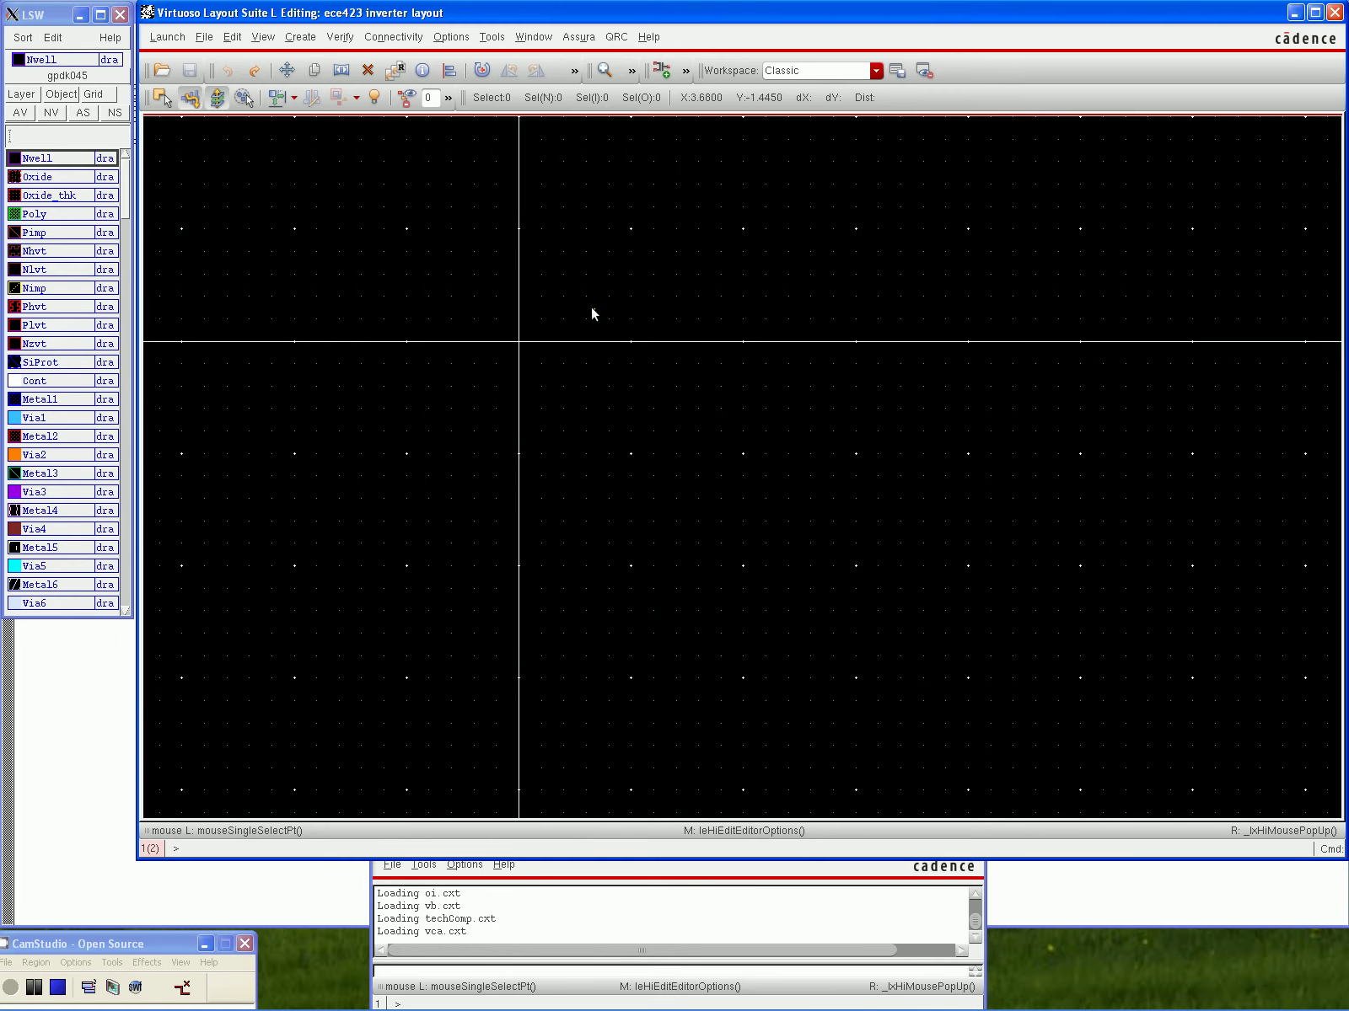
# Set the interactive mode of the DRD options to Notify
pyautogui.click(457, 38)
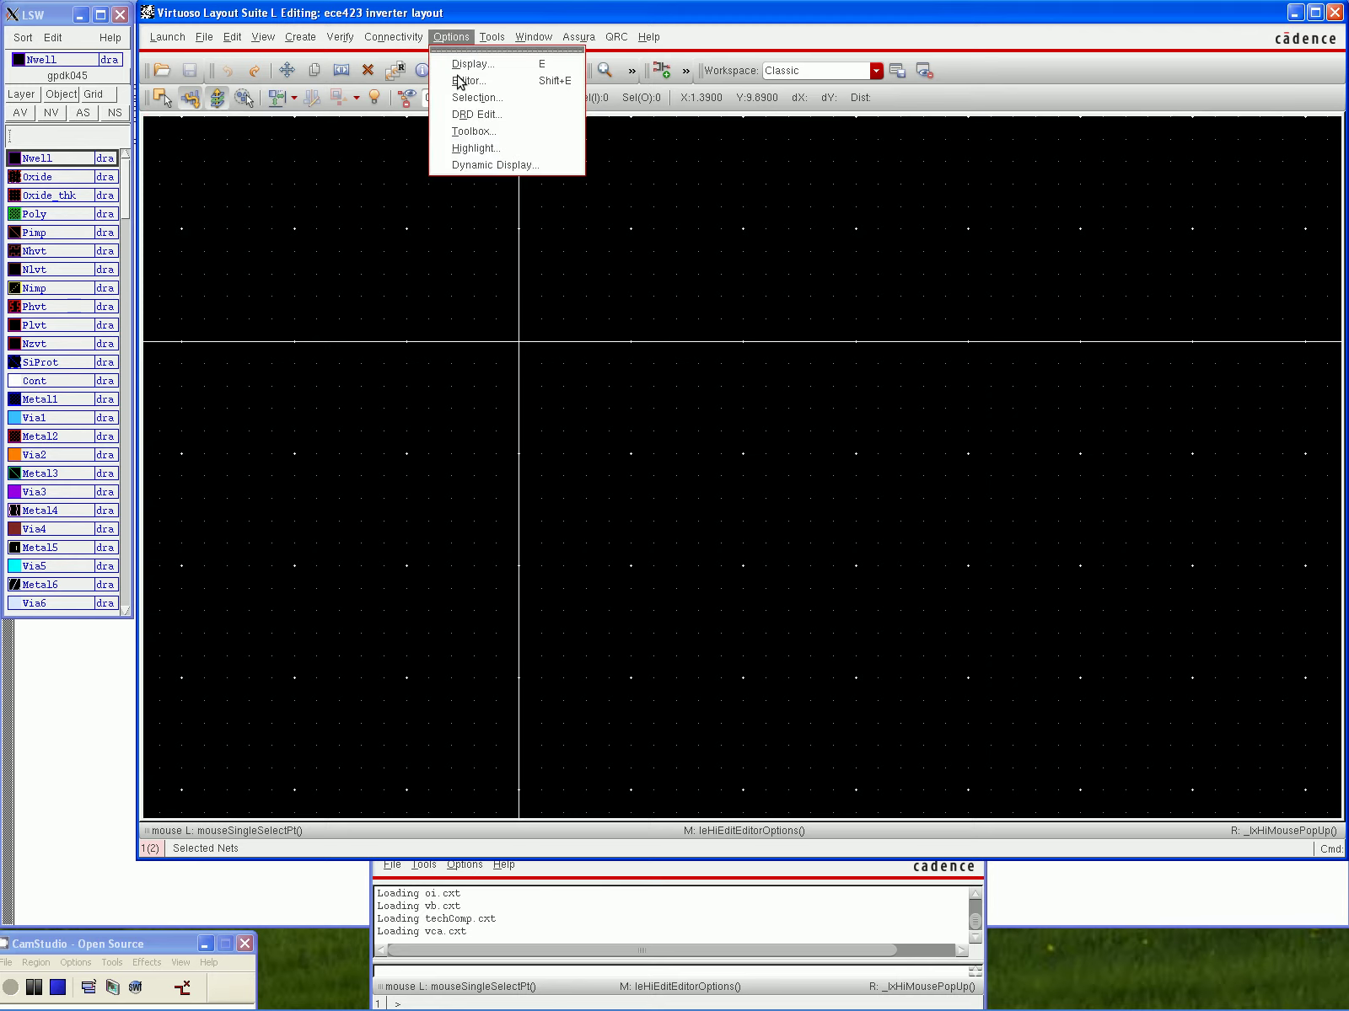
pyautogui.click(465, 110)
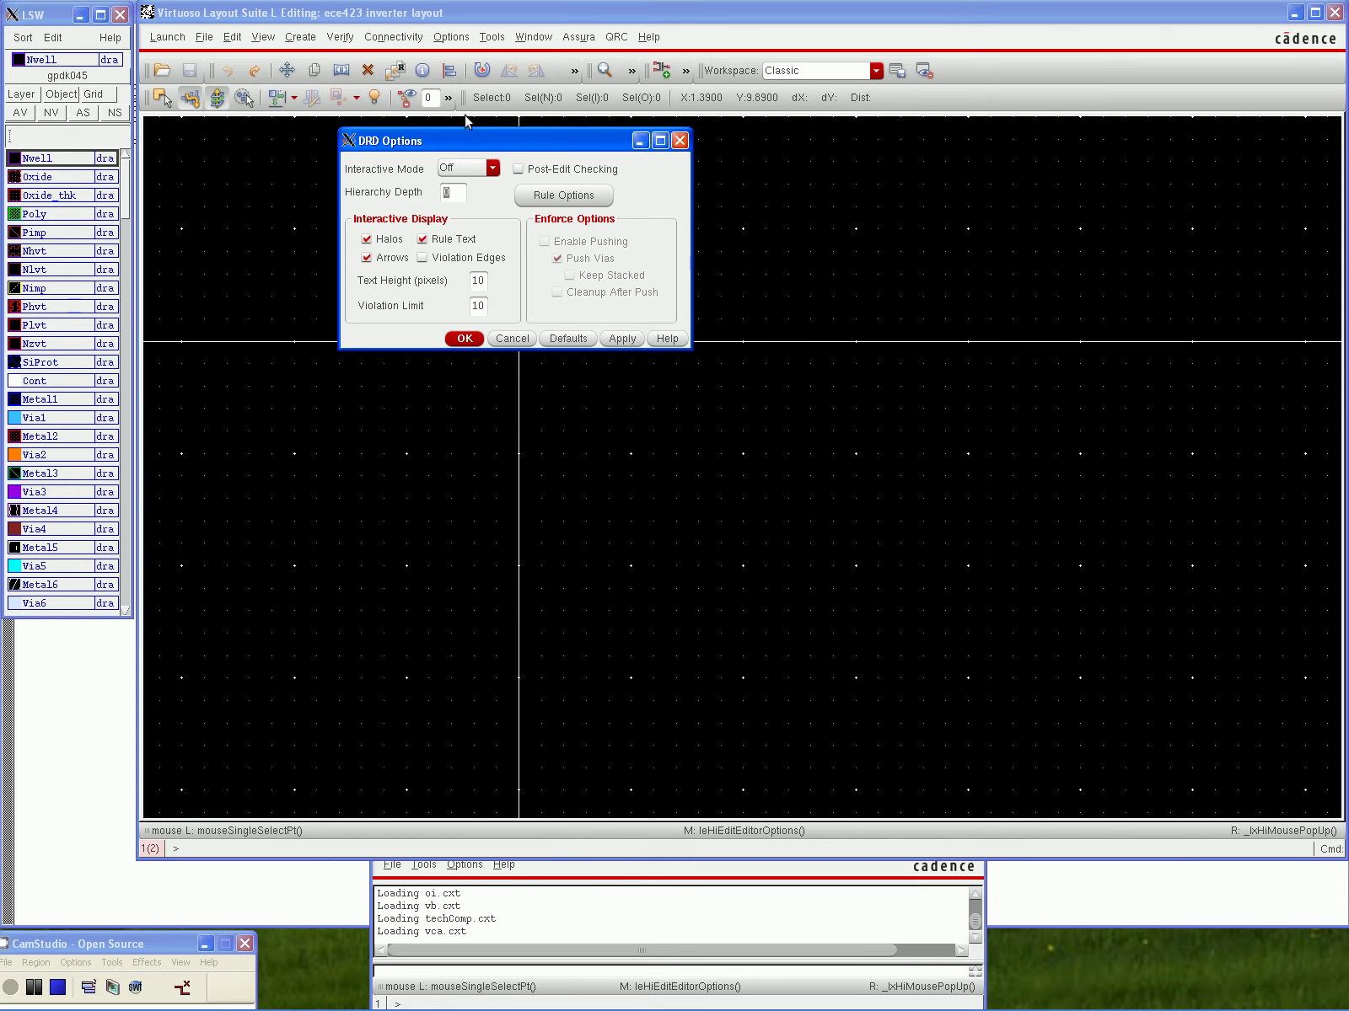
pyautogui.click(492, 168)
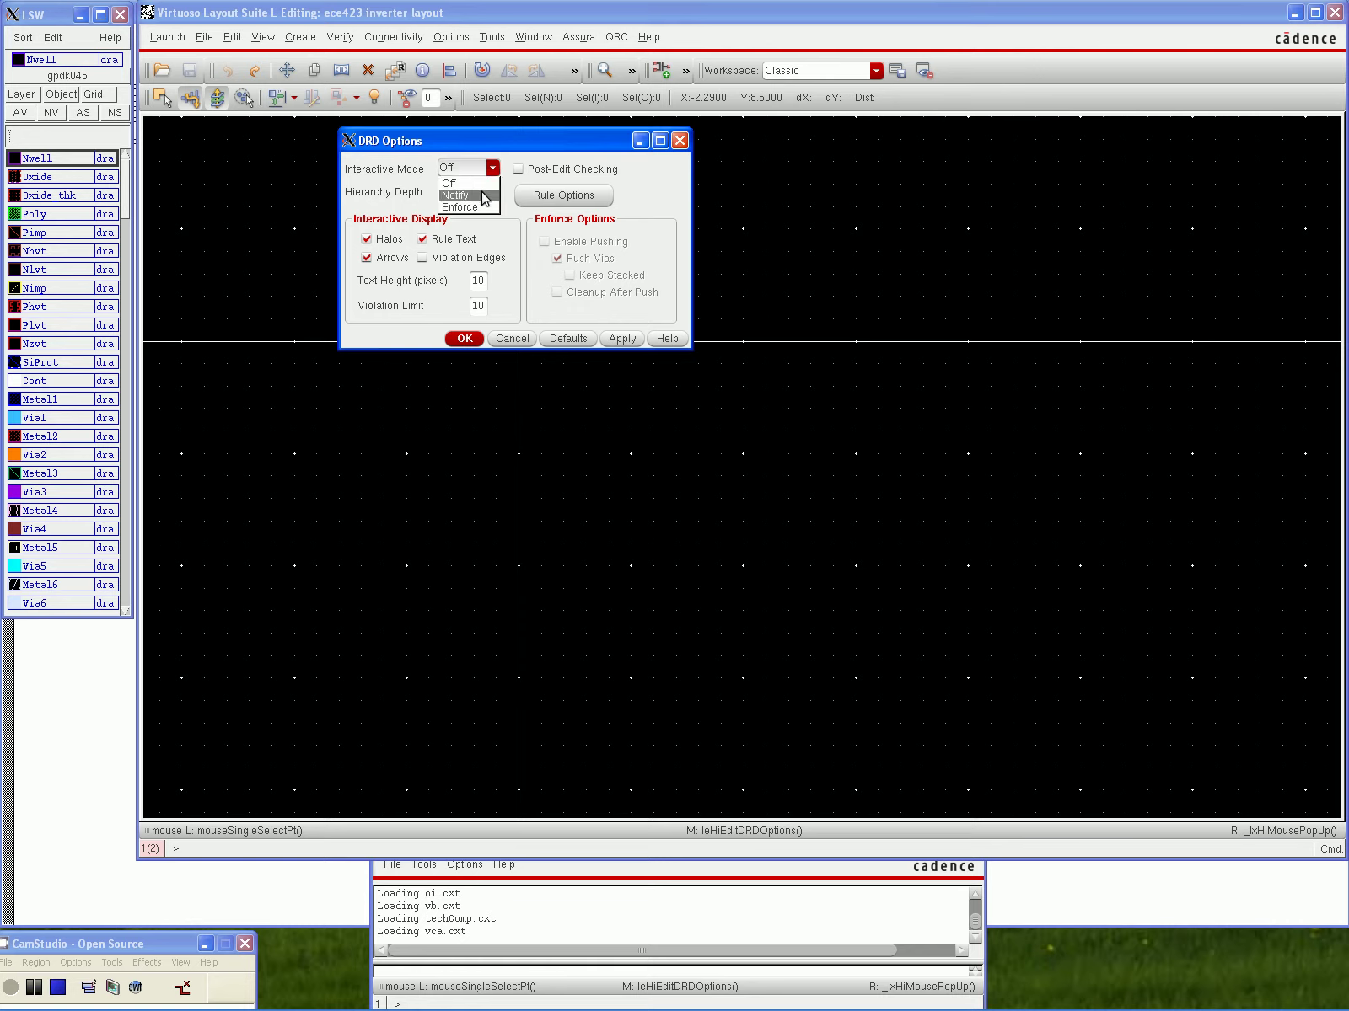
pyautogui.click(484, 195)
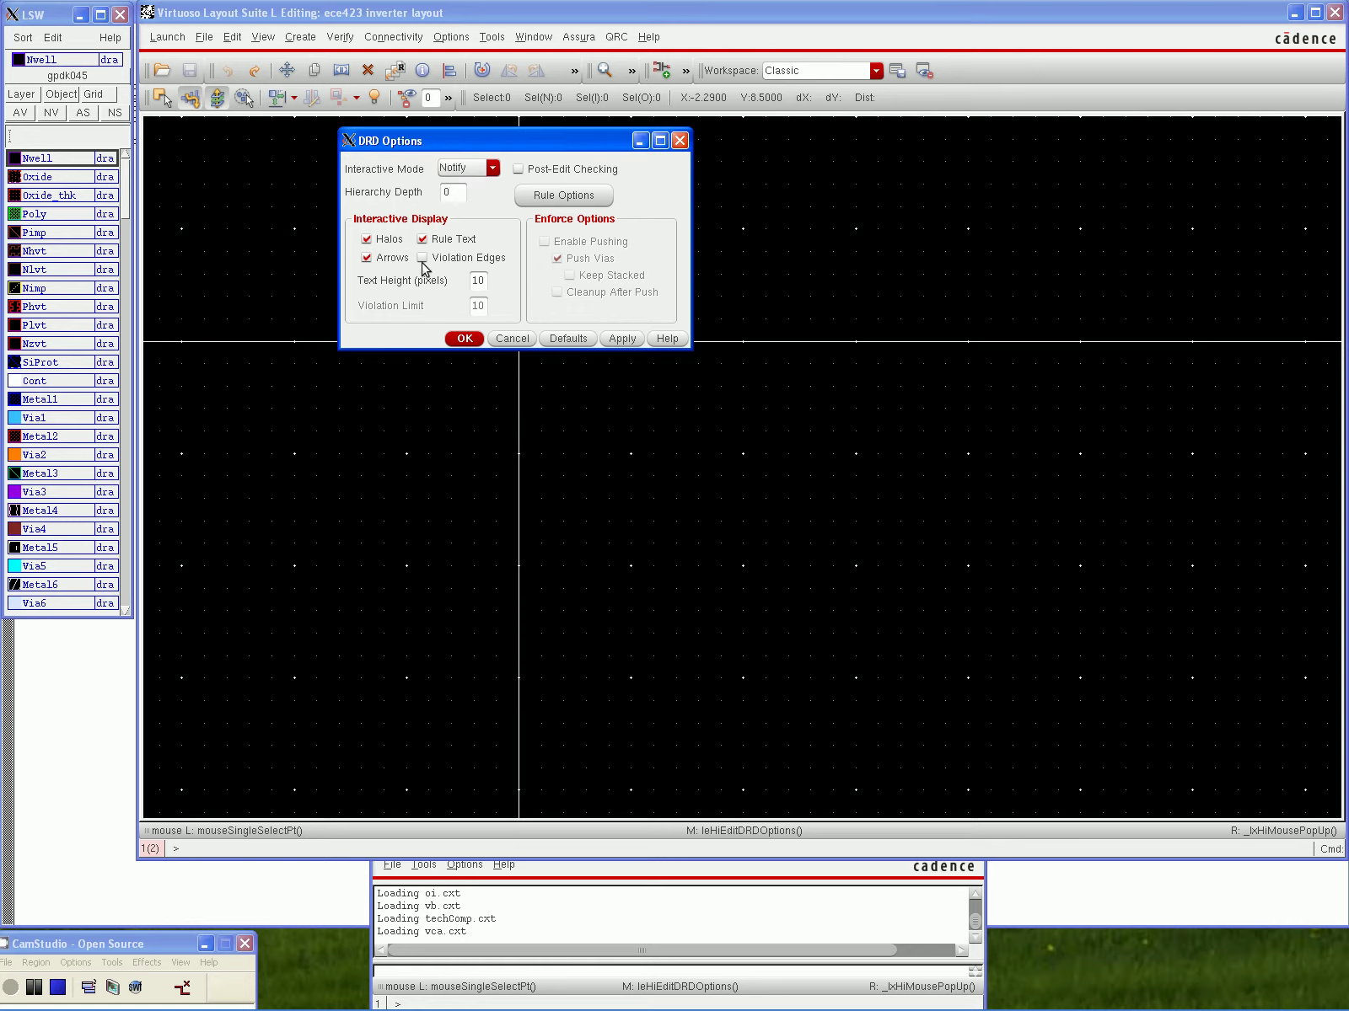
pyautogui.click(462, 339)
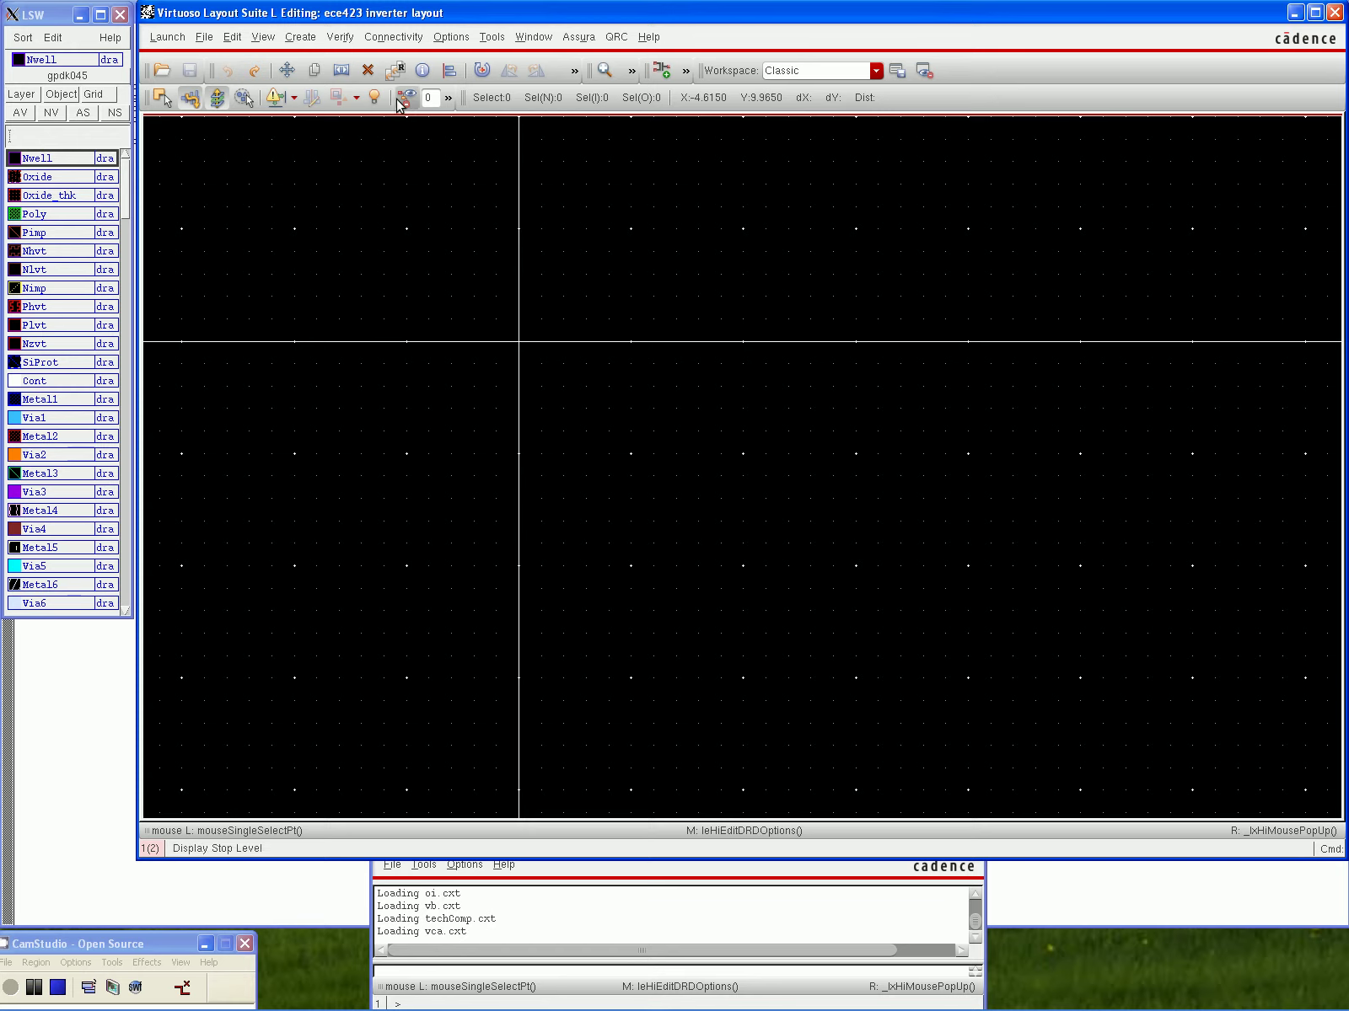
# Place one layout instance of cell nmos1v from library gpdk045 at about X 10.13, Y -9.93
pyautogui.click(300, 37)
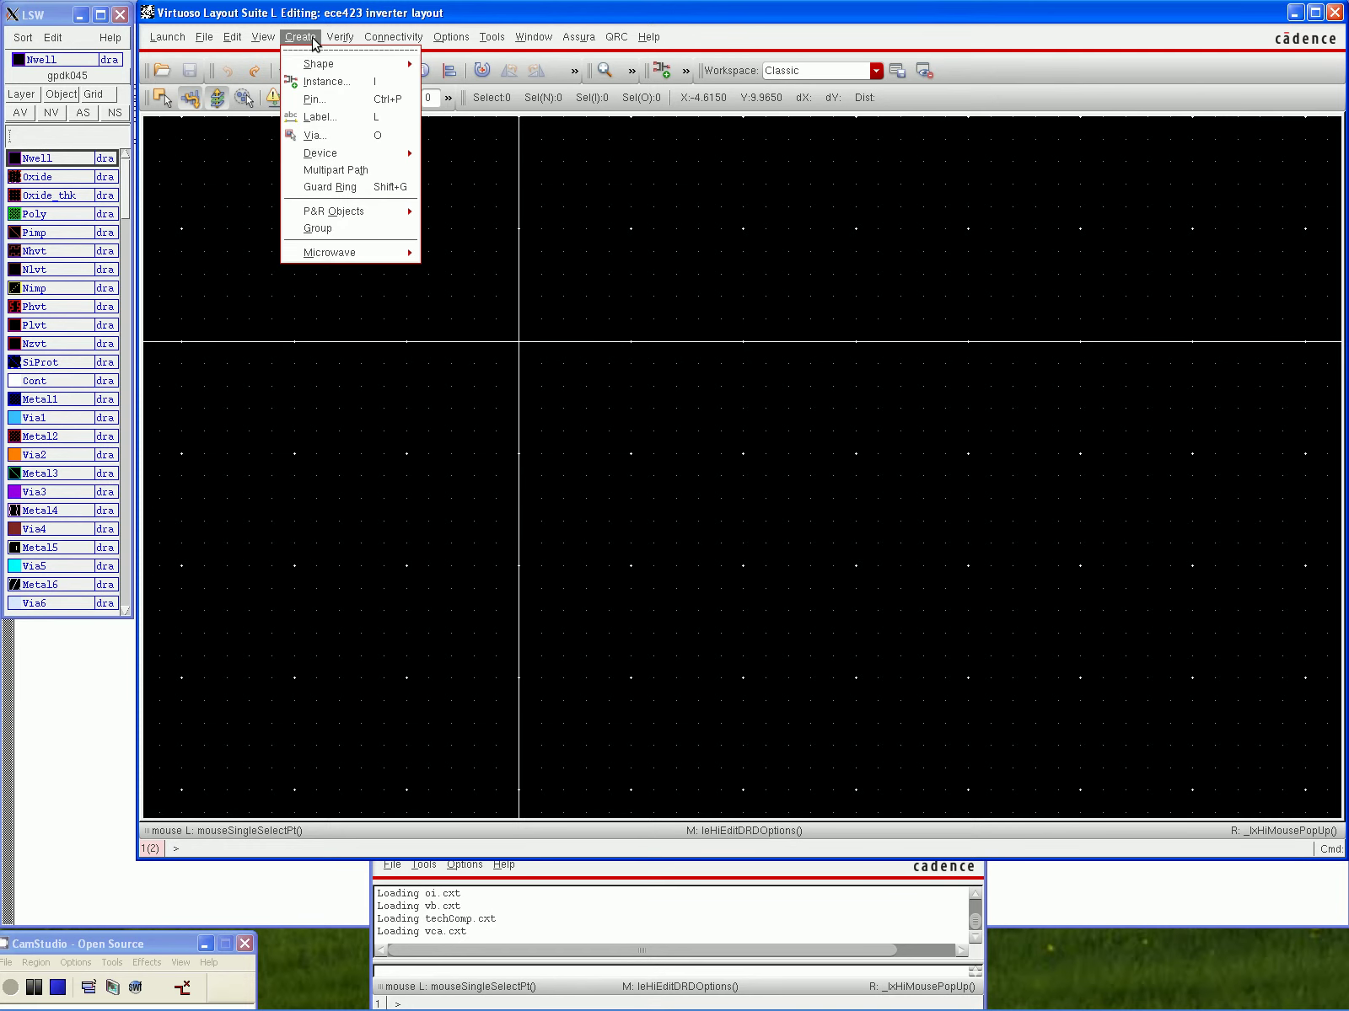
pyautogui.click(318, 81)
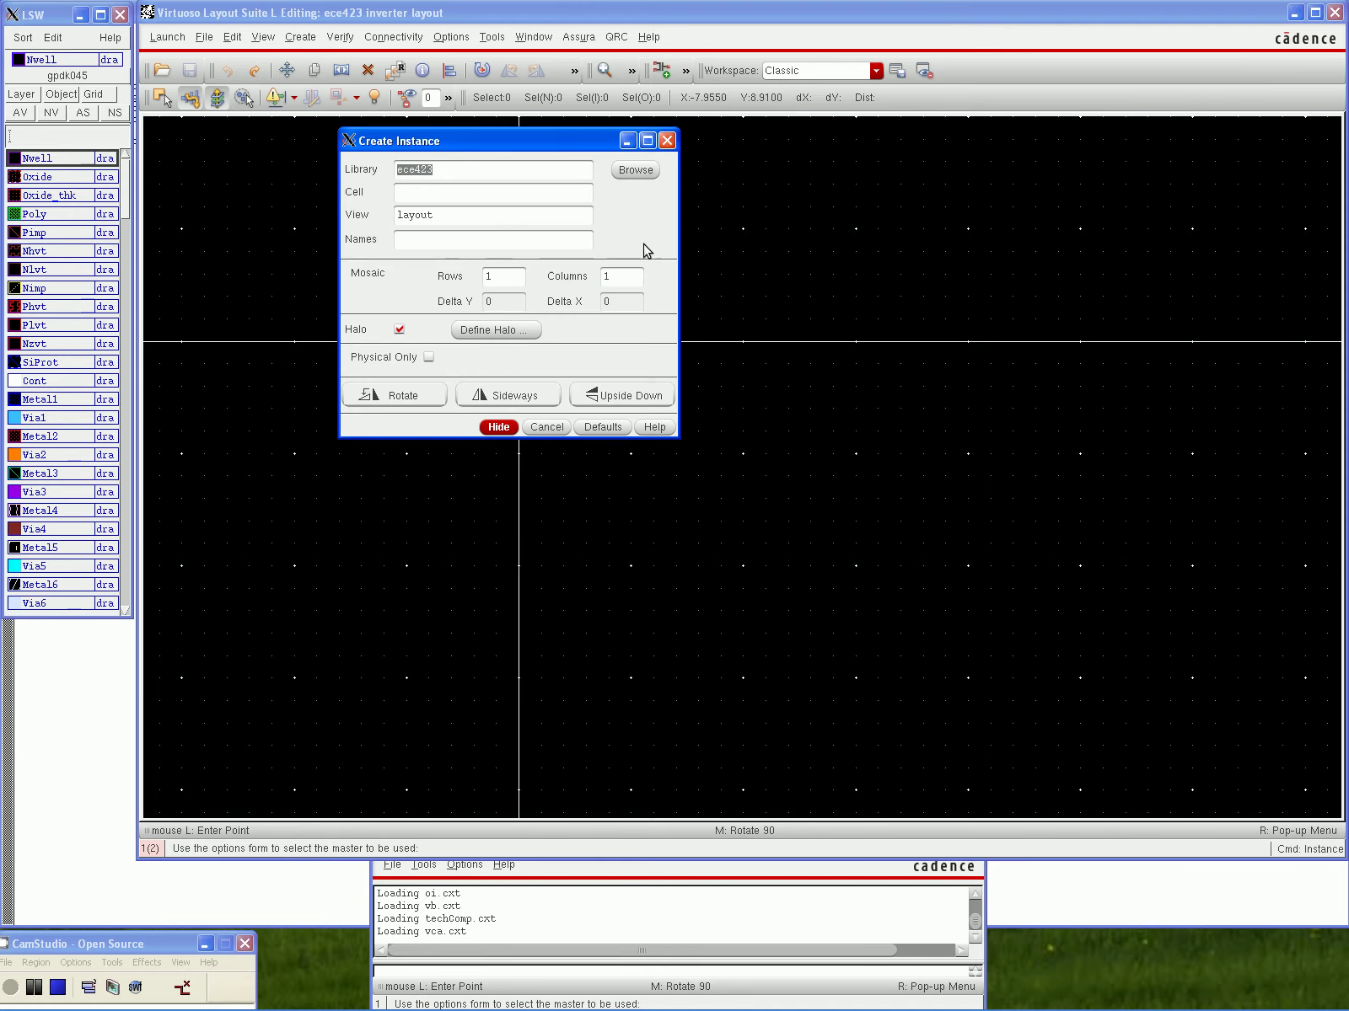
pyautogui.click(637, 171)
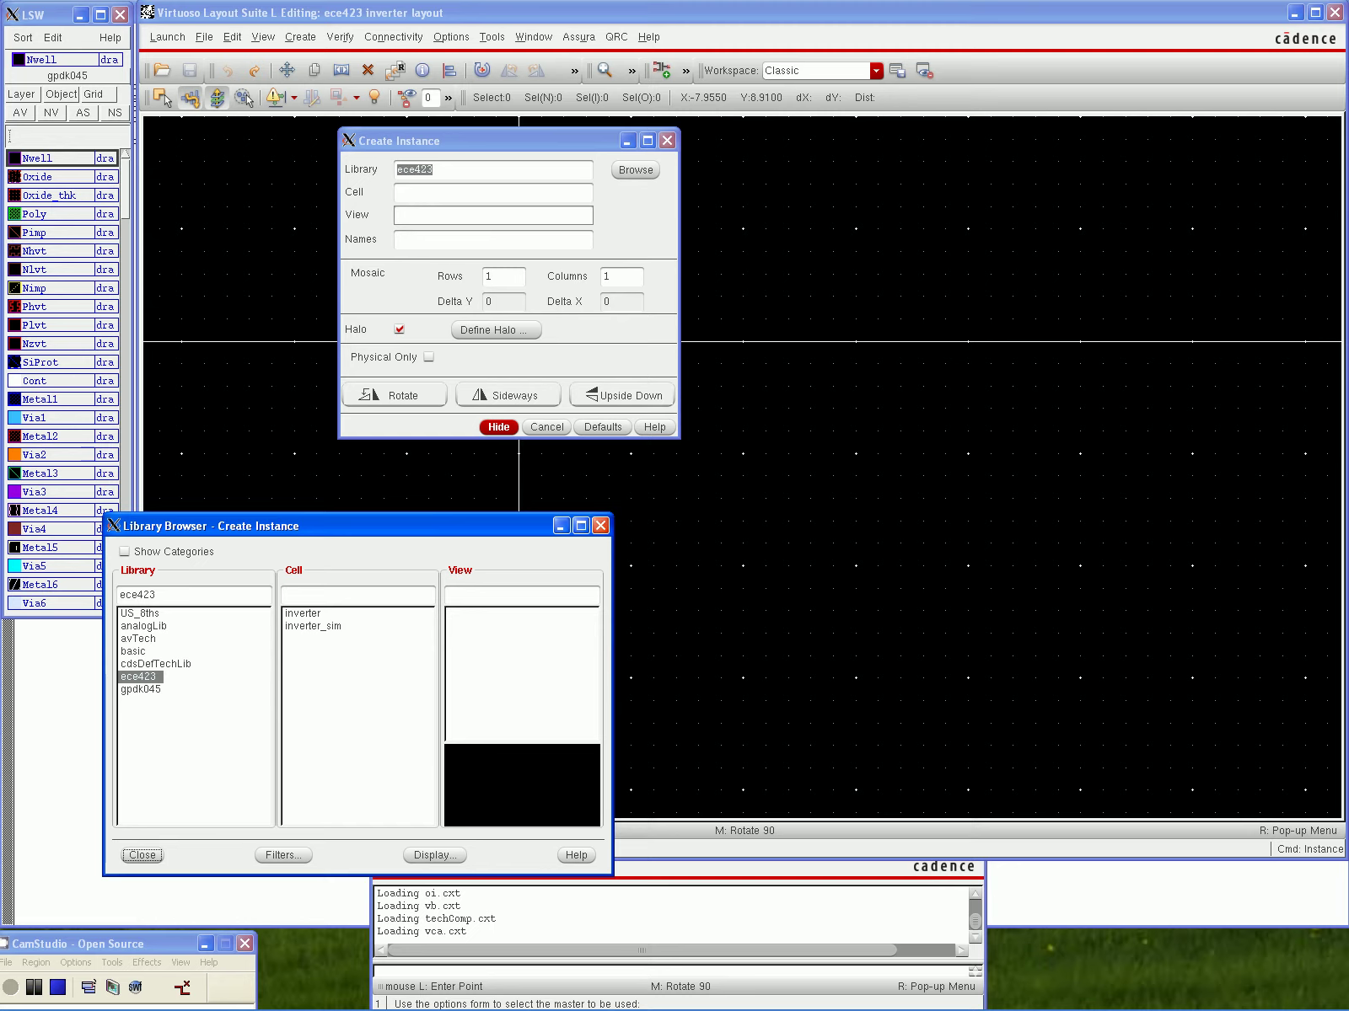
pyautogui.click(151, 690)
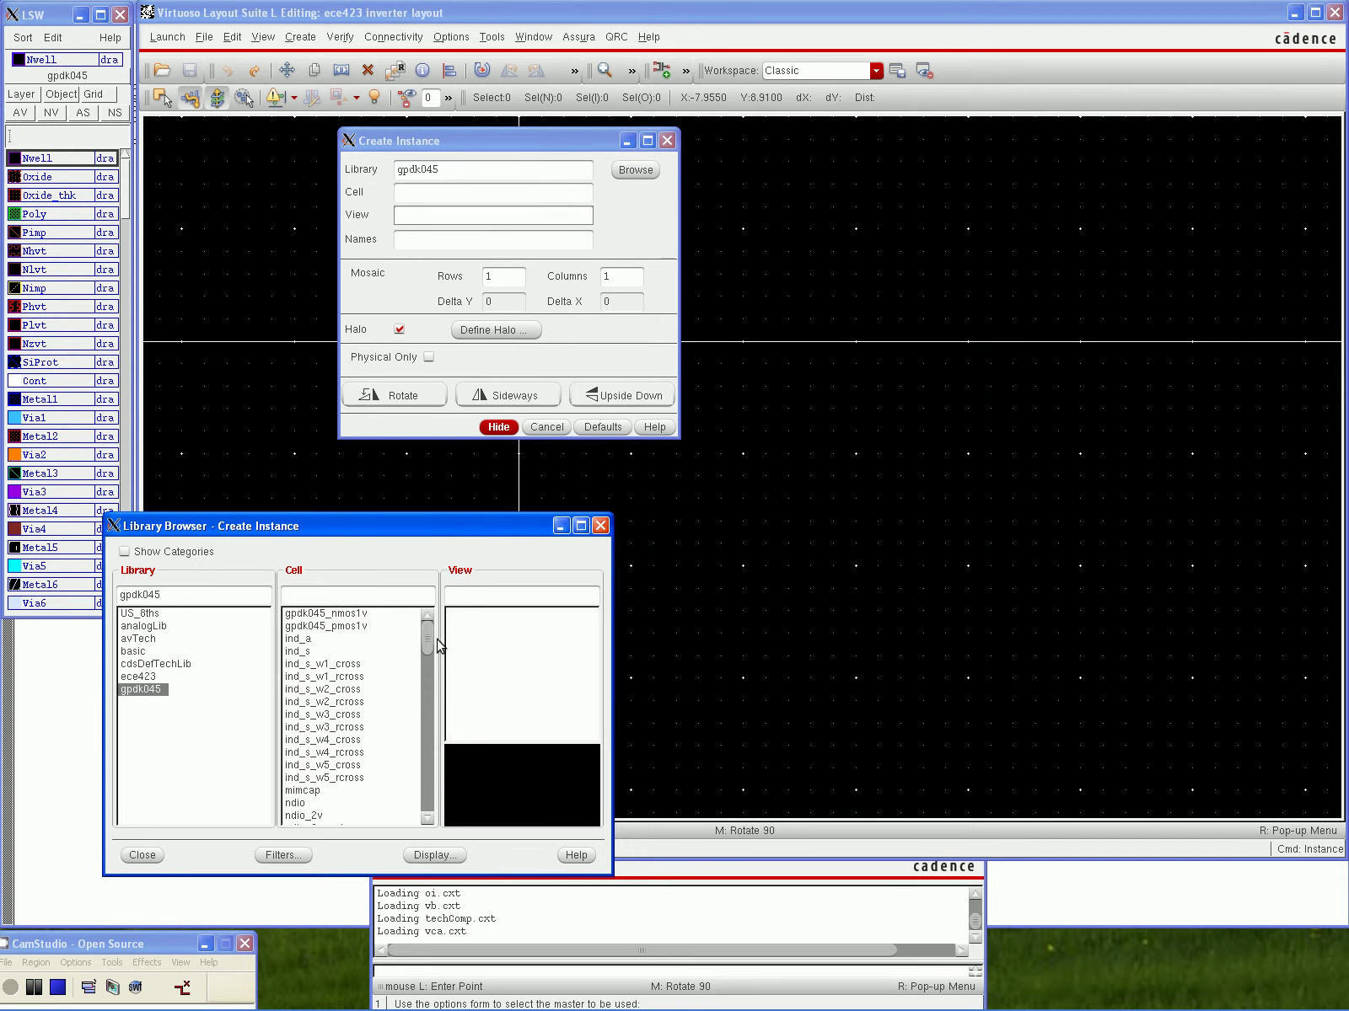
pyautogui.moveTo(434, 644); pyautogui.dragTo(432, 668)
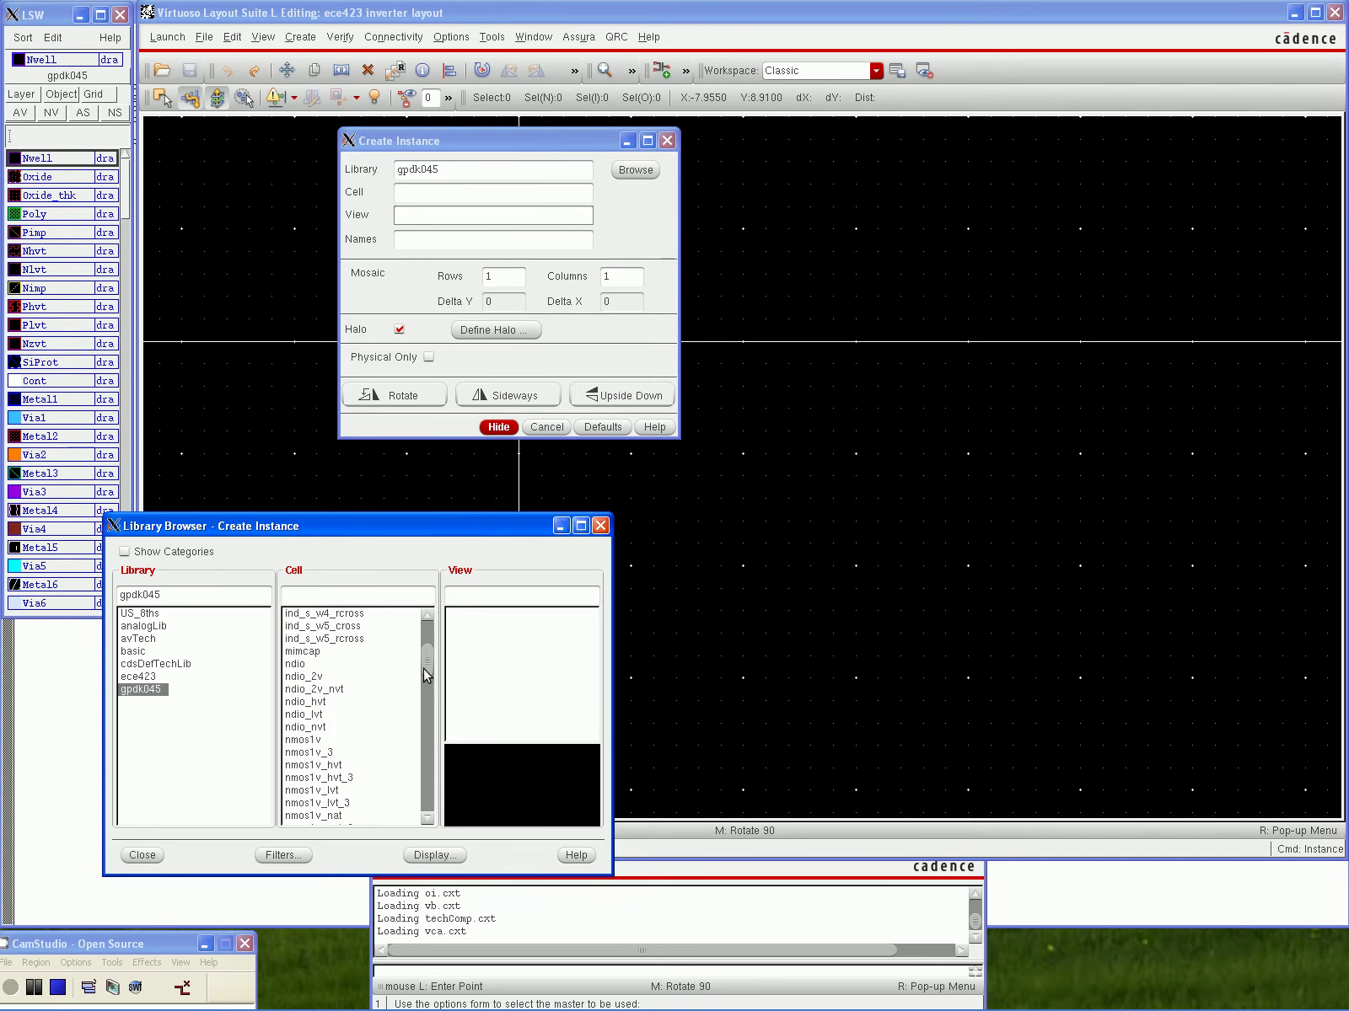
pyautogui.click(309, 740)
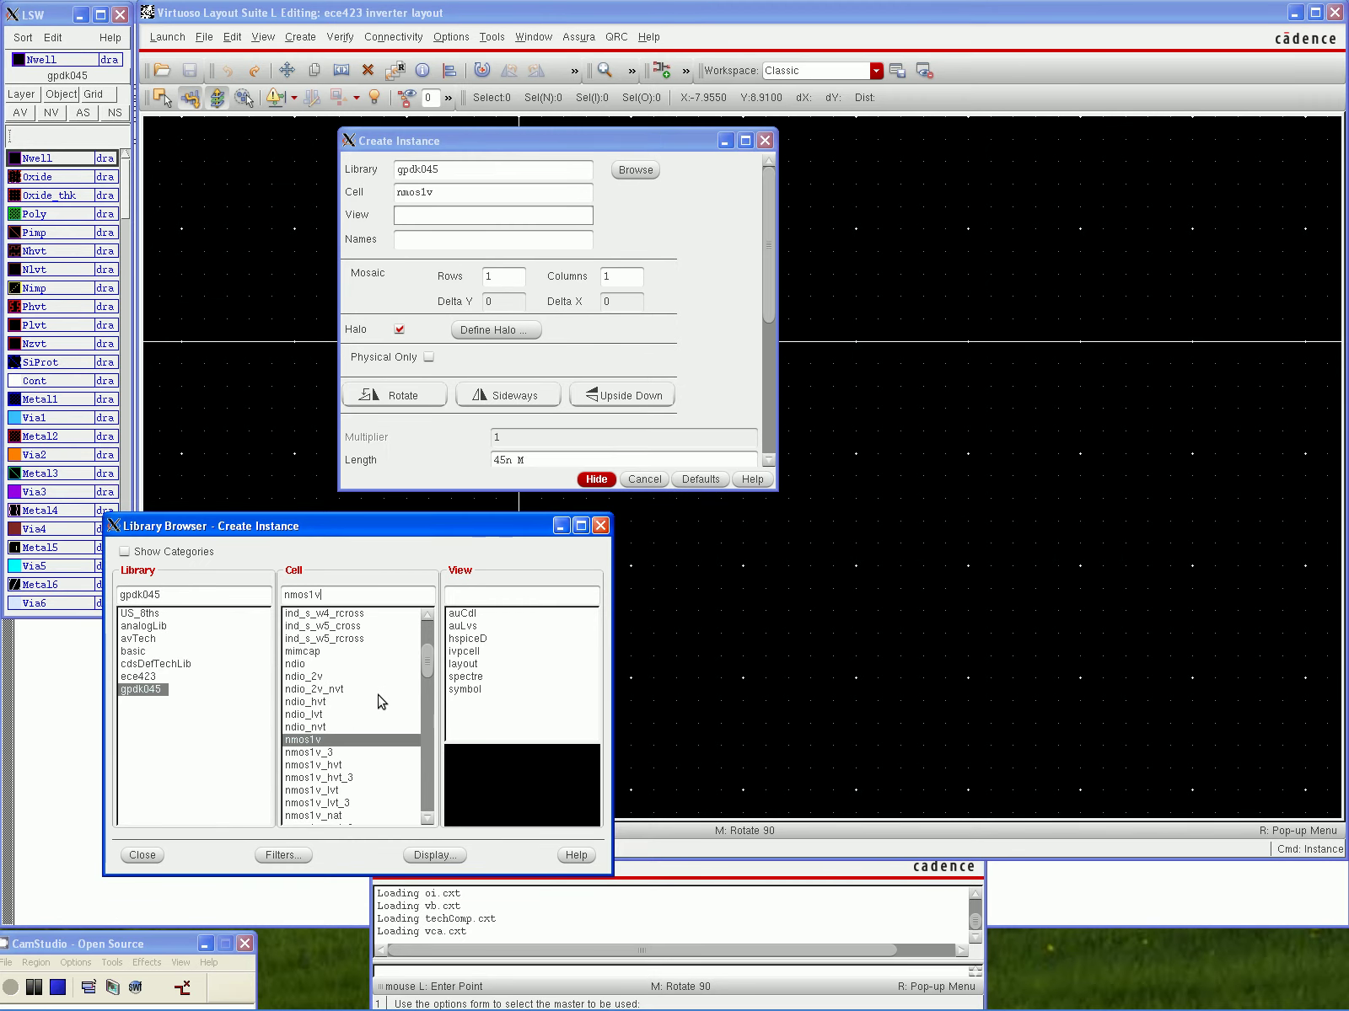
pyautogui.click(462, 665)
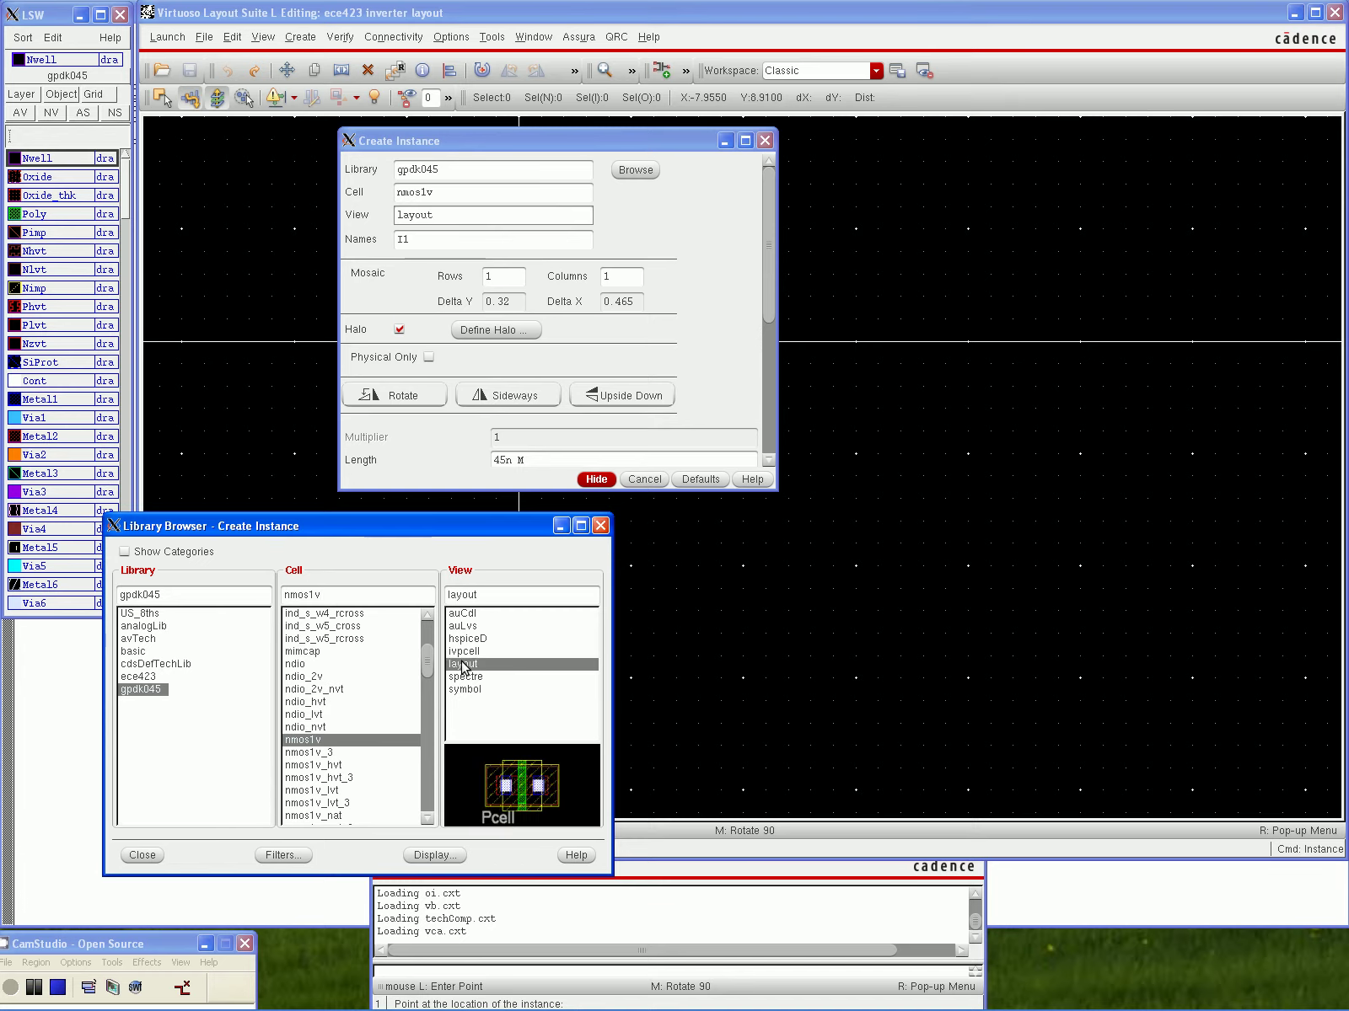
pyautogui.click(146, 855)
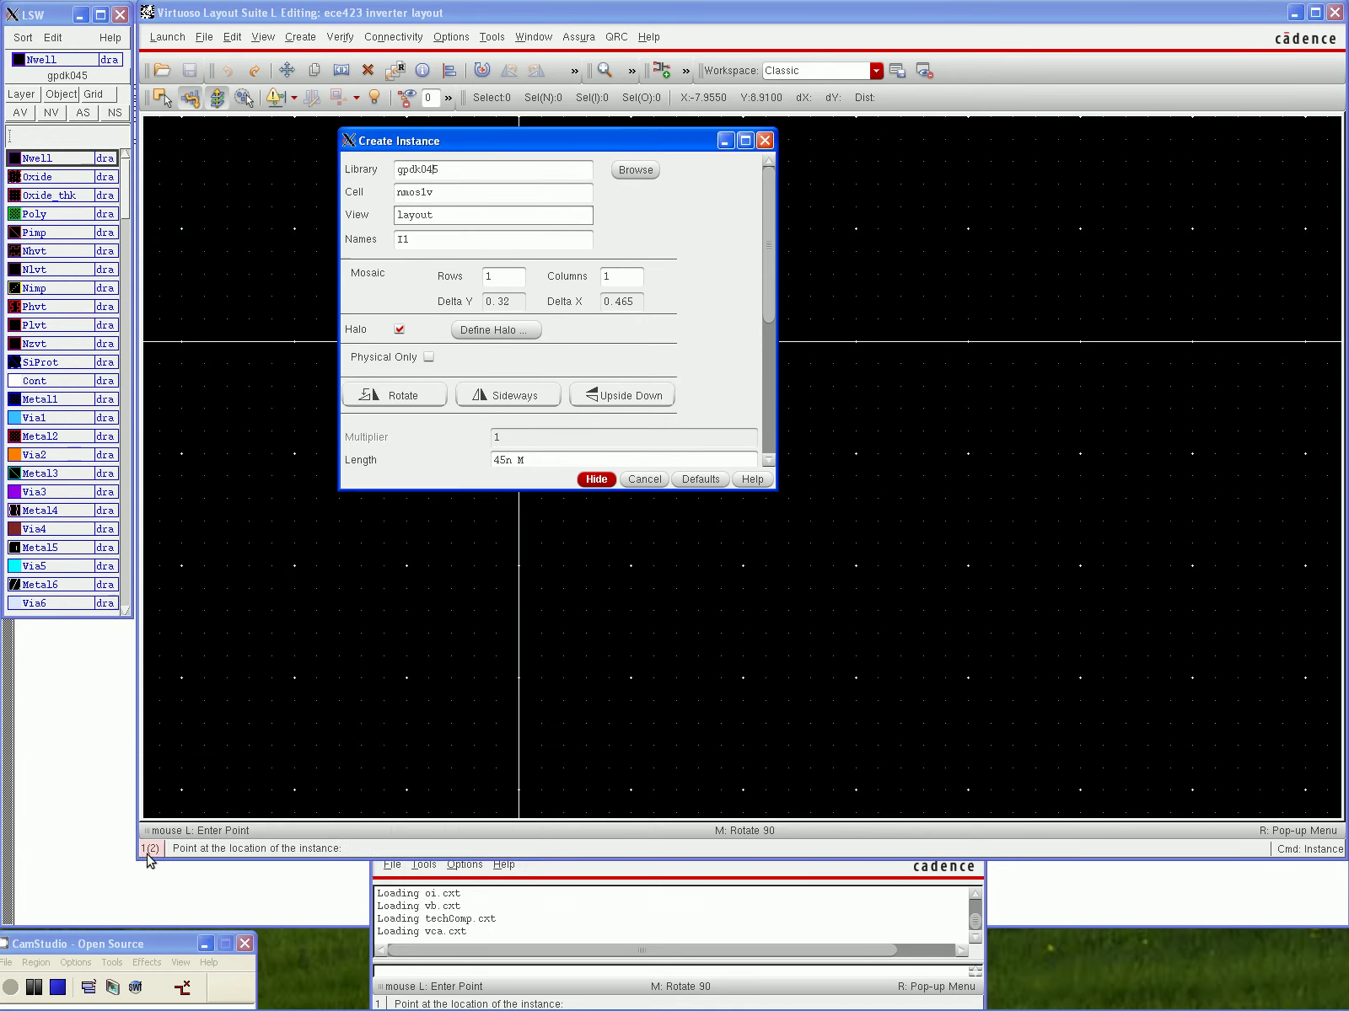
pyautogui.click(596, 479)
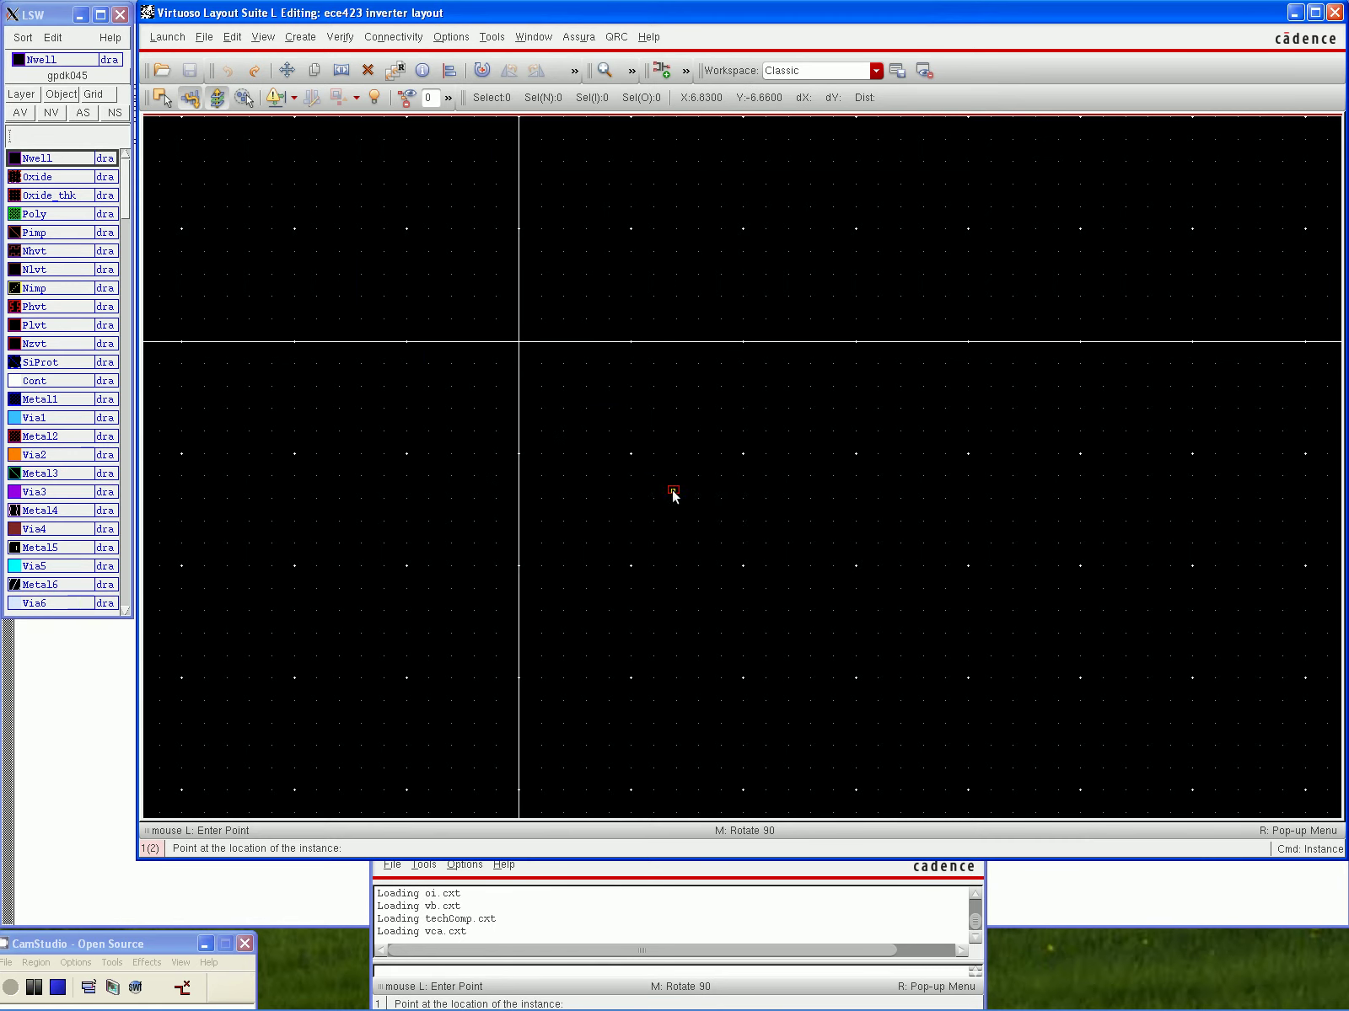
pyautogui.click(746, 563)
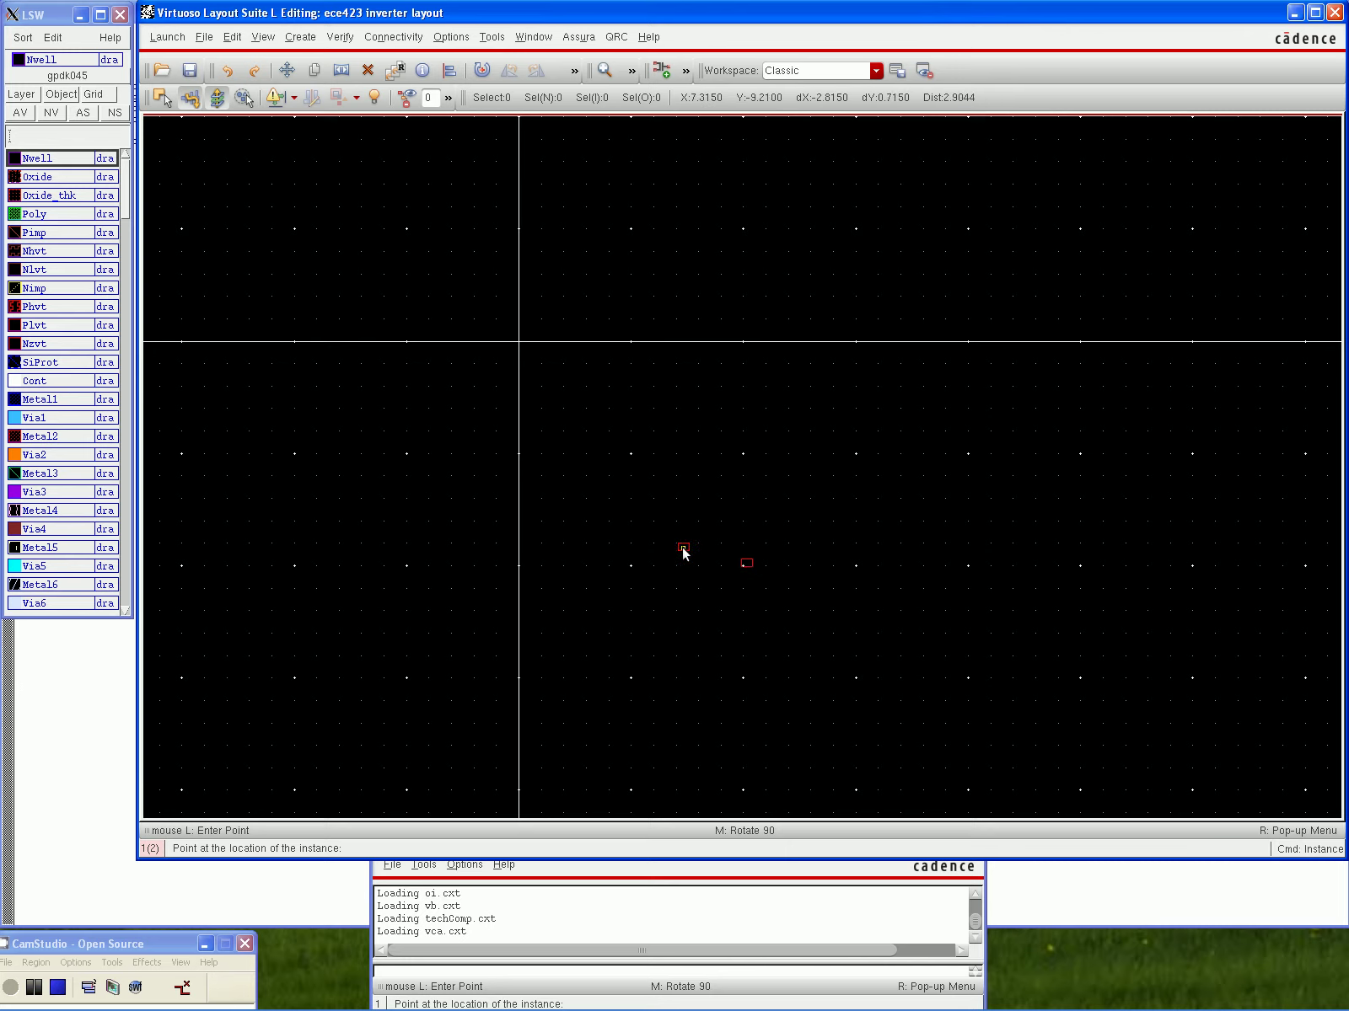
pyautogui.press('Escape')
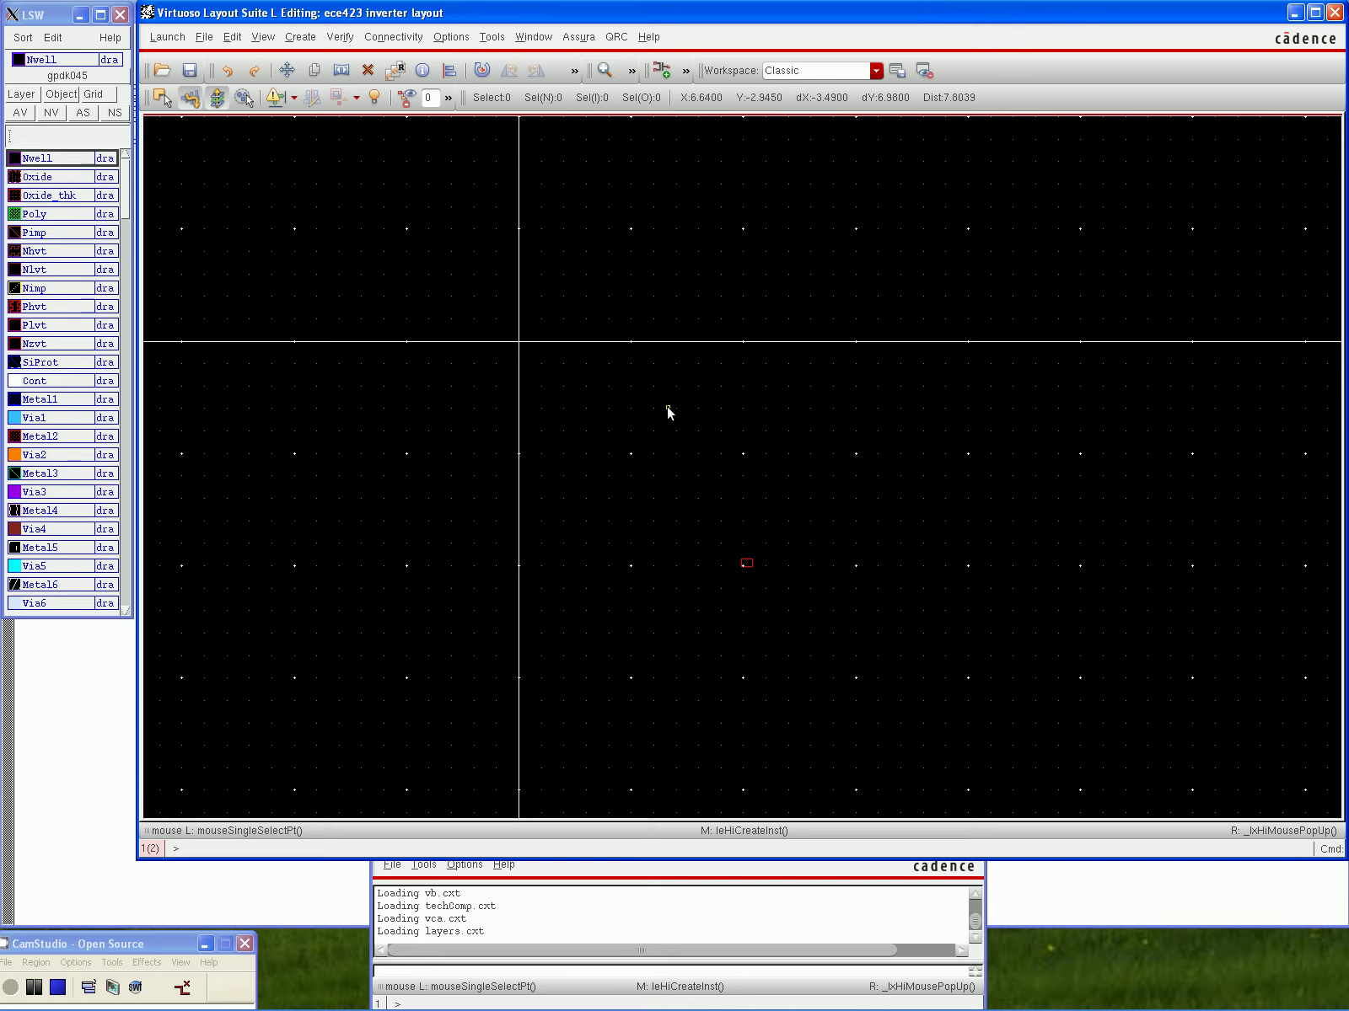
# Place one layout instance of cell pmos1v from library gpdk045 above the nmos1v, at about X 10.14, Y -8.23
pyautogui.press('z')
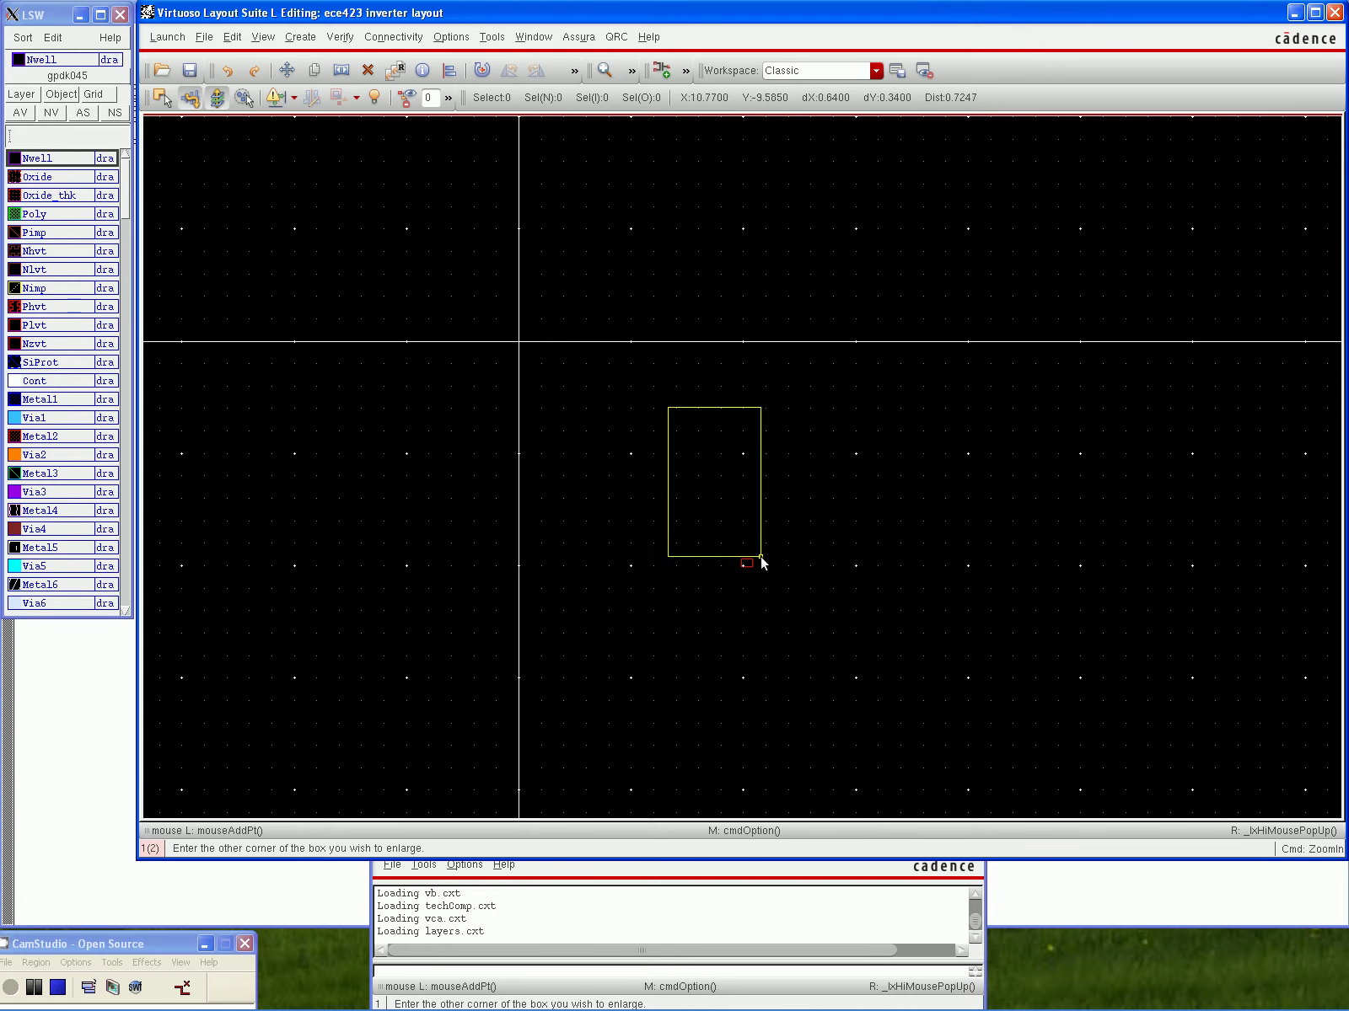
pyautogui.click(810, 627)
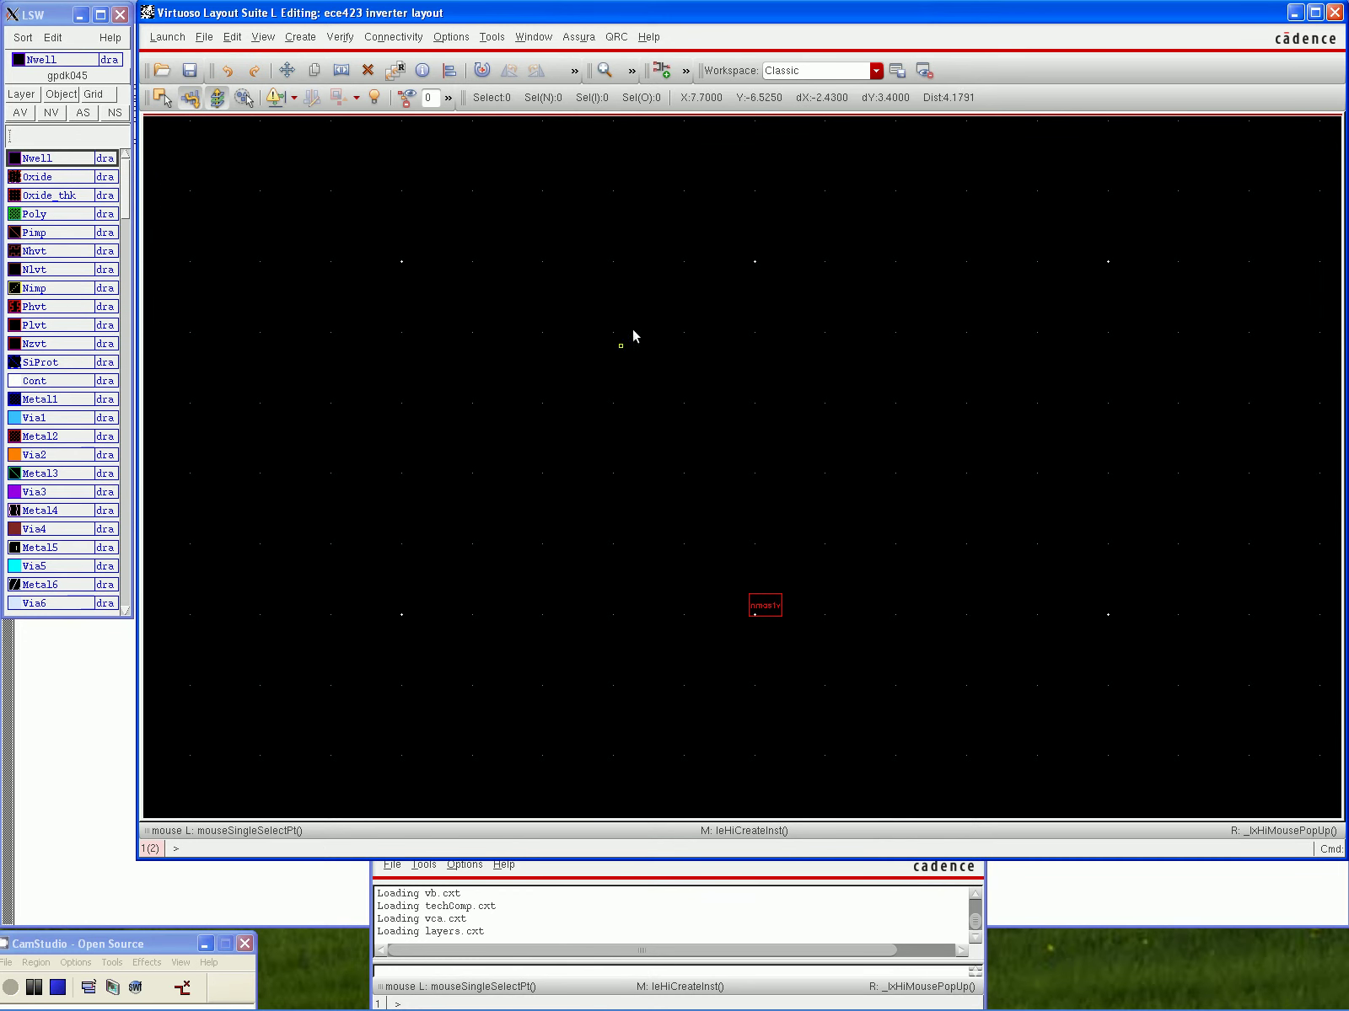
pyautogui.press('z')
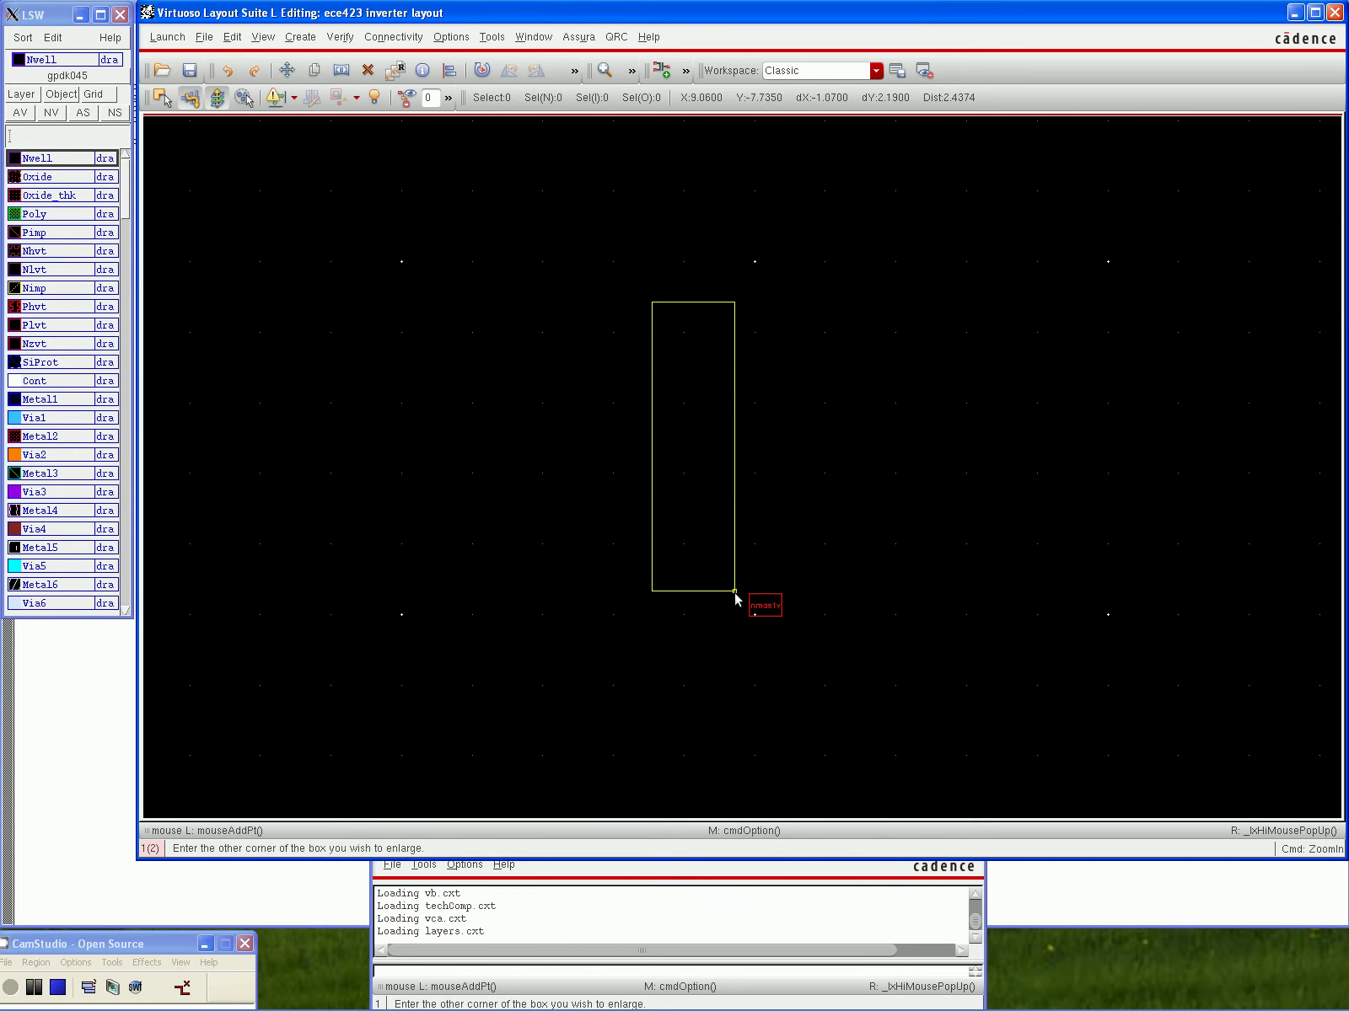
pyautogui.click(848, 665)
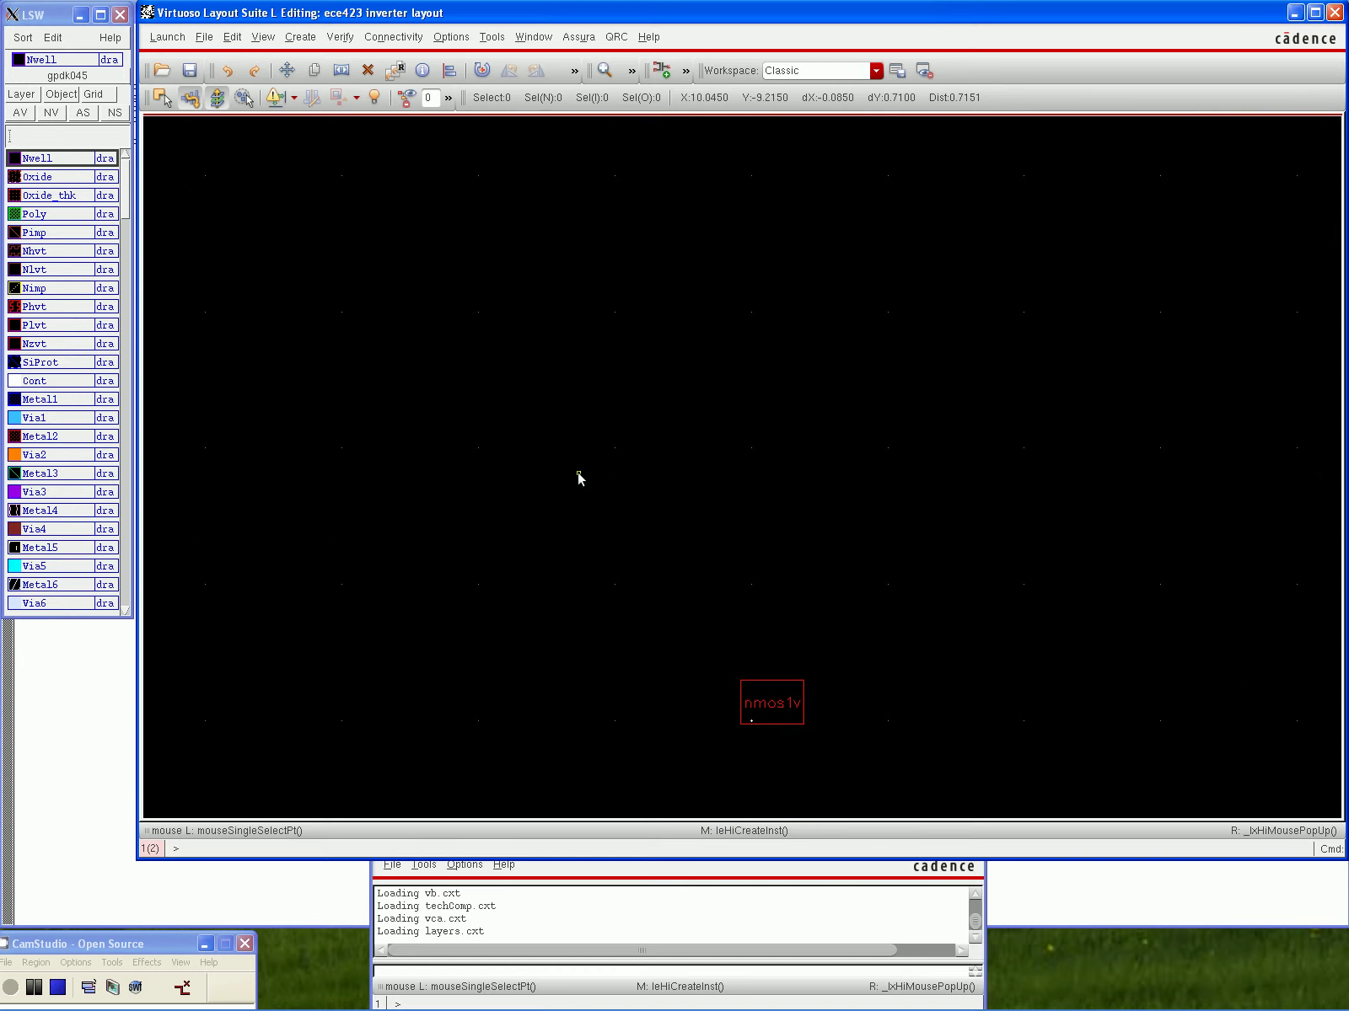
pyautogui.scroll(-1, 578, 460)
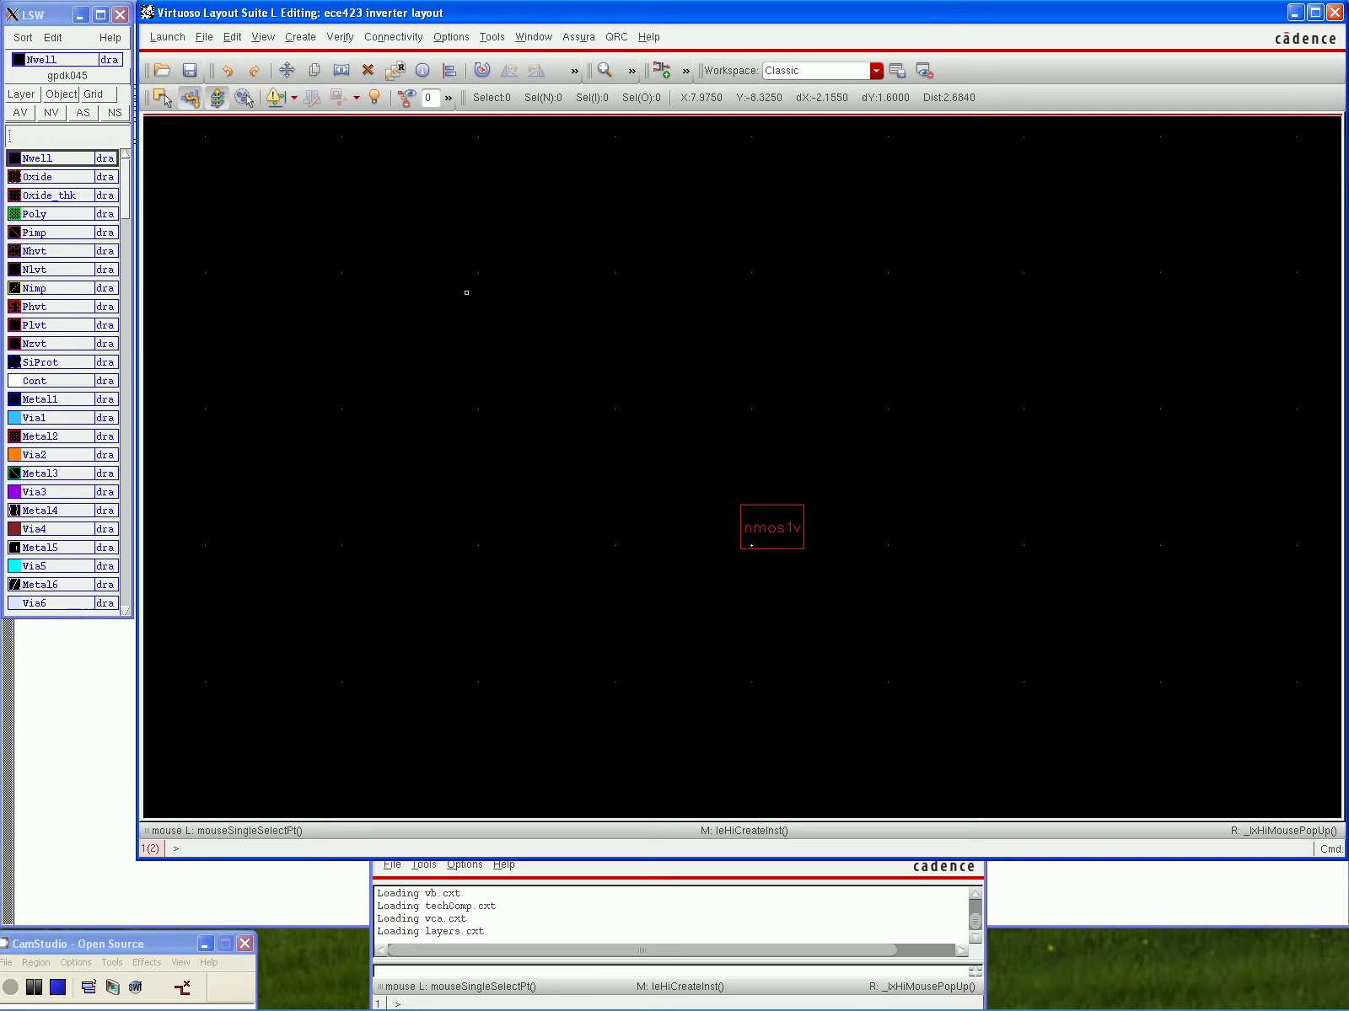
pyautogui.click(309, 38)
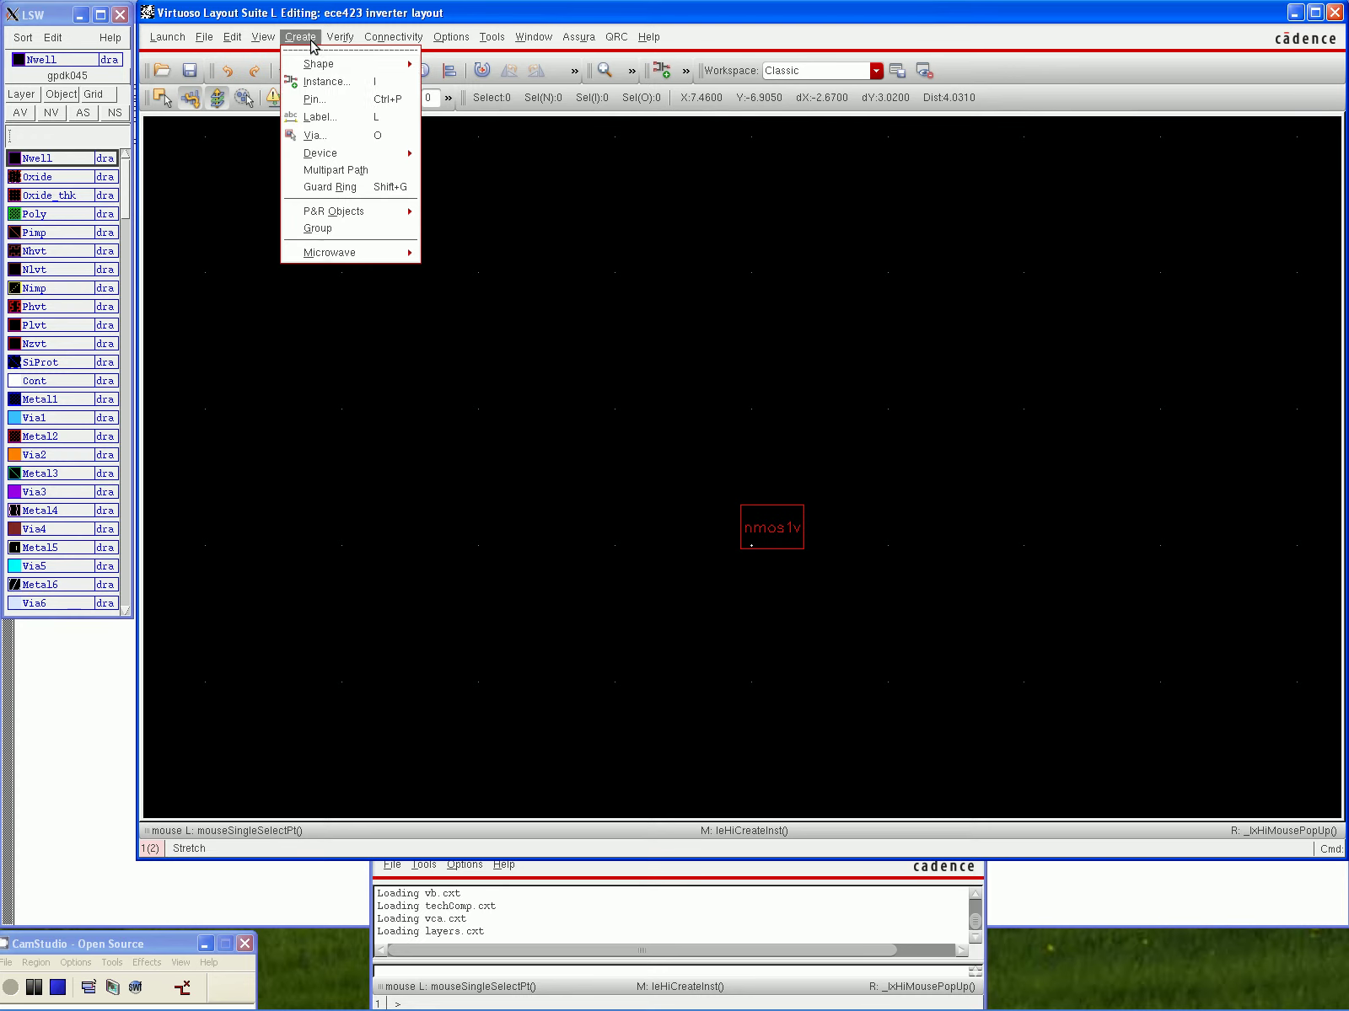
pyautogui.click(316, 81)
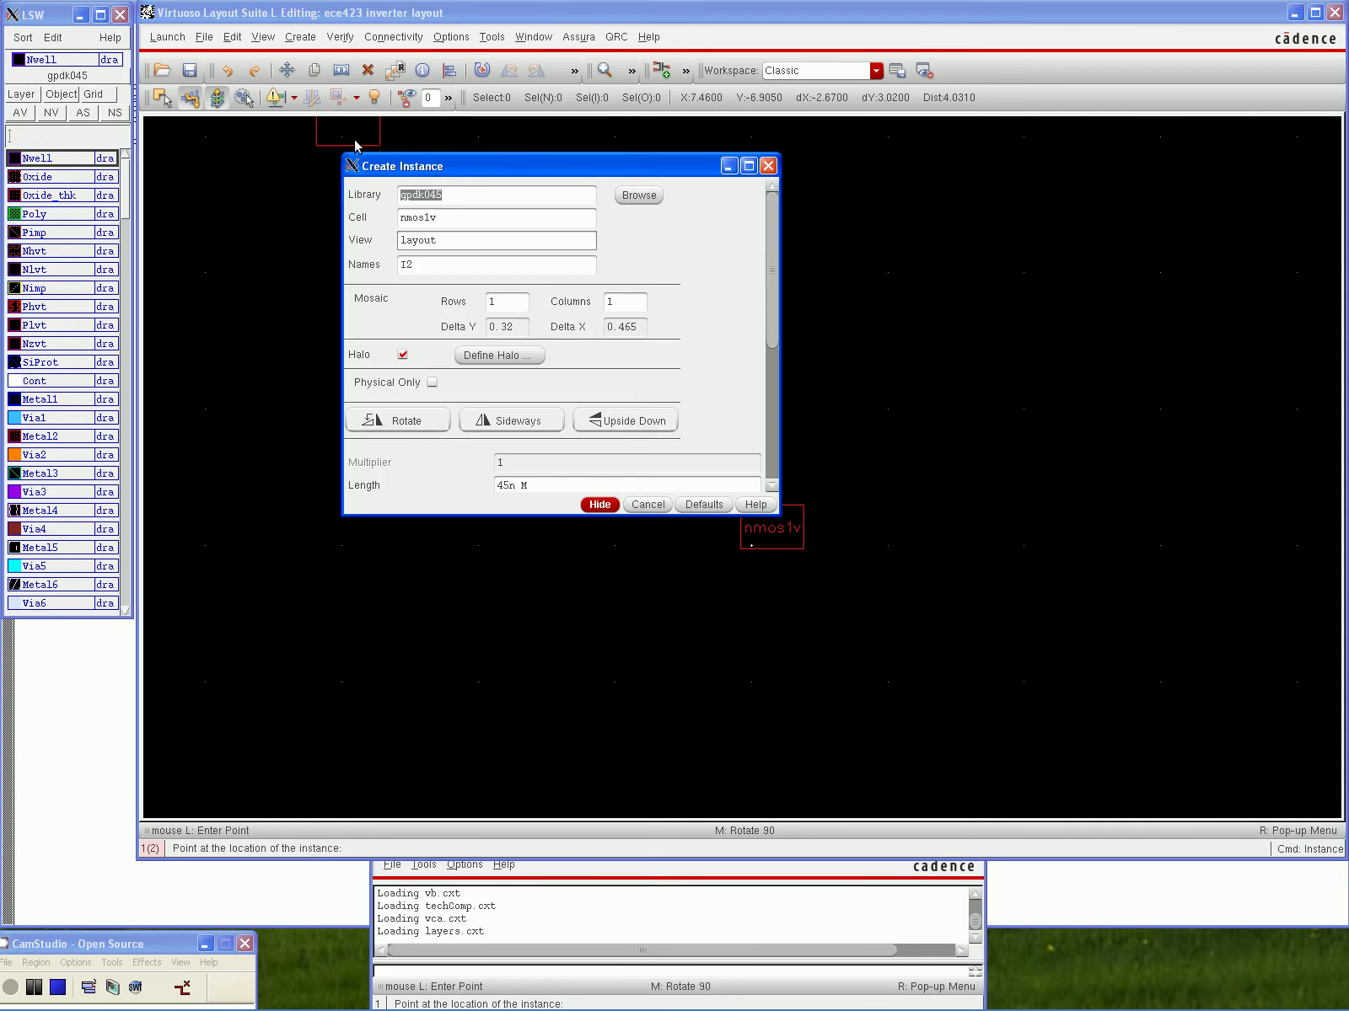
pyautogui.click(634, 198)
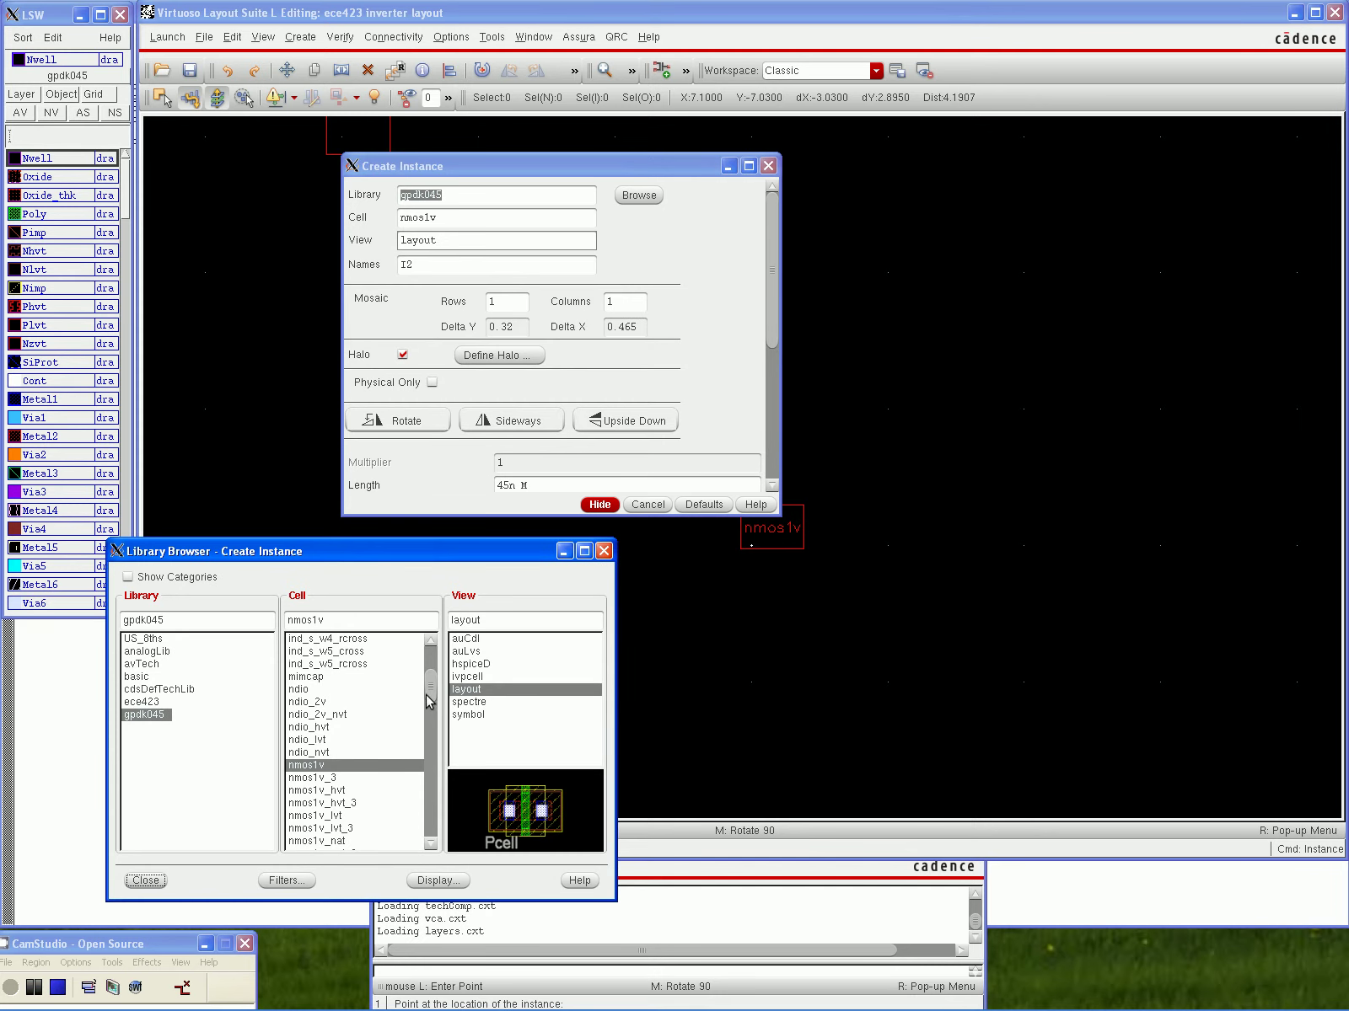
pyautogui.moveTo(430, 700); pyautogui.dragTo(430, 738)
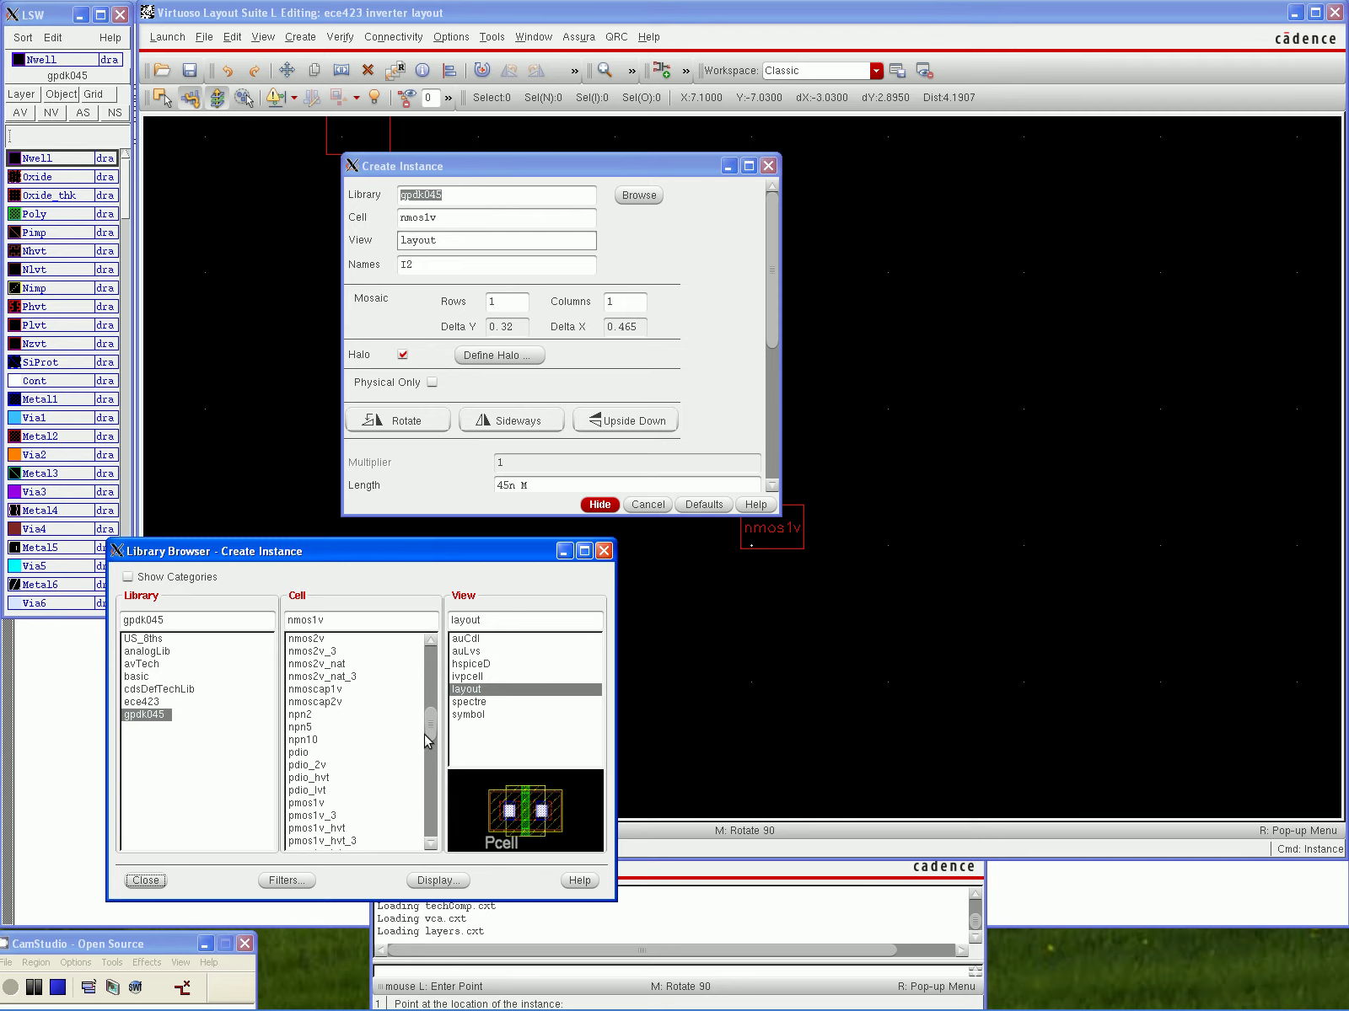
pyautogui.click(310, 803)
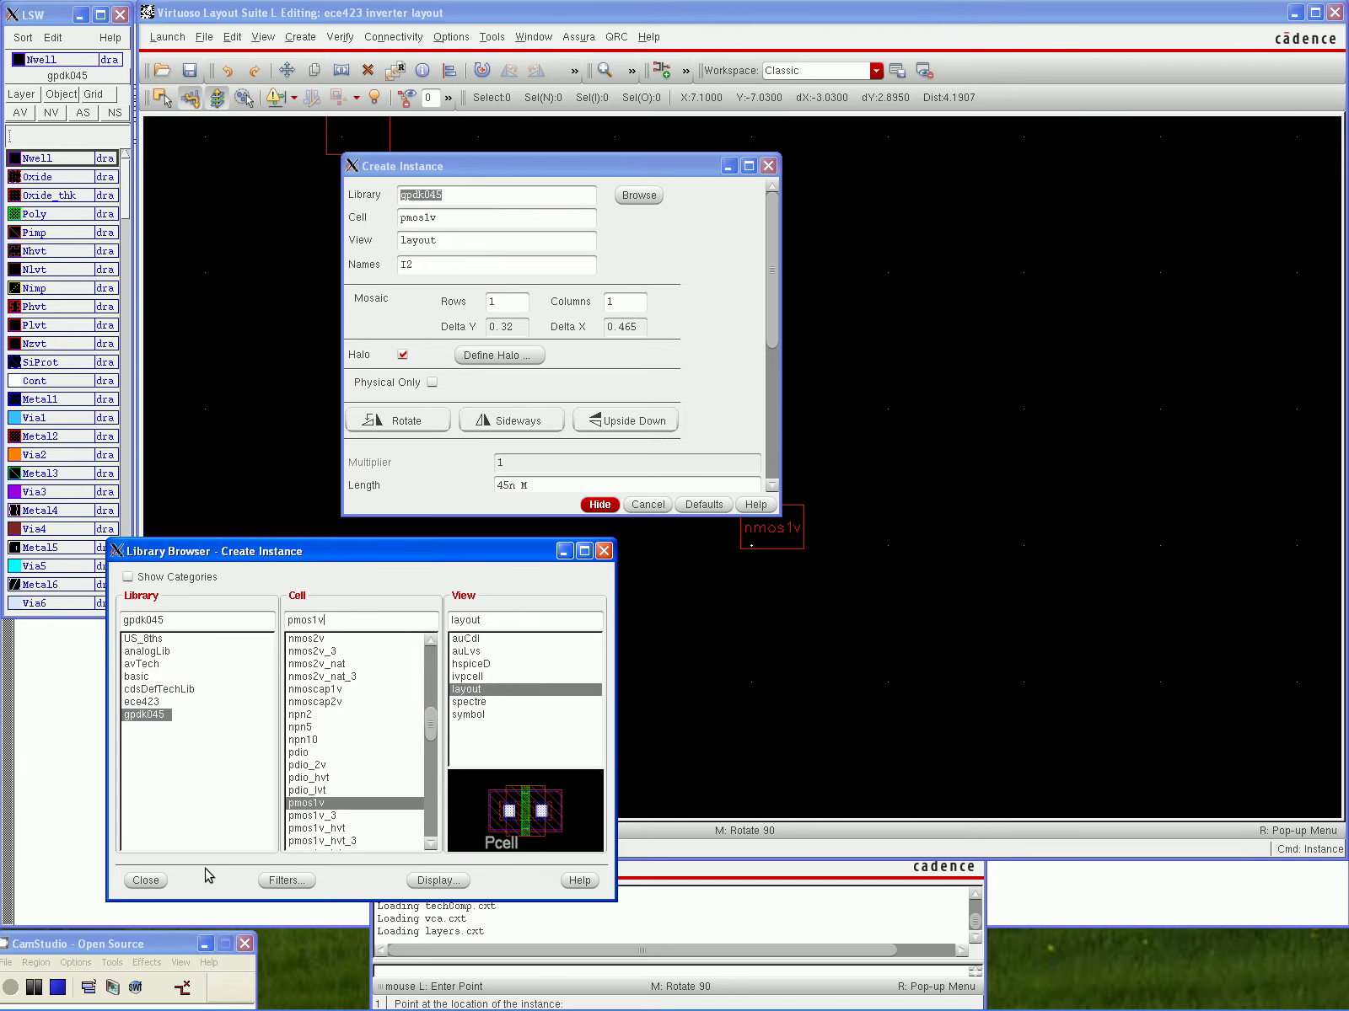
pyautogui.click(145, 881)
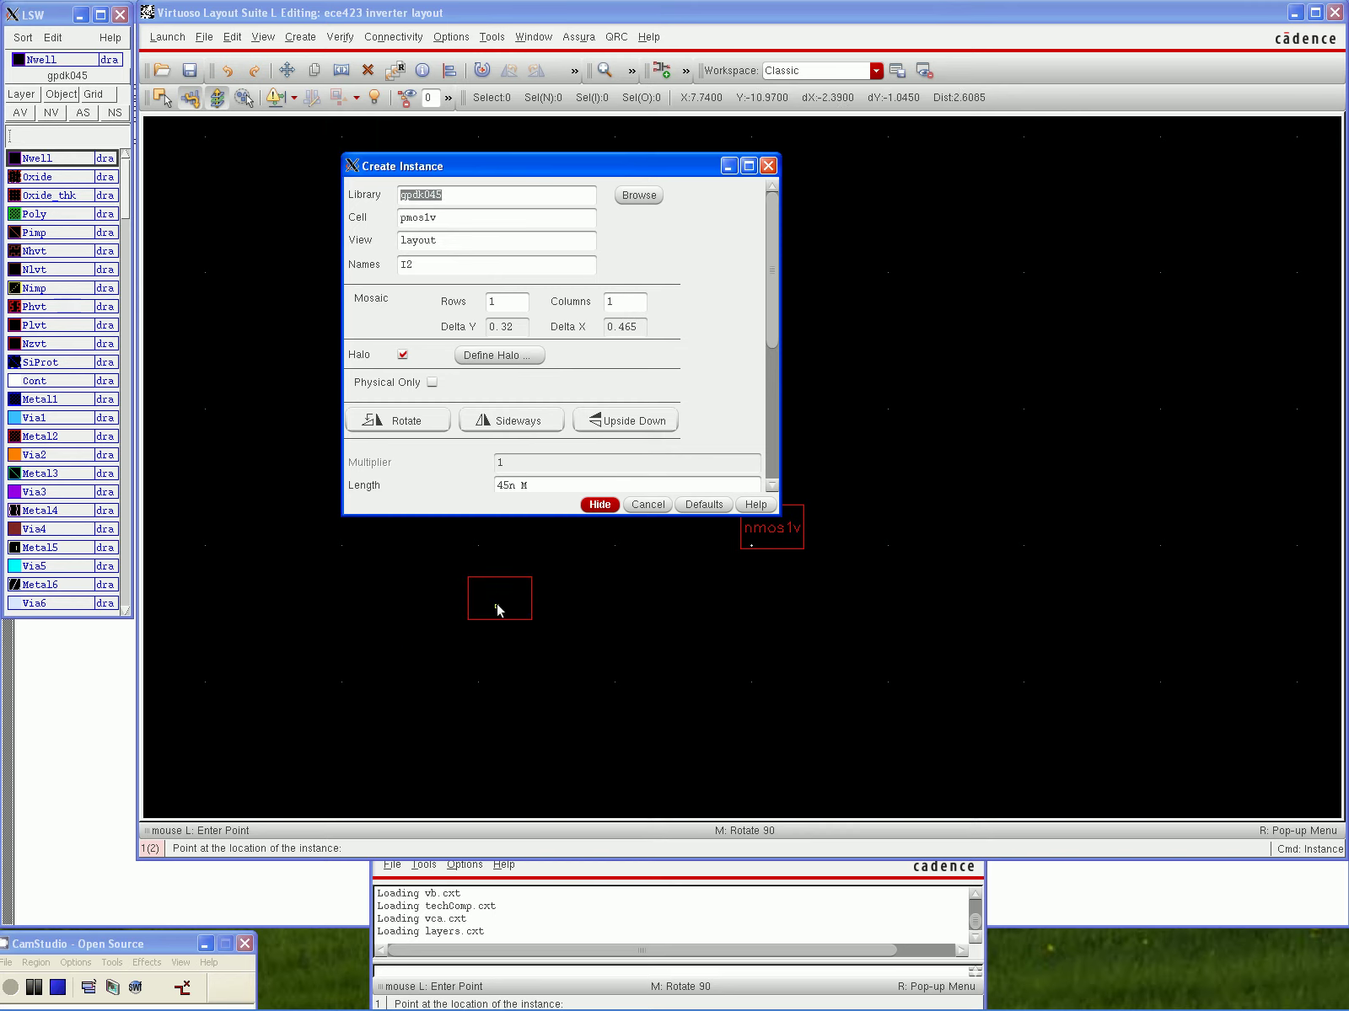
pyautogui.click(595, 505)
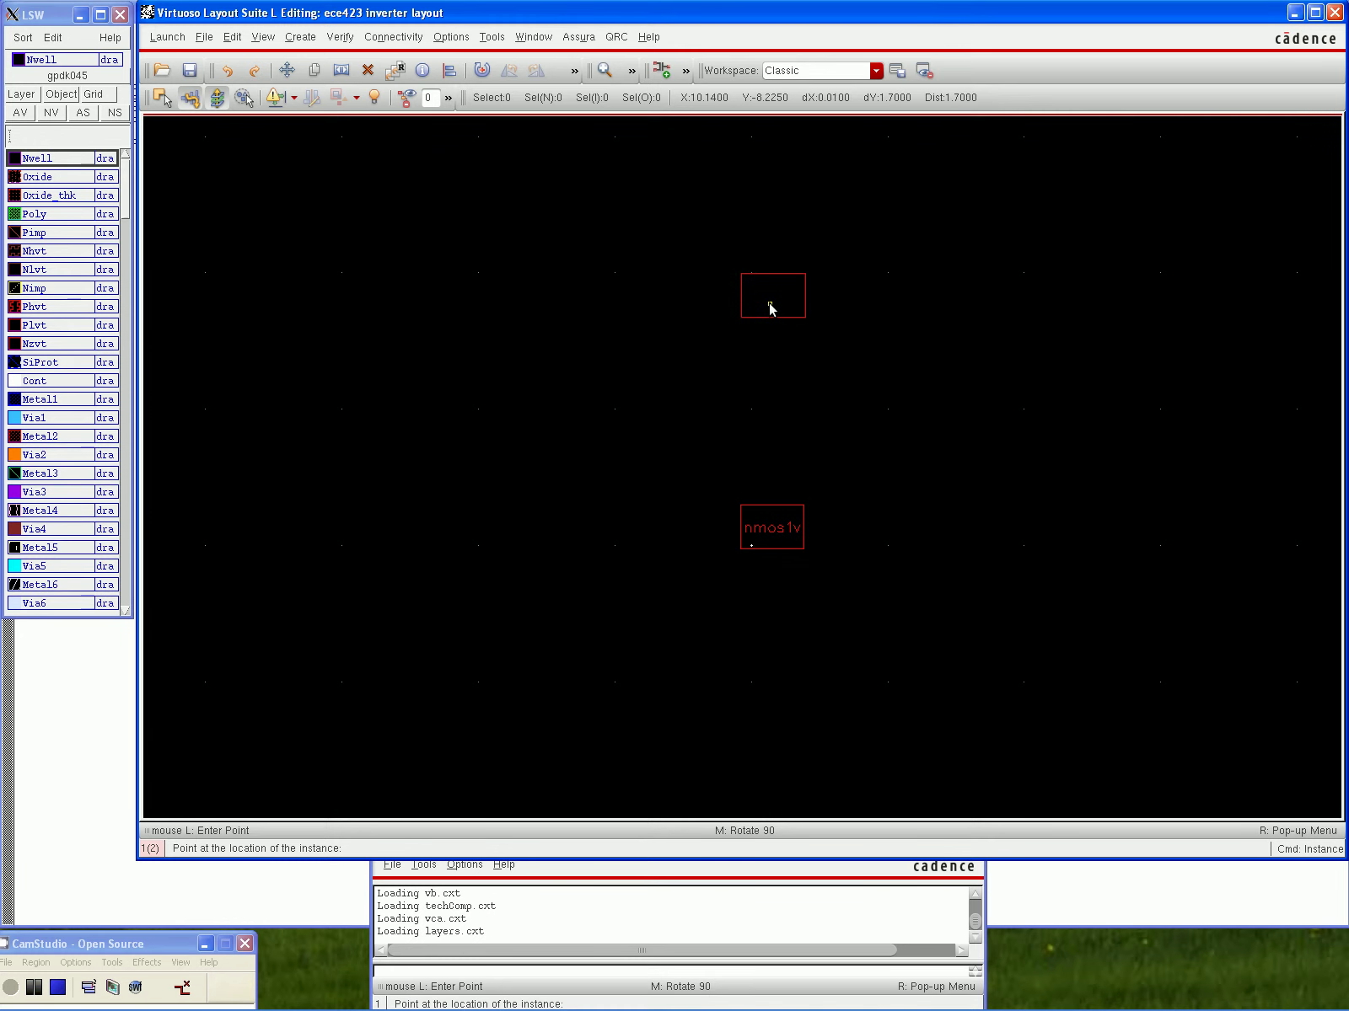
pyautogui.click(769, 309)
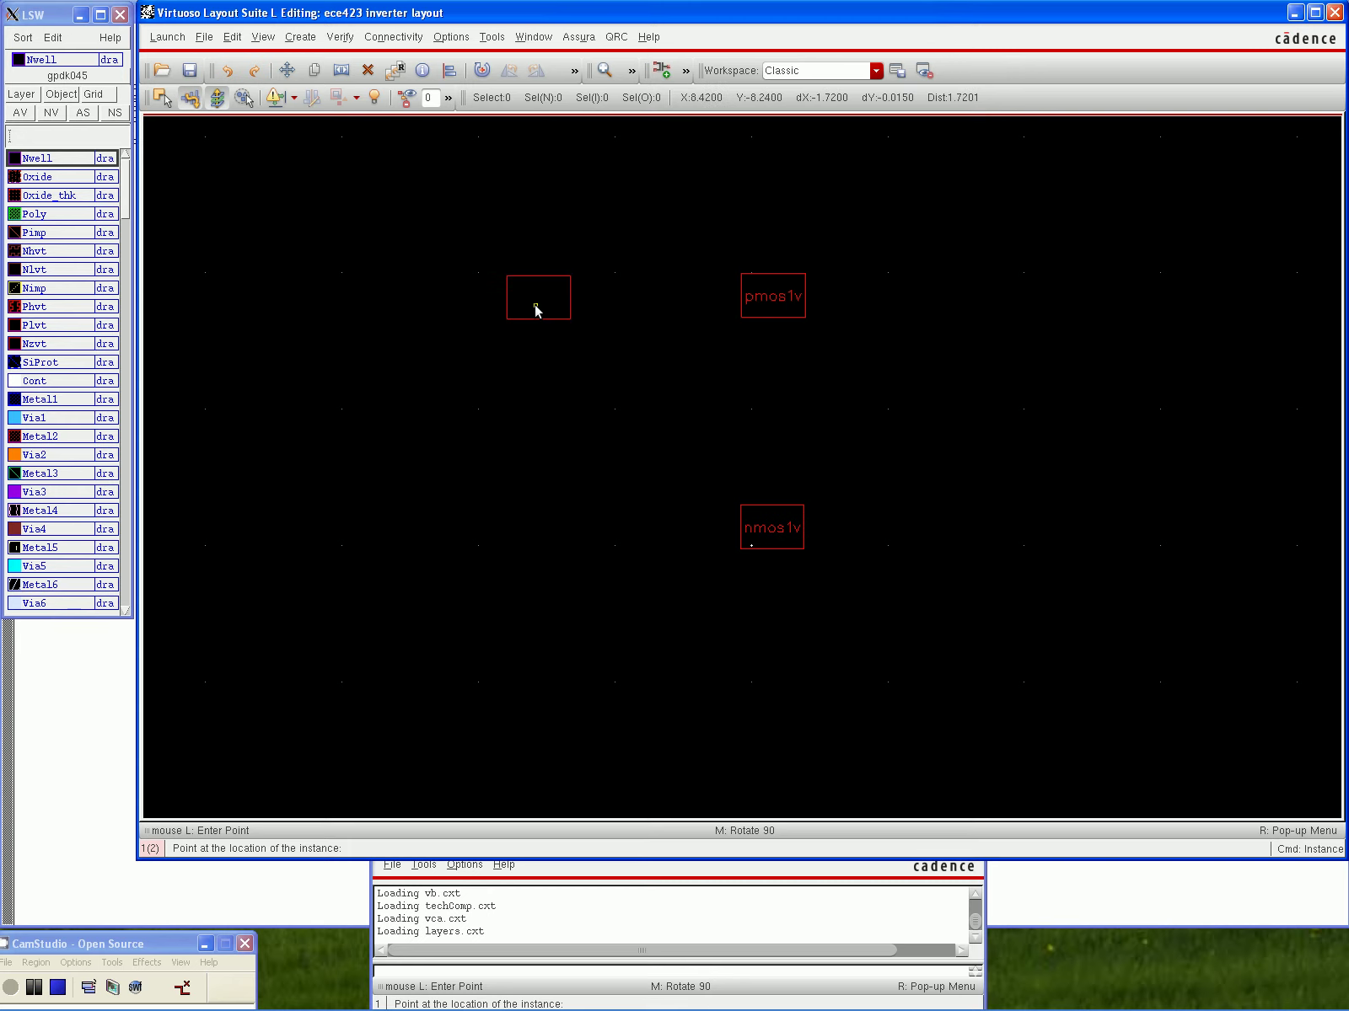
pyautogui.press('Escape')
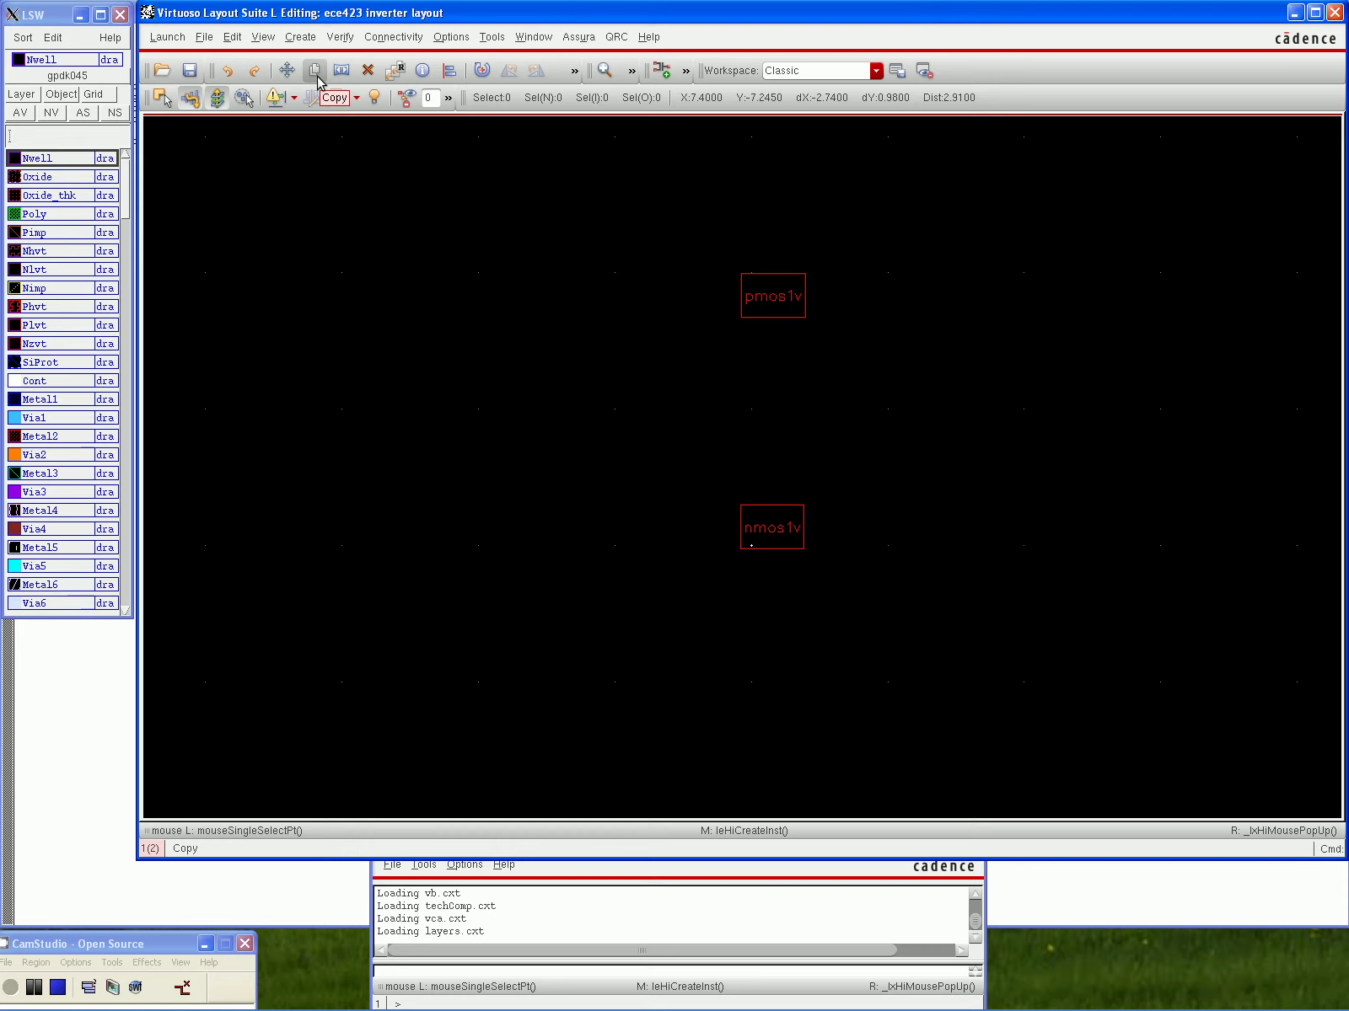
# Place a single M1_PIMP via below the nmos1v instance at about X 10.09, Y -10.43
pyautogui.click(310, 39)
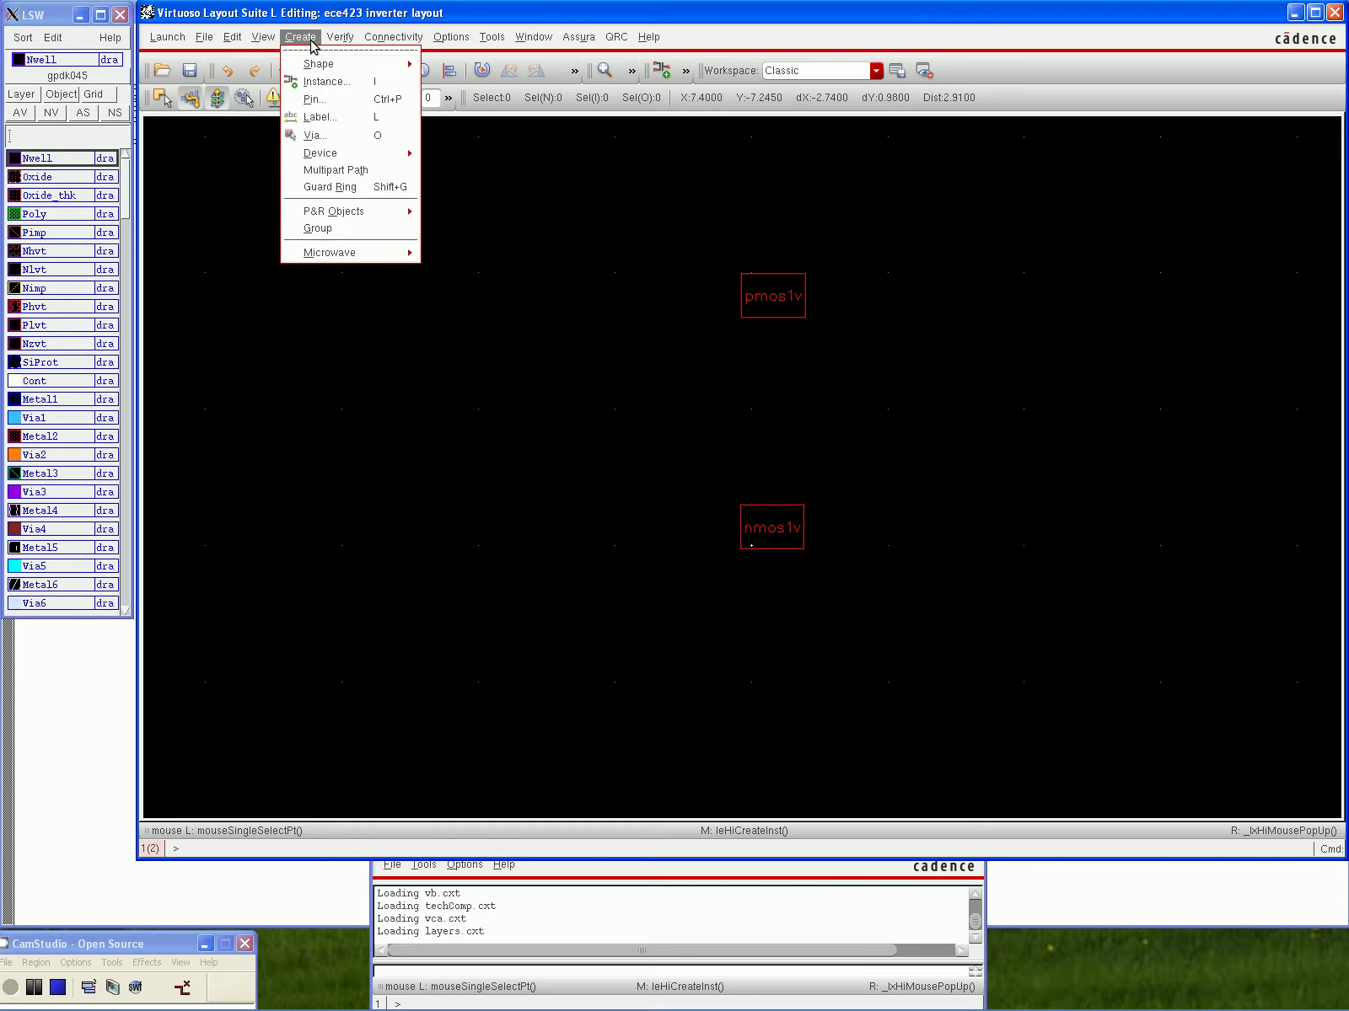
pyautogui.click(314, 135)
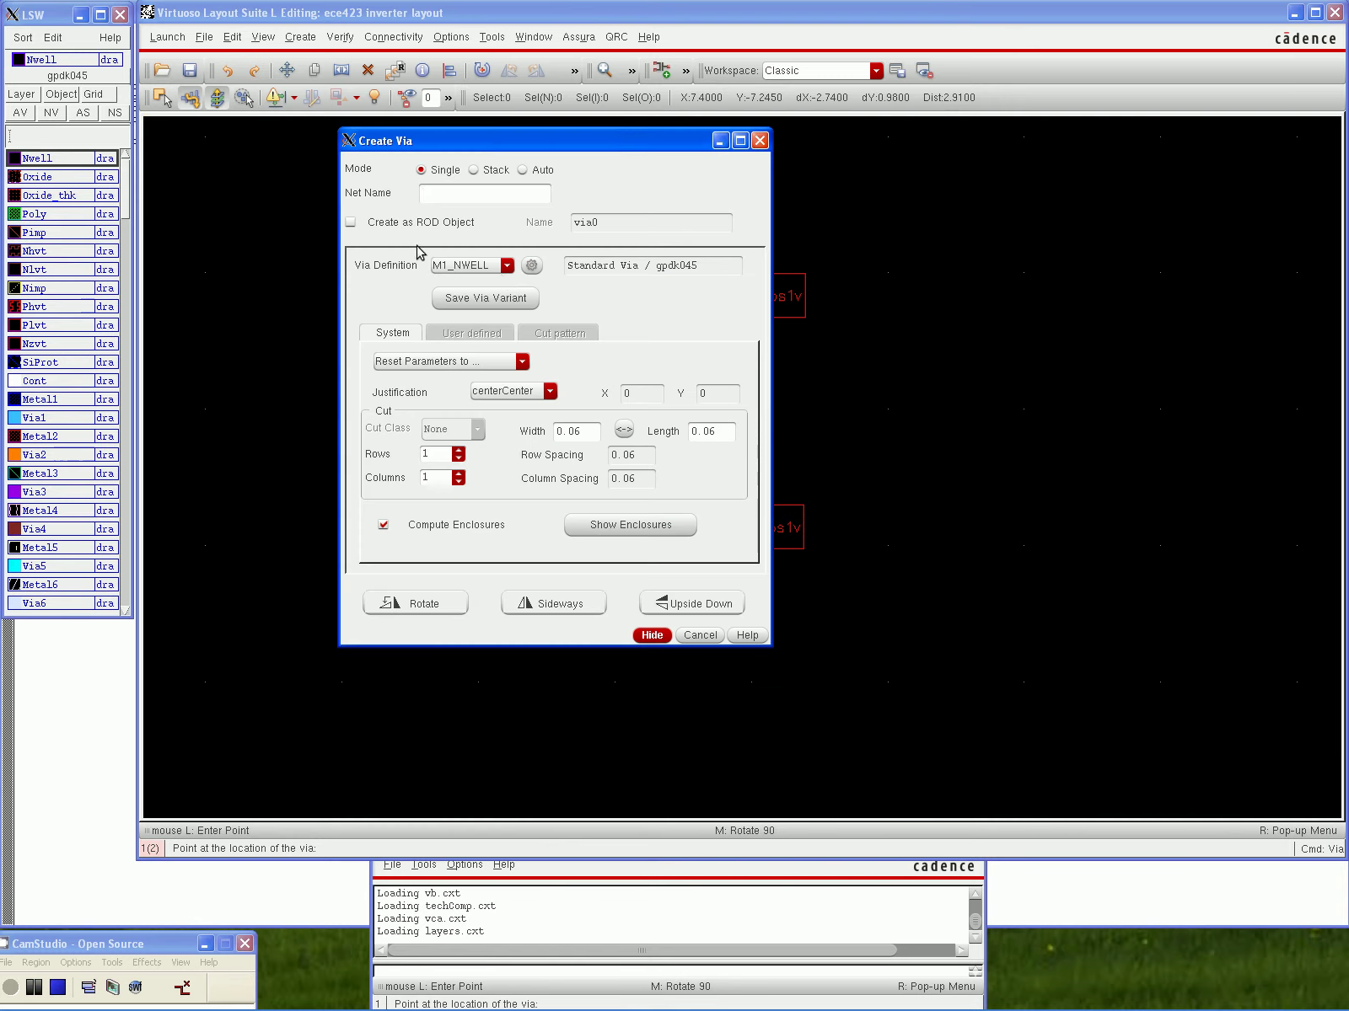
pyautogui.click(508, 266)
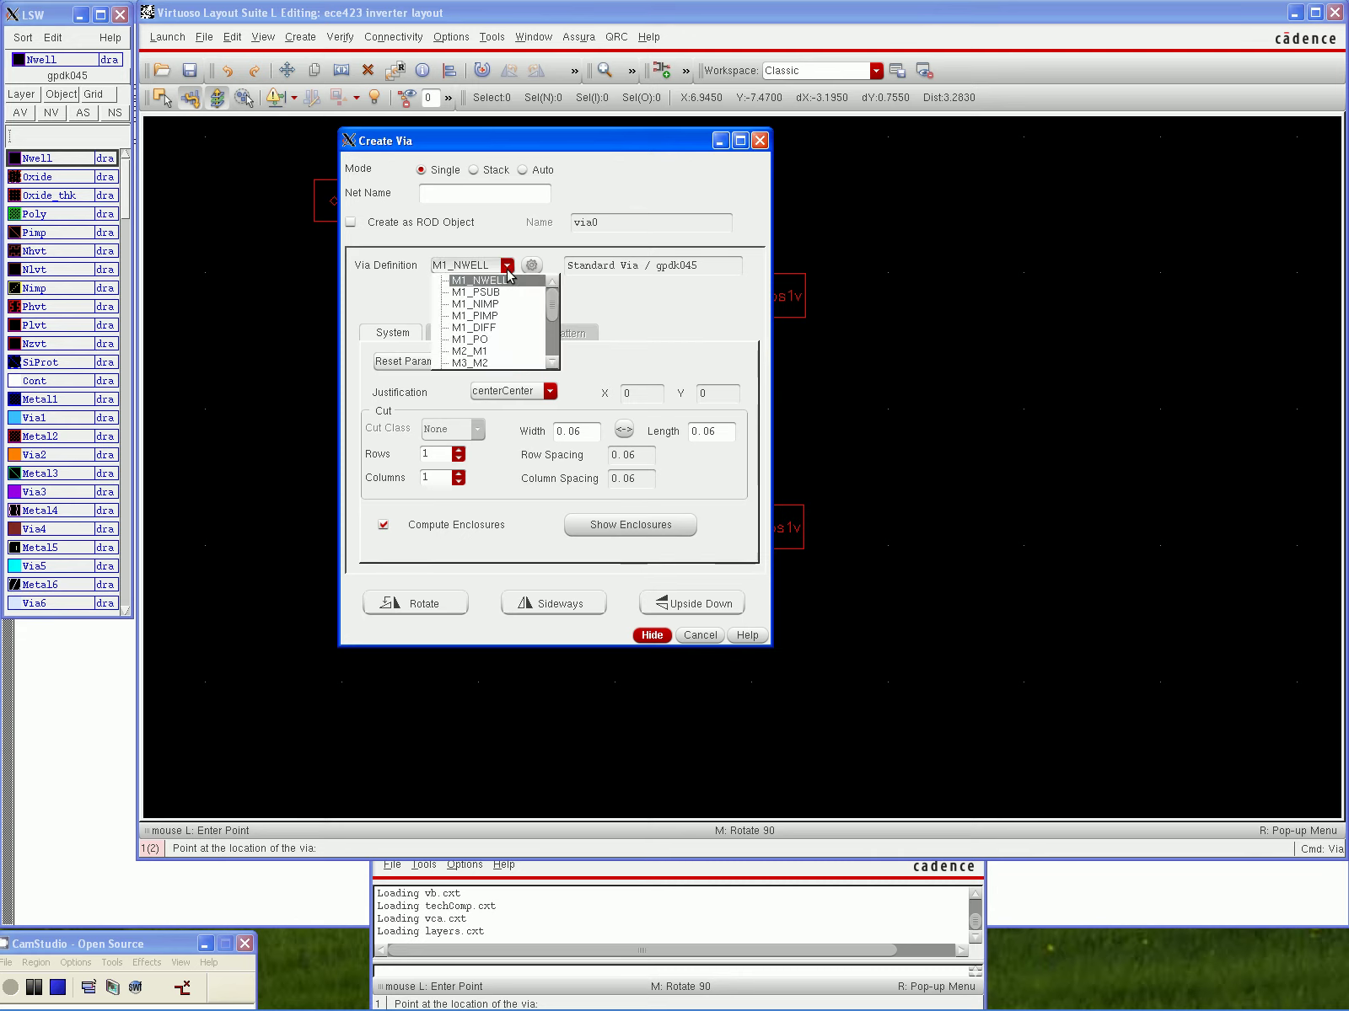
pyautogui.click(495, 324)
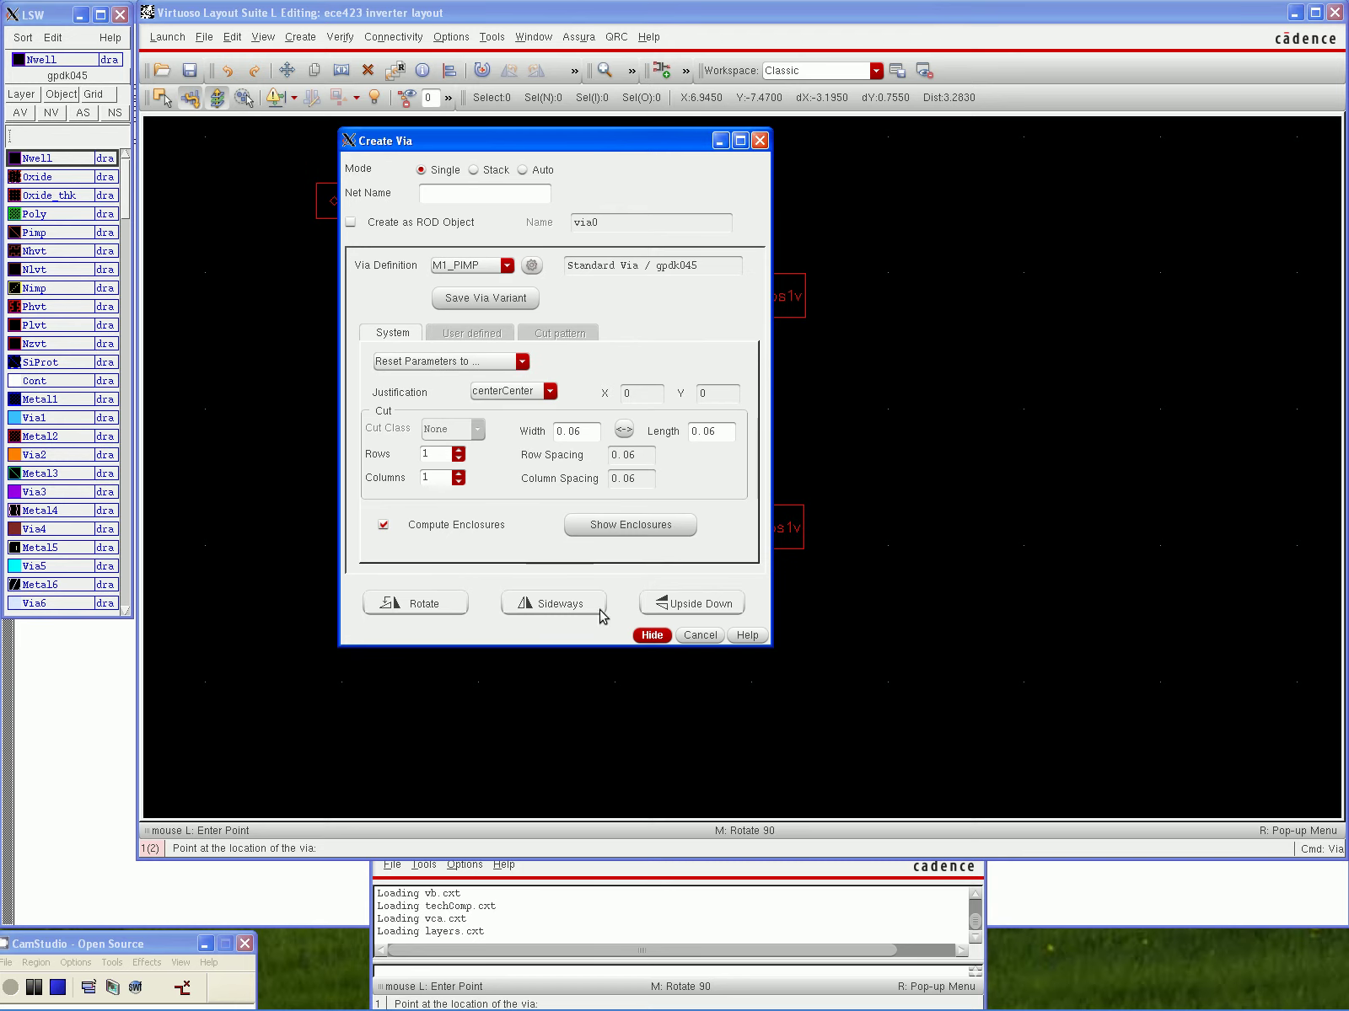
pyautogui.click(652, 635)
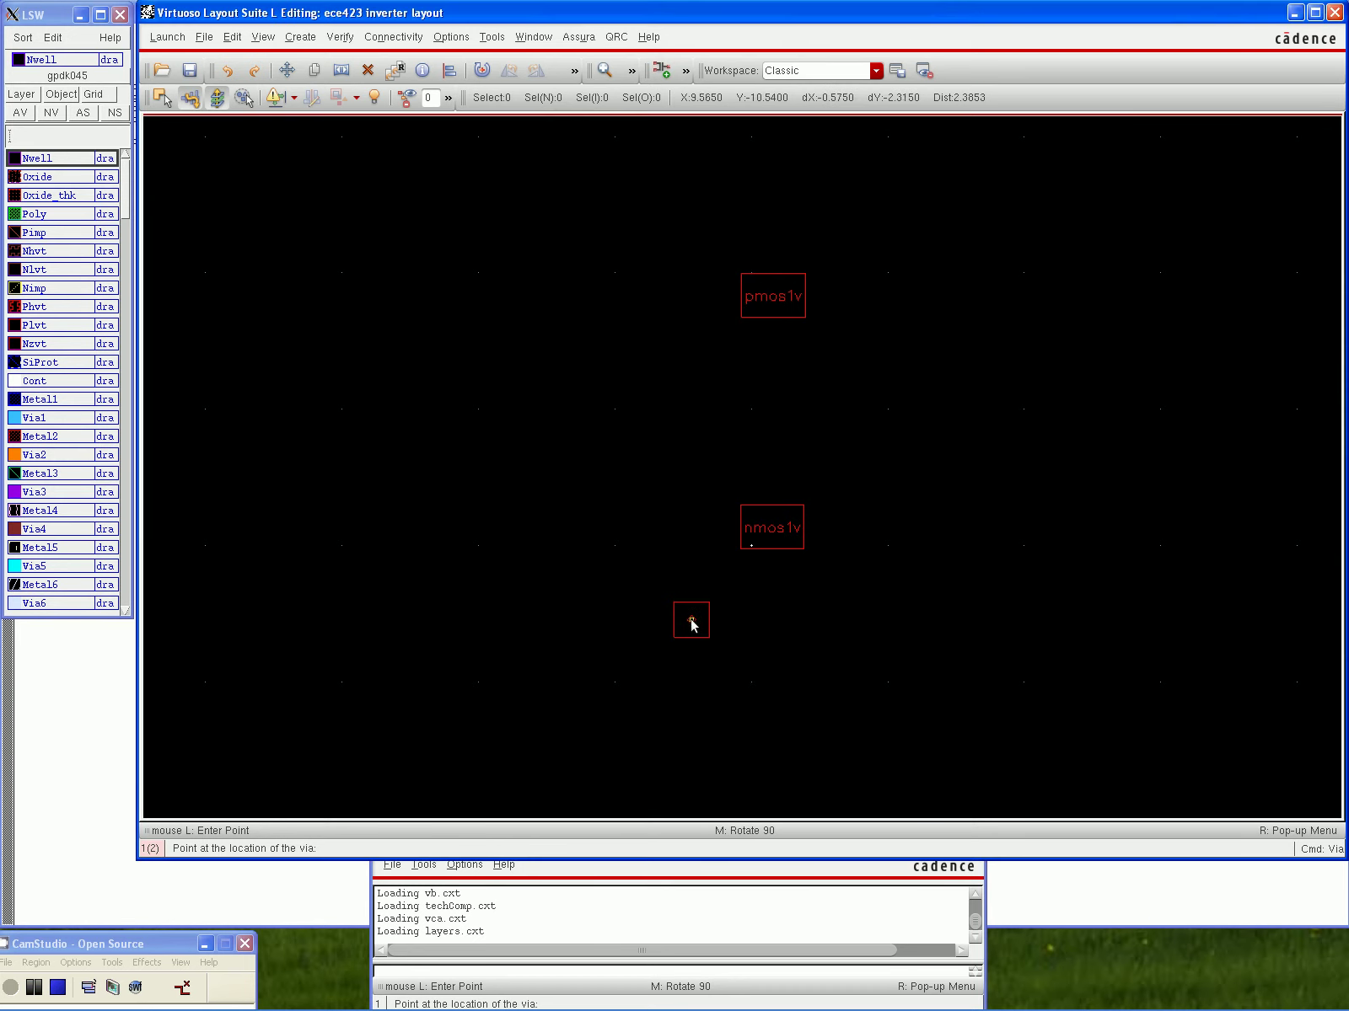
pyautogui.click(761, 605)
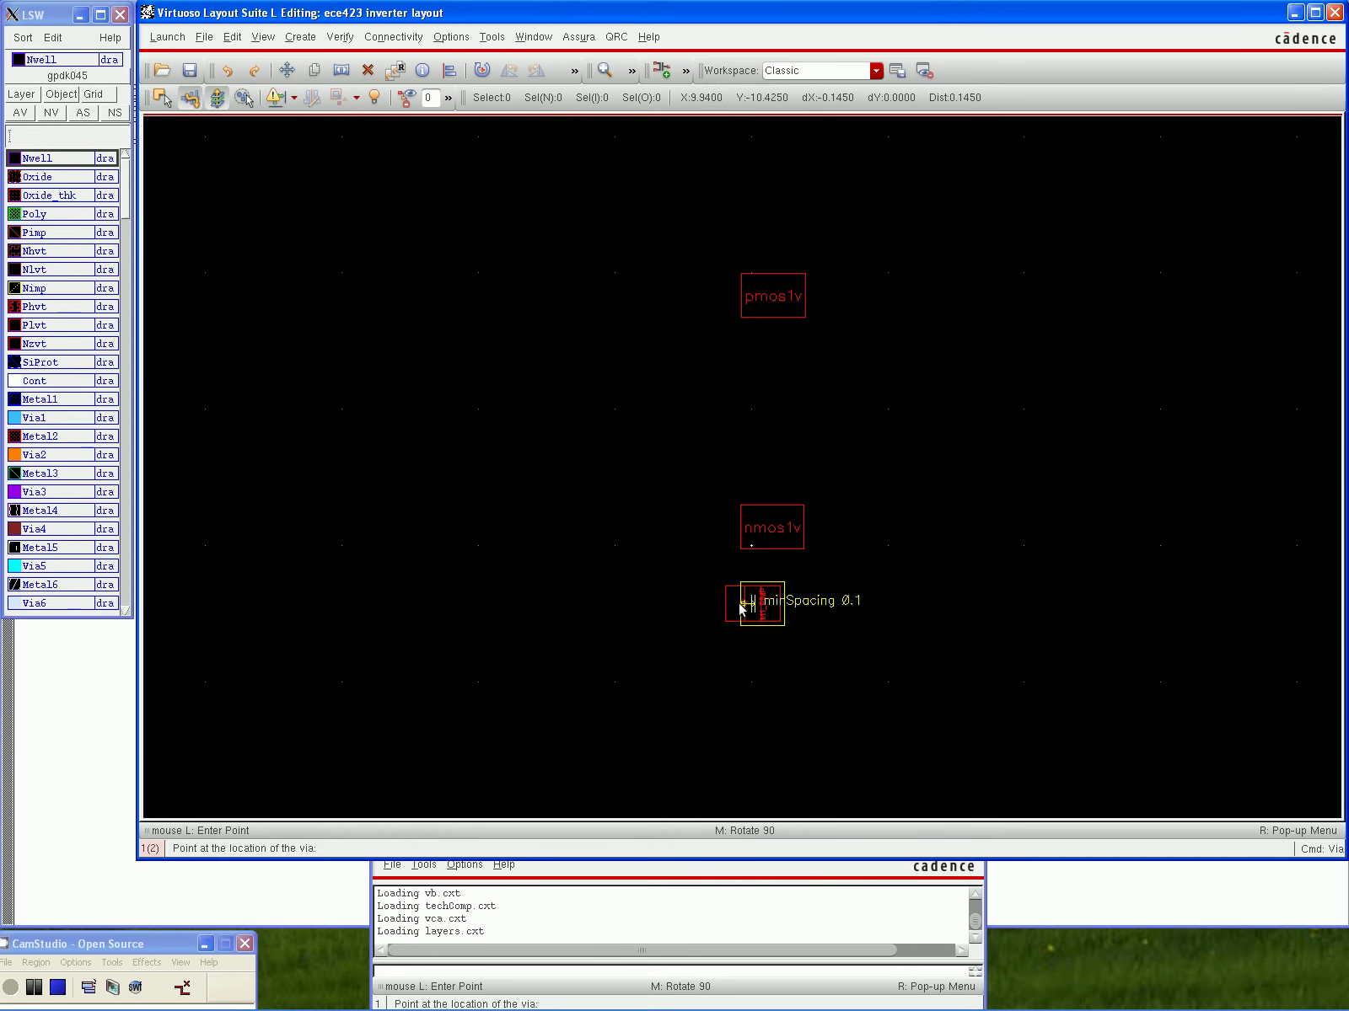
pyautogui.press('Escape')
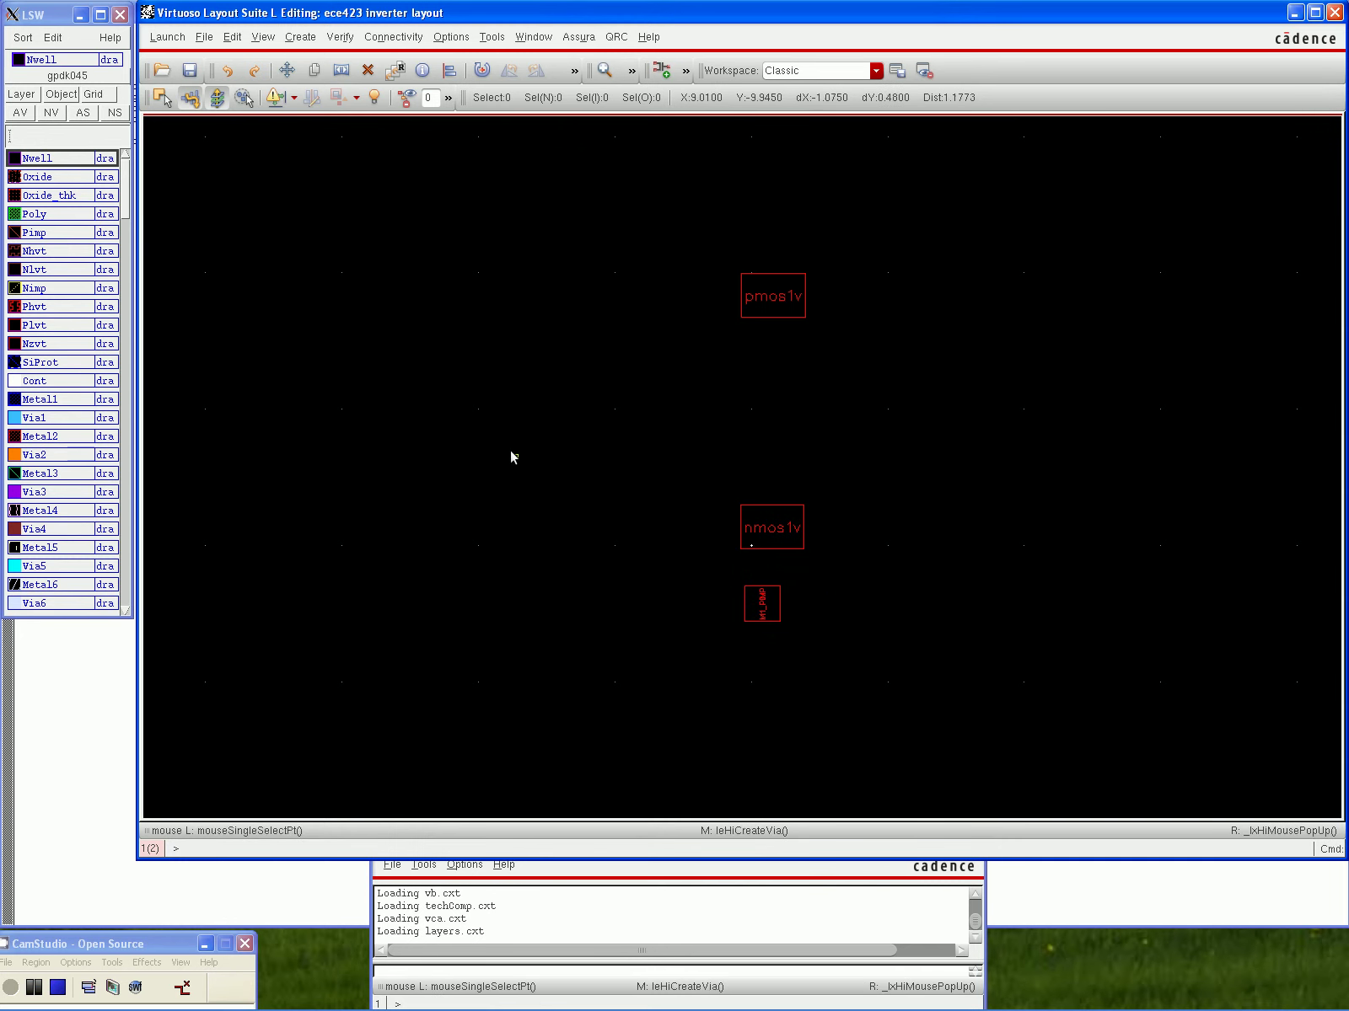
# Place a single M1_NIMP via above the pmos1v instance at about X 10.03, Y -7.60
pyautogui.click(293, 38)
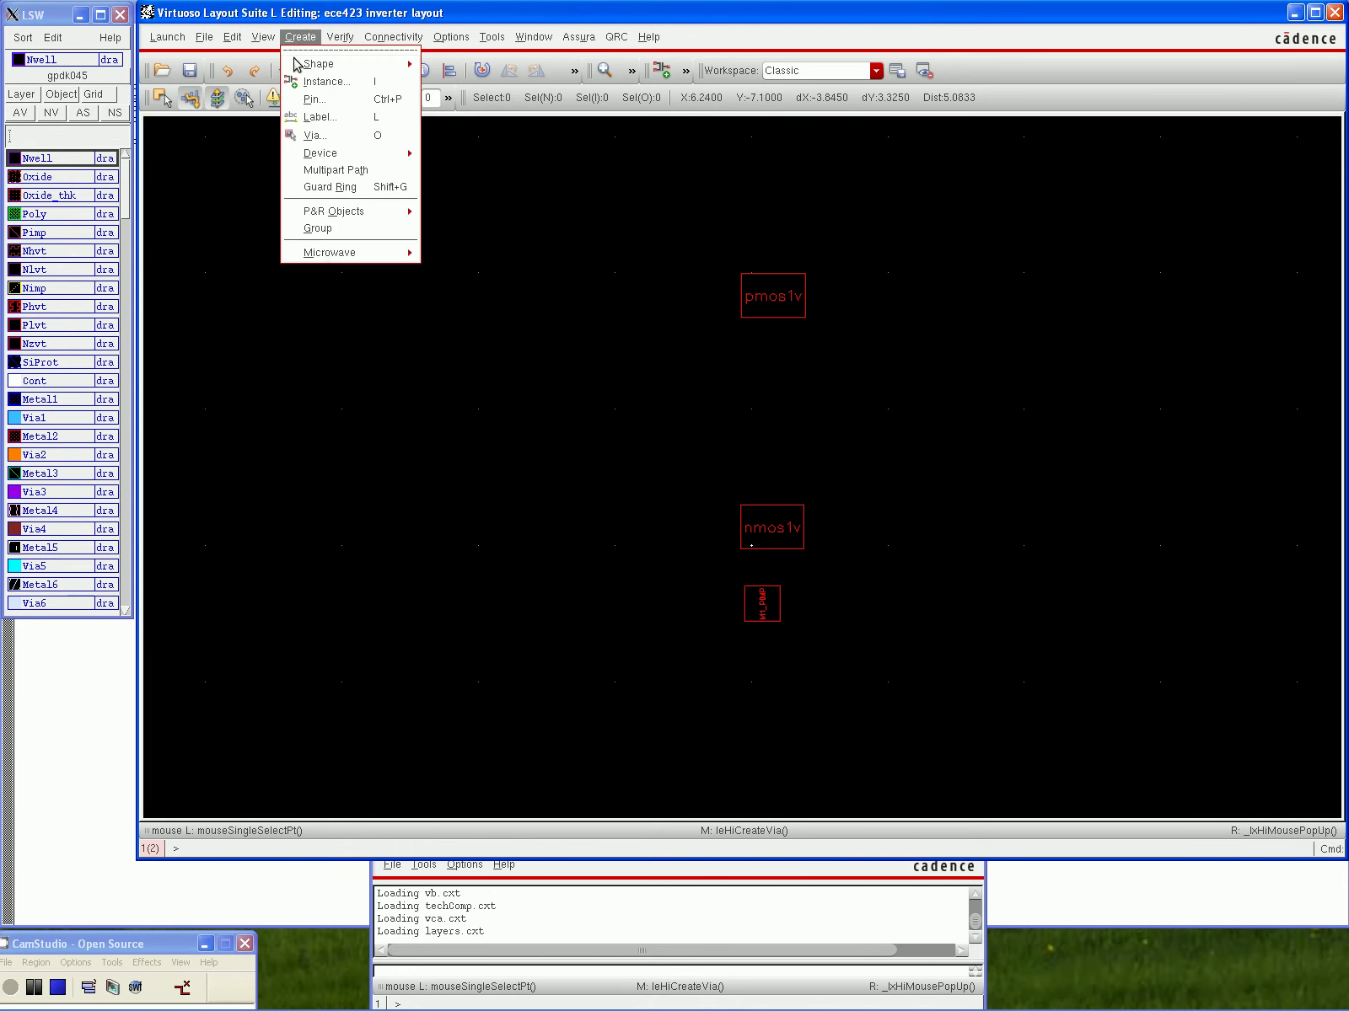
pyautogui.click(313, 136)
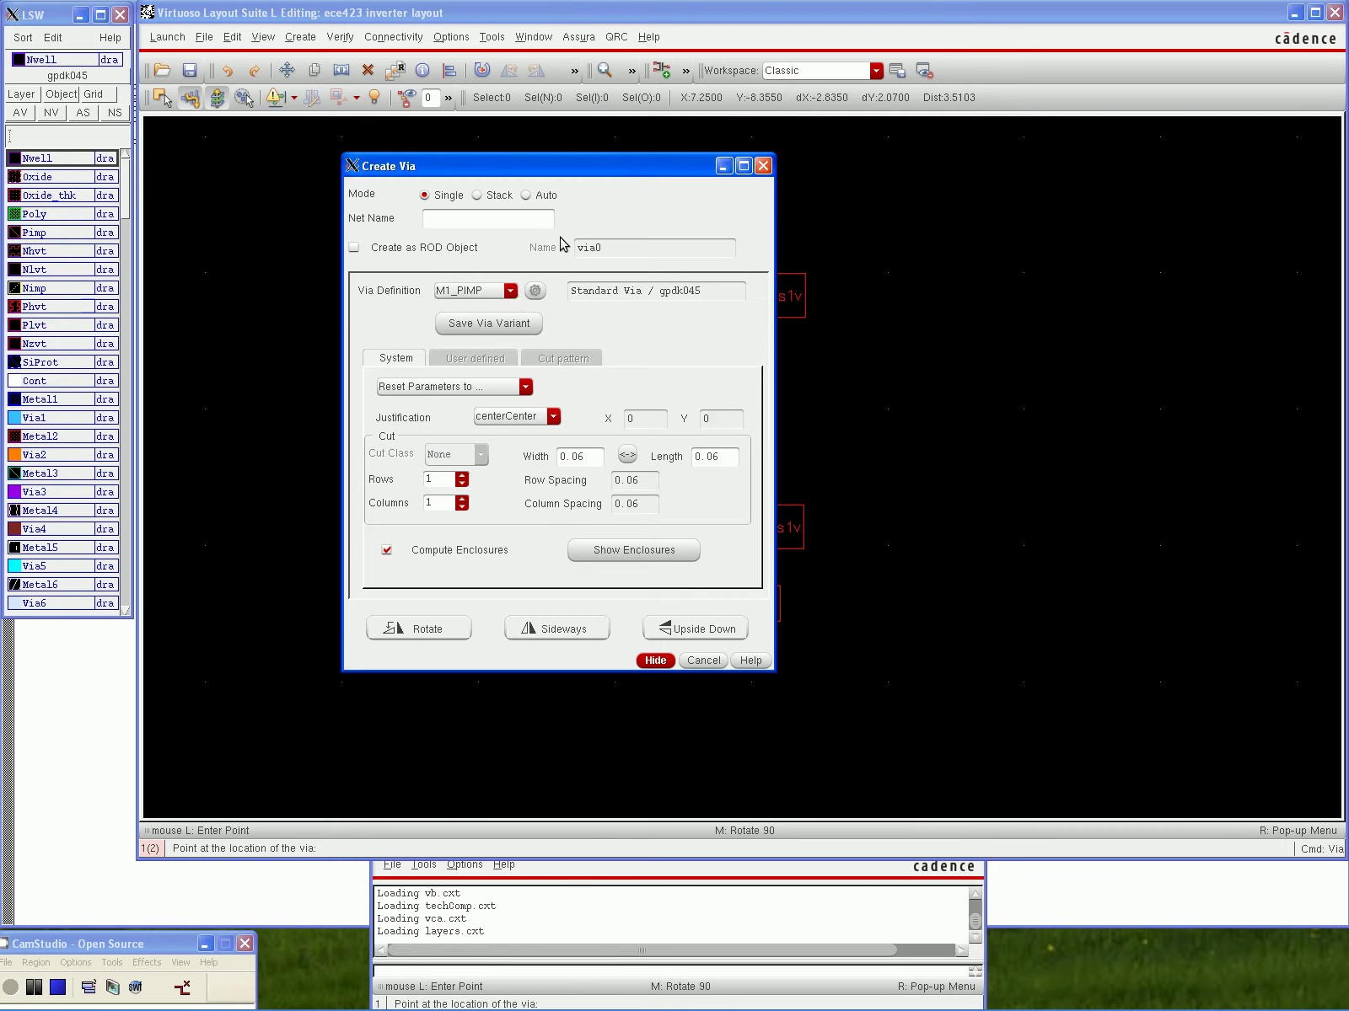
pyautogui.click(511, 292)
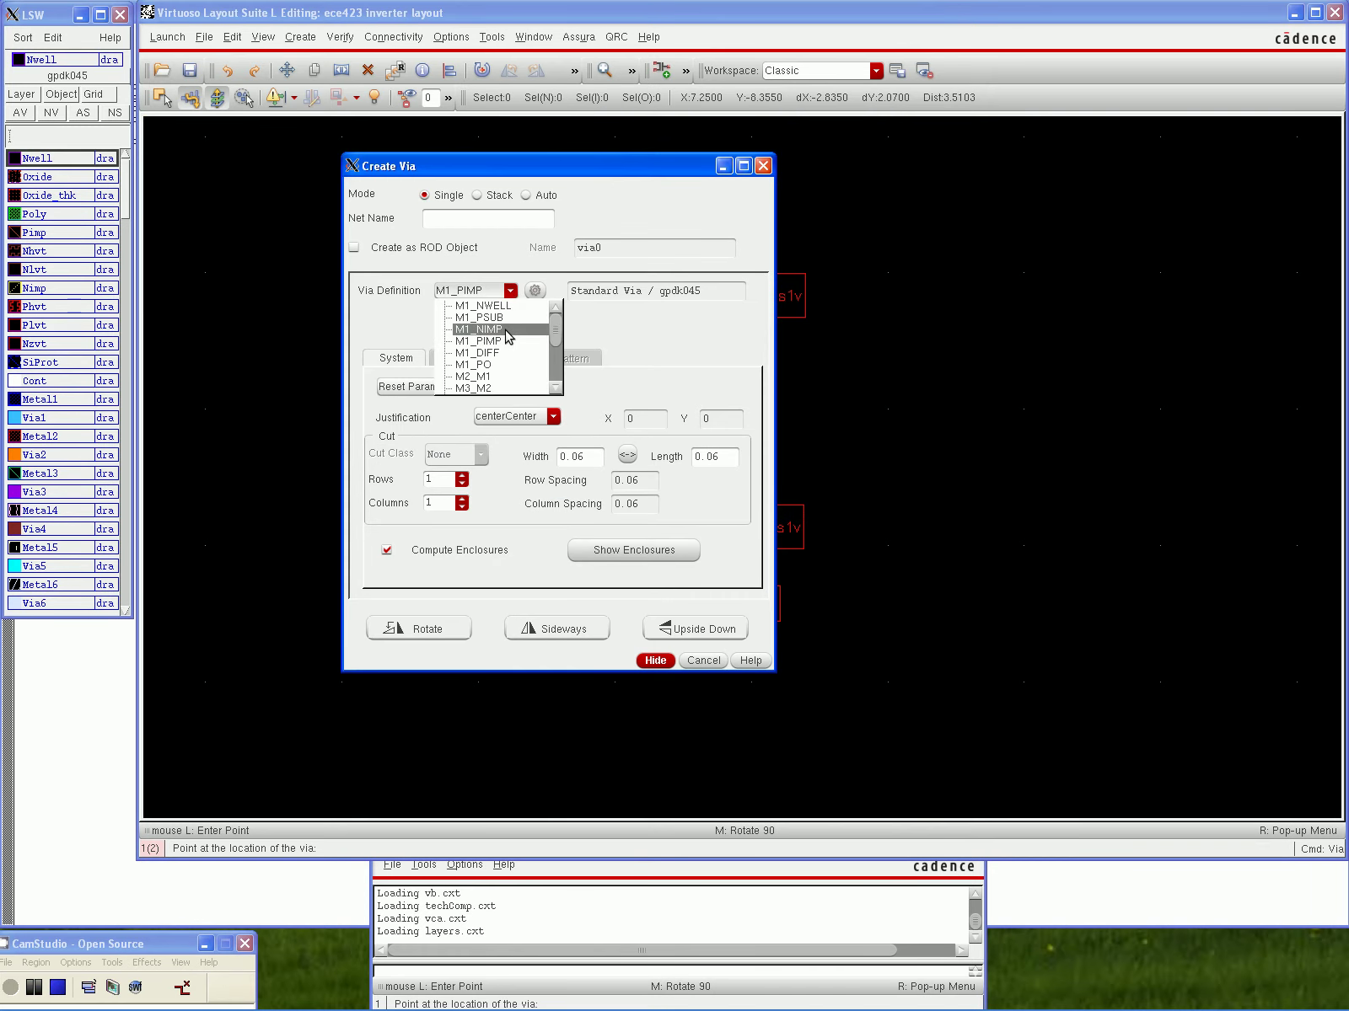
pyautogui.click(478, 329)
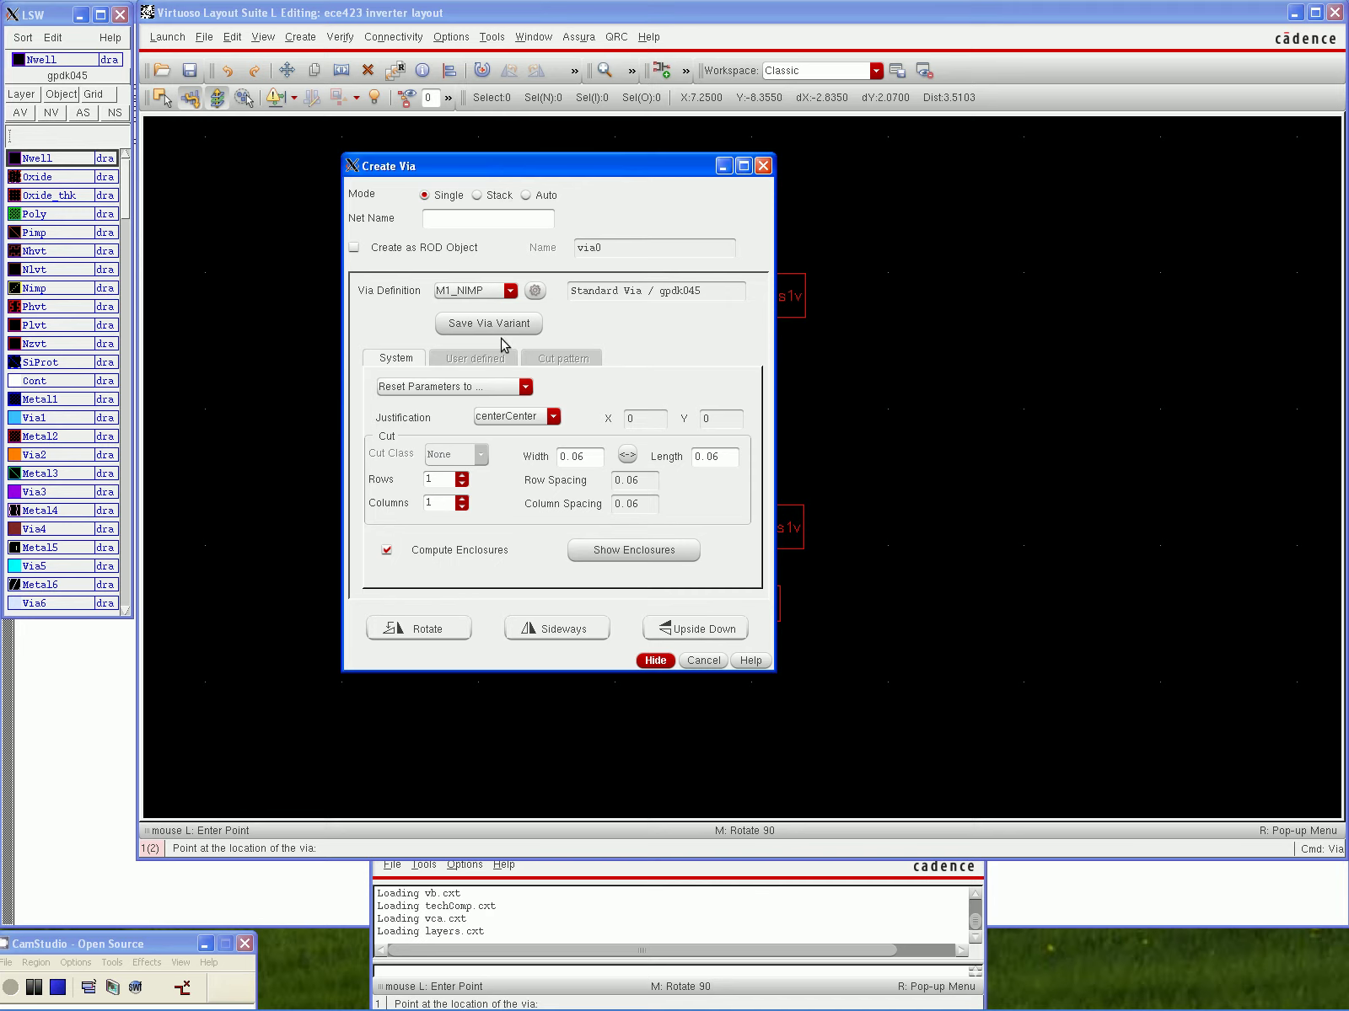
pyautogui.click(656, 661)
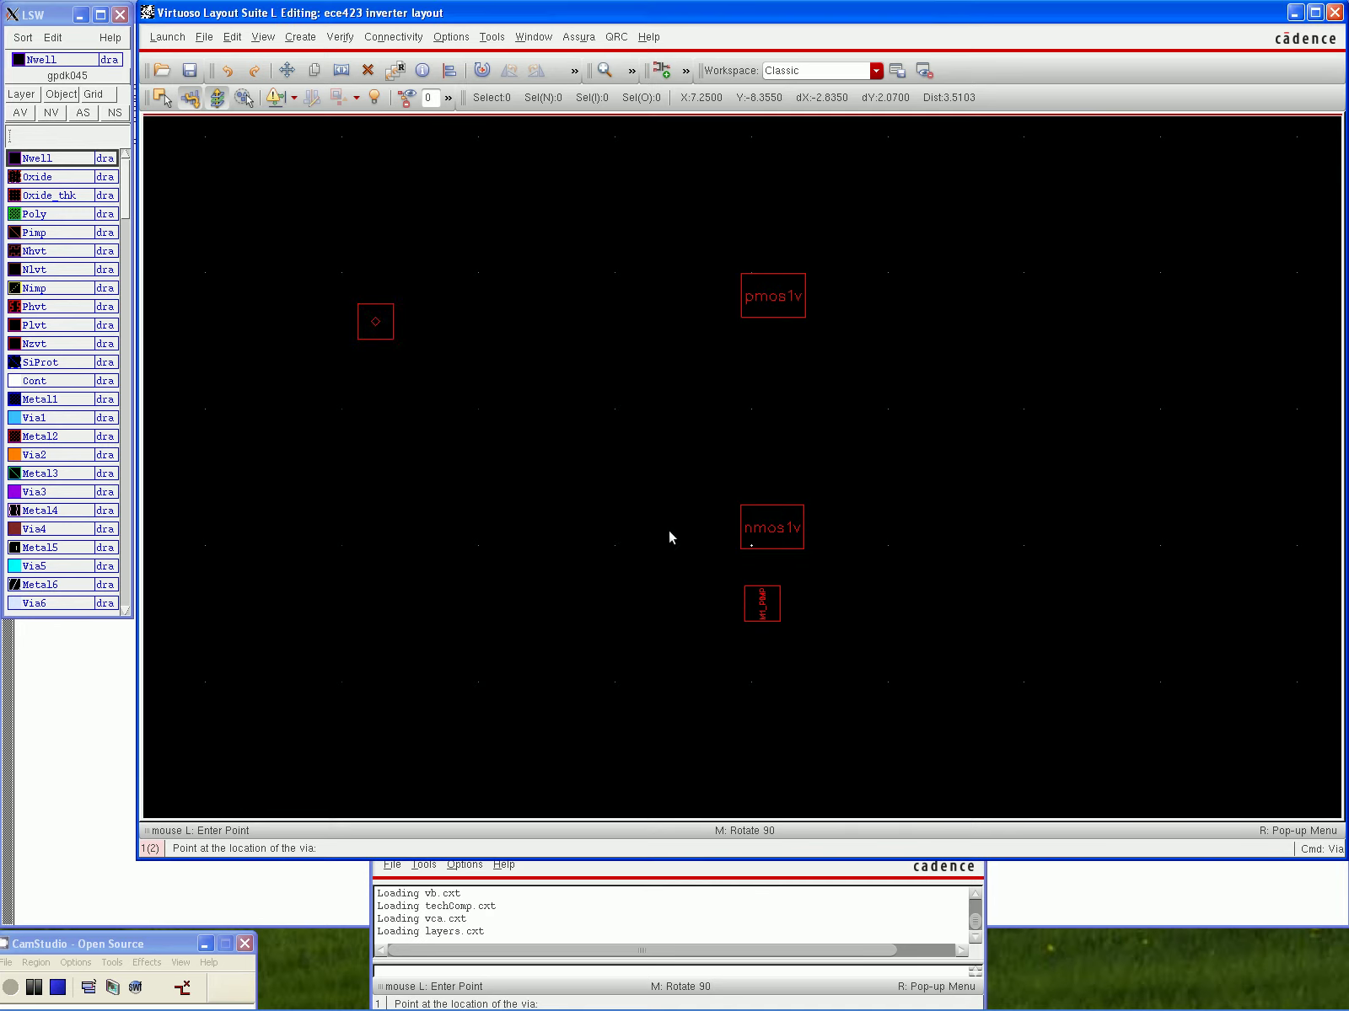
pyautogui.click(754, 218)
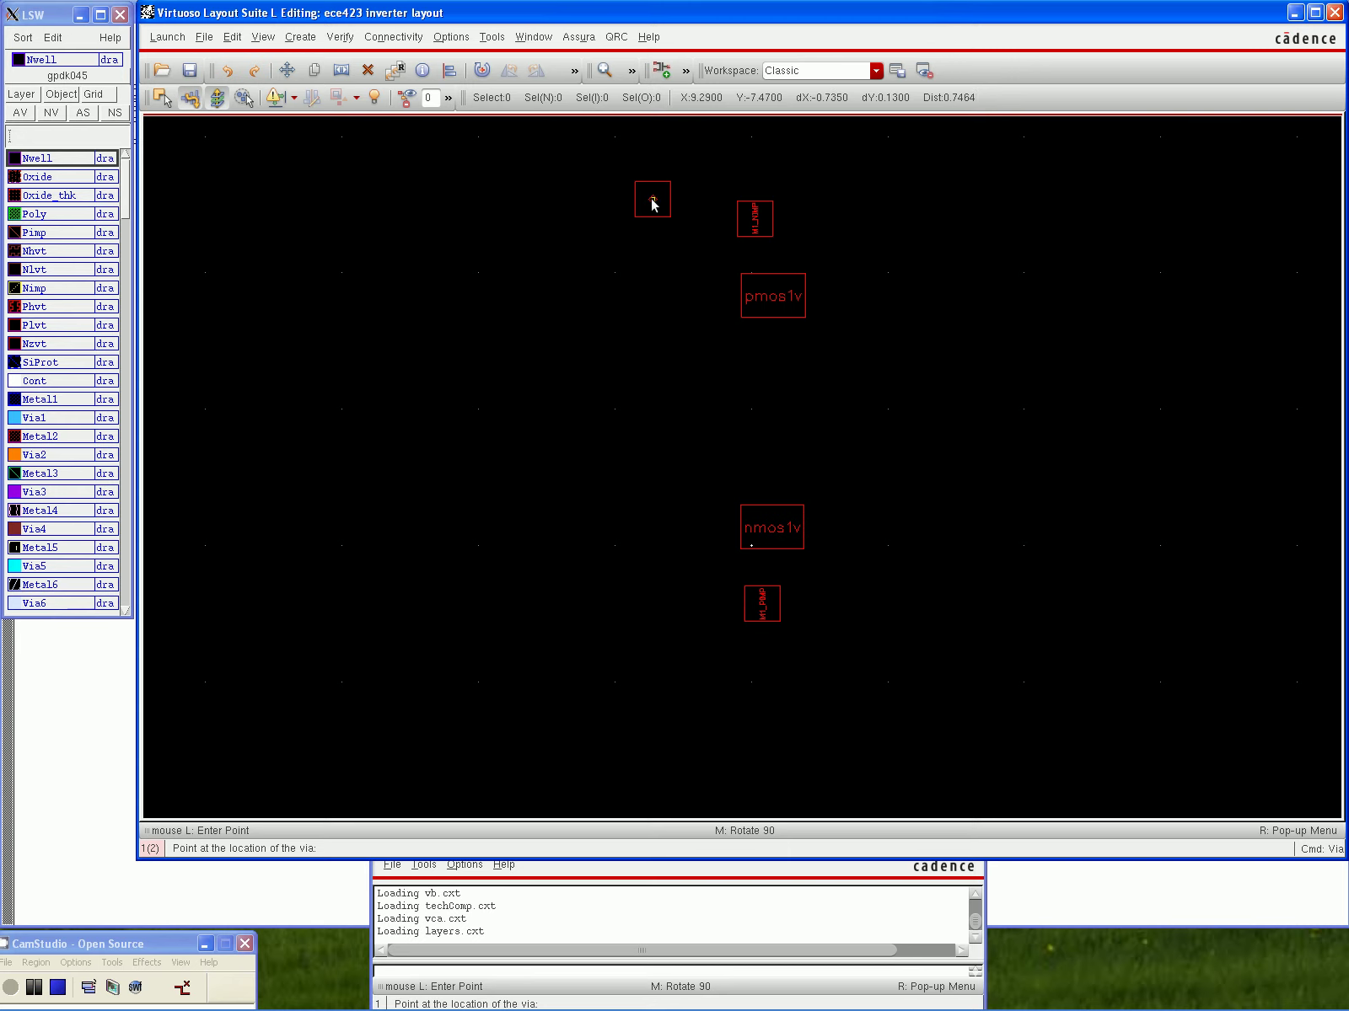
pyautogui.press('Escape')
pyautogui.press('Escape')
# Flatten all placed transistors and vias through the displayed levels, with pcells and vias flattened and pin geometries preserved
pyautogui.hotkey('ctrl', 'a')
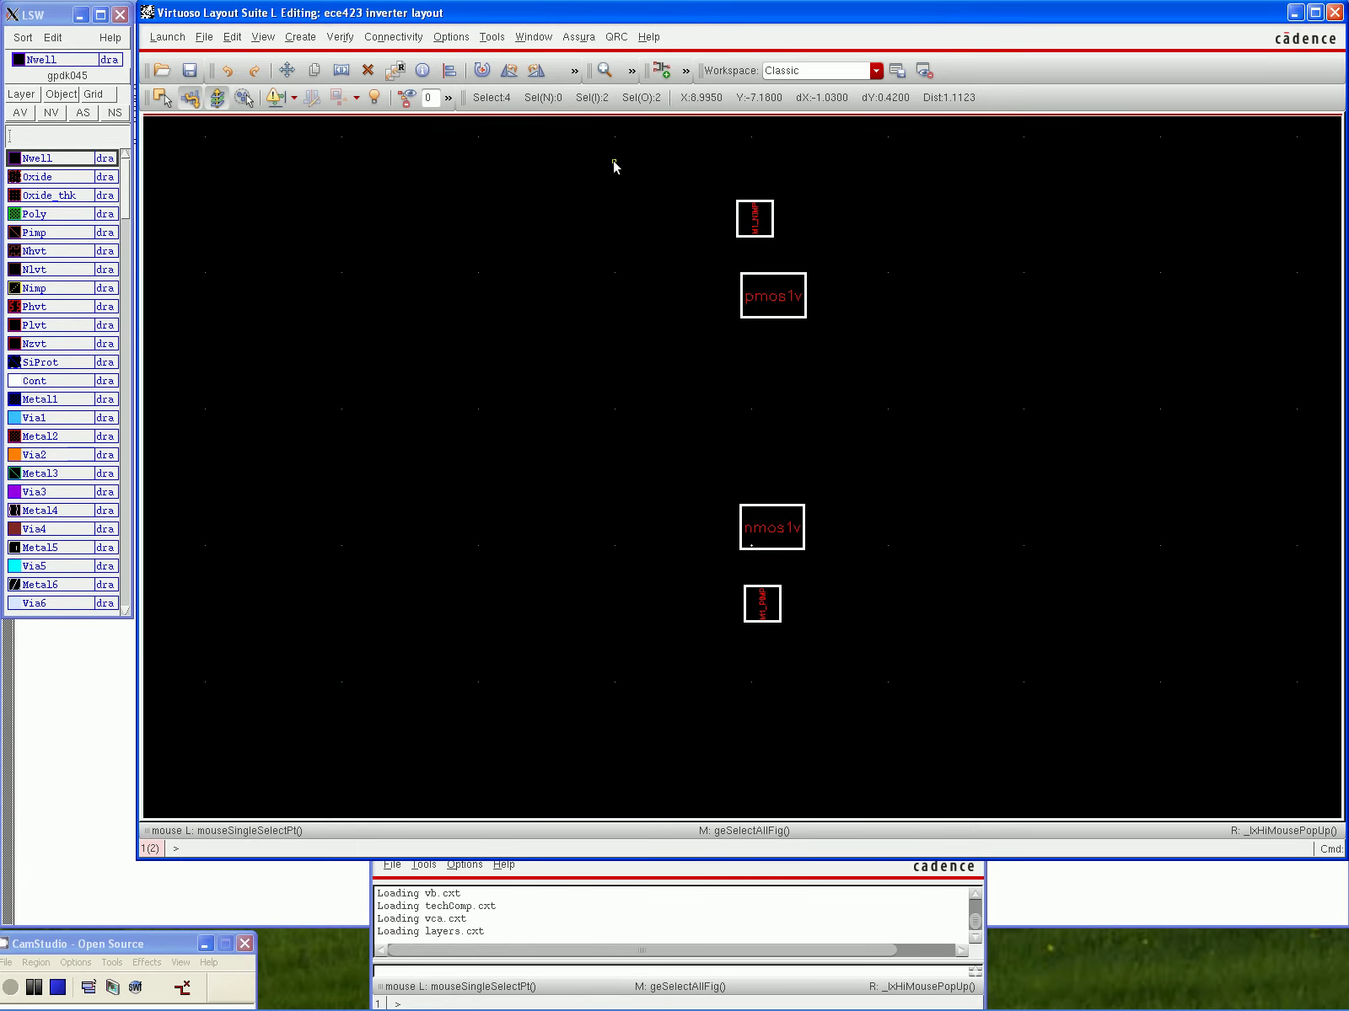
pyautogui.press('s')
pyautogui.press('Escape')
pyautogui.click(232, 38)
pyautogui.click(232, 38)
pyautogui.click(232, 38)
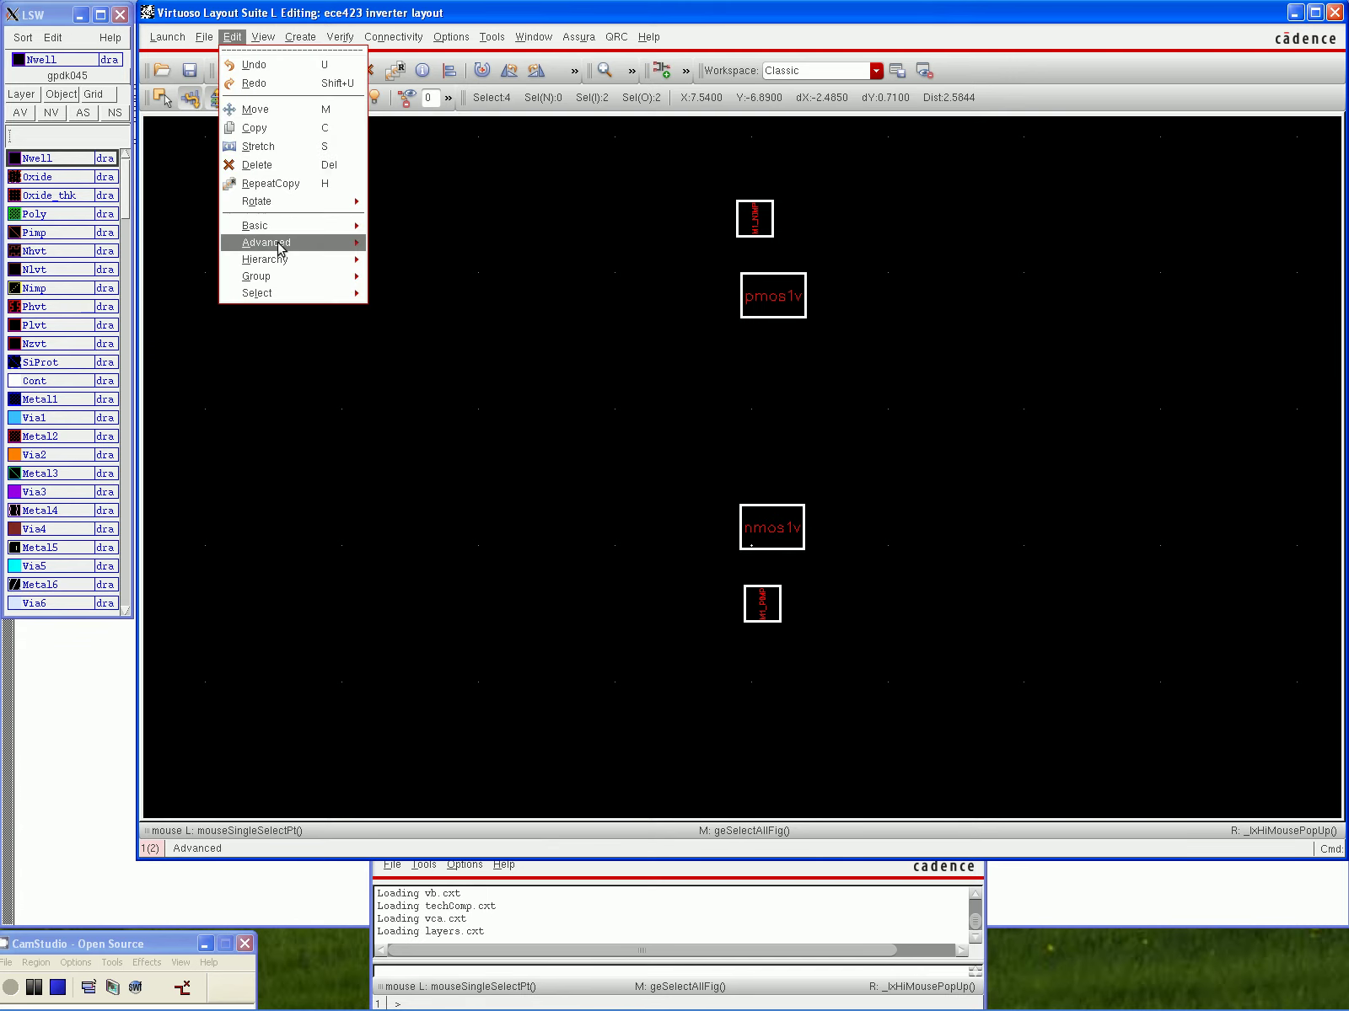
pyautogui.moveTo(281, 258)
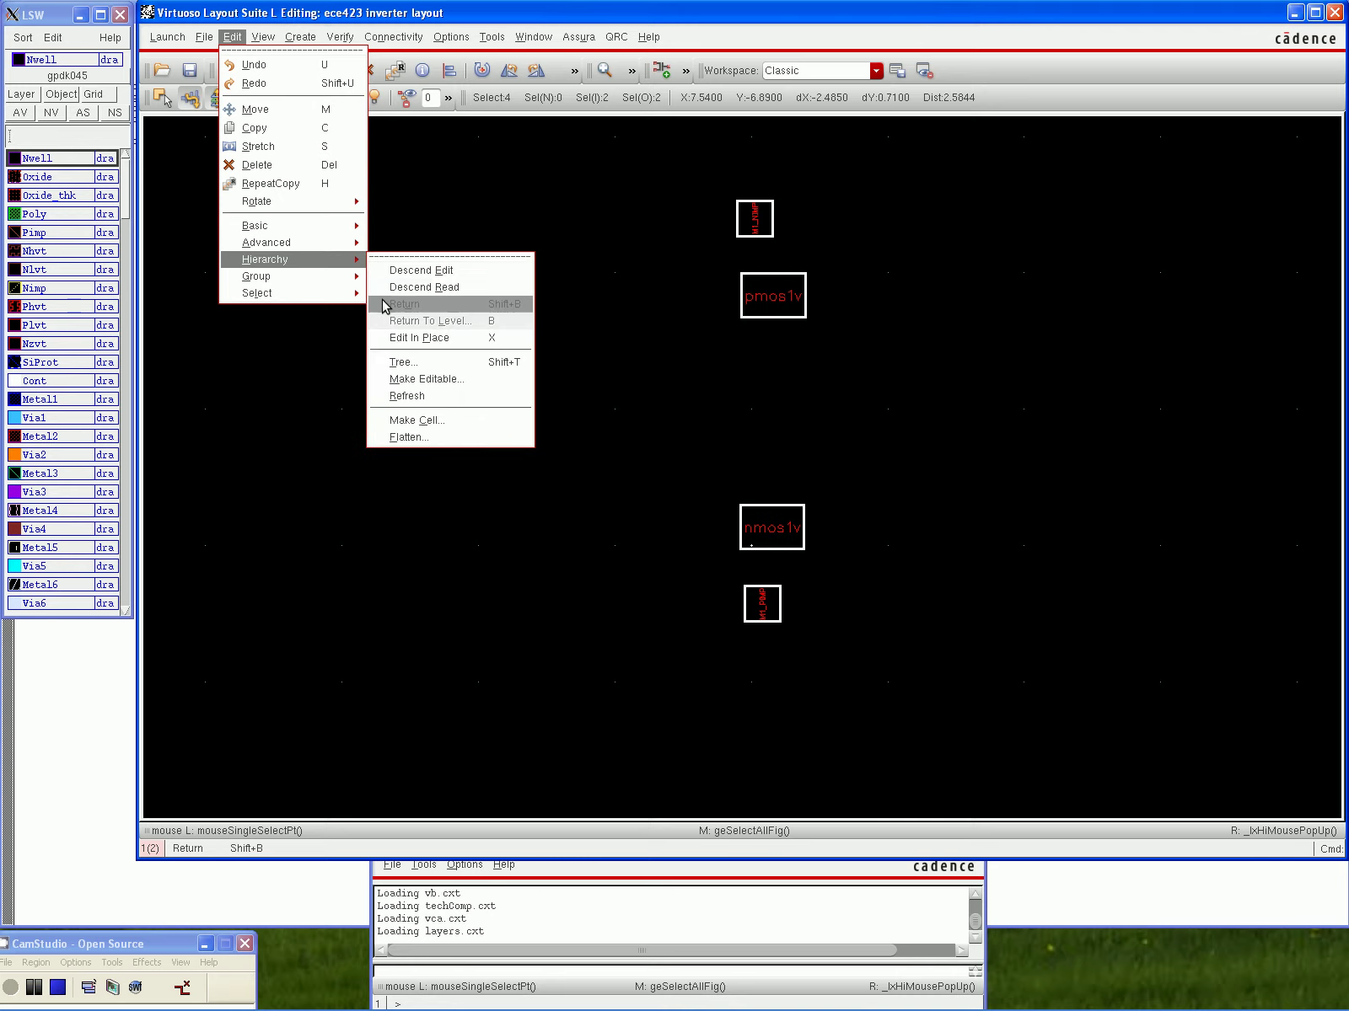
pyautogui.click(406, 438)
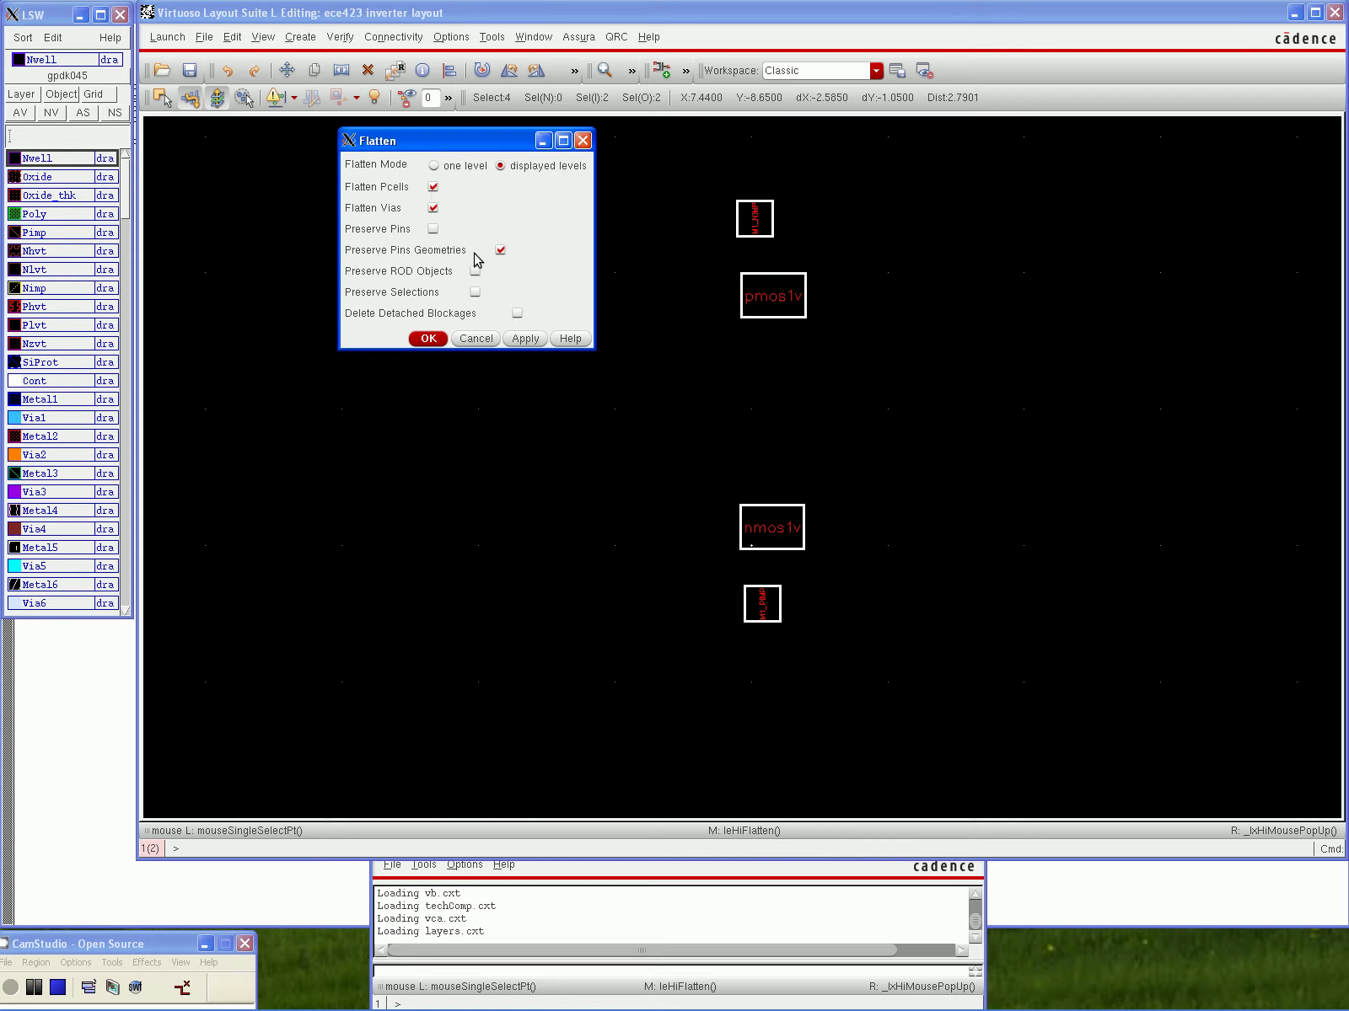
pyautogui.click(428, 339)
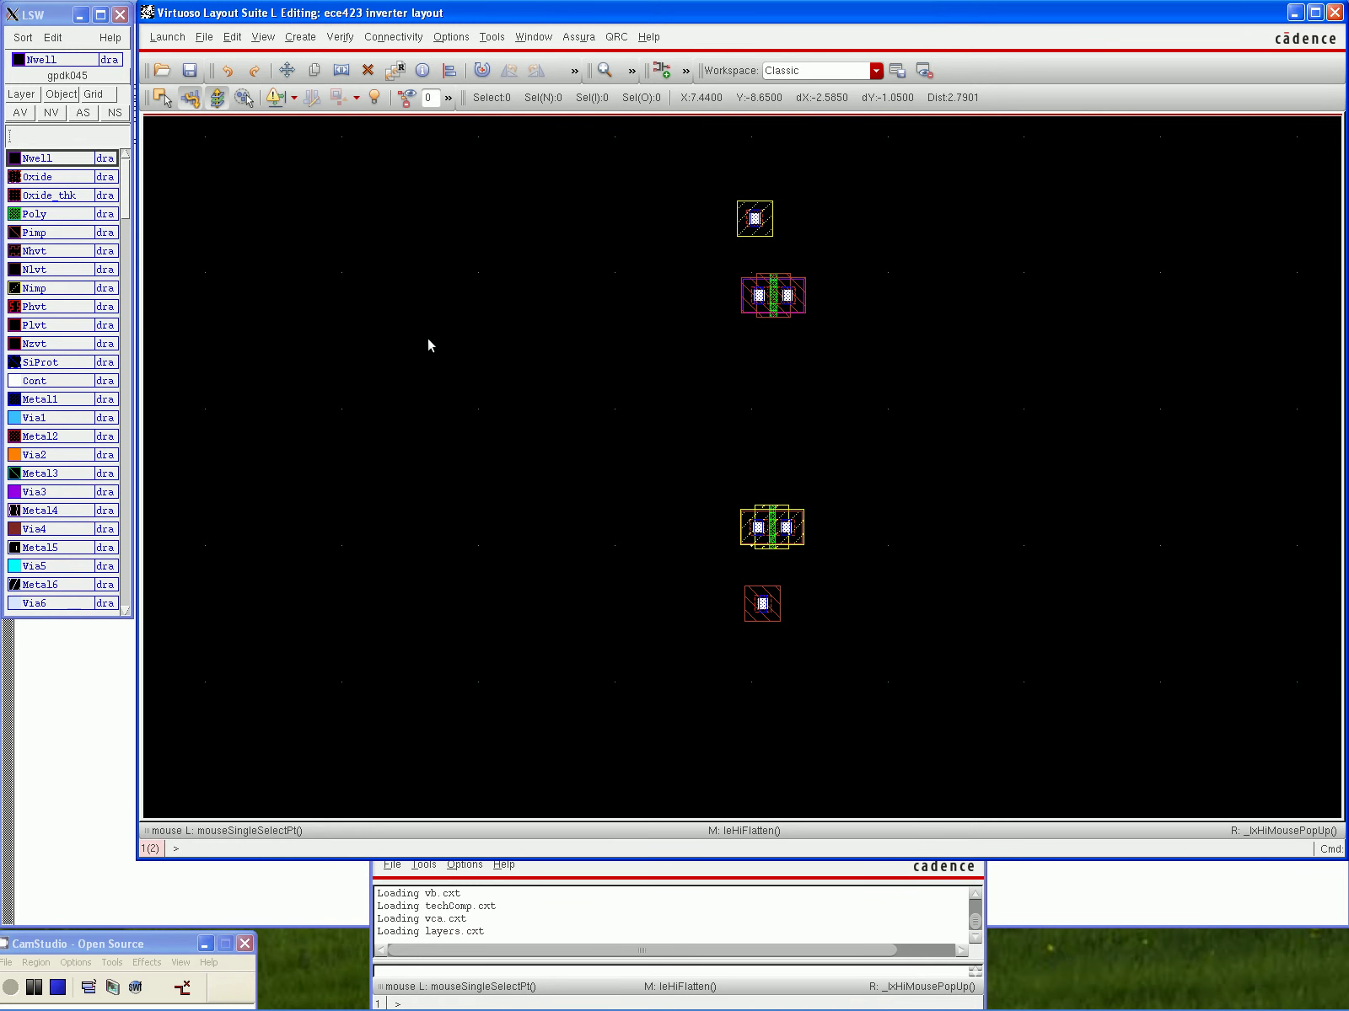
# Zoom in on the upper pmos transistor until its contacts and Metal1 shapes fill the view
pyautogui.press('z')
pyautogui.click(656, 162)
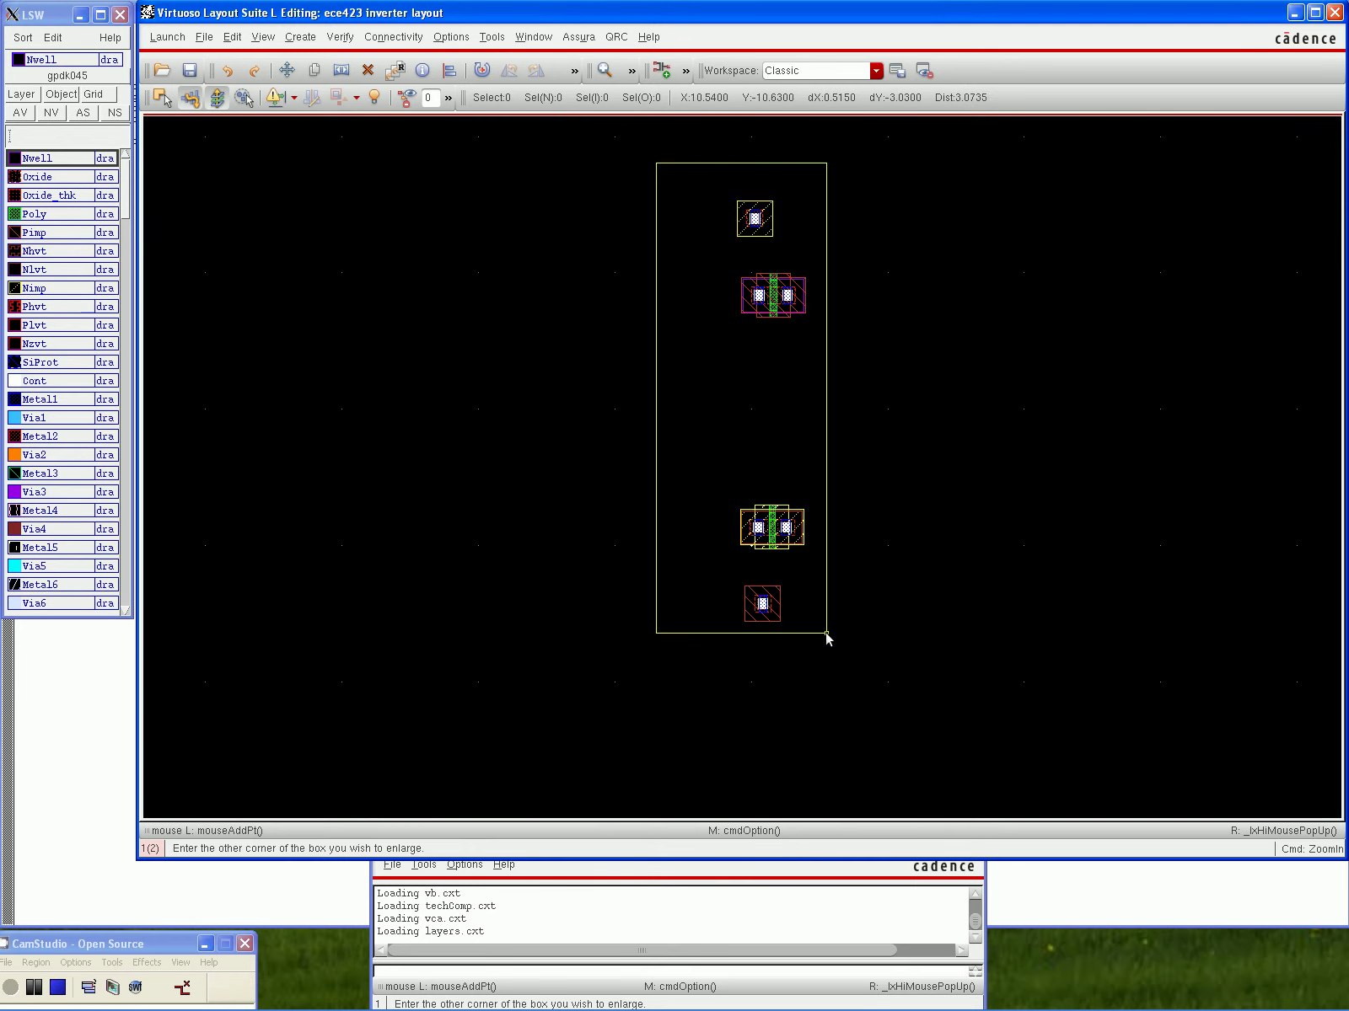
pyautogui.click(826, 633)
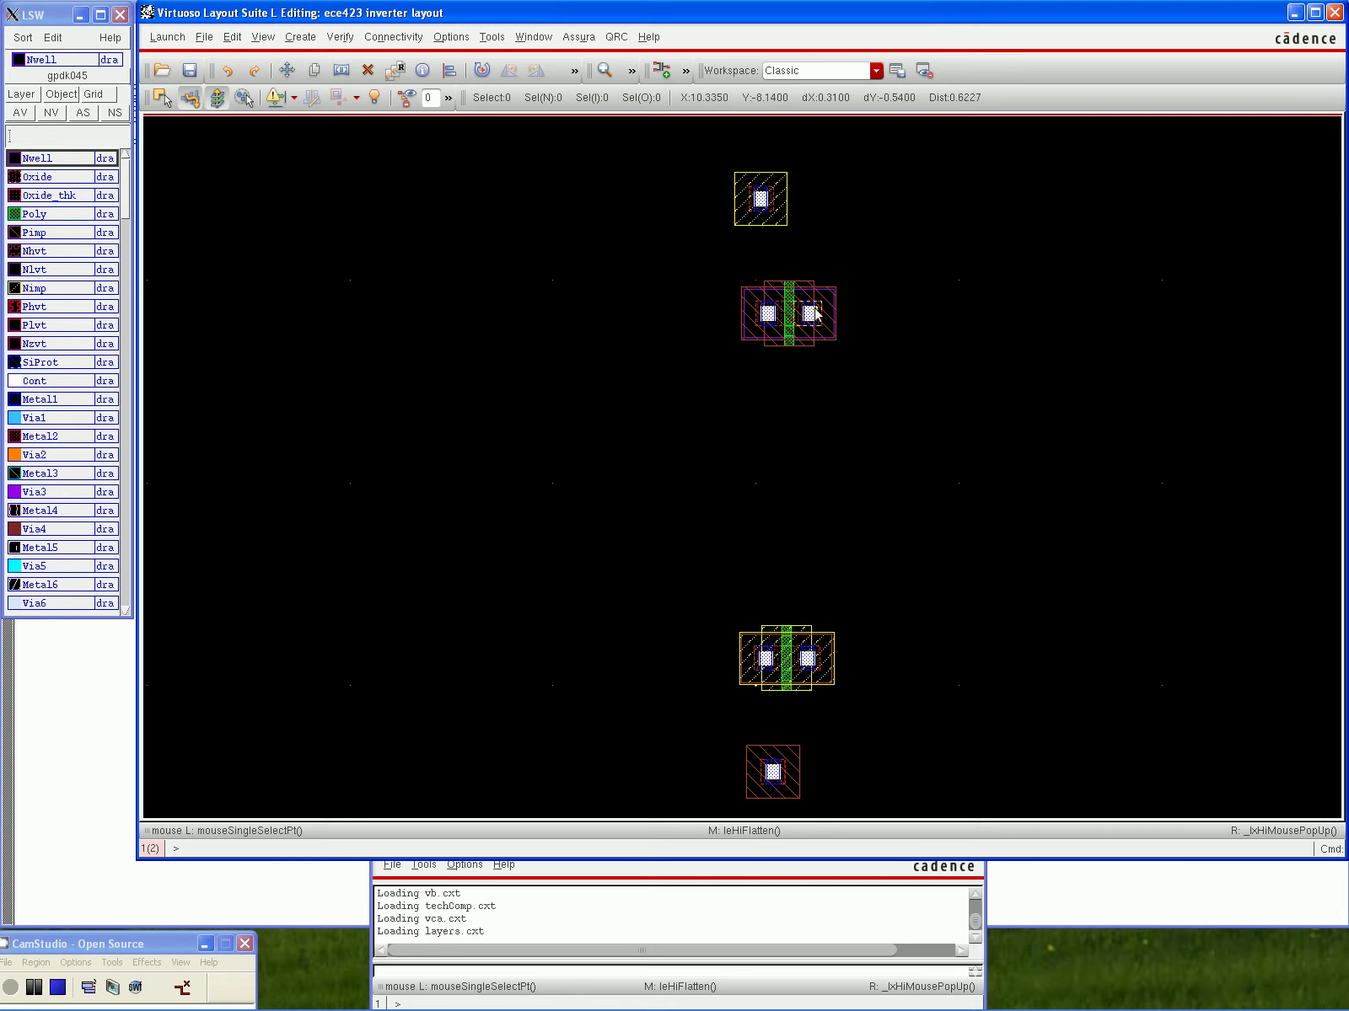
pyautogui.press('z')
pyautogui.click(713, 259)
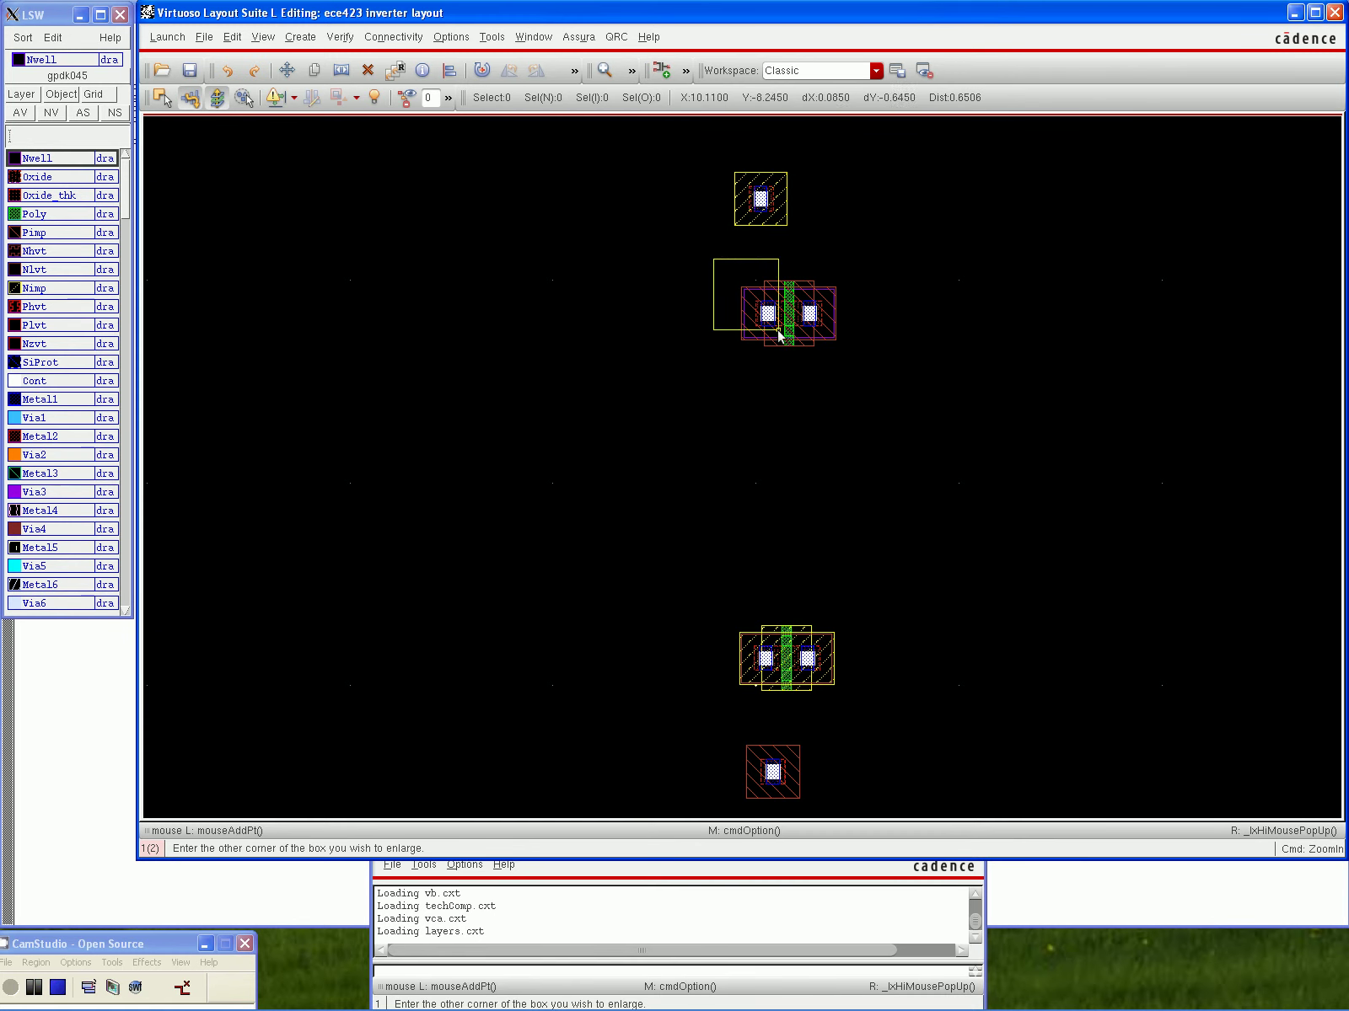
pyautogui.click(865, 394)
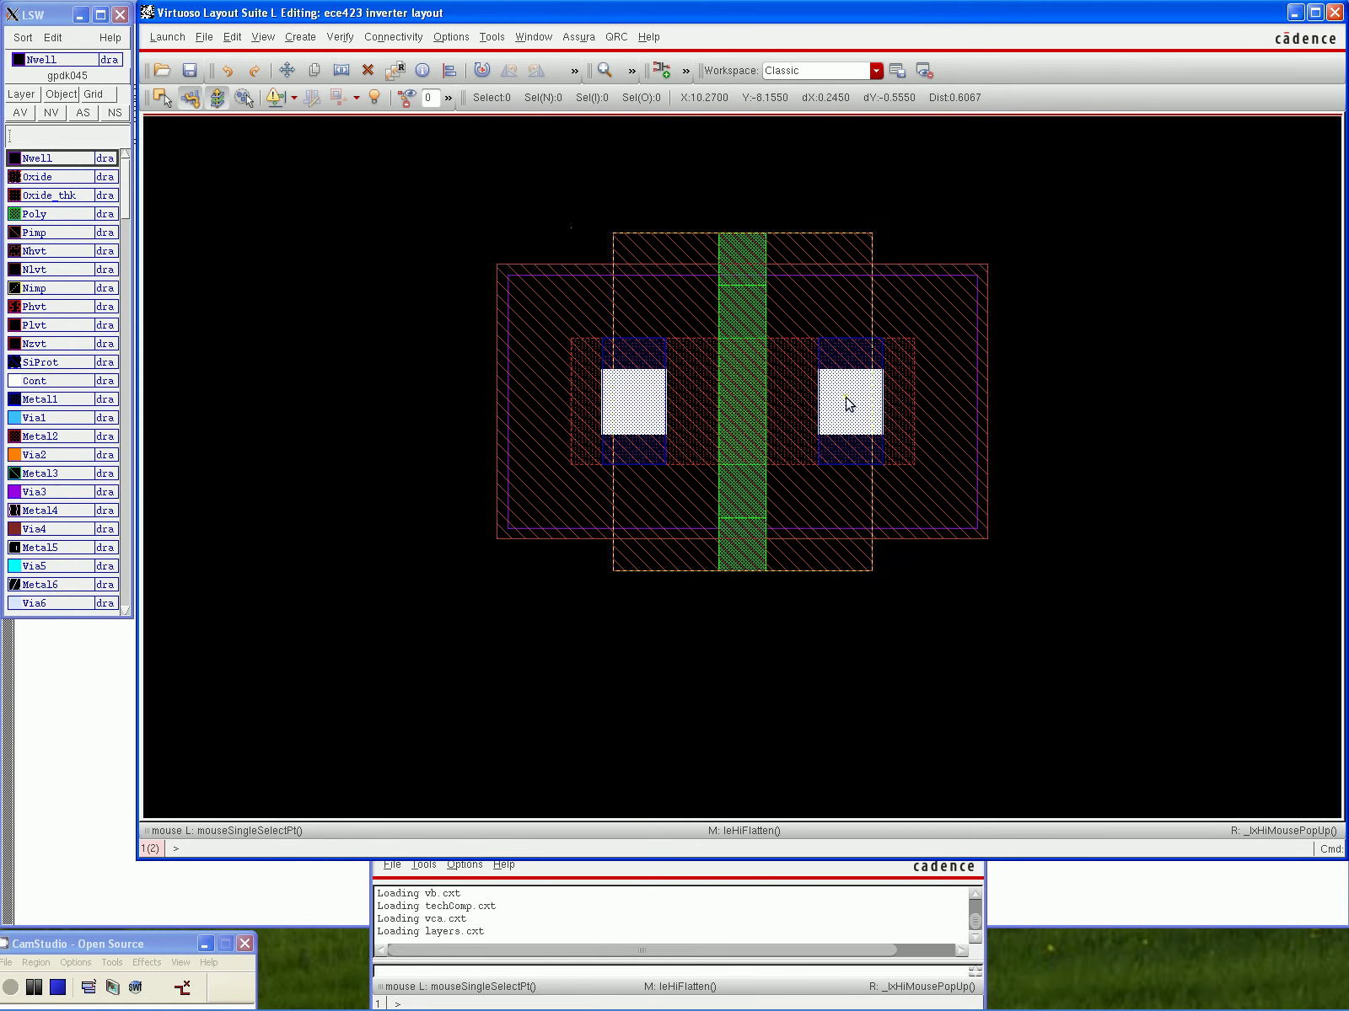
pyautogui.click(847, 458)
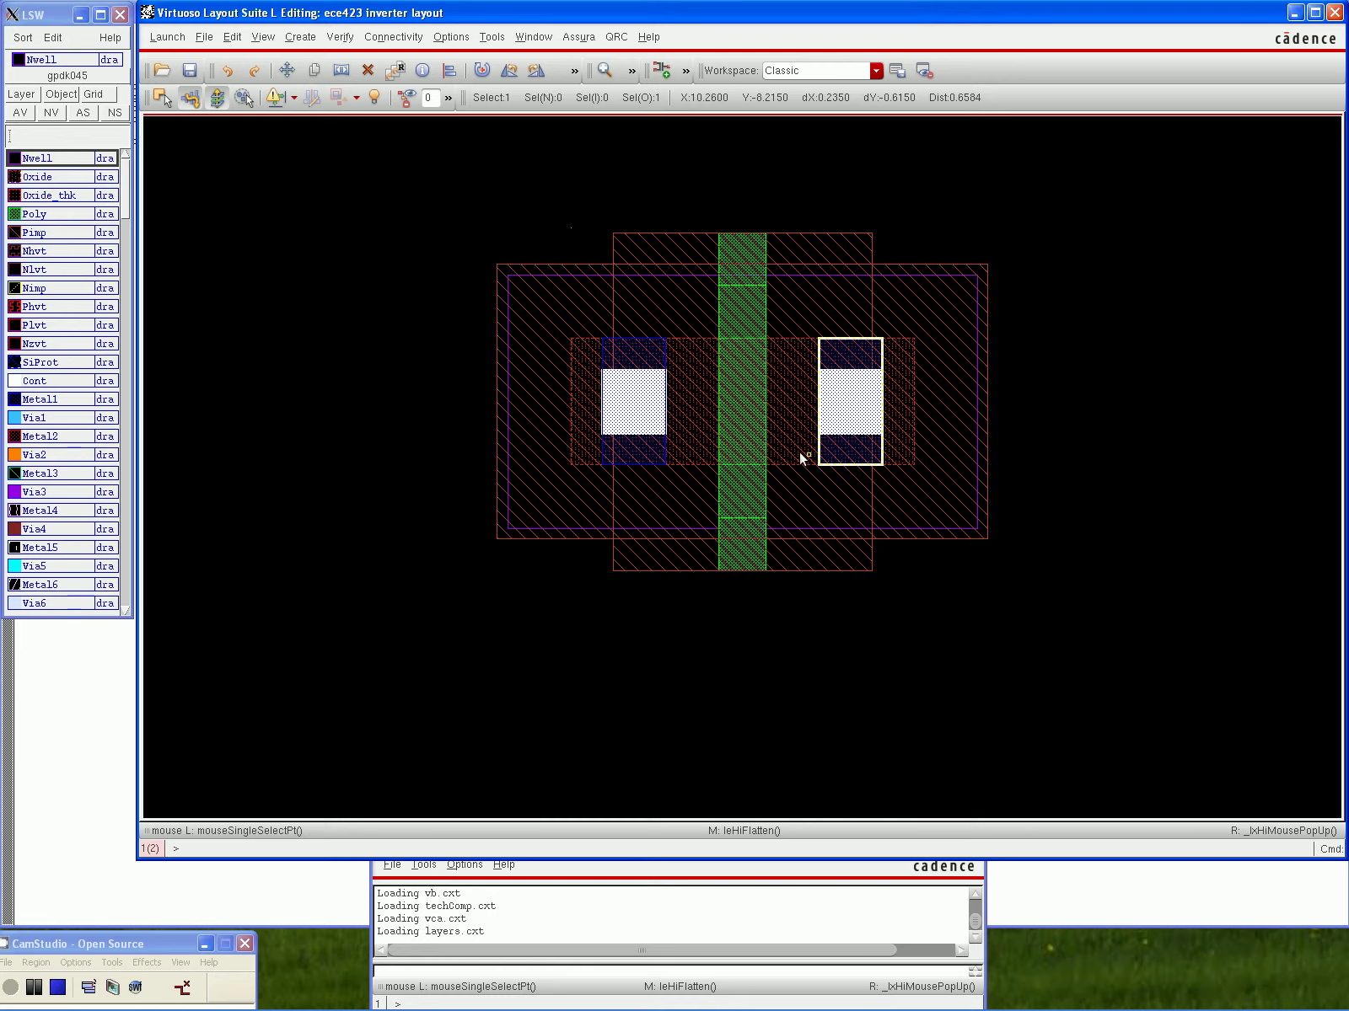
pyautogui.click(413, 290)
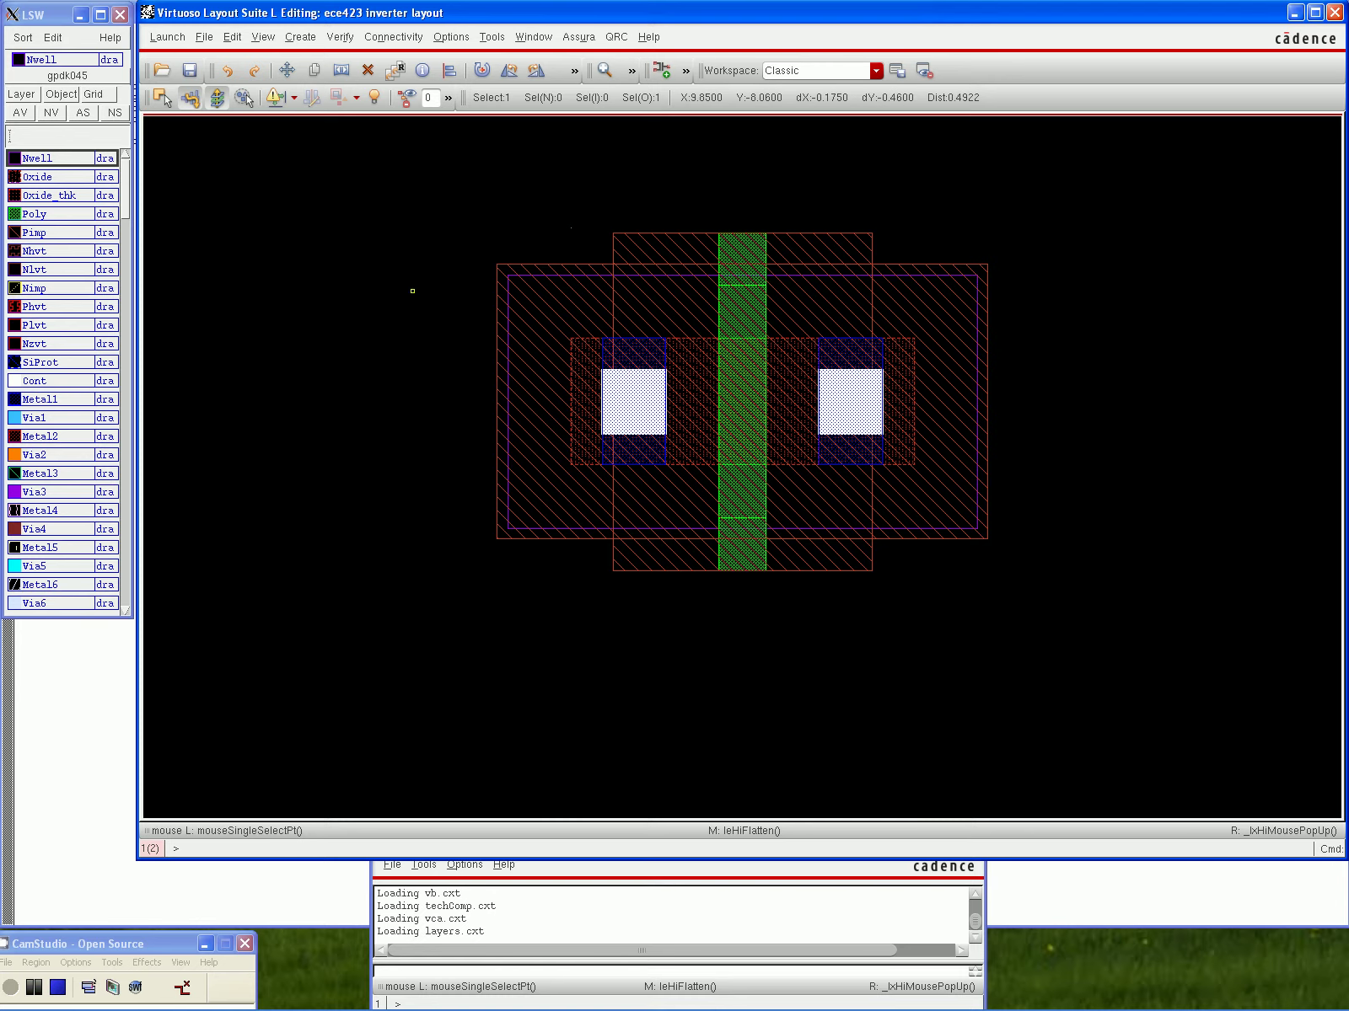
pyautogui.click(312, 70)
pyautogui.press('Escape')
pyautogui.click(232, 37)
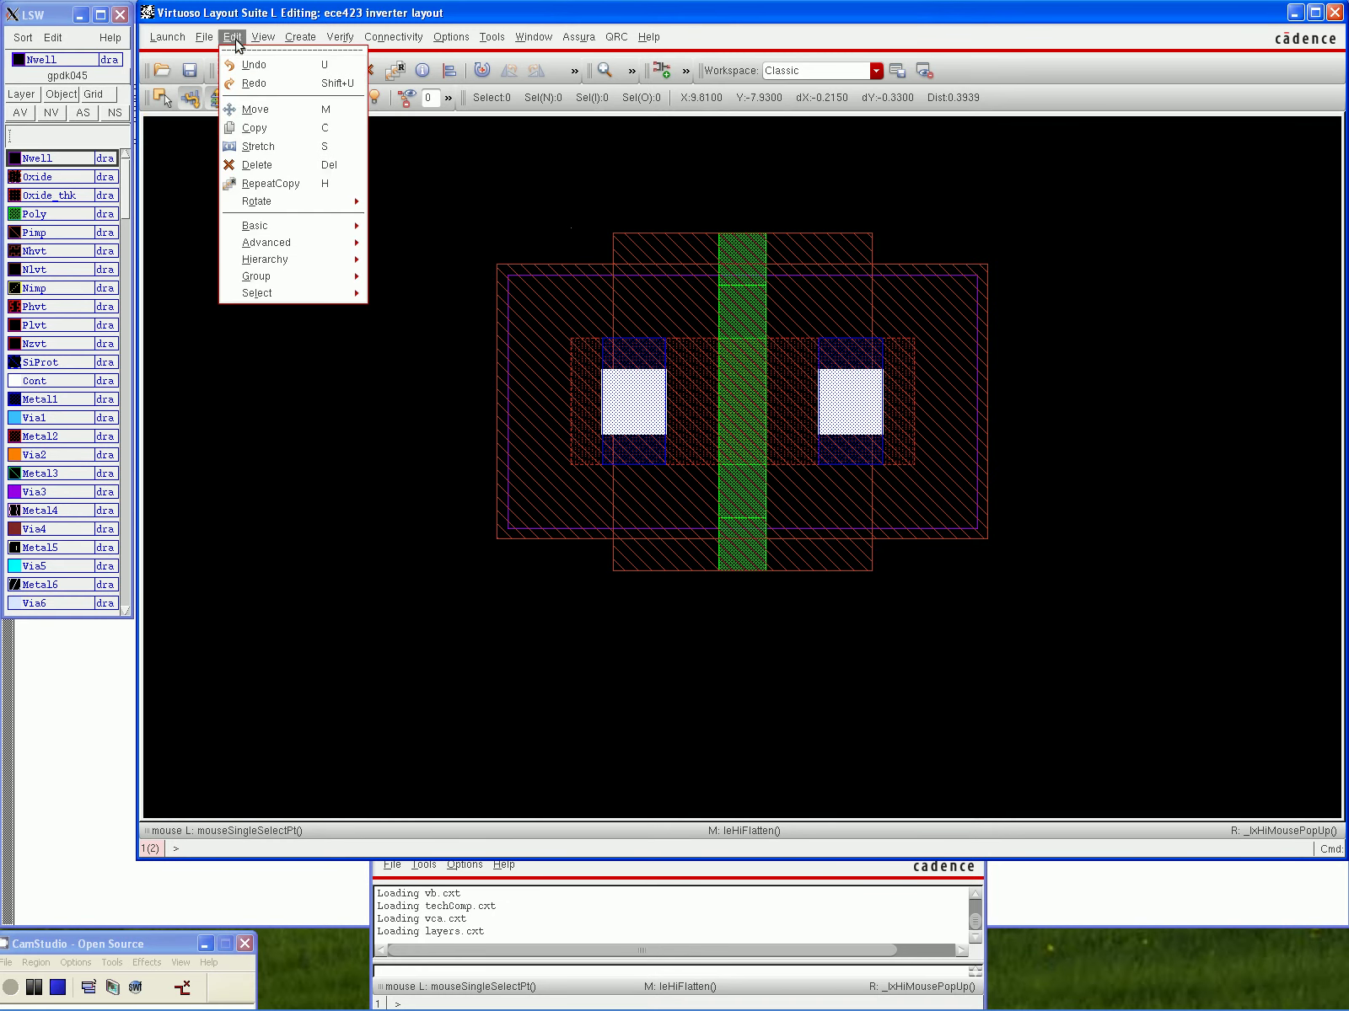
pyautogui.click(257, 146)
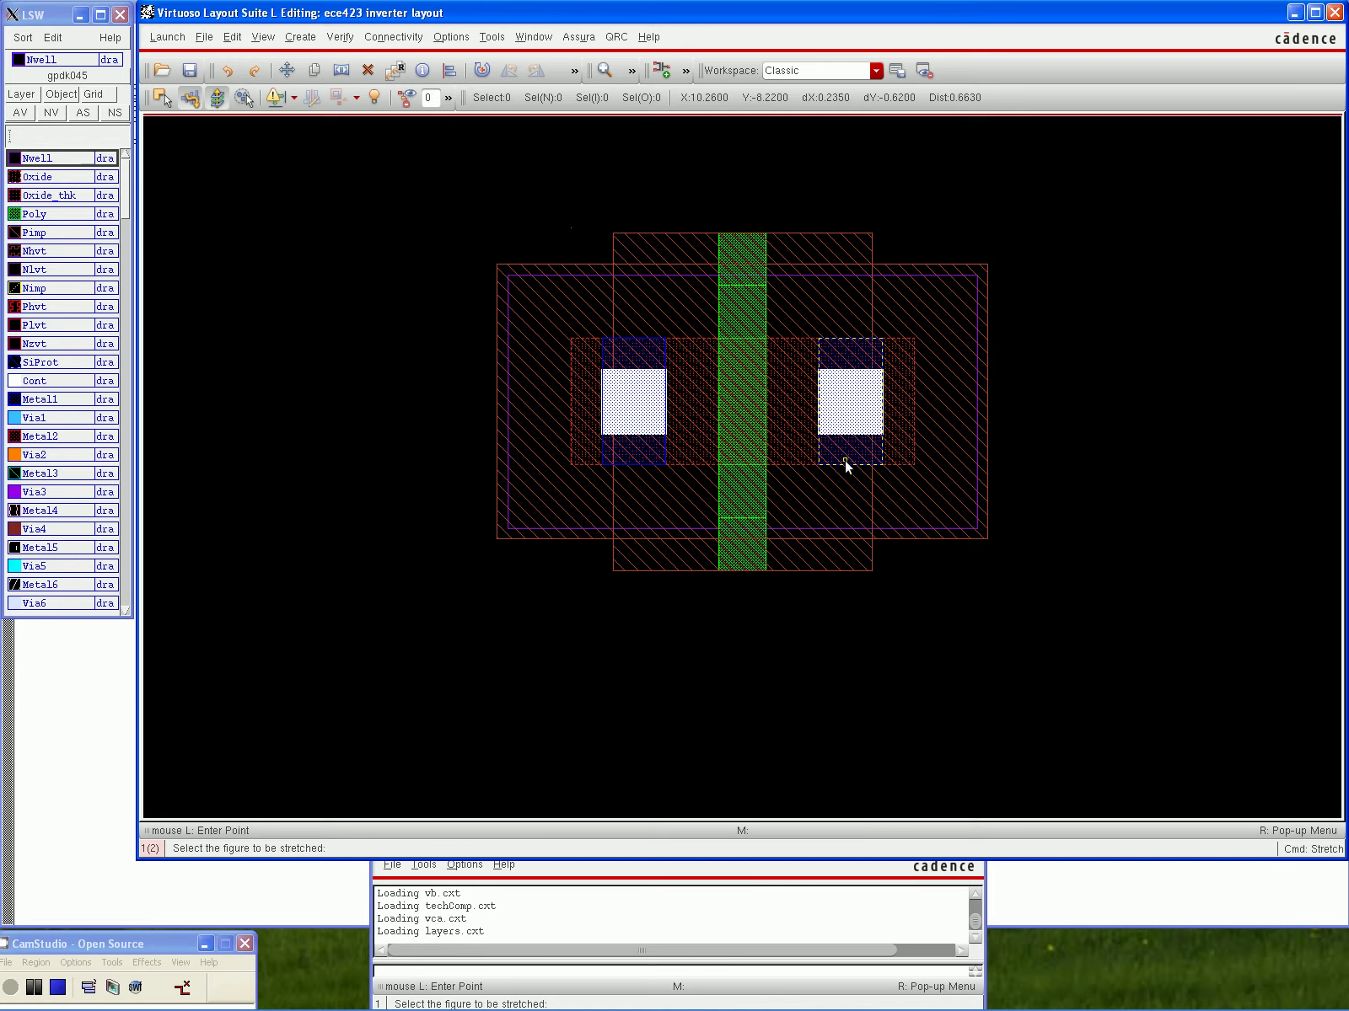
pyautogui.press('Escape')
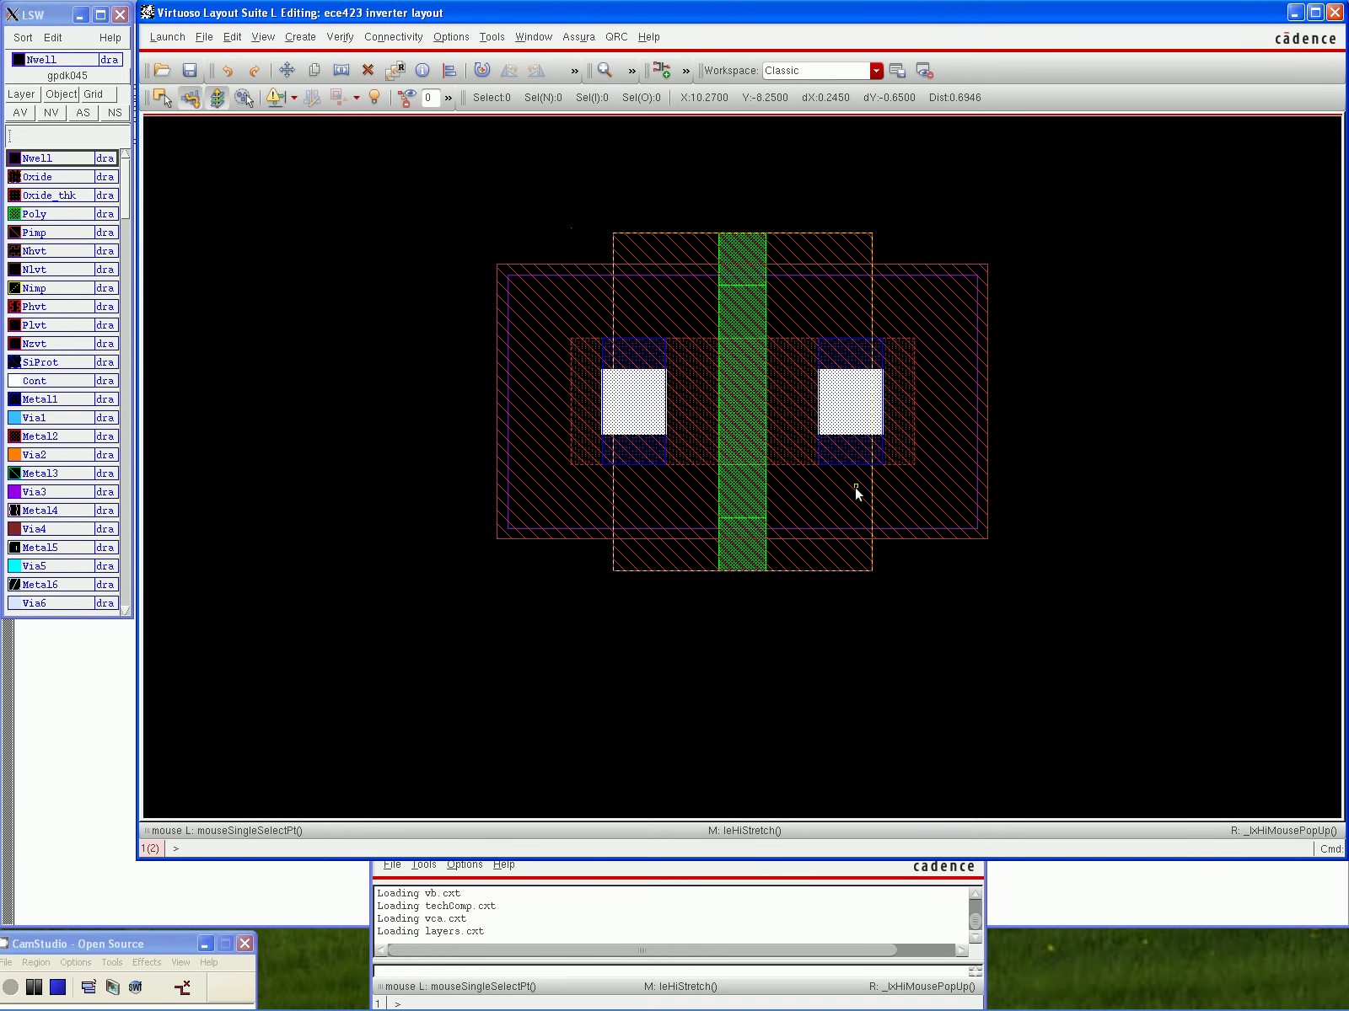
# Move the pmos's right-hand Metal1 rectangle down about 0.235, then stretch its upper edge back up over the contact
pyautogui.press('m')
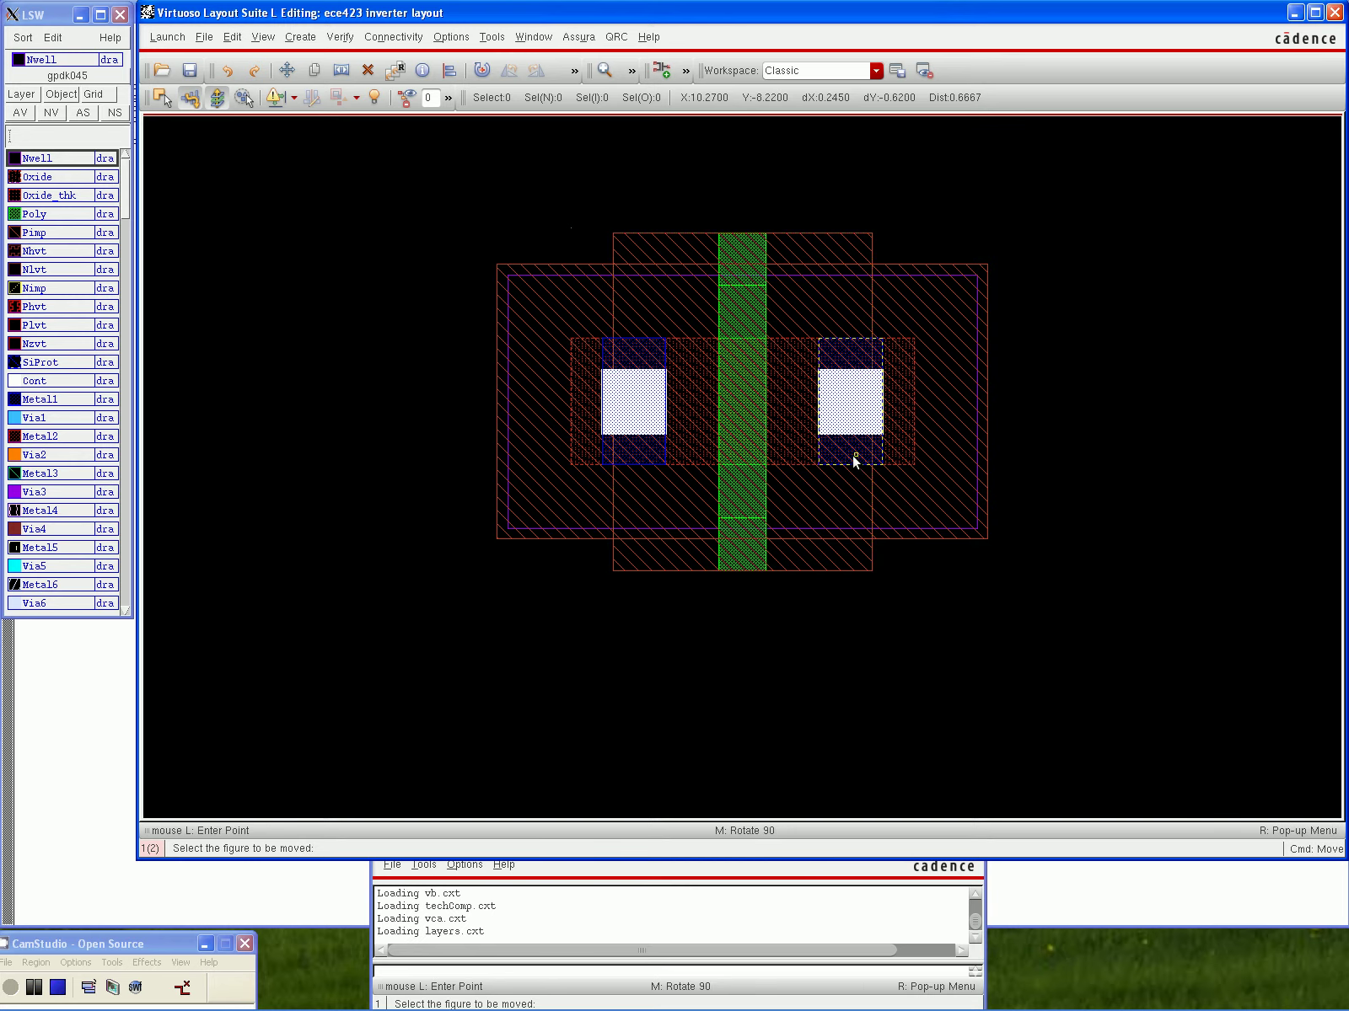
pyautogui.click(852, 457)
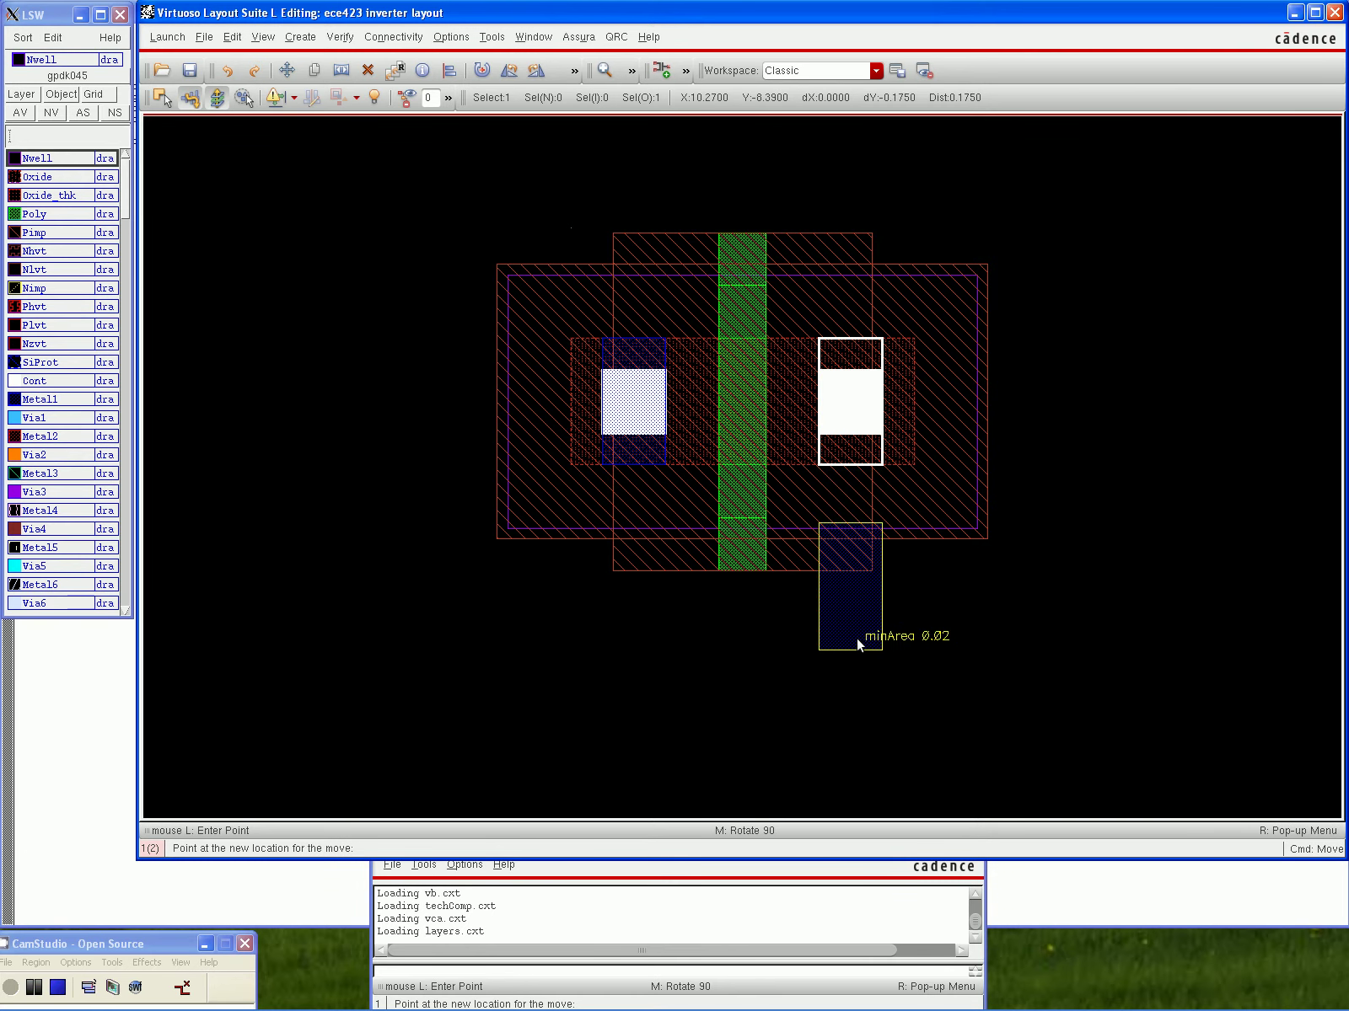
pyautogui.click(858, 711)
pyautogui.press('s')
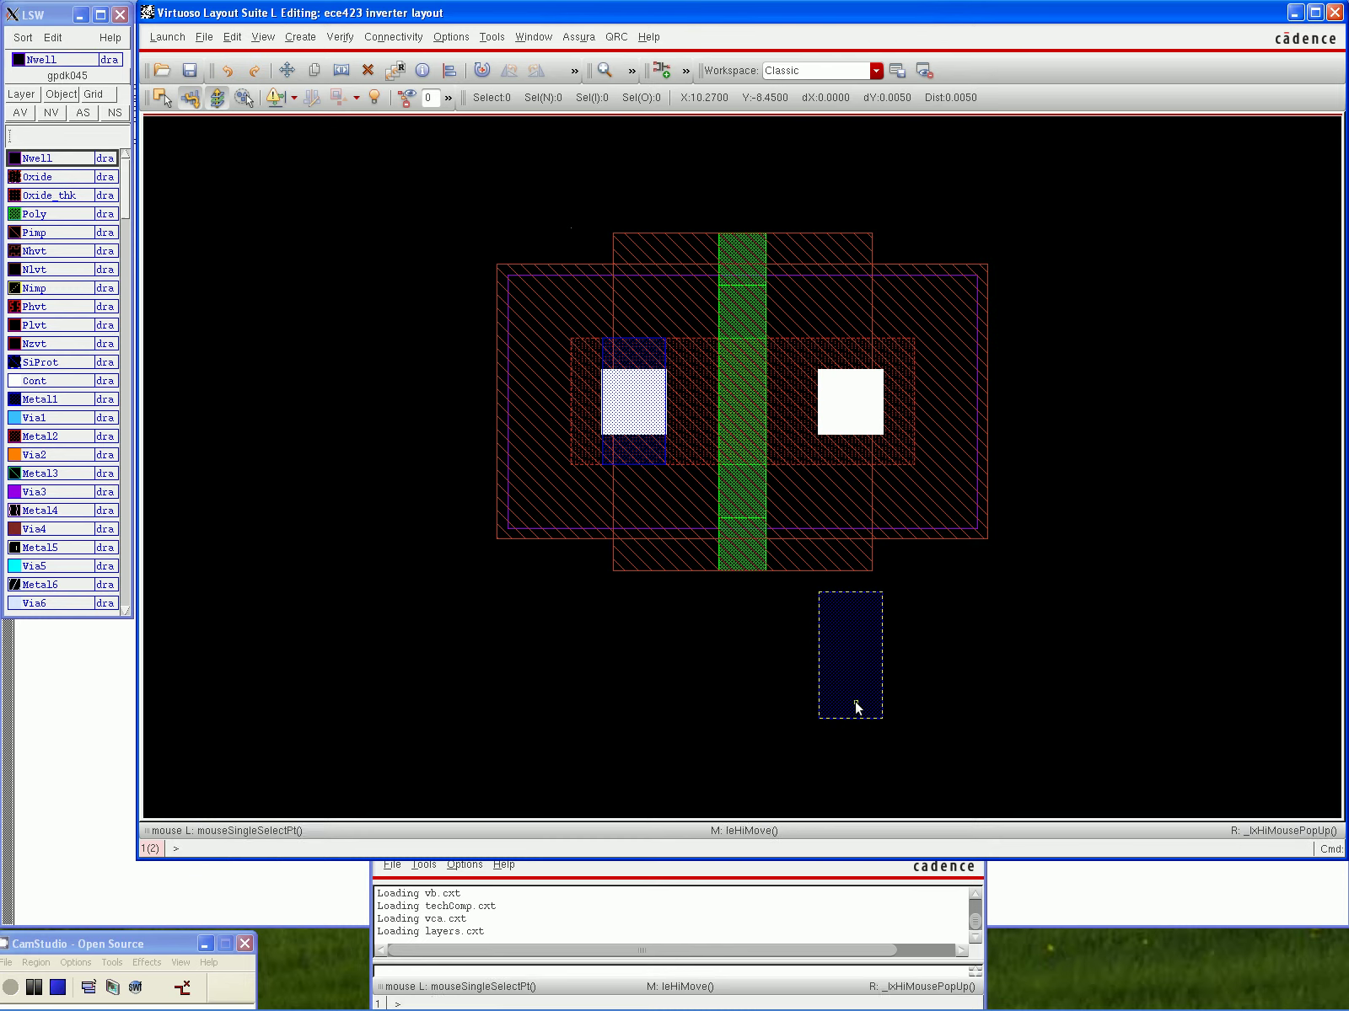
pyautogui.click(846, 592)
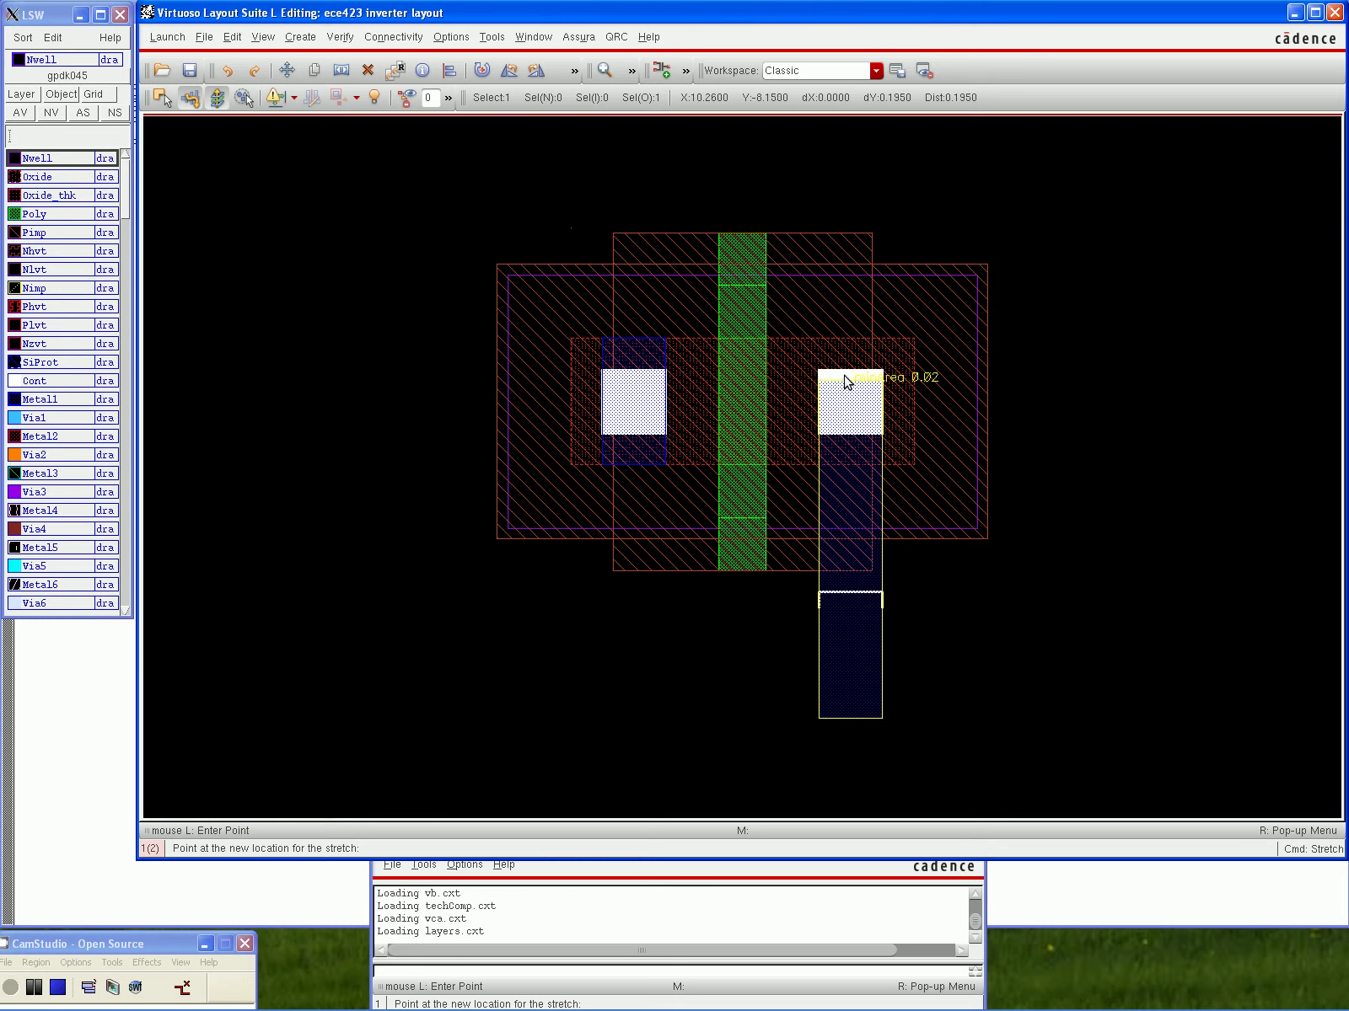
pyautogui.click(846, 362)
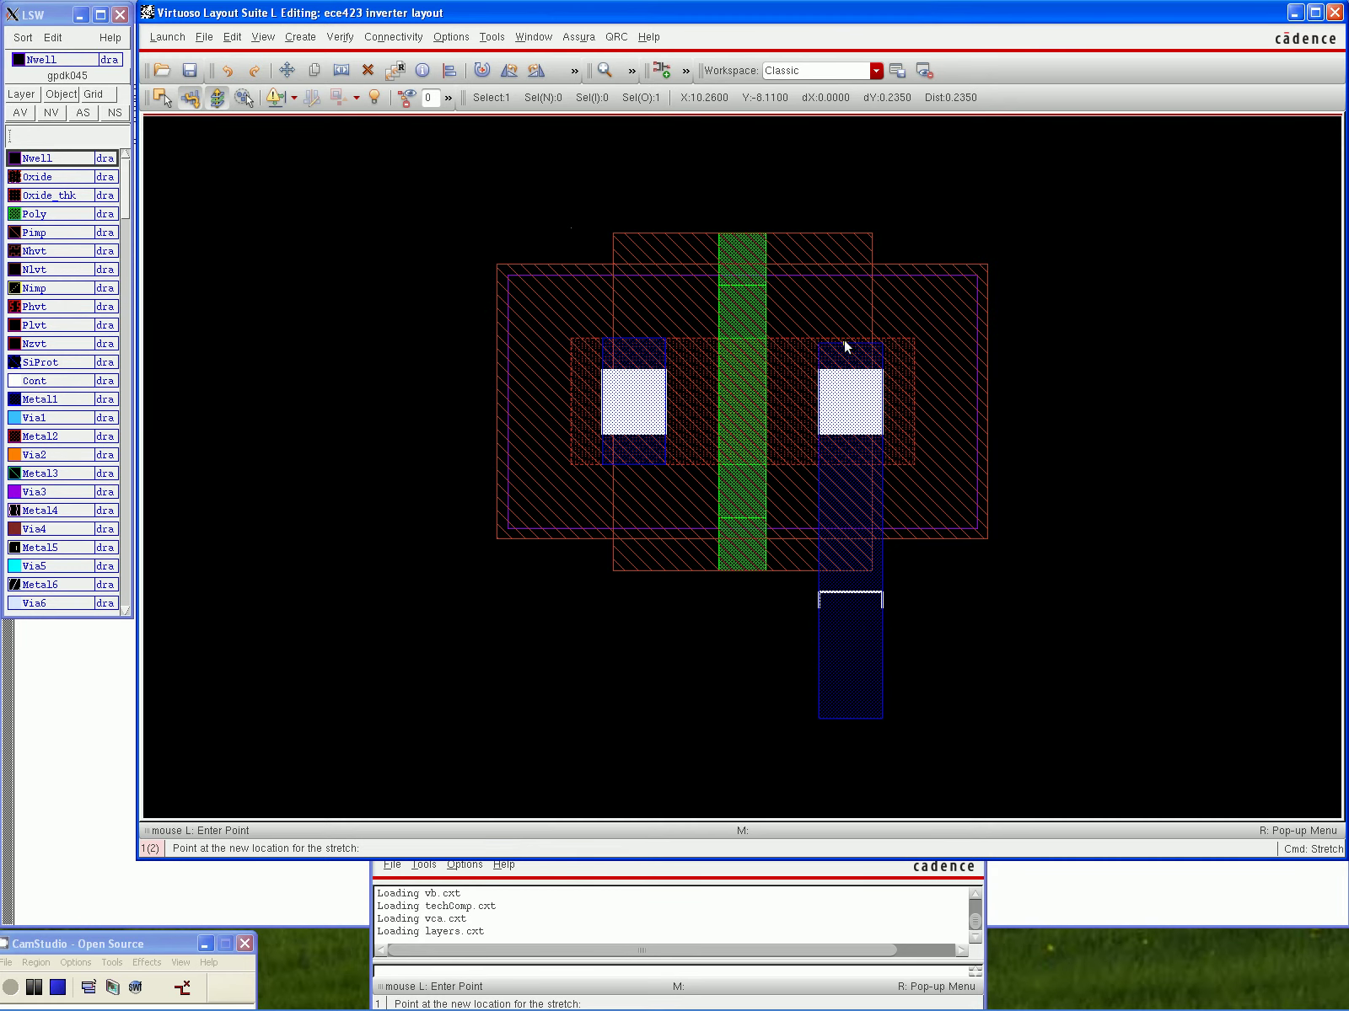
pyautogui.click(844, 337)
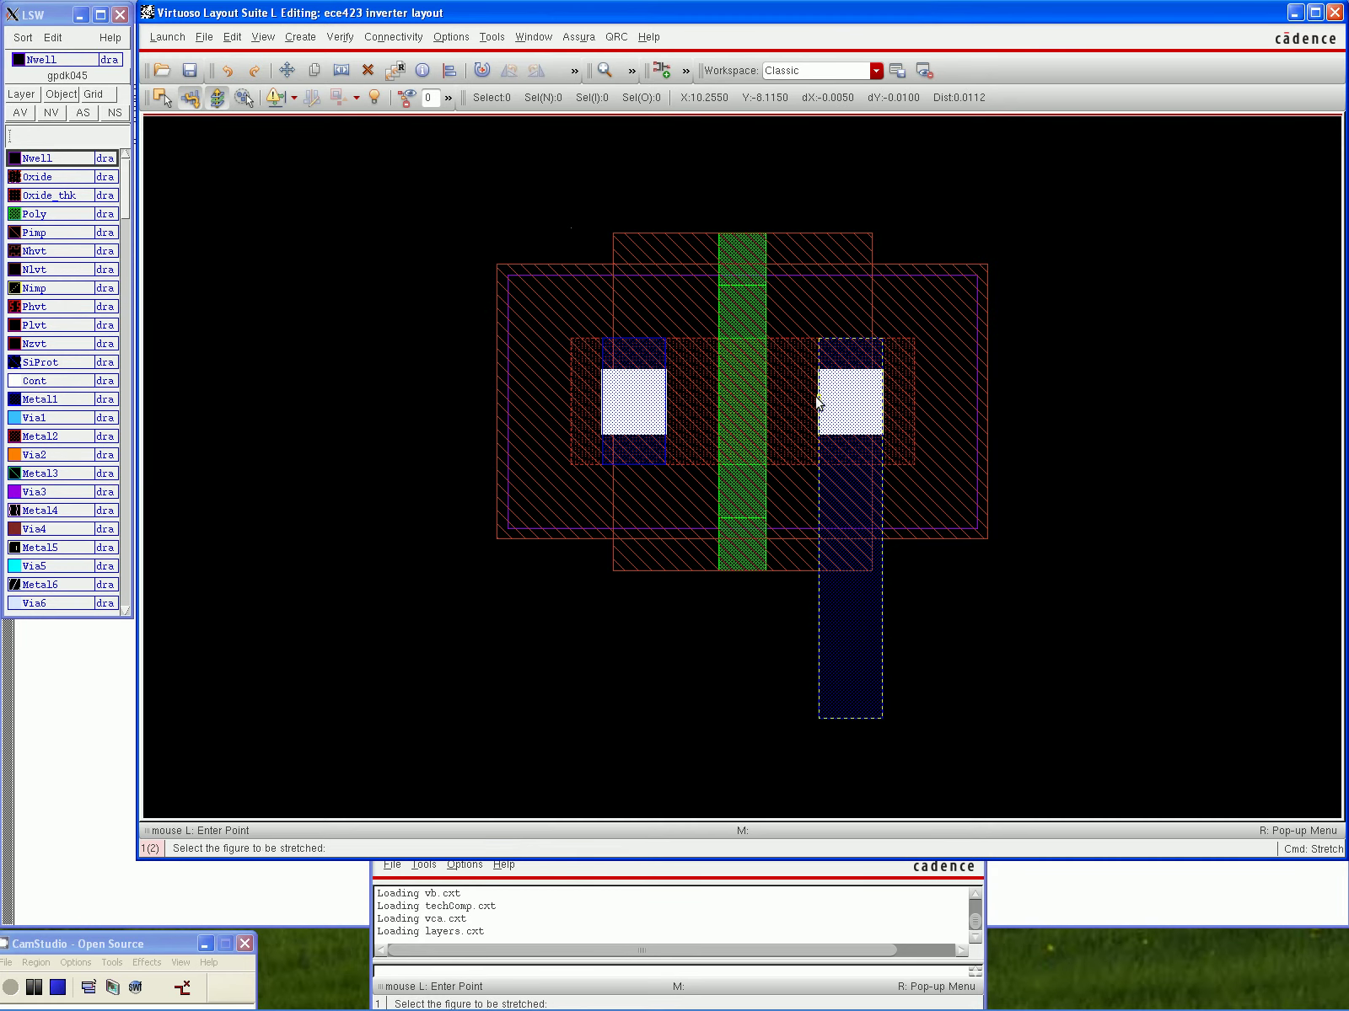
# Stretch the lower edge of the pmos's right-hand Metal1 strip down over the nmos's right contact, to about Y -9.925
pyautogui.scroll(-3, 673, 663)
pyautogui.scroll(-1, 671, 666)
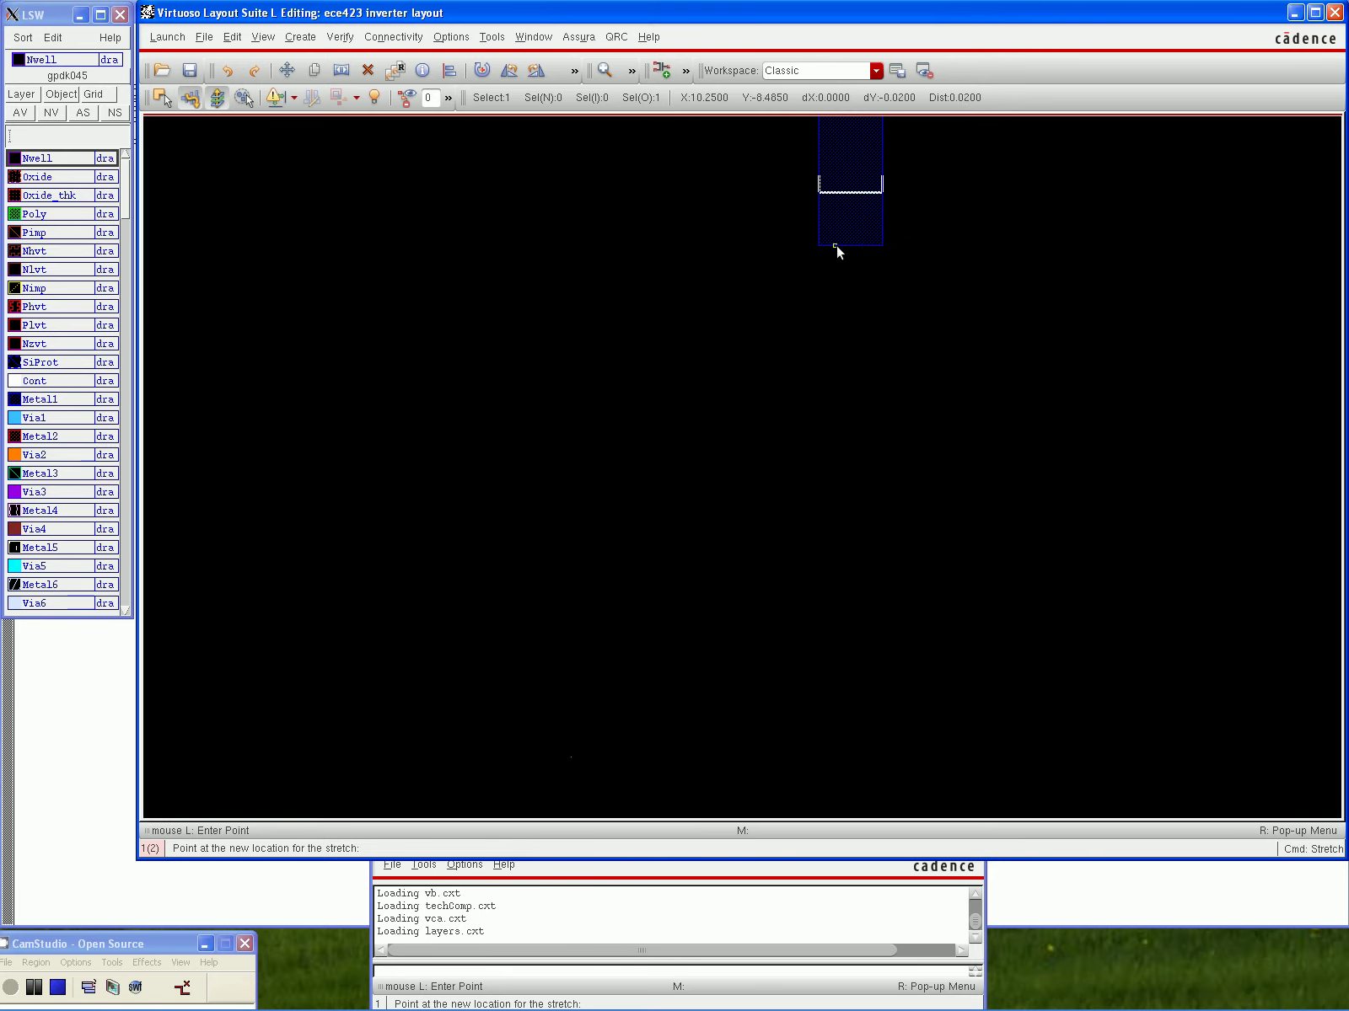
pyautogui.click(851, 442)
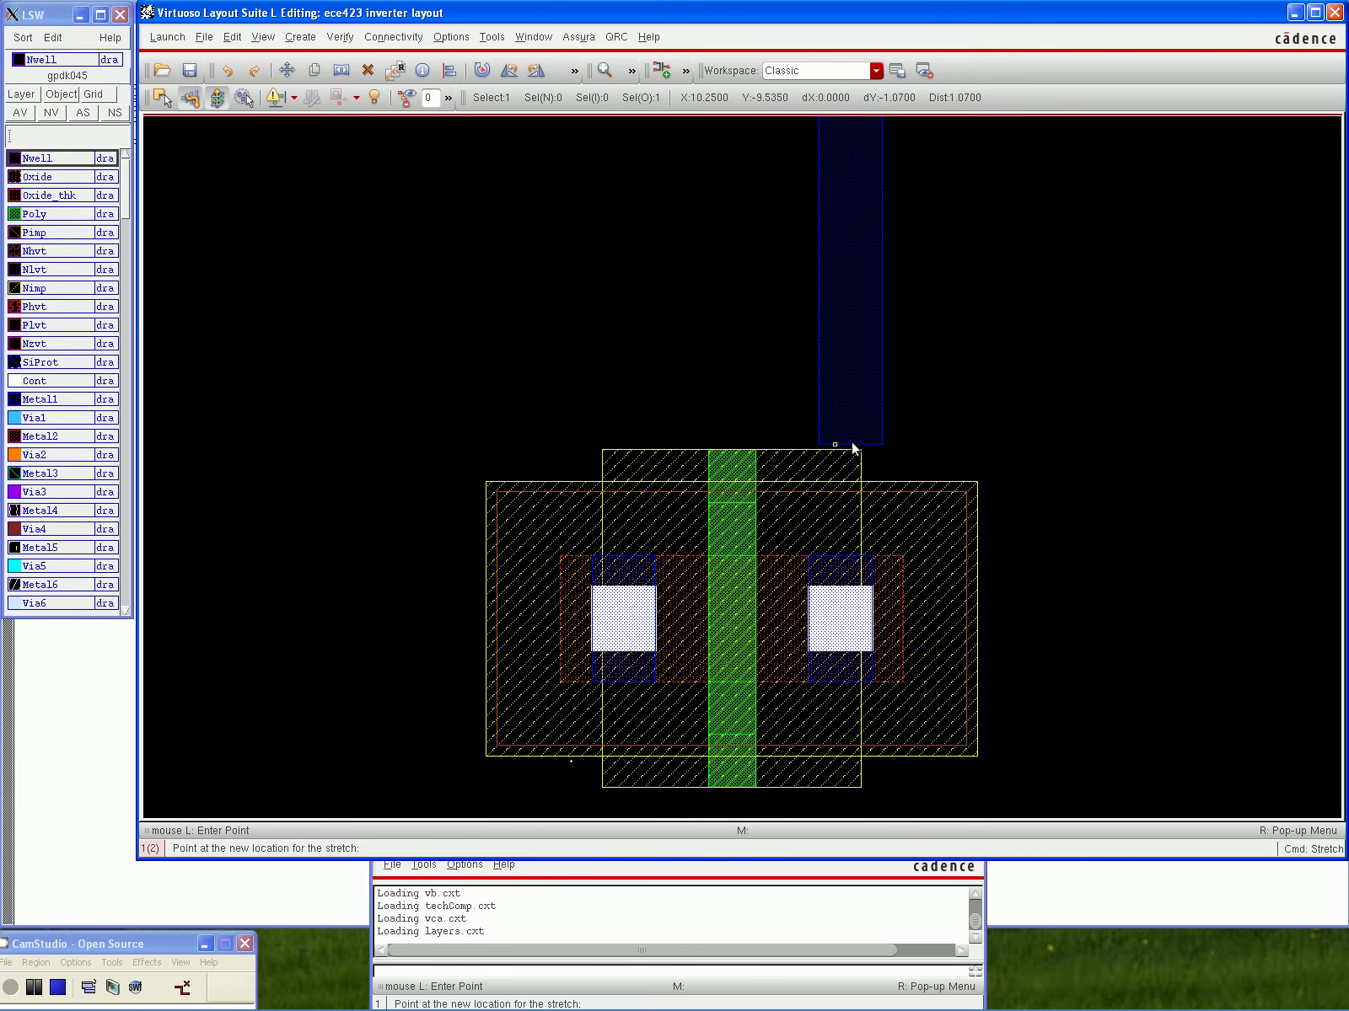
pyautogui.press('Down')
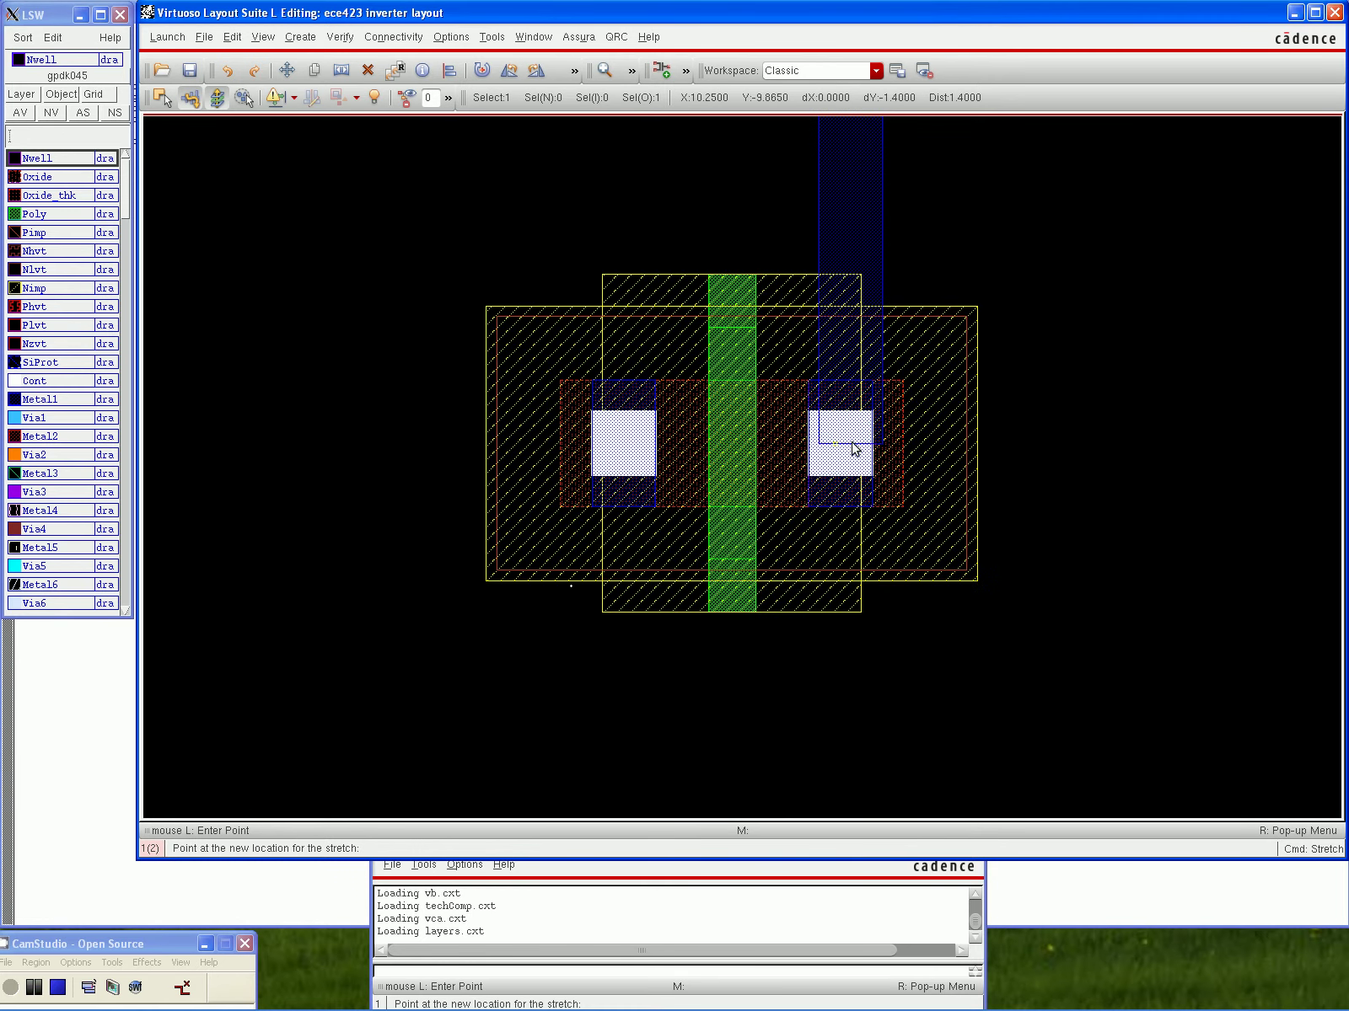
pyautogui.click(851, 506)
pyautogui.press('Escape')
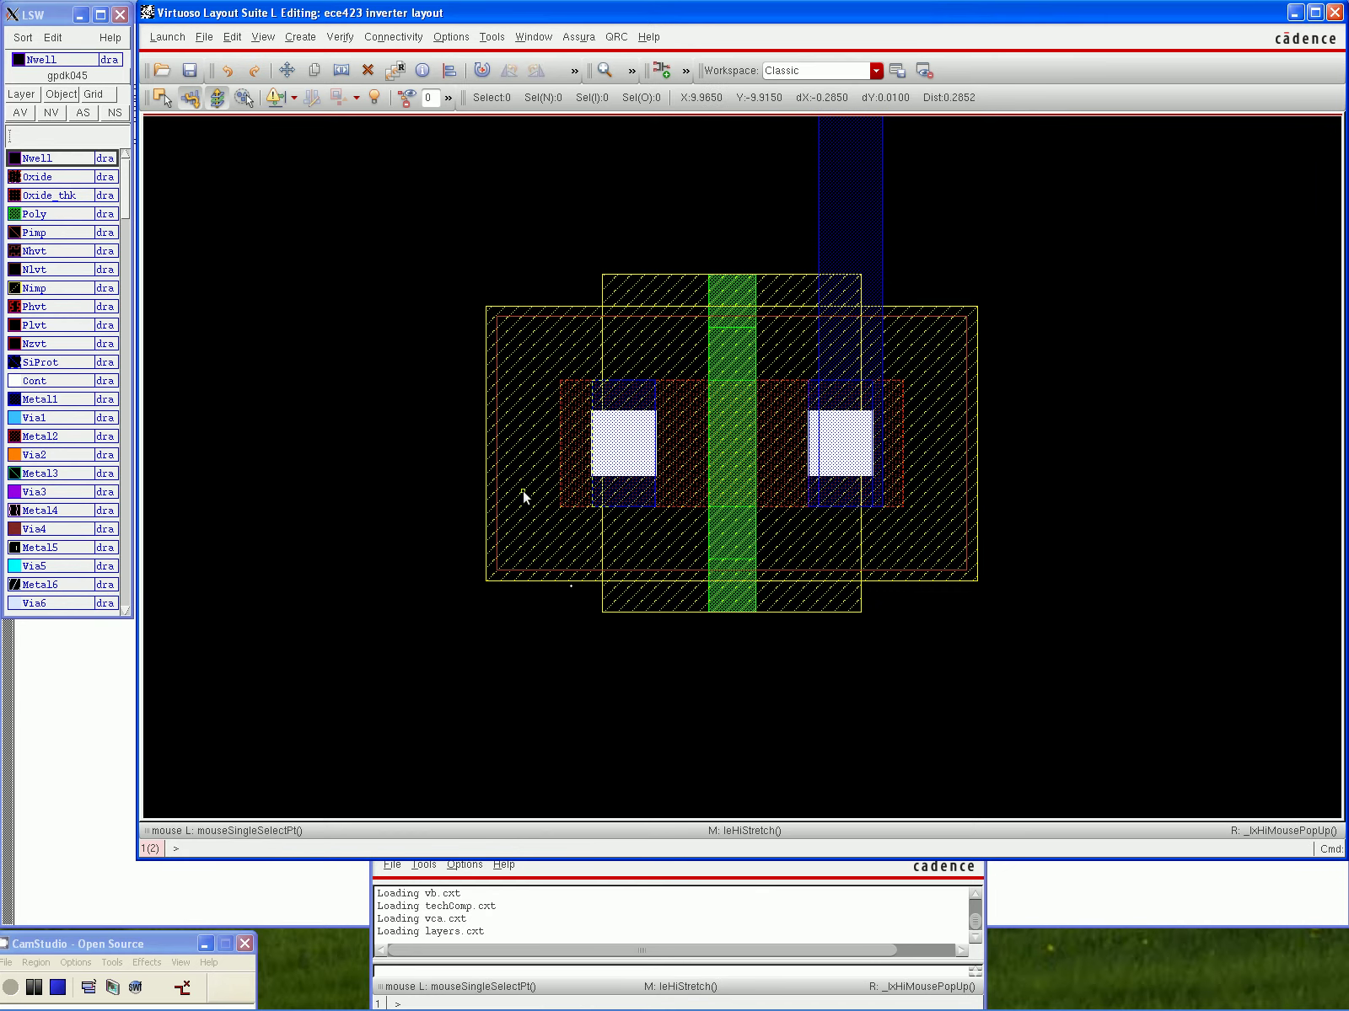
# Delete the nmos's original right-hand Metal1 rectangle and shift the nmos shapes 0.01 to the right, aligning the contact with the long Metal1 strip
pyautogui.click(813, 402)
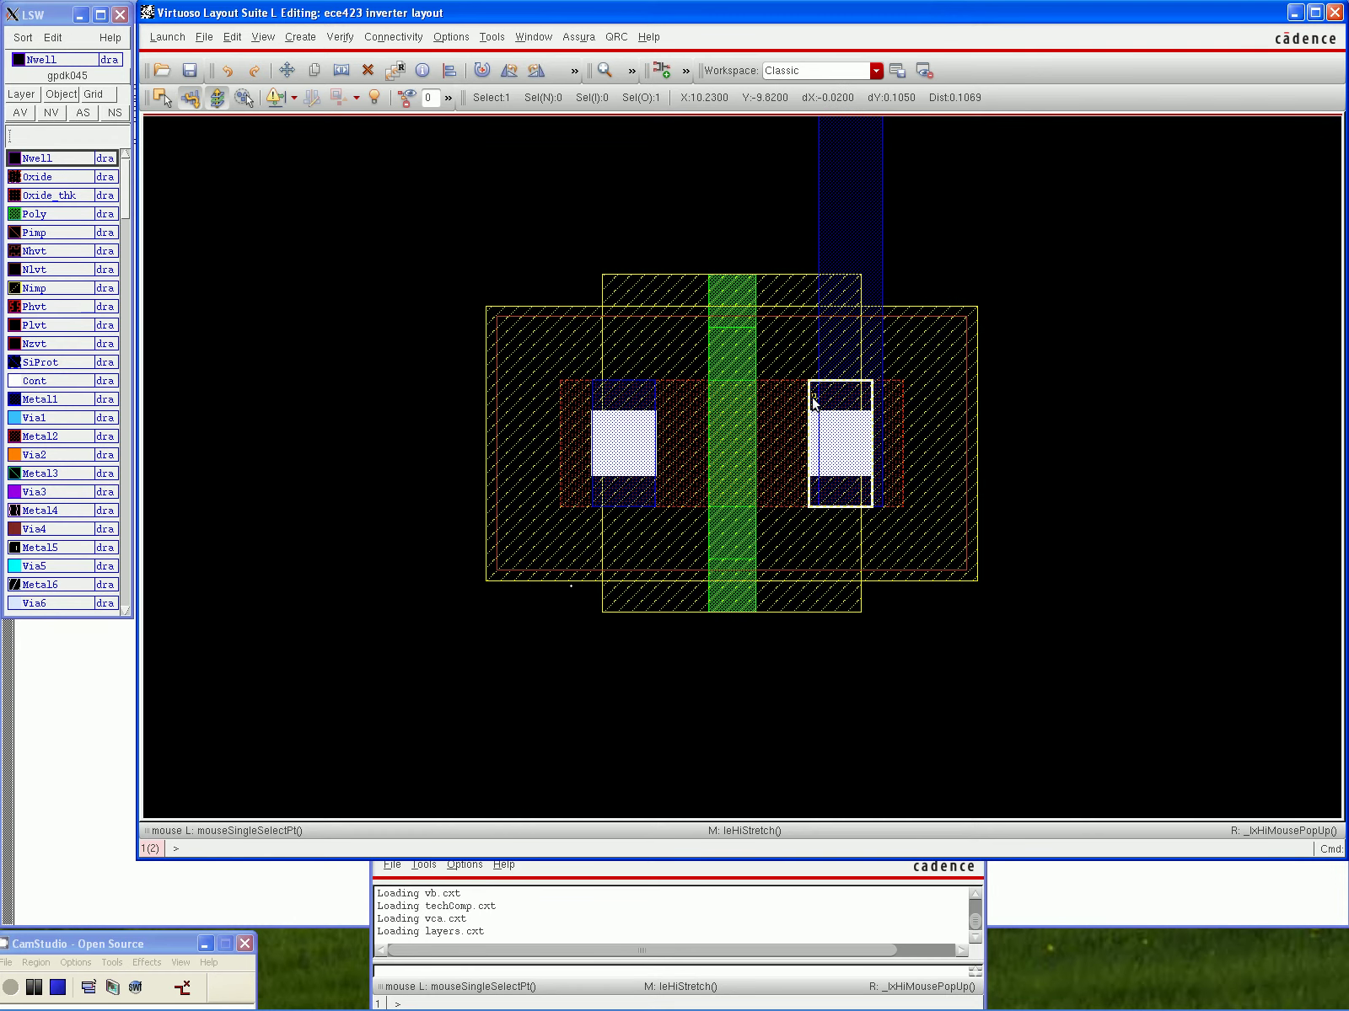
pyautogui.press('Delete')
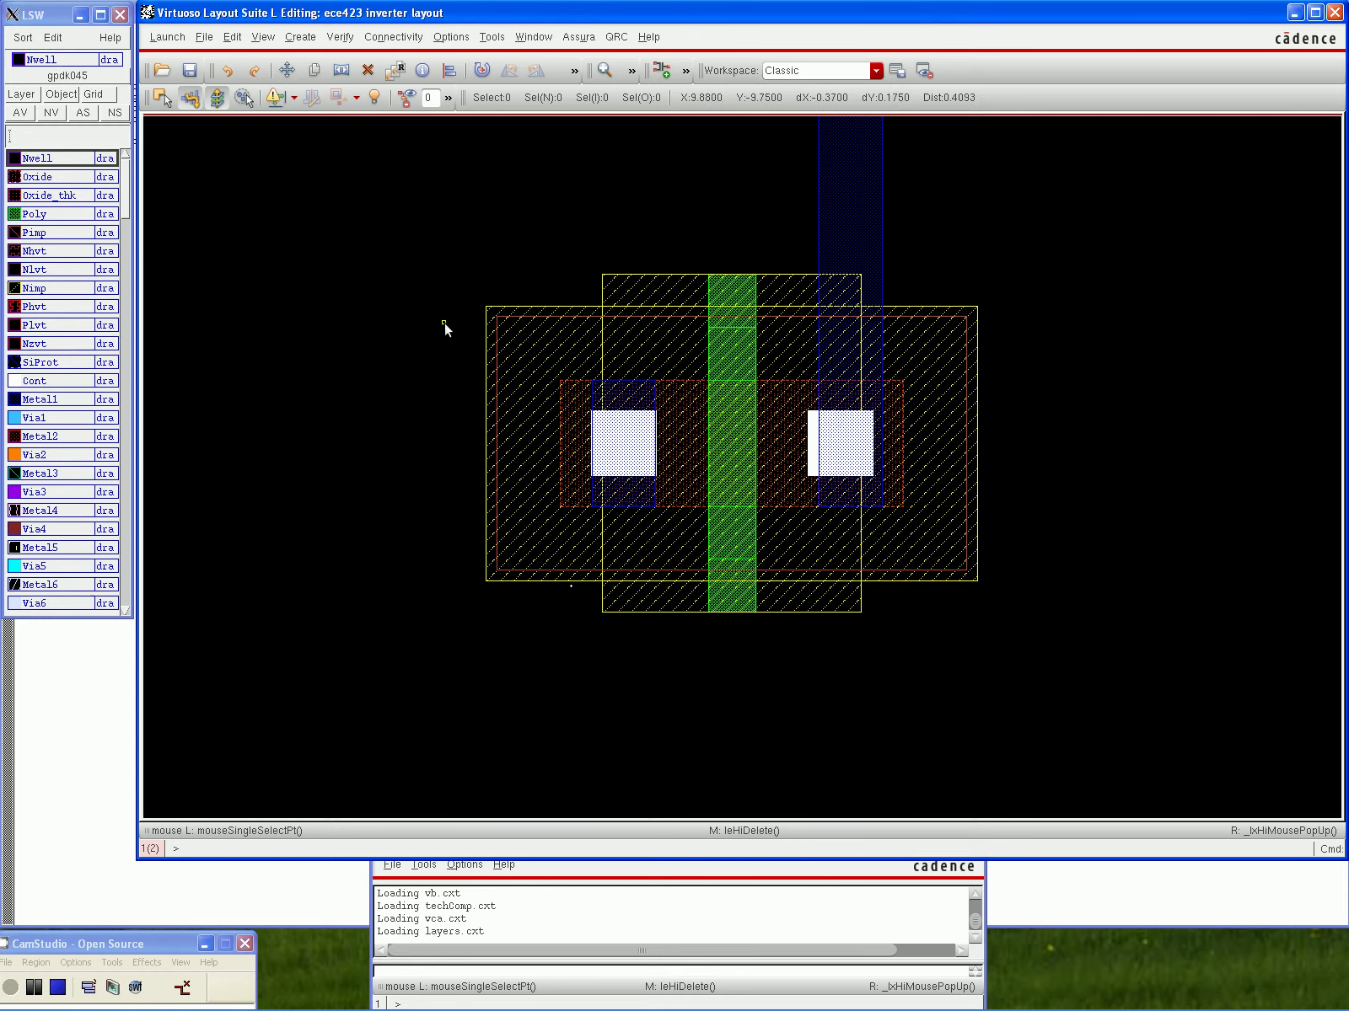
pyautogui.moveTo(417, 252); pyautogui.dragTo(1019, 662)
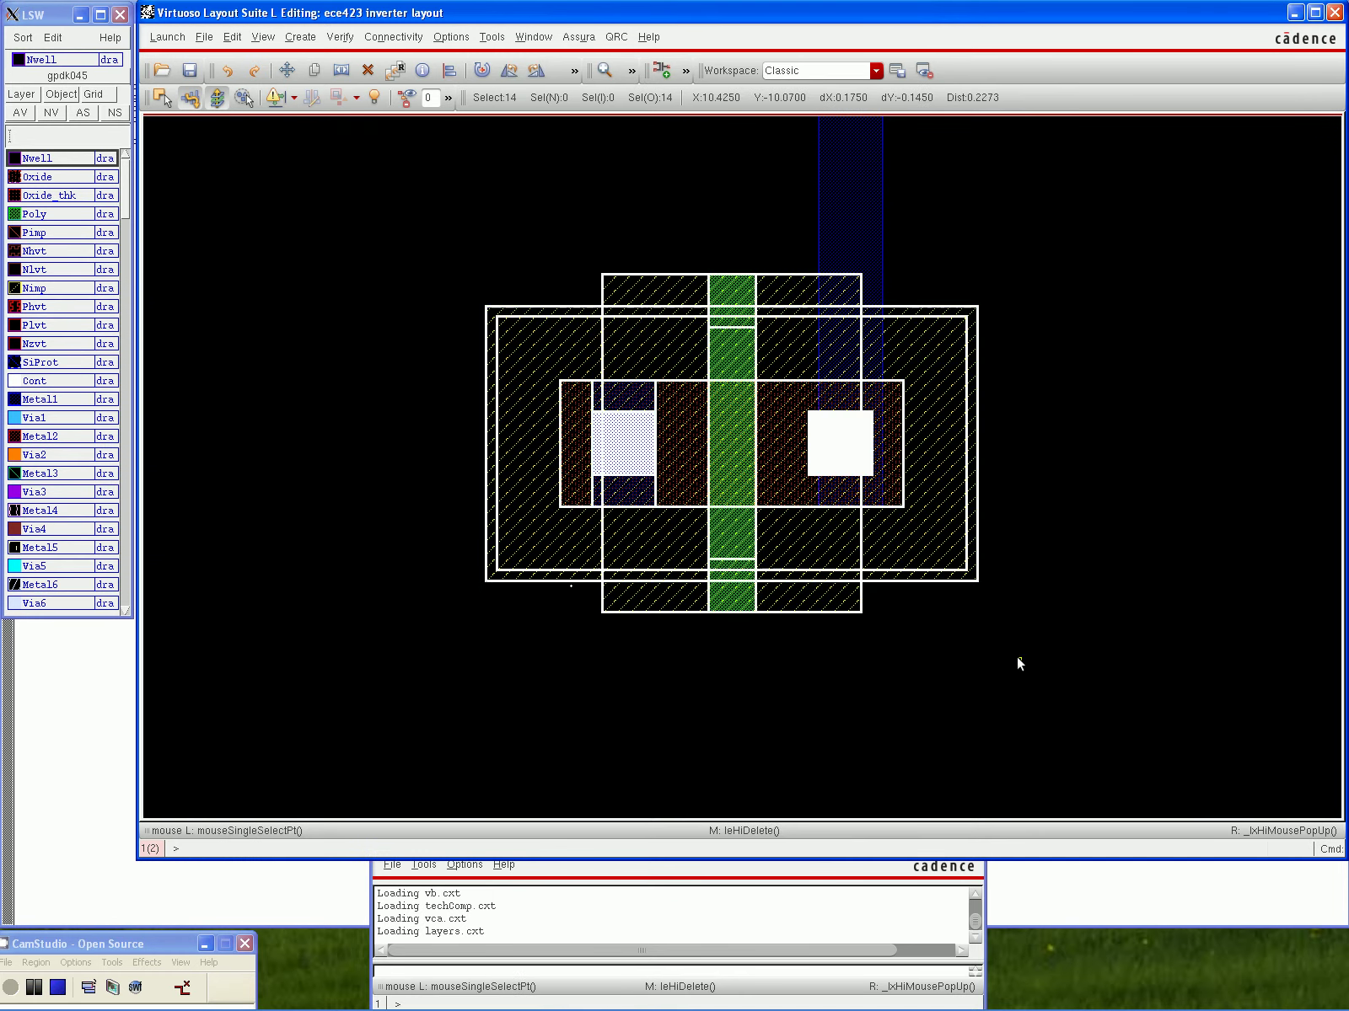
pyautogui.press('m')
pyautogui.click(796, 458)
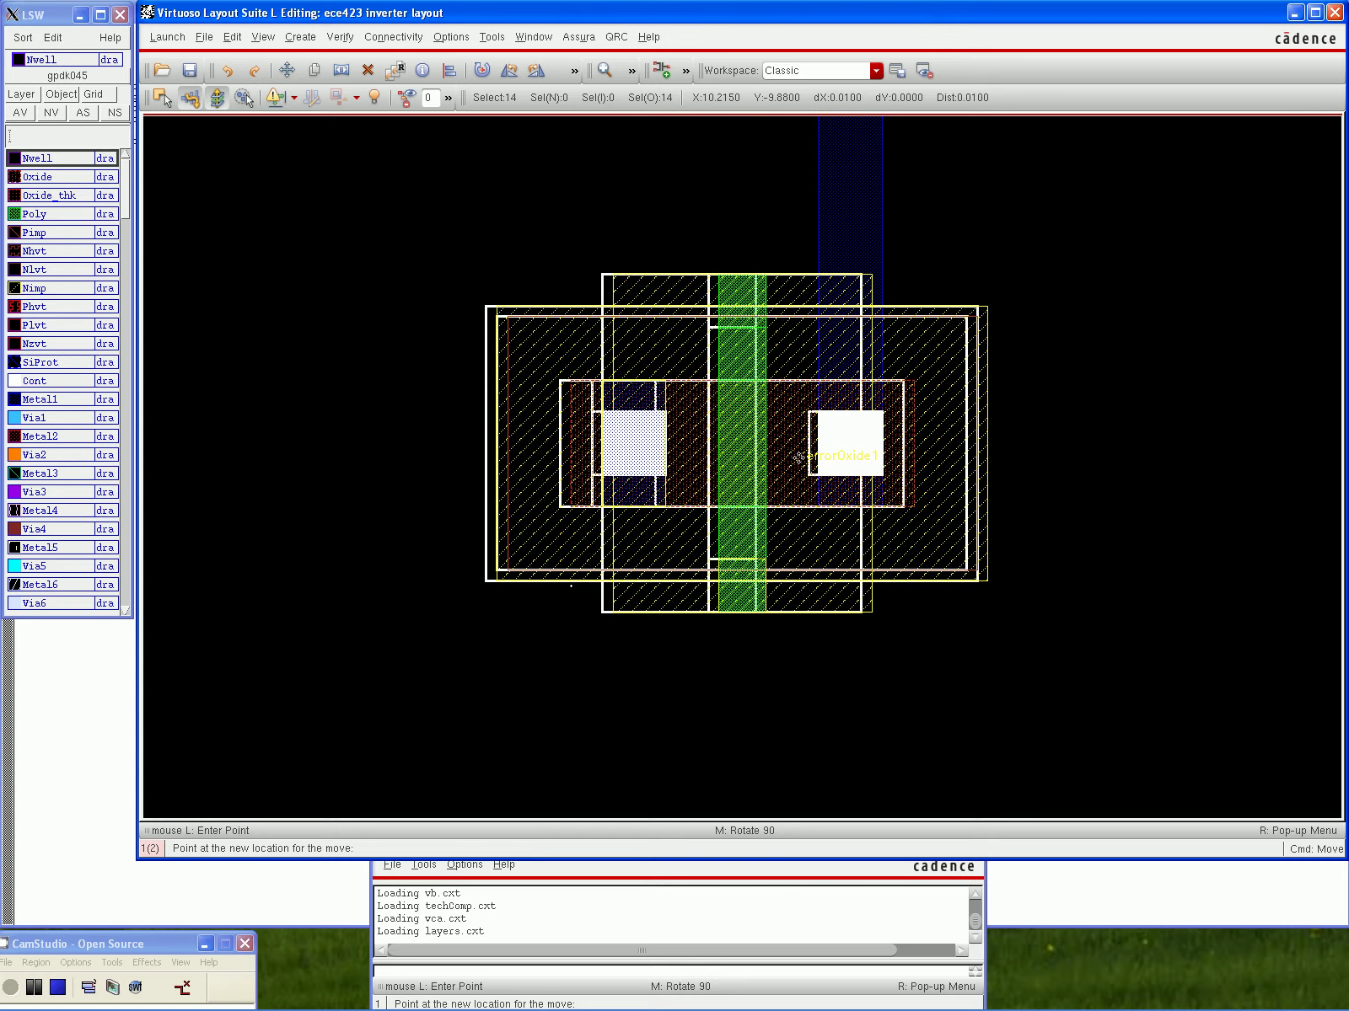
pyautogui.click(799, 458)
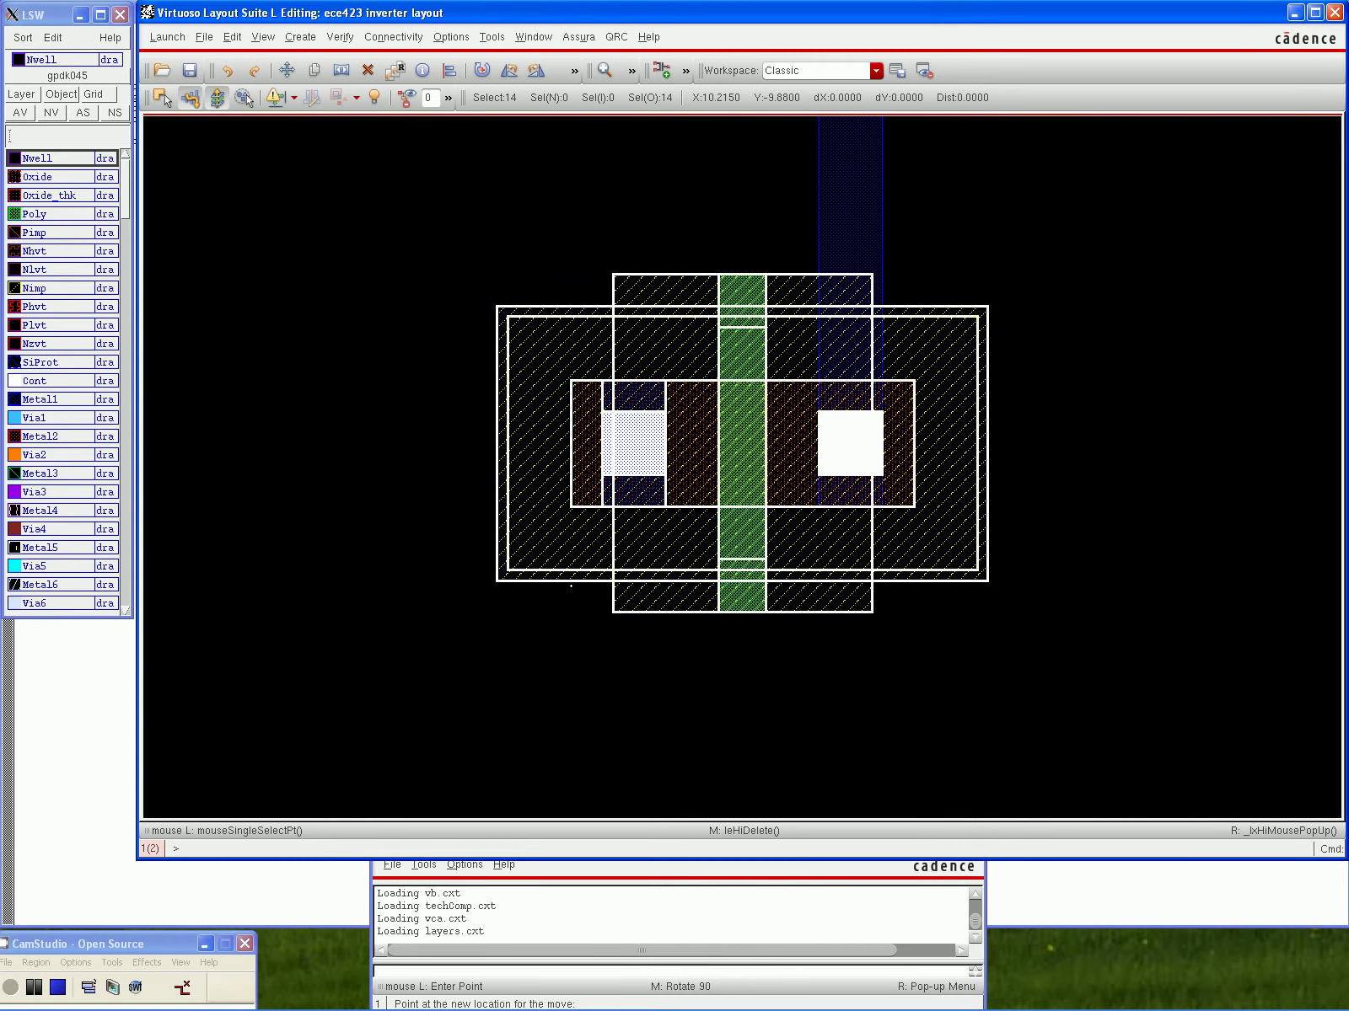
pyautogui.click(422, 211)
# Delete the outermost poly segments at the upper and lower ends of the pmos gate
pyautogui.press('Up')
pyautogui.press('Up')
pyautogui.press('Up')
pyautogui.press('Up')
pyautogui.press('Up')
pyautogui.press('Up')
pyautogui.press('Up')
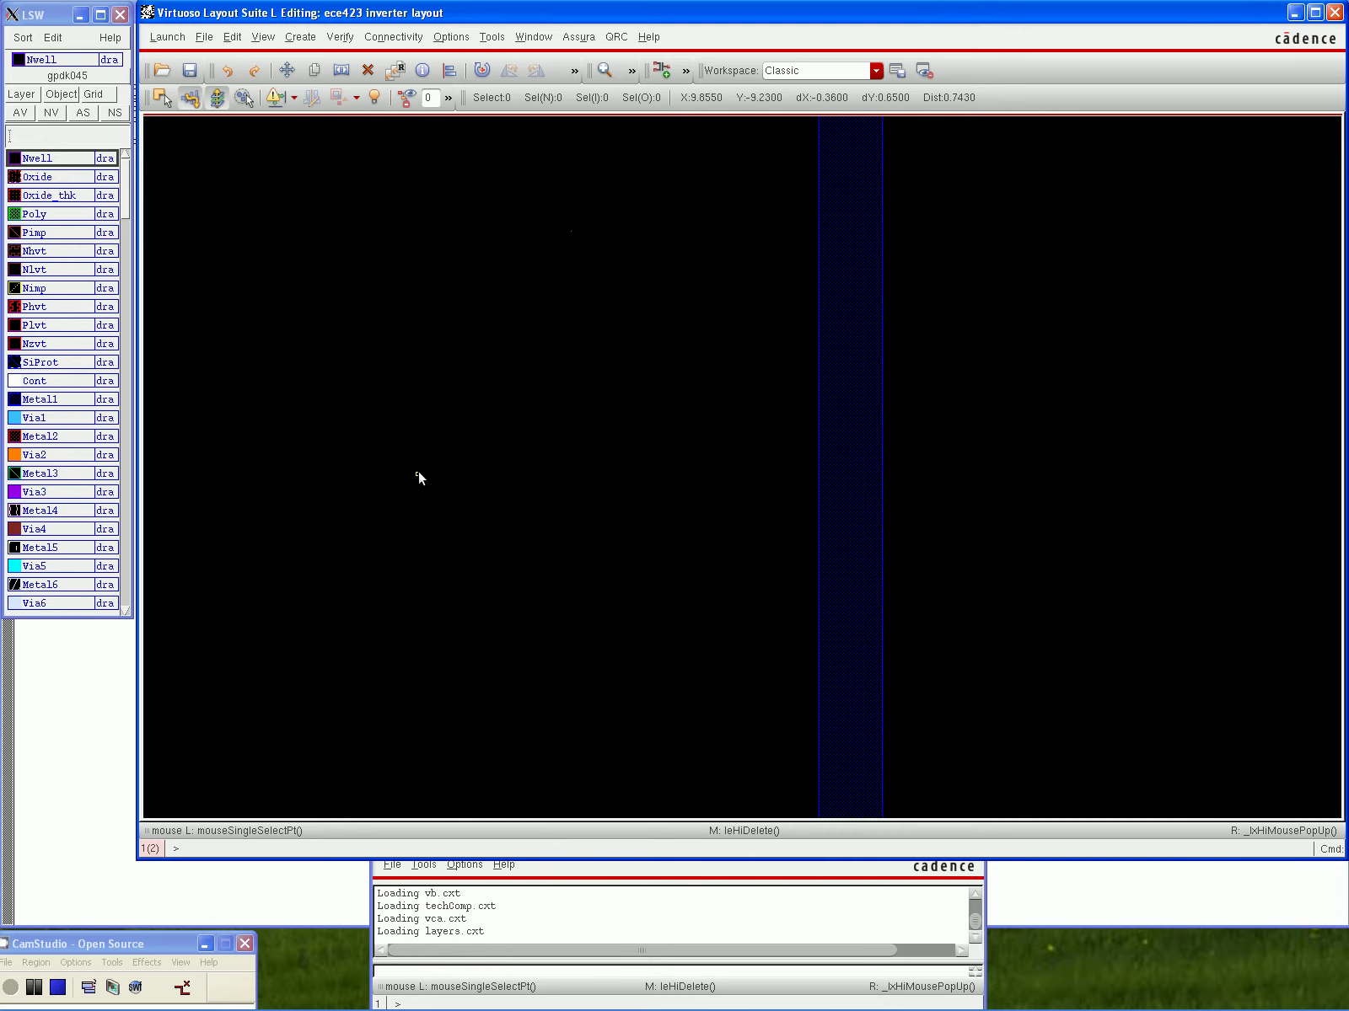
pyautogui.press('Up')
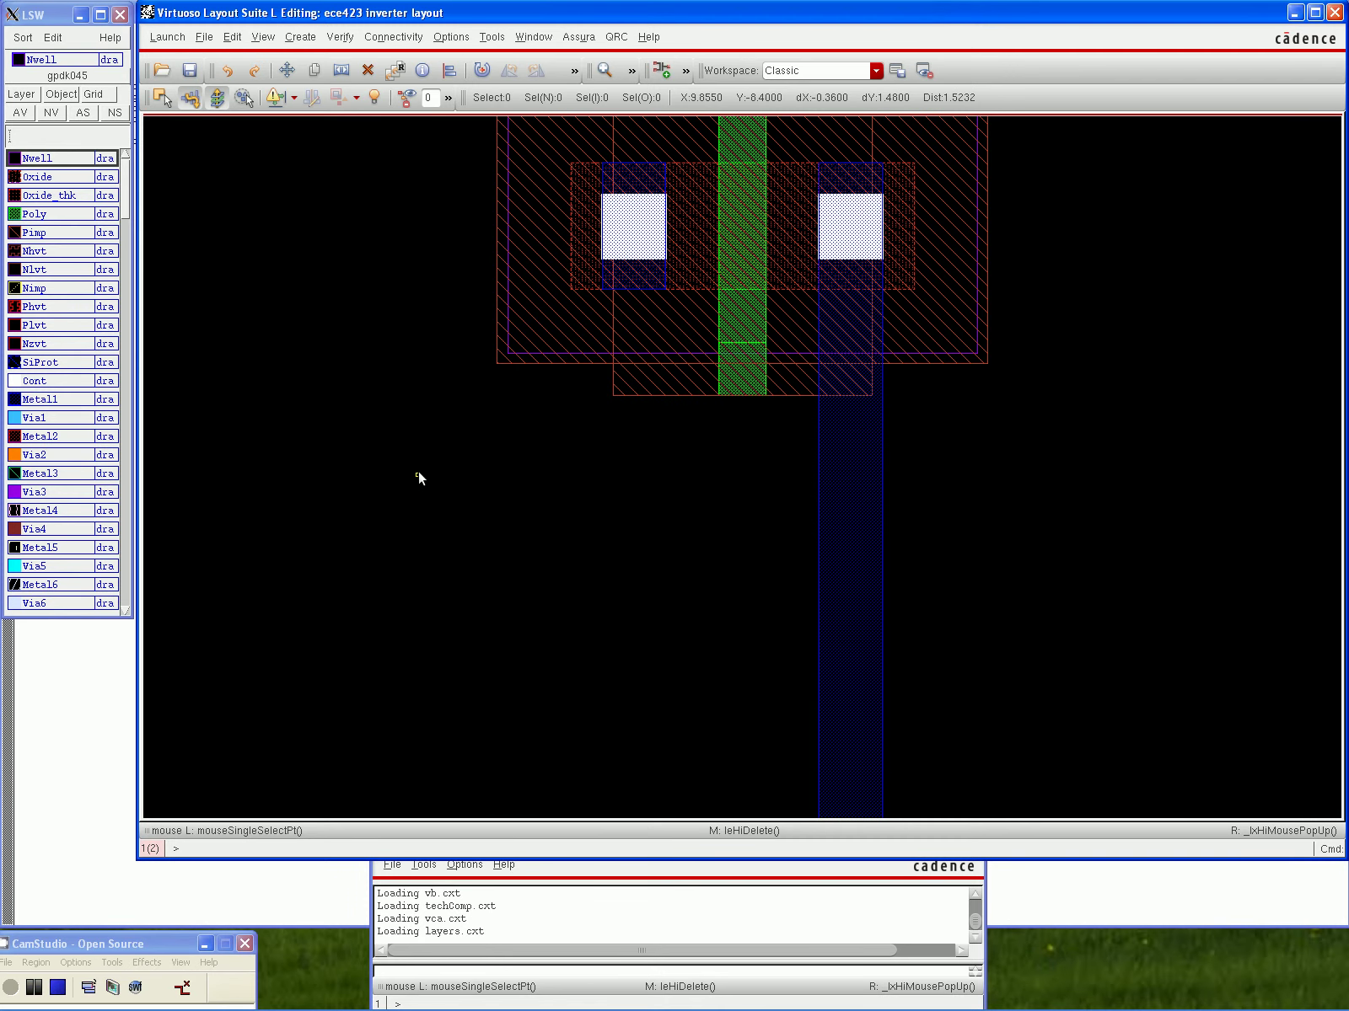
pyautogui.press('Up')
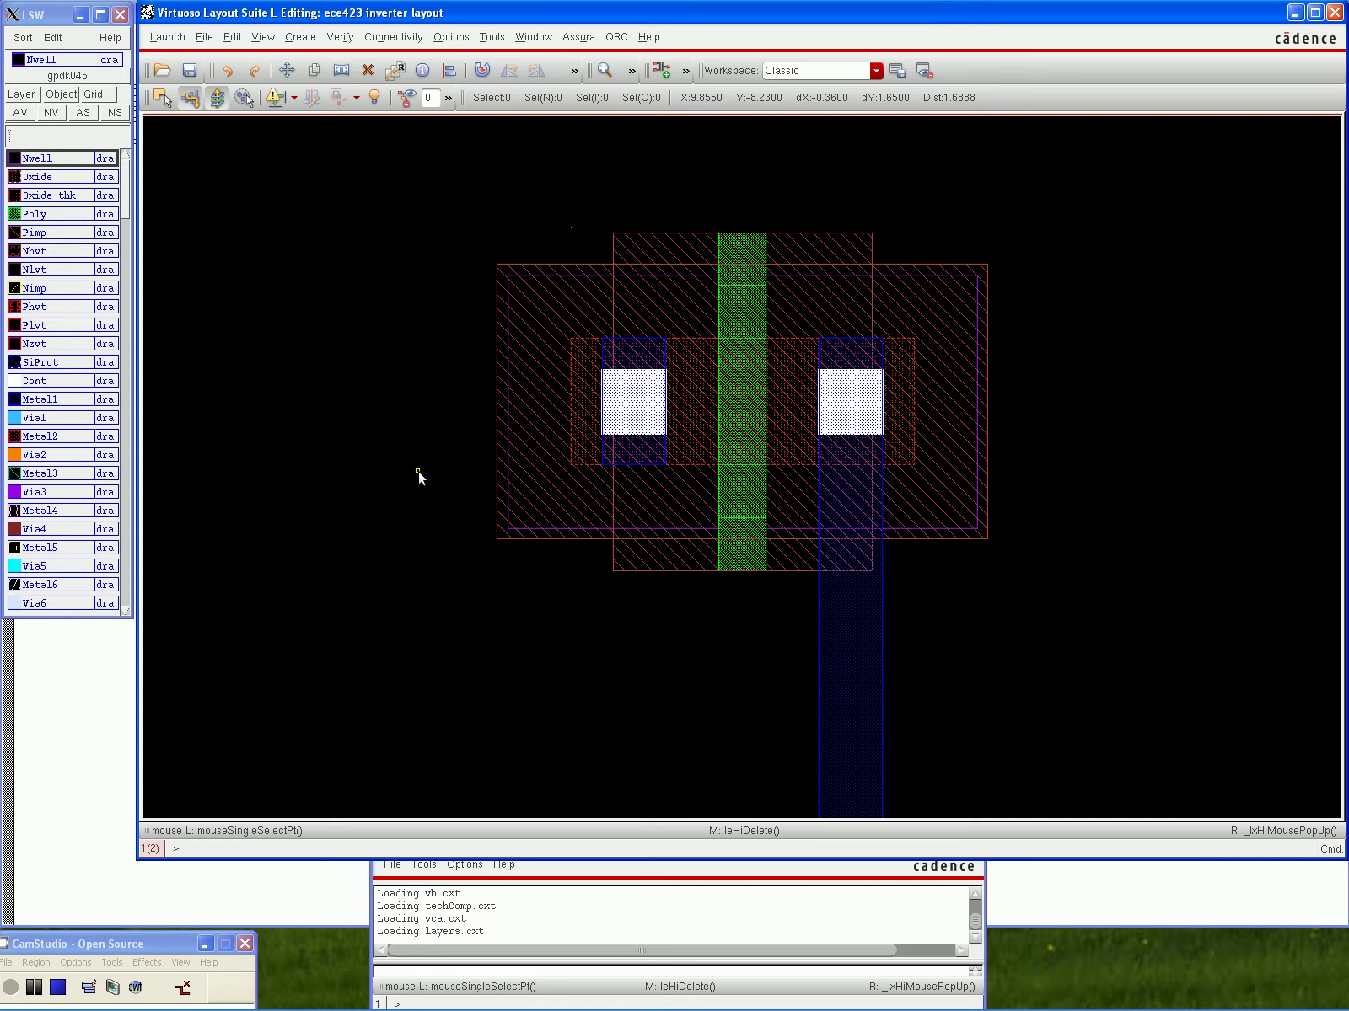
pyautogui.click(735, 254)
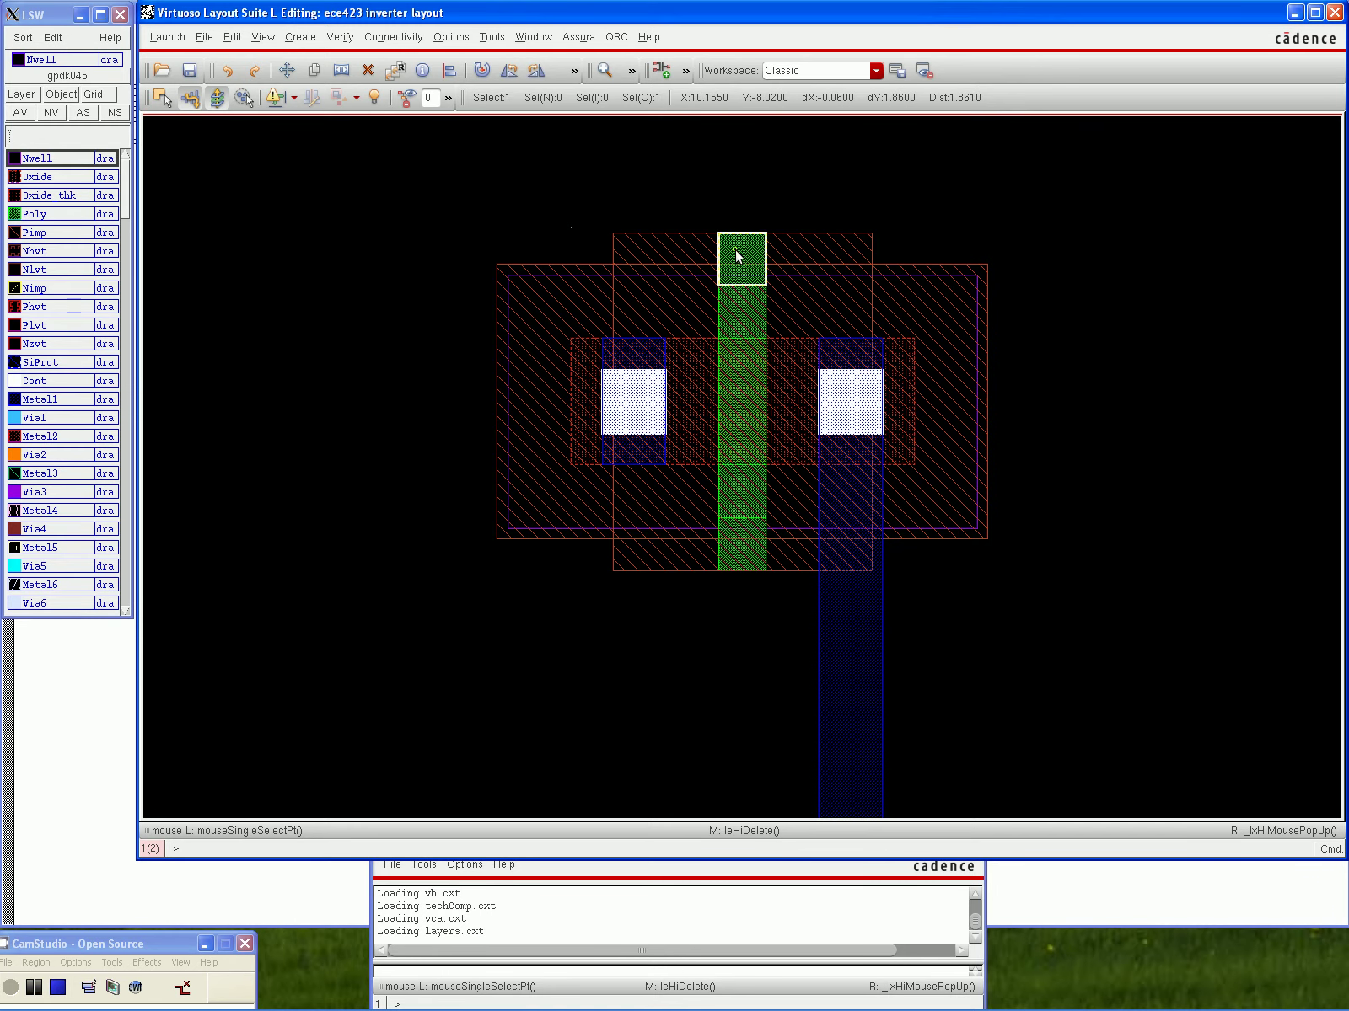
pyautogui.press('Delete')
pyautogui.click(736, 553)
pyautogui.press('Delete')
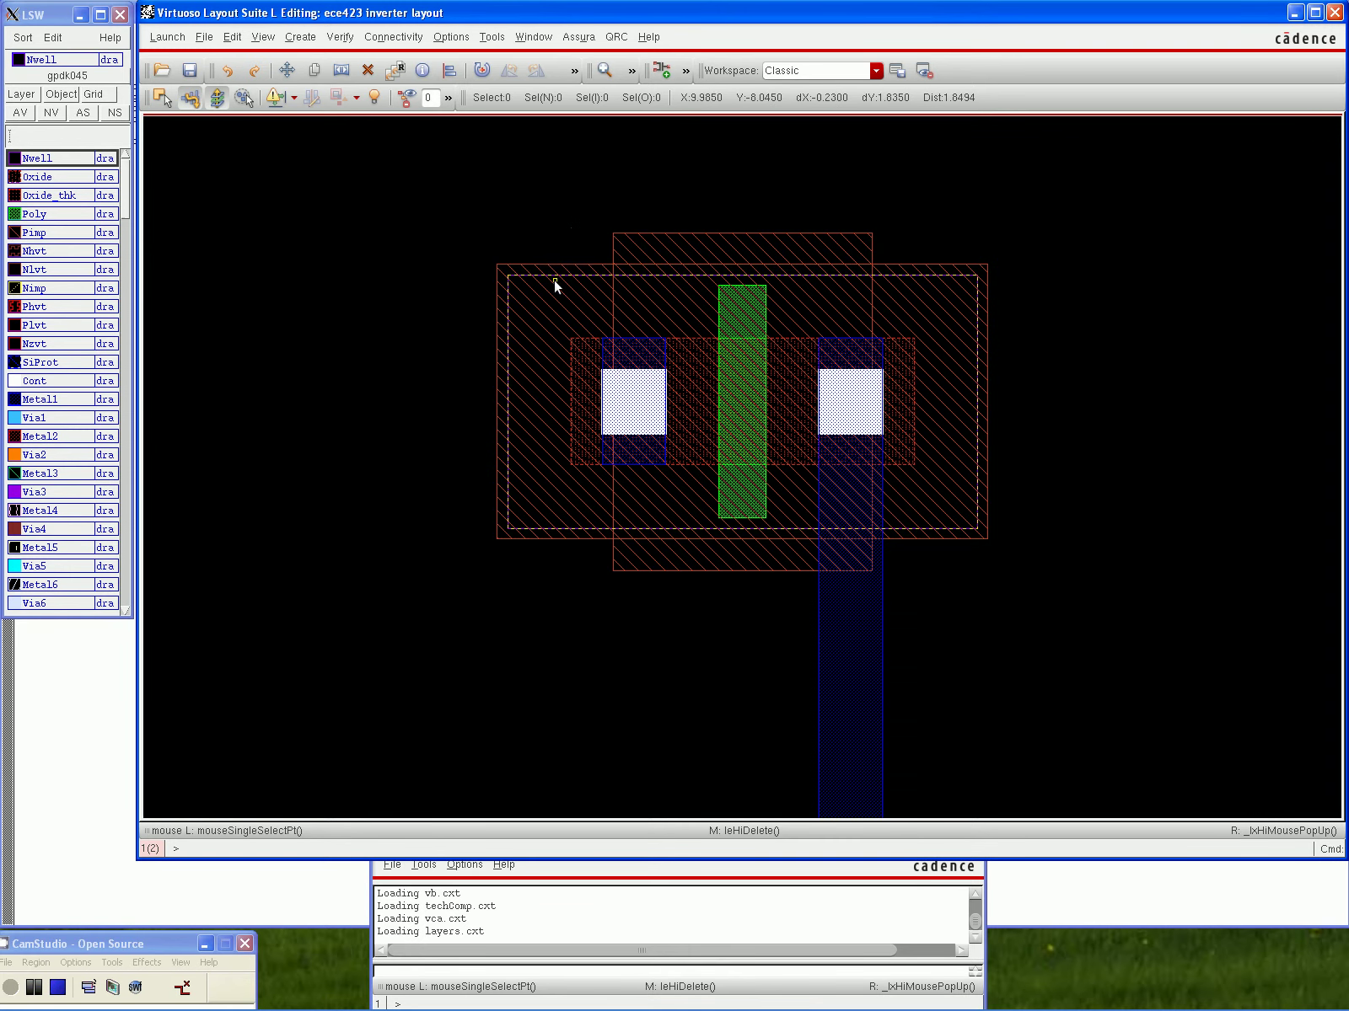
# Move the pmos gate's upper and lower poly segments and the oxide piece beneath its middle segment straight down, clear of the transistor
pyautogui.press('m')
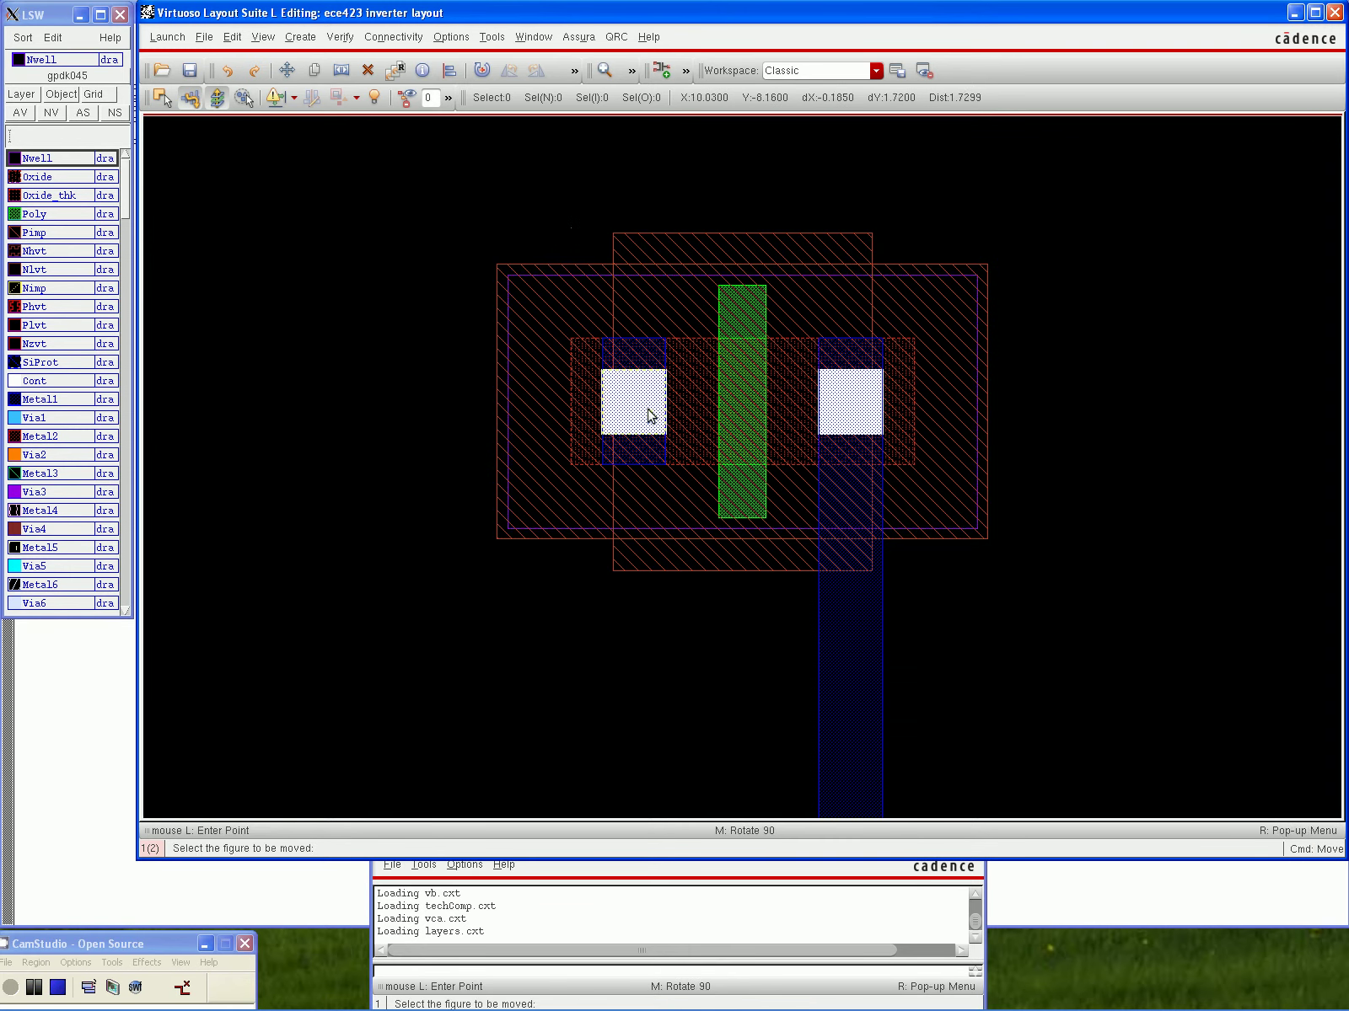
pyautogui.click(730, 501)
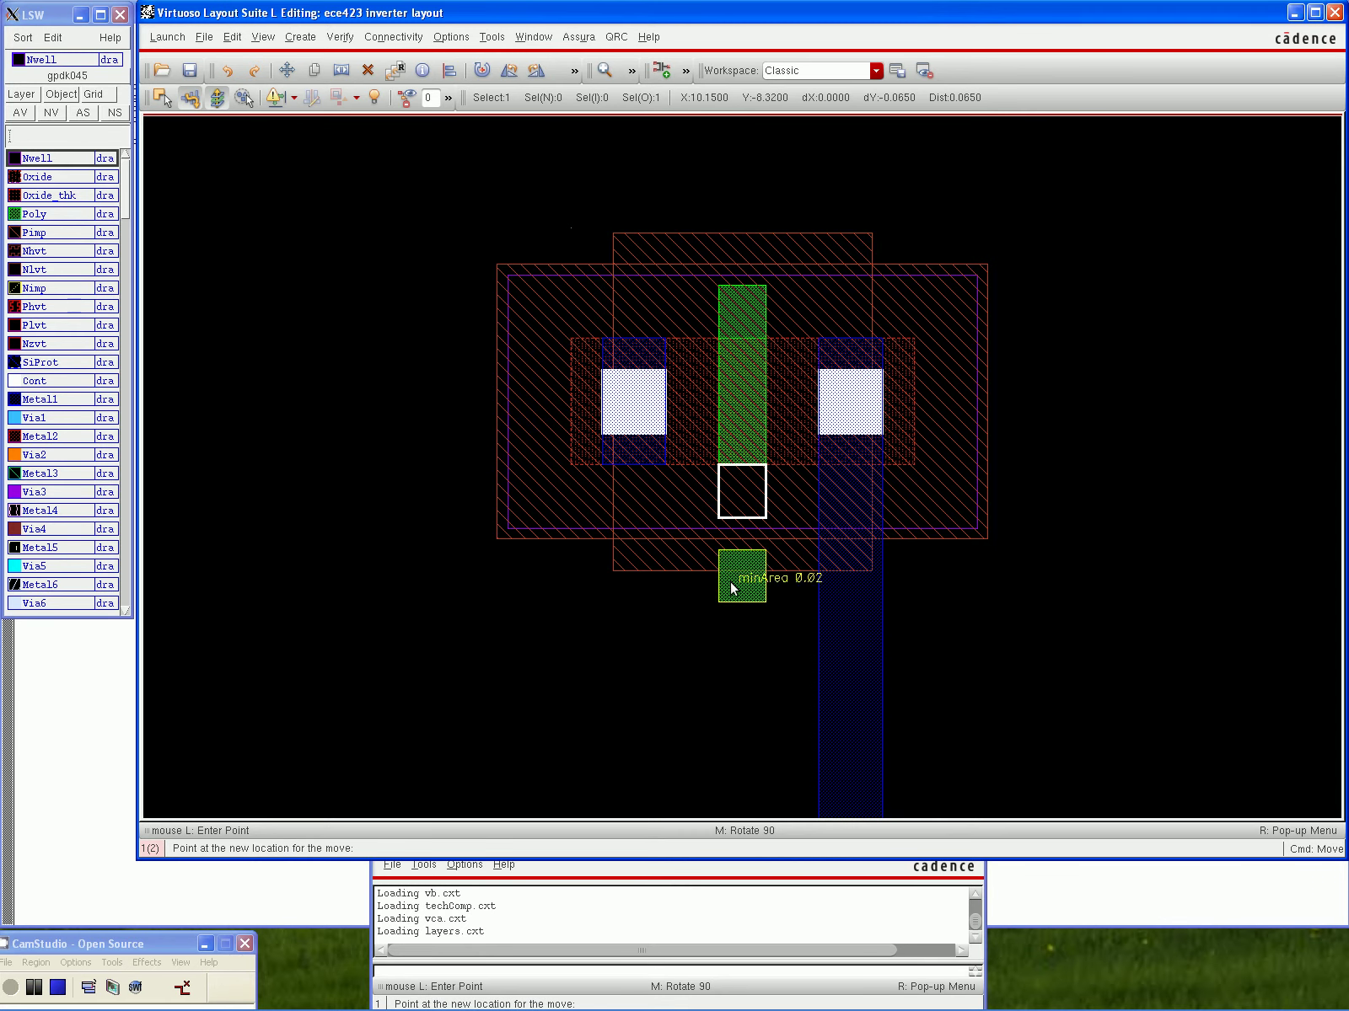
pyautogui.click(730, 651)
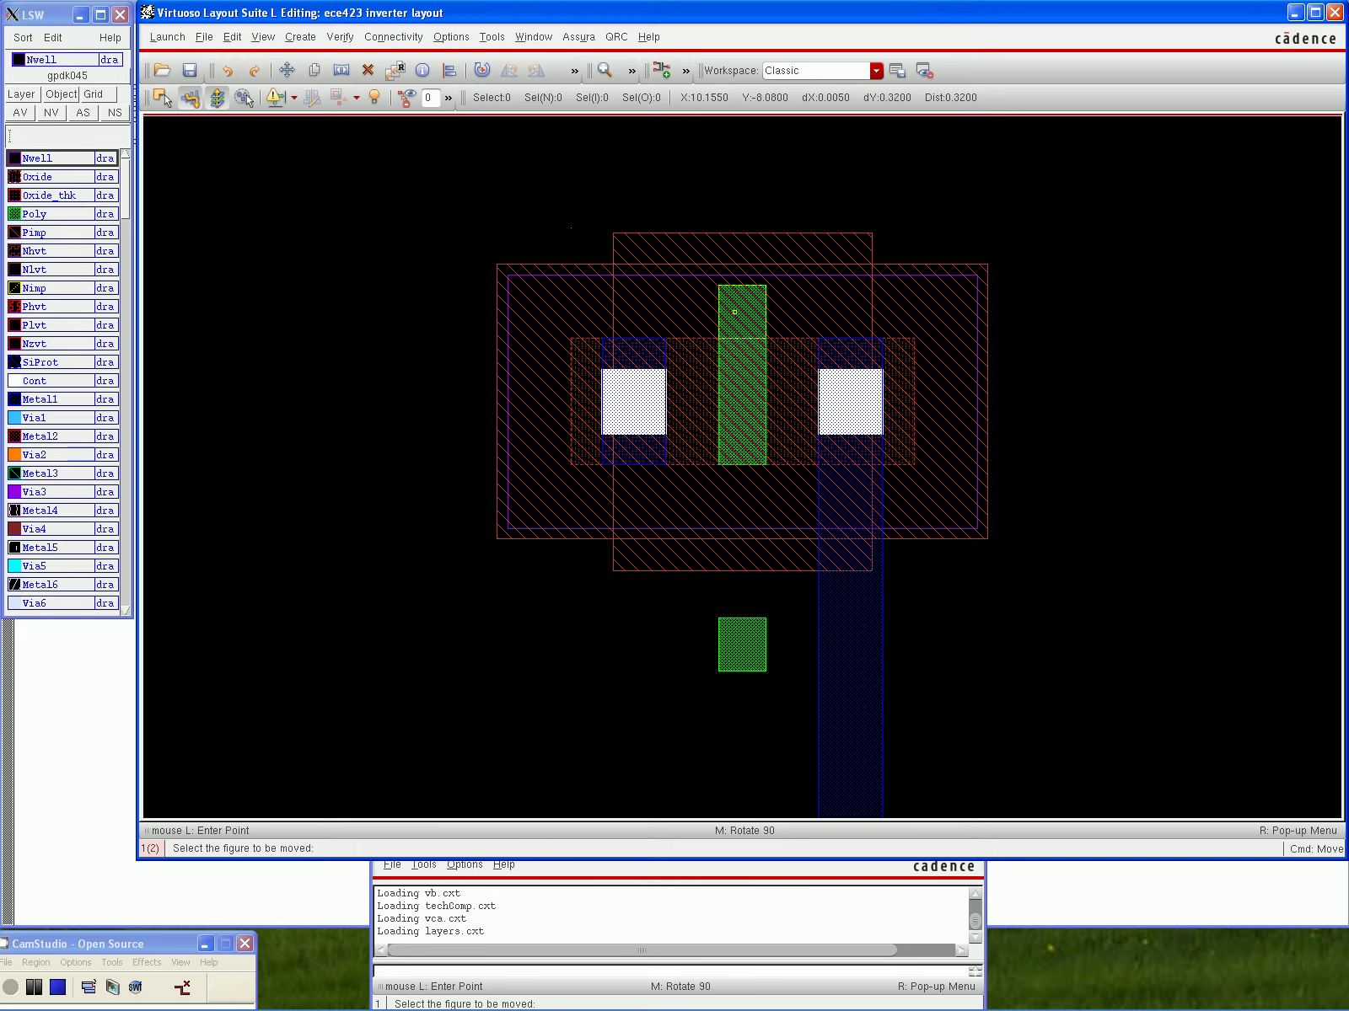
pyautogui.click(732, 313)
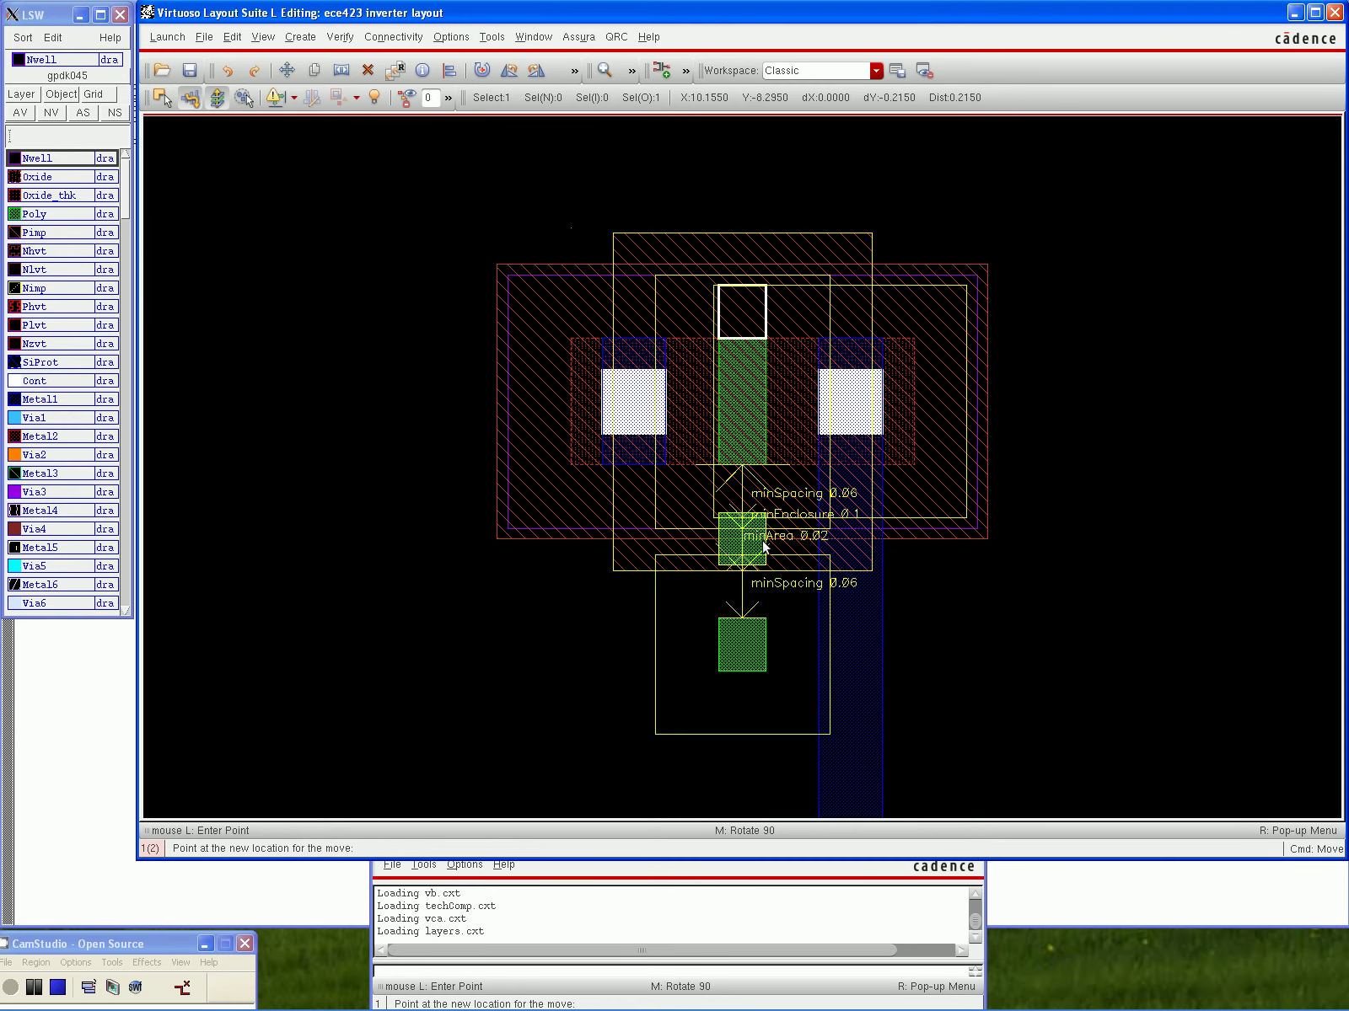
pyautogui.click(755, 706)
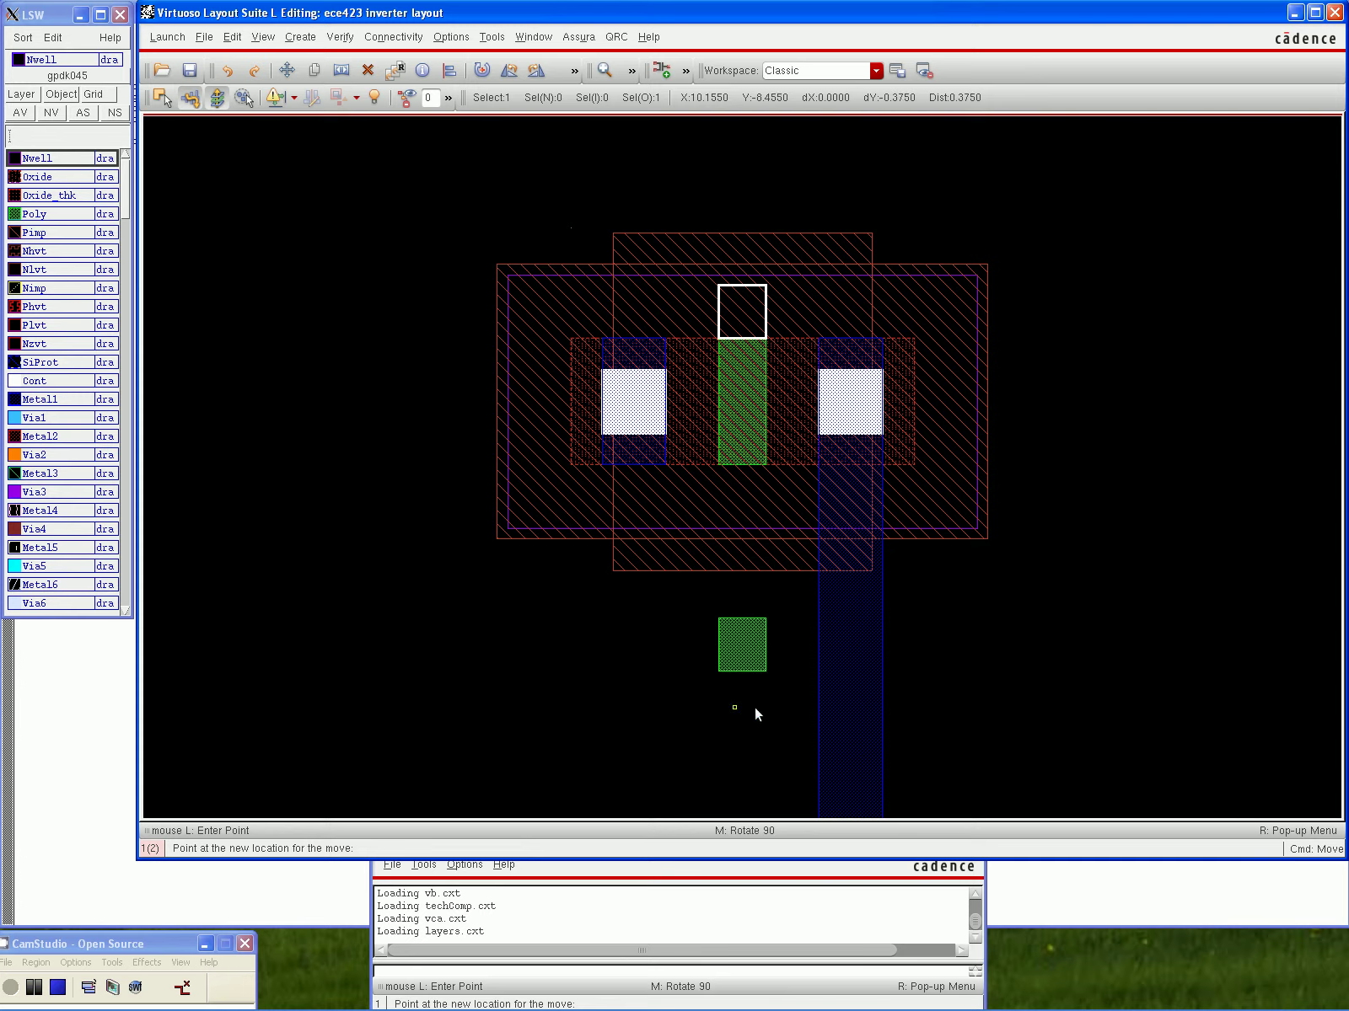
pyautogui.click(742, 415)
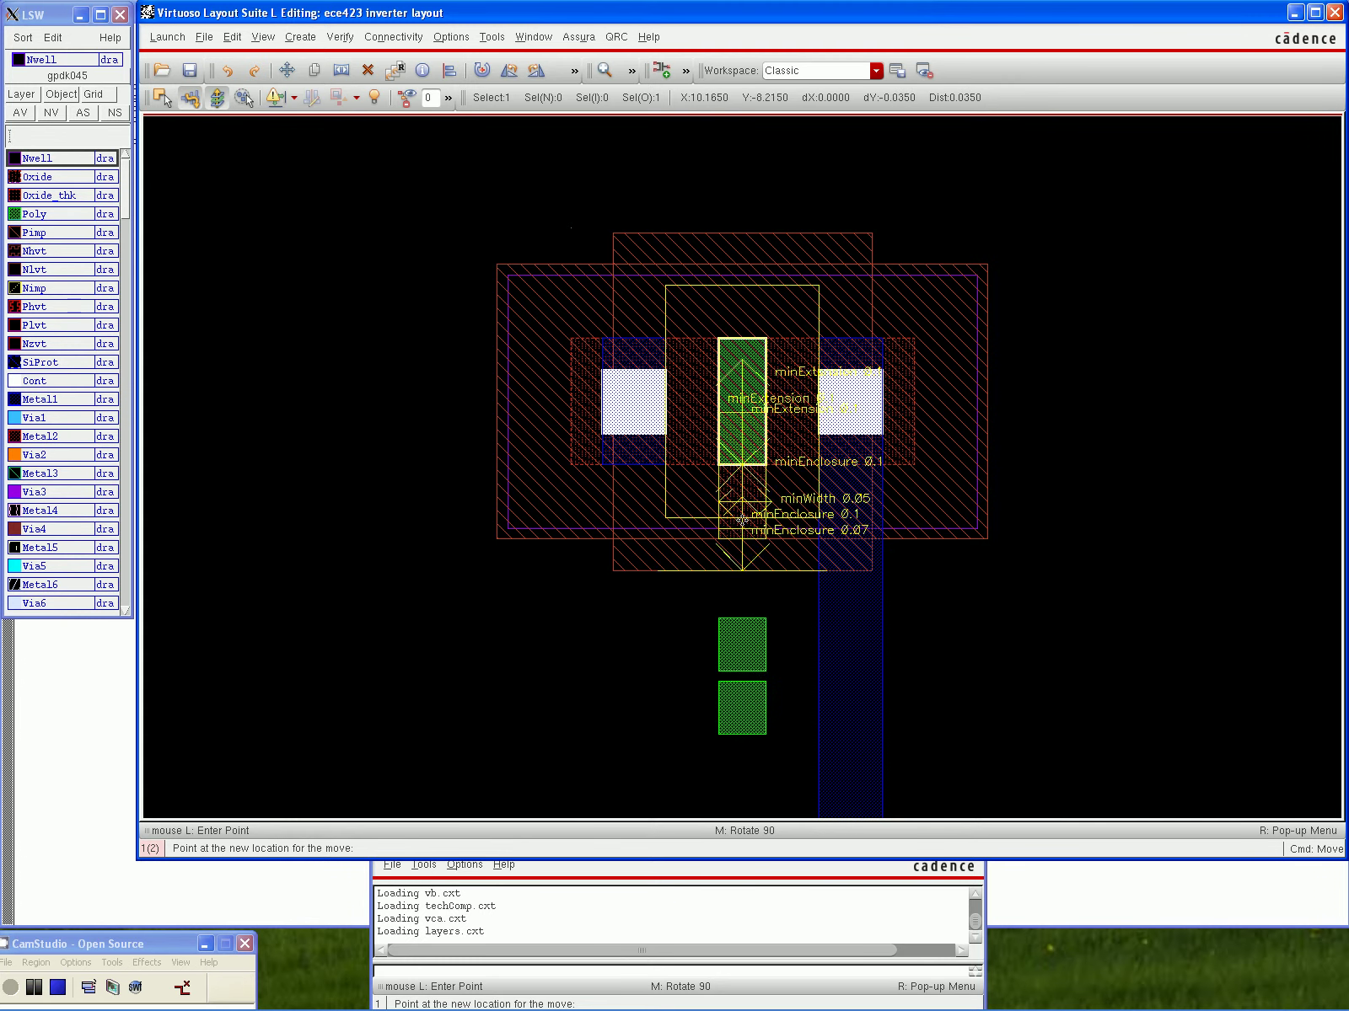
pyautogui.scroll(-2, 723, 712)
pyautogui.click(723, 695)
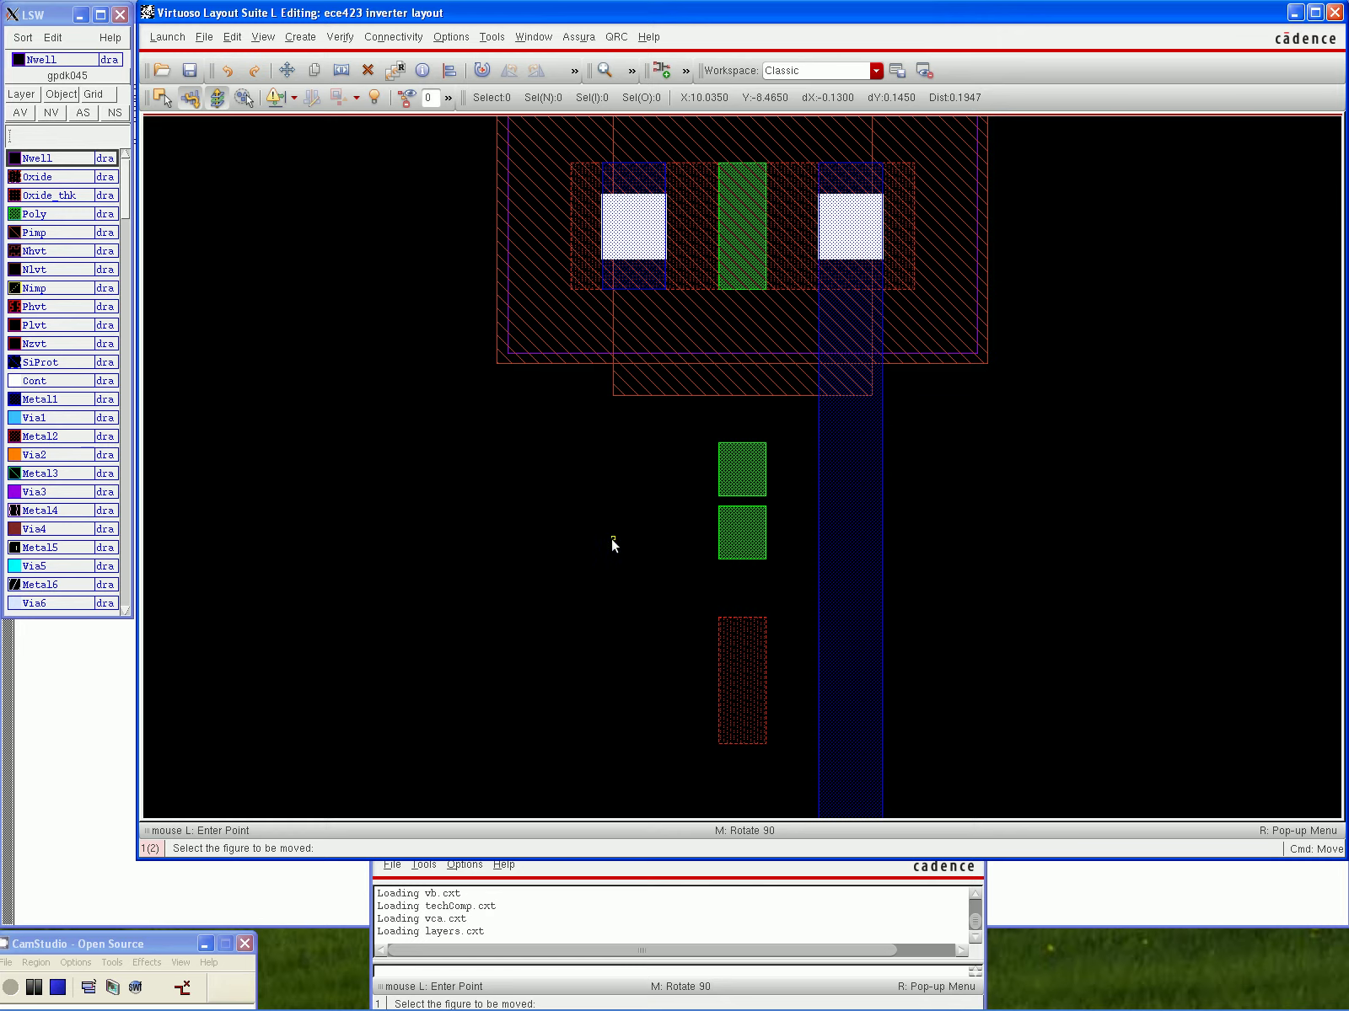
pyautogui.press('Escape')
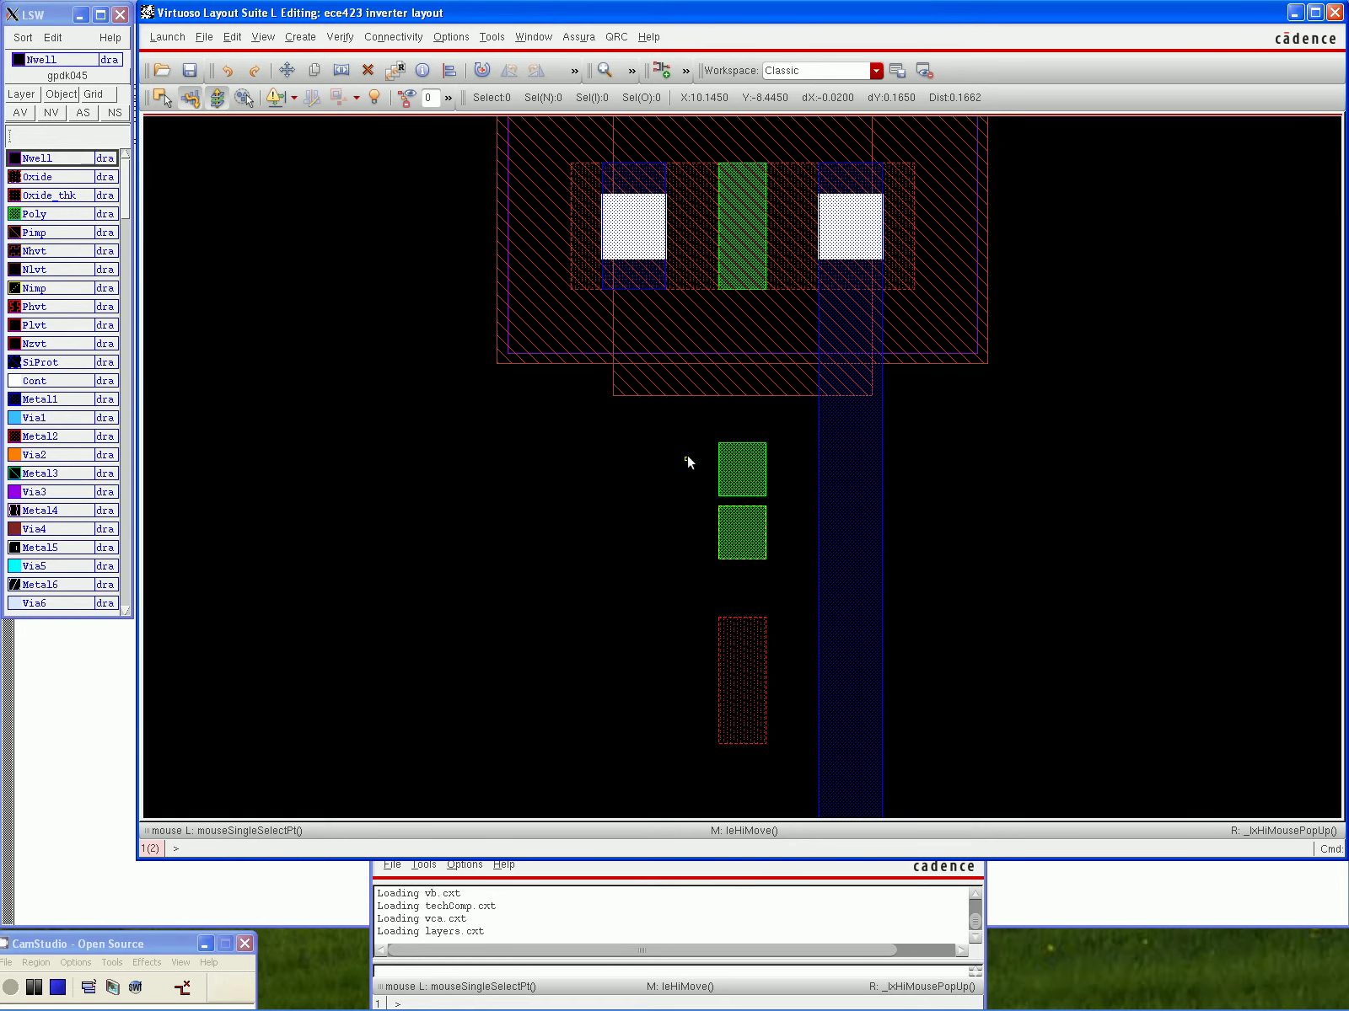
# Delete the two small poly squares below the pmos and move the remaining gate poly segment down into their place
pyautogui.click(369, 72)
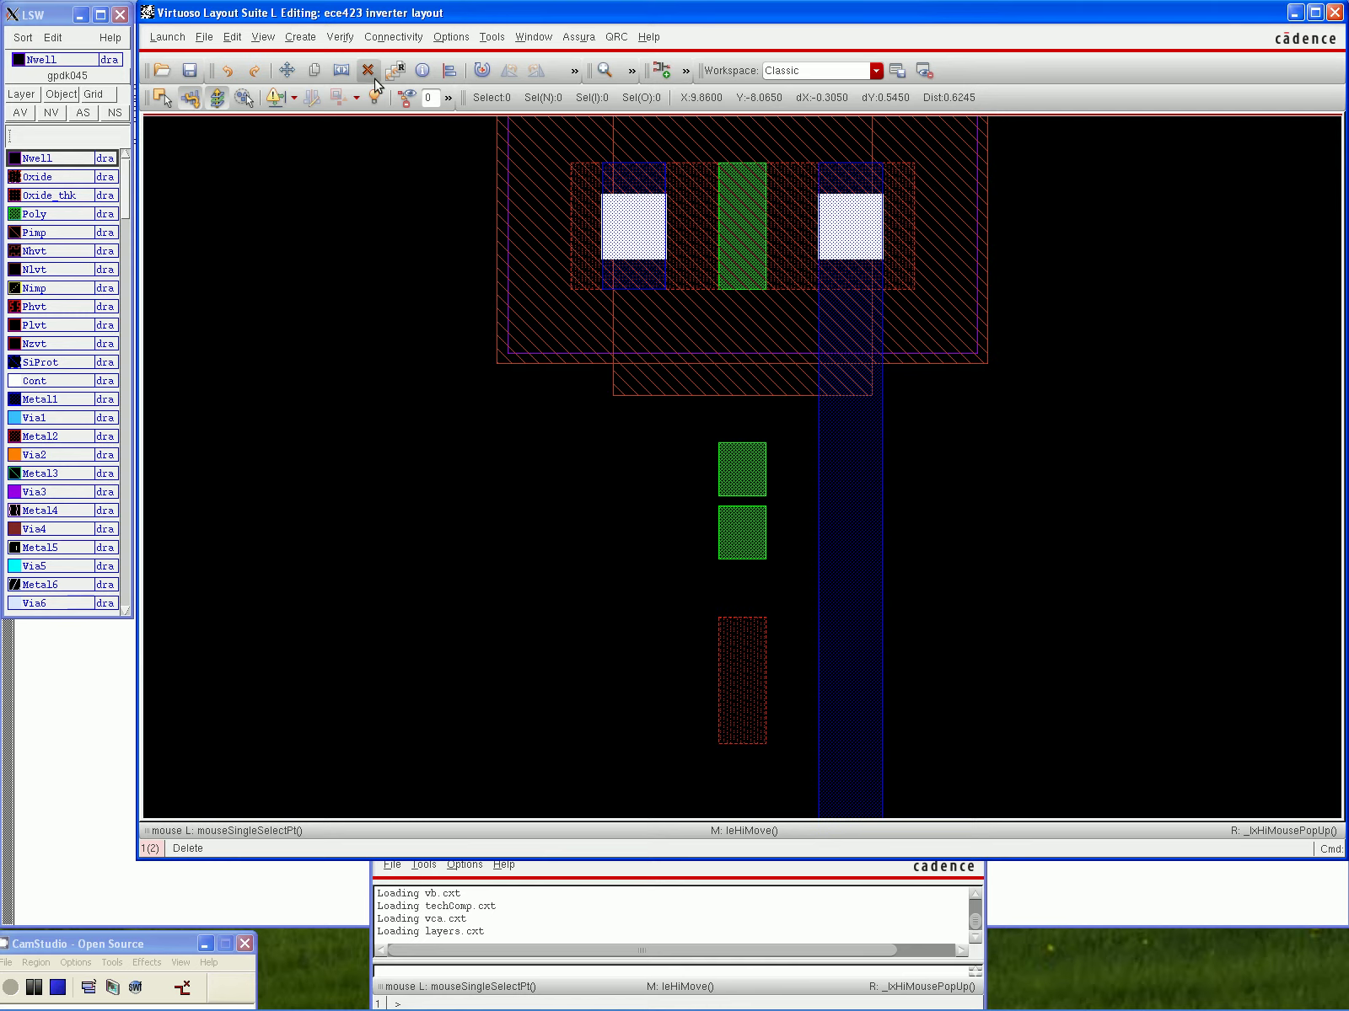
pyautogui.click(729, 463)
pyautogui.click(731, 526)
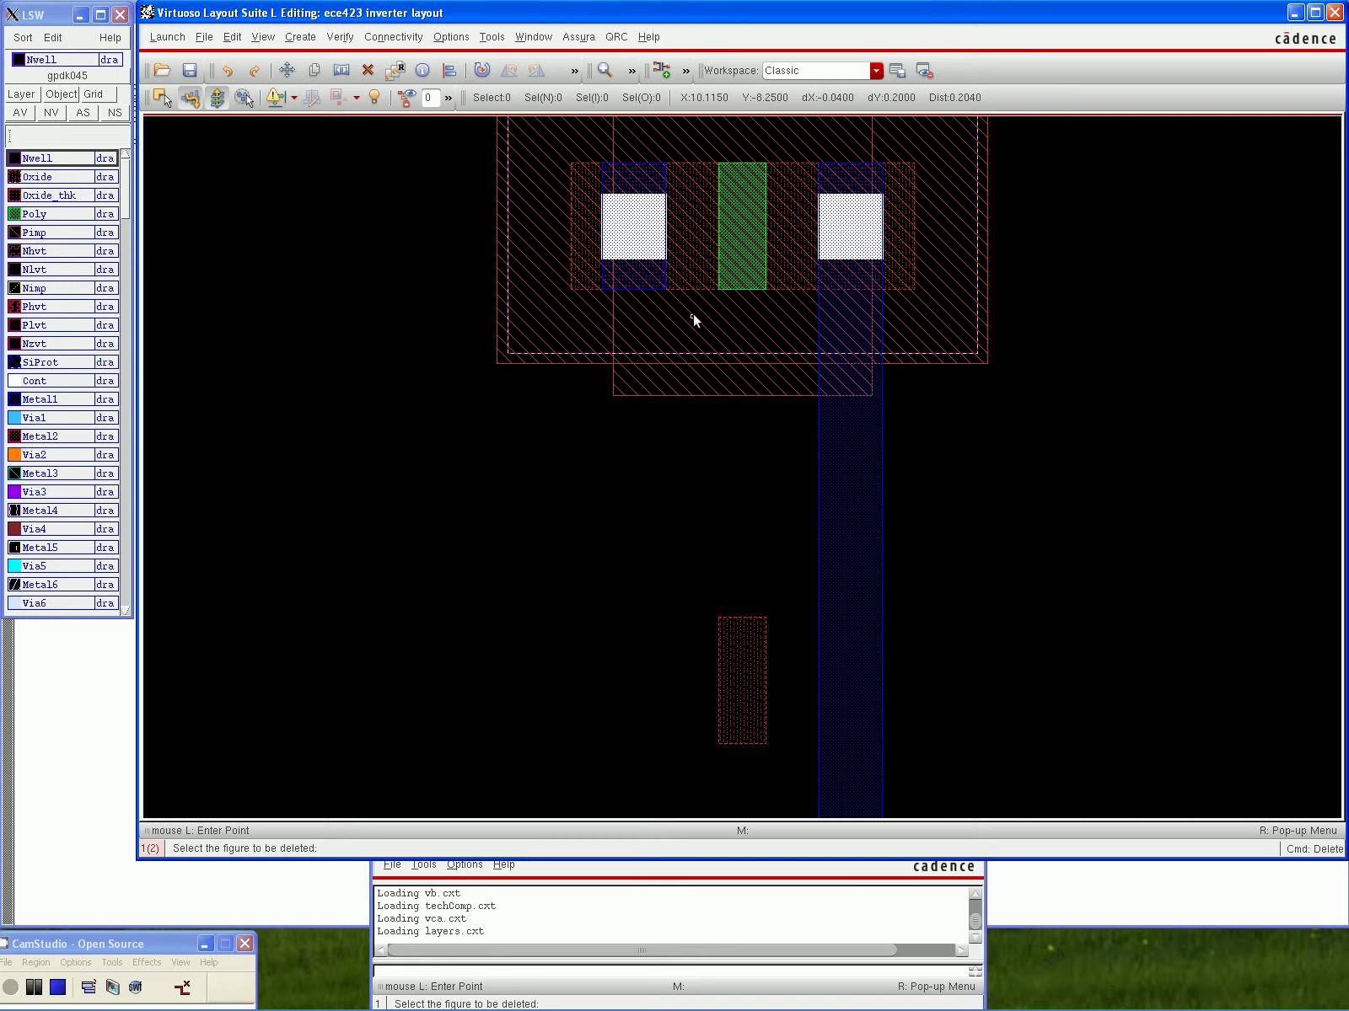
pyautogui.press('Escape')
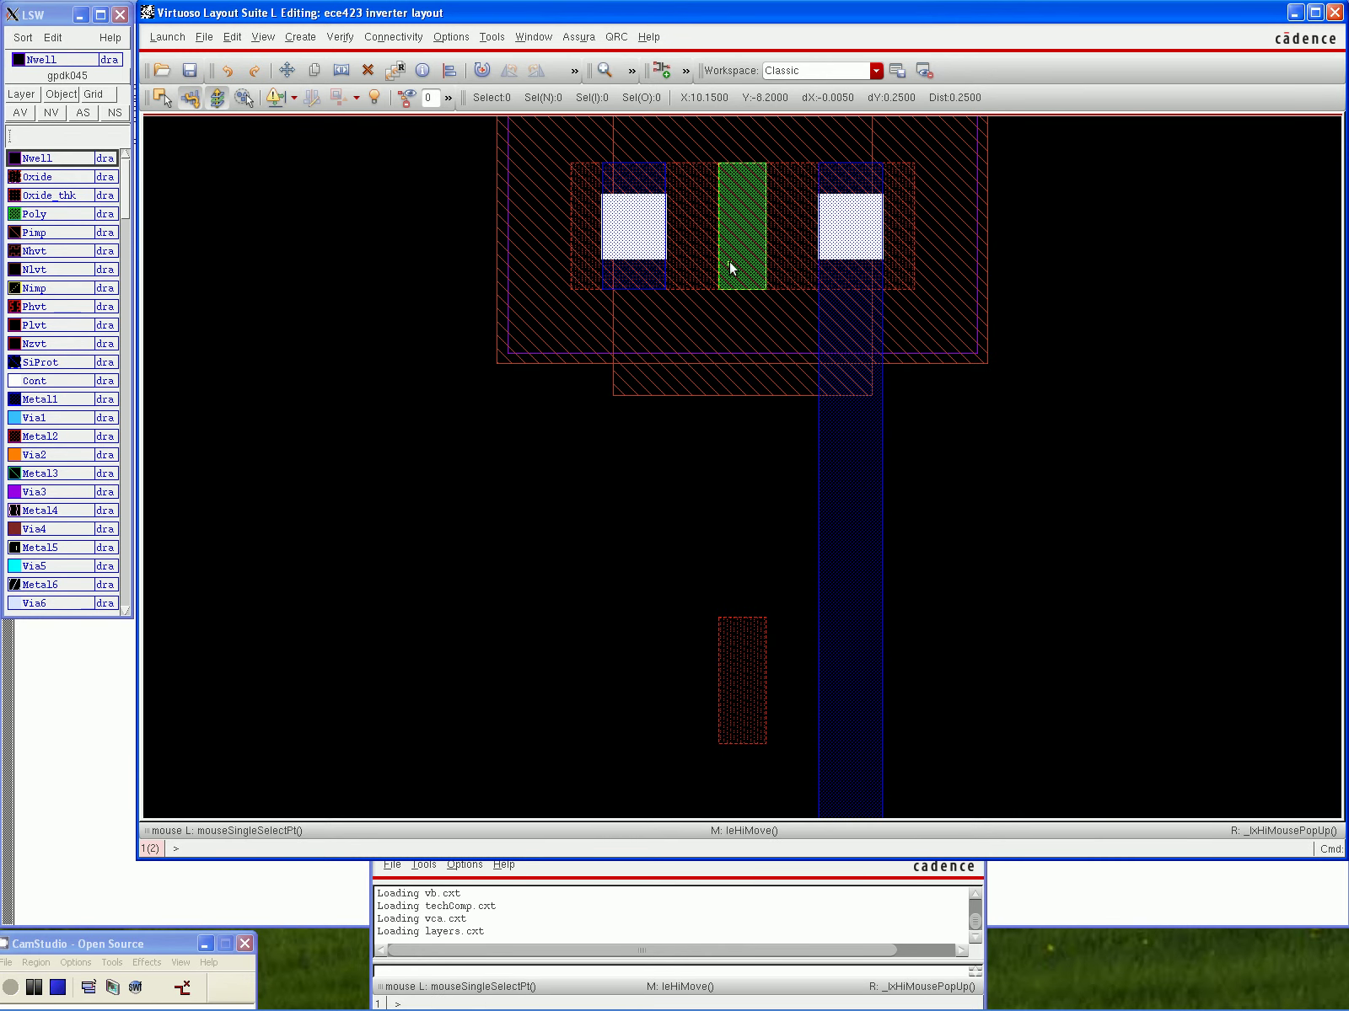
pyautogui.click(730, 263)
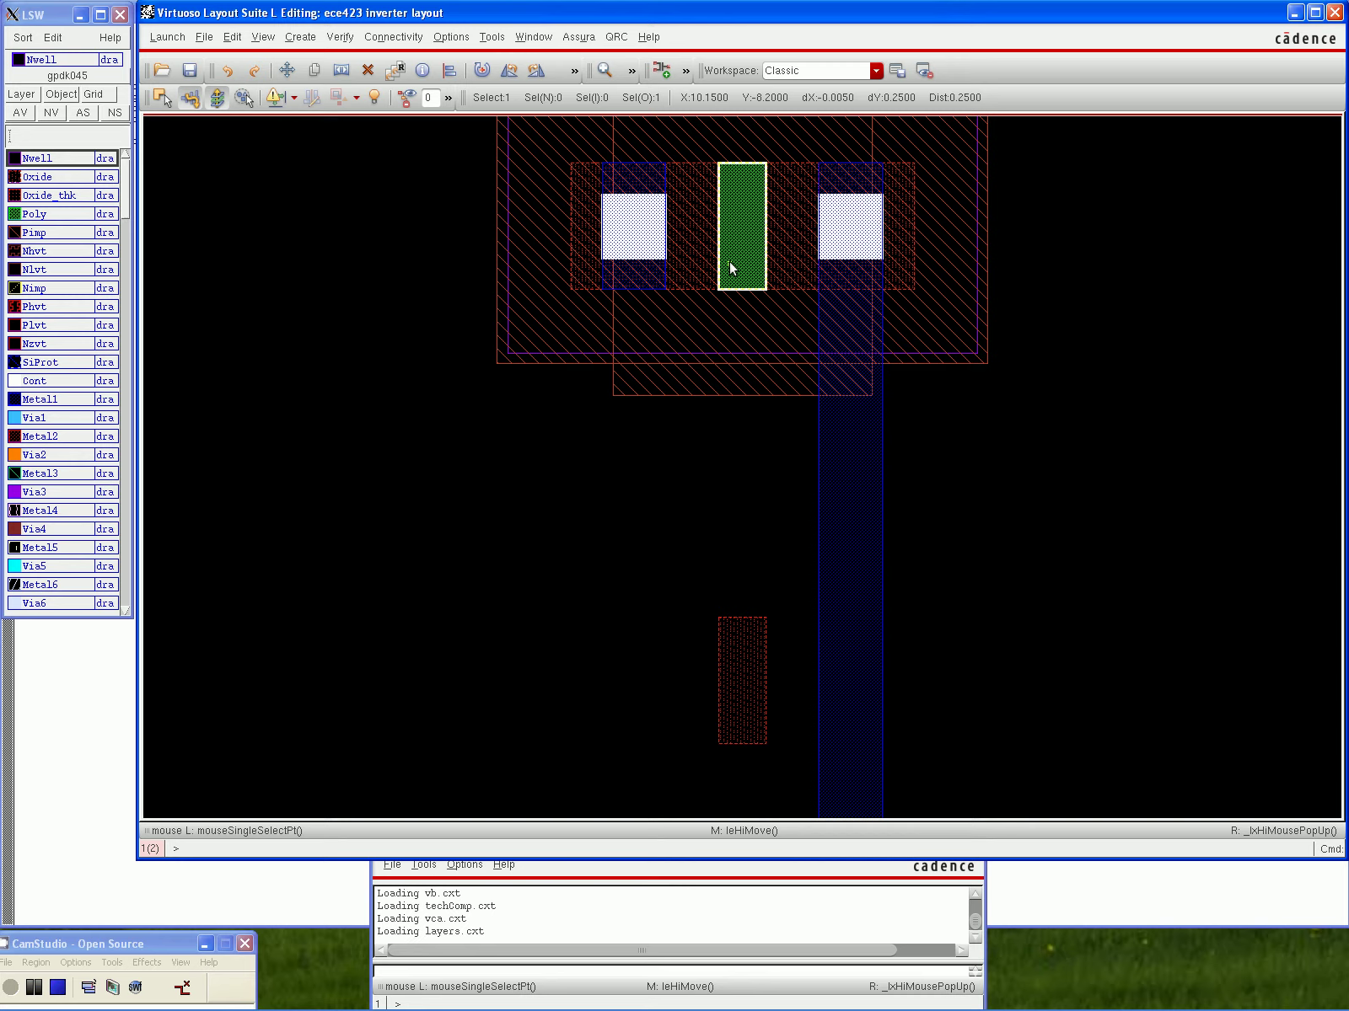
pyautogui.moveTo(730, 268); pyautogui.dragTo(725, 544)
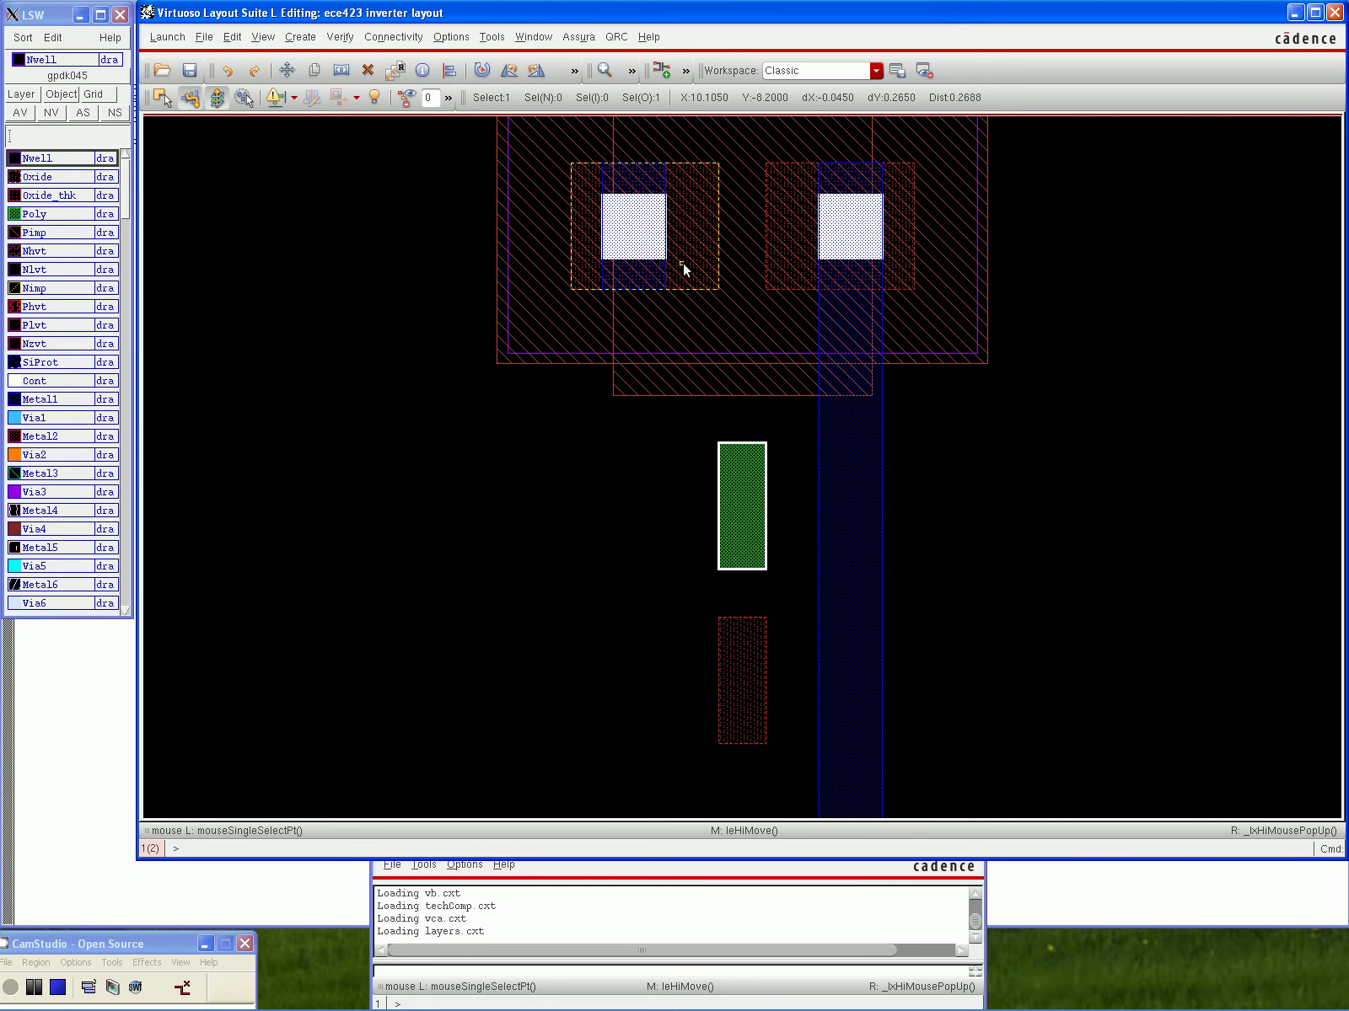
# Delete the pmos's right-hand oxide rectangle and stretch the left-hand one about 0.185 to the right, past the right contact
pyautogui.click(800, 256)
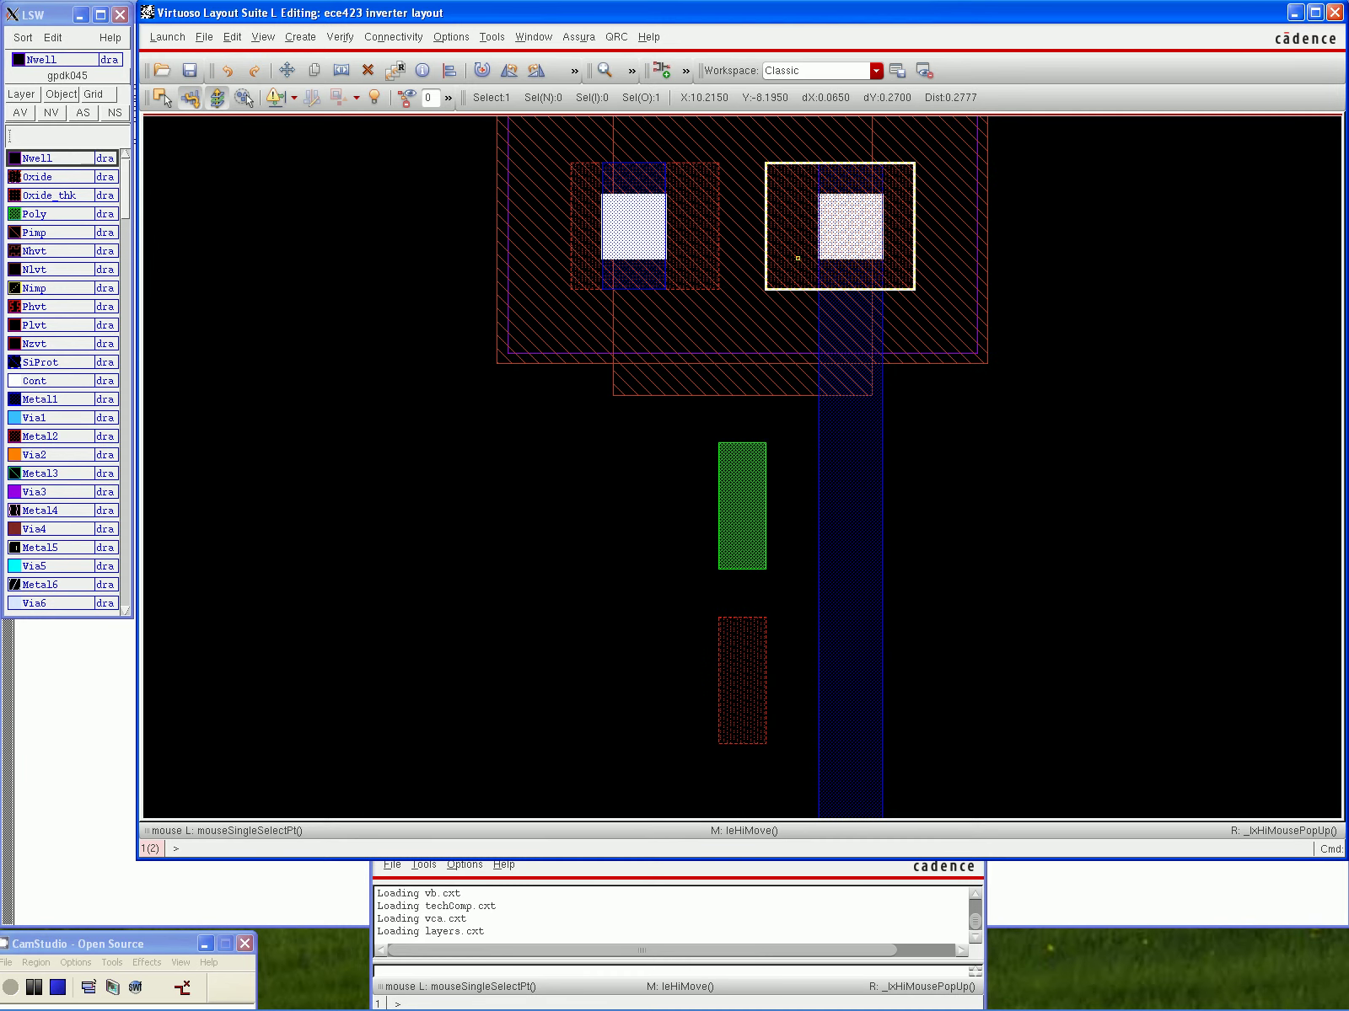
pyautogui.press('Delete')
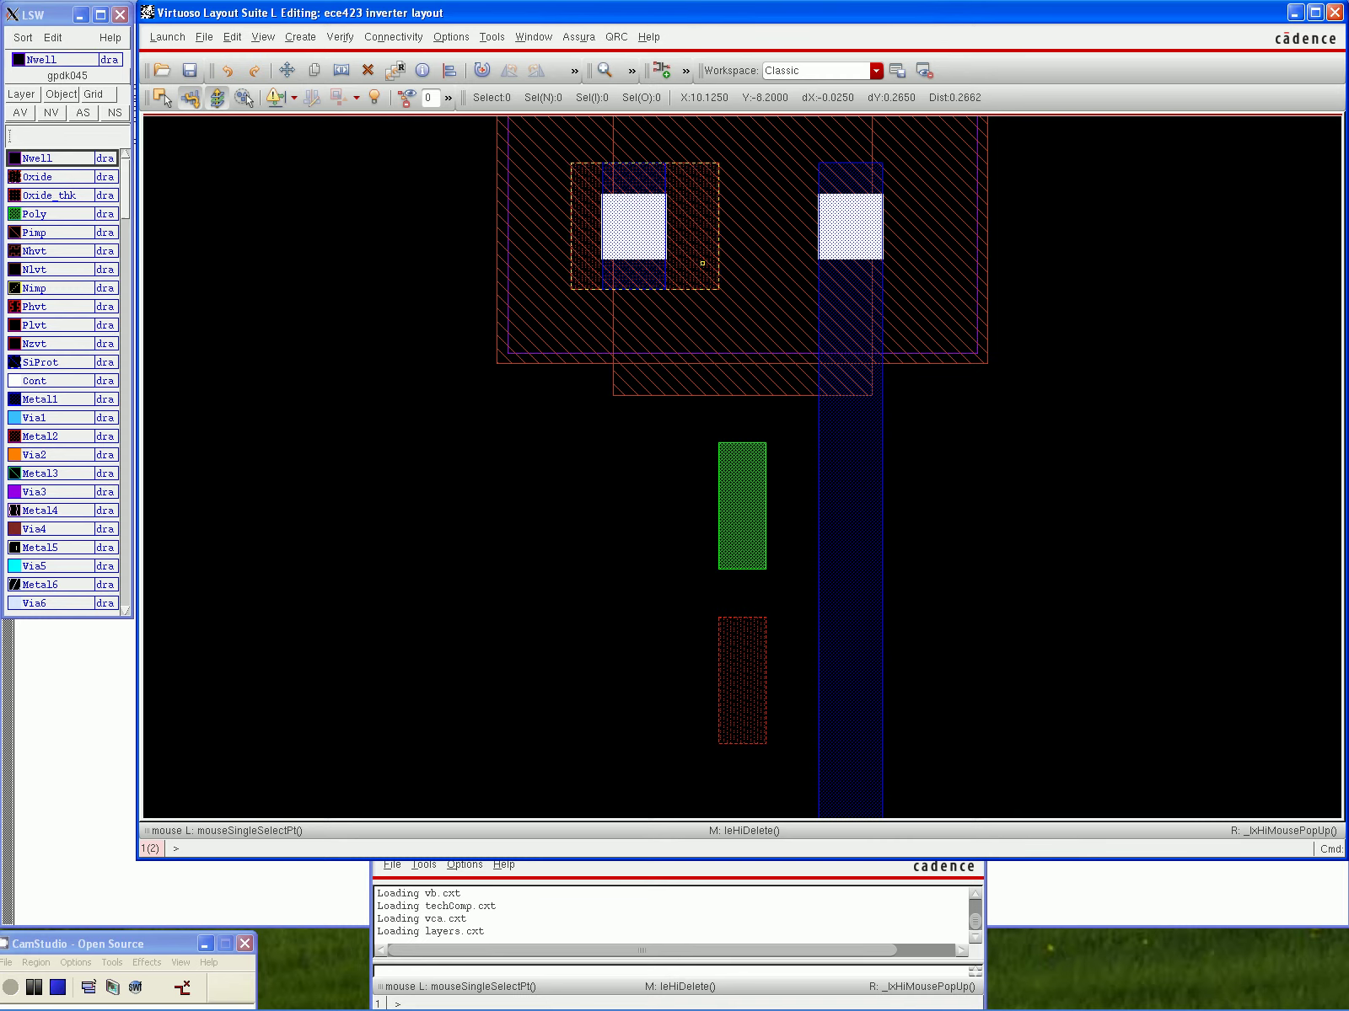
pyautogui.press('s')
pyautogui.click(717, 237)
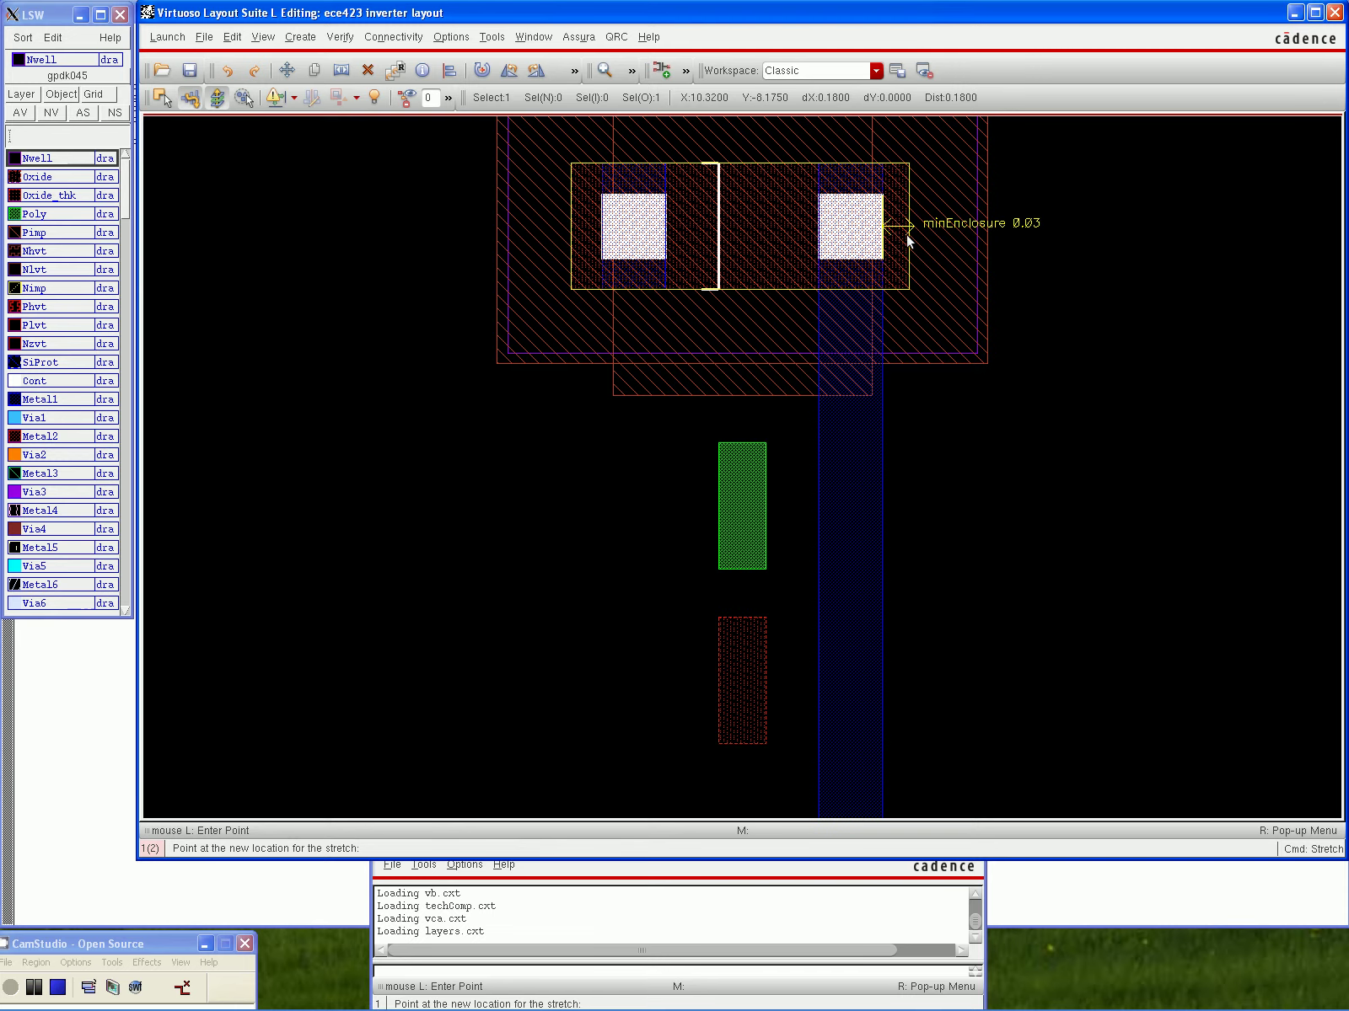
pyautogui.click(910, 236)
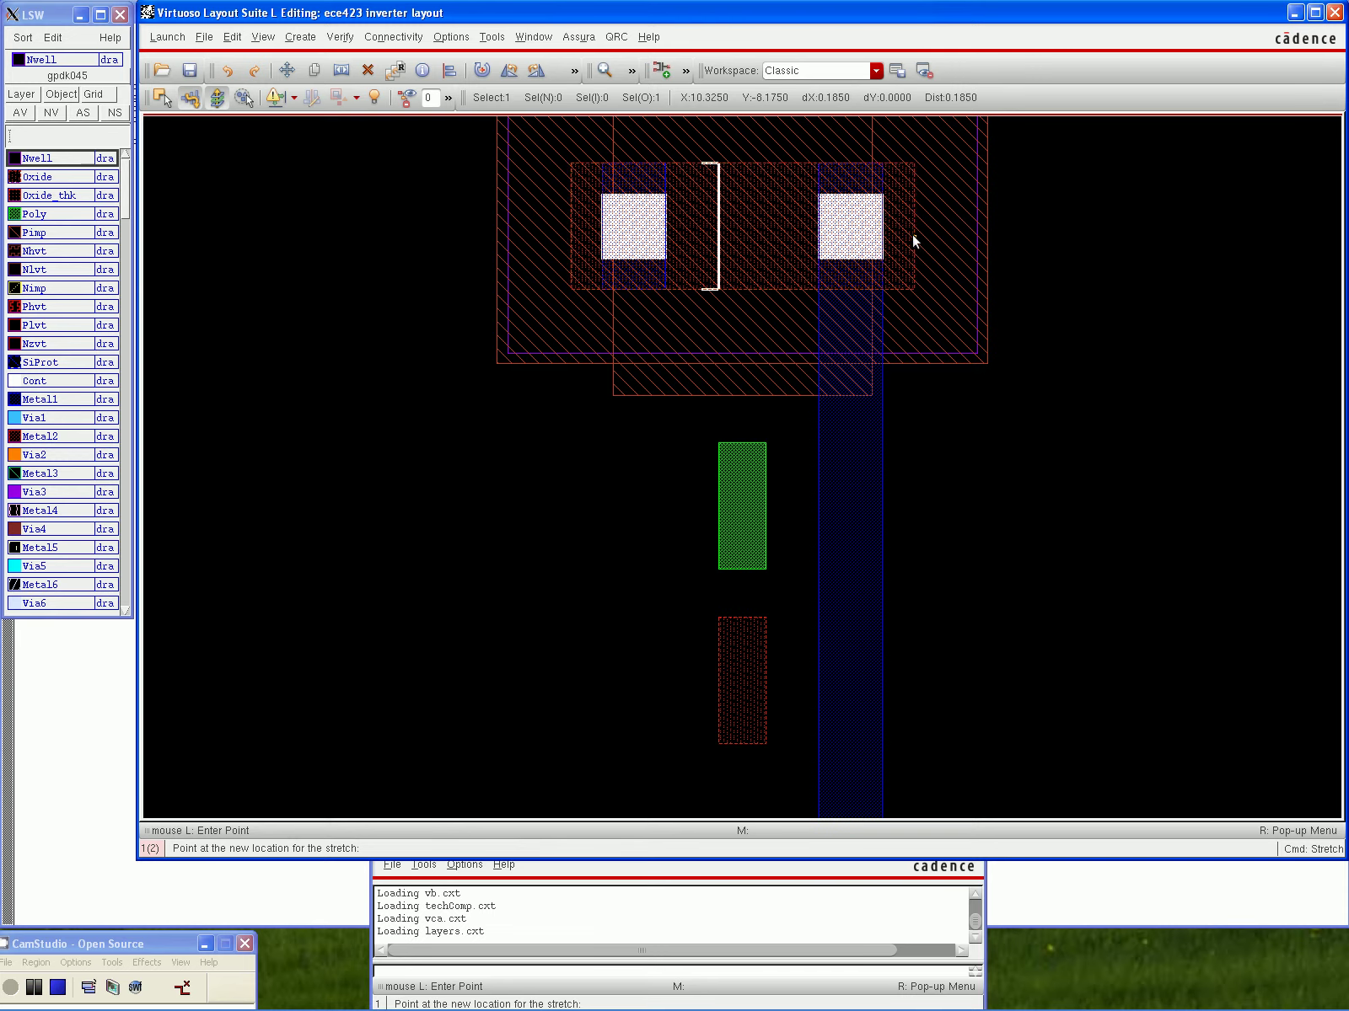
pyautogui.click(913, 236)
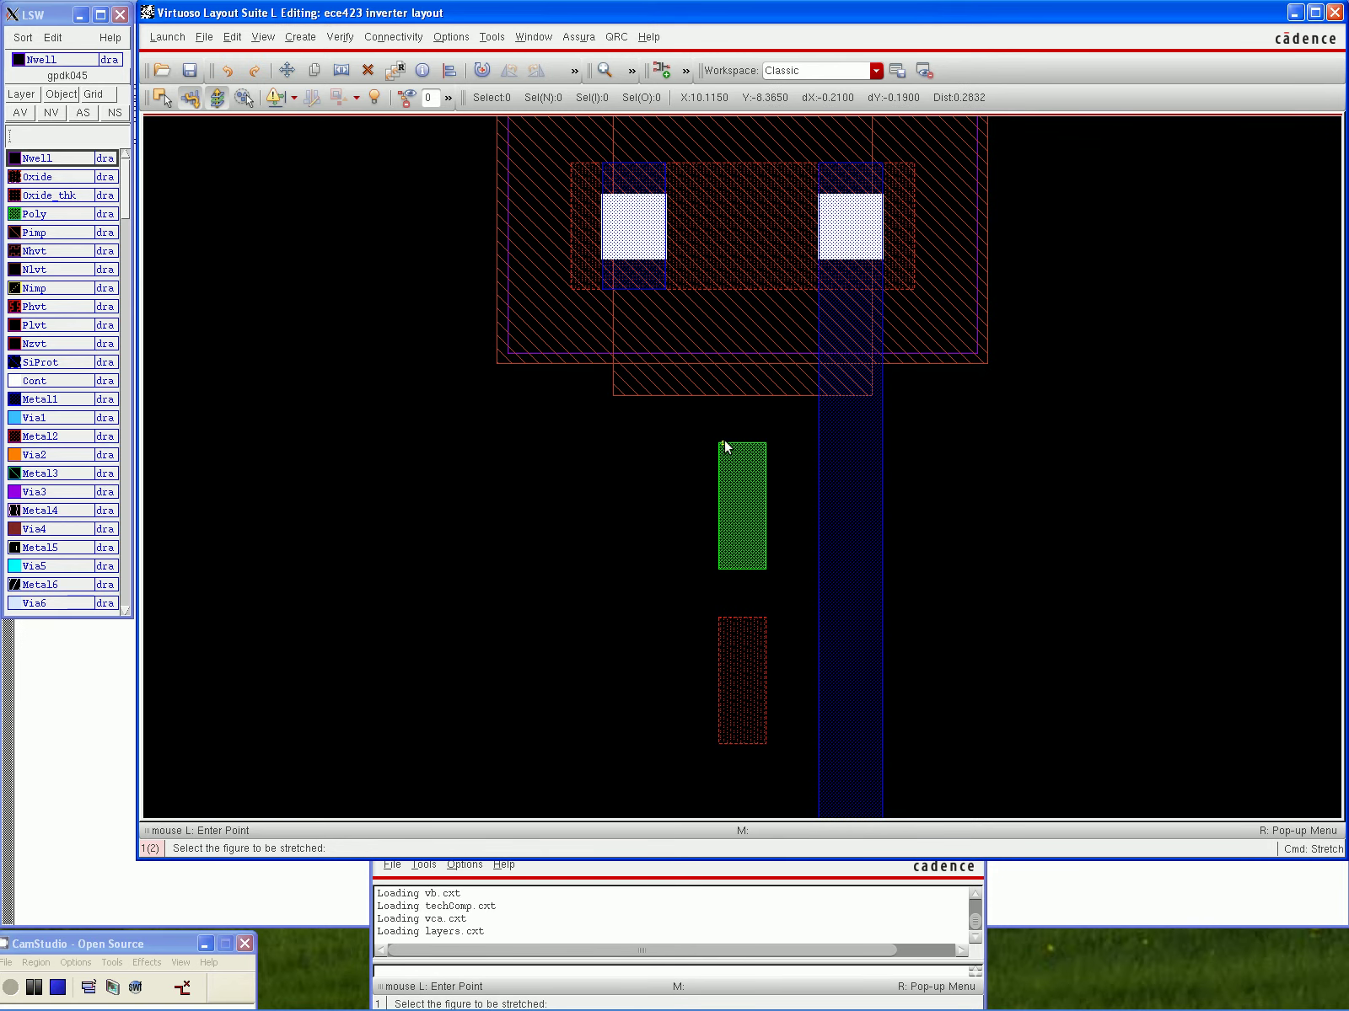
# Stretch the upper edge of the poly rectangle below the pmos up to the oxide's upper edge between the two contacts
pyautogui.click(748, 444)
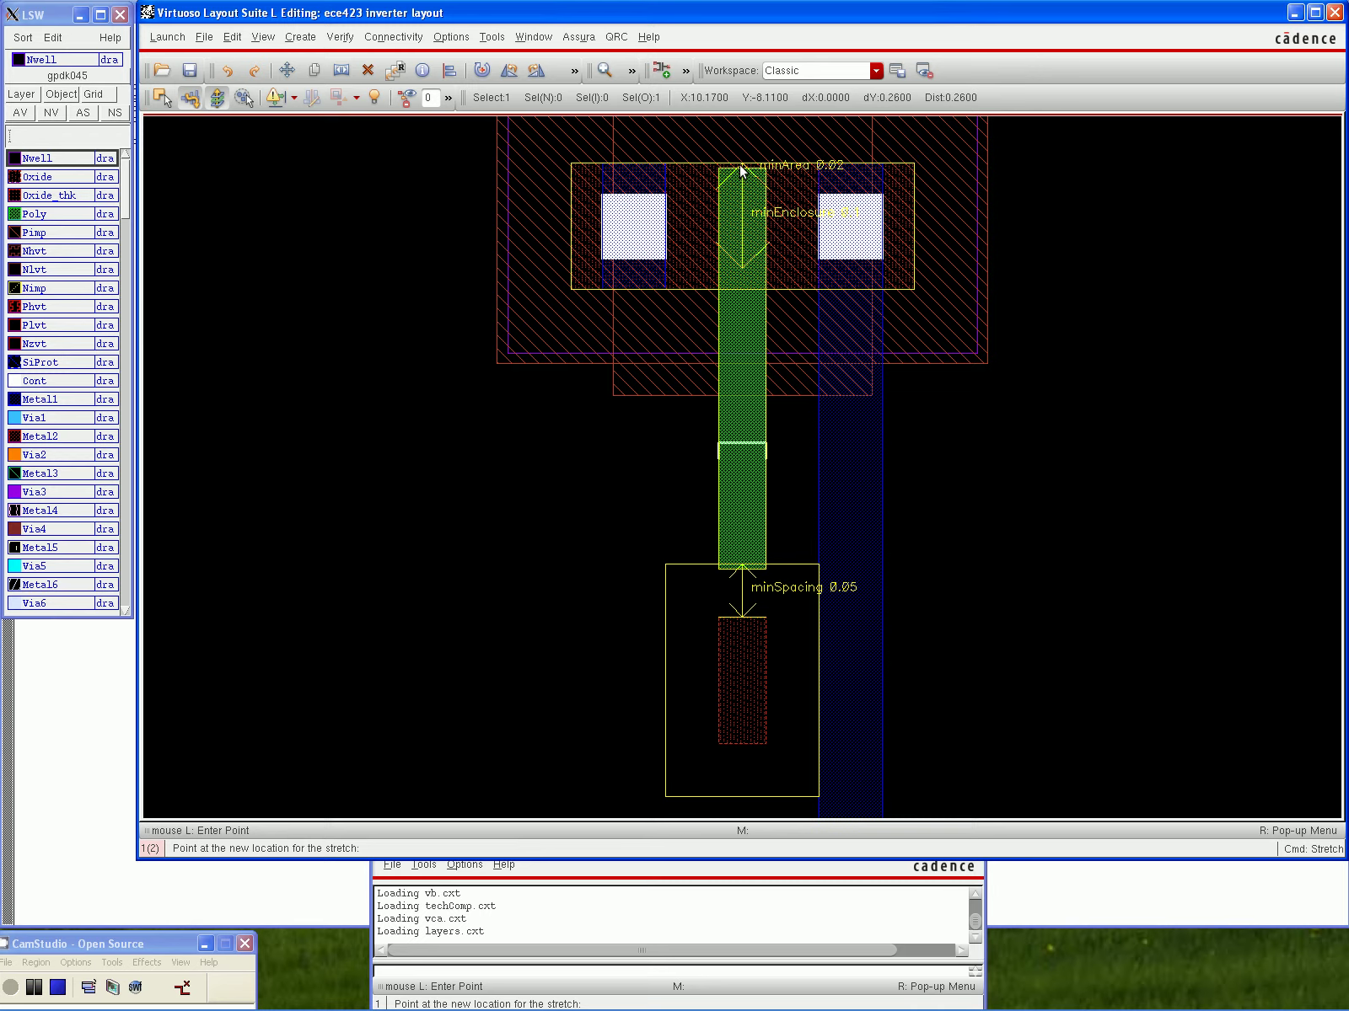
pyautogui.click(736, 166)
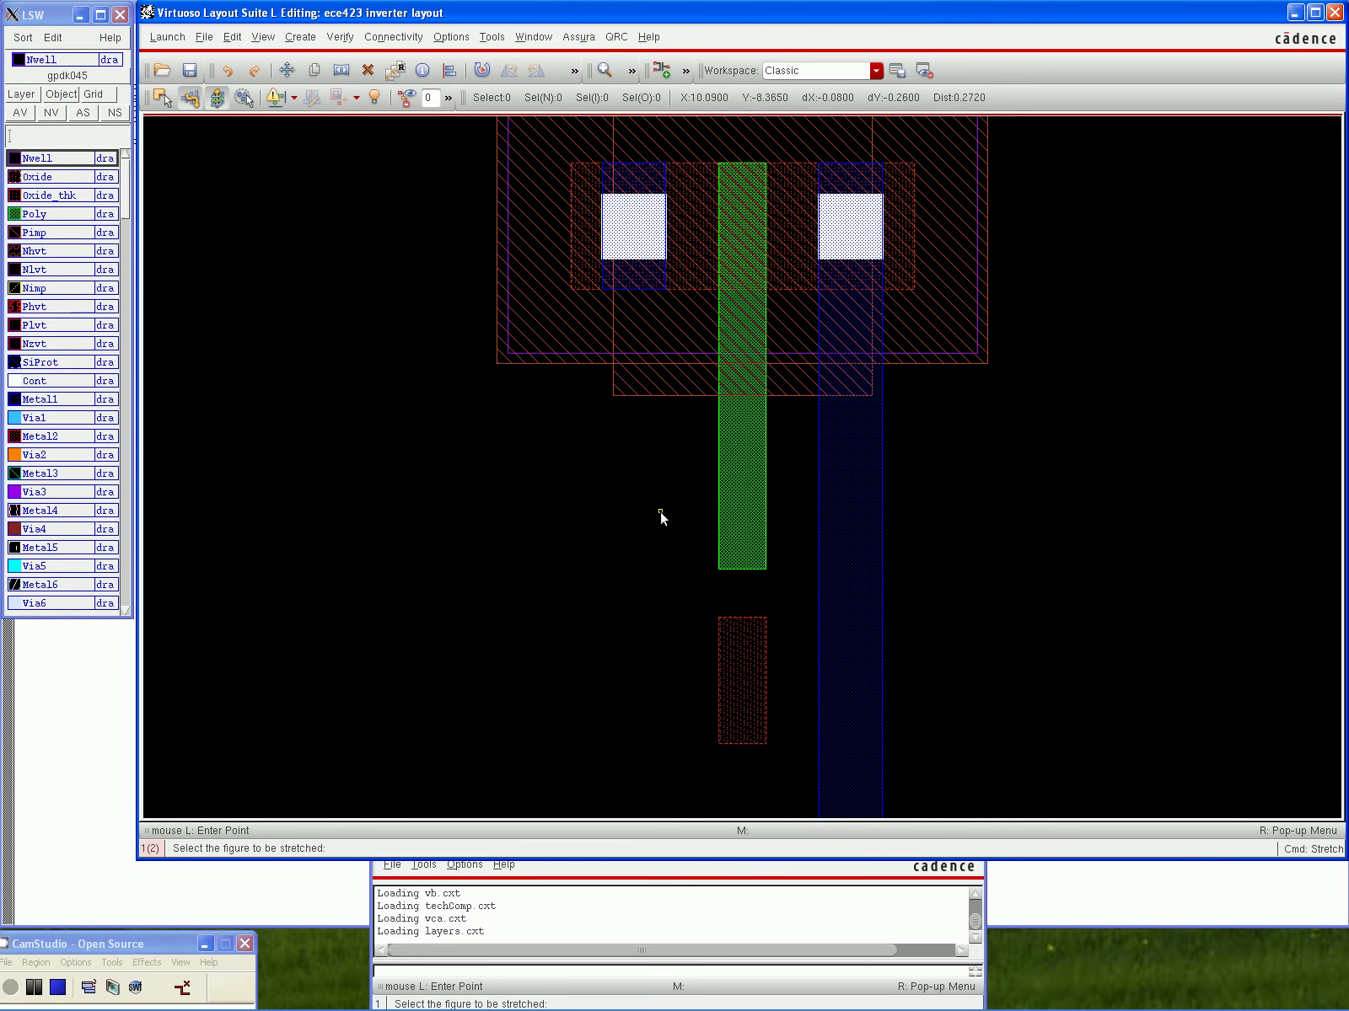
pyautogui.press('Escape')
# Delete the leftover oxide rectangle lying below the pmos poly strip
pyautogui.press('s')
pyautogui.press('Escape')
pyautogui.press('d')
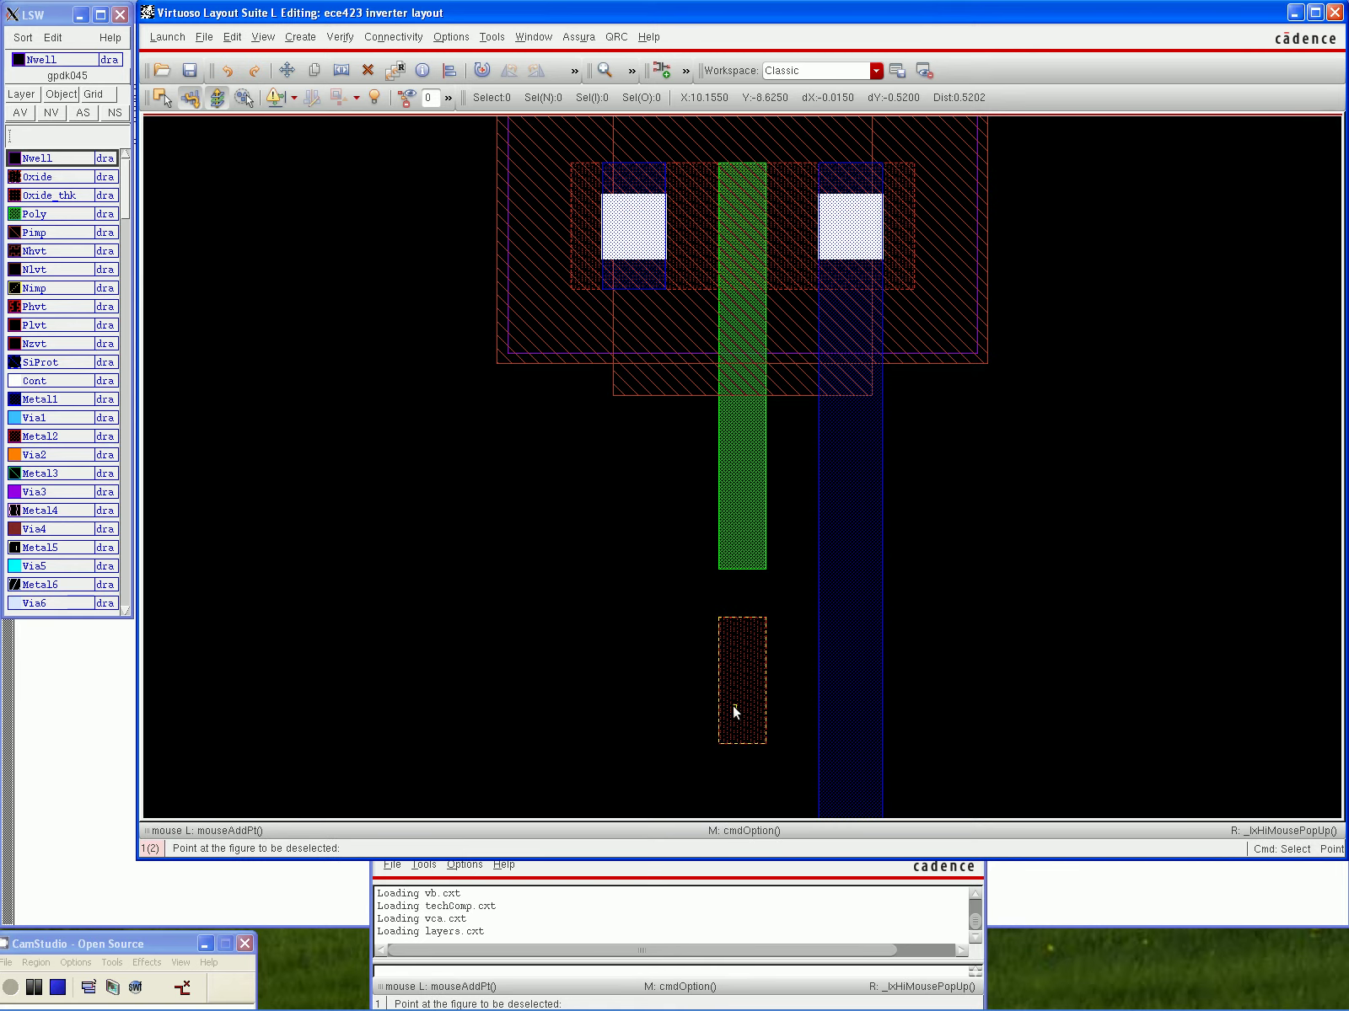
pyautogui.press('Escape')
pyautogui.click(733, 706)
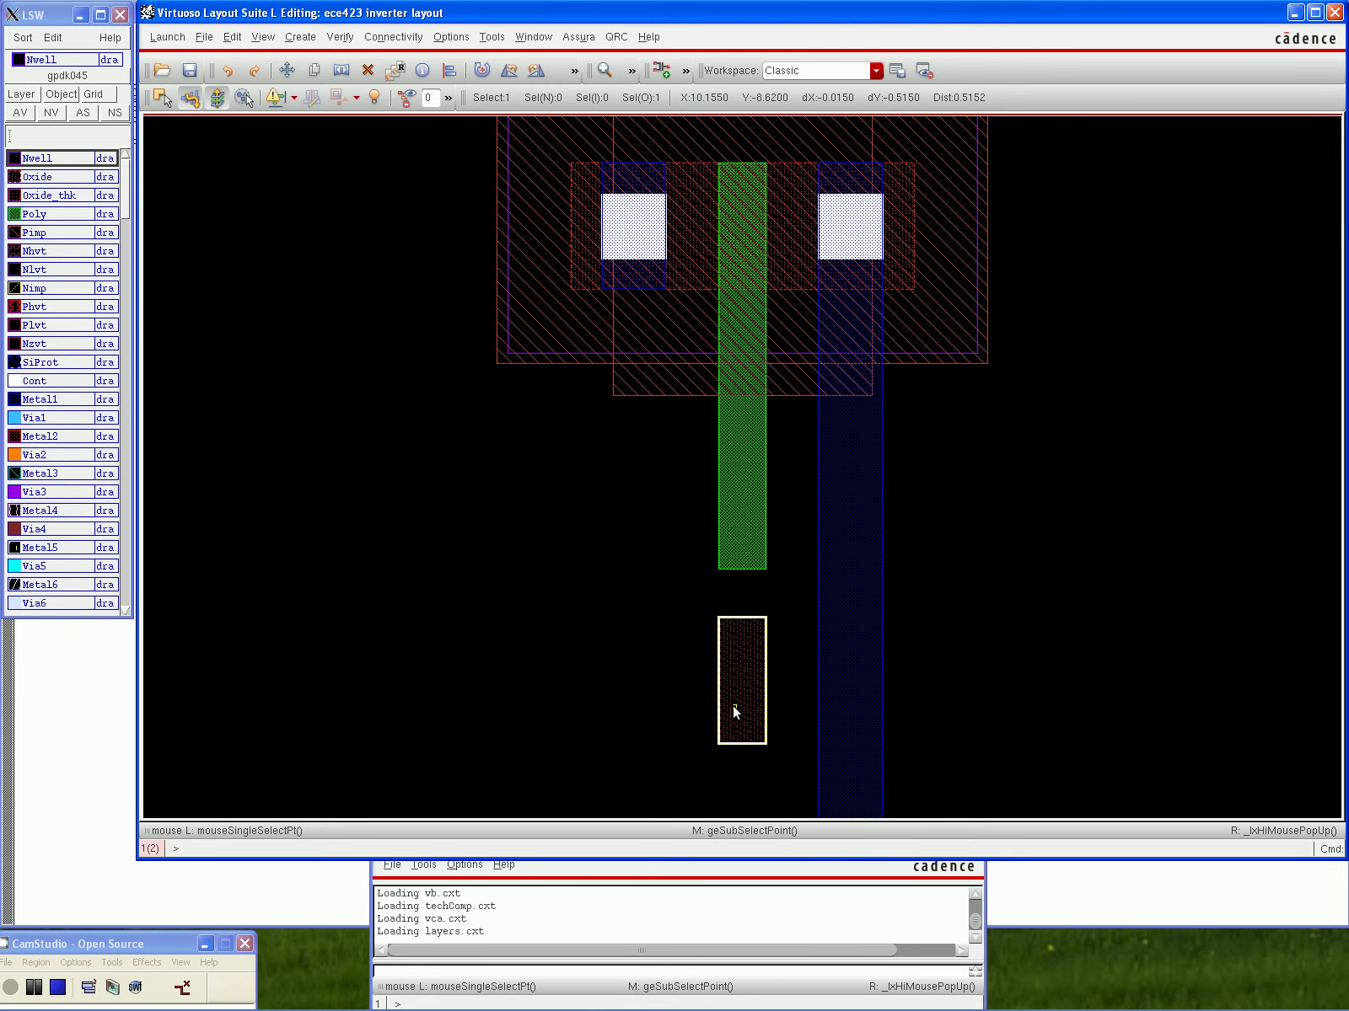
pyautogui.press('d')
pyautogui.click(733, 706)
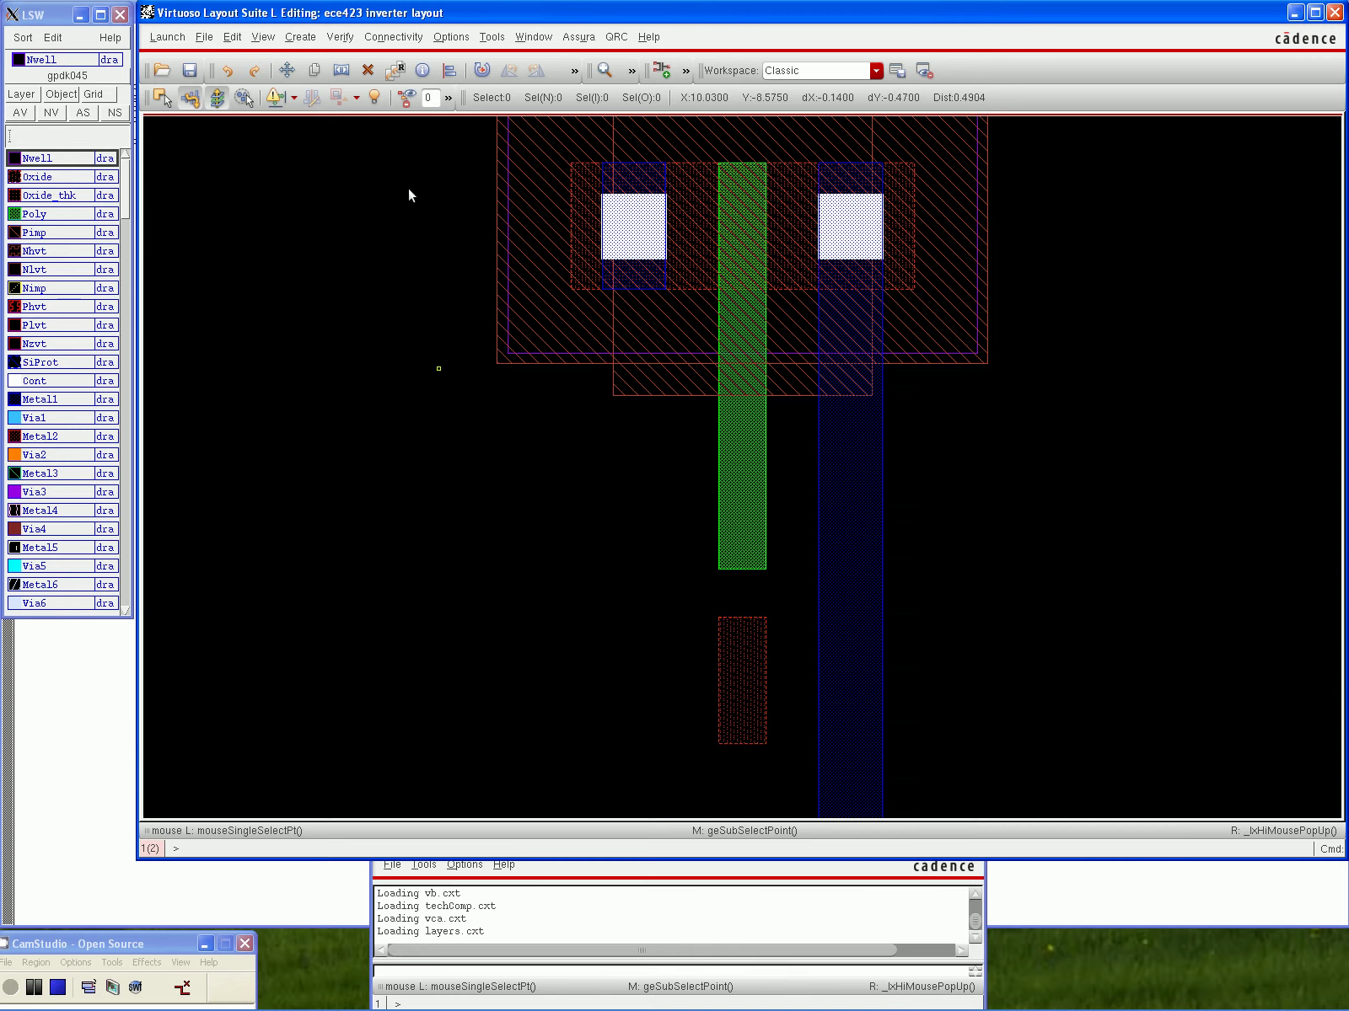
pyautogui.click(368, 72)
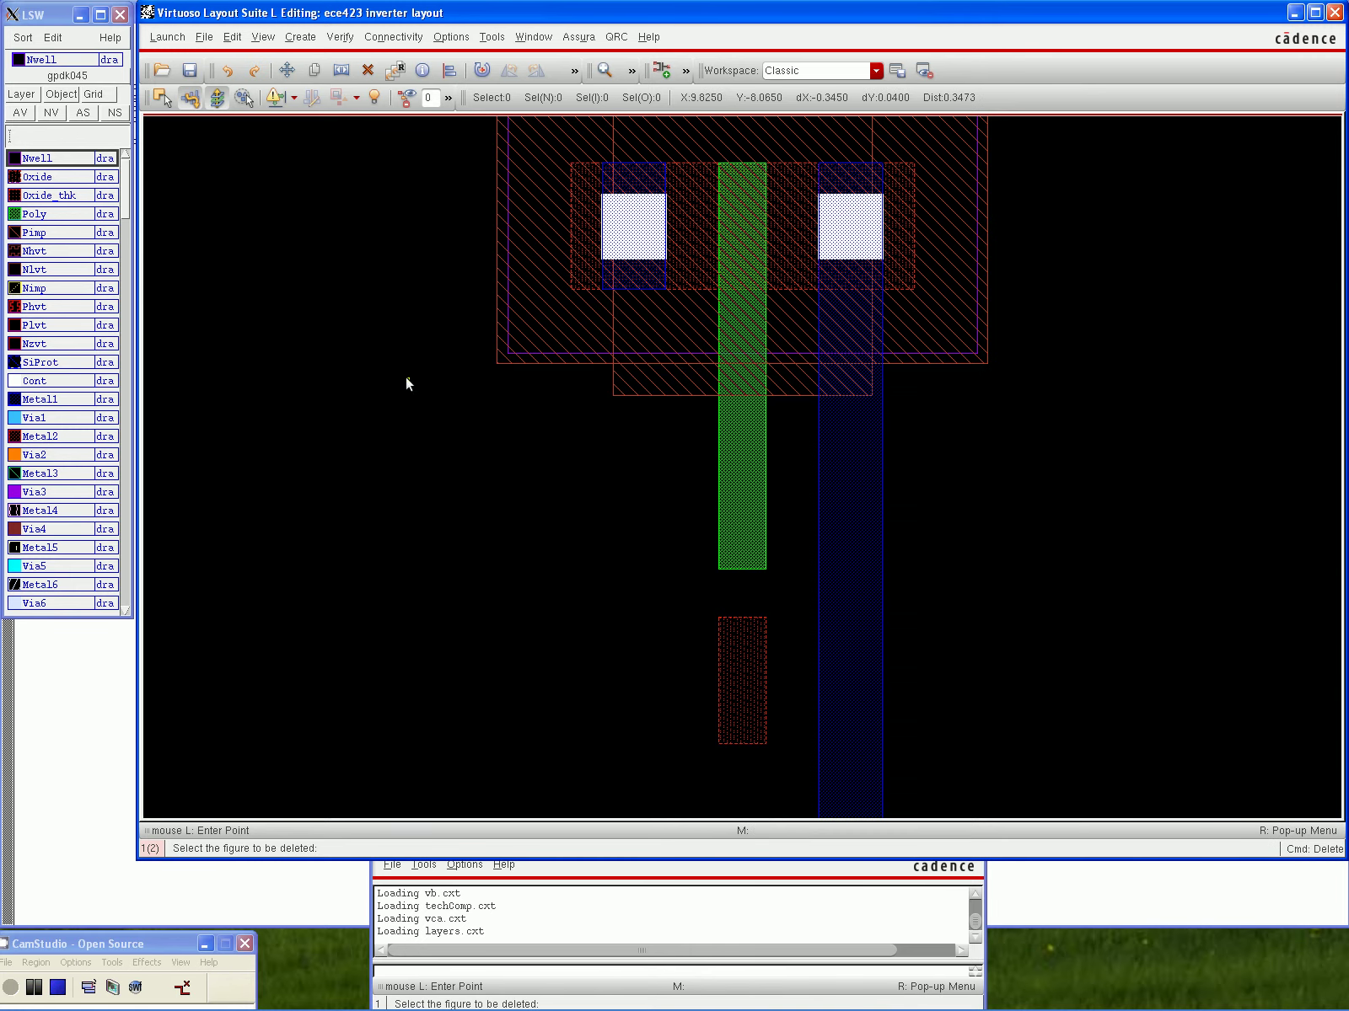
pyautogui.click(722, 664)
# Stretch the lower edge of the pmos poly strip down to just above the nmos, at about Y -9.68
pyautogui.scroll(-1, 674, 645)
pyautogui.press('s')
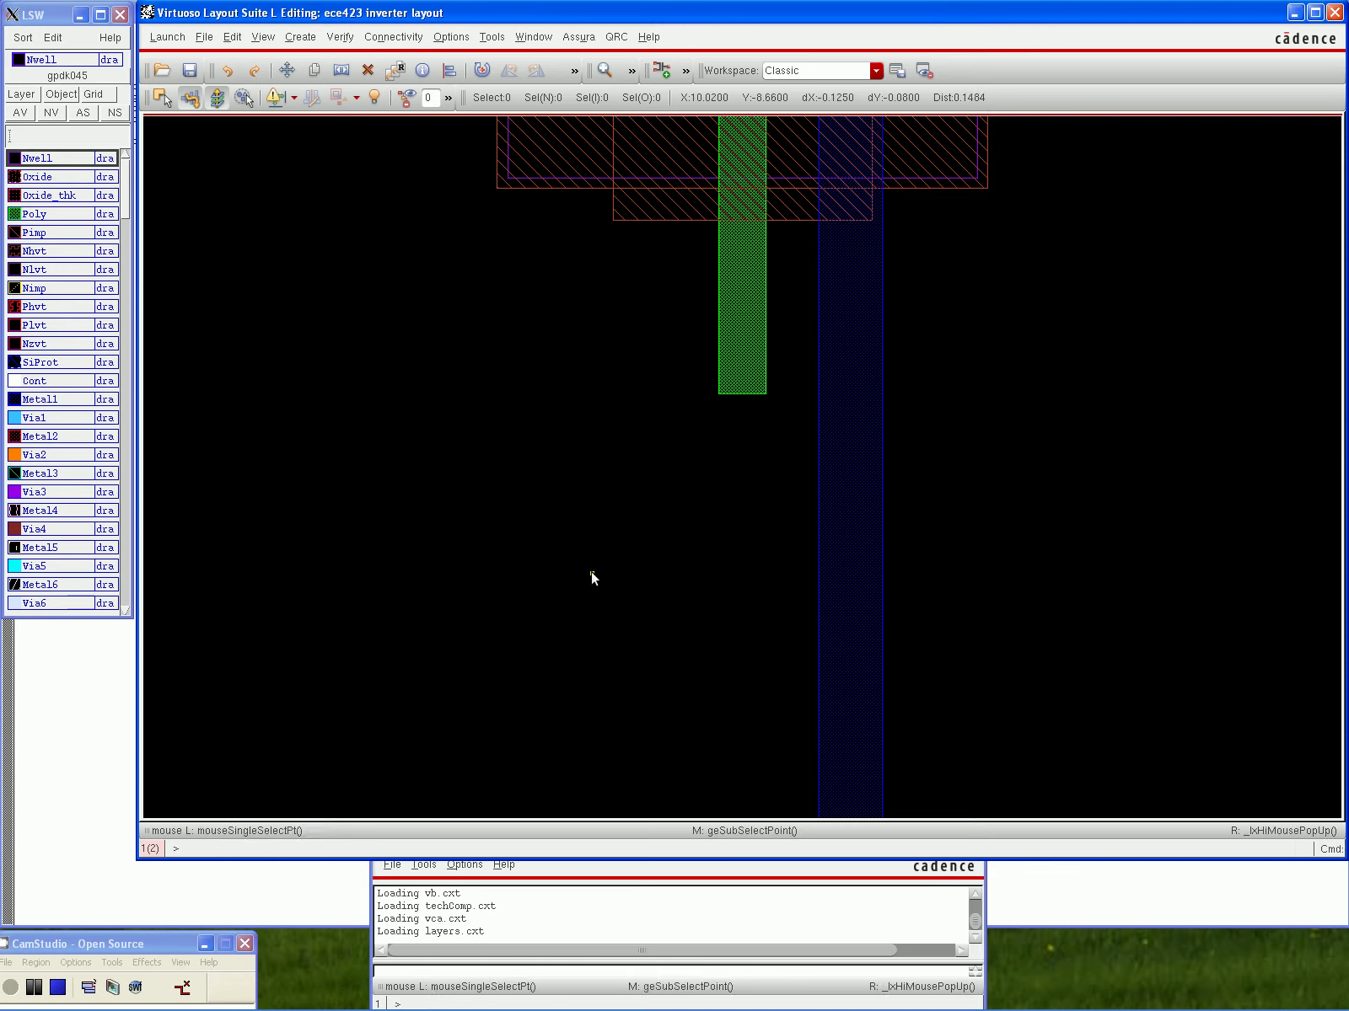
pyautogui.click(735, 394)
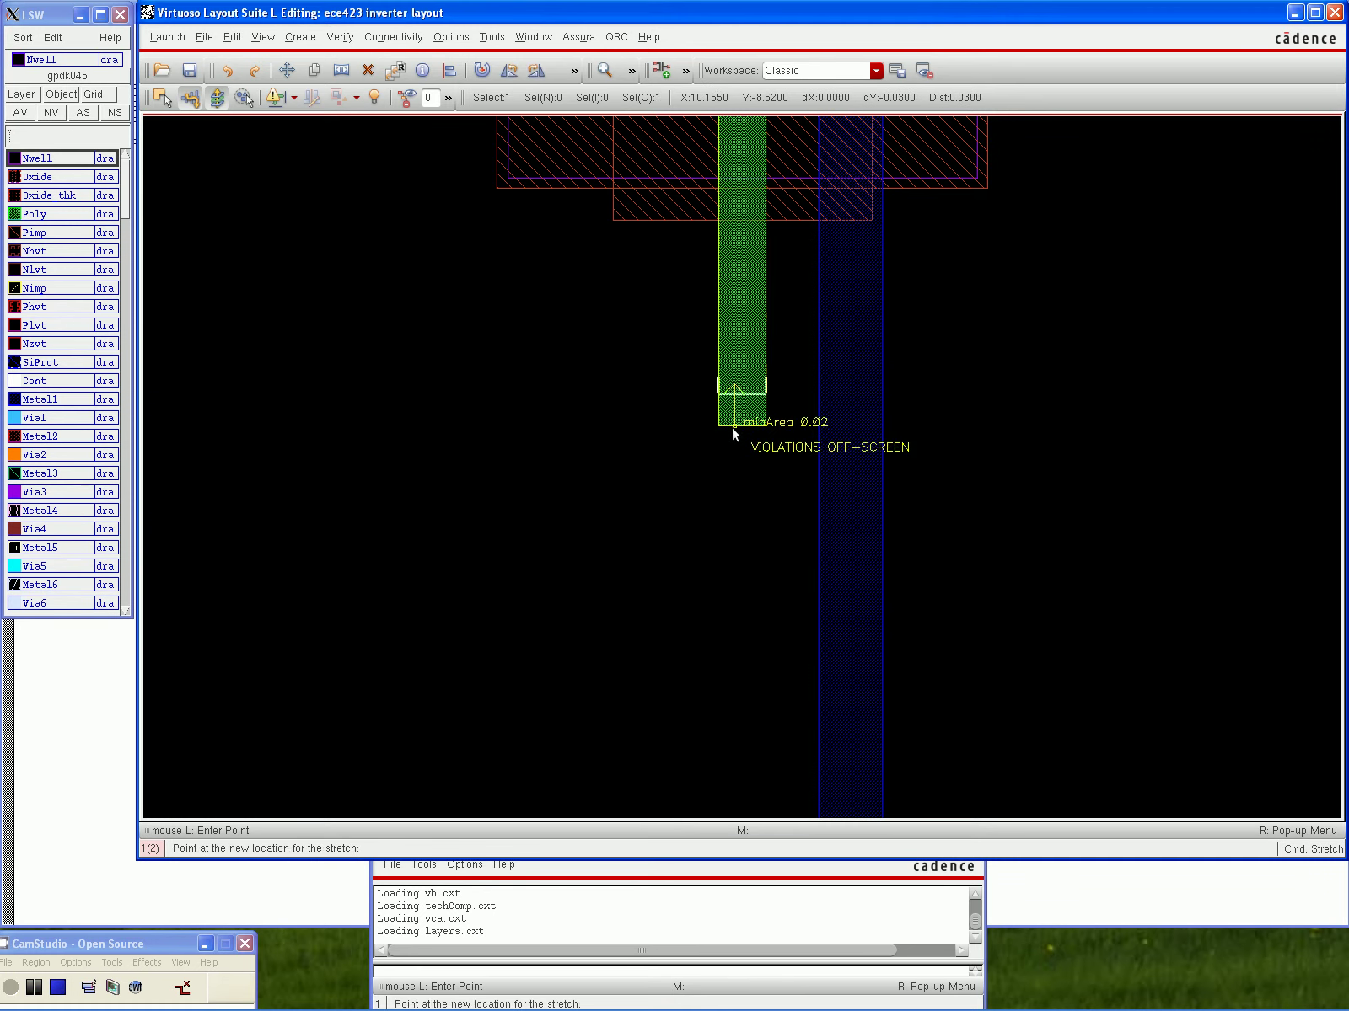
pyautogui.scroll(-3, 728, 482)
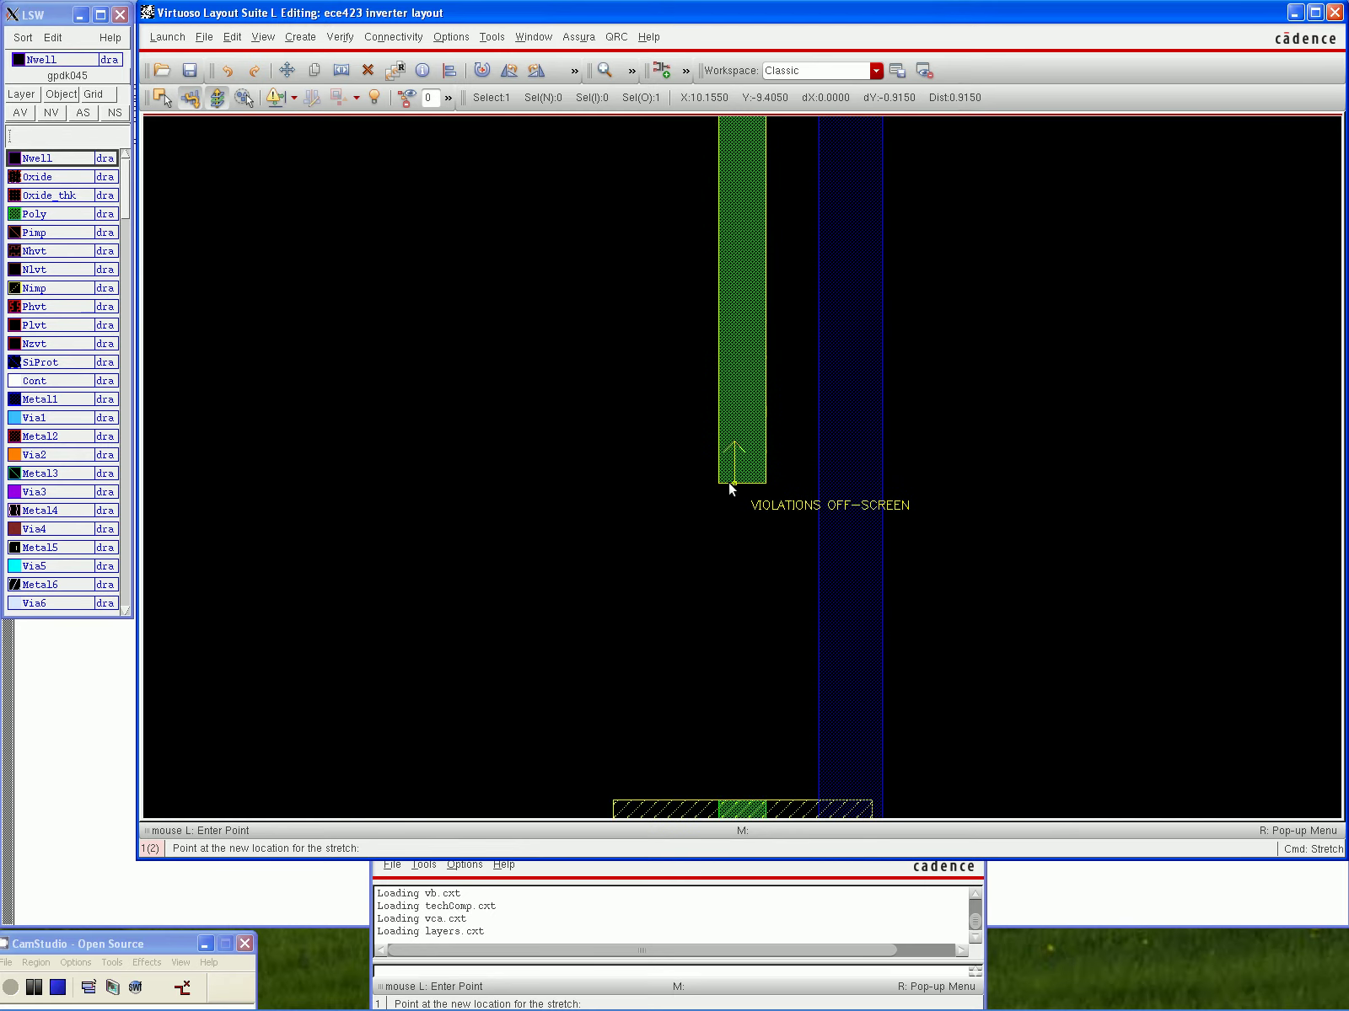
pyautogui.click(729, 424)
pyautogui.press('Escape')
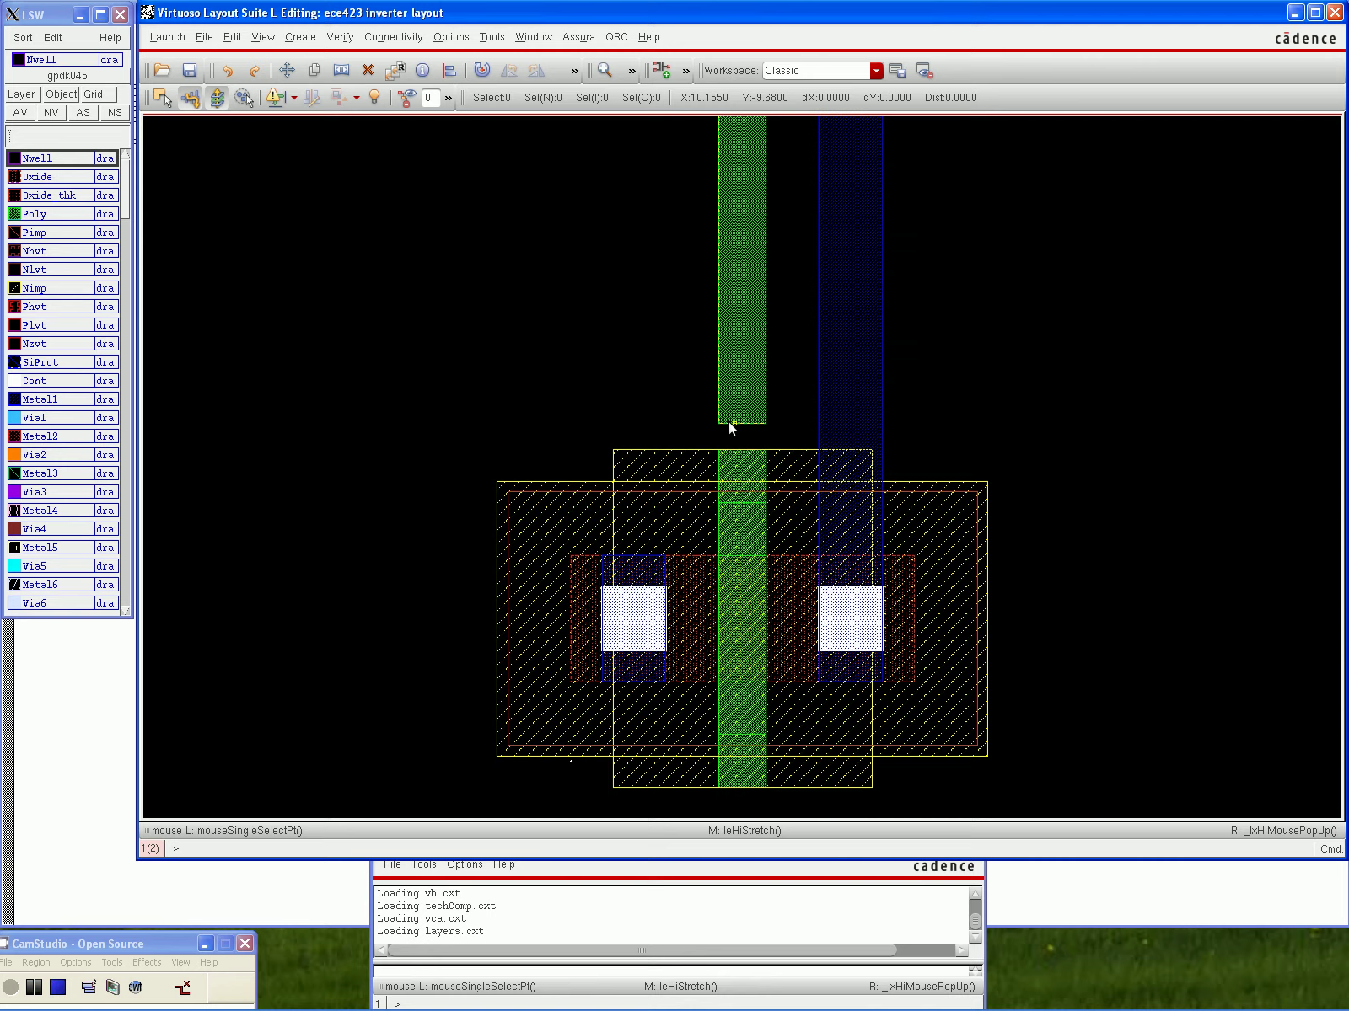
# Delete all the nmos gate's poly segments and the oxide piece beneath the middle segment
pyautogui.click(735, 470)
pyautogui.press('Delete')
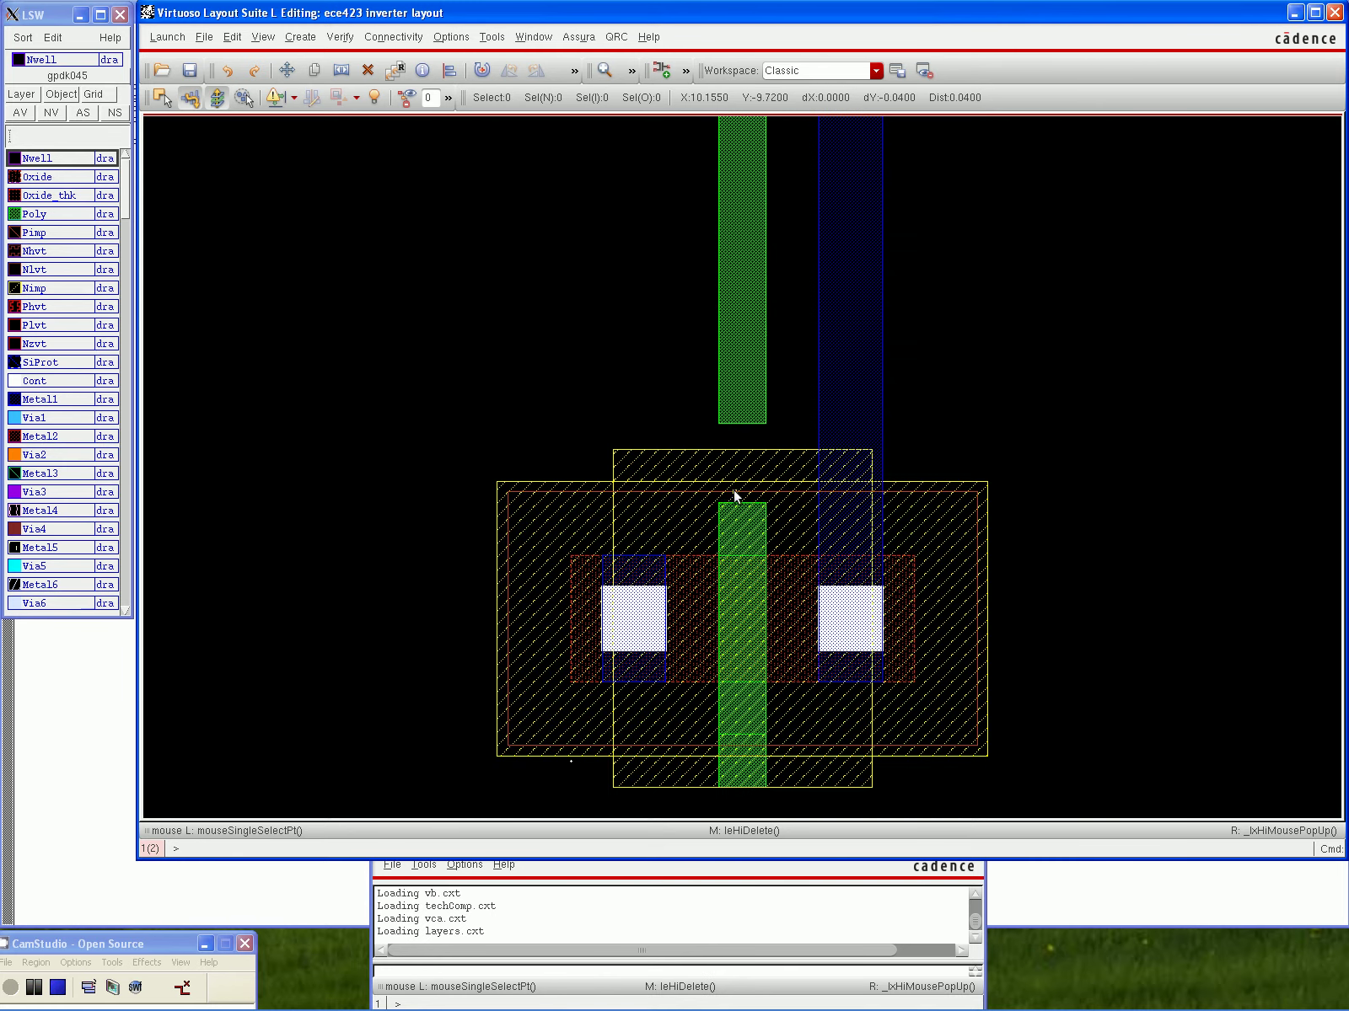
pyautogui.click(734, 519)
pyautogui.press('Delete')
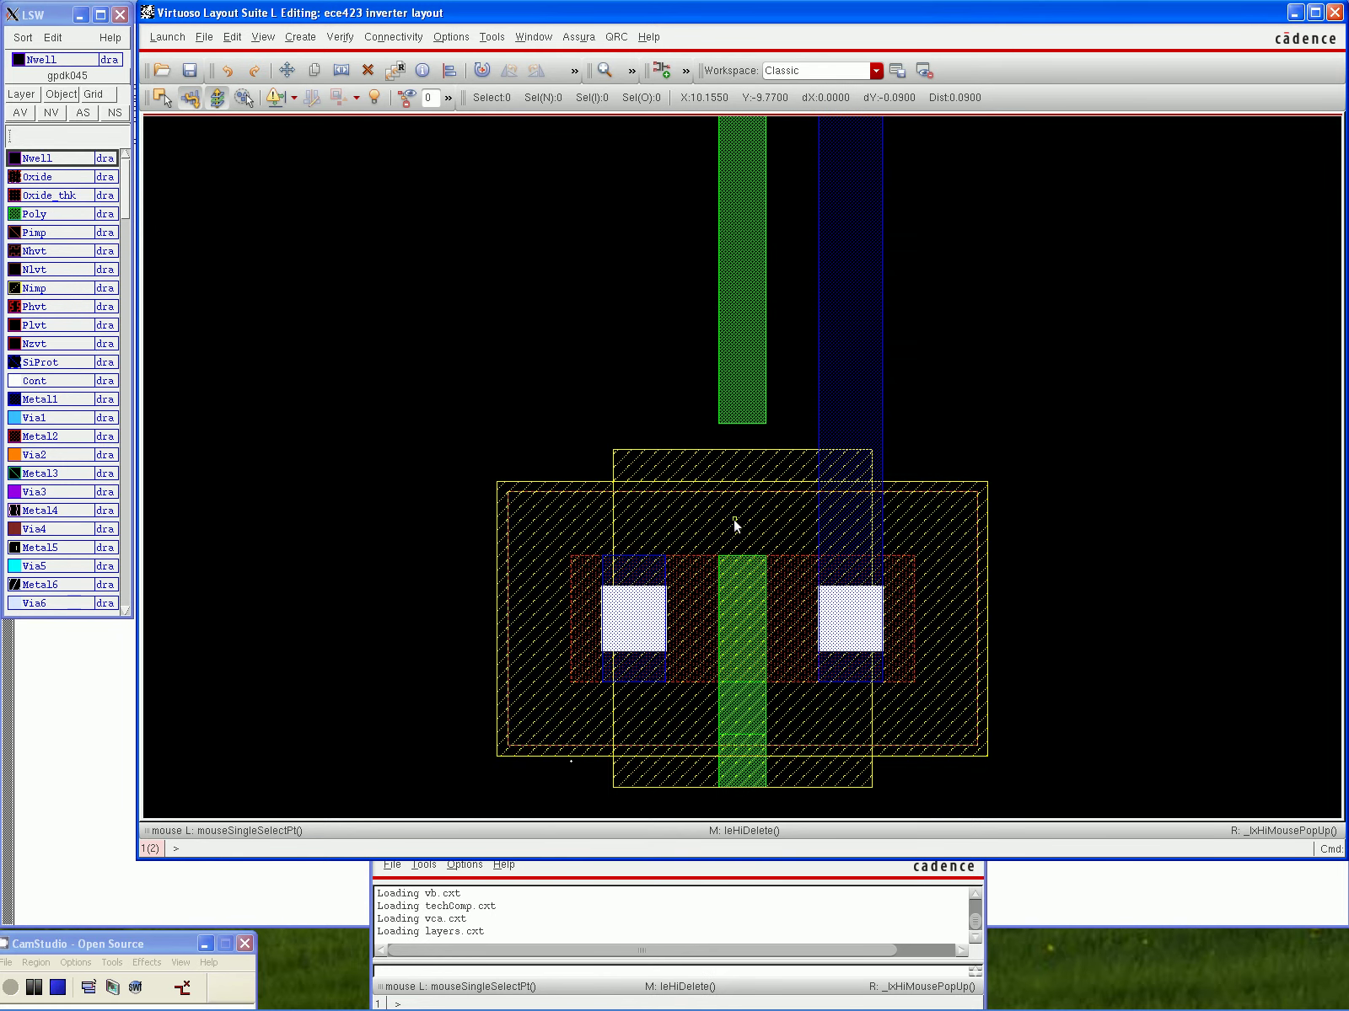
pyautogui.click(737, 569)
pyautogui.press('Delete')
pyautogui.click(736, 569)
pyautogui.press('Delete')
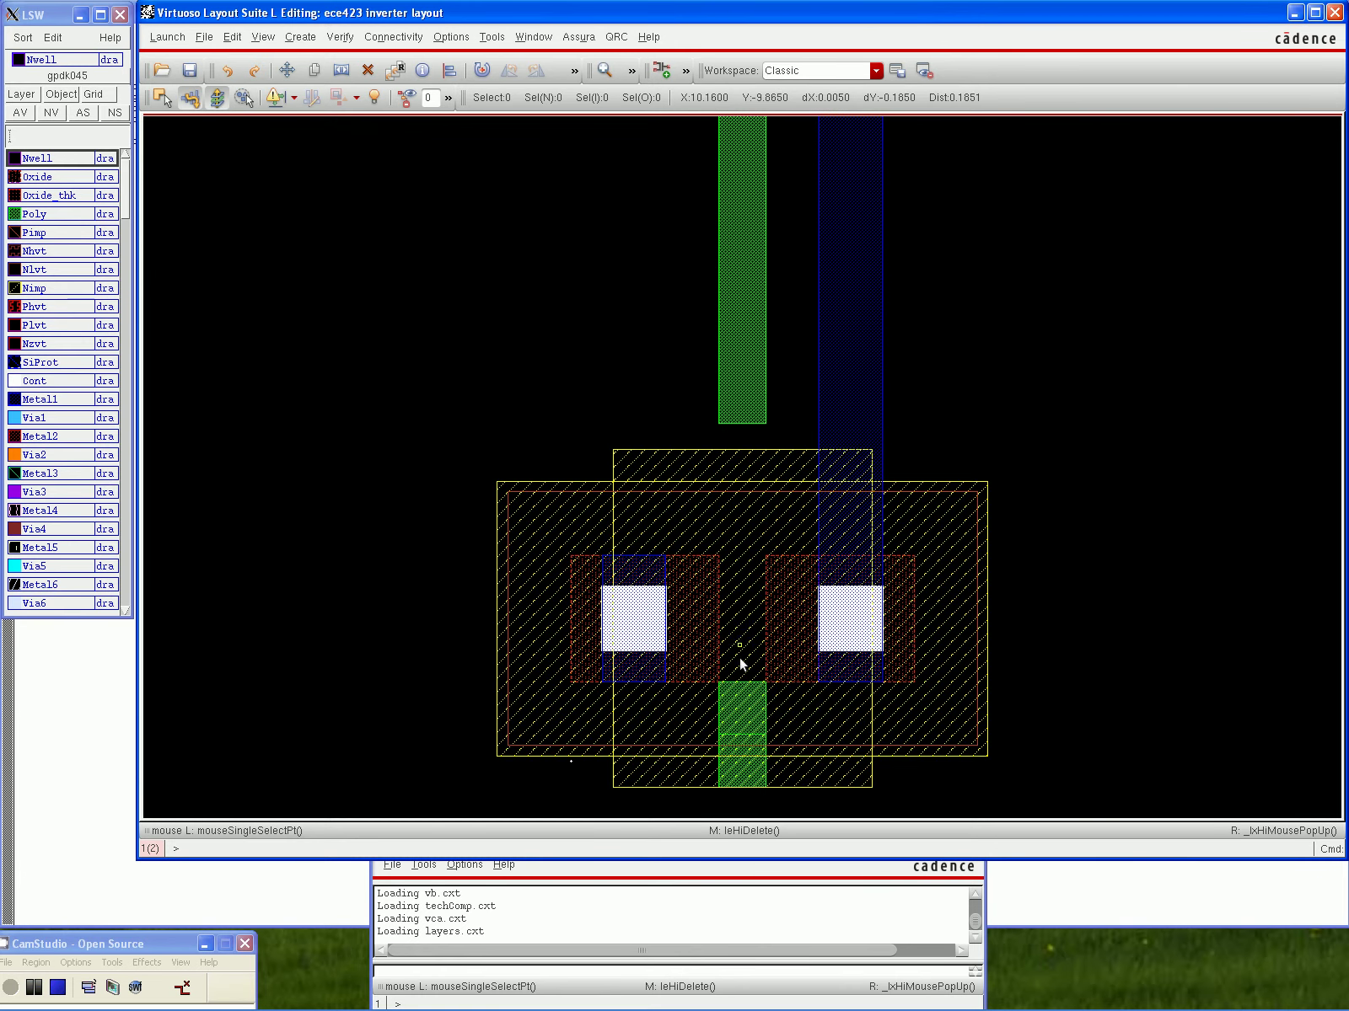
pyautogui.click(742, 700)
pyautogui.press('Delete')
pyautogui.click(747, 754)
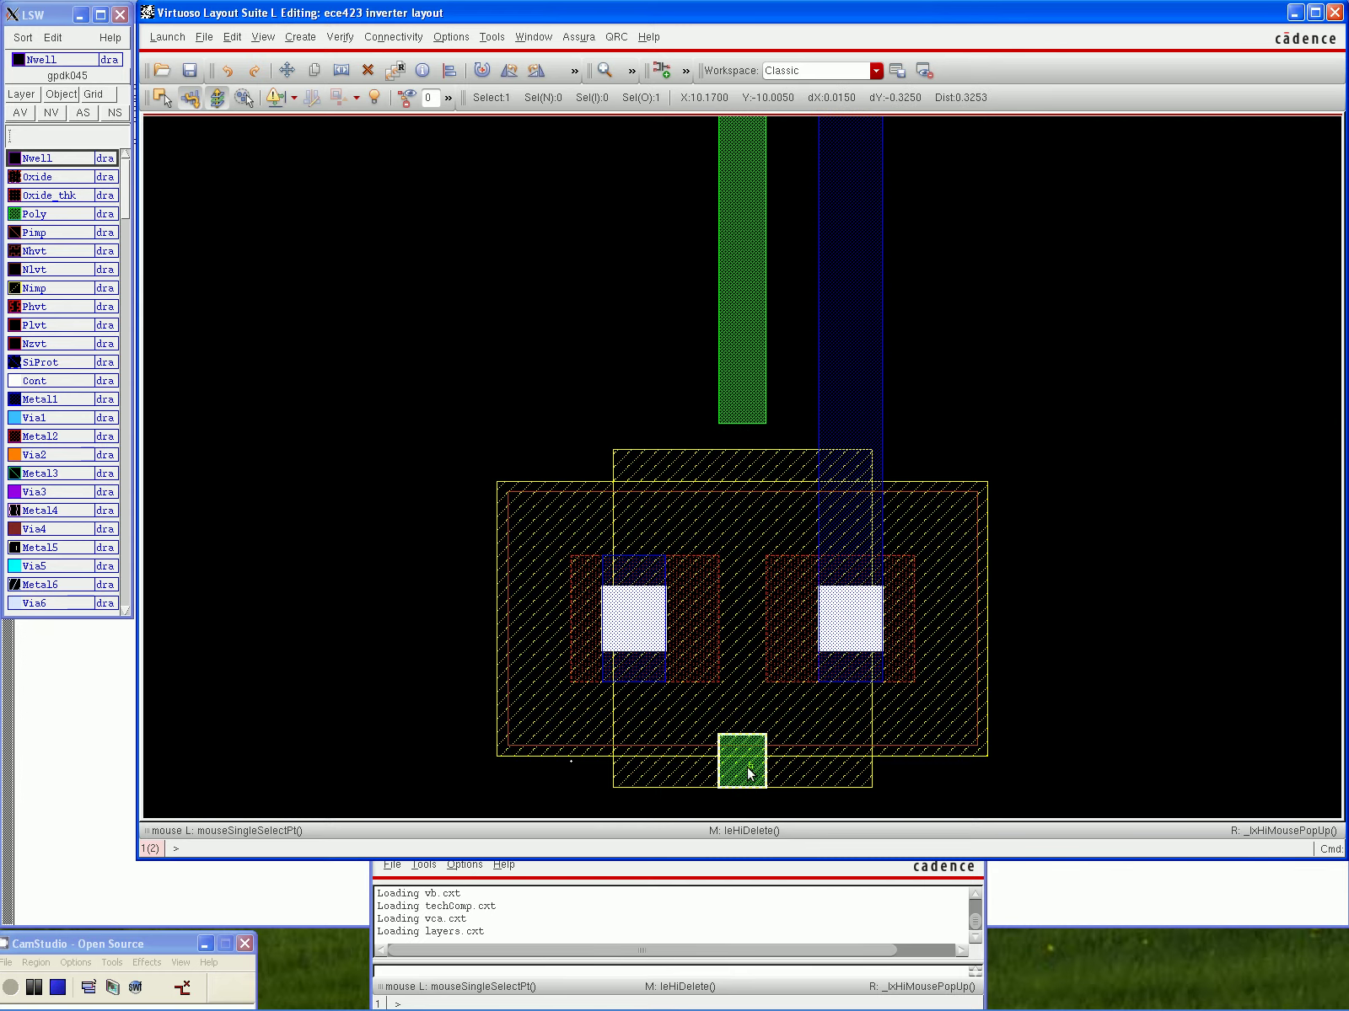
pyautogui.press('Delete')
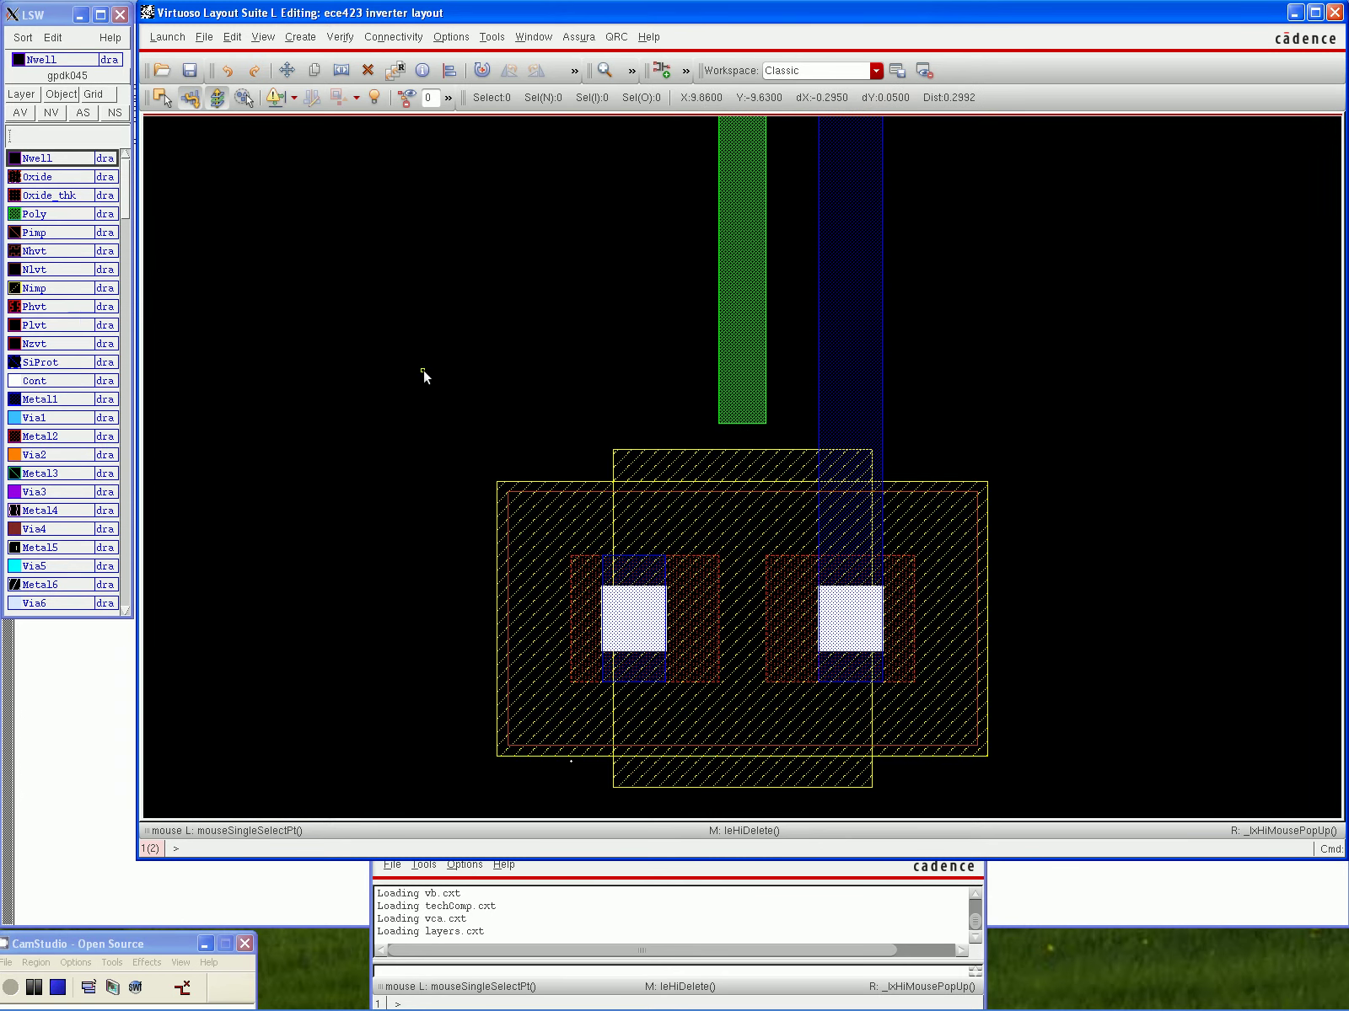
# Delete the nmos's left oxide piece and stretch the right piece leftward until it encloses the left contact by about 0.03
pyautogui.click(693, 604)
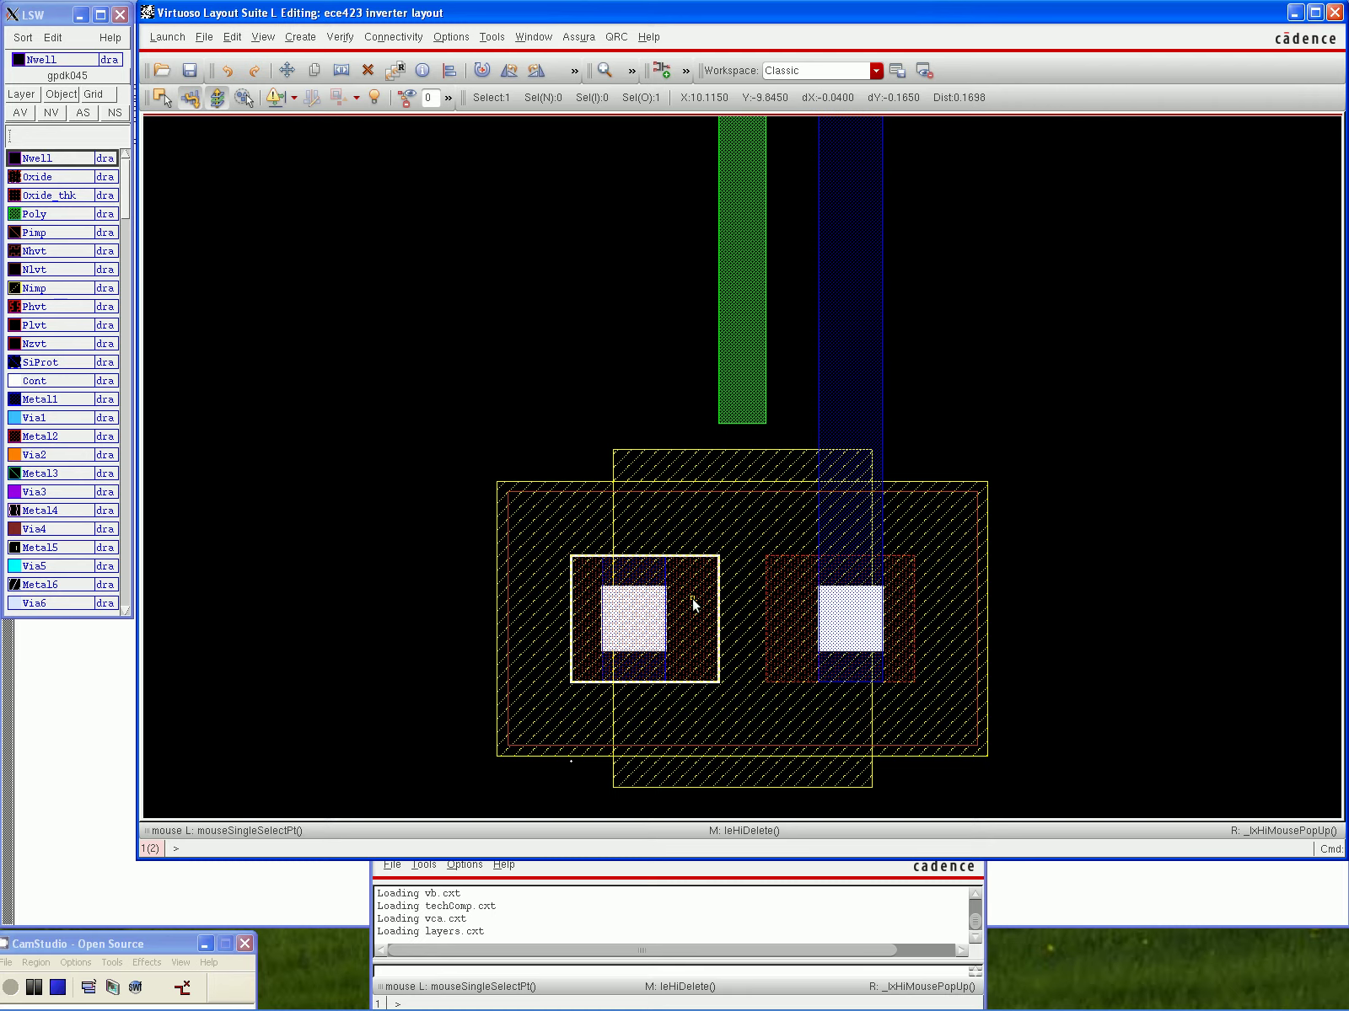
pyautogui.press('Delete')
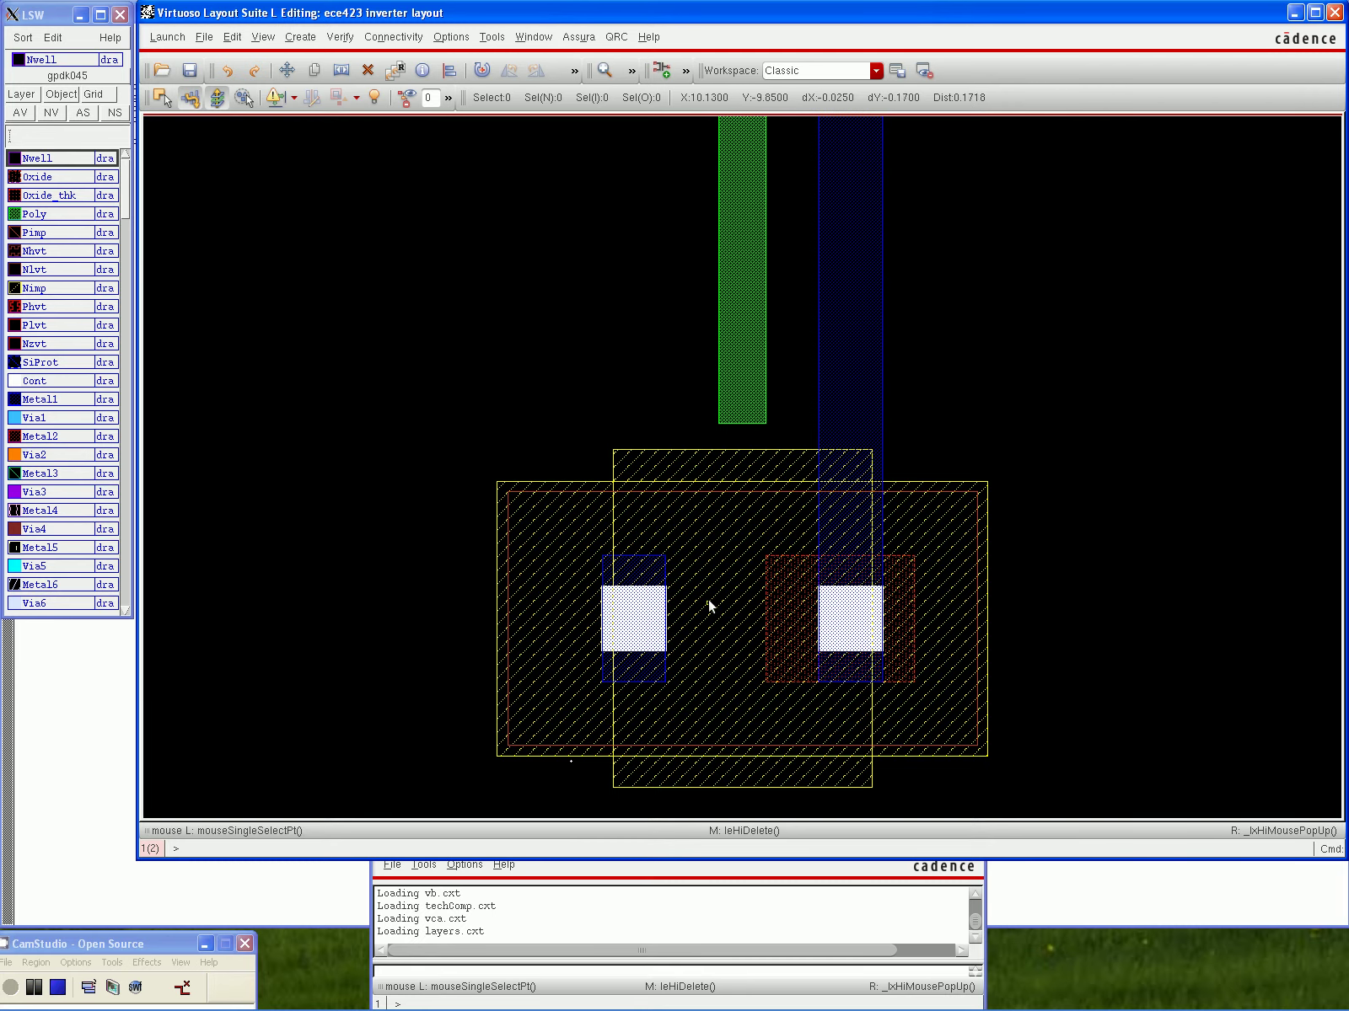
pyautogui.press('s')
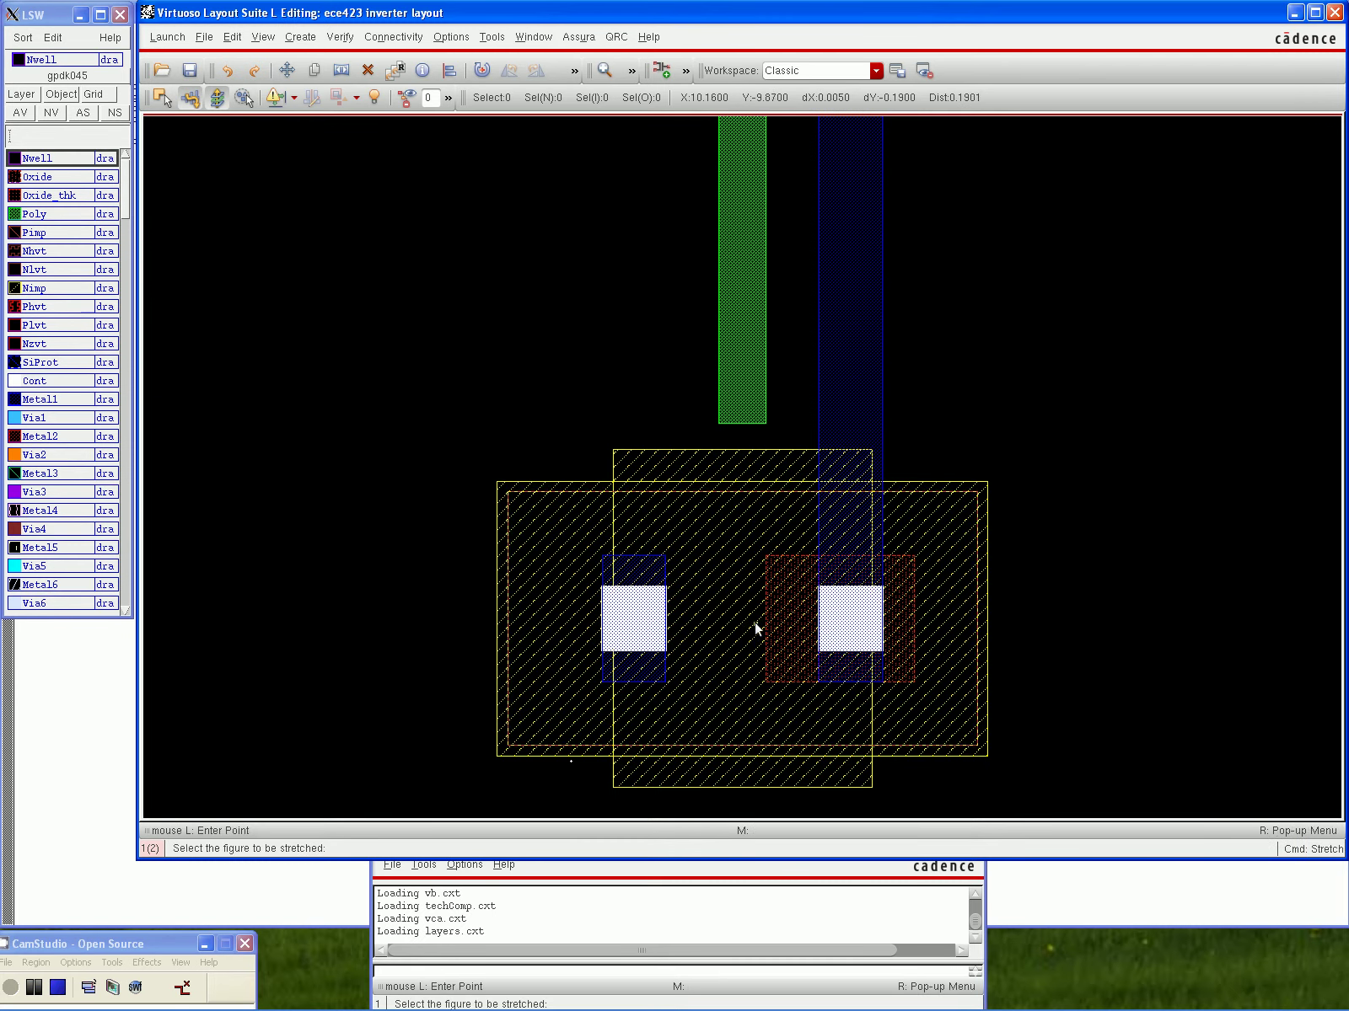
pyautogui.click(766, 618)
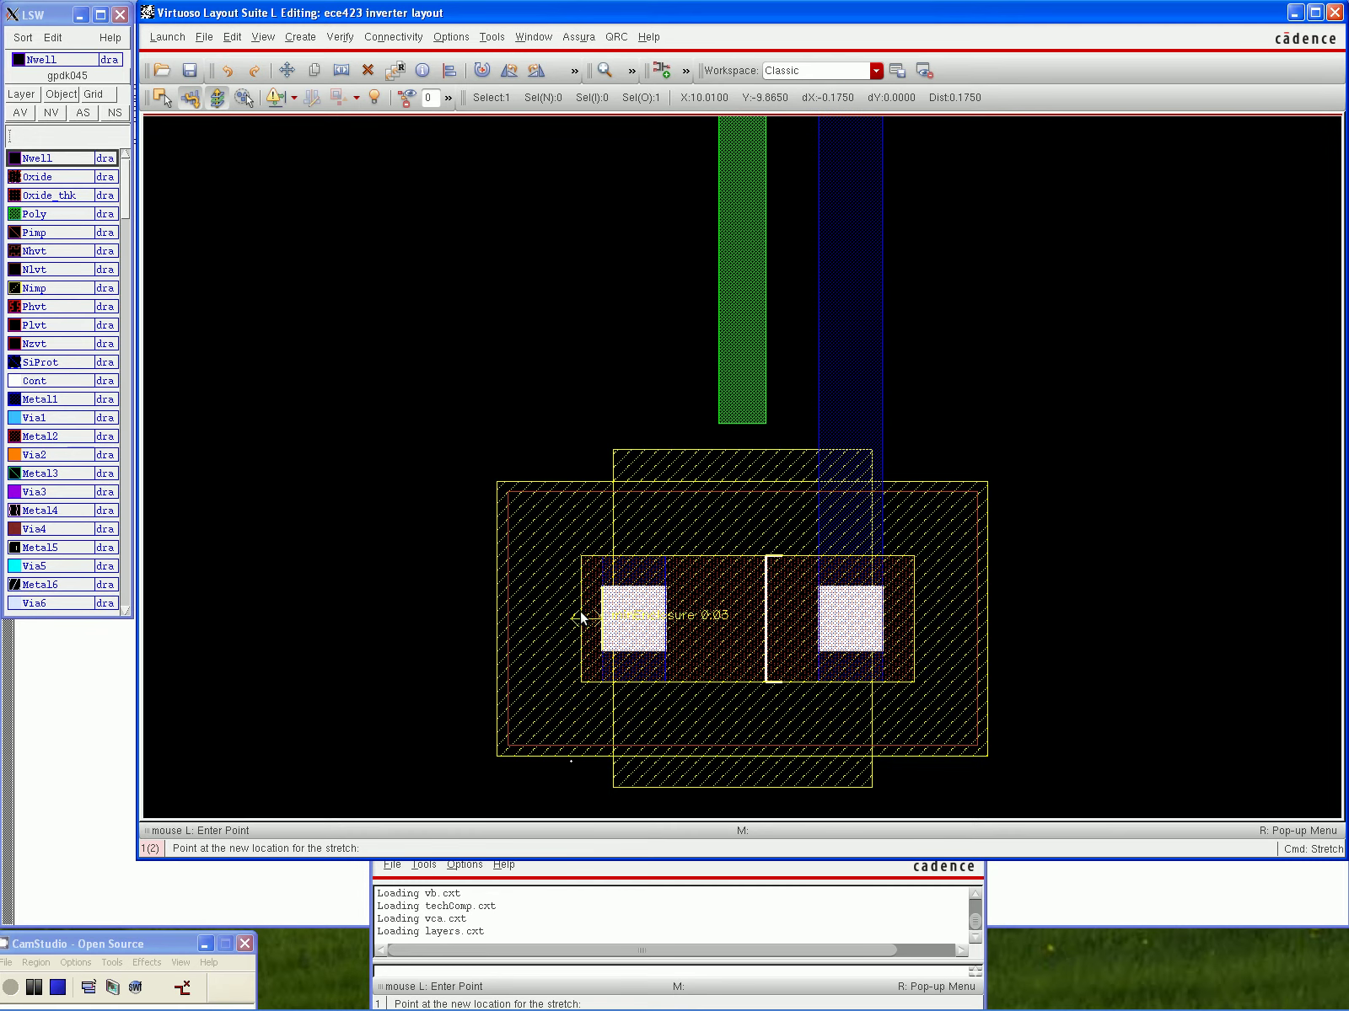
pyautogui.click(571, 609)
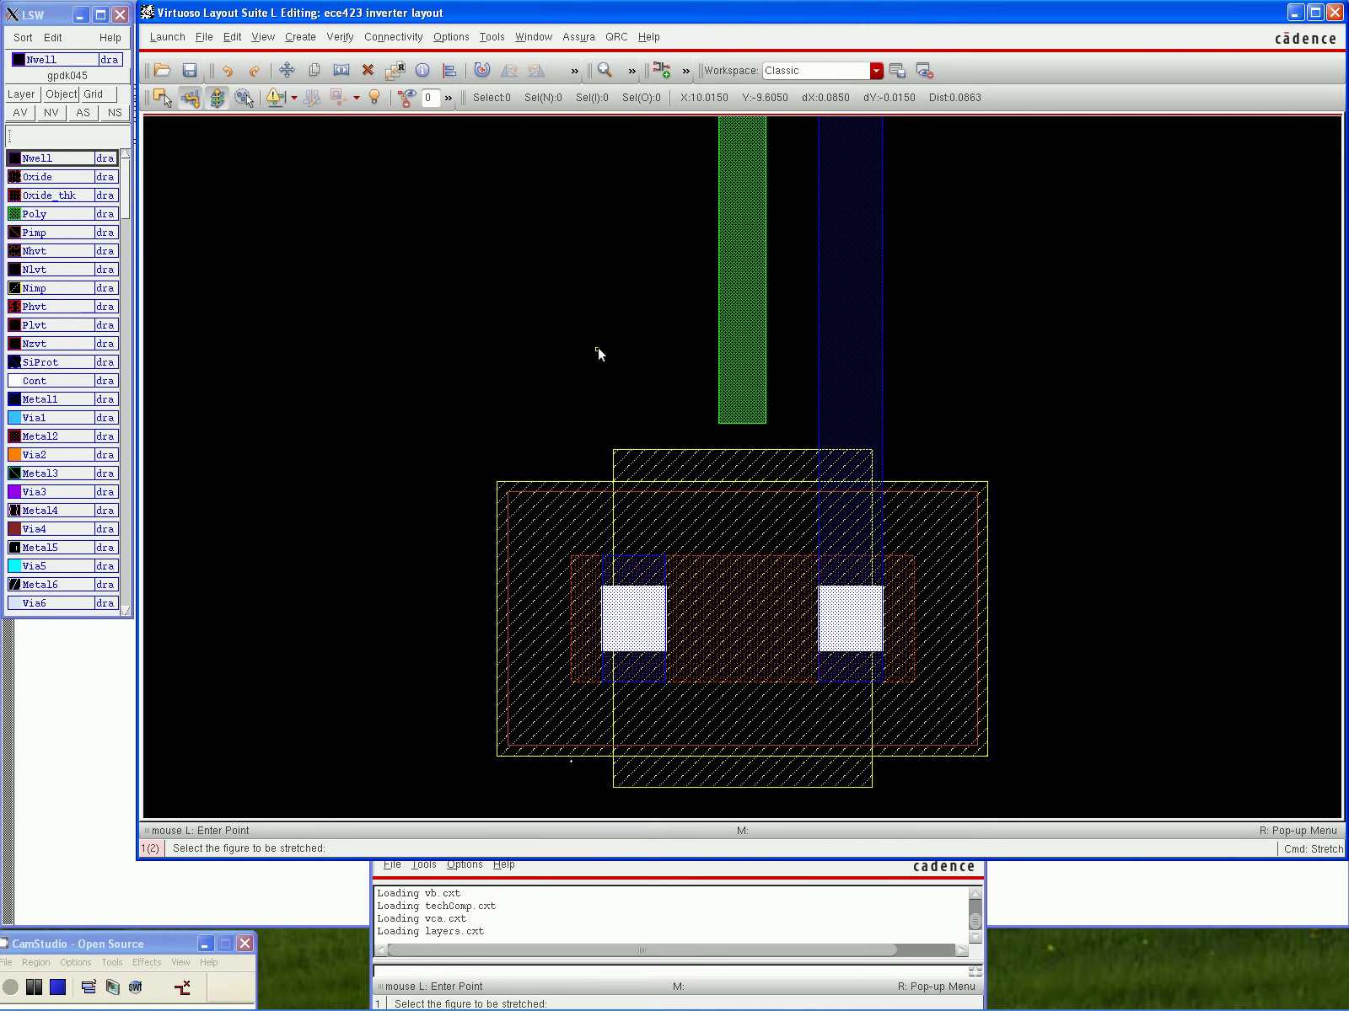
# Stretch the lower edge of the poly strip down through the nmos to the implant's lower edge, at about Y -10.025
pyautogui.click(740, 419)
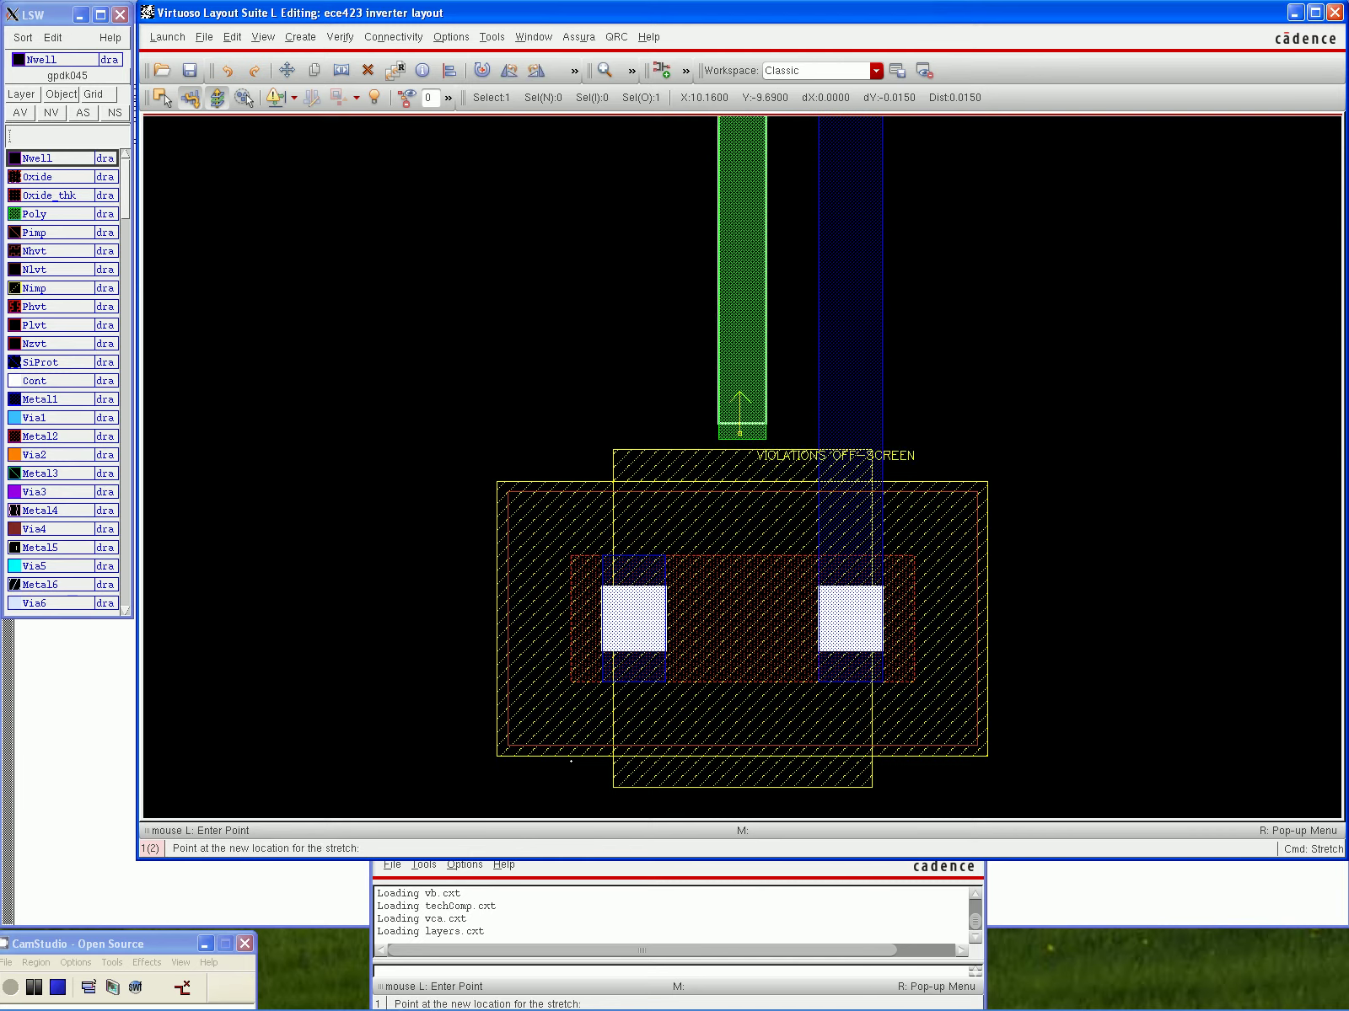
pyautogui.press('Escape')
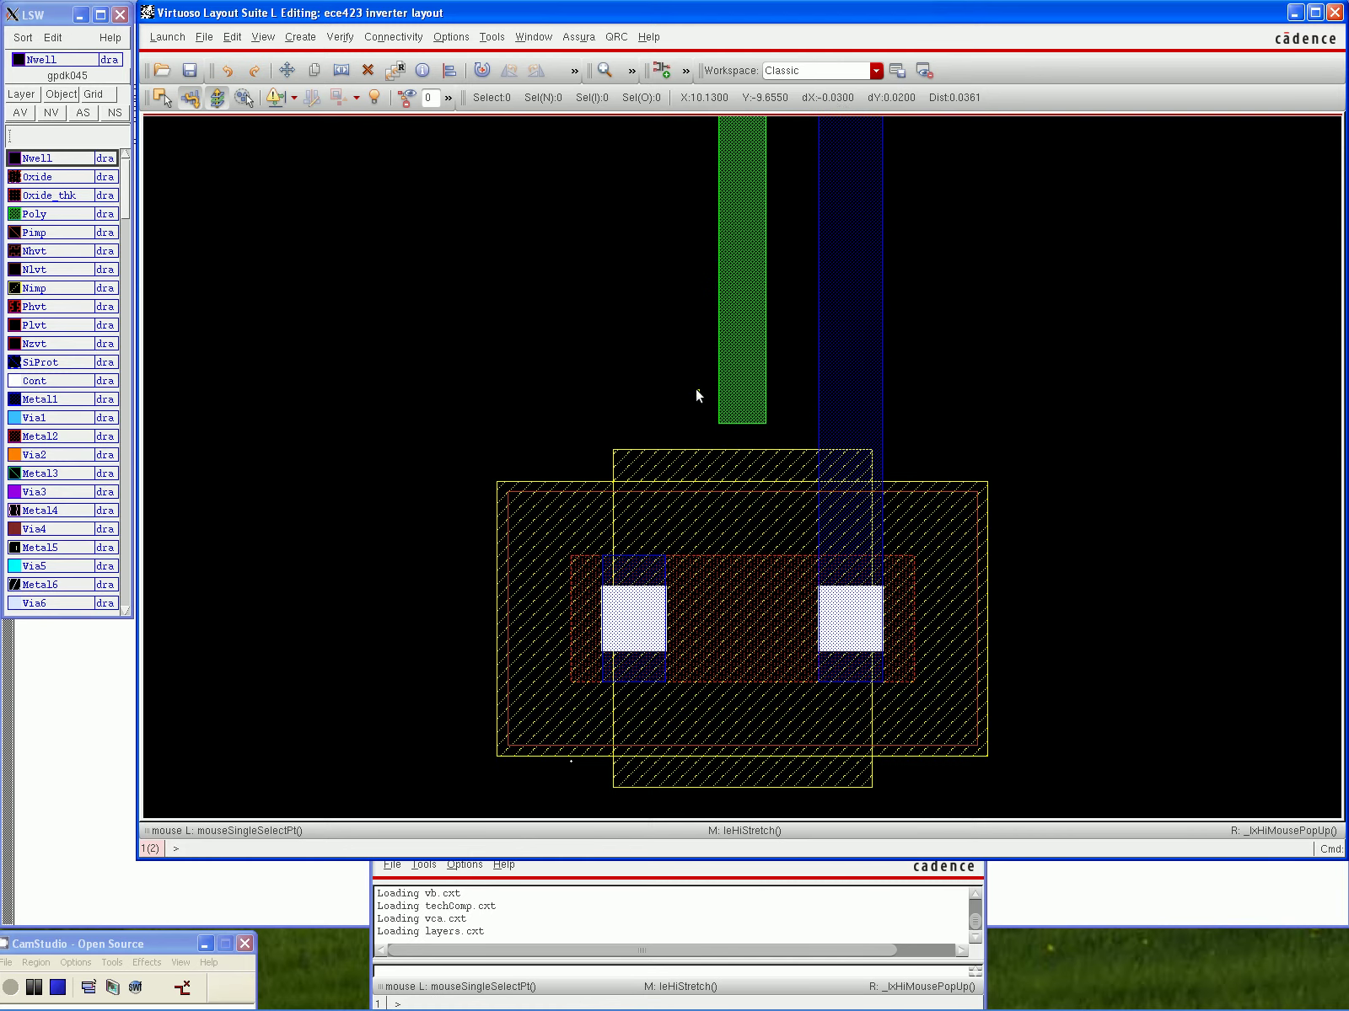
pyautogui.press('s')
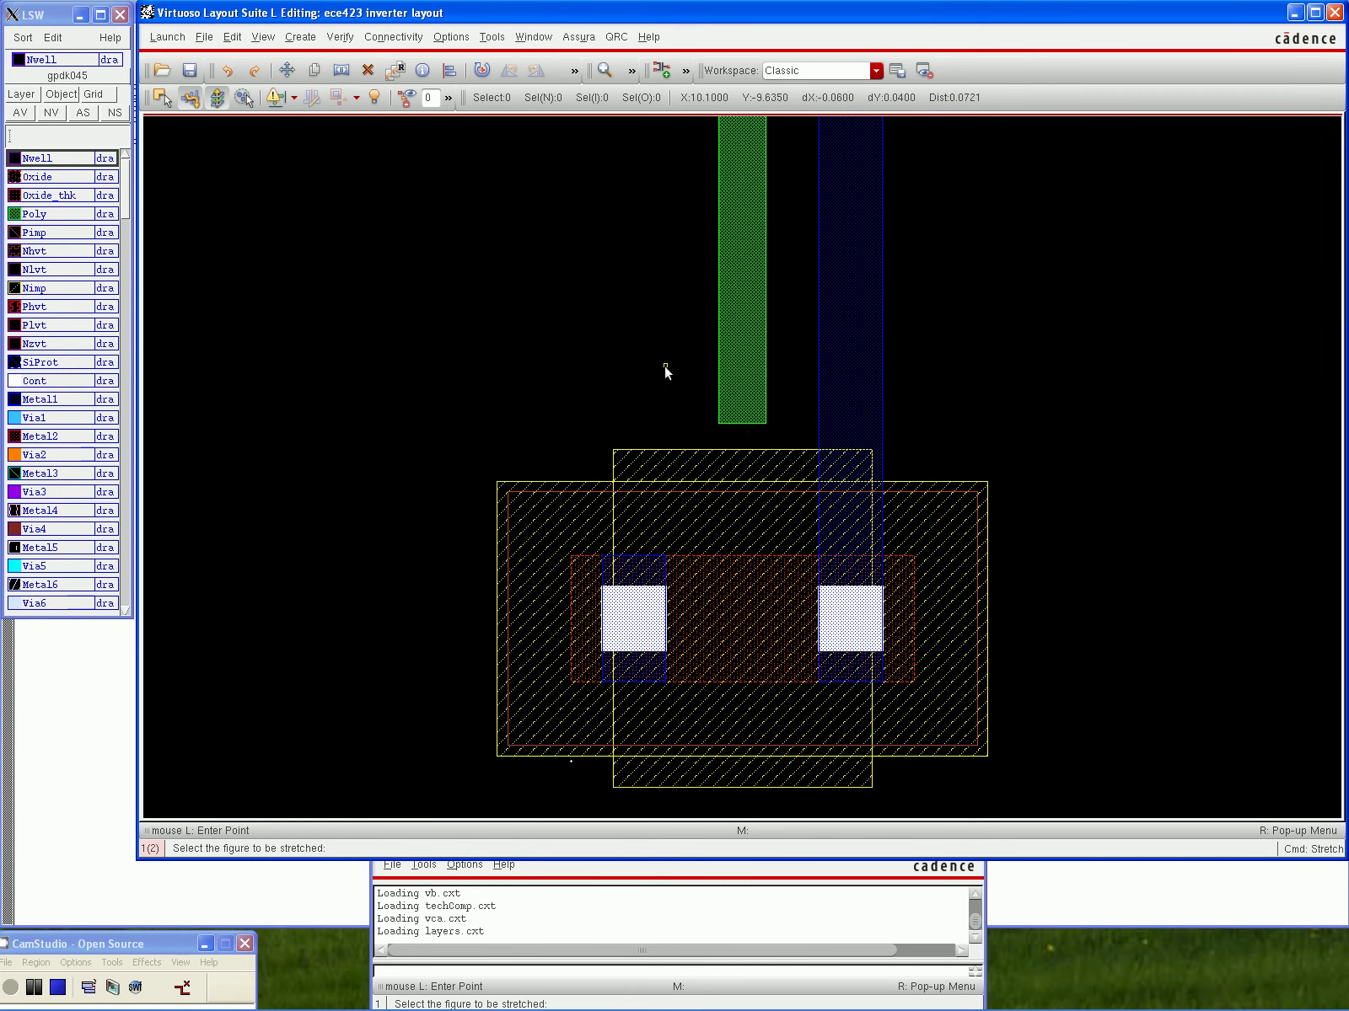
pyautogui.click(735, 423)
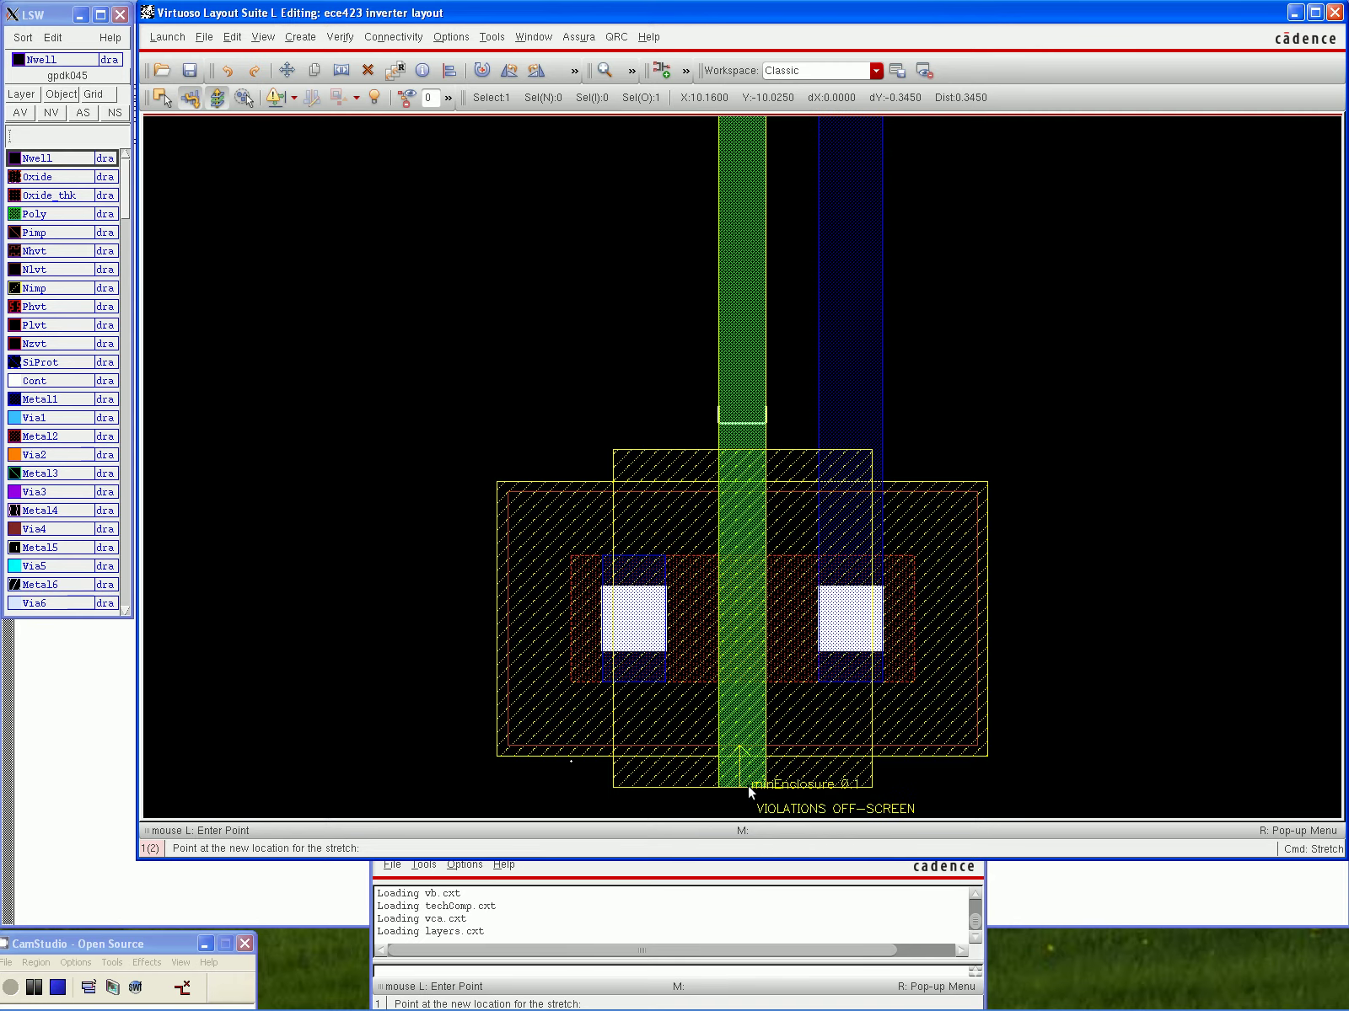
pyautogui.click(749, 786)
pyautogui.scroll(3, 567, 373)
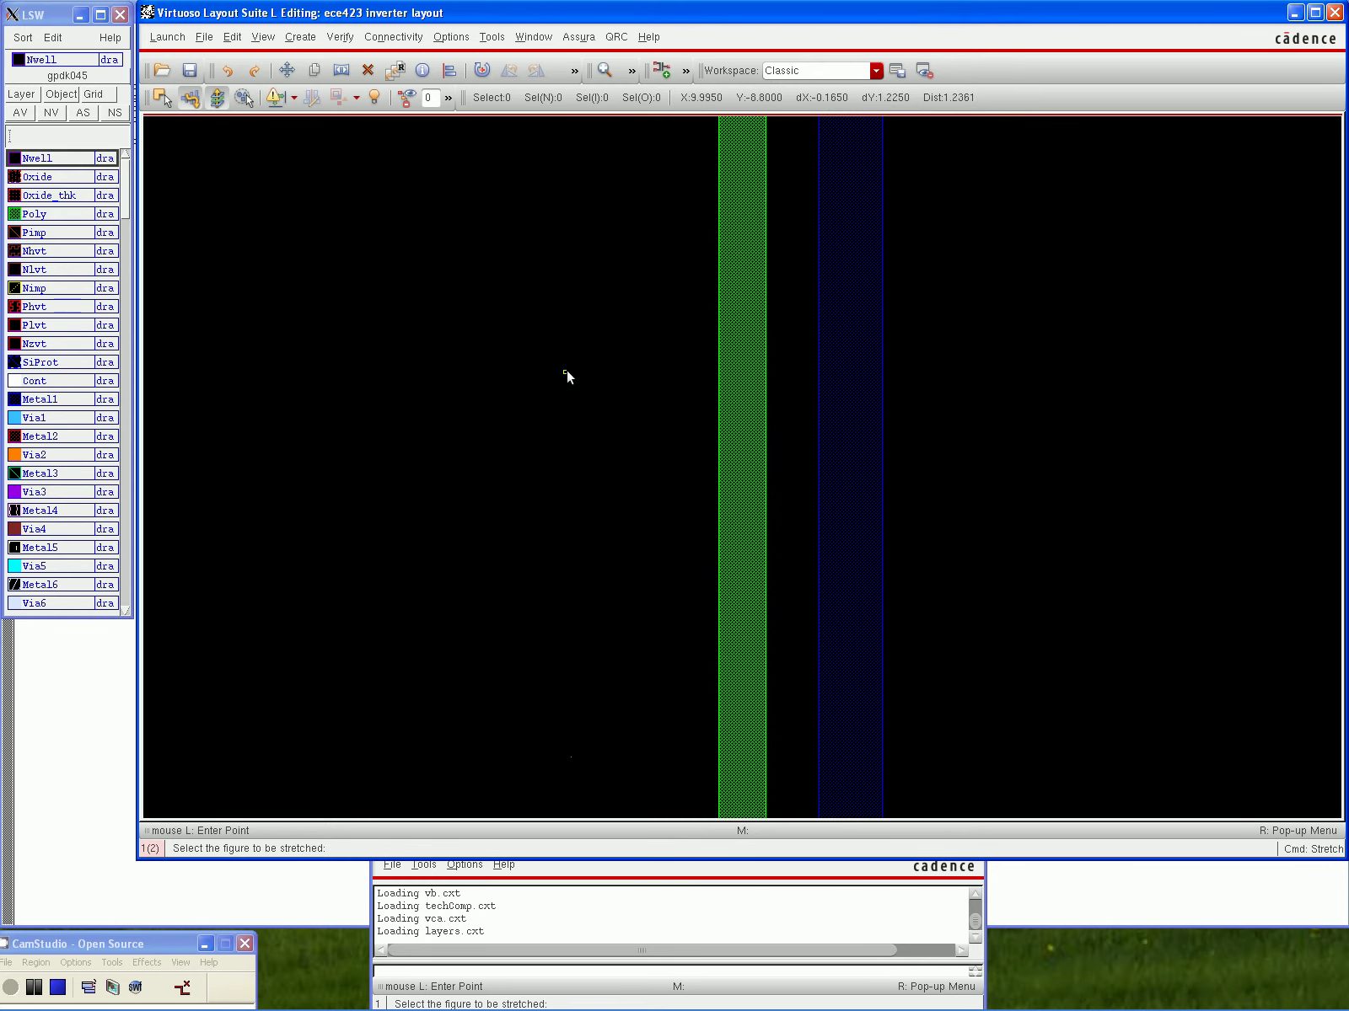
pyautogui.scroll(5, 567, 370)
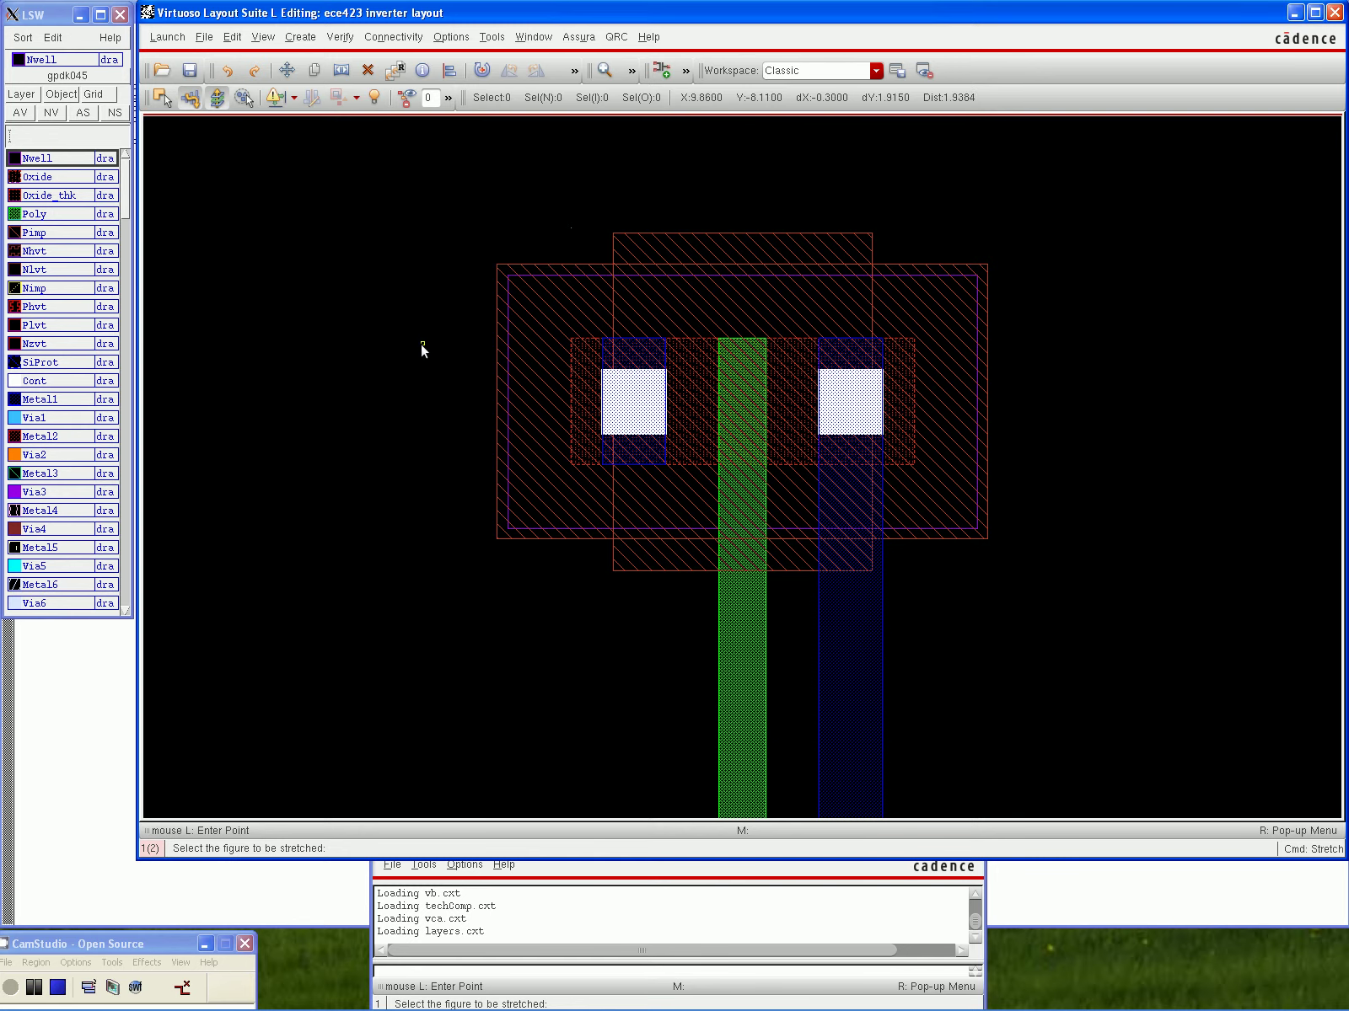
pyautogui.press('Escape')
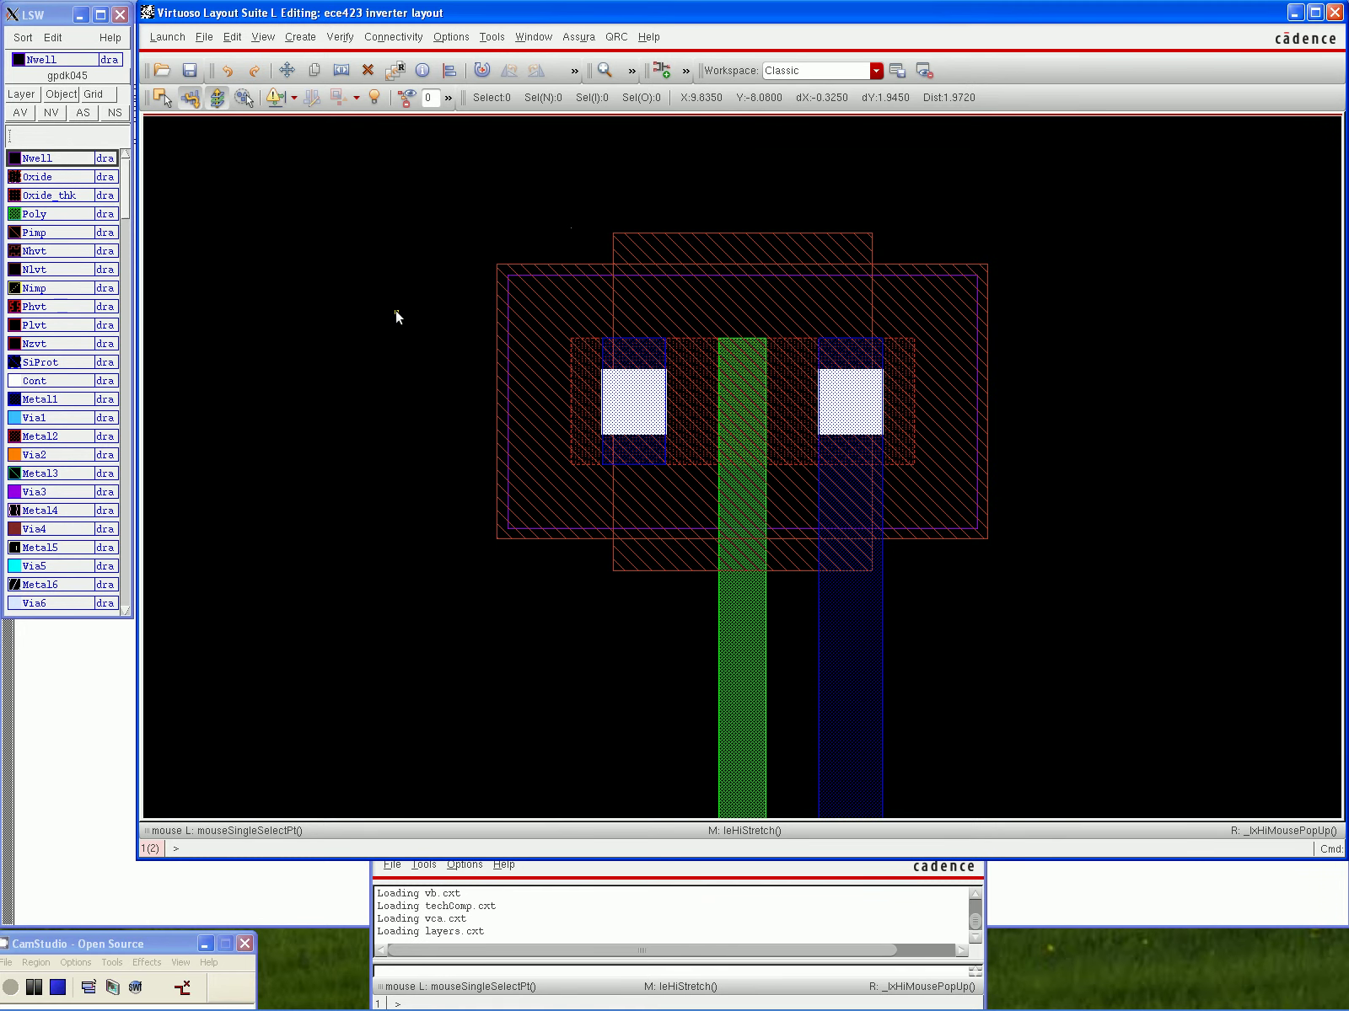
# Make Cont the active drawing layer for work in the area between the two transistors
pyautogui.scroll(-3, 396, 316)
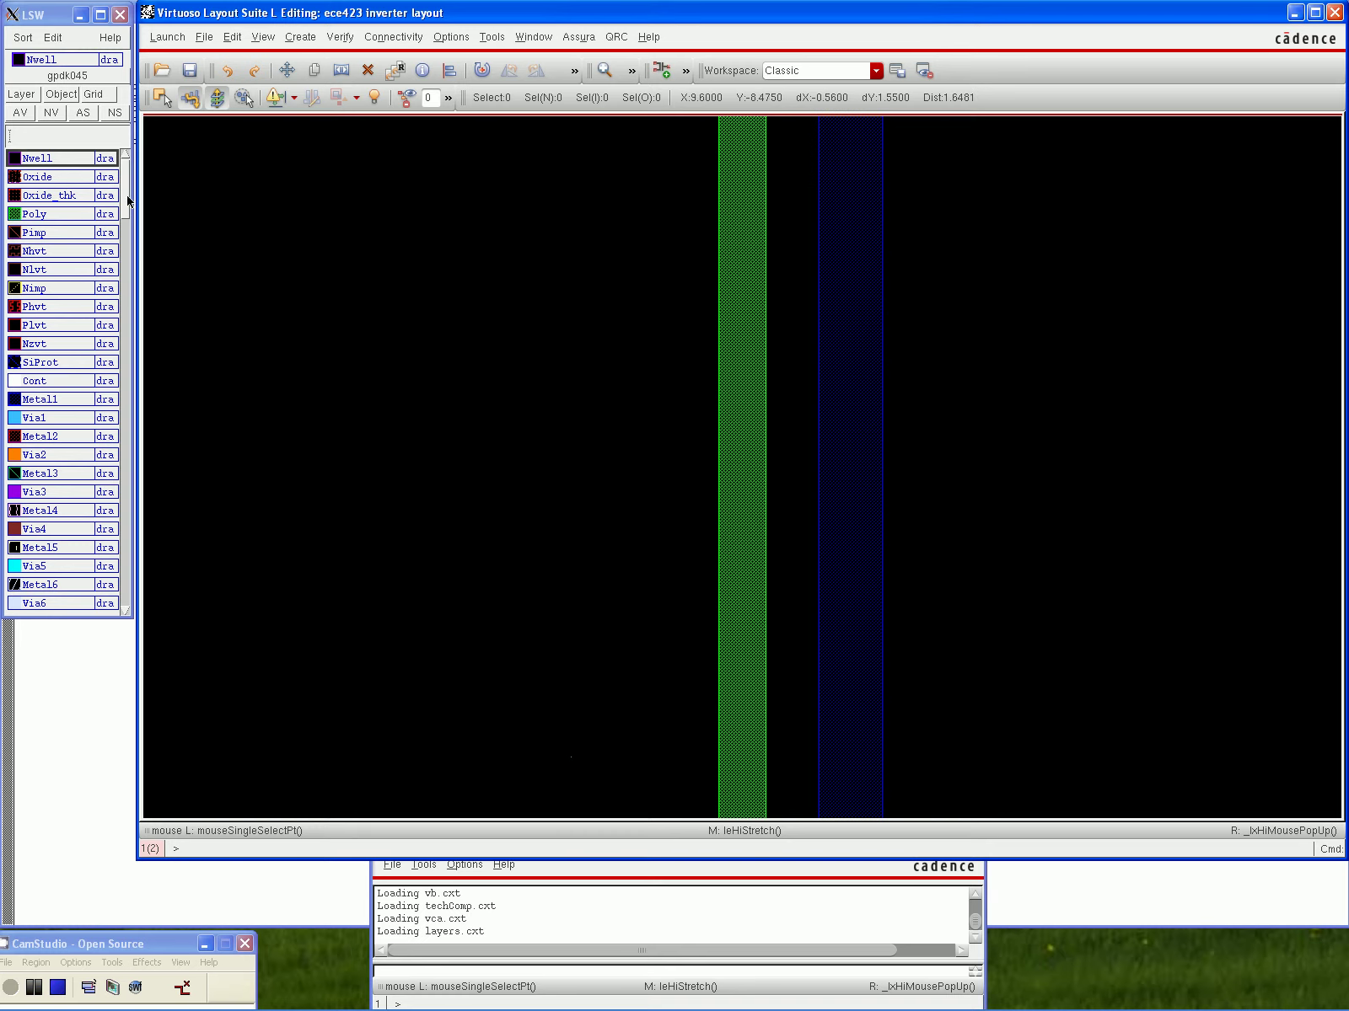
pyautogui.click(52, 381)
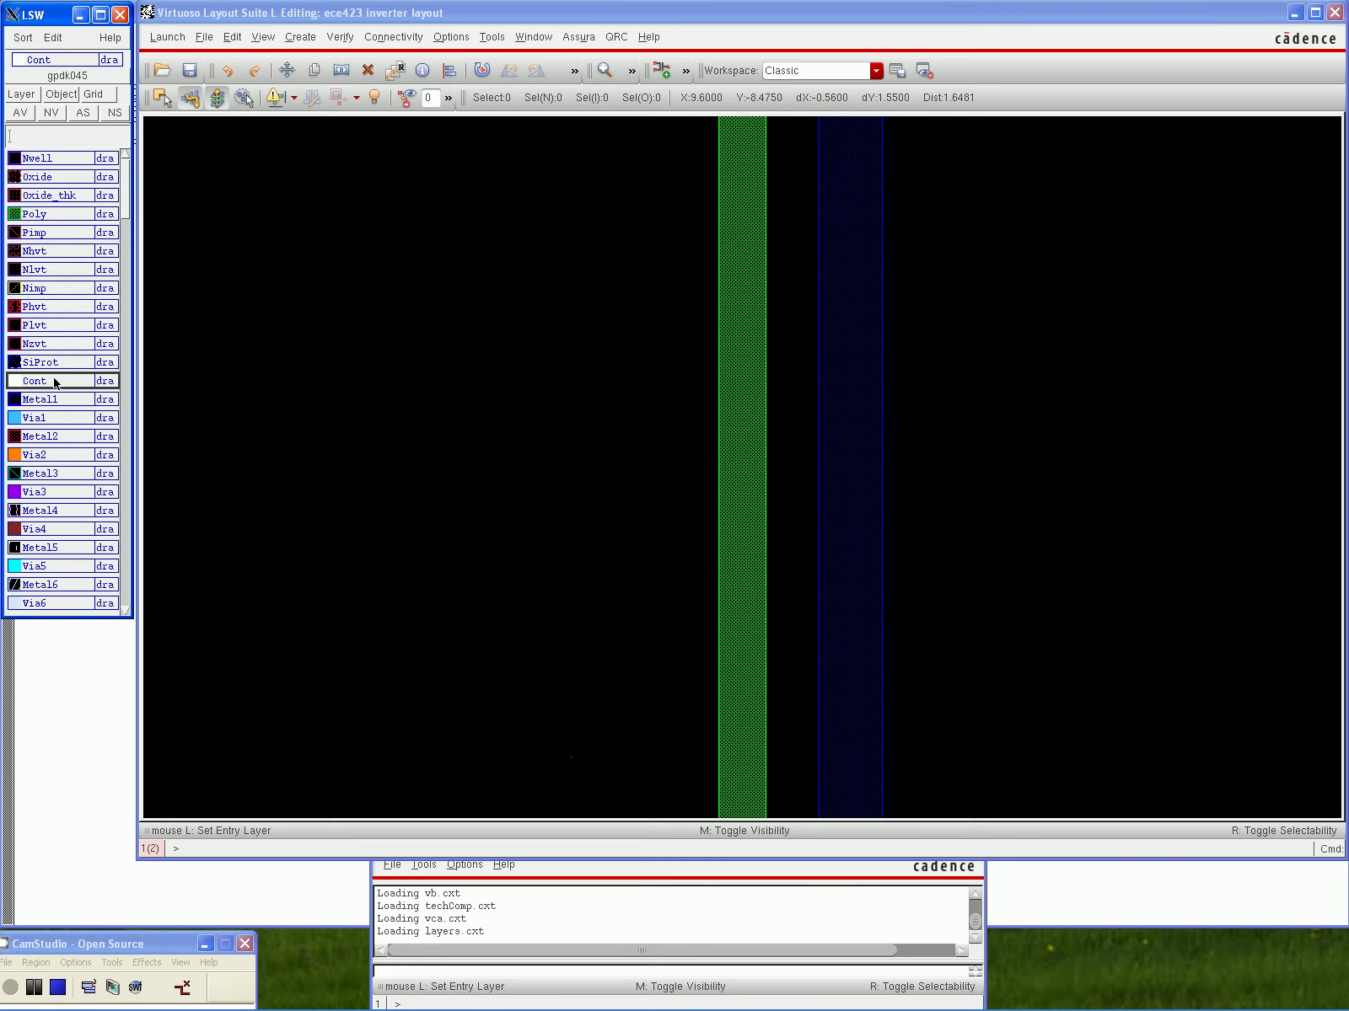
pyautogui.click(299, 37)
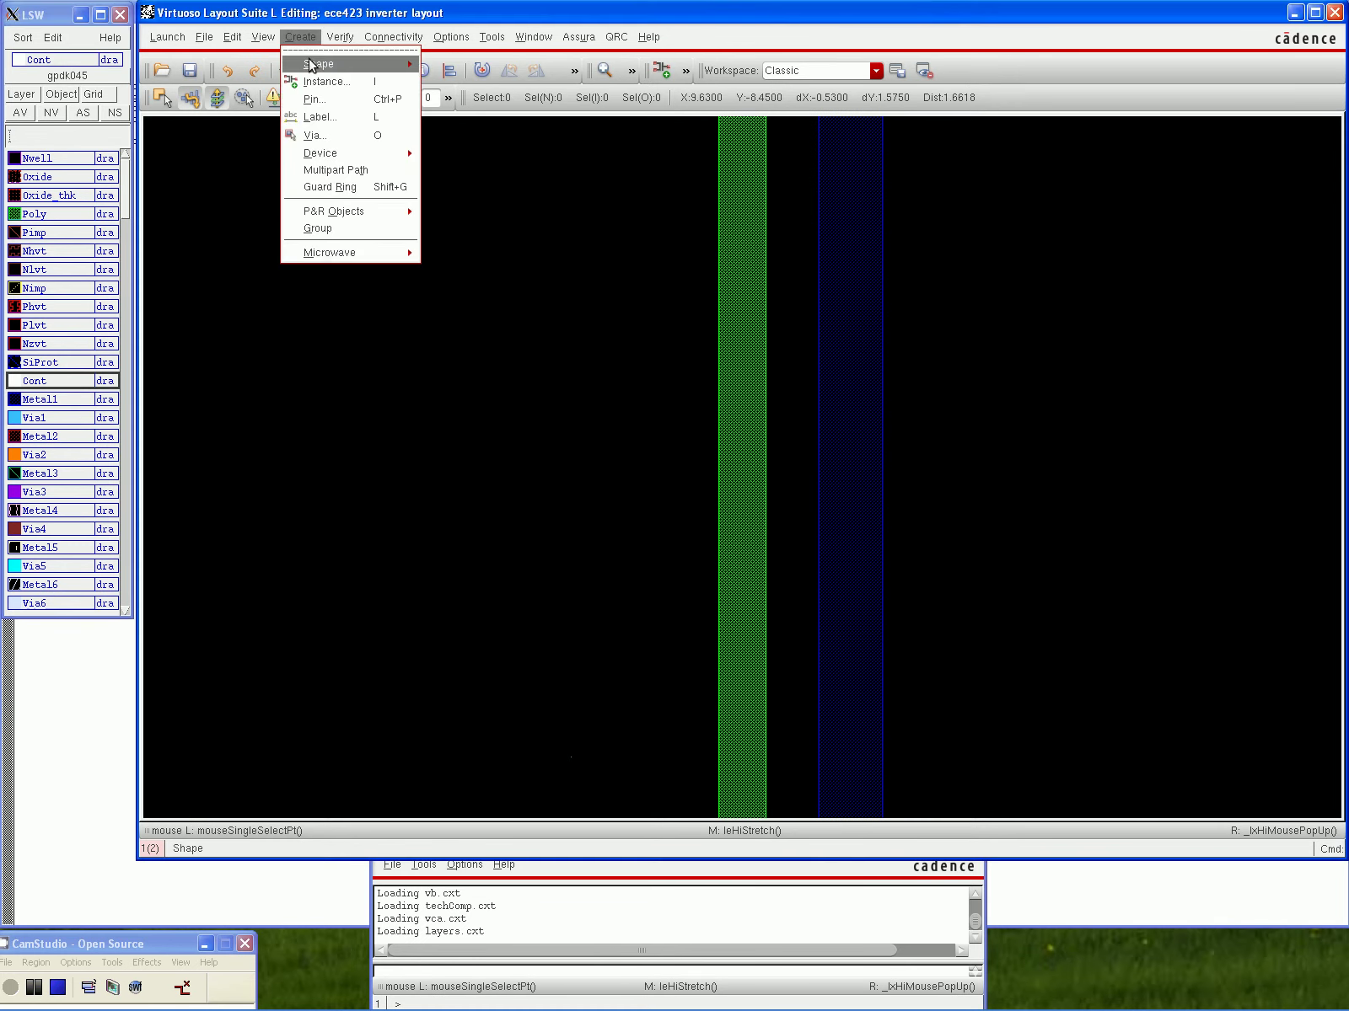
pyautogui.moveTo(340, 64)
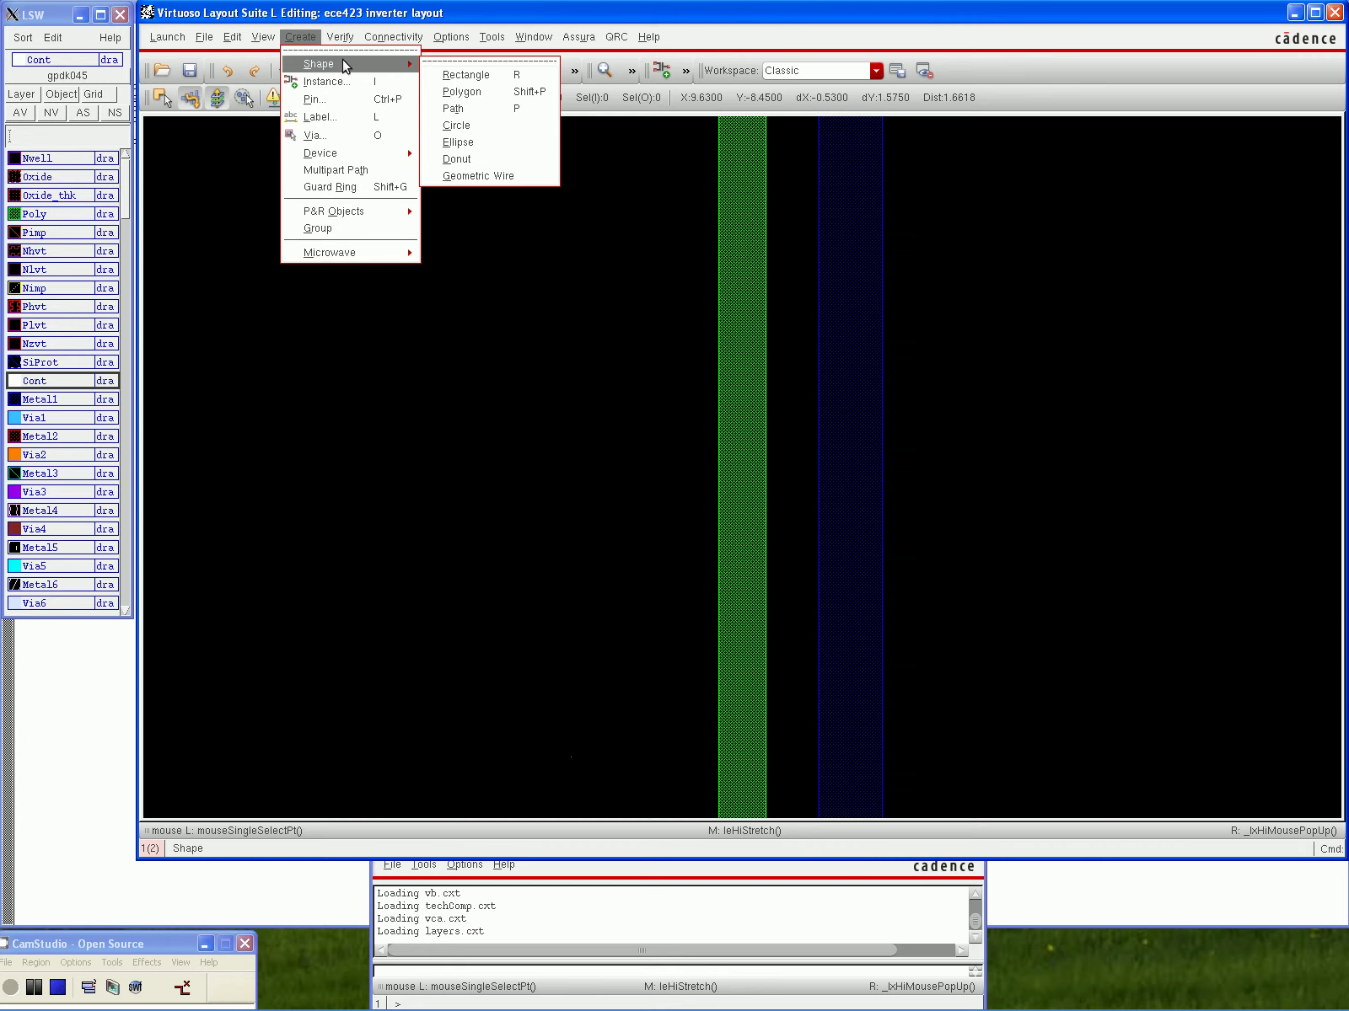
pyautogui.click(447, 76)
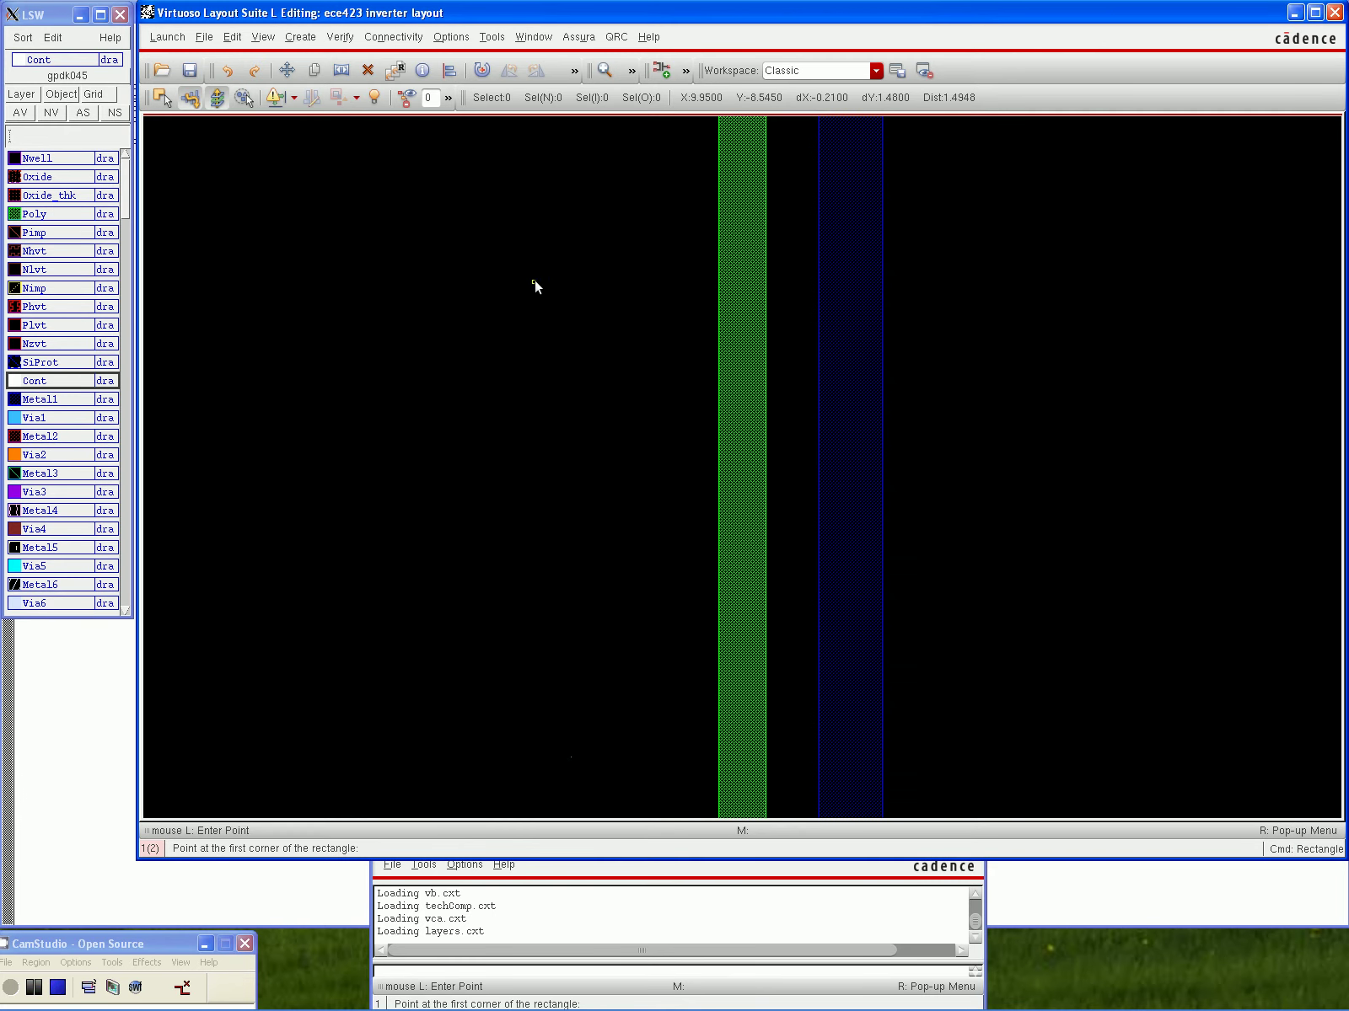
pyautogui.click(671, 271)
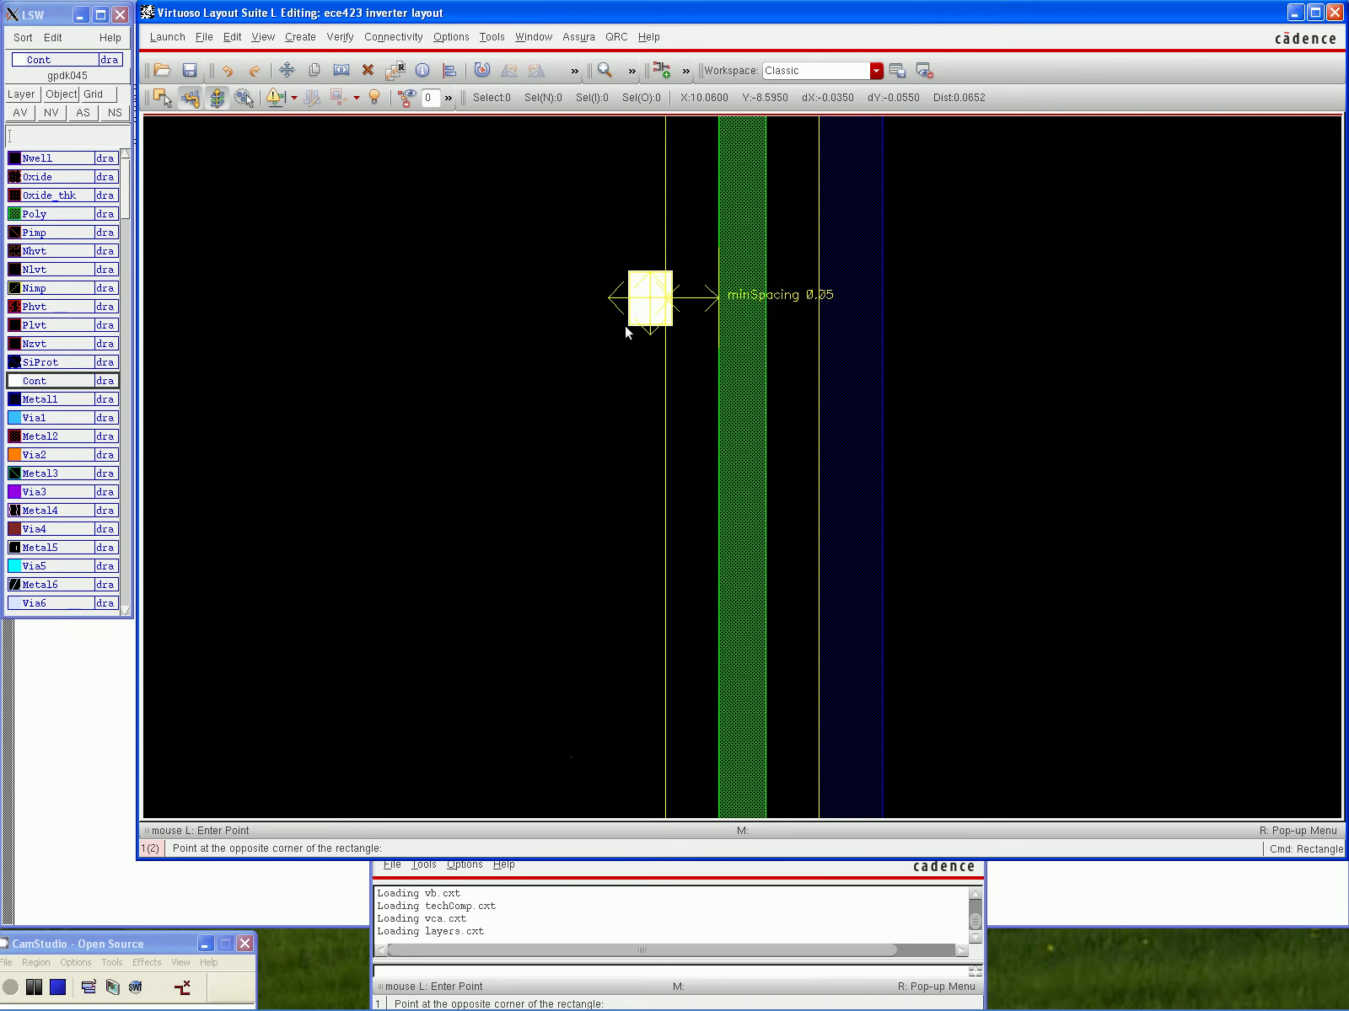
pyautogui.press('Escape')
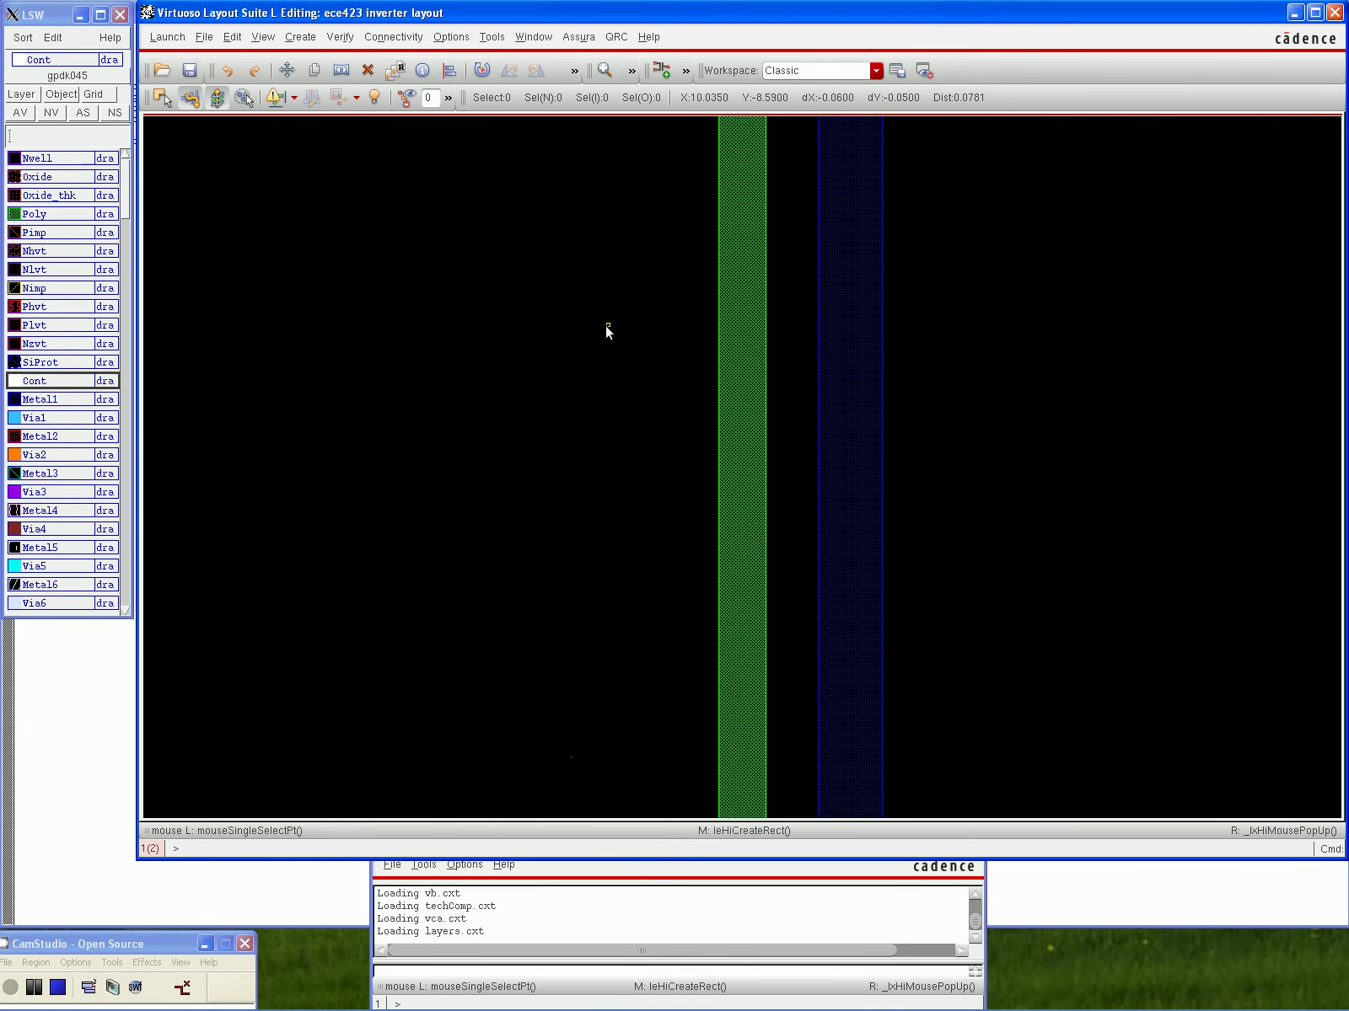
# Draw a square Cont rectangle of about 0.06 by 0.06 in the empty area left of the poly strip
pyautogui.click(310, 38)
pyautogui.moveTo(320, 63)
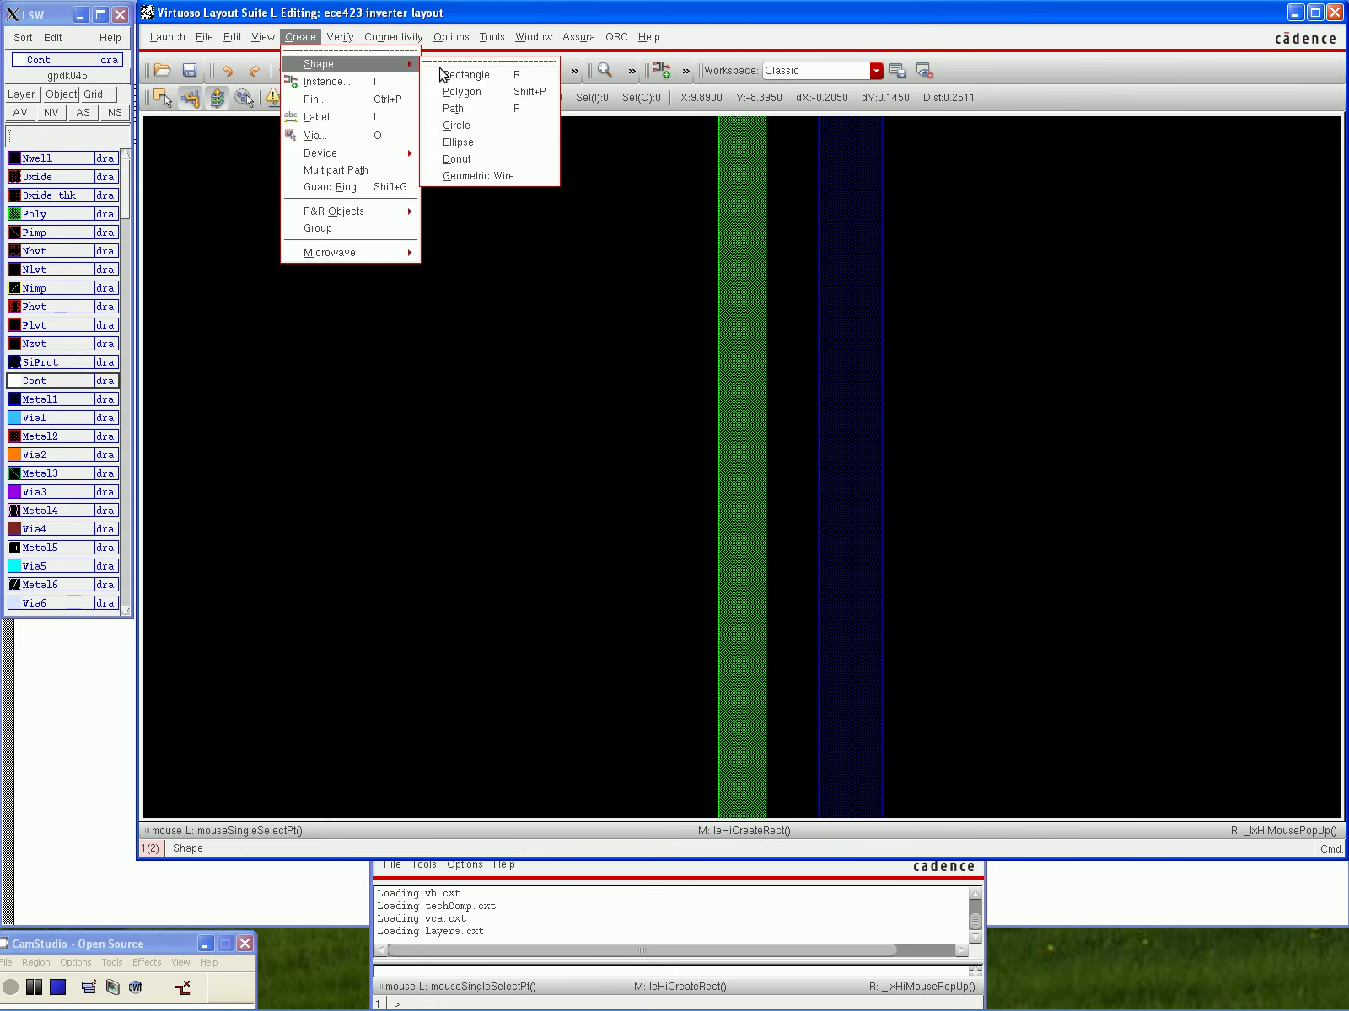
pyautogui.click(462, 75)
pyautogui.click(480, 193)
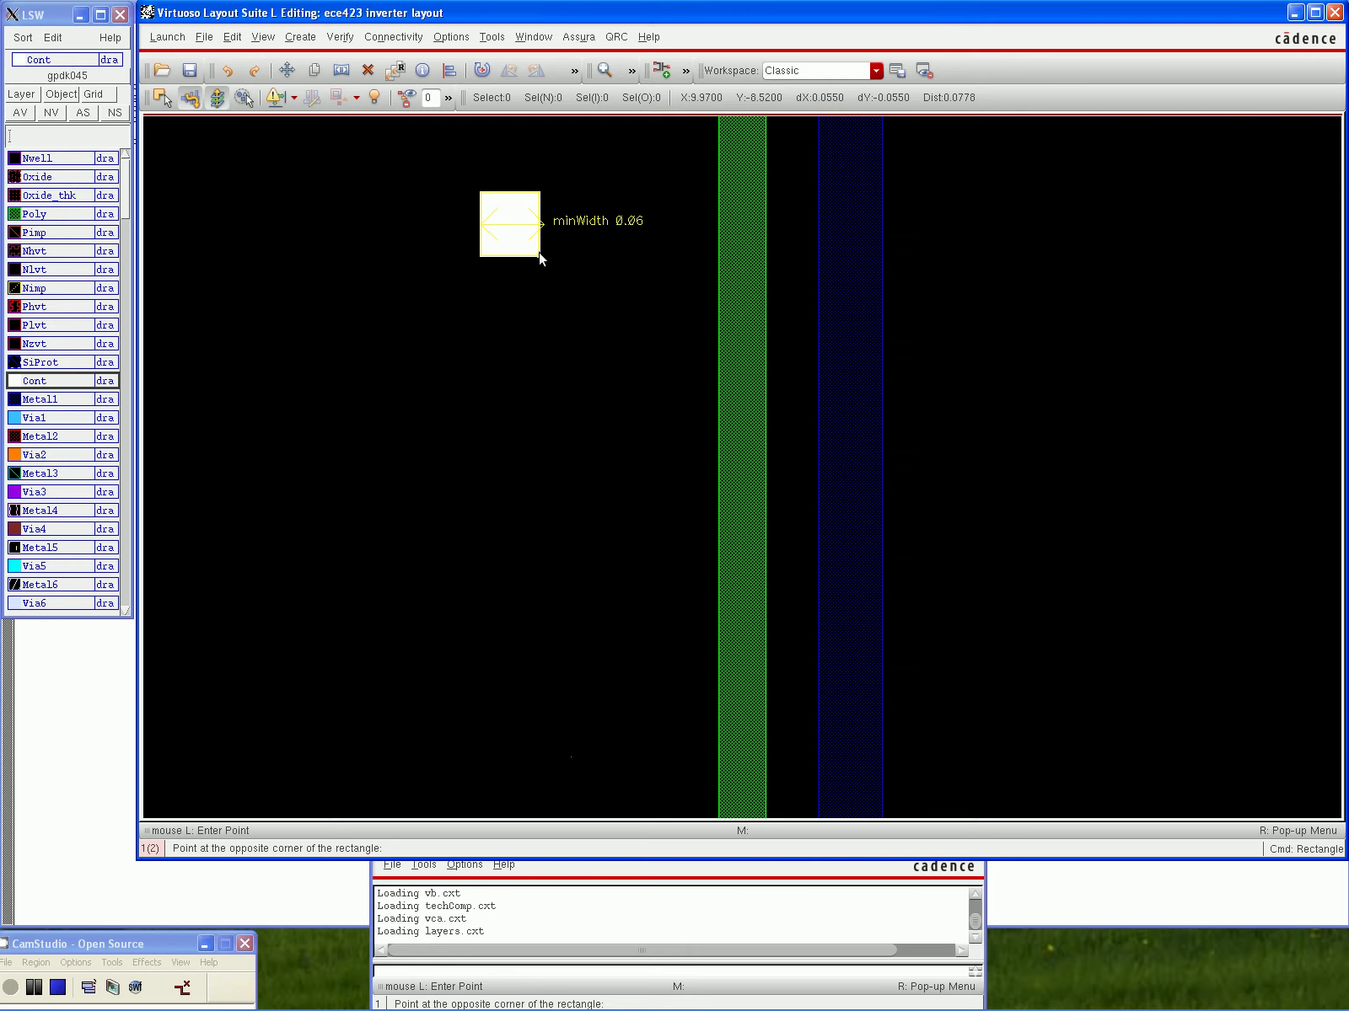
pyautogui.click(541, 254)
pyautogui.press('Escape')
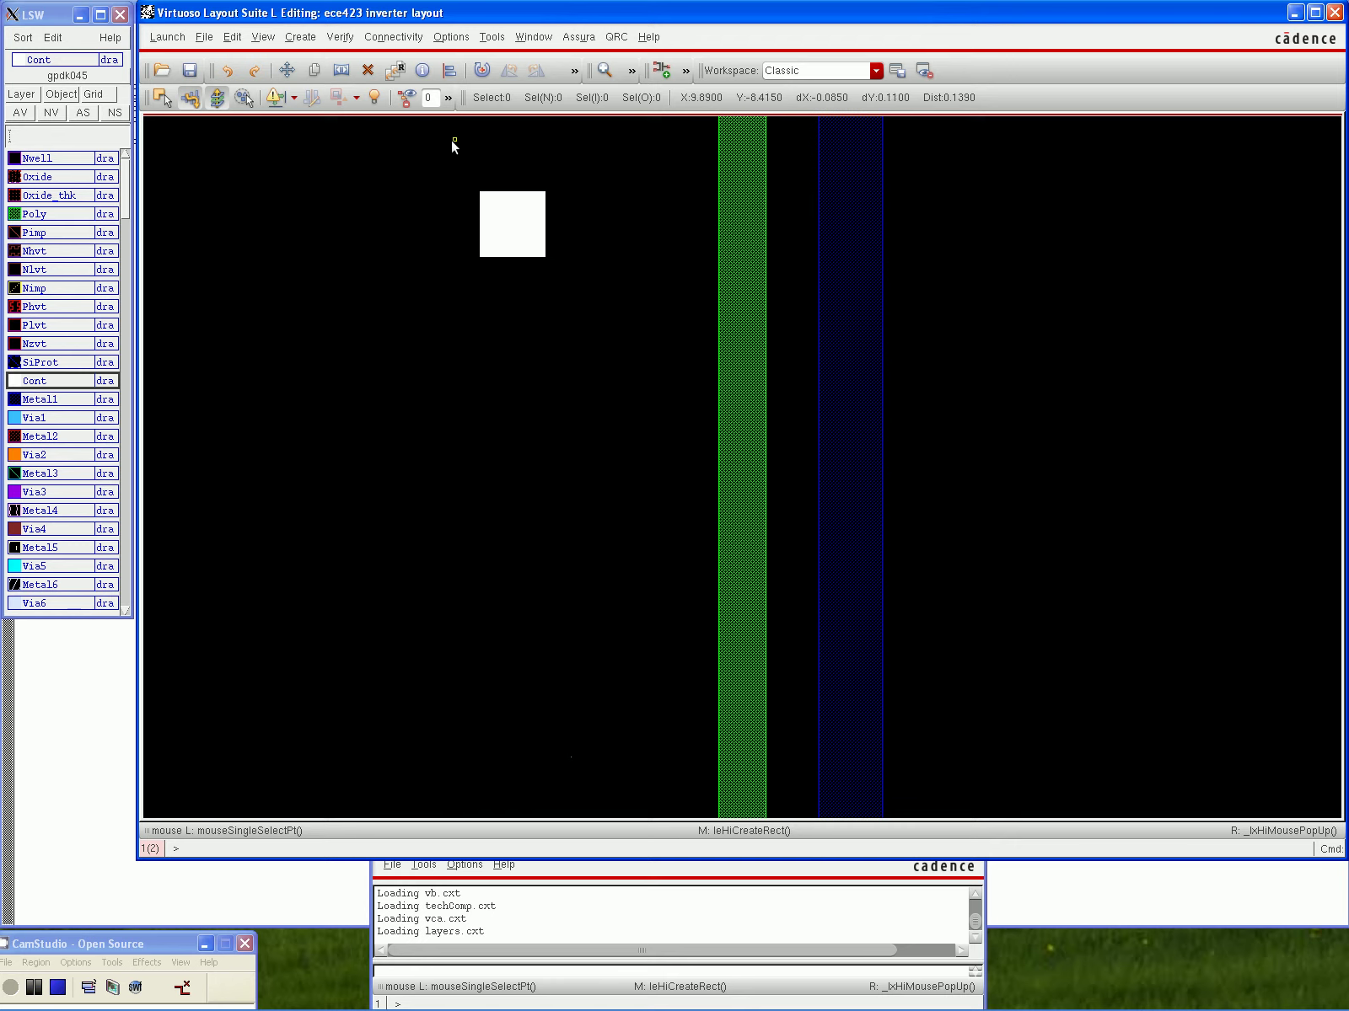
# Measure the new contact's height and width with a vertical and a horizontal ruler starting at its upper-left corner
pyautogui.click(489, 37)
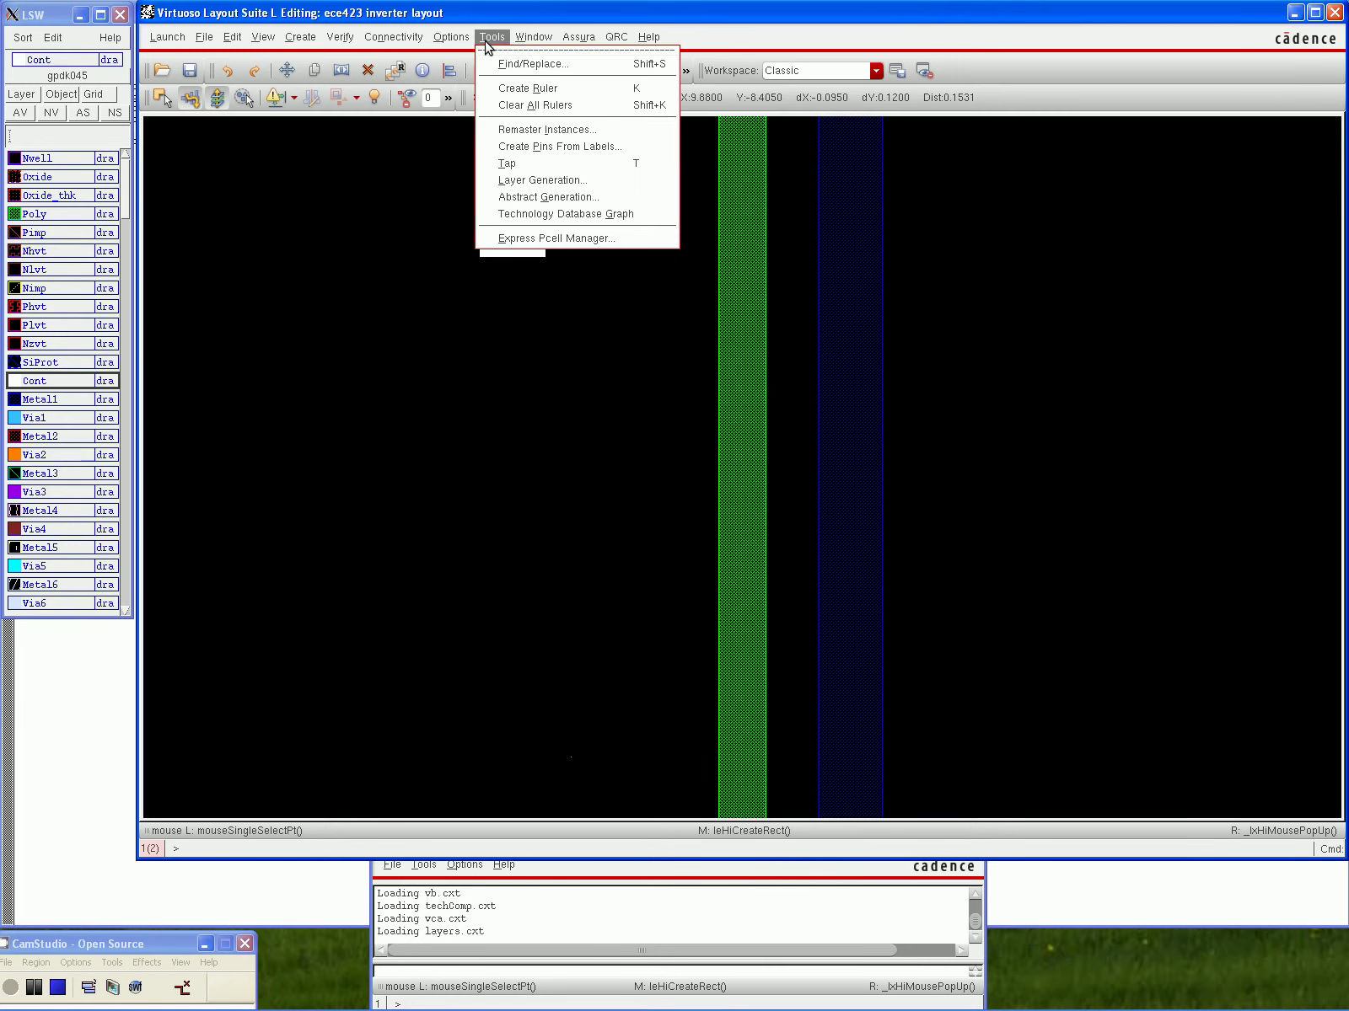
pyautogui.click(500, 90)
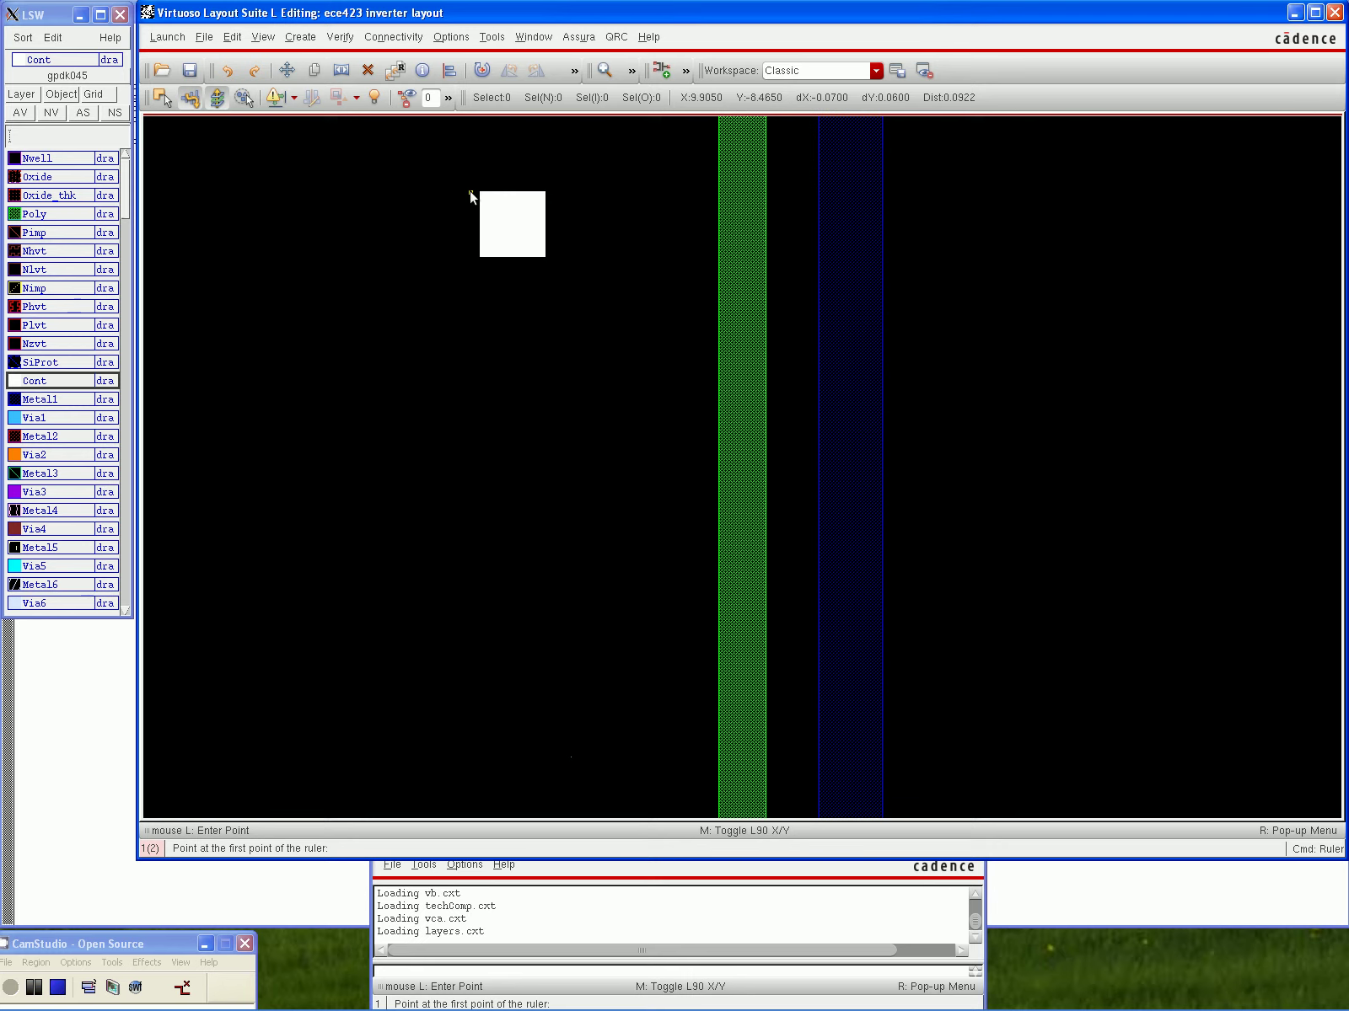
pyautogui.click(471, 194)
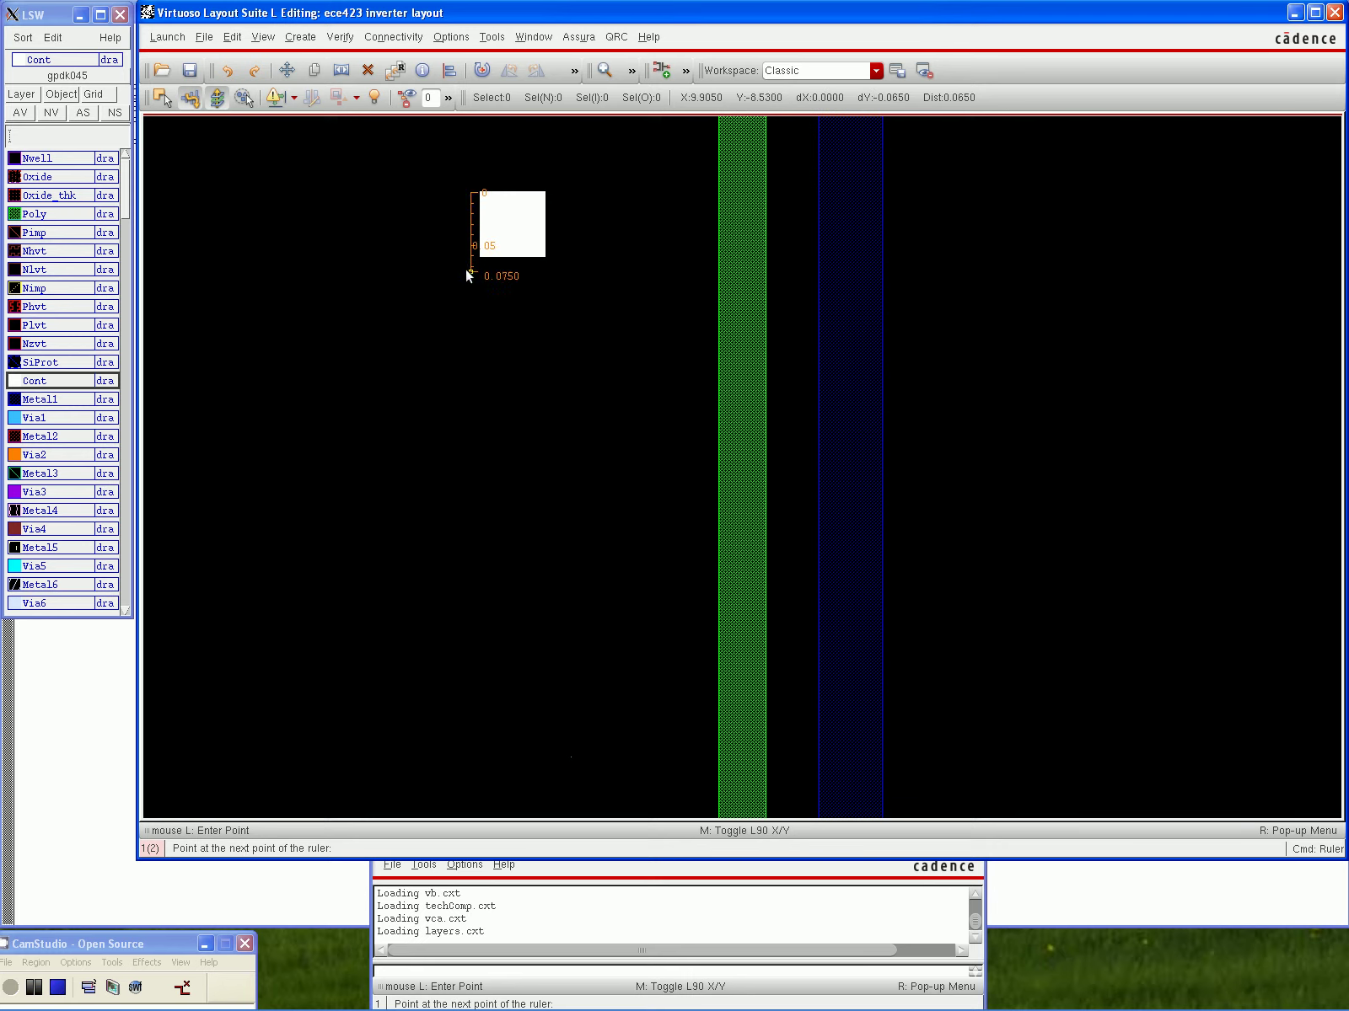
pyautogui.click(469, 281)
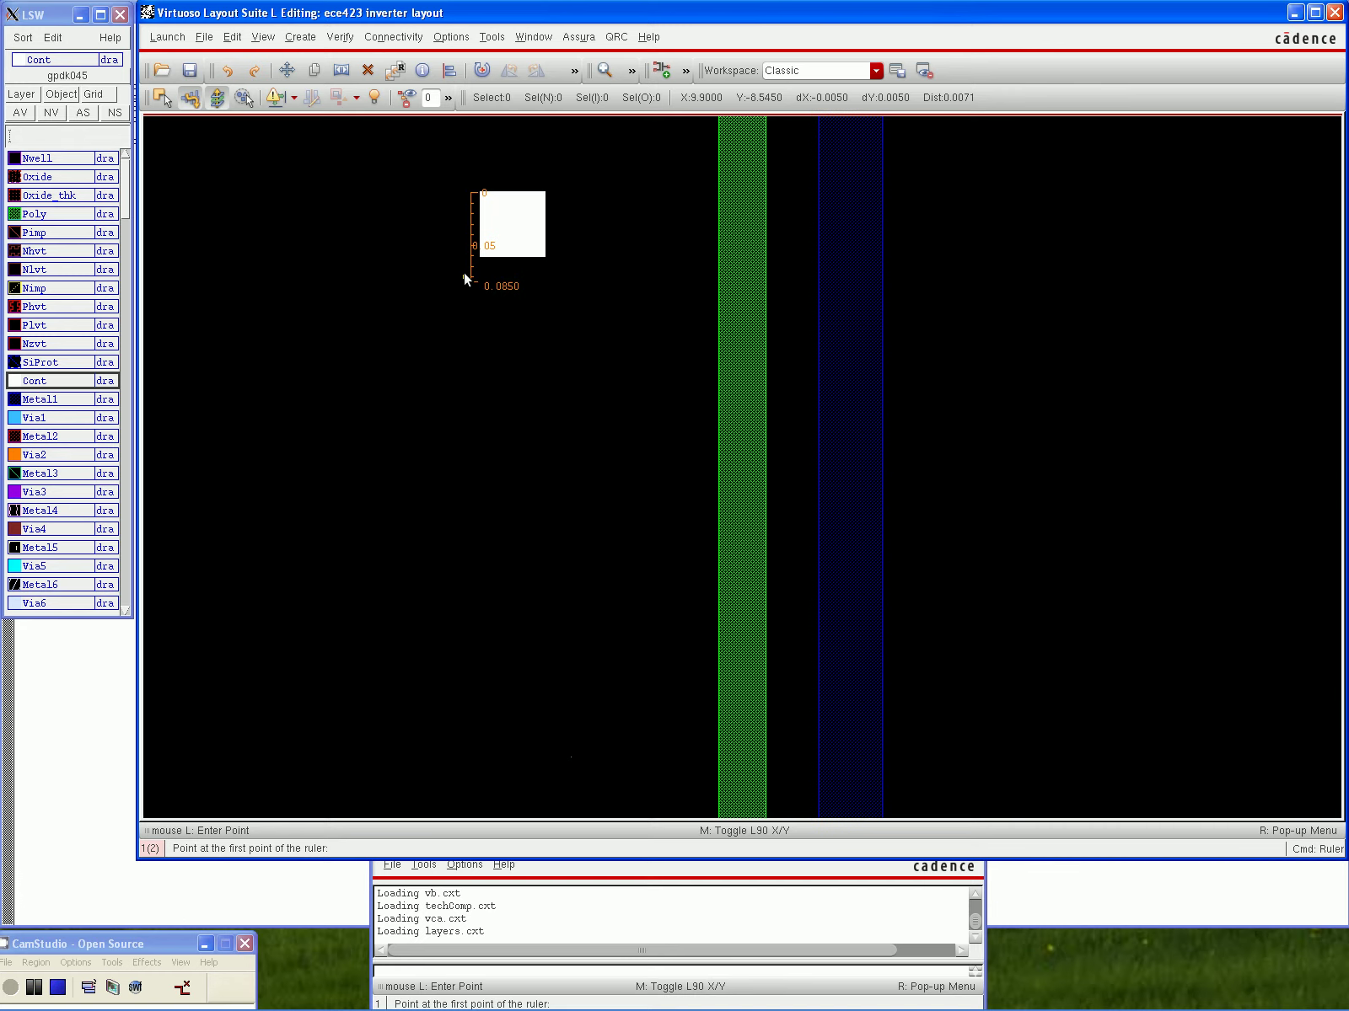
pyautogui.click(471, 193)
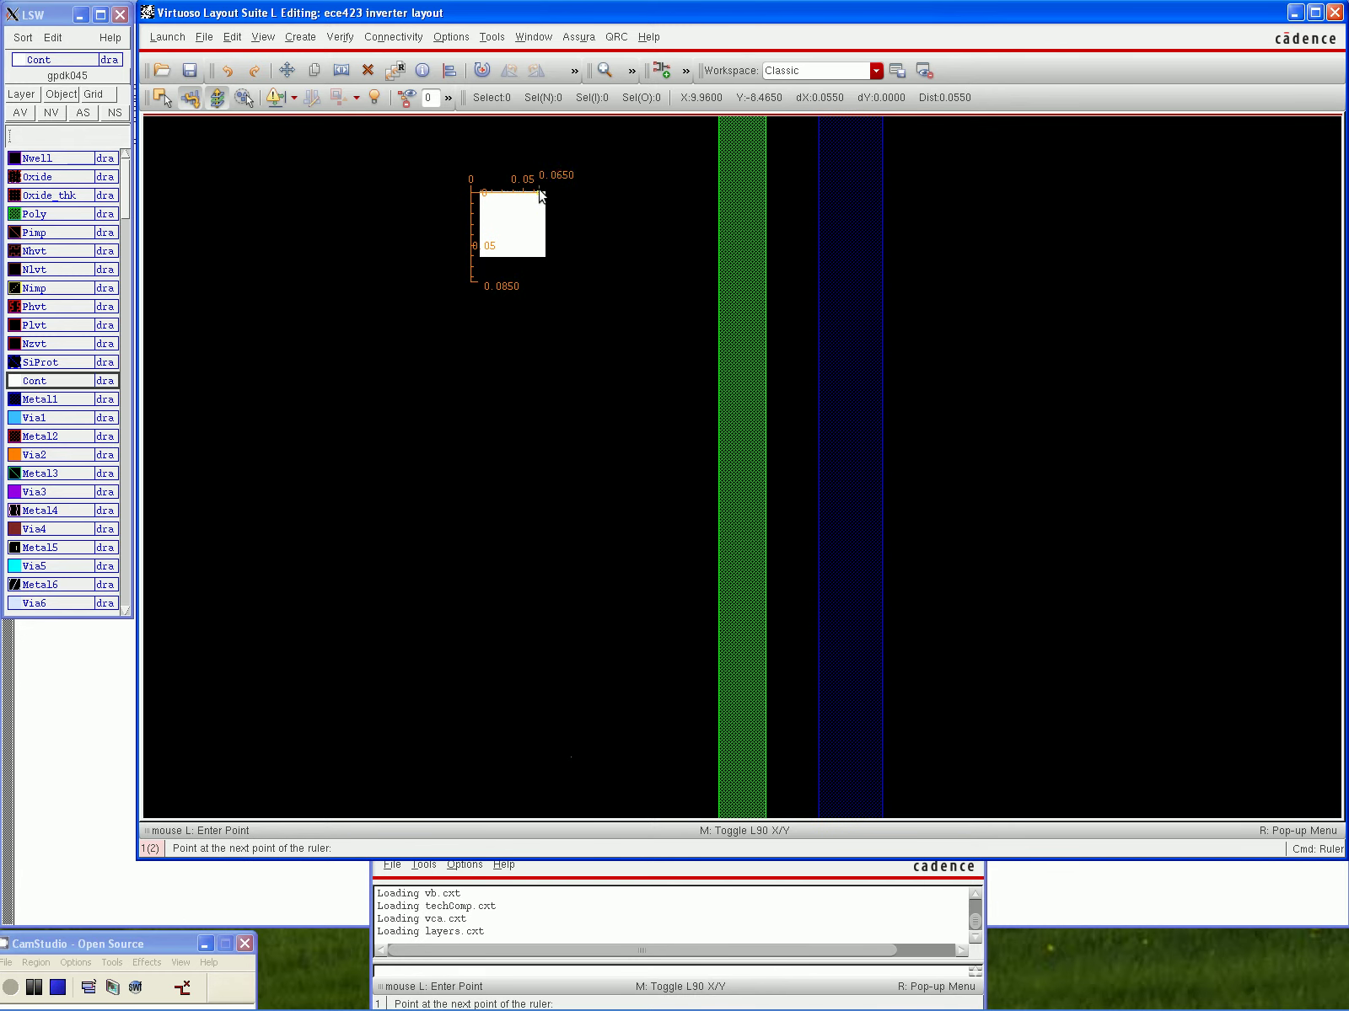
pyautogui.click(565, 189)
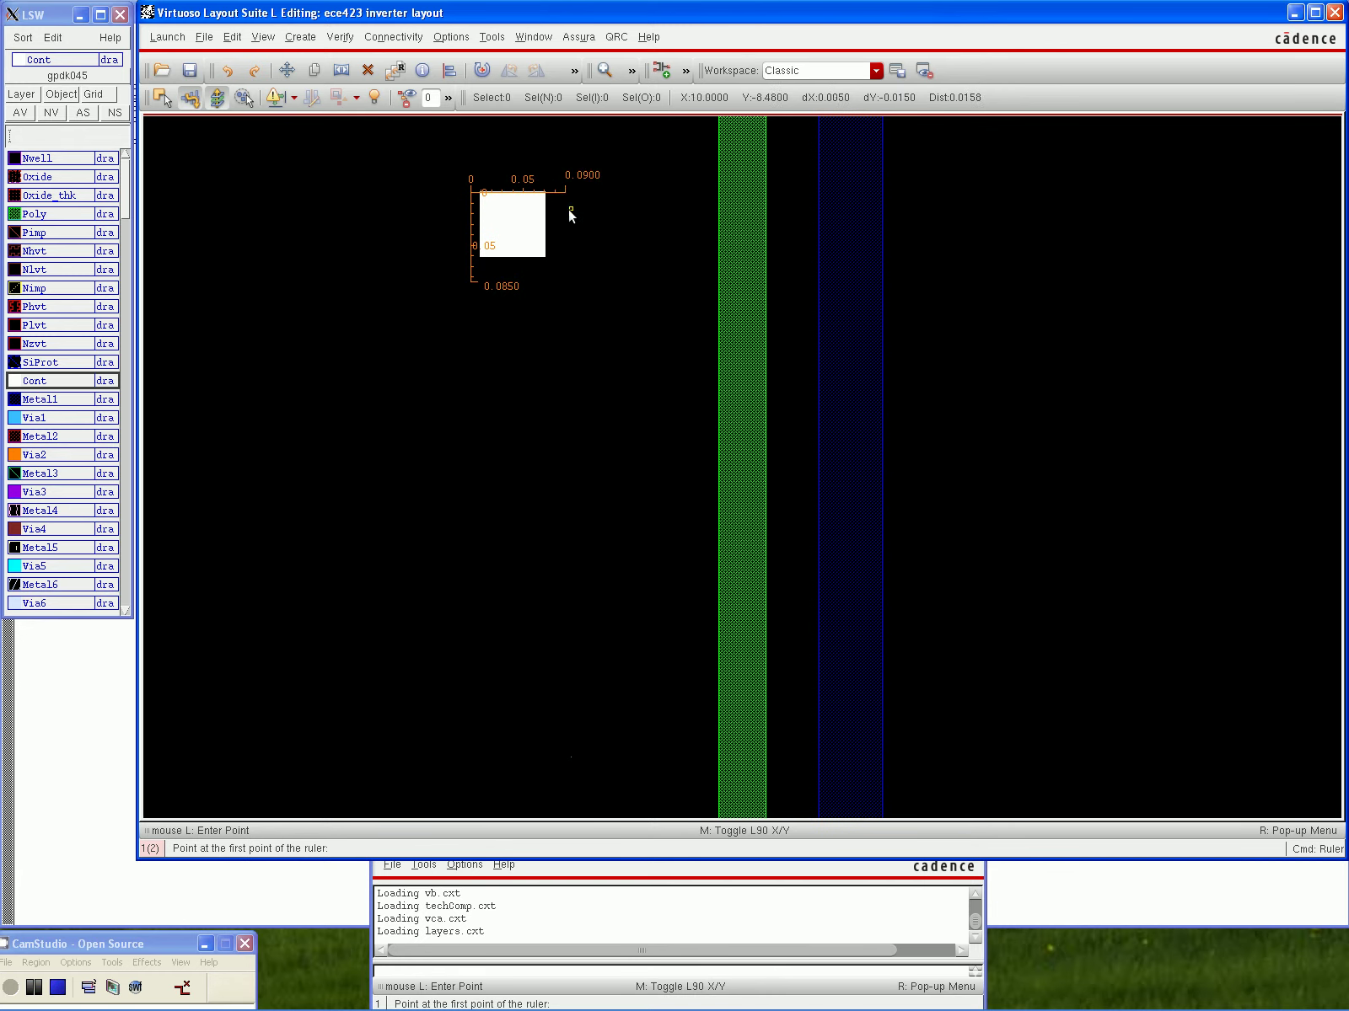
# Move the contact square left so that its left edge lines up with the vertical ruler
pyautogui.press('m')
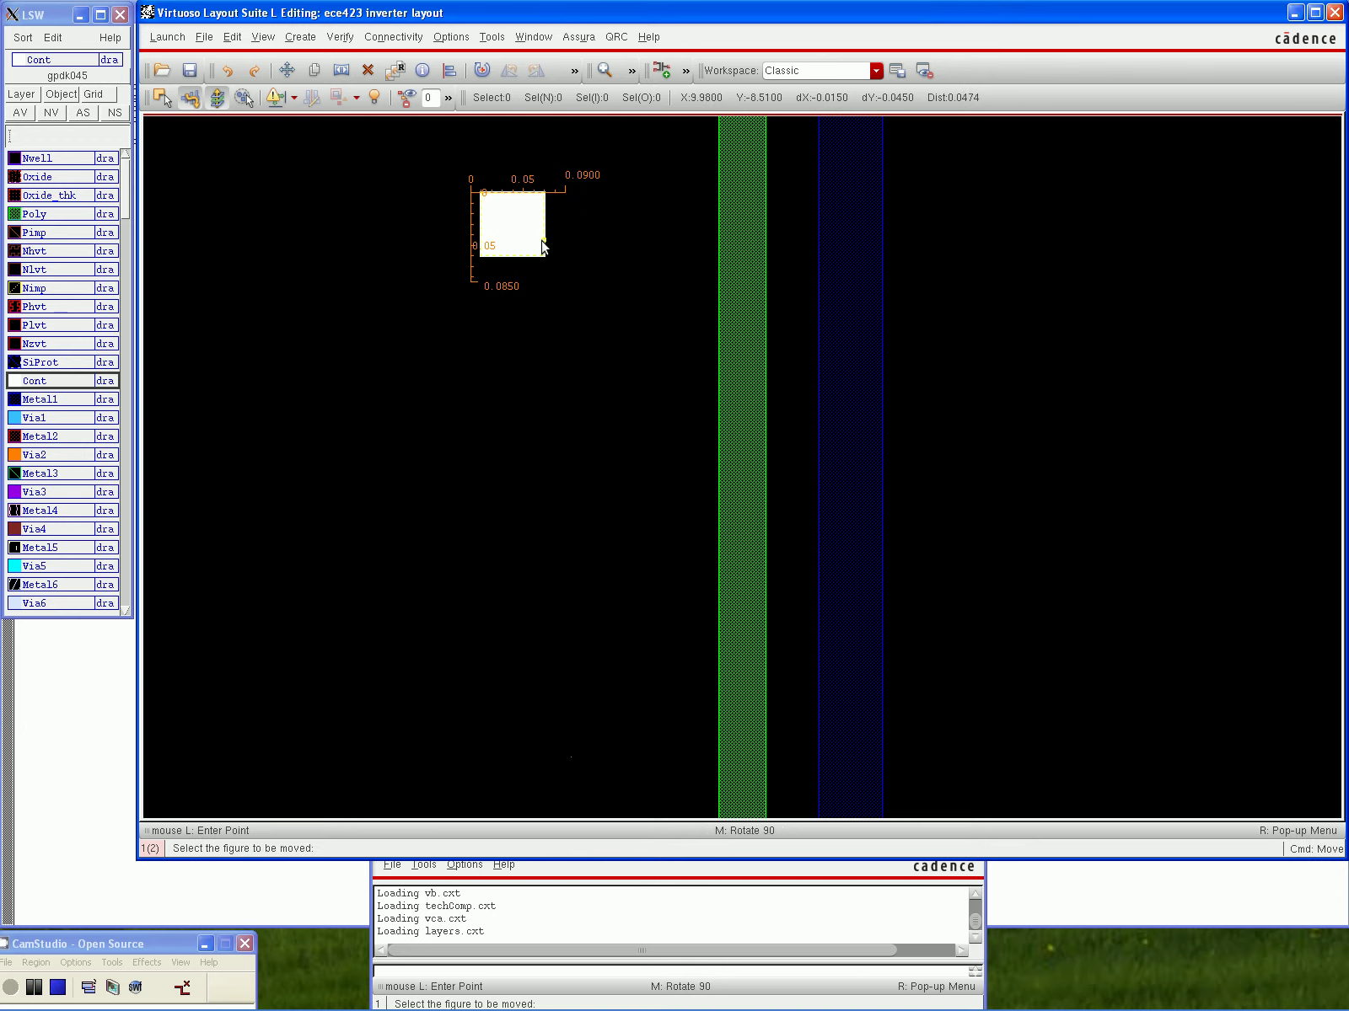
pyautogui.click(537, 246)
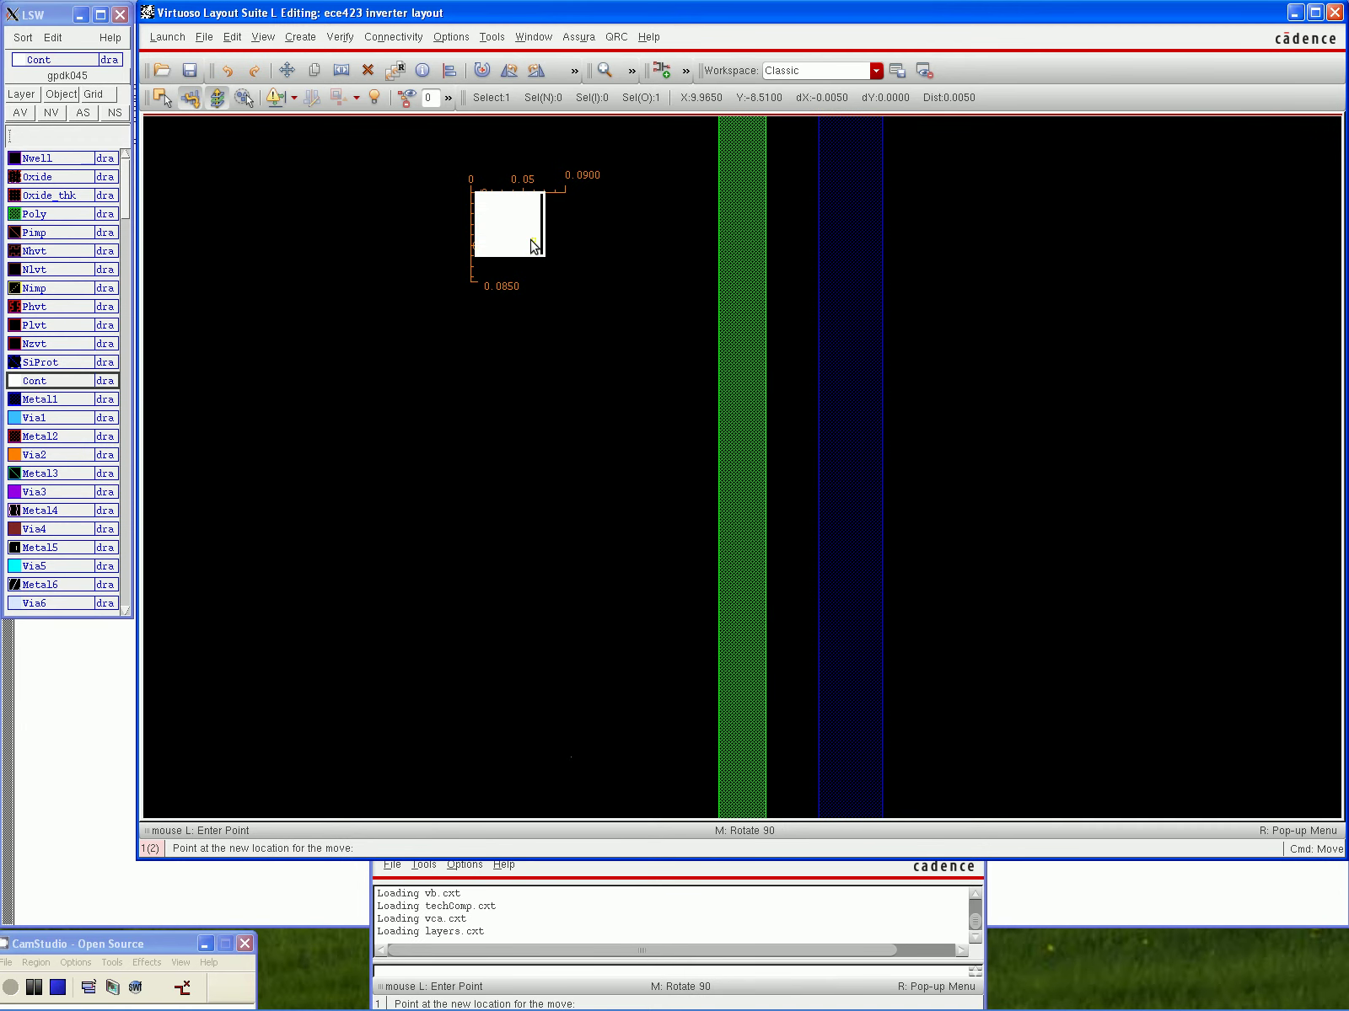
pyautogui.click(474, 244)
pyautogui.press('Escape')
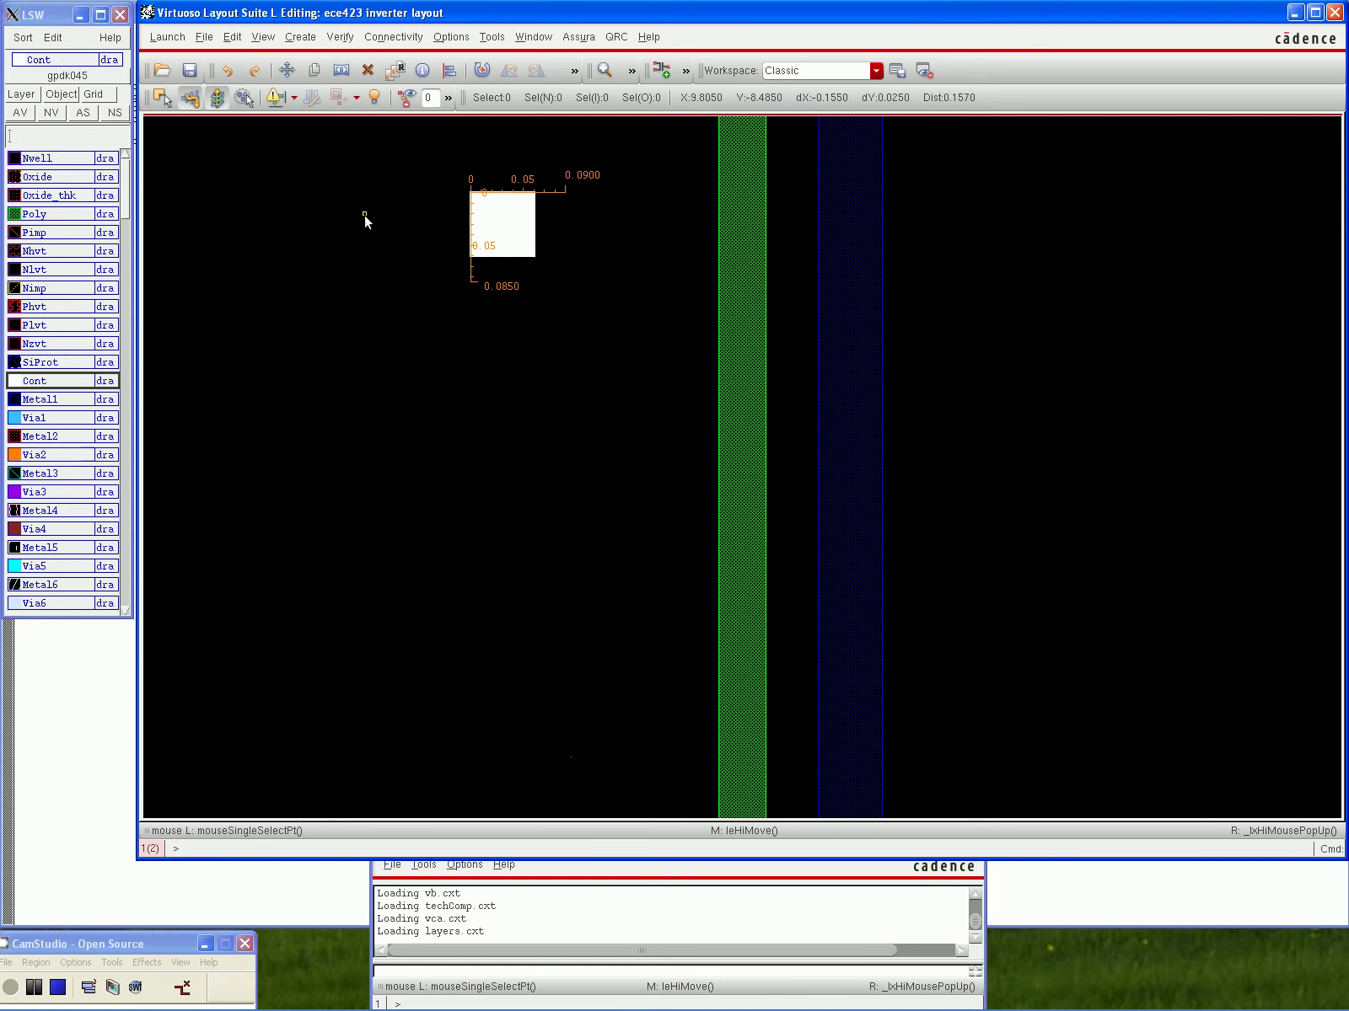
# Delete the vertical and horizontal rulers around the Cont square
pyautogui.click(560, 192)
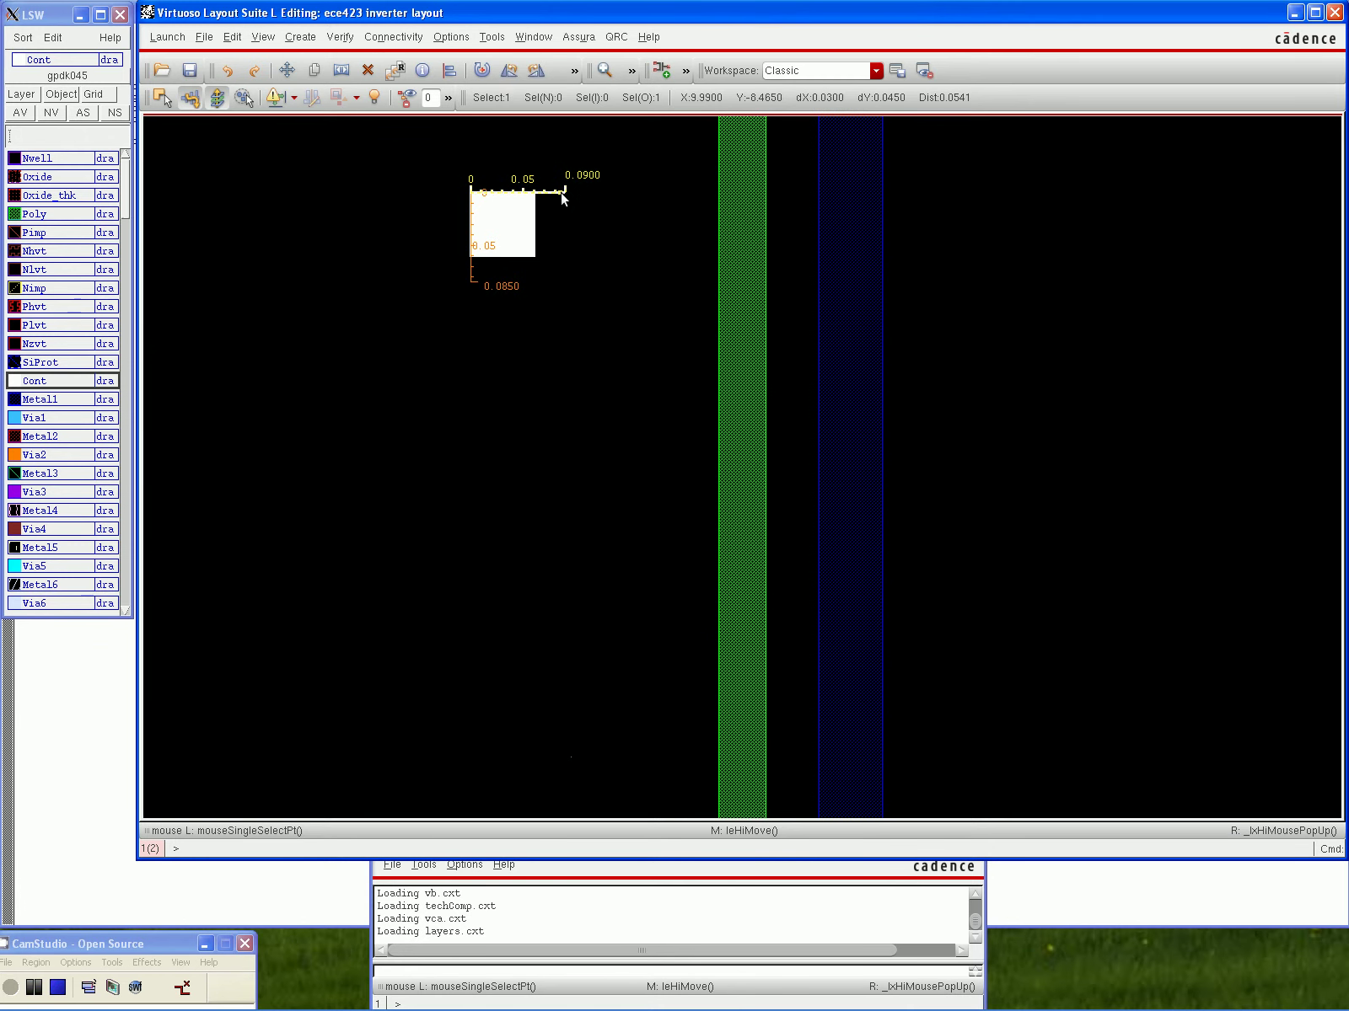
pyautogui.keyDown('ctrl'); pyautogui.click(561, 192); pyautogui.keyUp('ctrl')
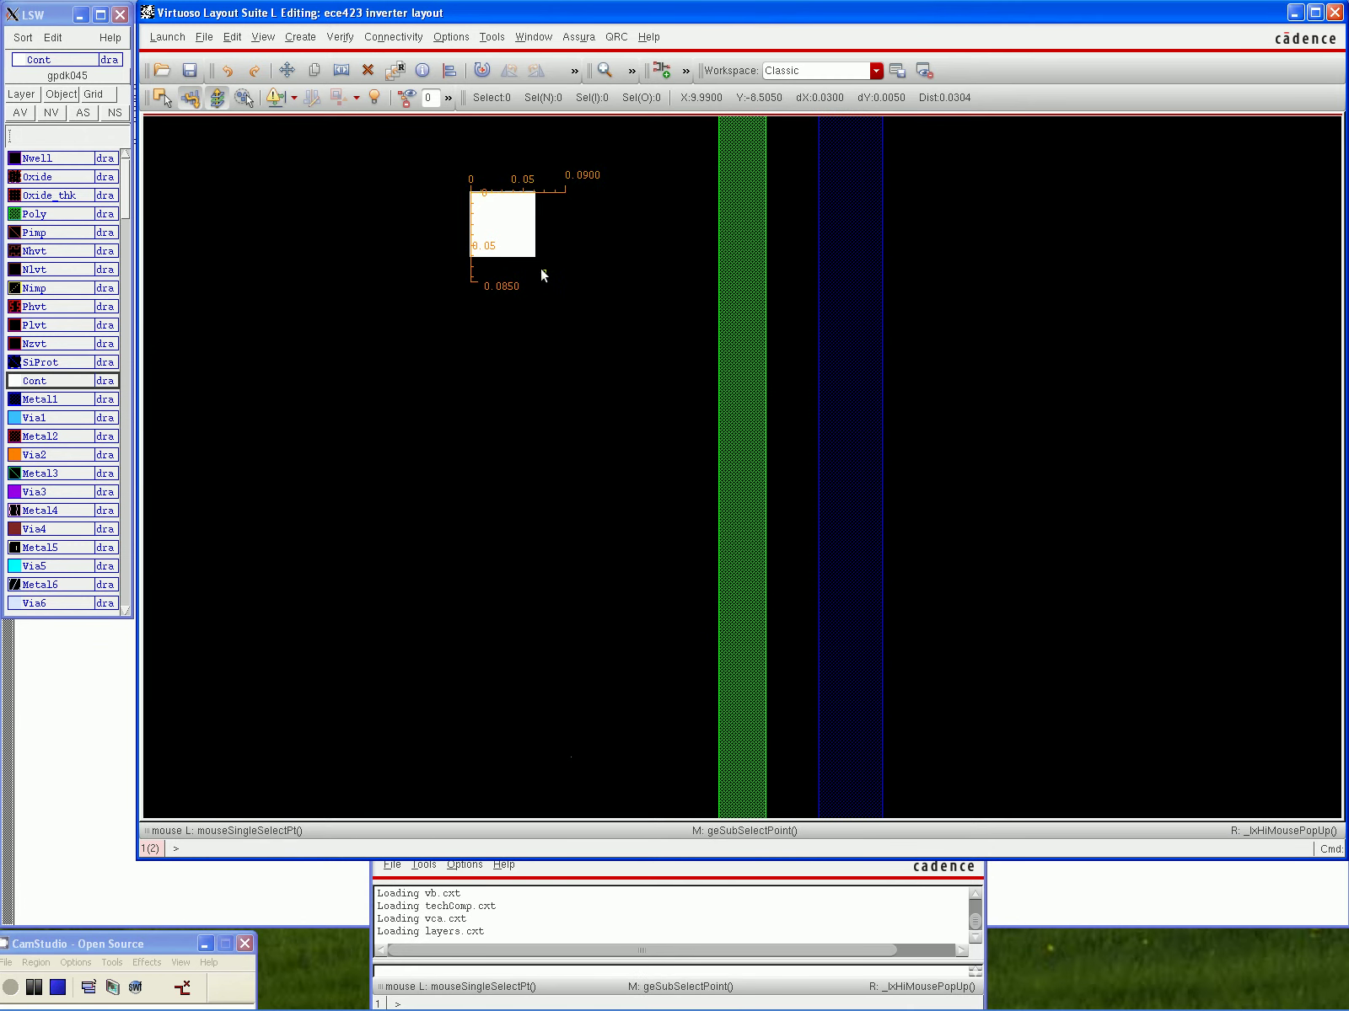
pyautogui.click(470, 276)
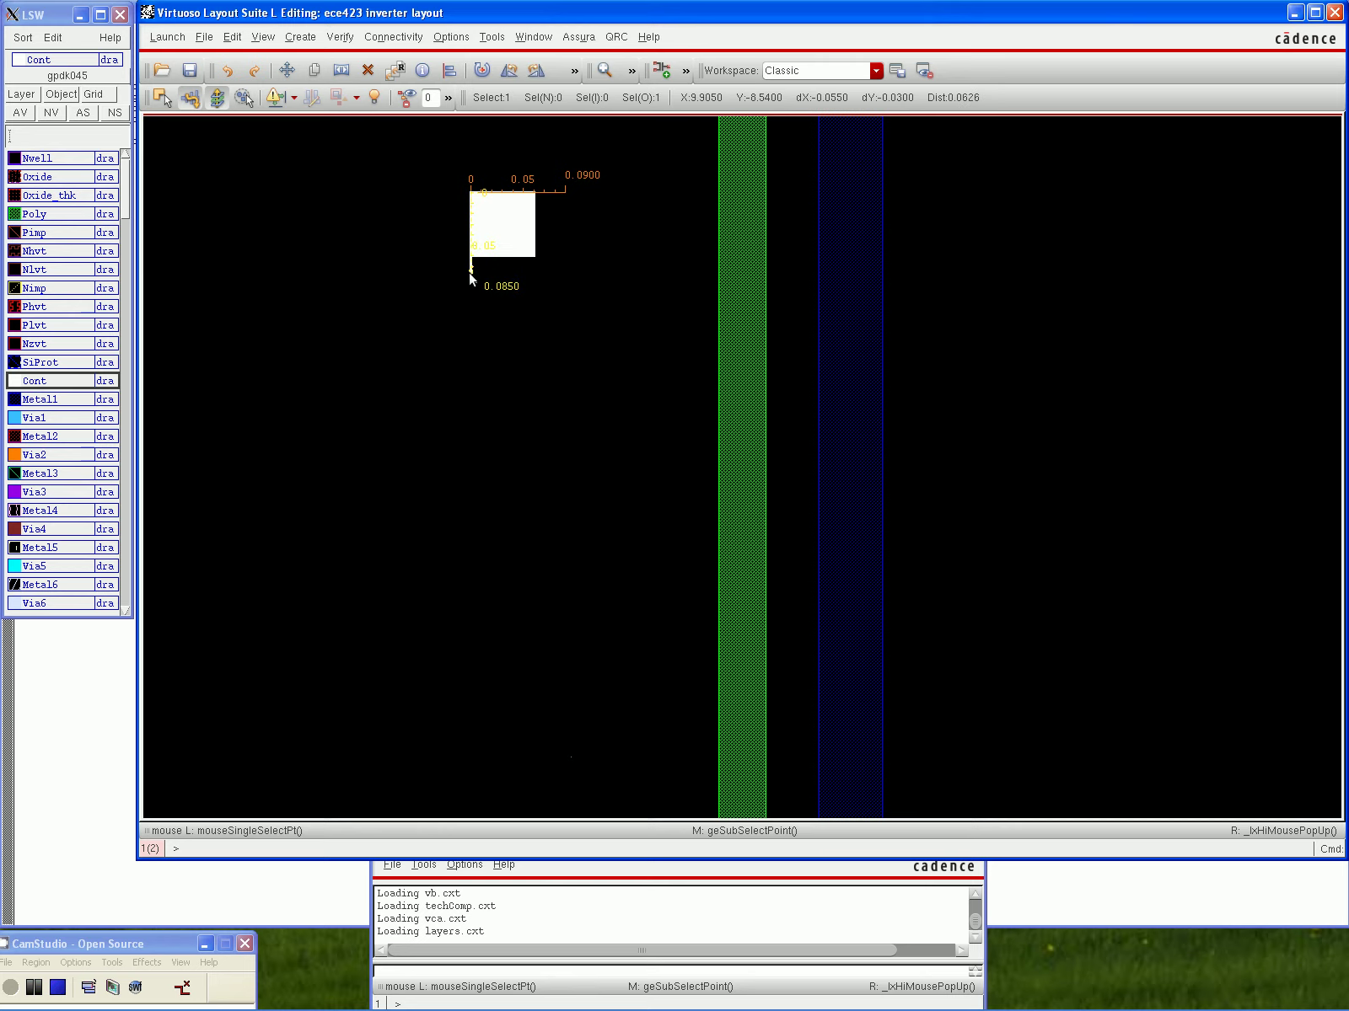
pyautogui.press('ctrl')
pyautogui.keyDown('ctrl'); pyautogui.click(470, 276); pyautogui.keyUp('ctrl')
pyautogui.click(368, 70)
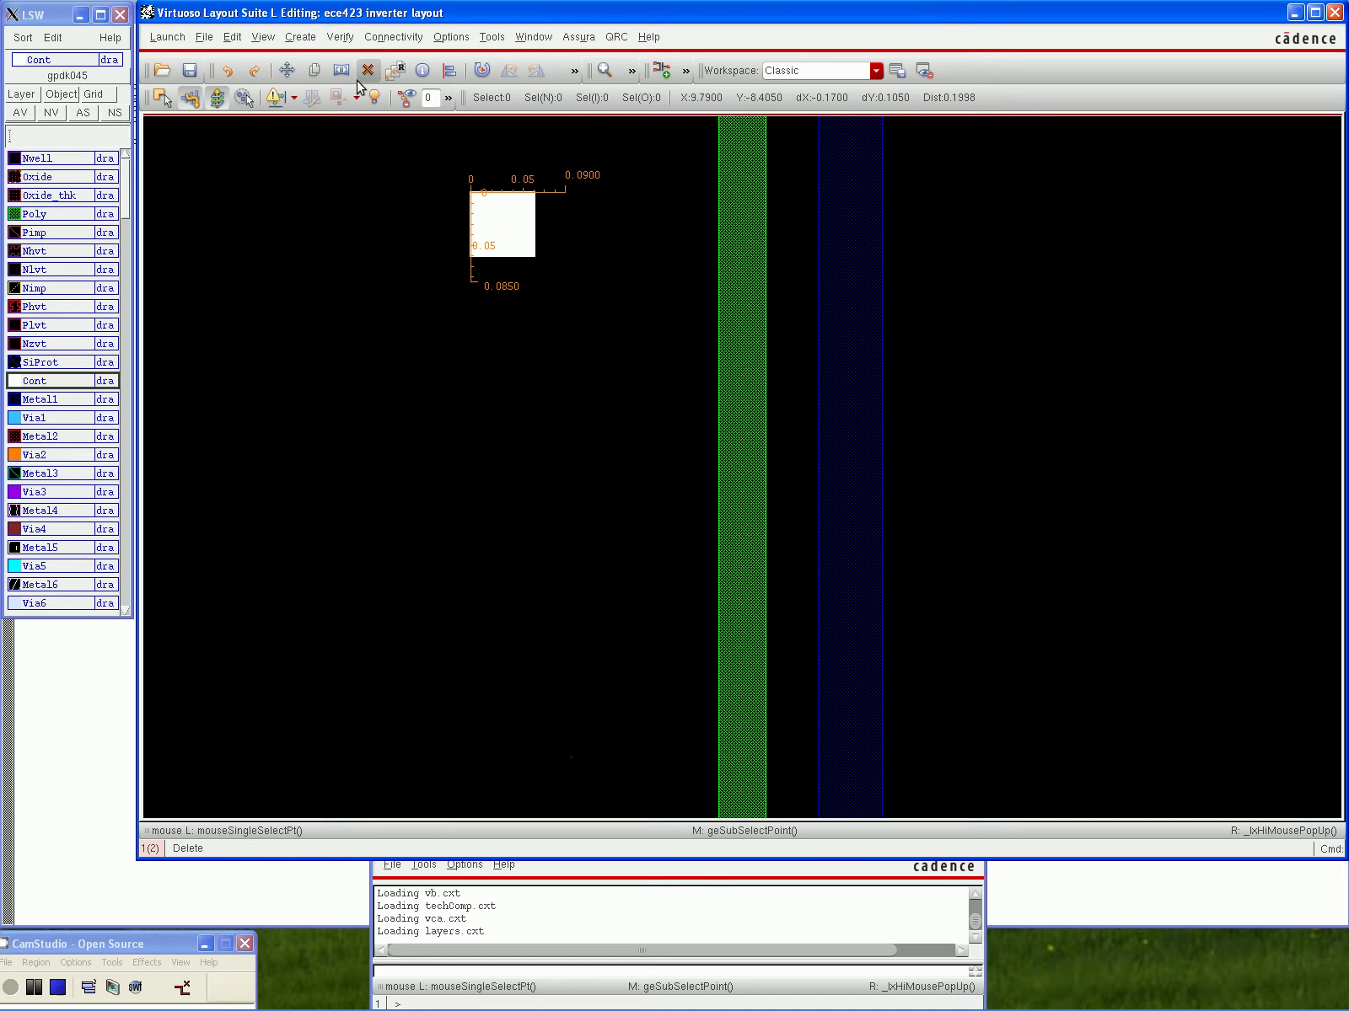
pyautogui.click(467, 268)
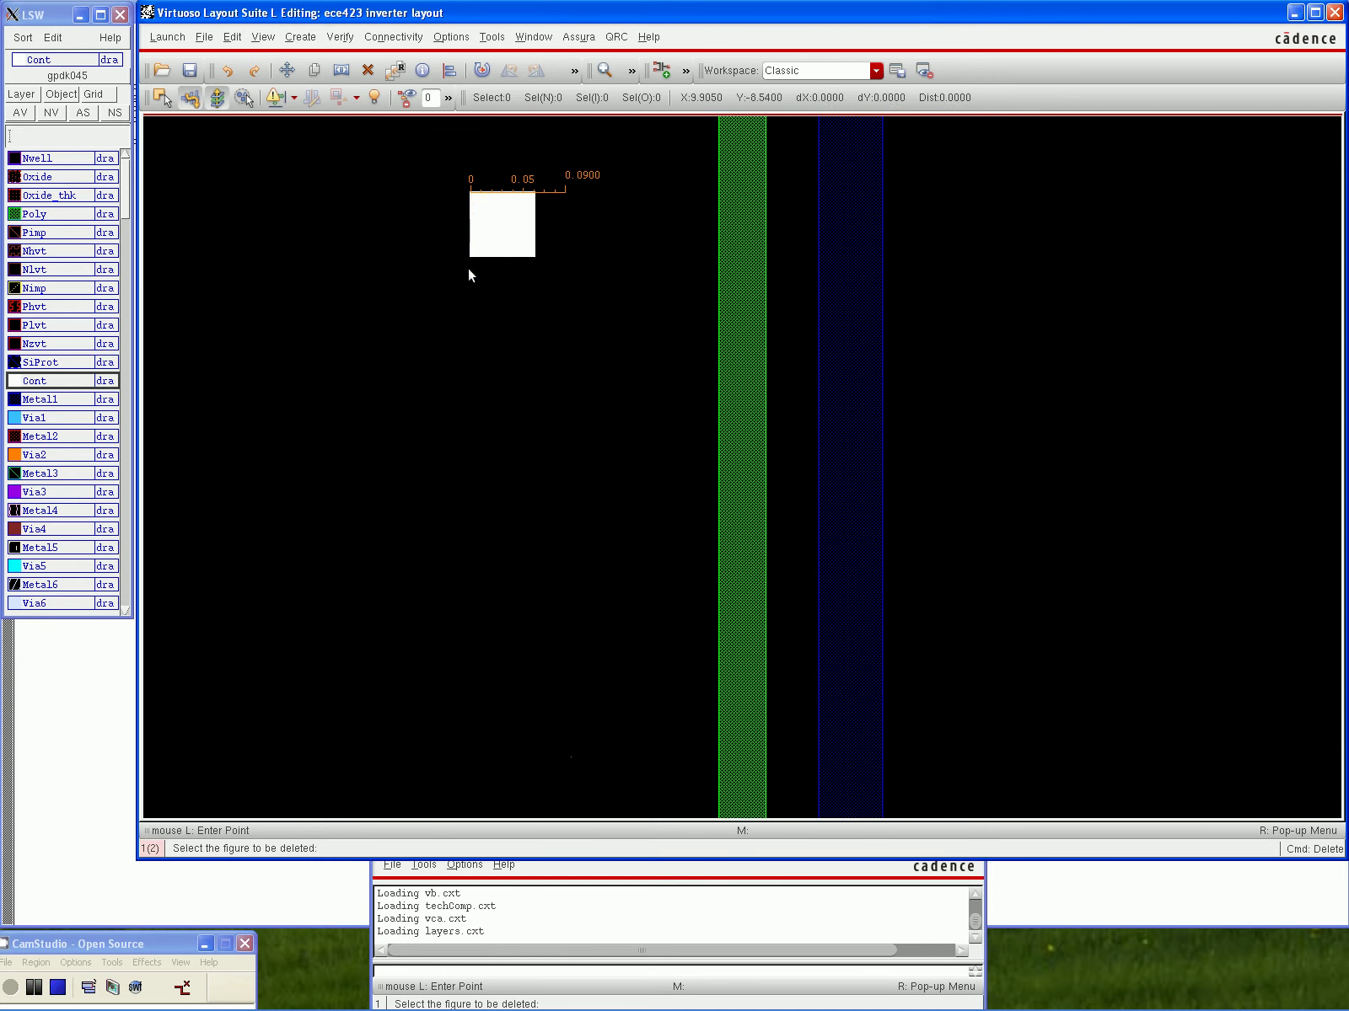
pyautogui.click(552, 194)
pyautogui.press('Escape')
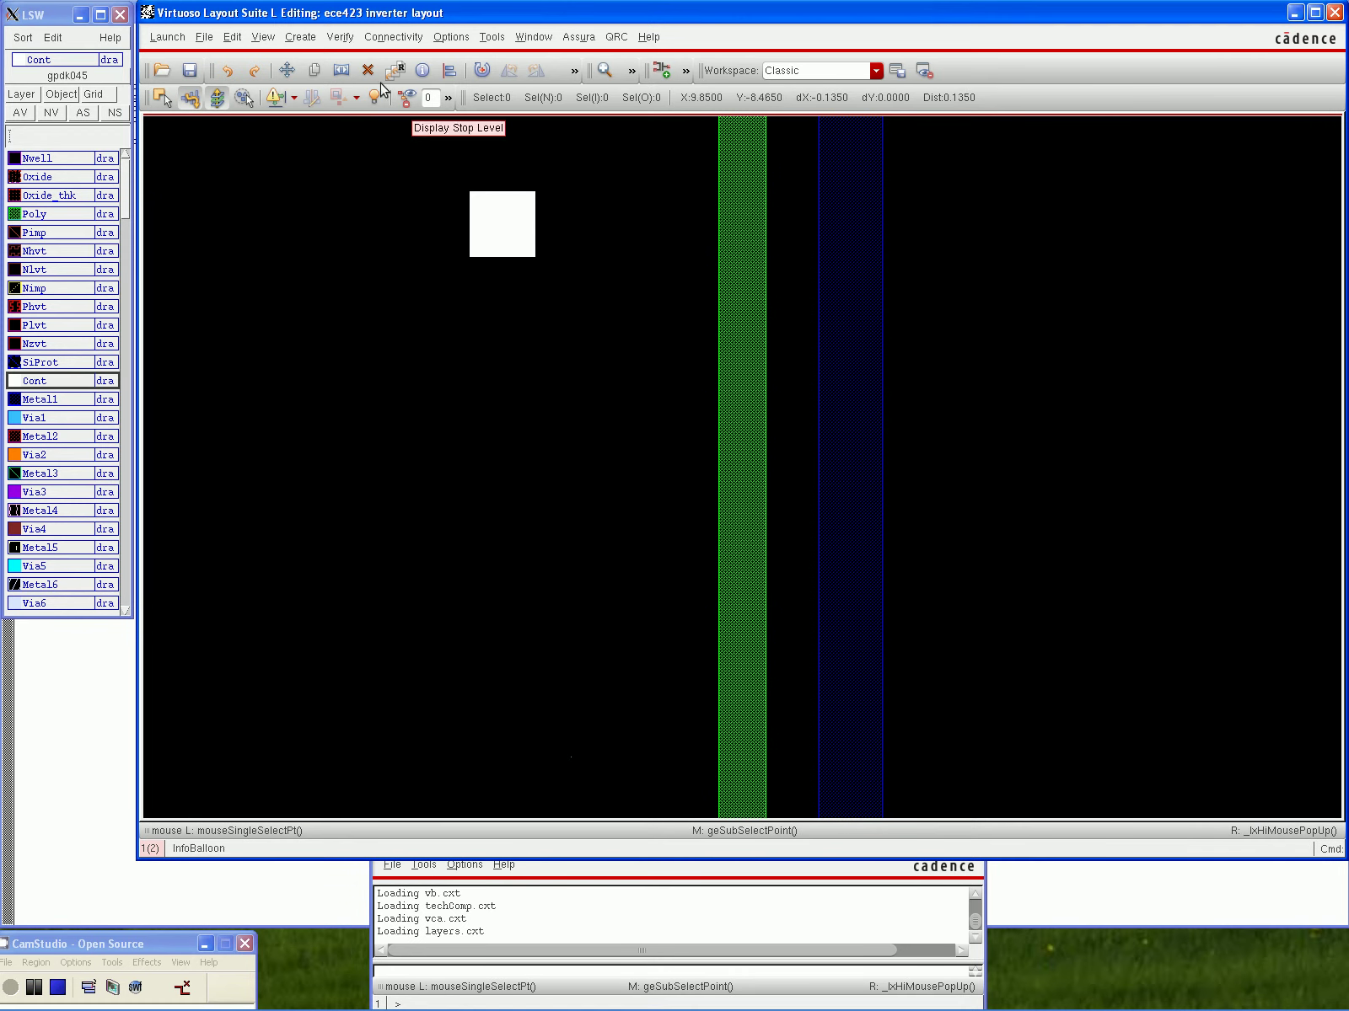
# Move the Cont square about 0.2 to the right so that it overlaps the left edge of the poly strip
pyautogui.click(338, 73)
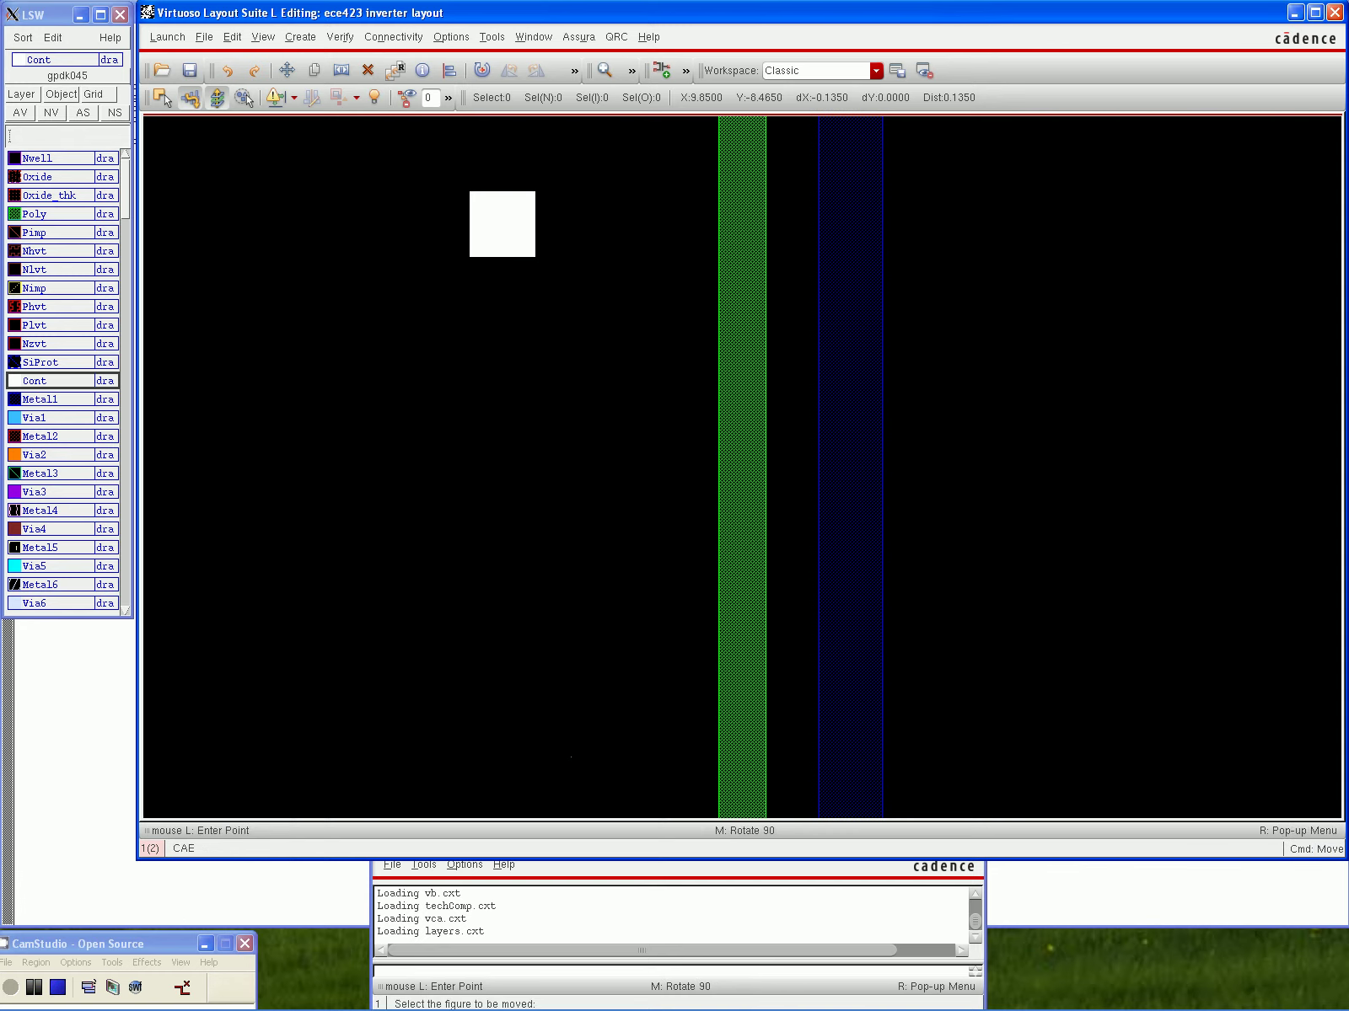
pyautogui.click(286, 70)
pyautogui.click(486, 218)
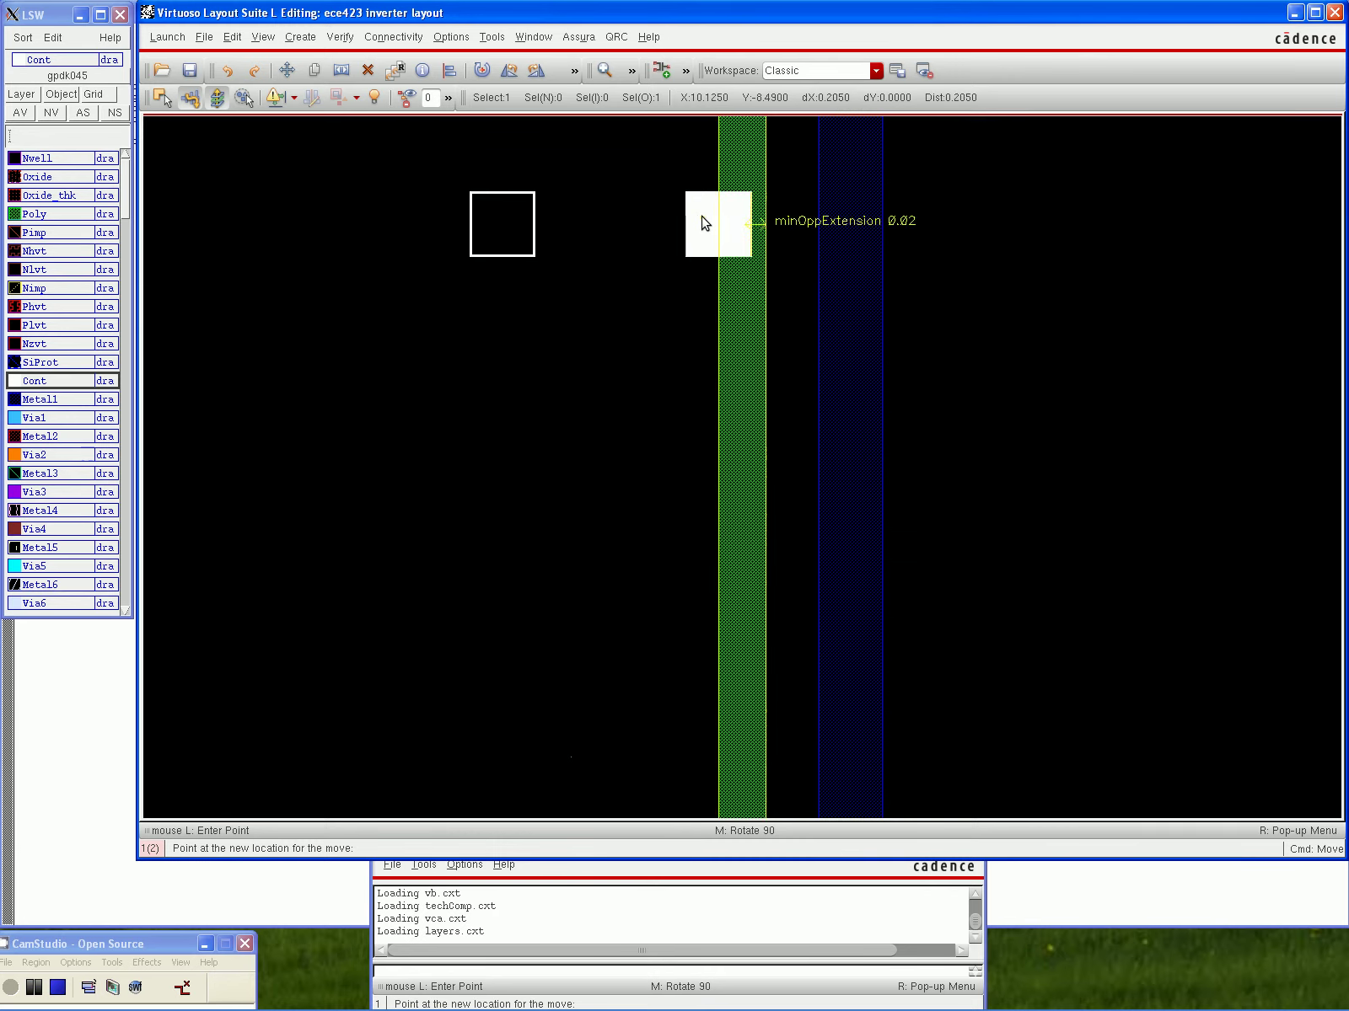
pyautogui.click(696, 223)
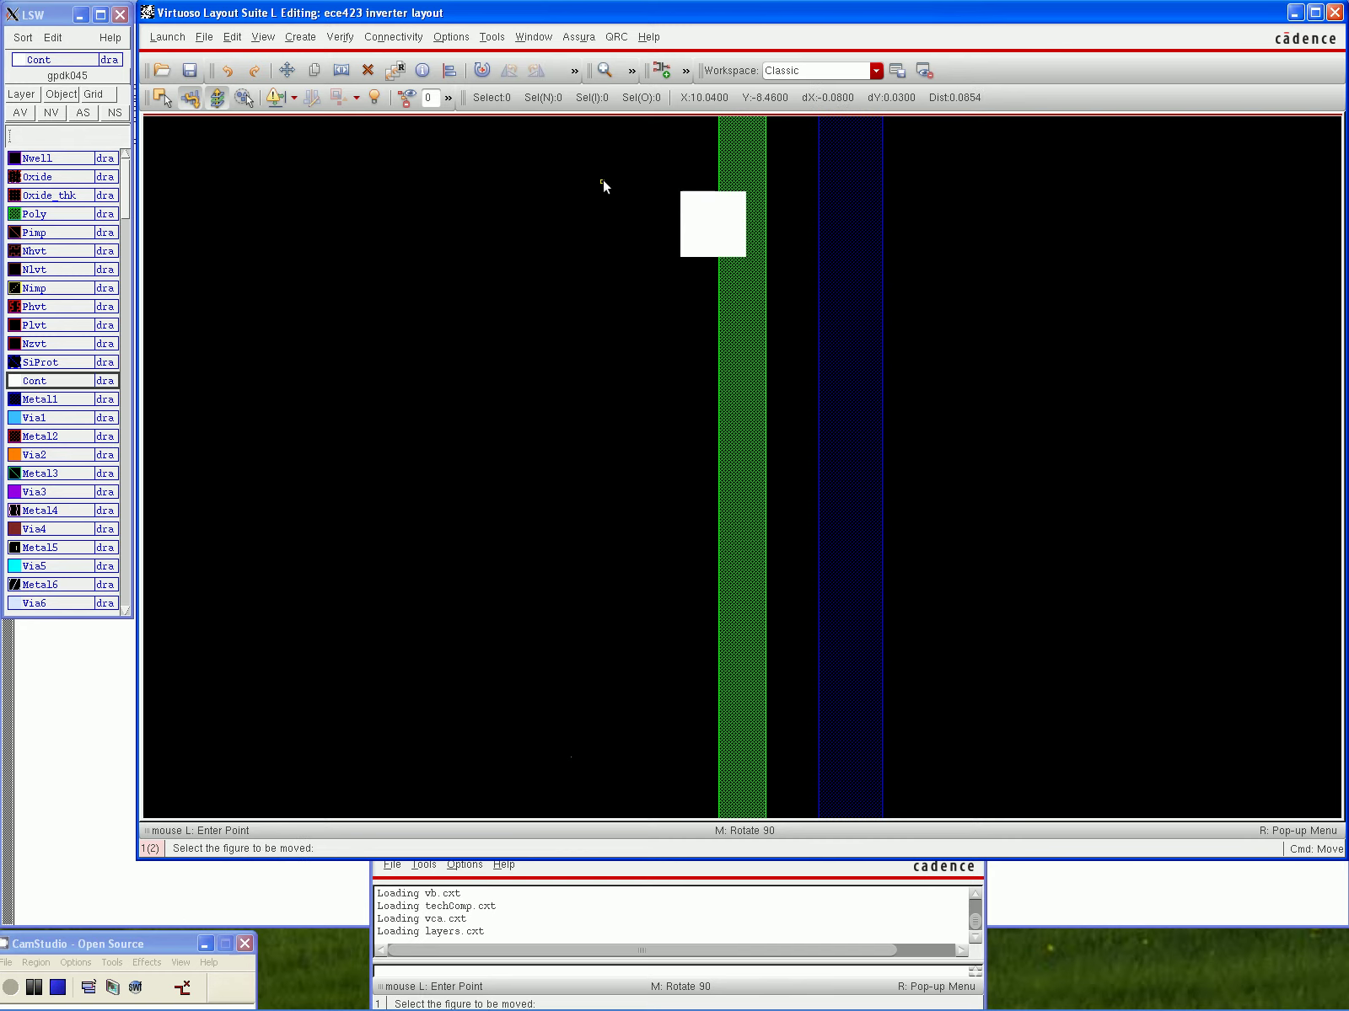
pyautogui.press('Escape')
# Draw a Poly rectangle about 0.075 wide and 0.13 high from the gate strip's left edge, extending the poly around the contact
pyautogui.scroll(2, 573, 227)
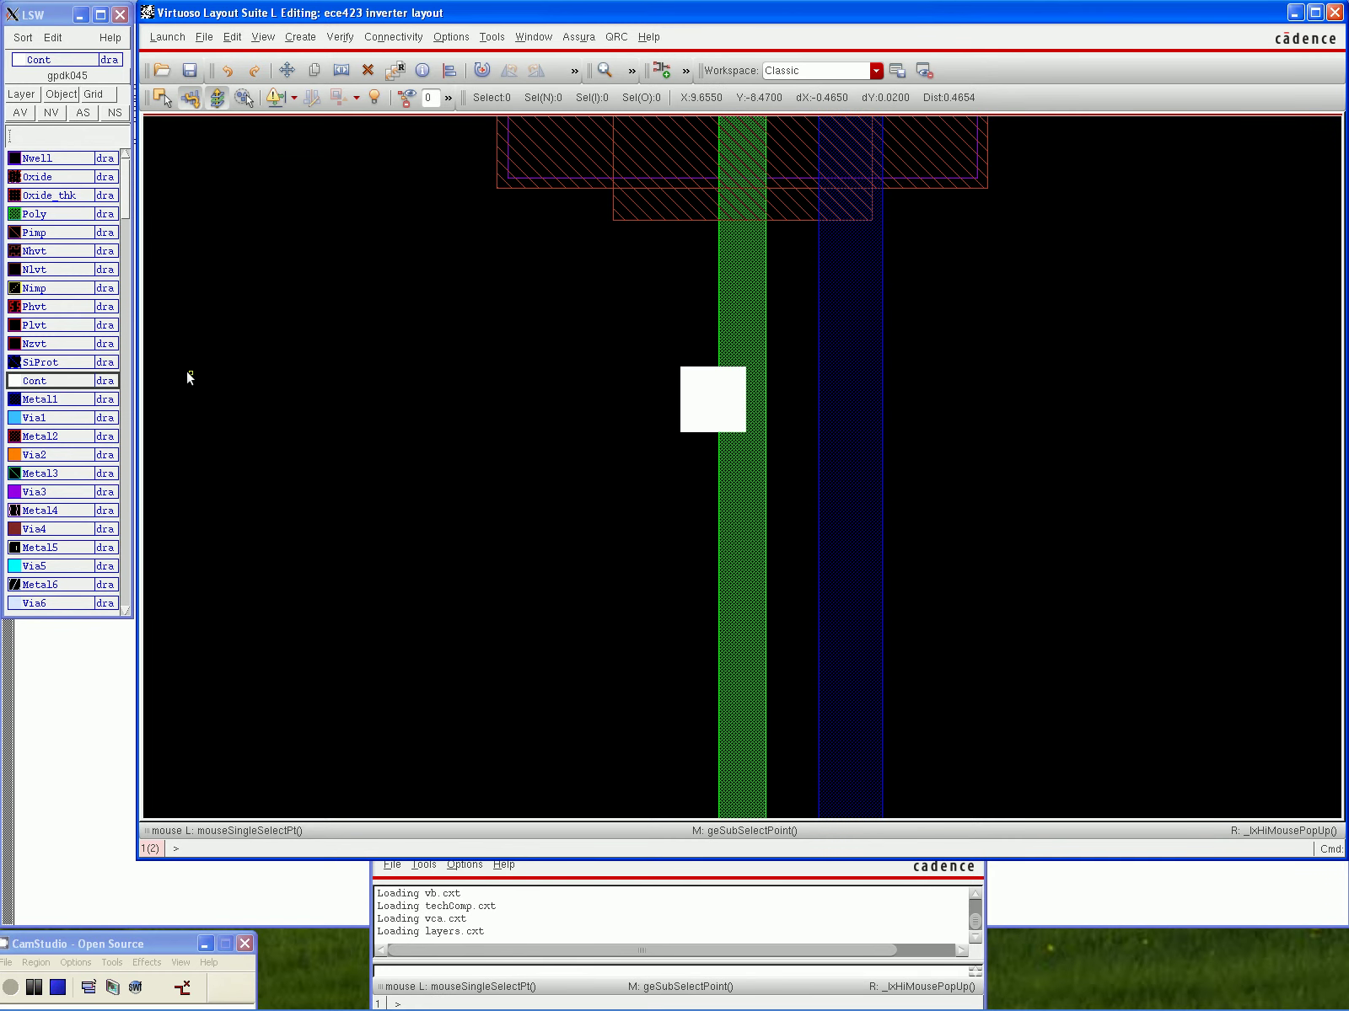
pyautogui.click(46, 216)
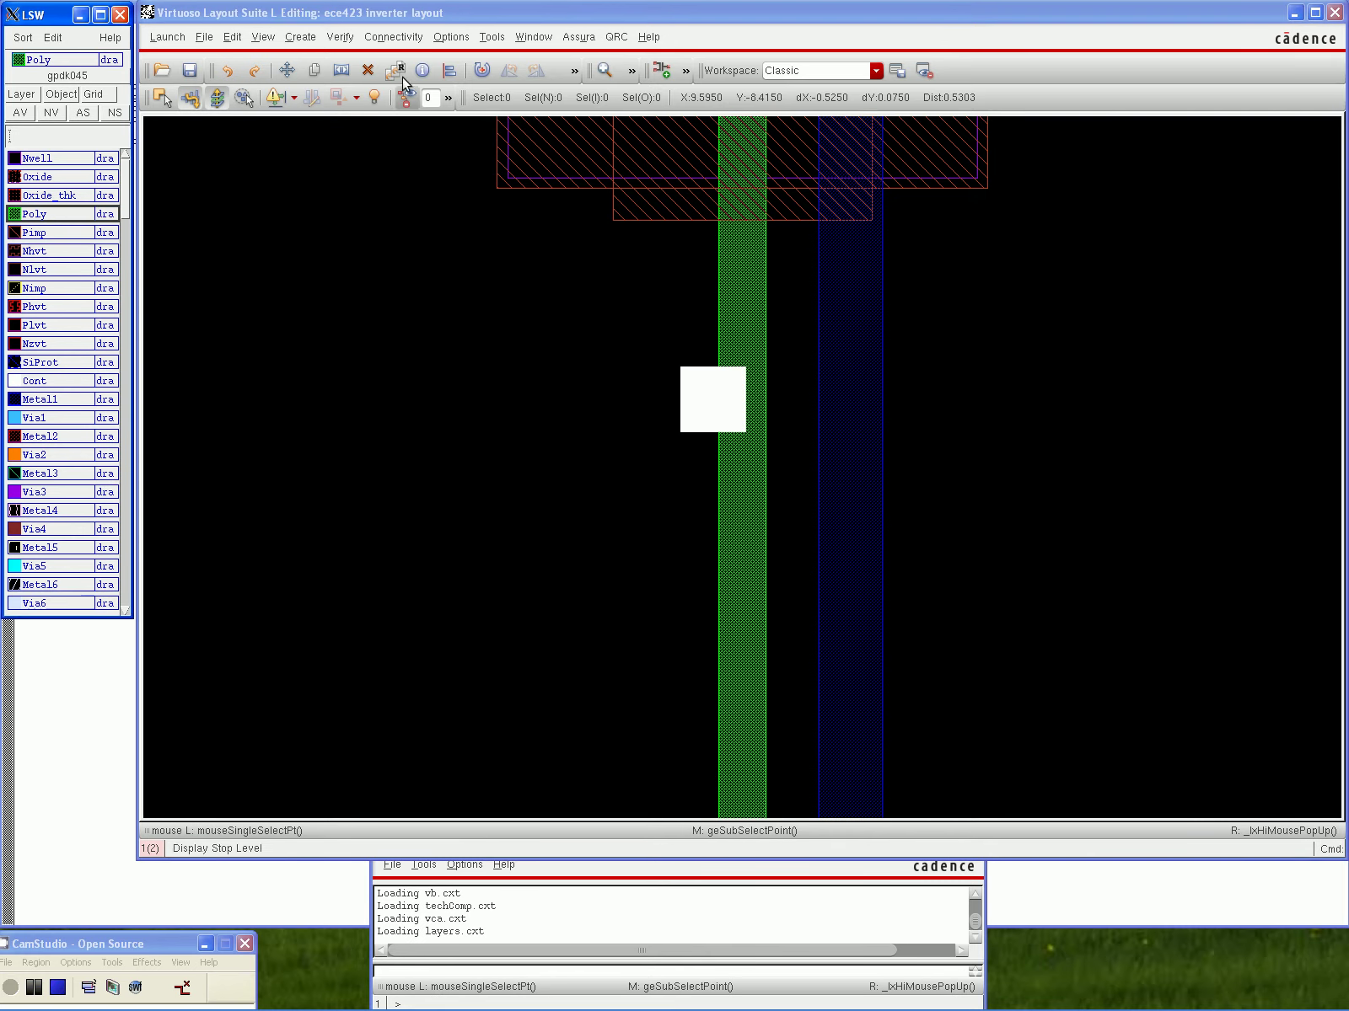
pyautogui.click(288, 39)
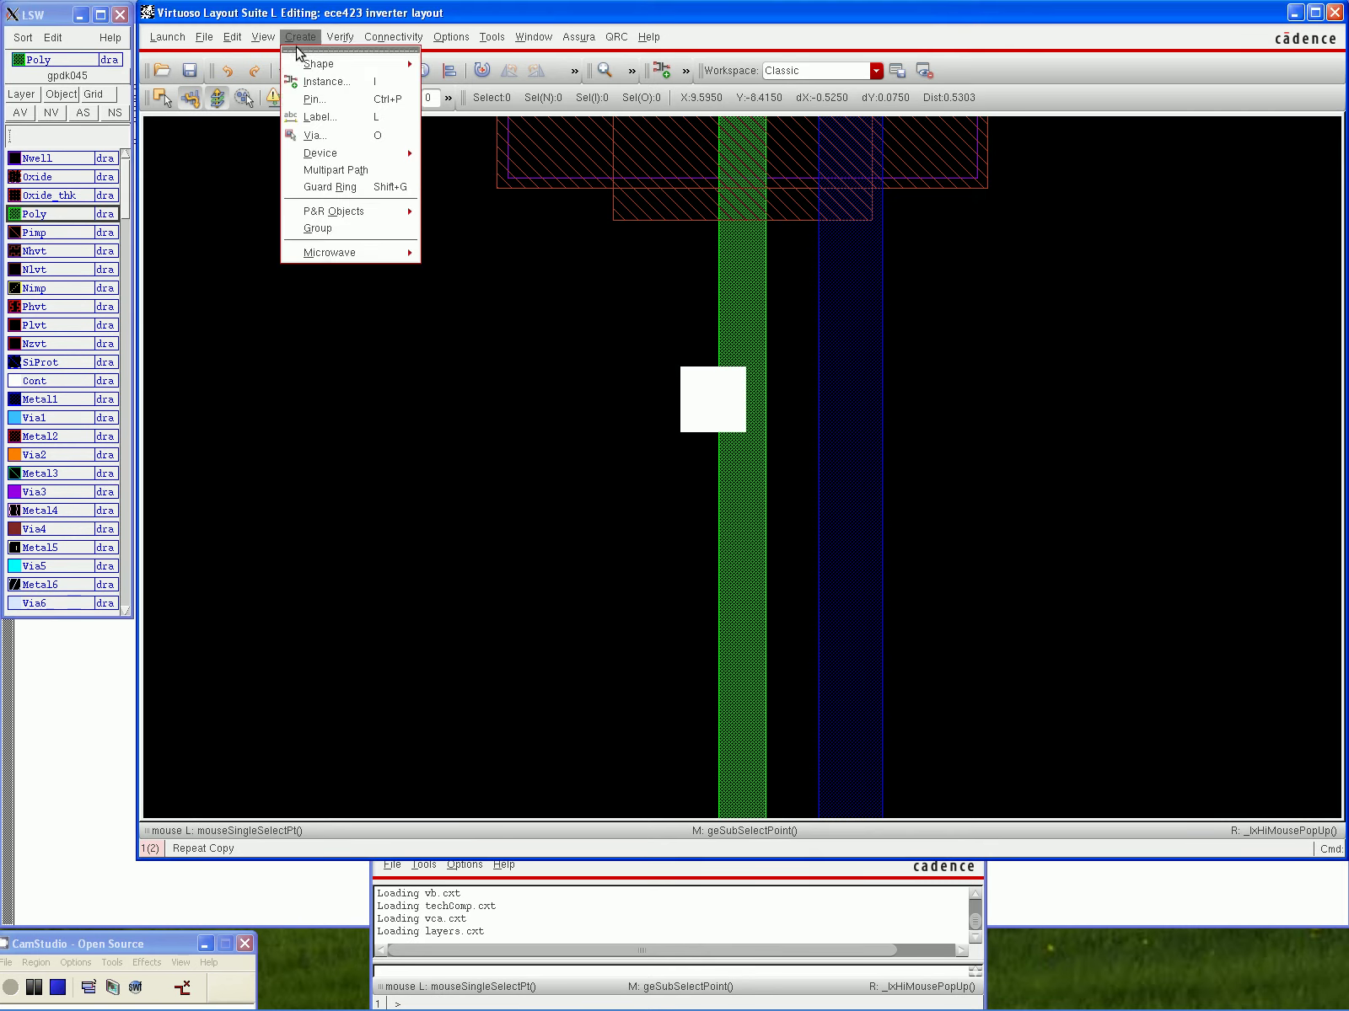
pyautogui.moveTo(329, 67)
pyautogui.click(434, 76)
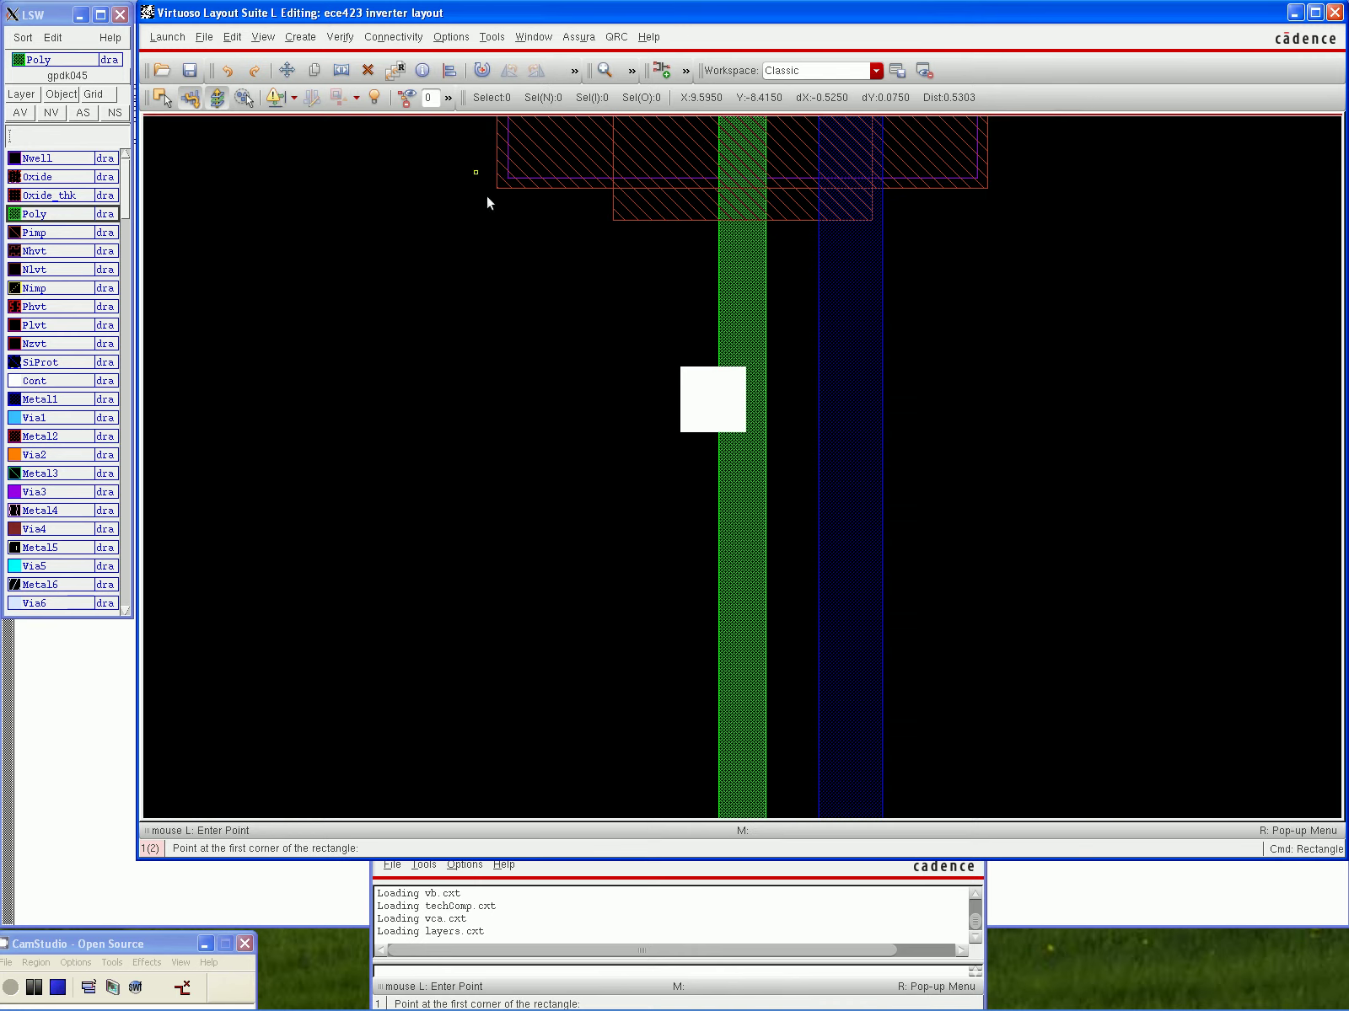
pyautogui.click(715, 330)
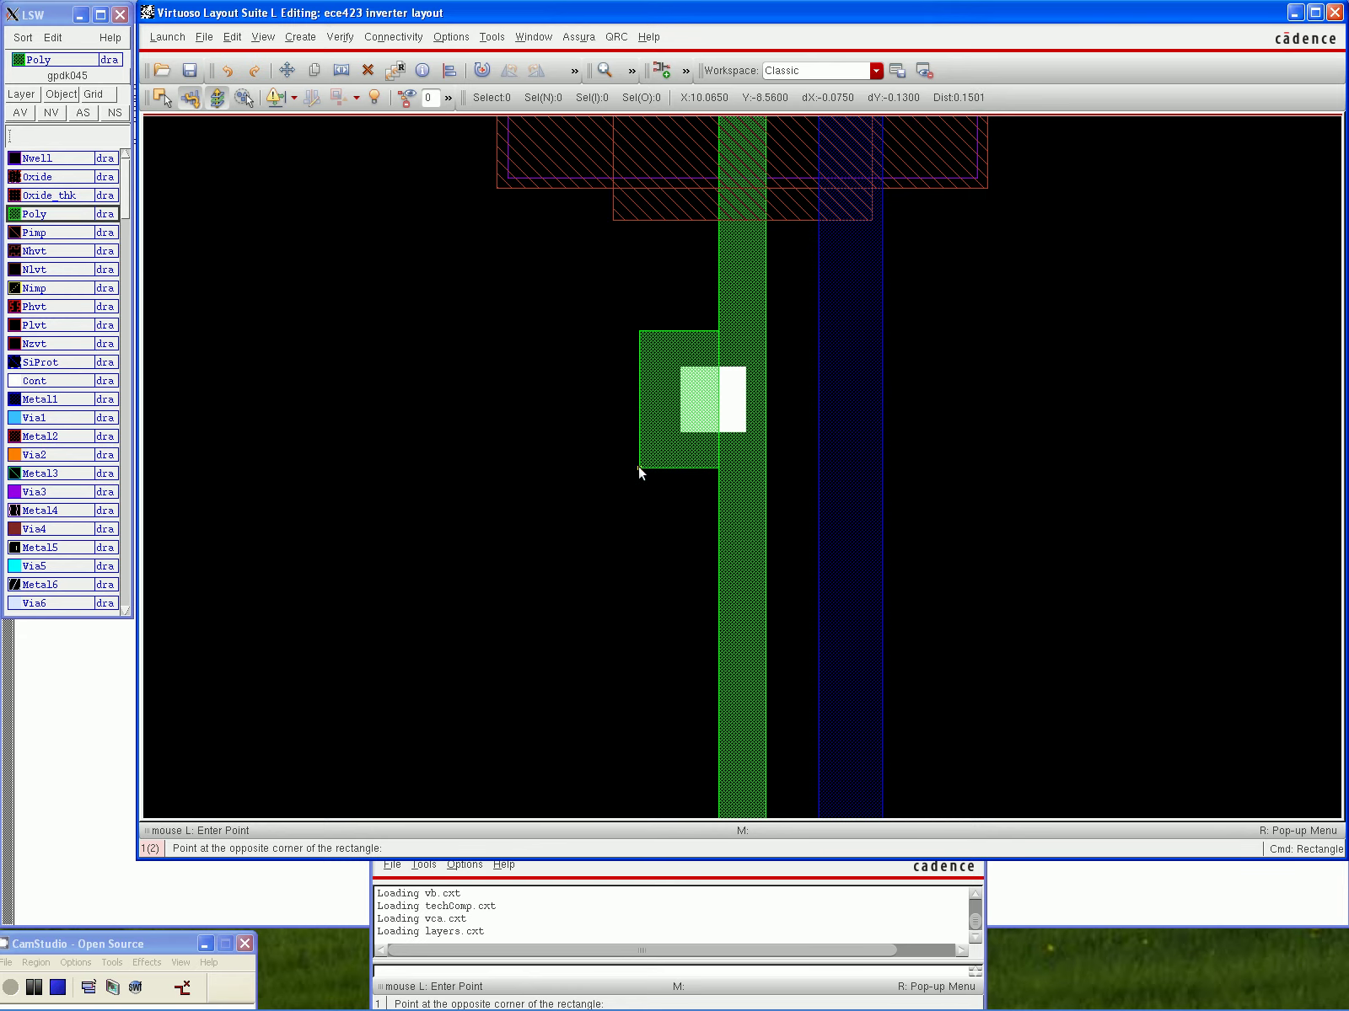
pyautogui.click(639, 468)
pyautogui.press('Escape')
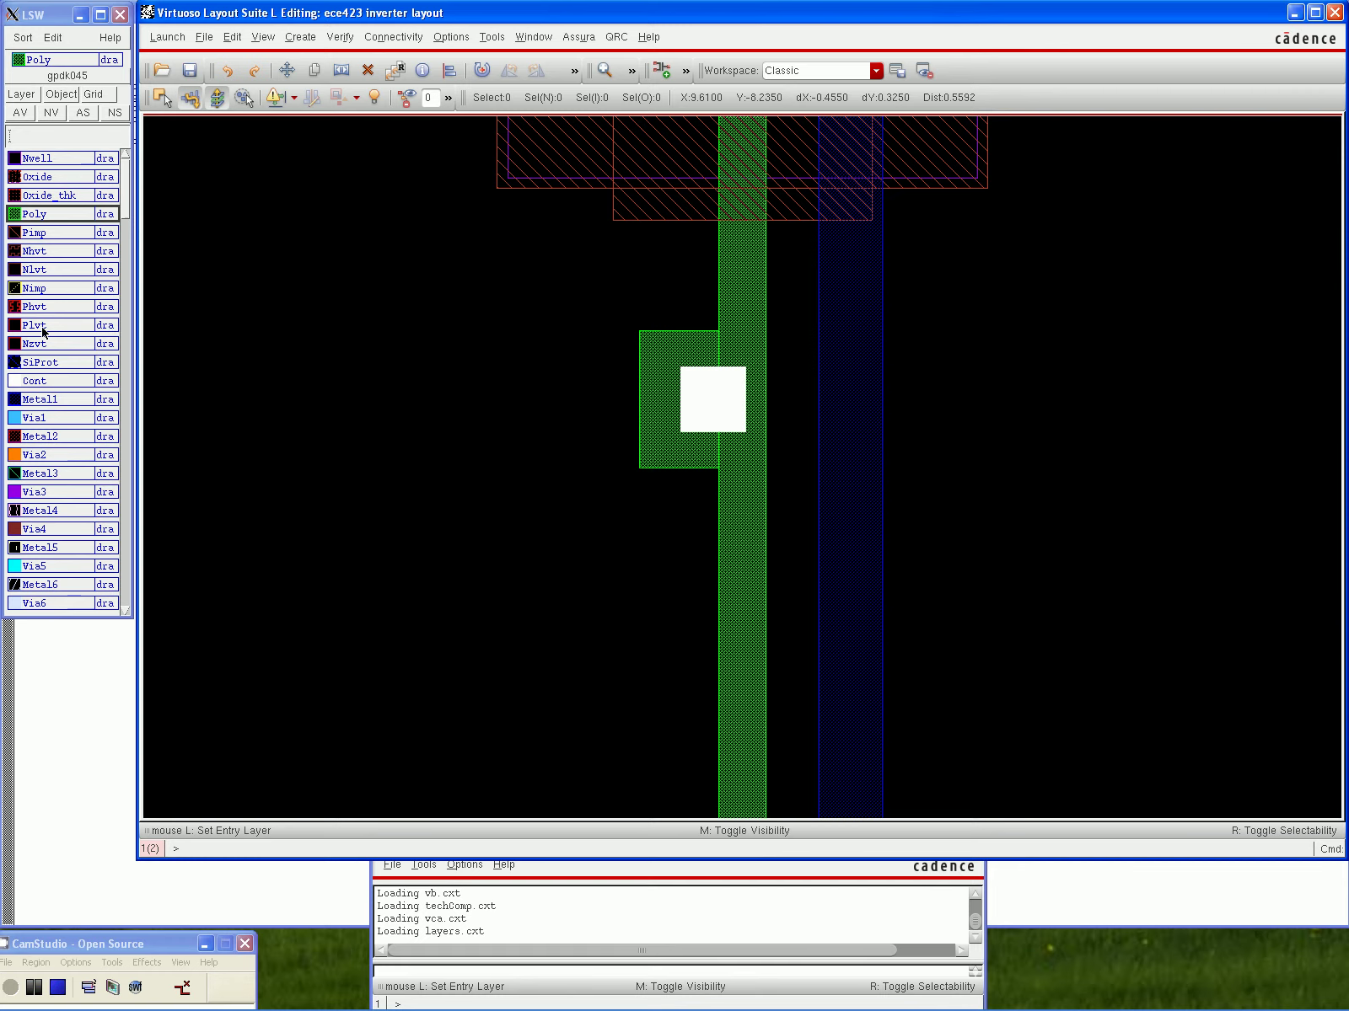
# Draw a Metal1 rectangle about 0.095 wide and 0.1 high that encloses the gate contact
pyautogui.click(49, 402)
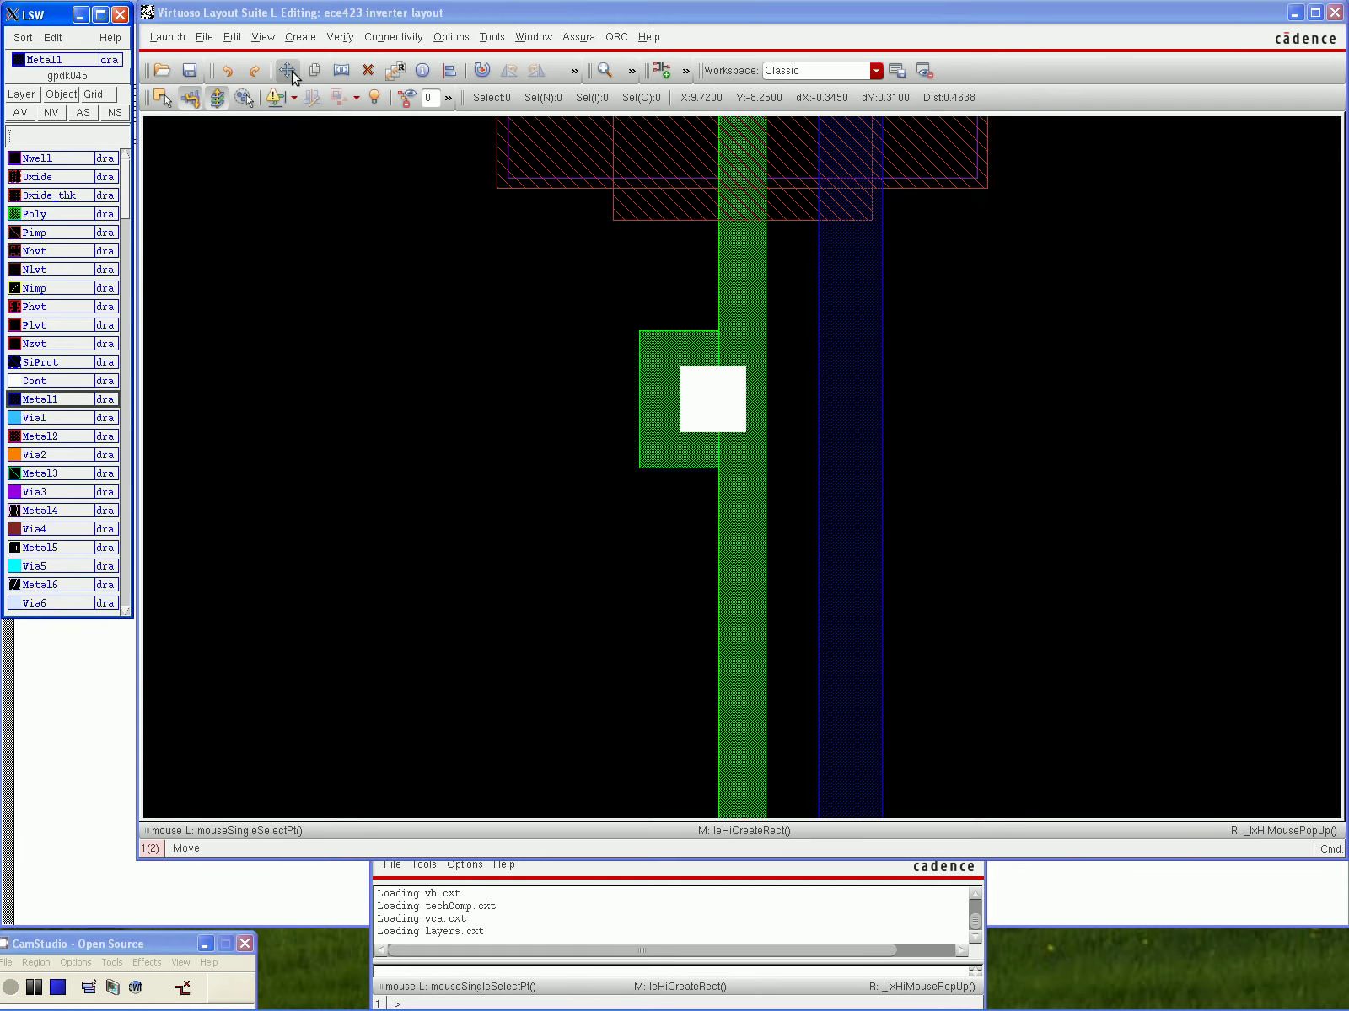
pyautogui.click(300, 37)
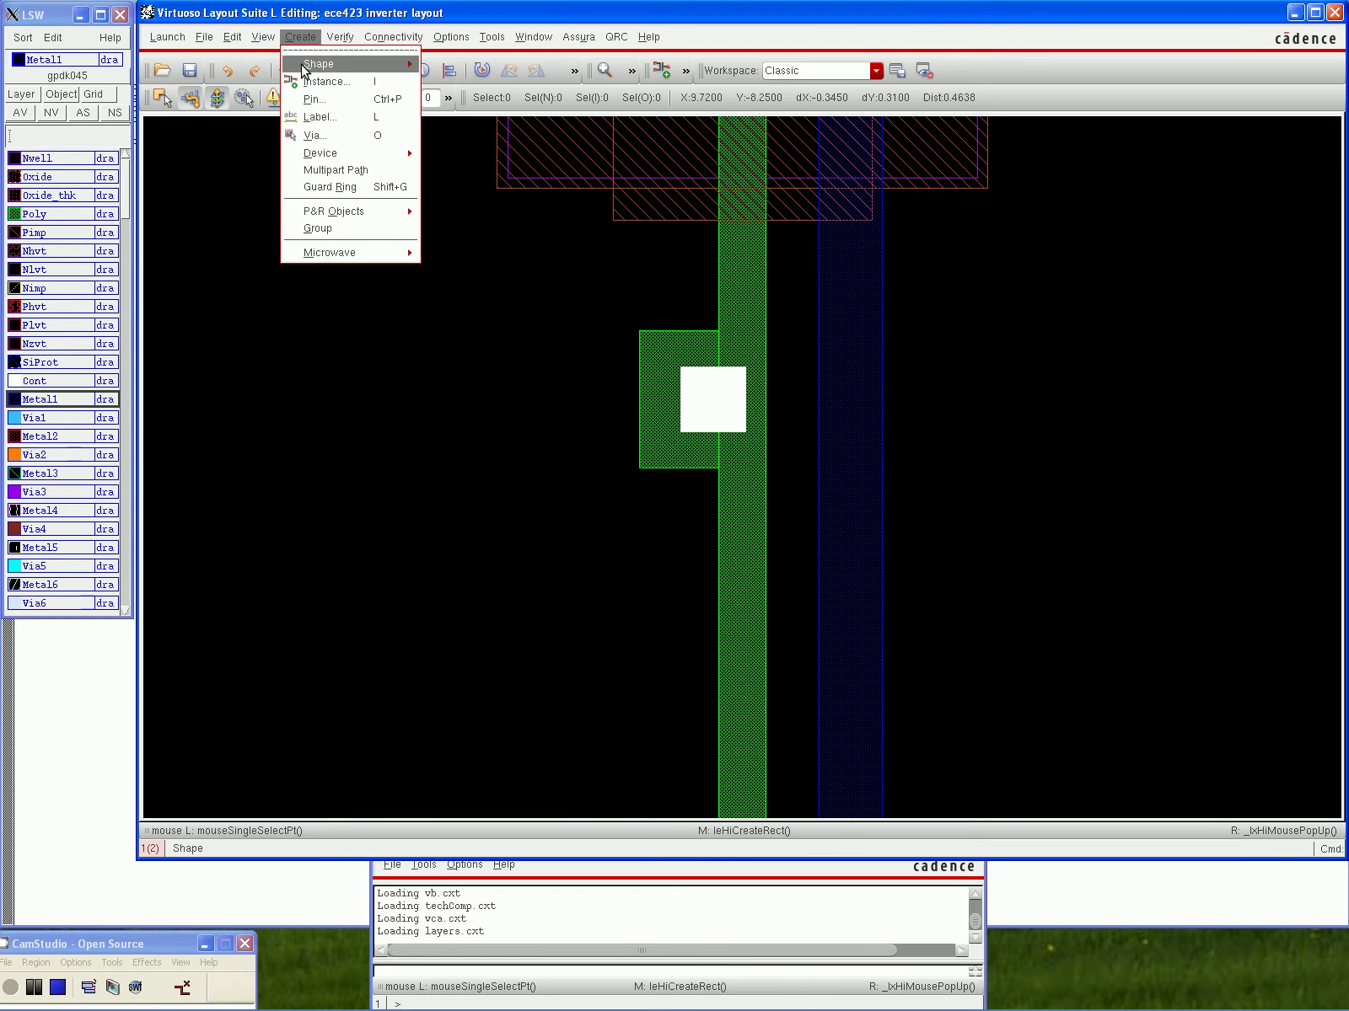
pyautogui.moveTo(301, 64)
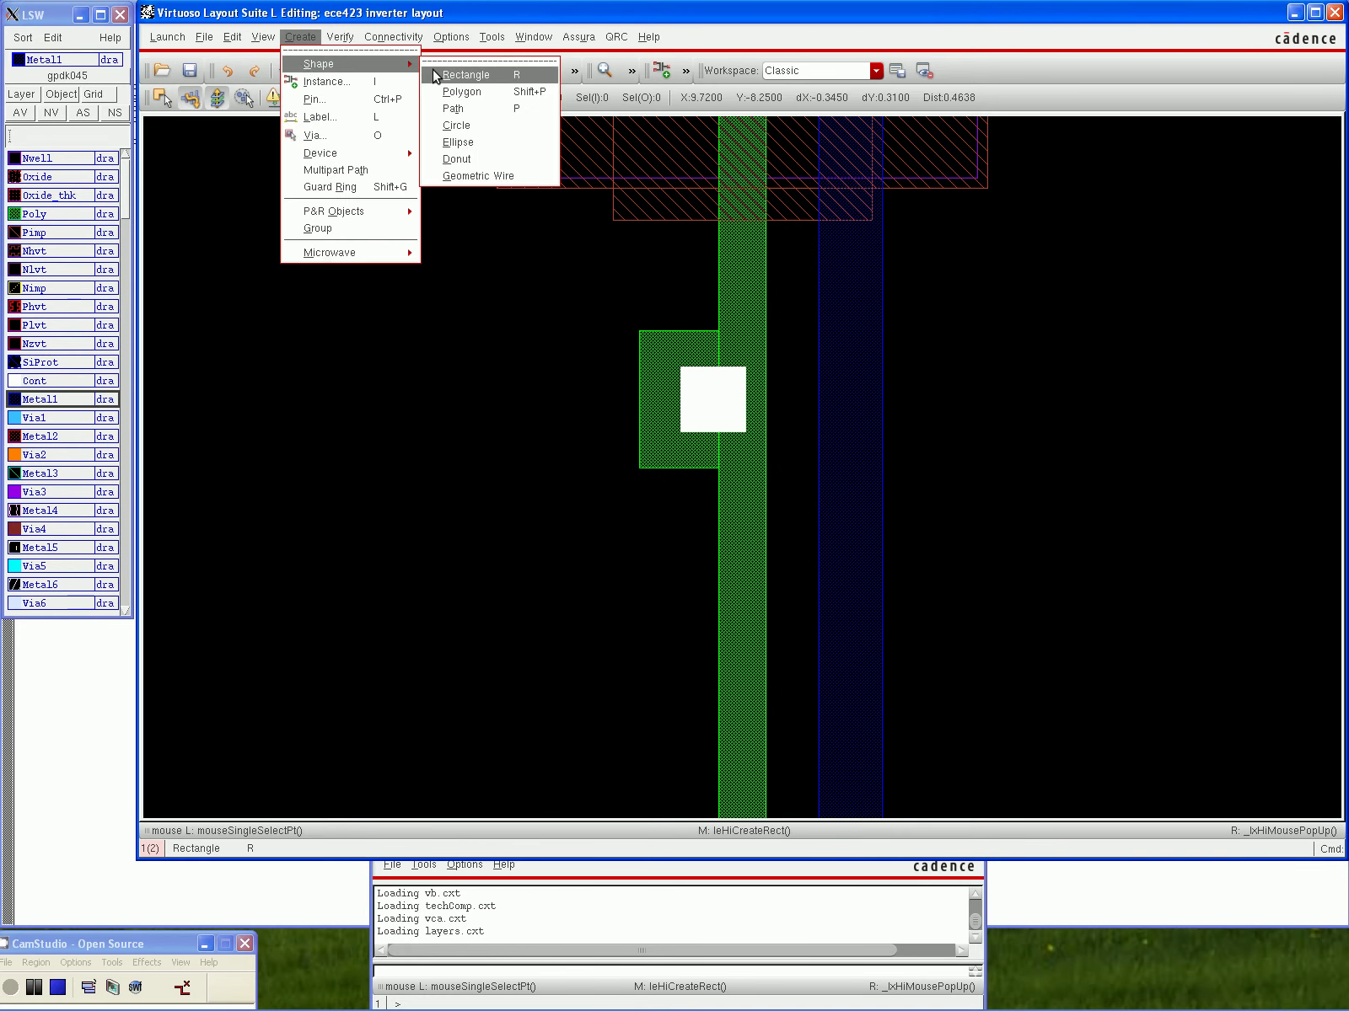
pyautogui.click(465, 75)
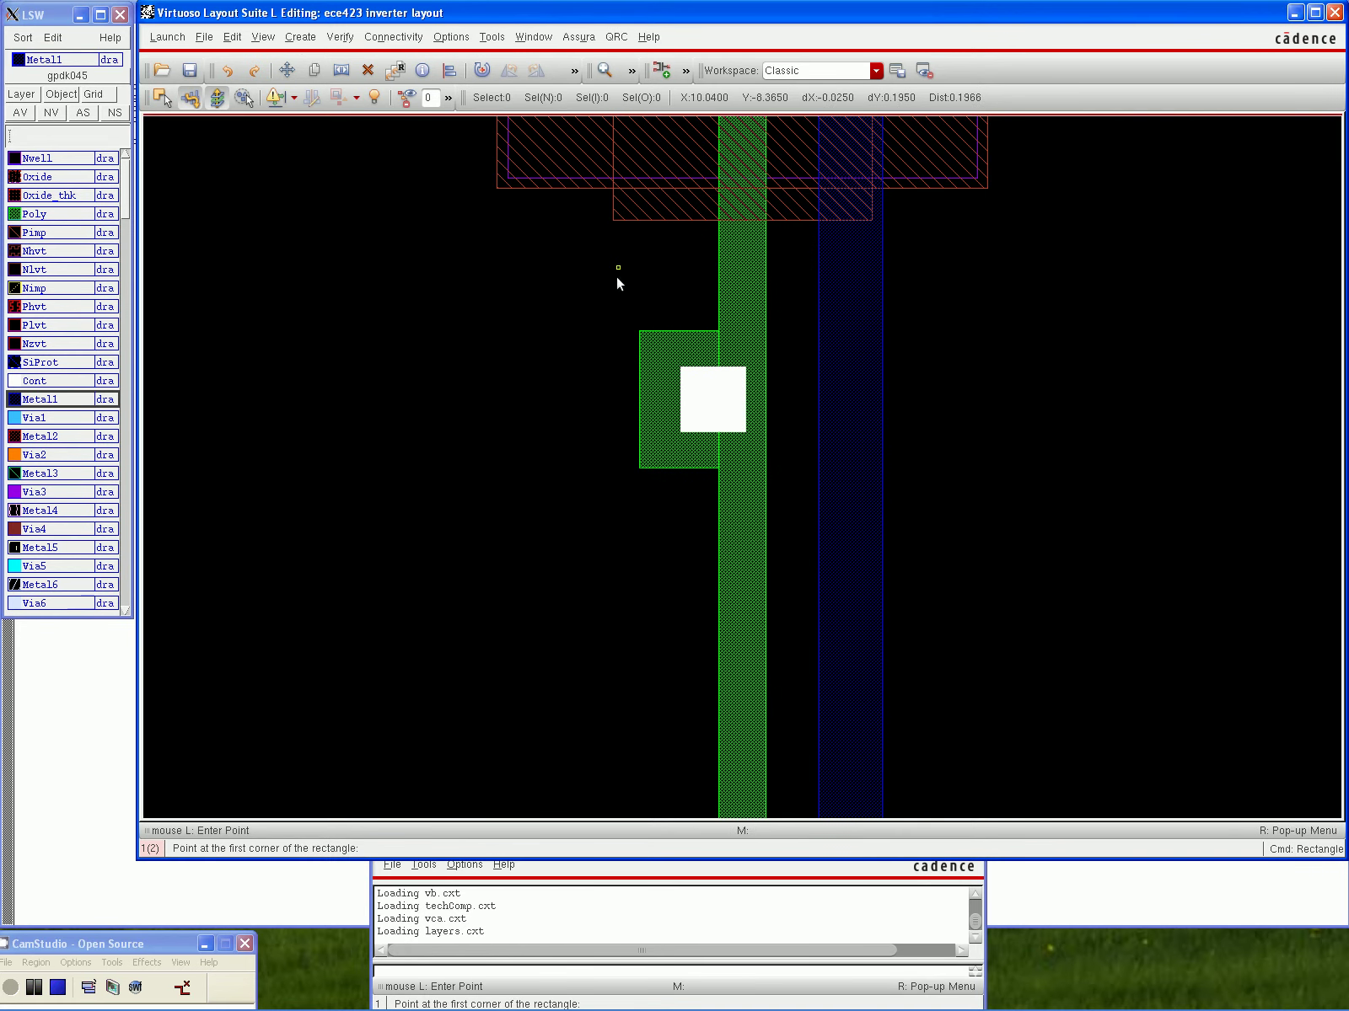
pyautogui.click(655, 346)
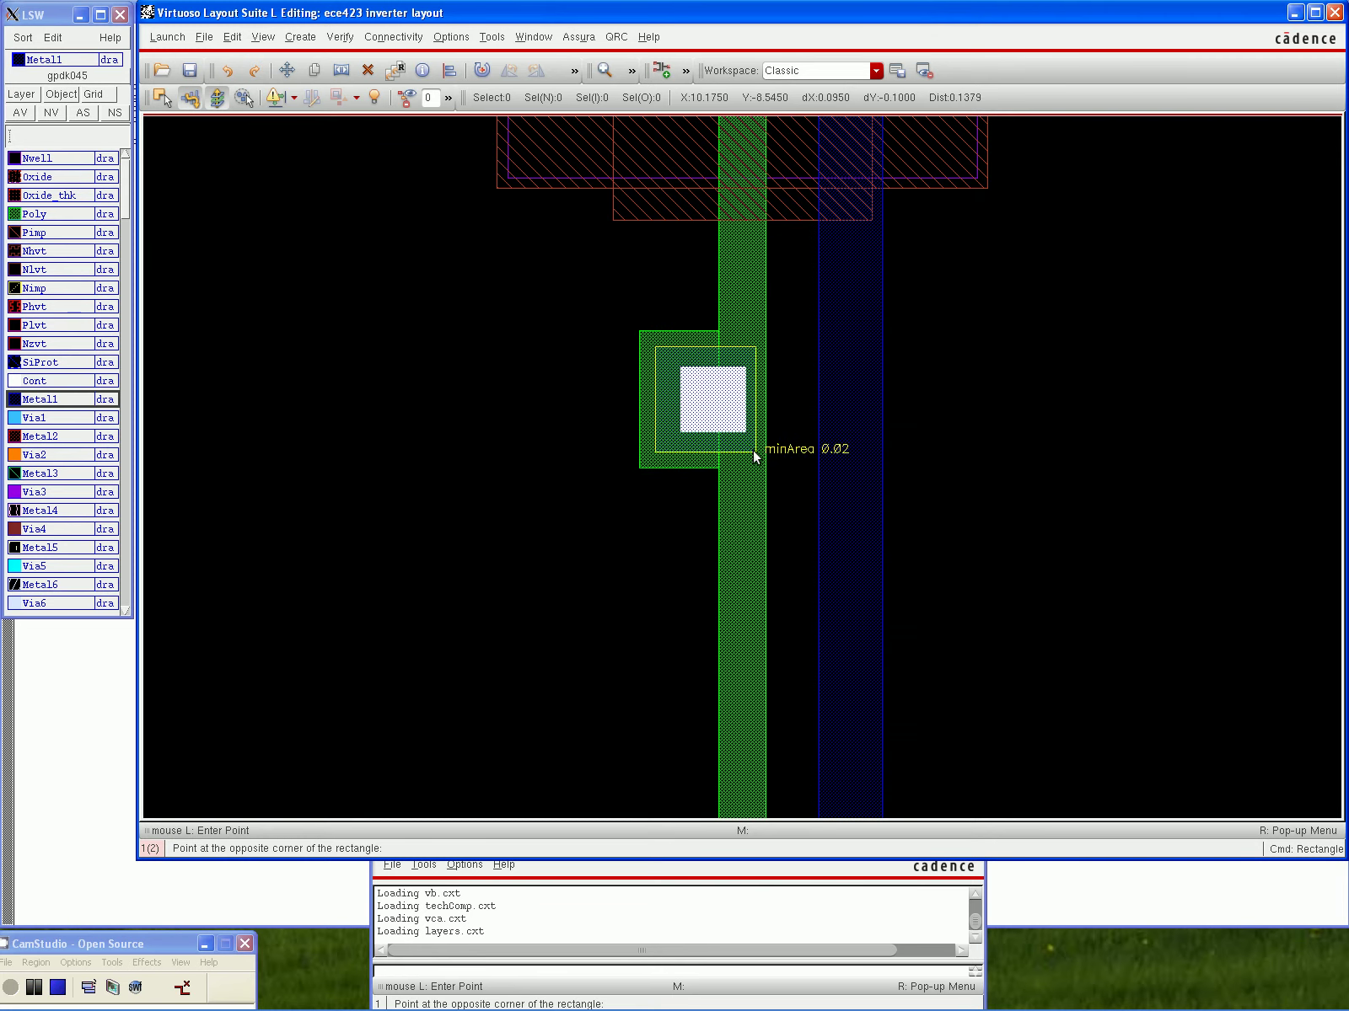
pyautogui.click(753, 451)
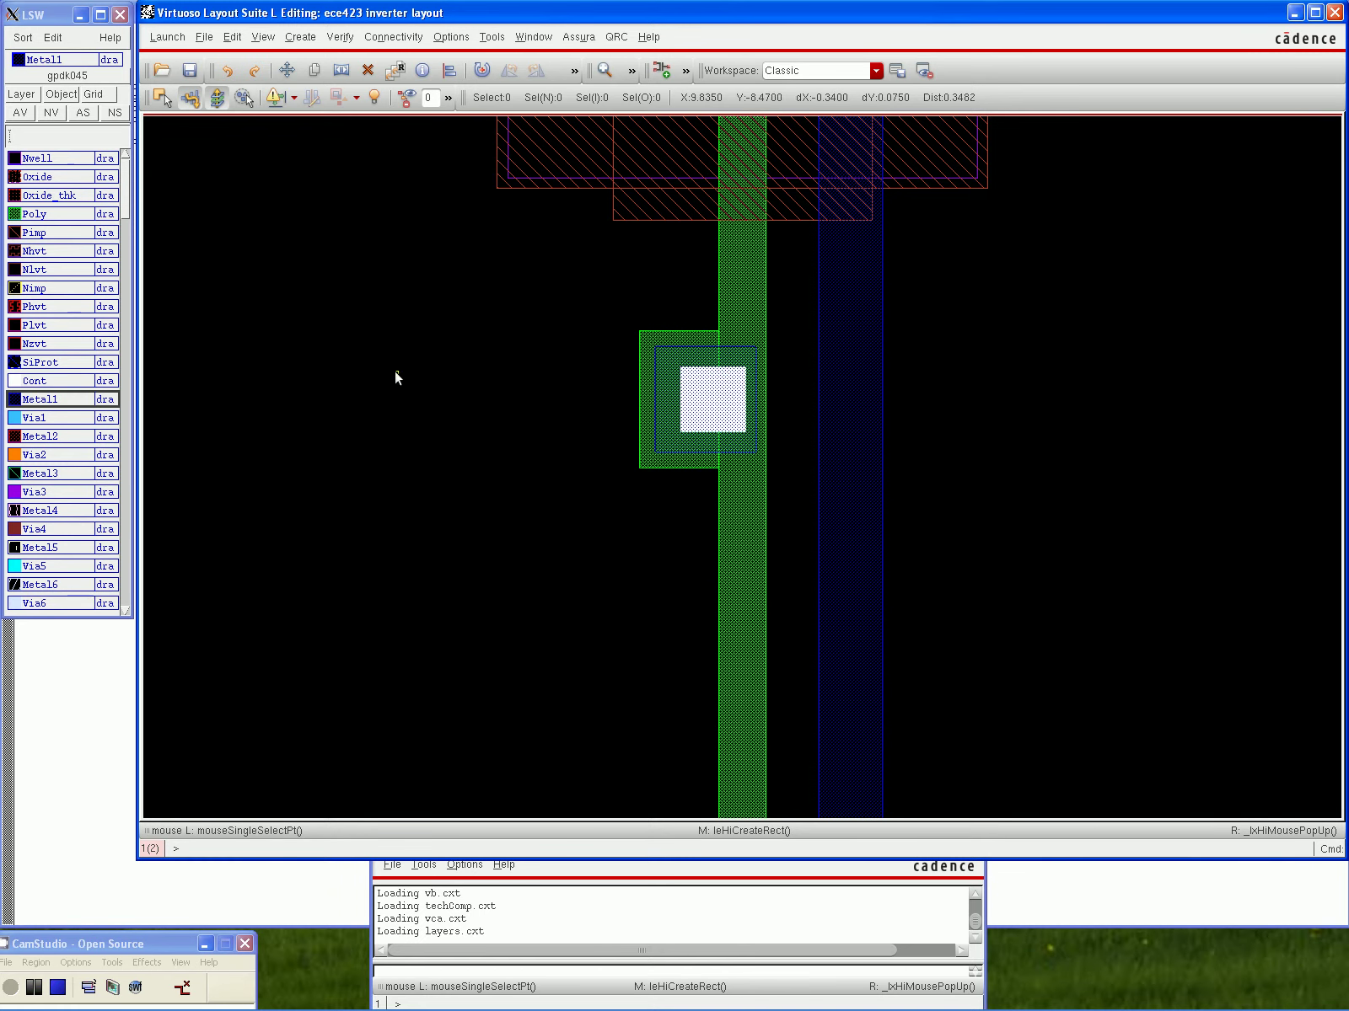
pyautogui.scroll(-3, 396, 374)
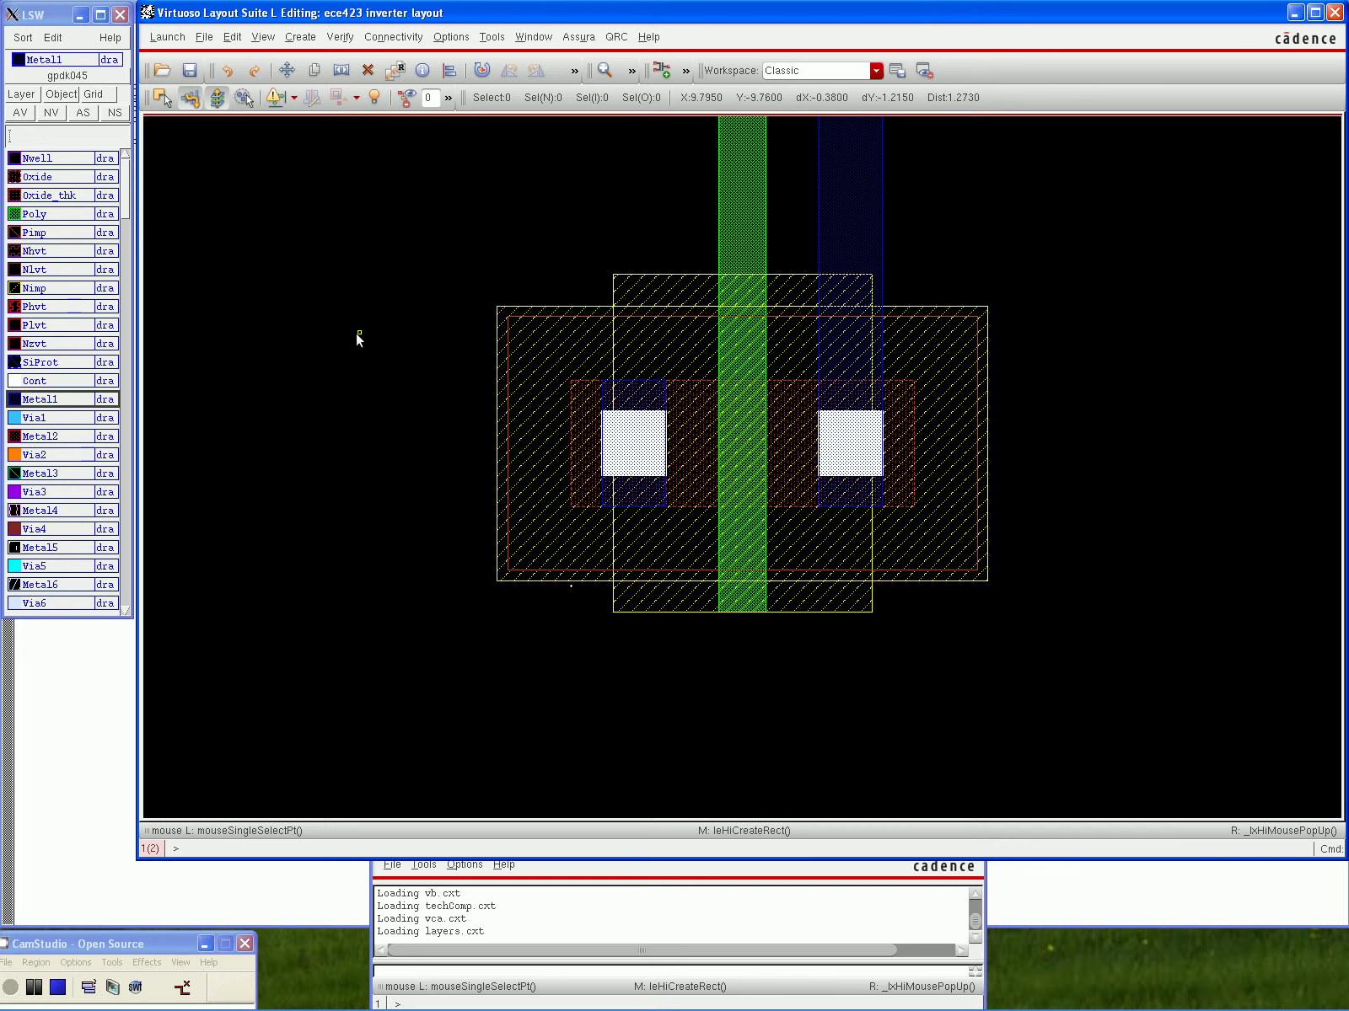
pyautogui.press('s')
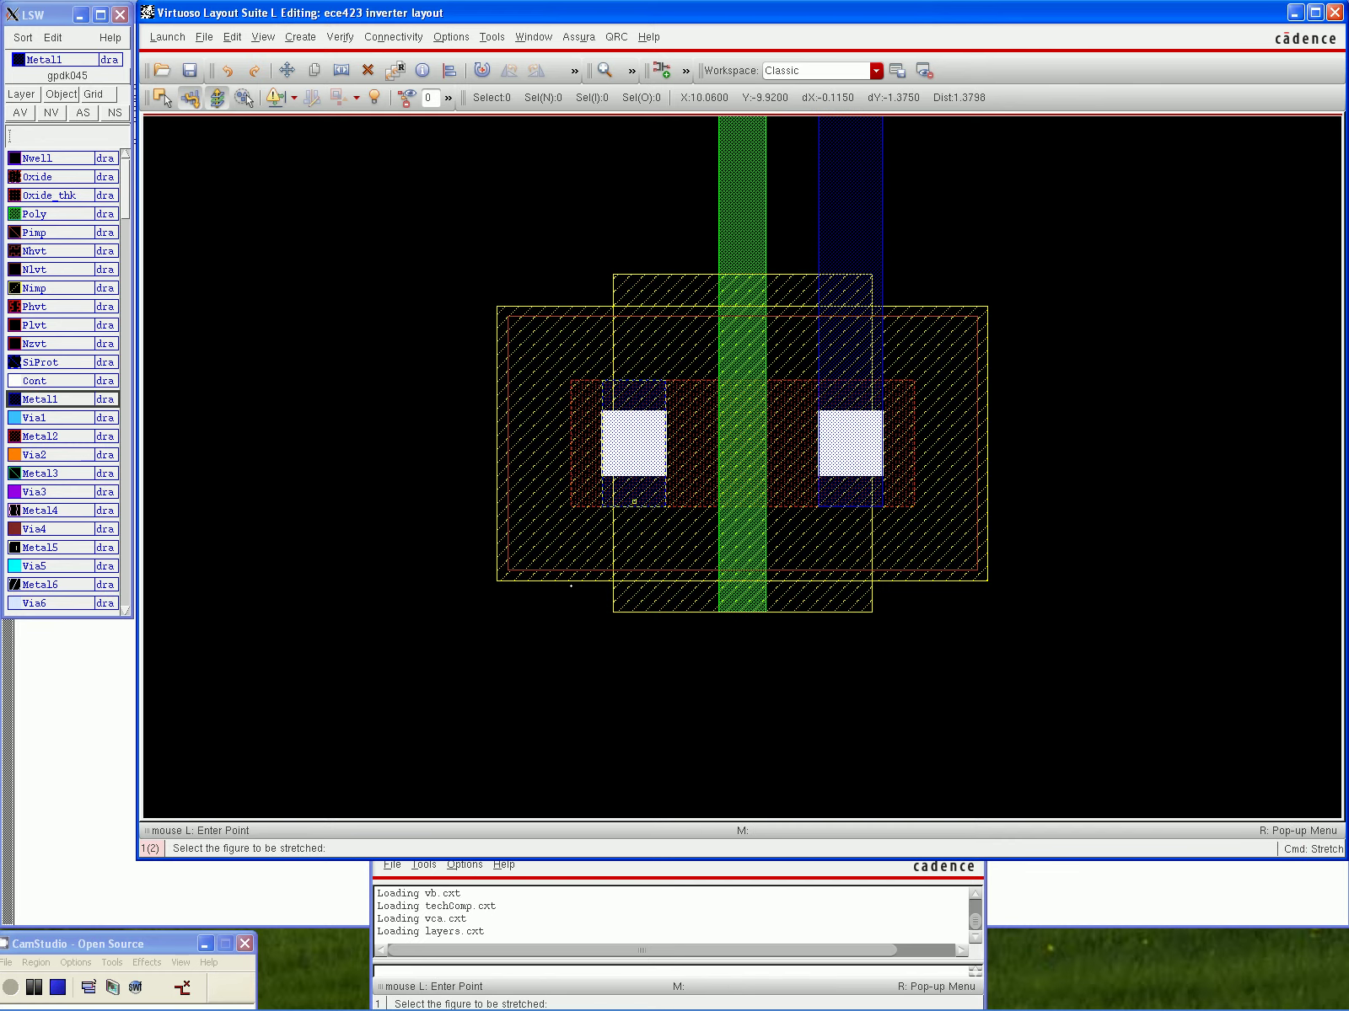
pyautogui.click(634, 501)
pyautogui.click(633, 503)
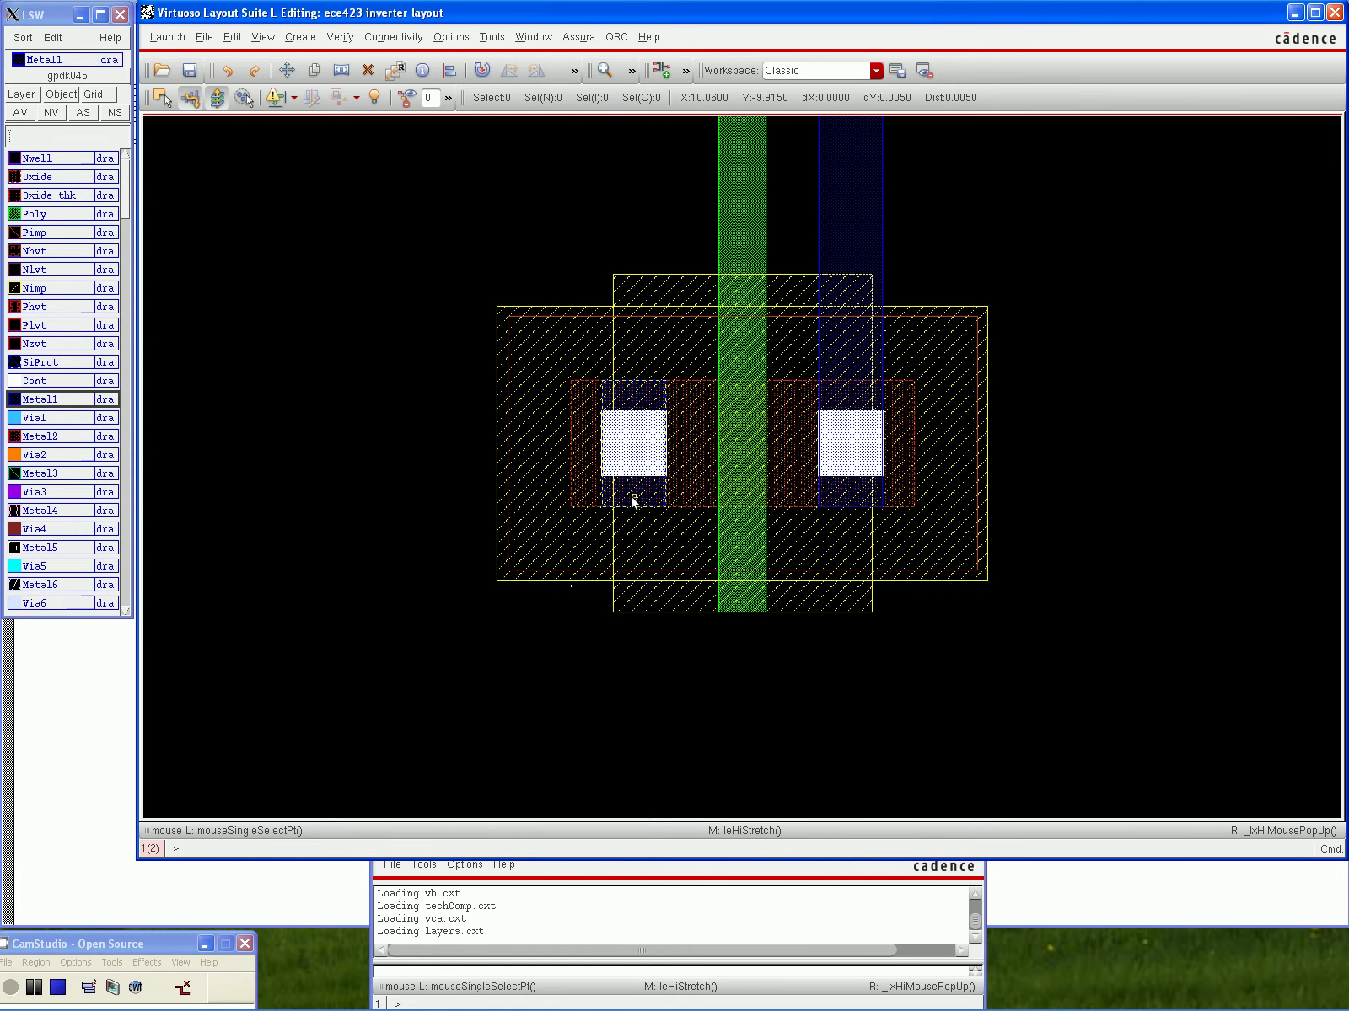
pyautogui.press('s')
pyautogui.press('Escape')
# Move the Metal1 rectangle on the lower transistor's left contact straight down, clear of the device
pyautogui.click(630, 498)
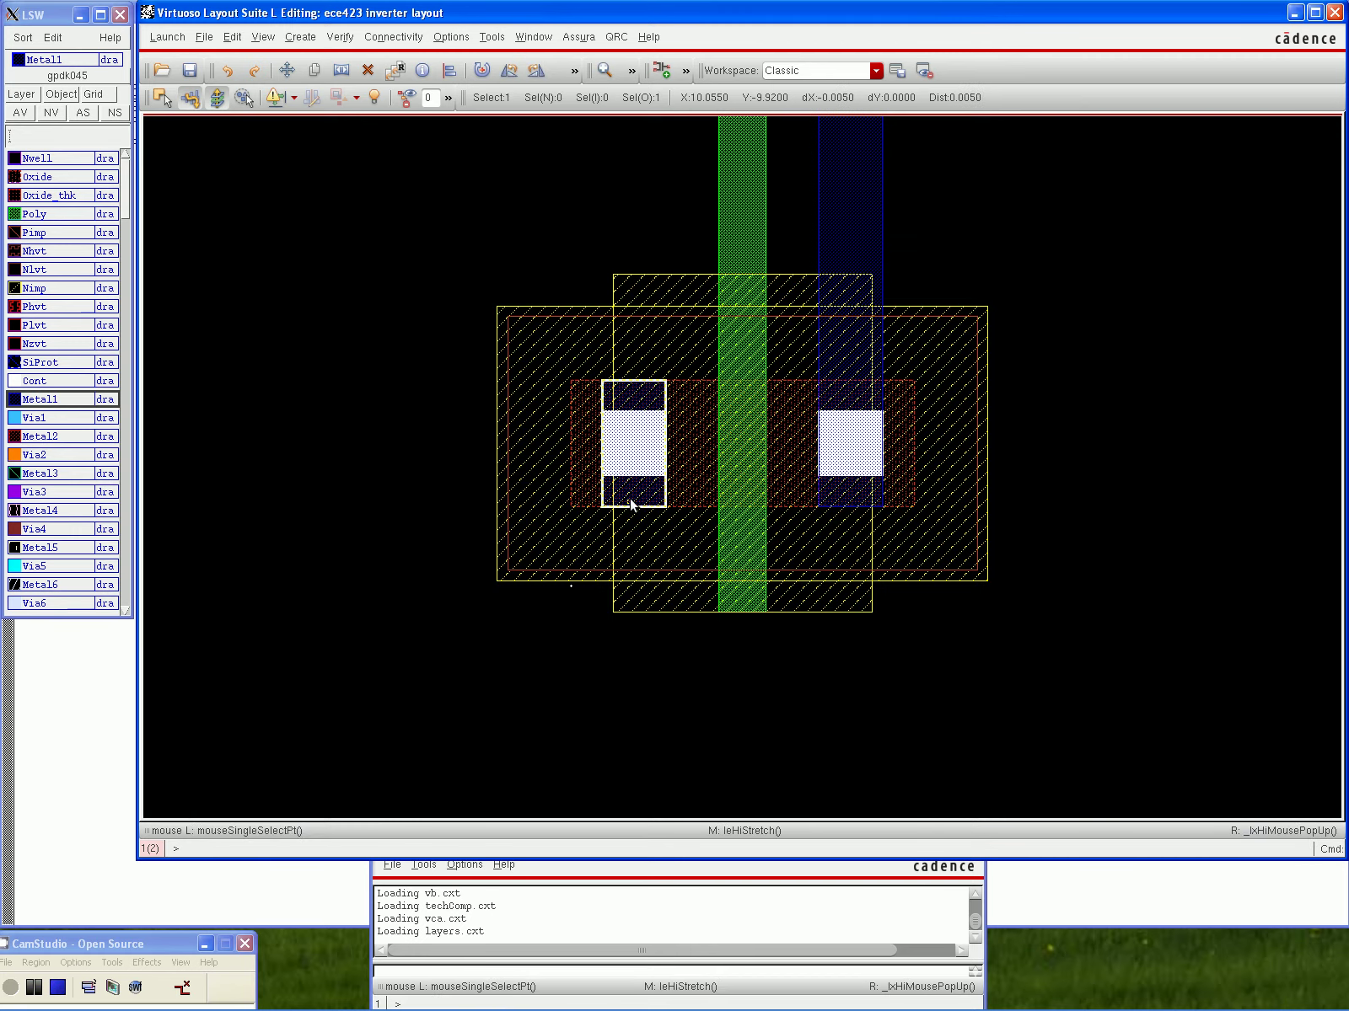
pyautogui.moveTo(630, 499); pyautogui.dragTo(632, 728)
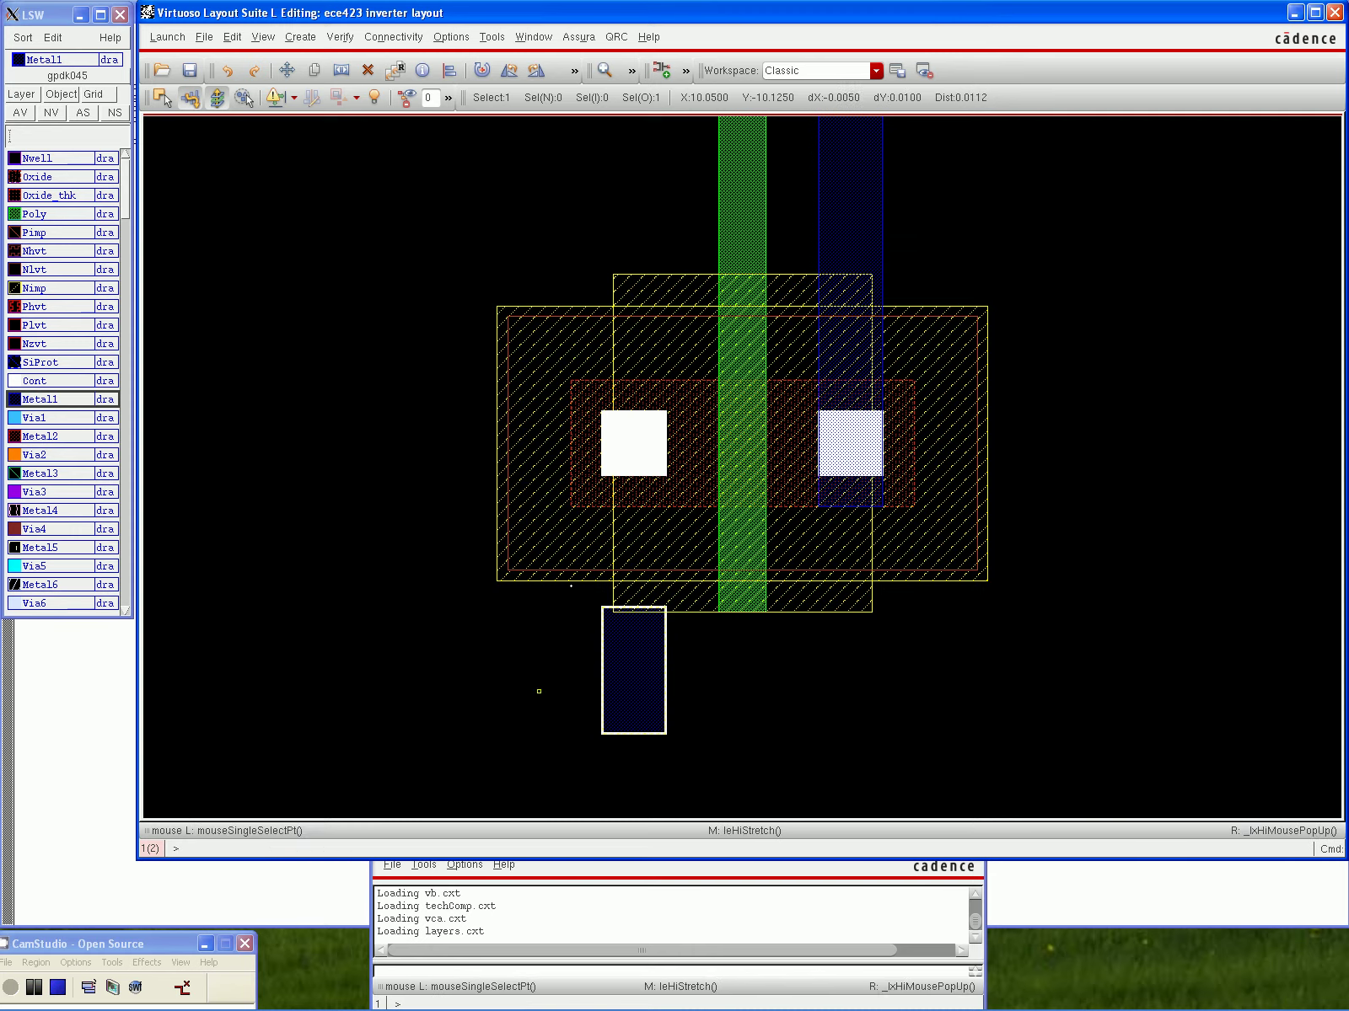
pyautogui.moveTo(614, 669); pyautogui.dragTo(617, 699)
pyautogui.press('s')
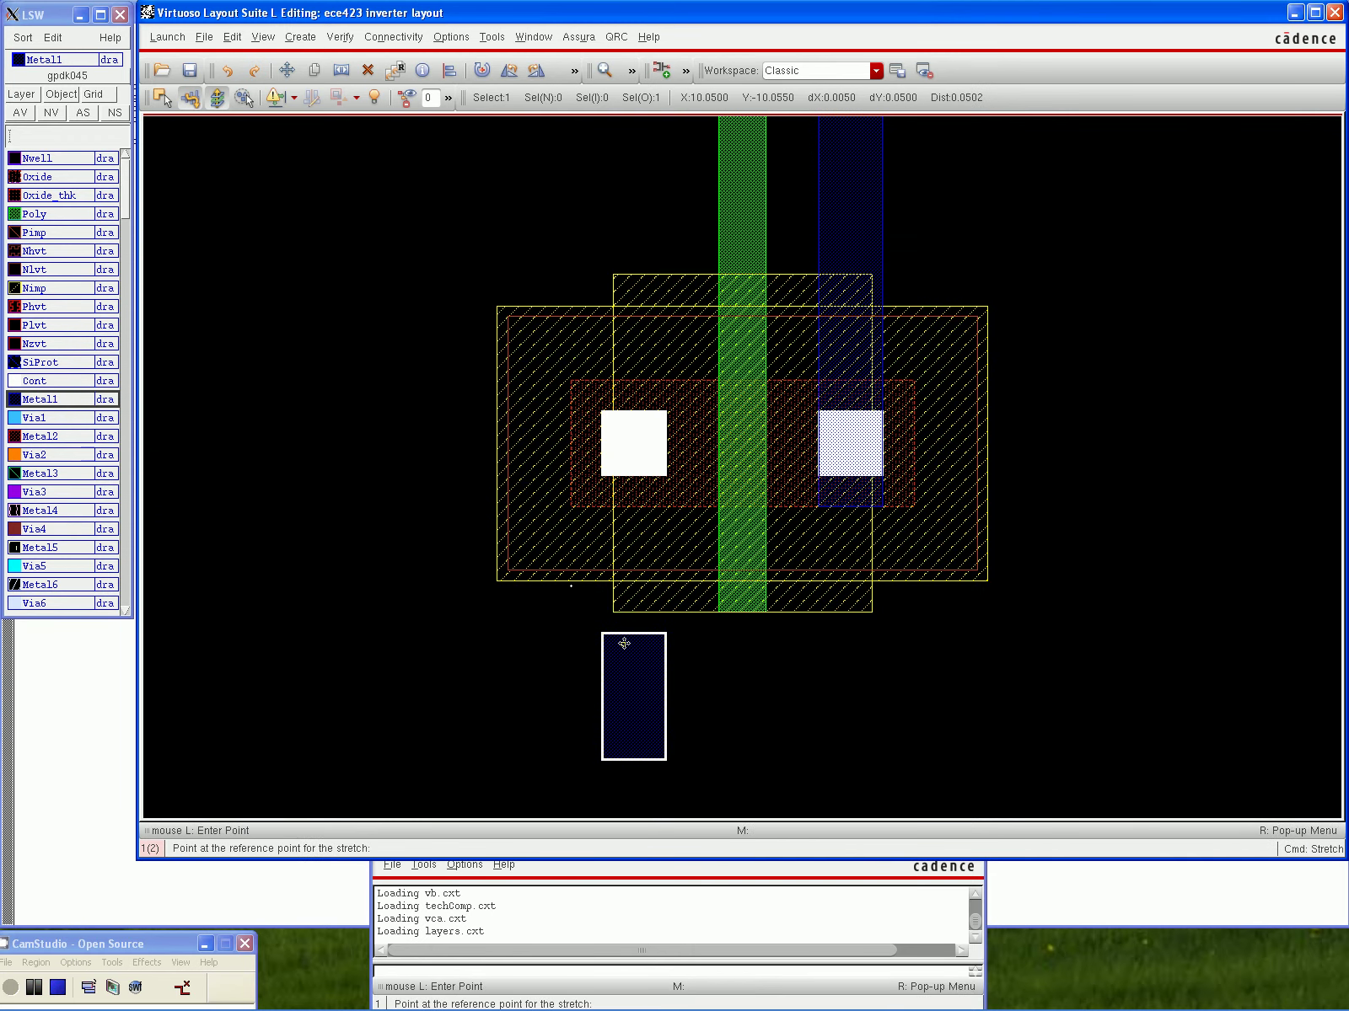
pyautogui.click(622, 631)
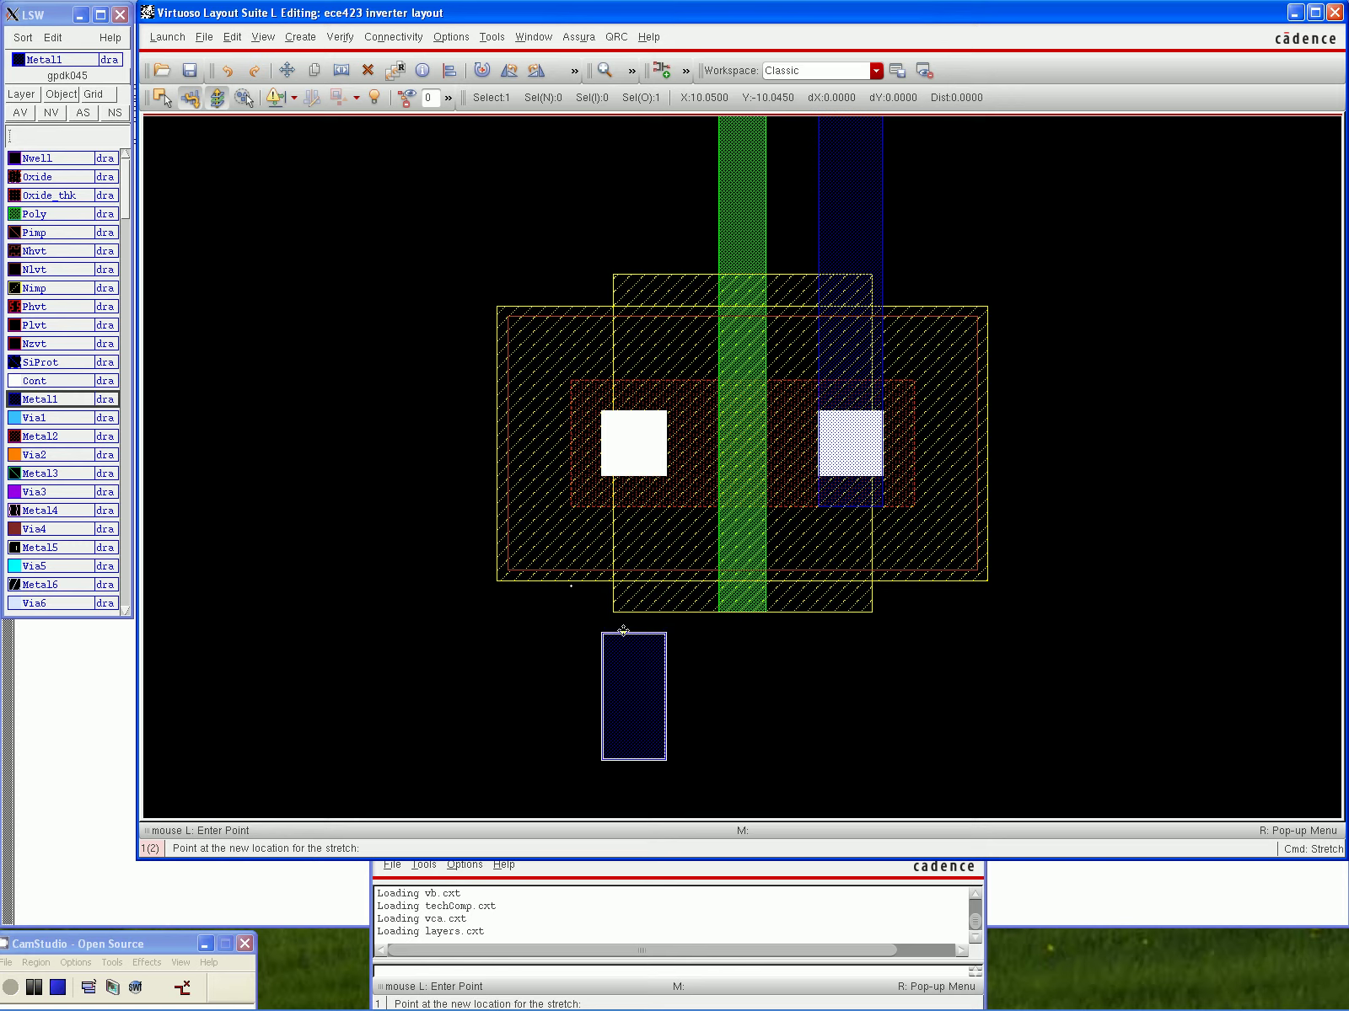
pyautogui.press('Escape')
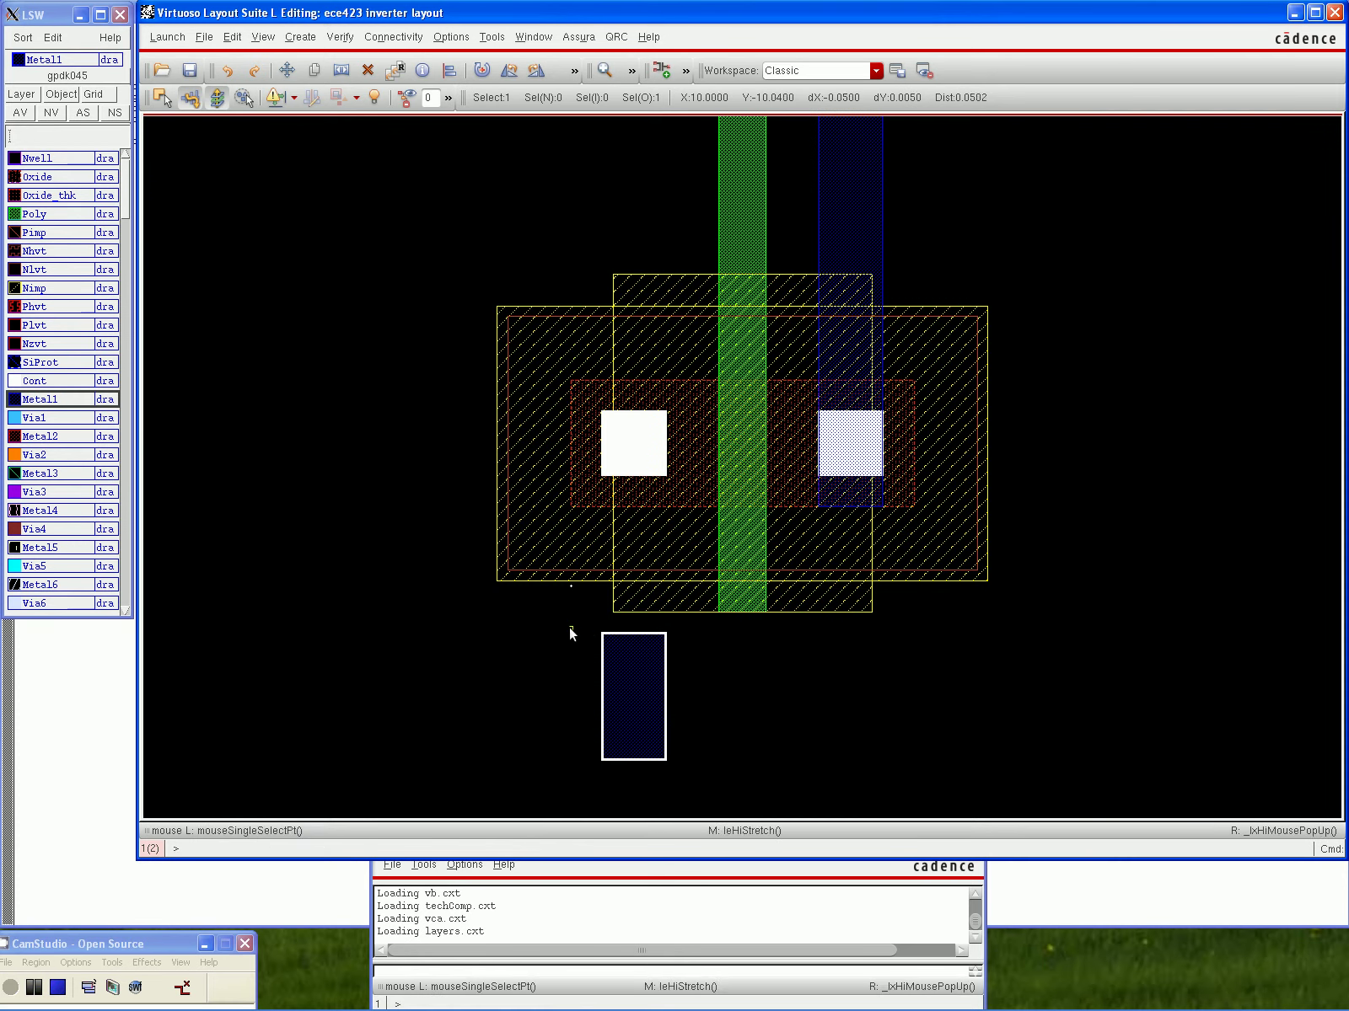
# Stretch the moved Metal1 rectangle's top edge up over the left contact to the oxide's upper edge and its bottom edge about 0.035 down
pyautogui.click(569, 628)
pyautogui.press('s')
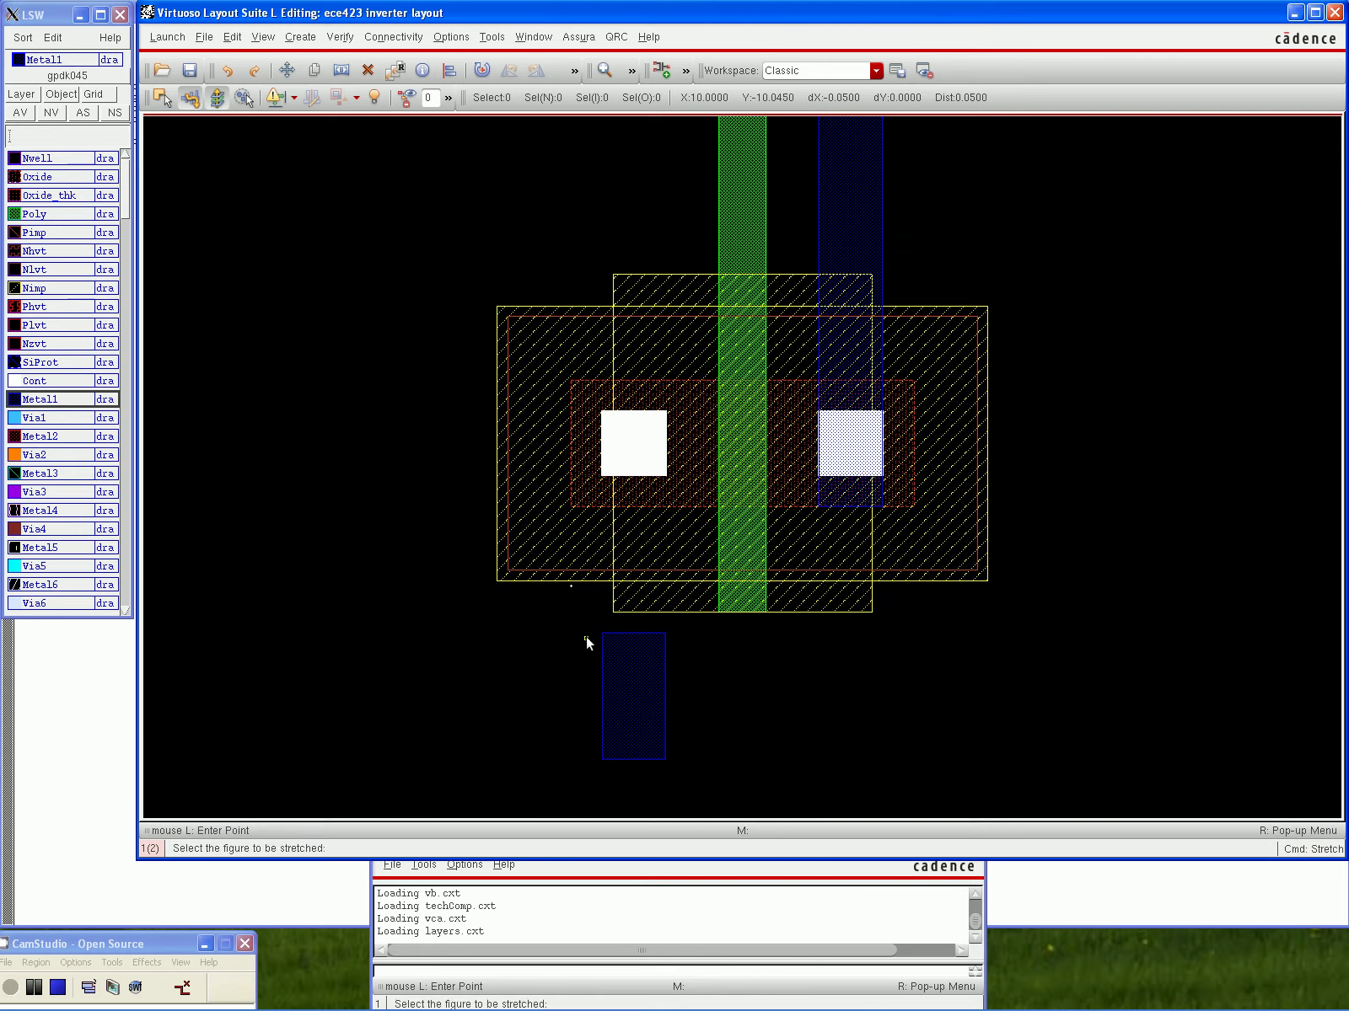
pyautogui.click(622, 634)
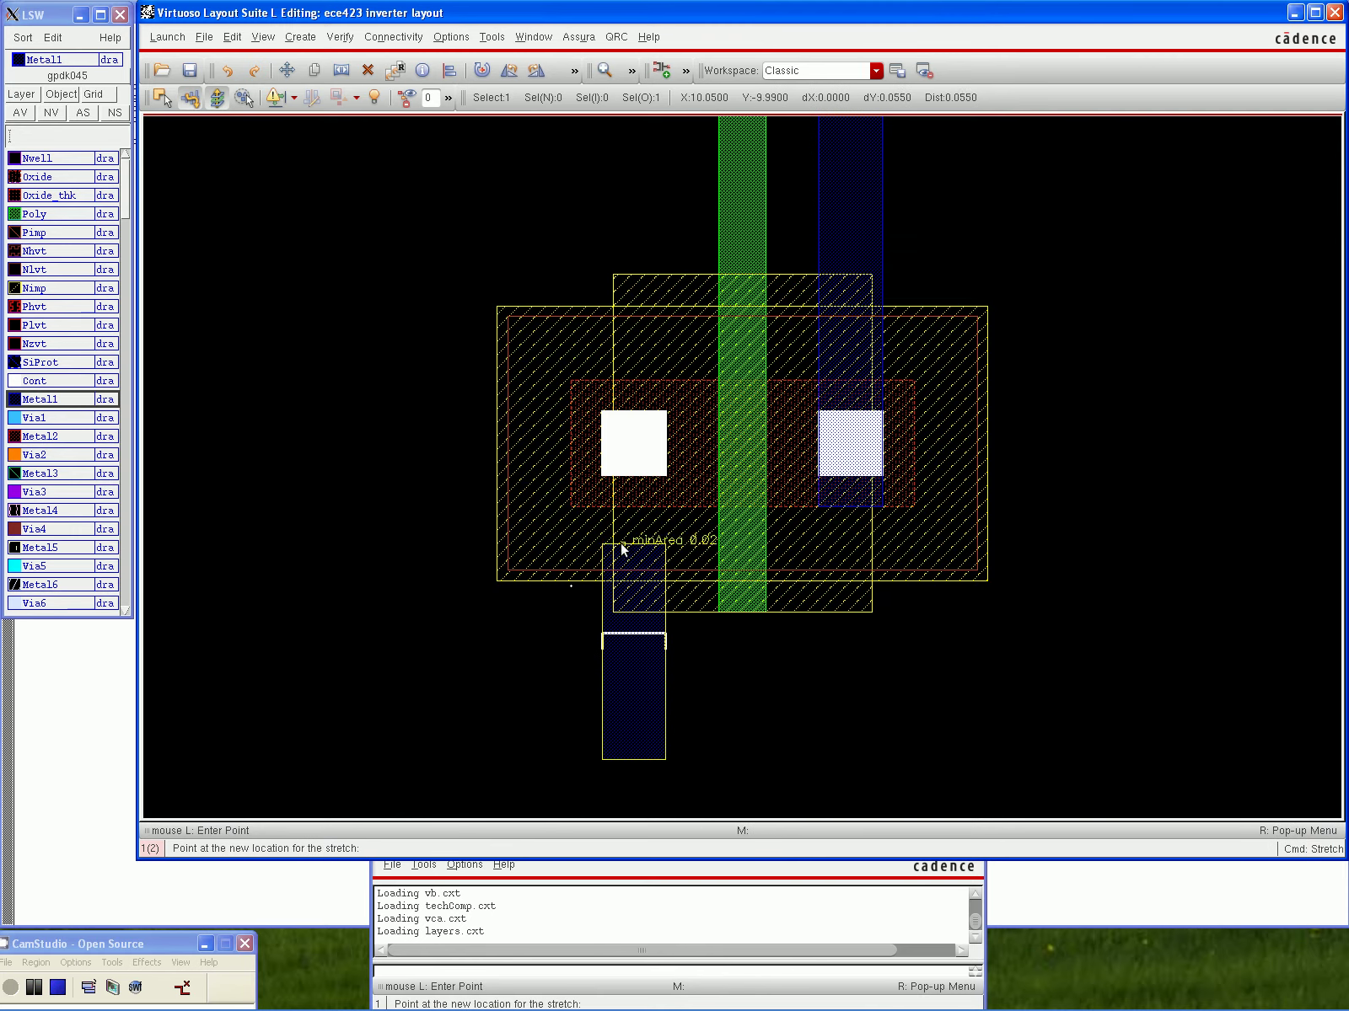
pyautogui.click(623, 380)
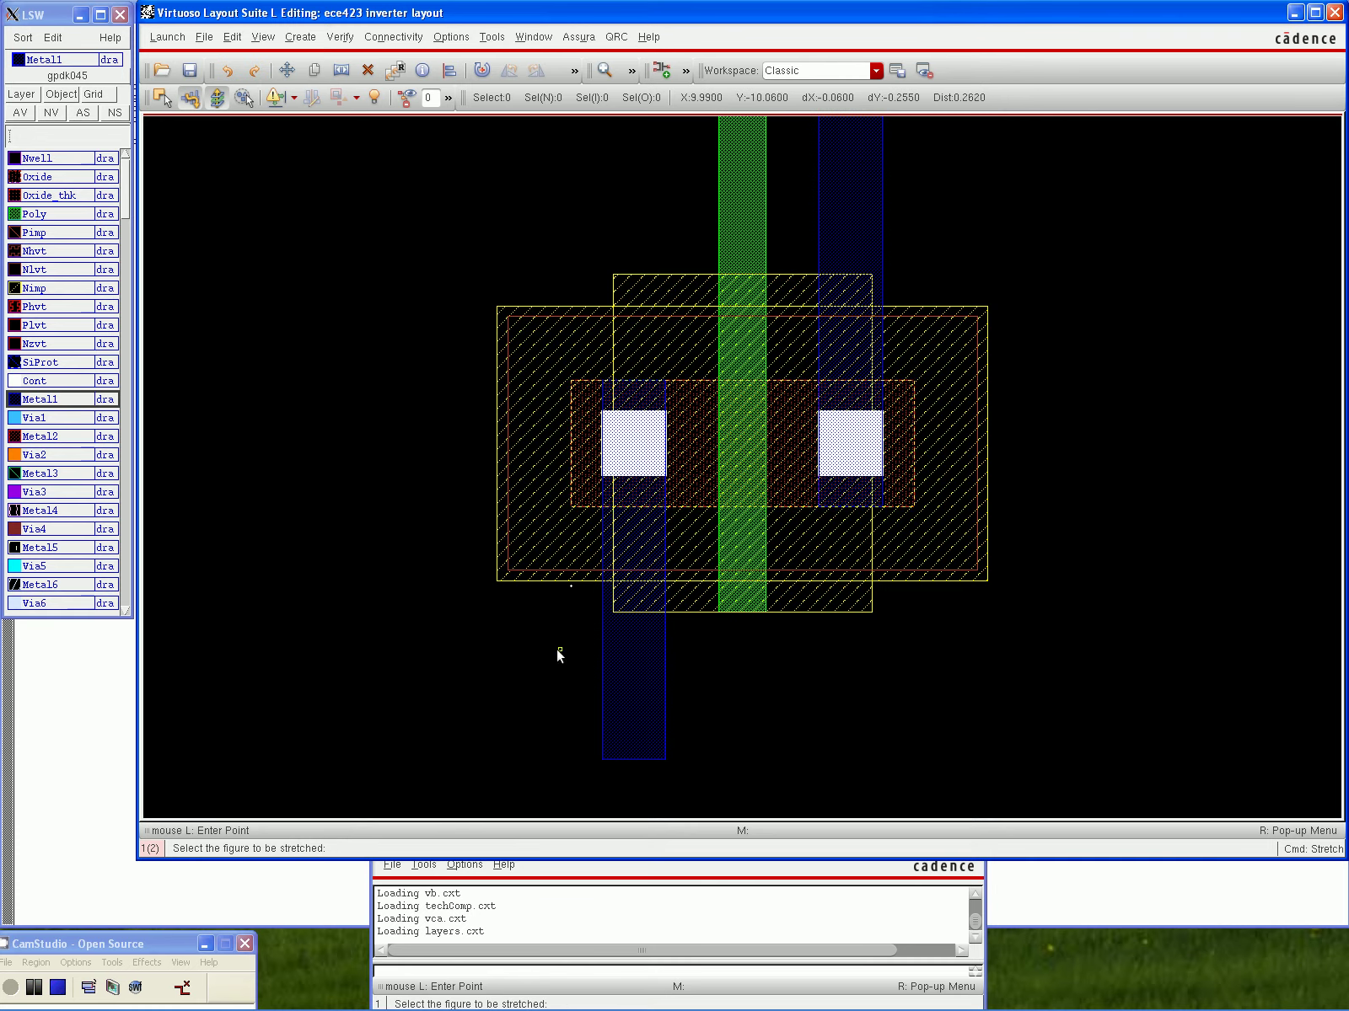
pyautogui.click(624, 761)
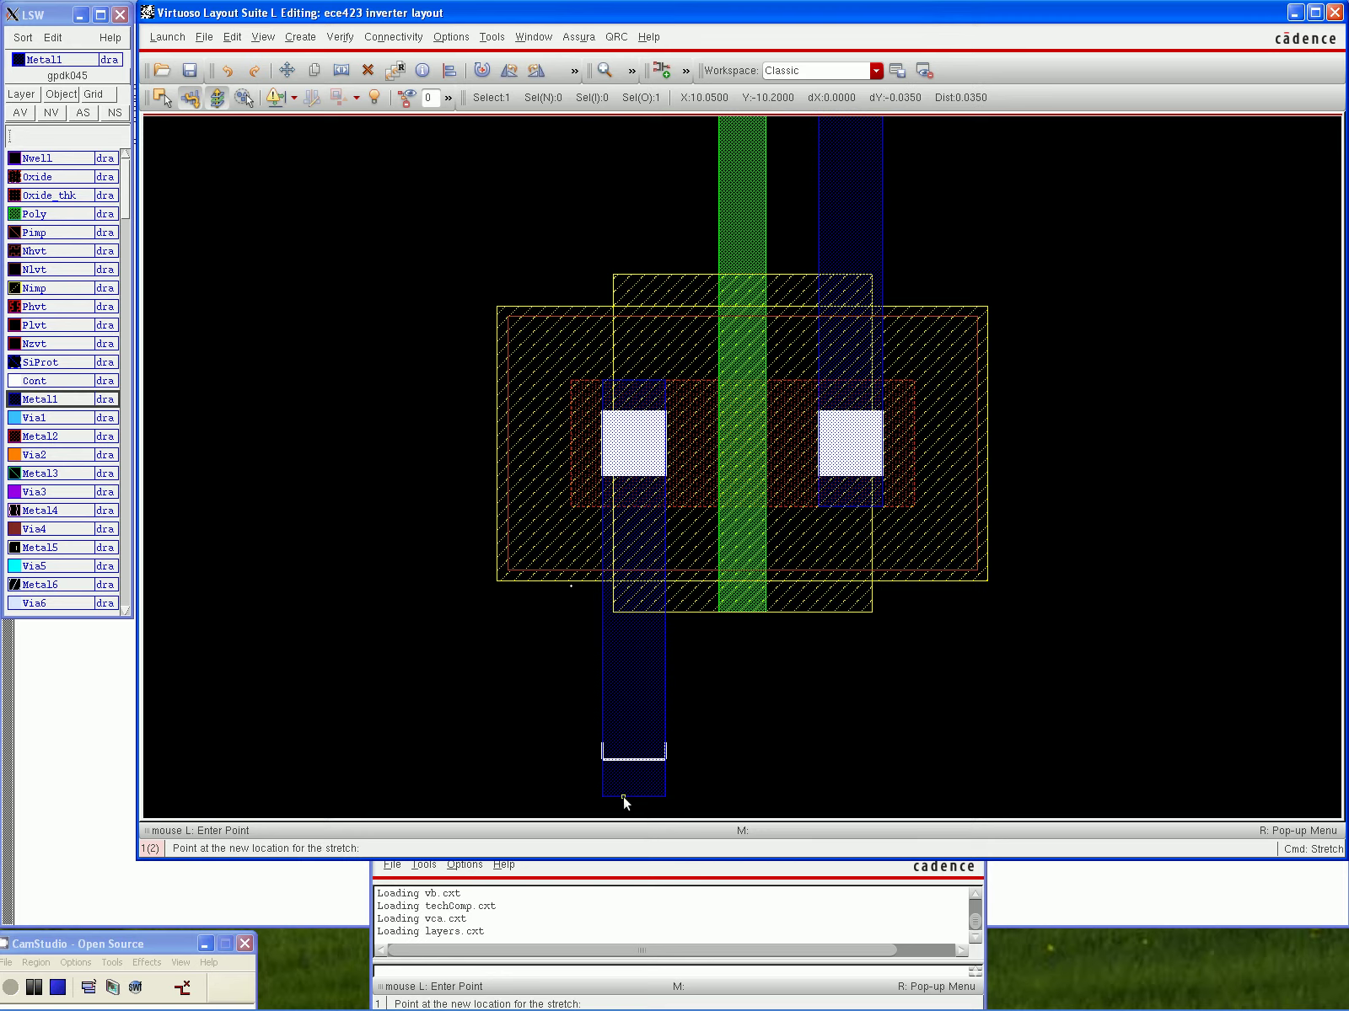
pyautogui.click(623, 796)
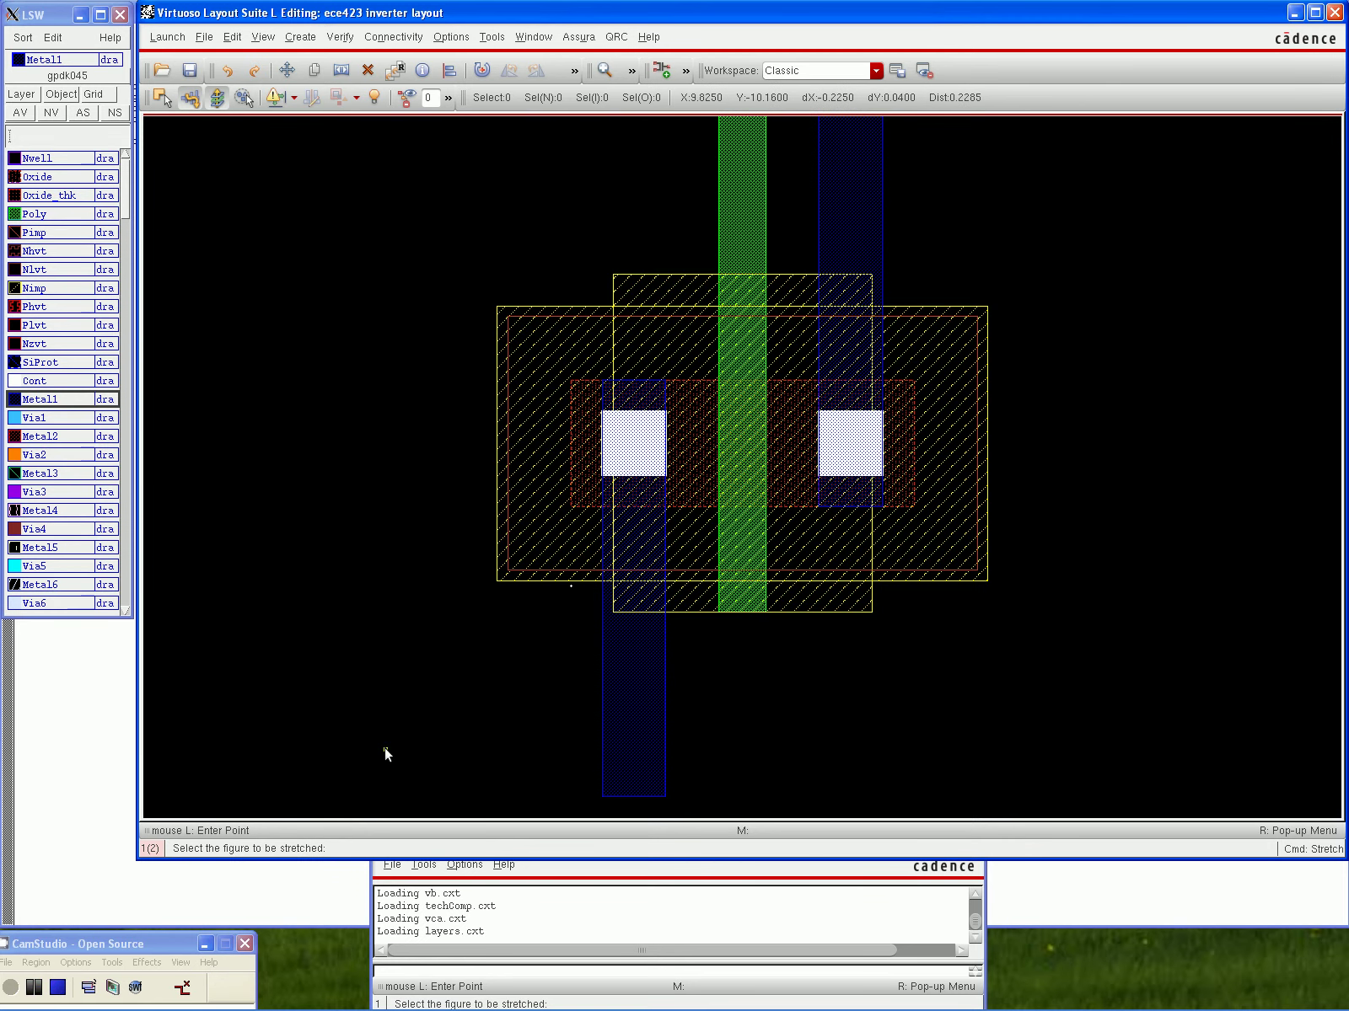
pyautogui.press('Down')
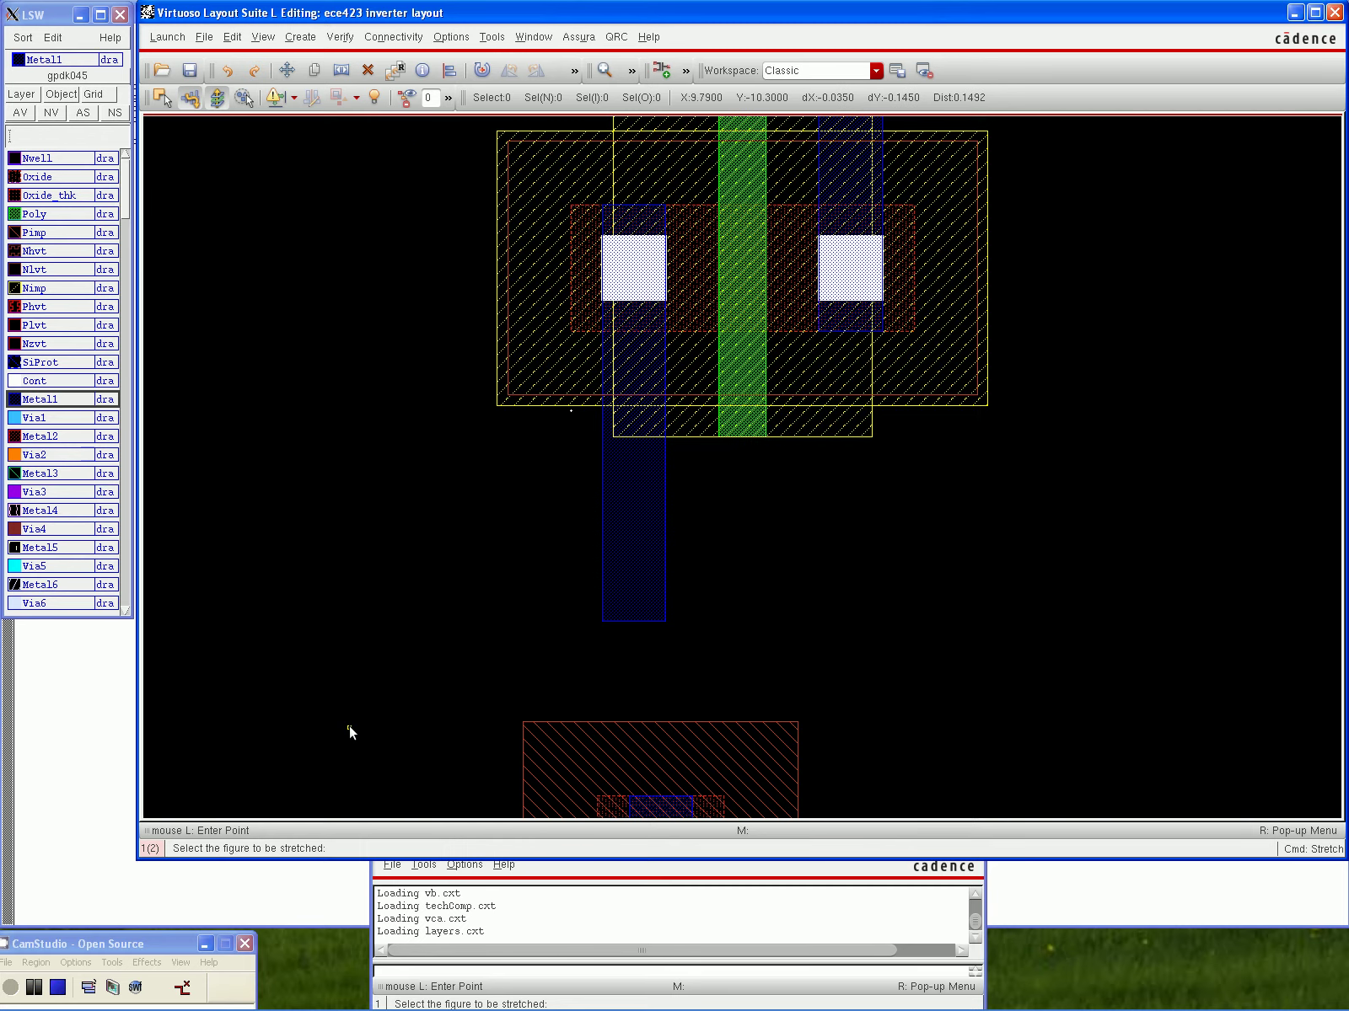
# Move the whole substrate contact below the lower transistor about 0.03 to the left, under the source Metal1 strip
pyautogui.press('Down')
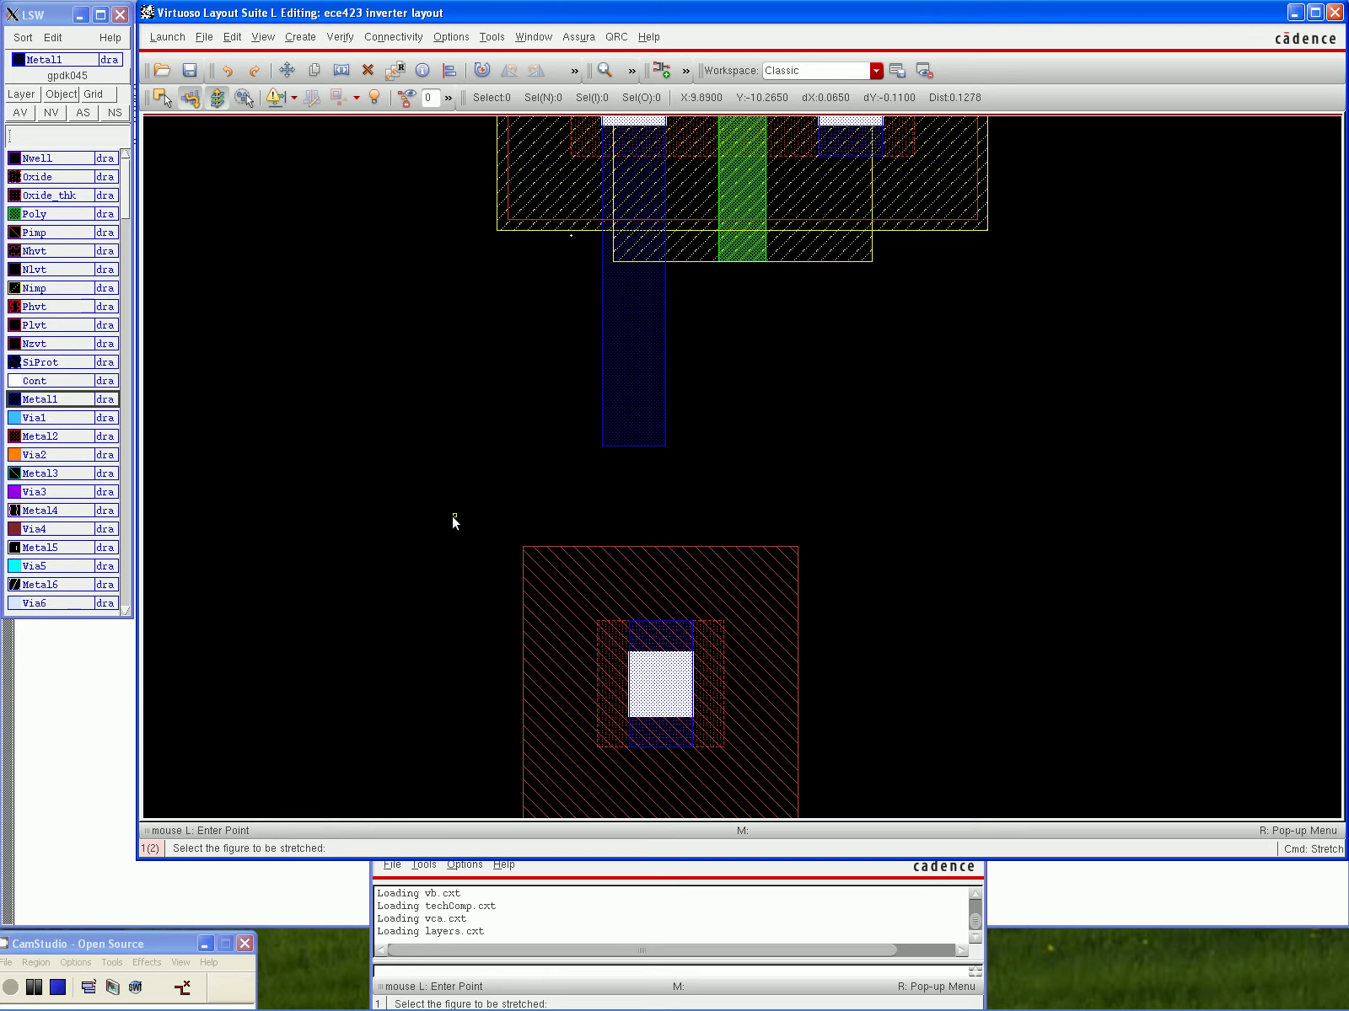
pyautogui.press('Down')
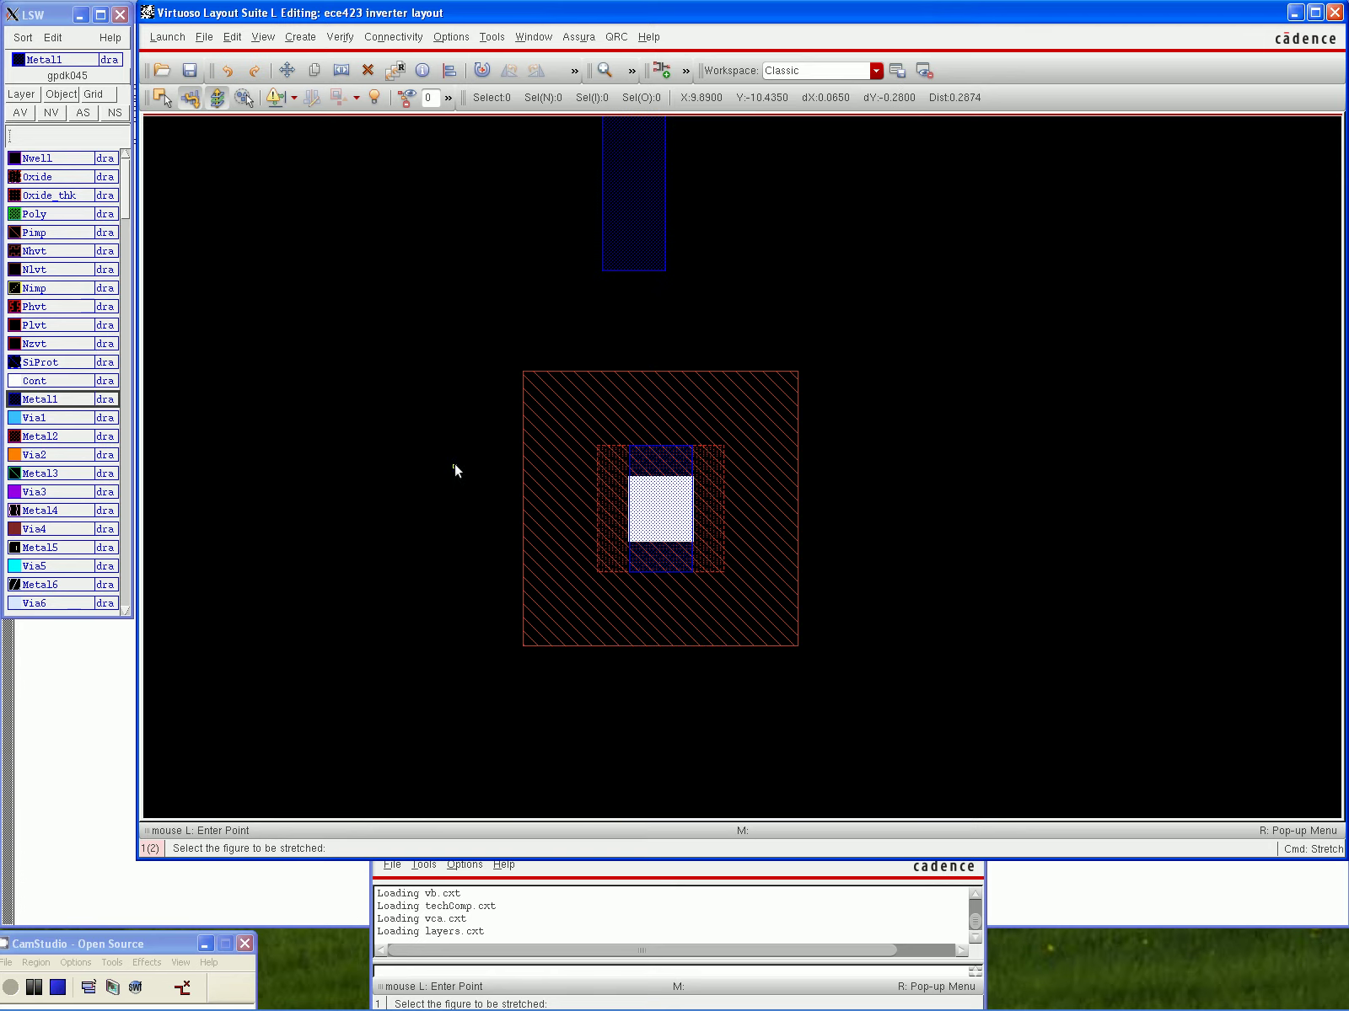
pyautogui.click(476, 335)
pyautogui.click(824, 683)
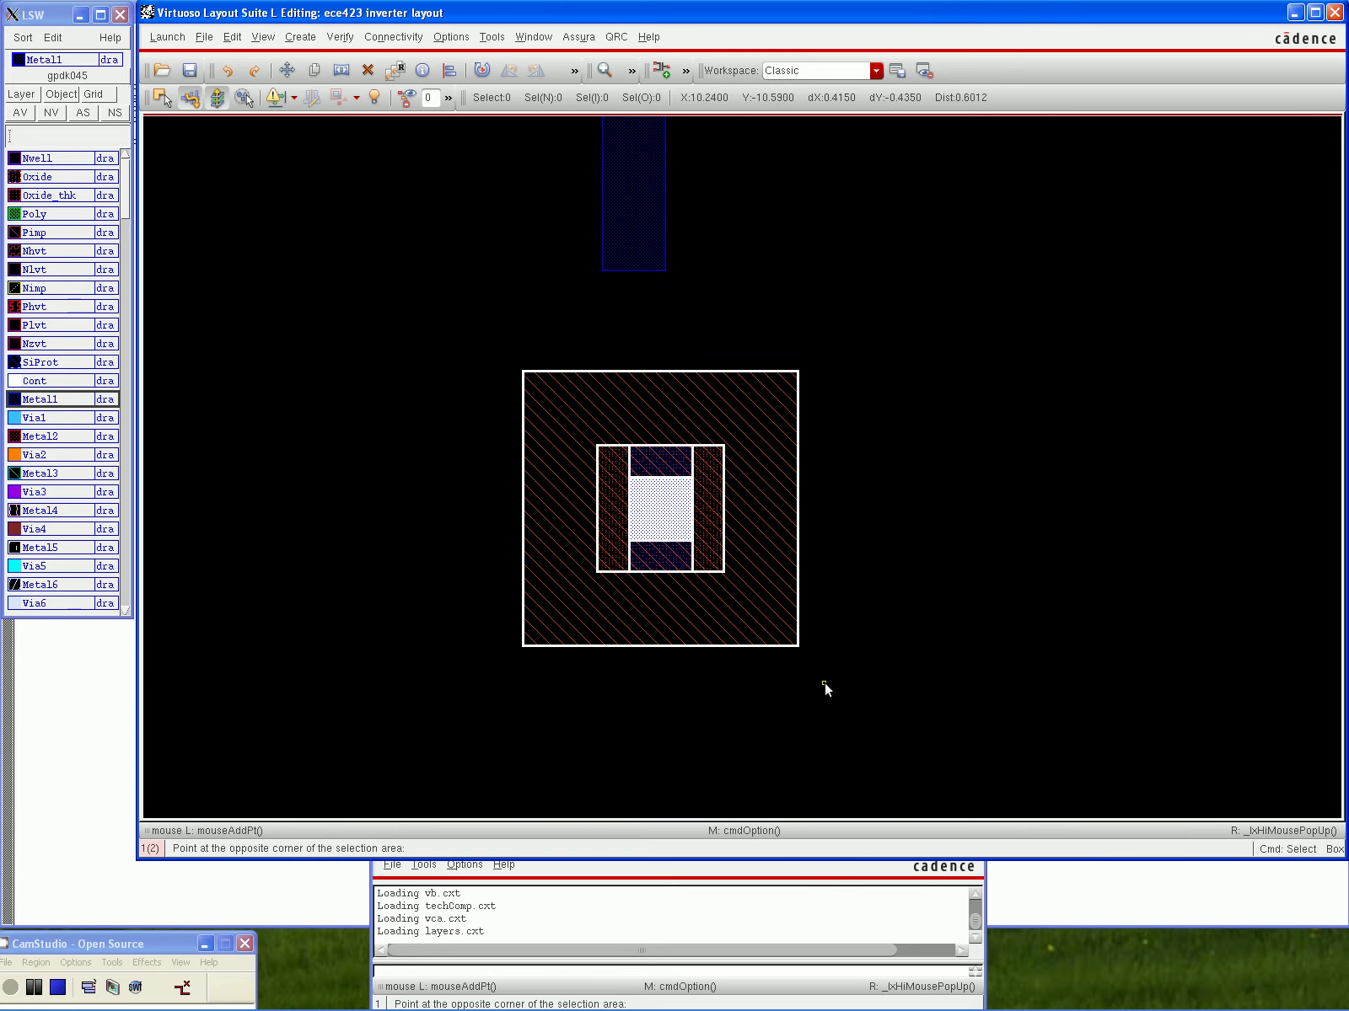
pyautogui.press('s')
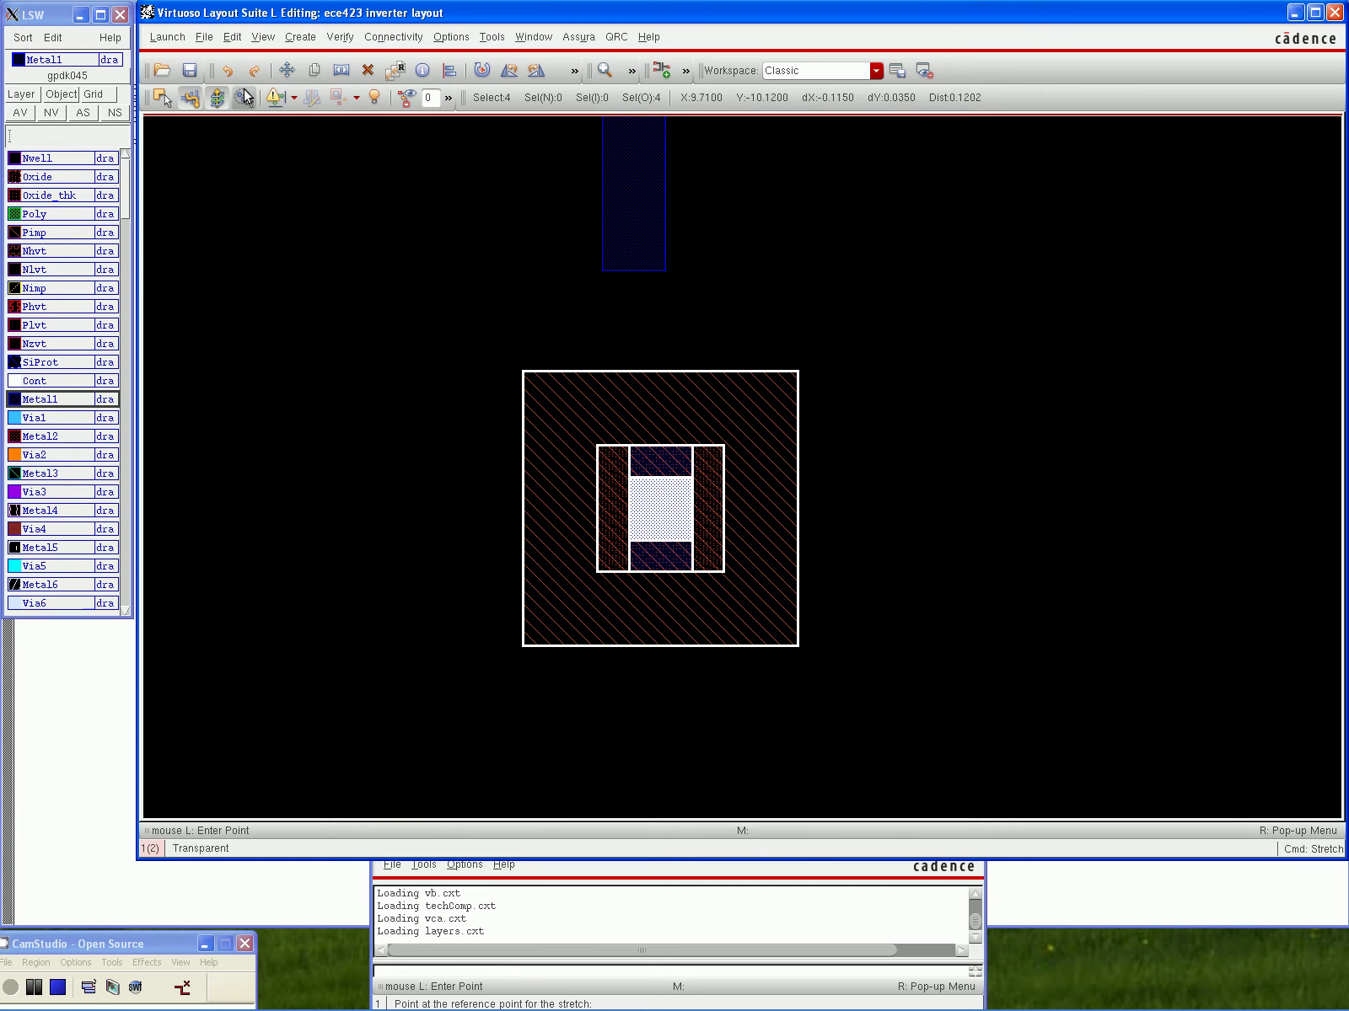
pyautogui.click(287, 70)
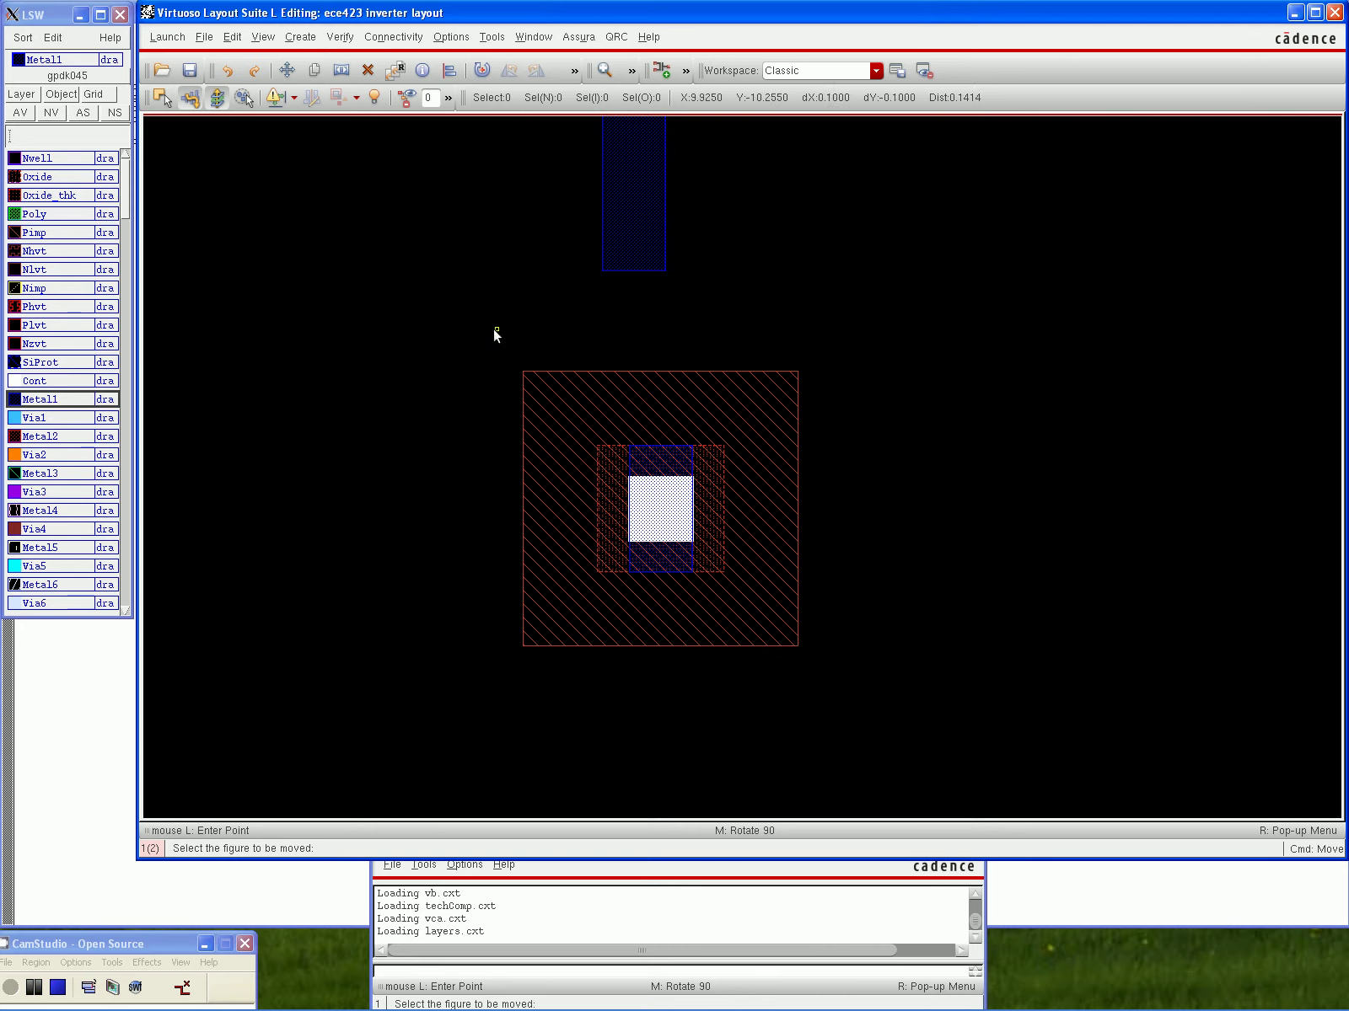
pyautogui.moveTo(491, 329); pyautogui.dragTo(832, 664)
pyautogui.click(749, 593)
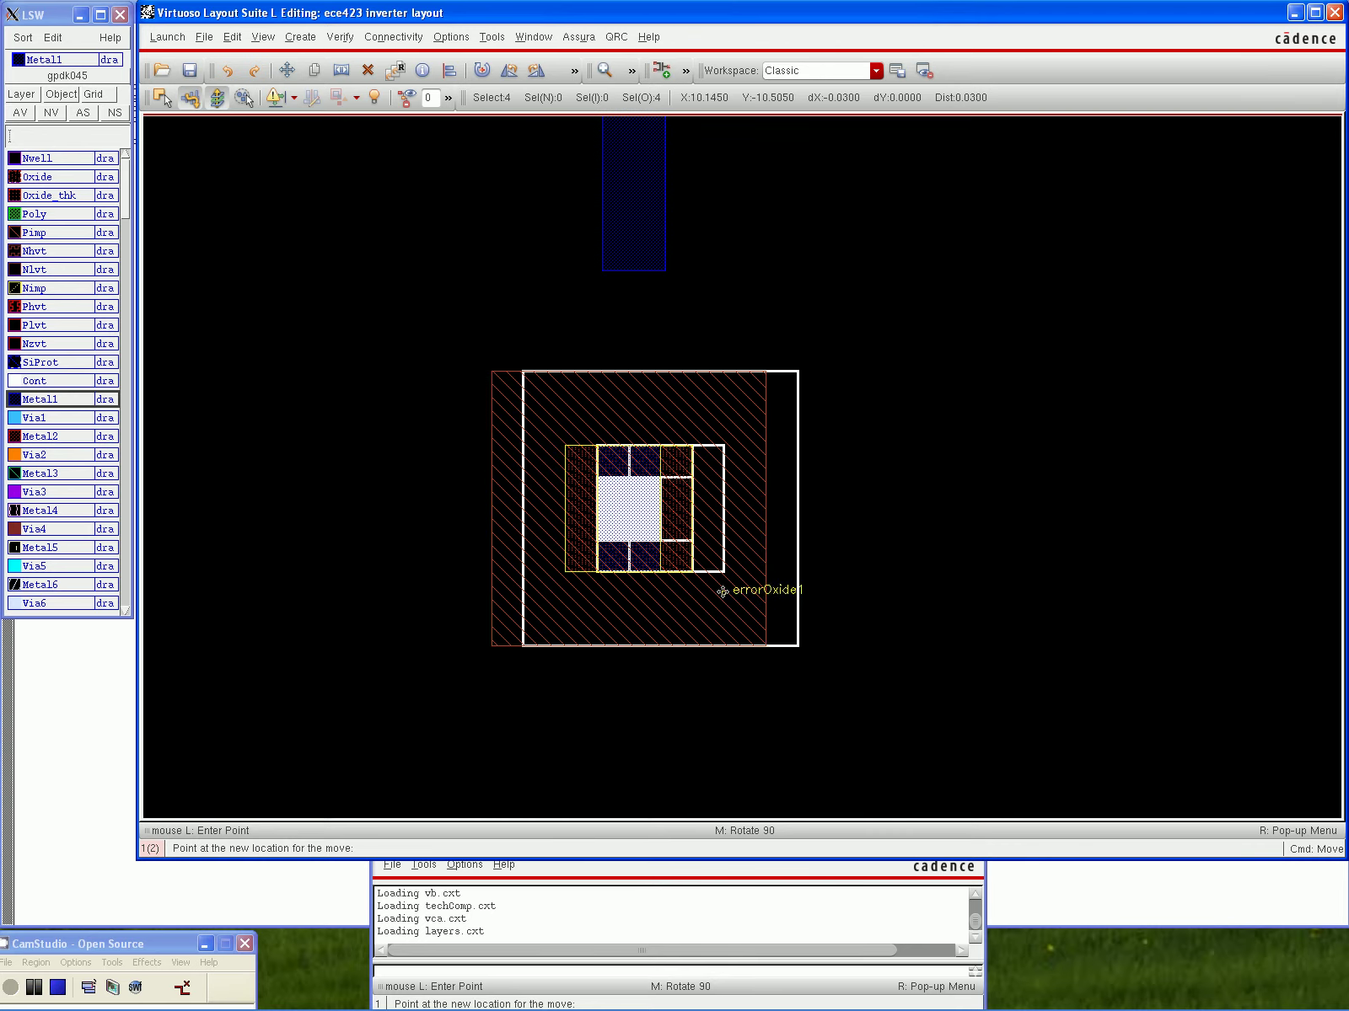
pyautogui.click(721, 591)
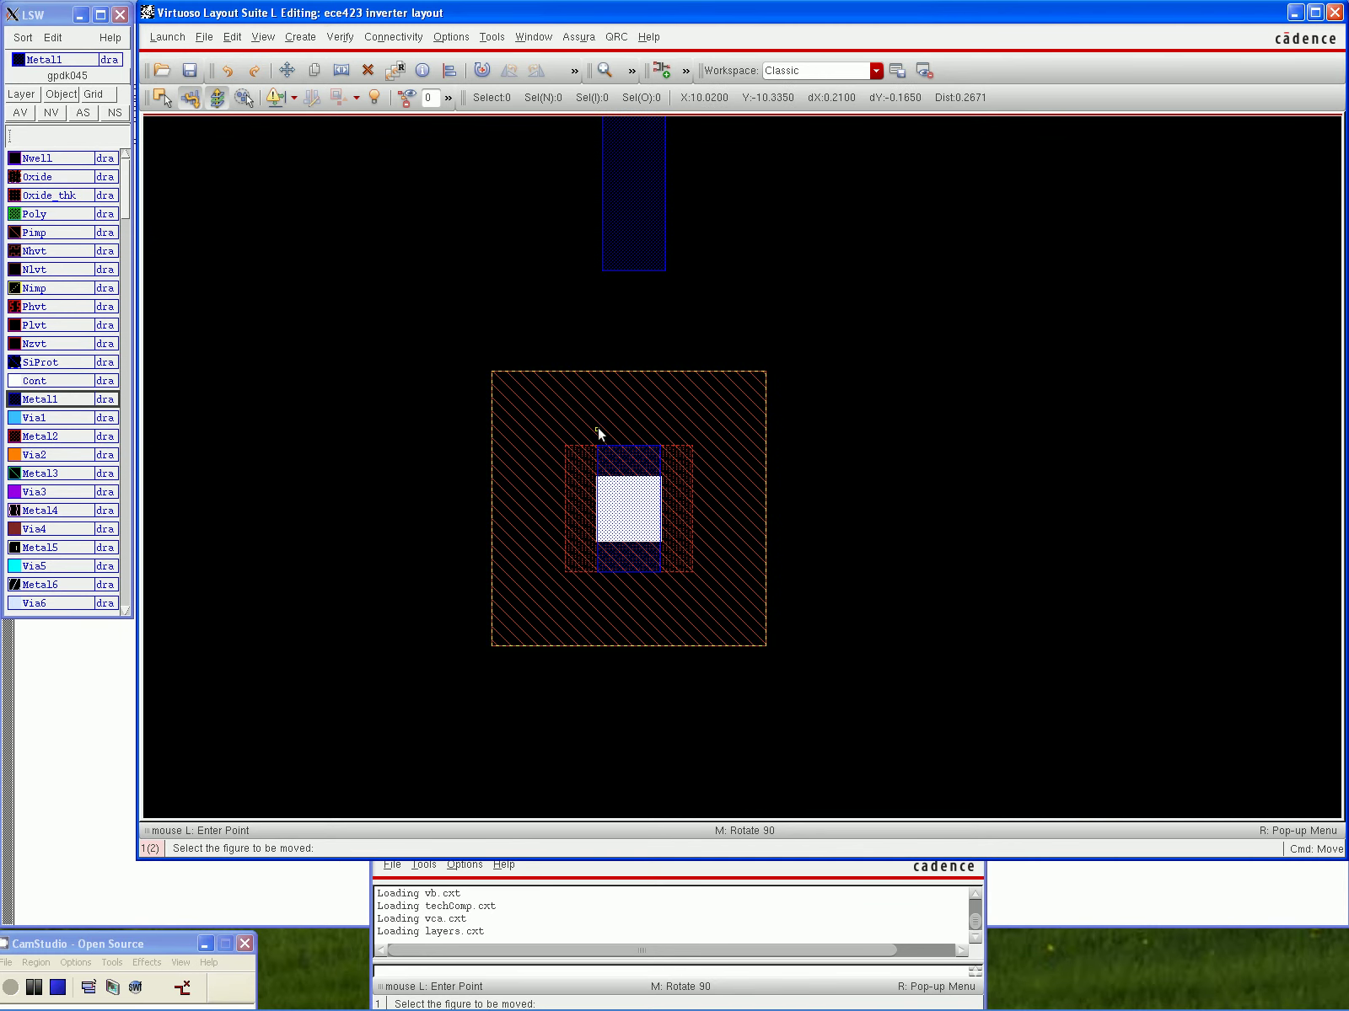
# Delete the Metal1 rectangle on the substrate contact
pyautogui.click(611, 452)
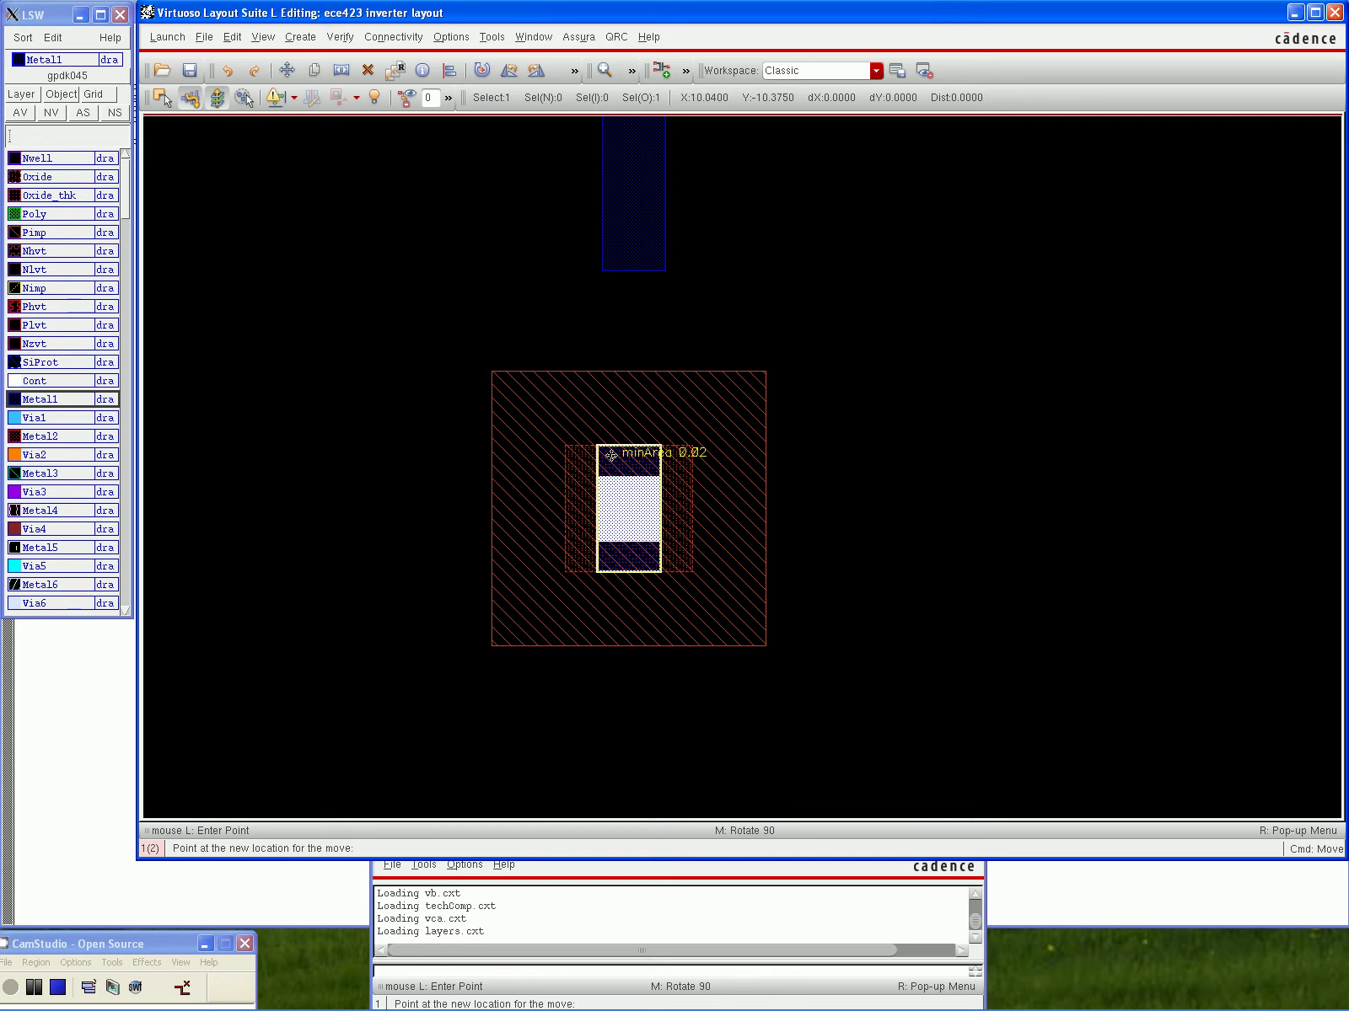
pyautogui.press('Delete')
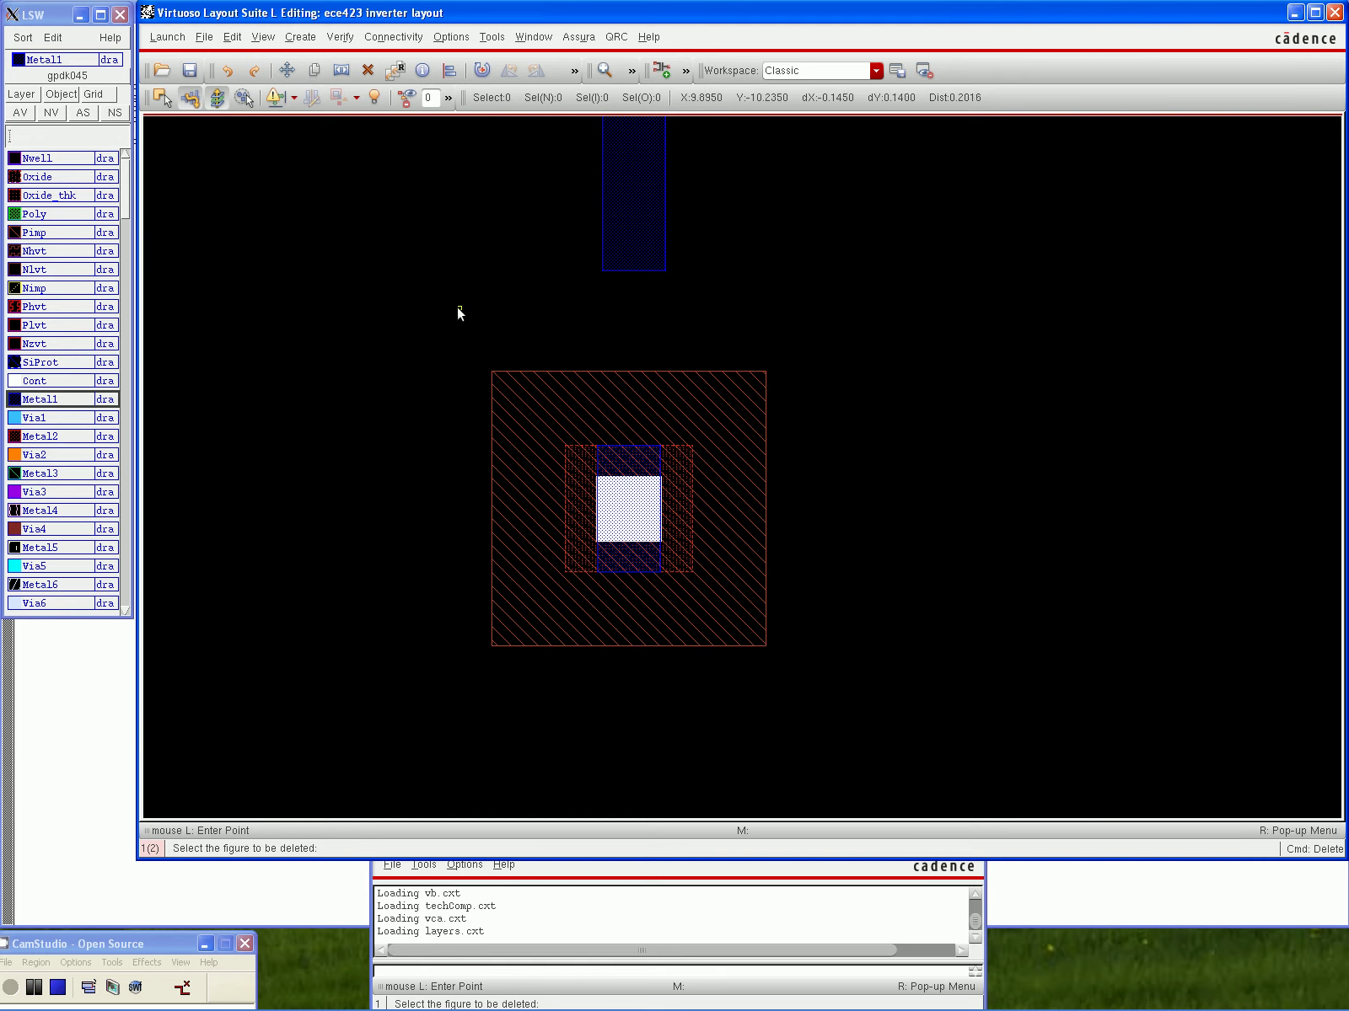
pyautogui.click(625, 457)
pyautogui.press('Escape')
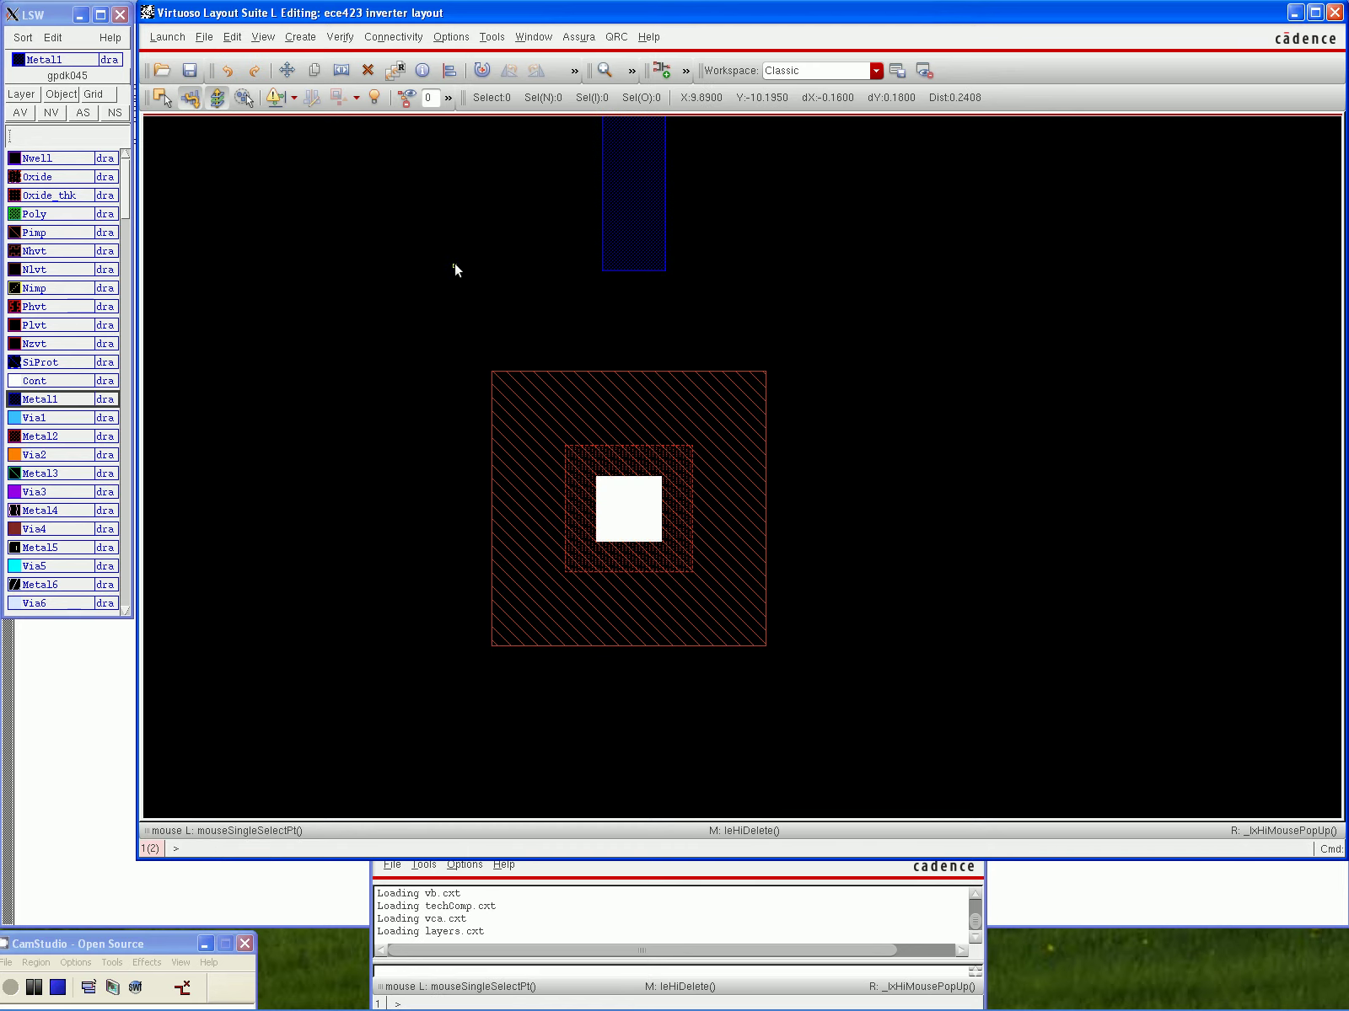
# Stretch the bottom edge of the lower transistor's source Metal1 strip down about 0.28 to cover the substrate contact
pyautogui.press('s')
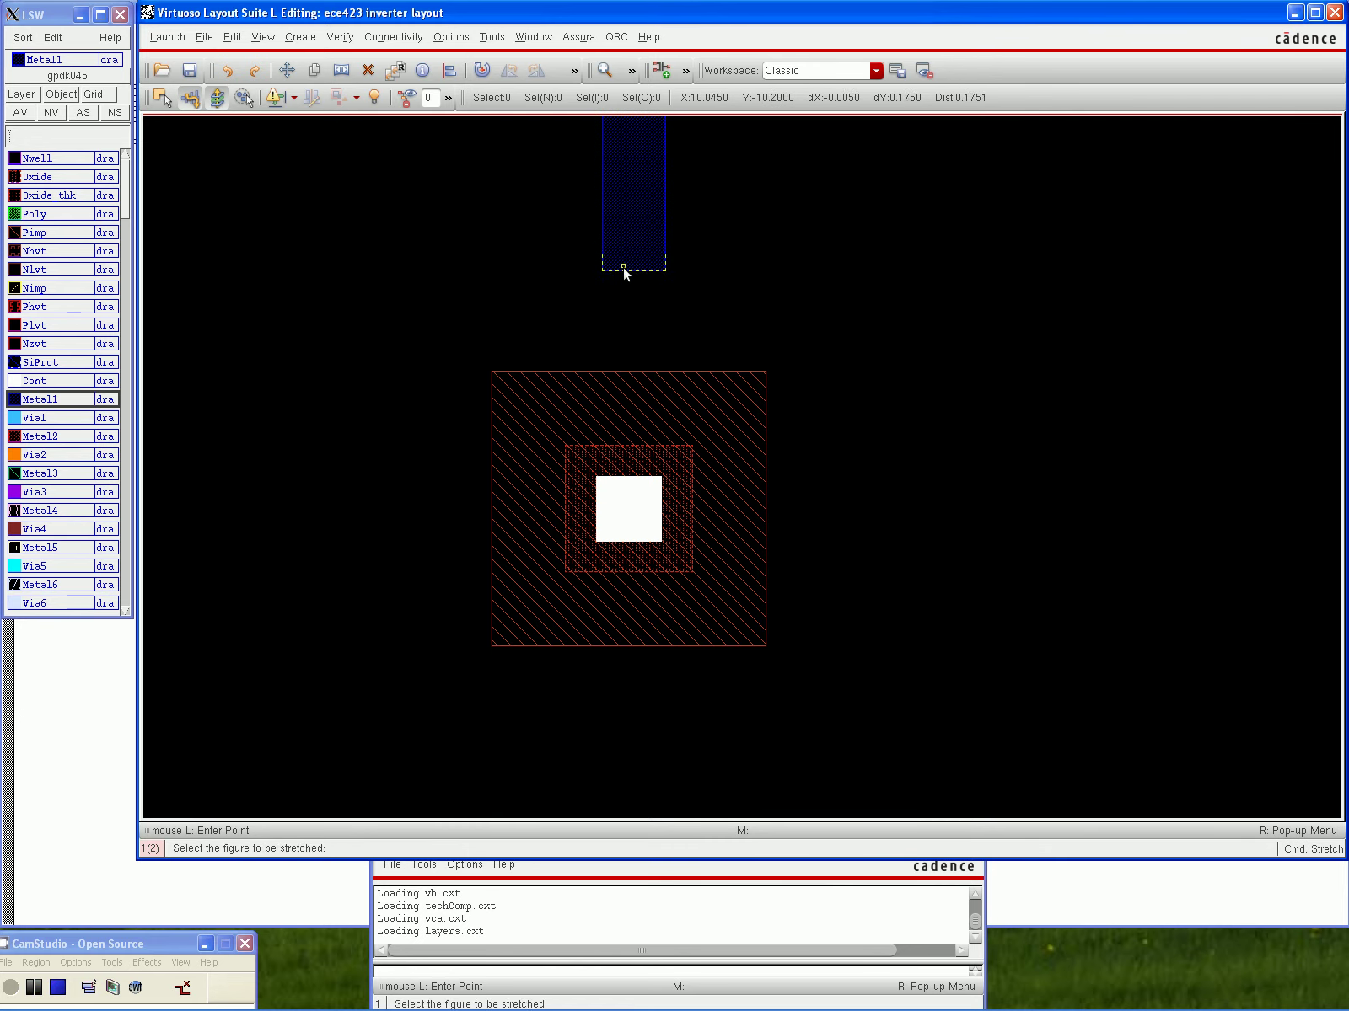
pyautogui.click(623, 268)
pyautogui.press('Escape')
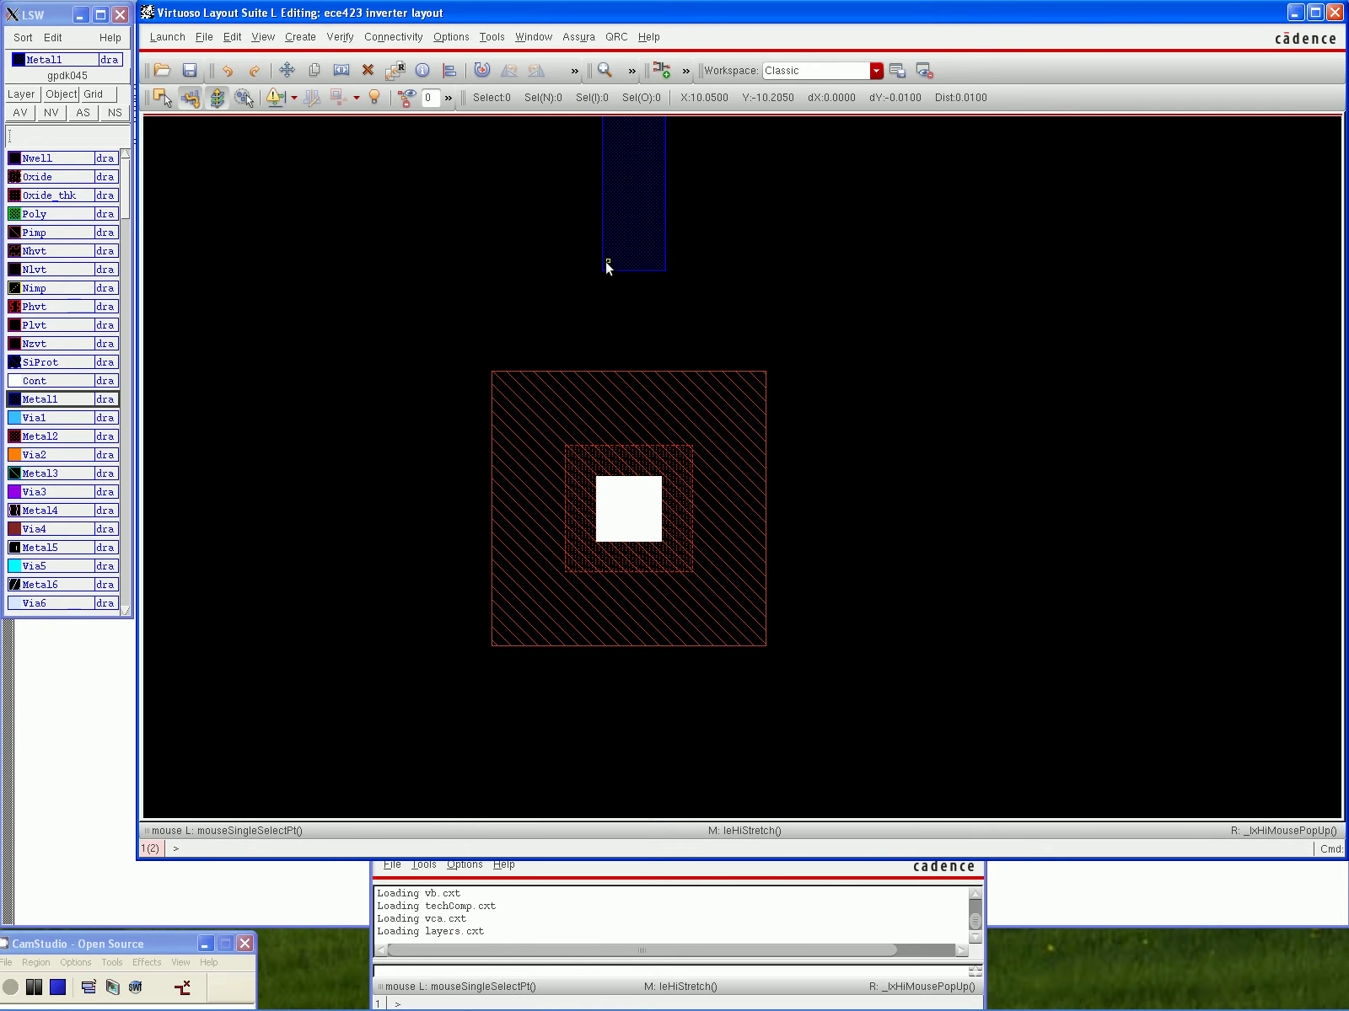
pyautogui.press('Up')
pyautogui.press('Up')
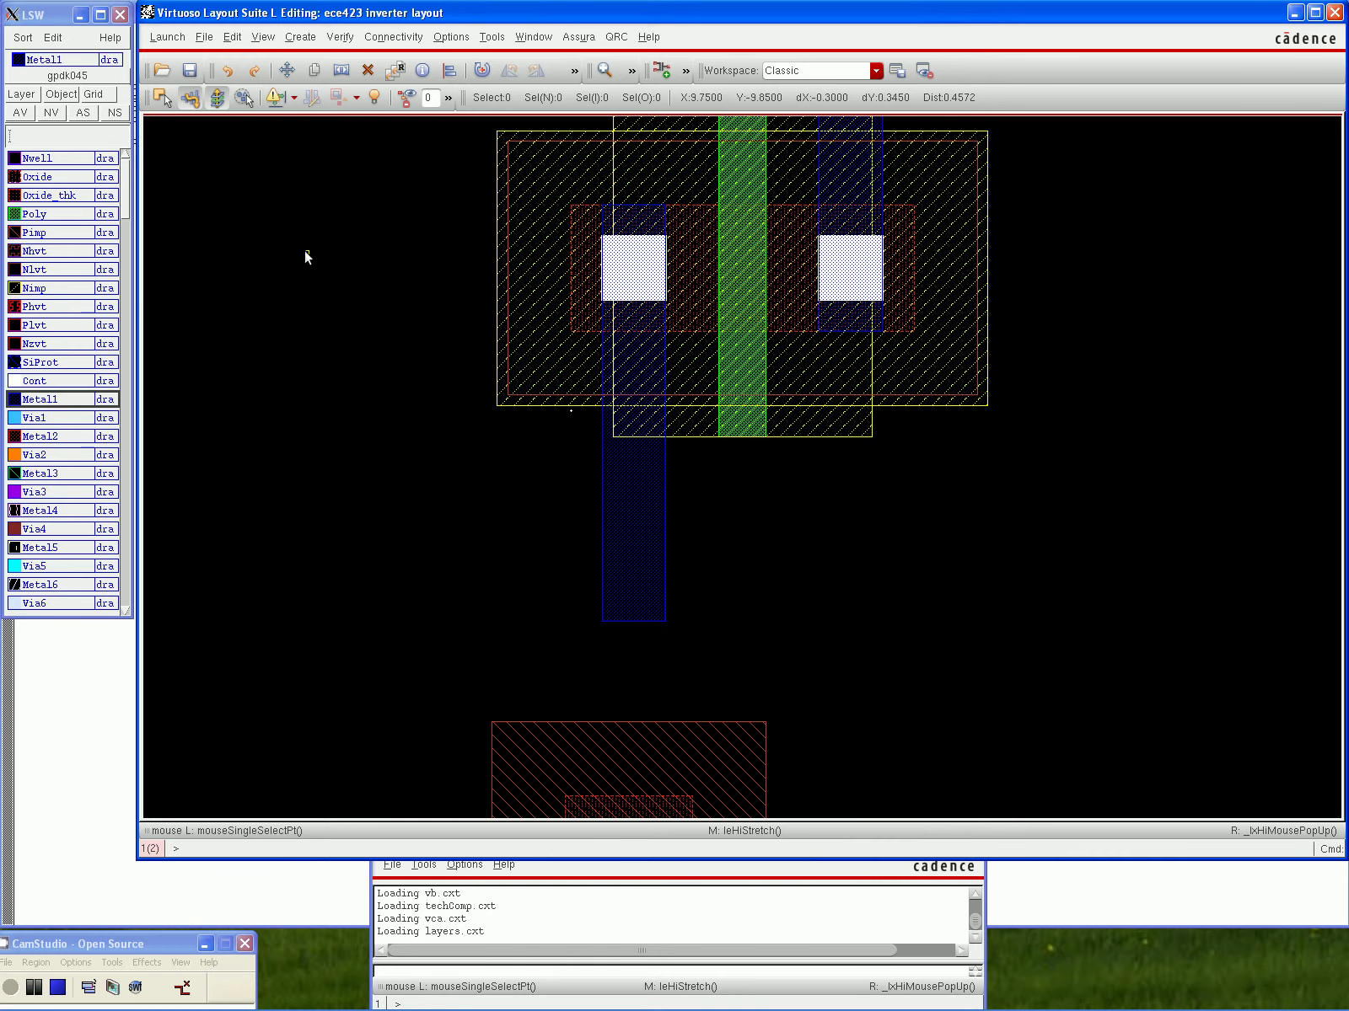
pyautogui.press('Down')
pyautogui.press('Down')
pyautogui.press('s')
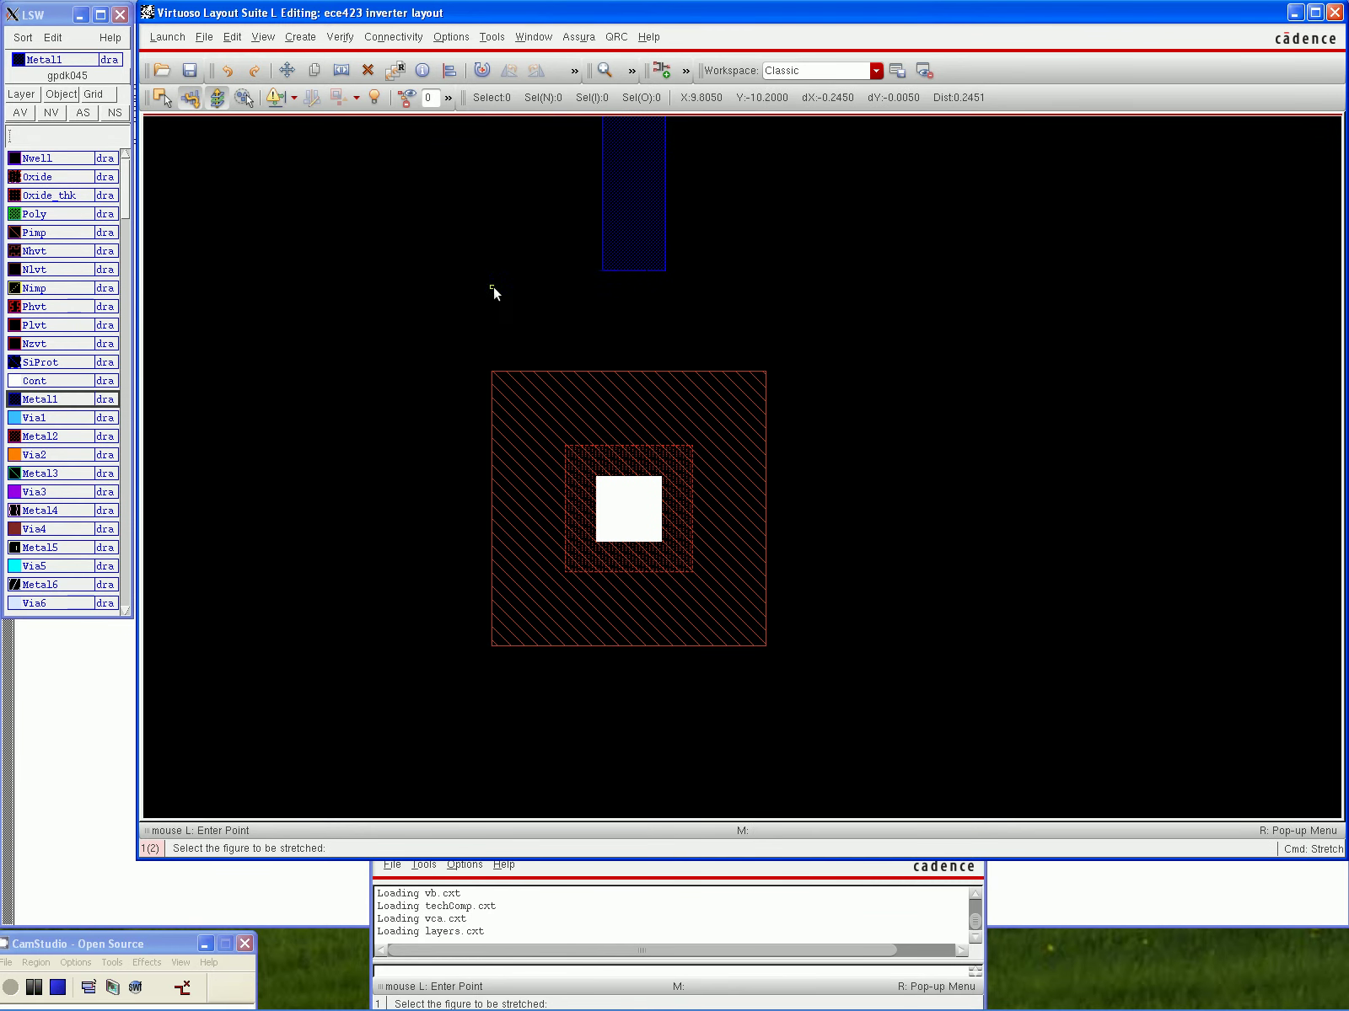
pyautogui.click(620, 268)
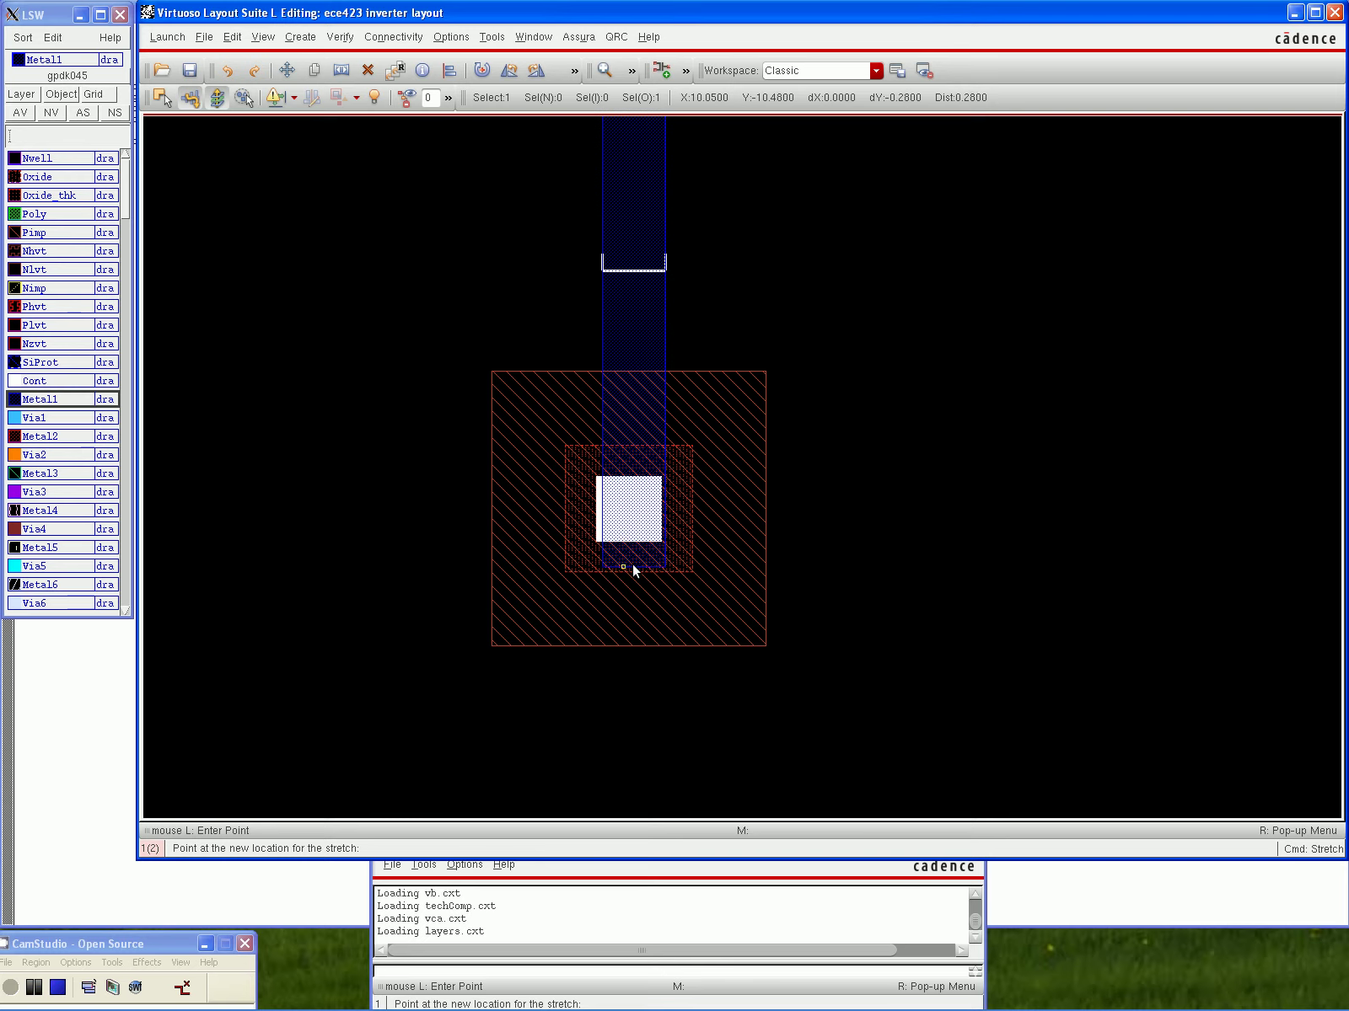
pyautogui.click(632, 564)
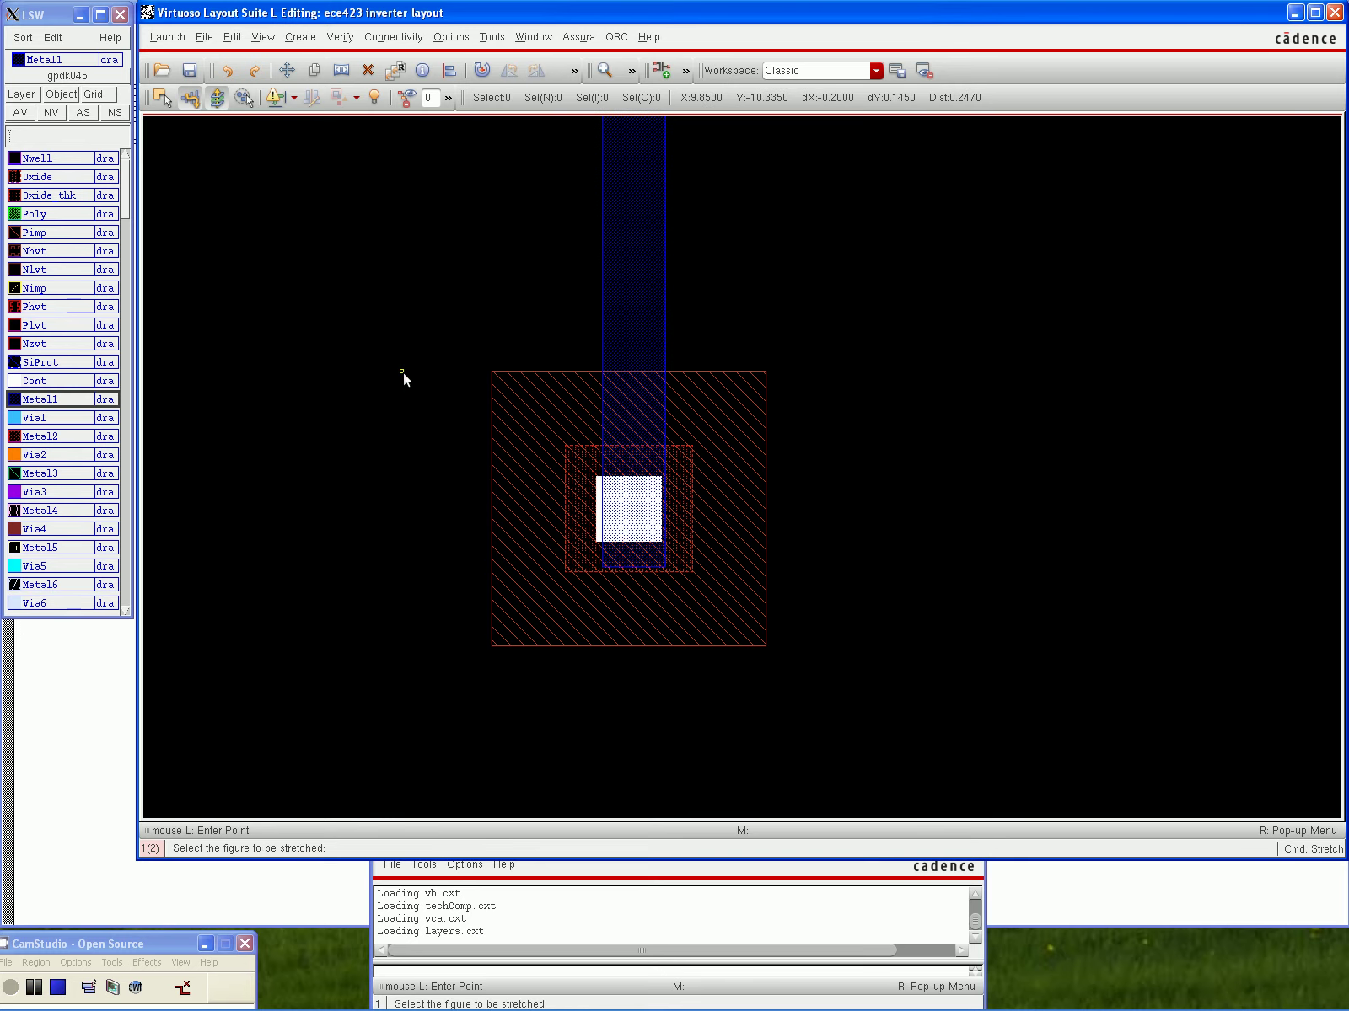
pyautogui.press('Escape')
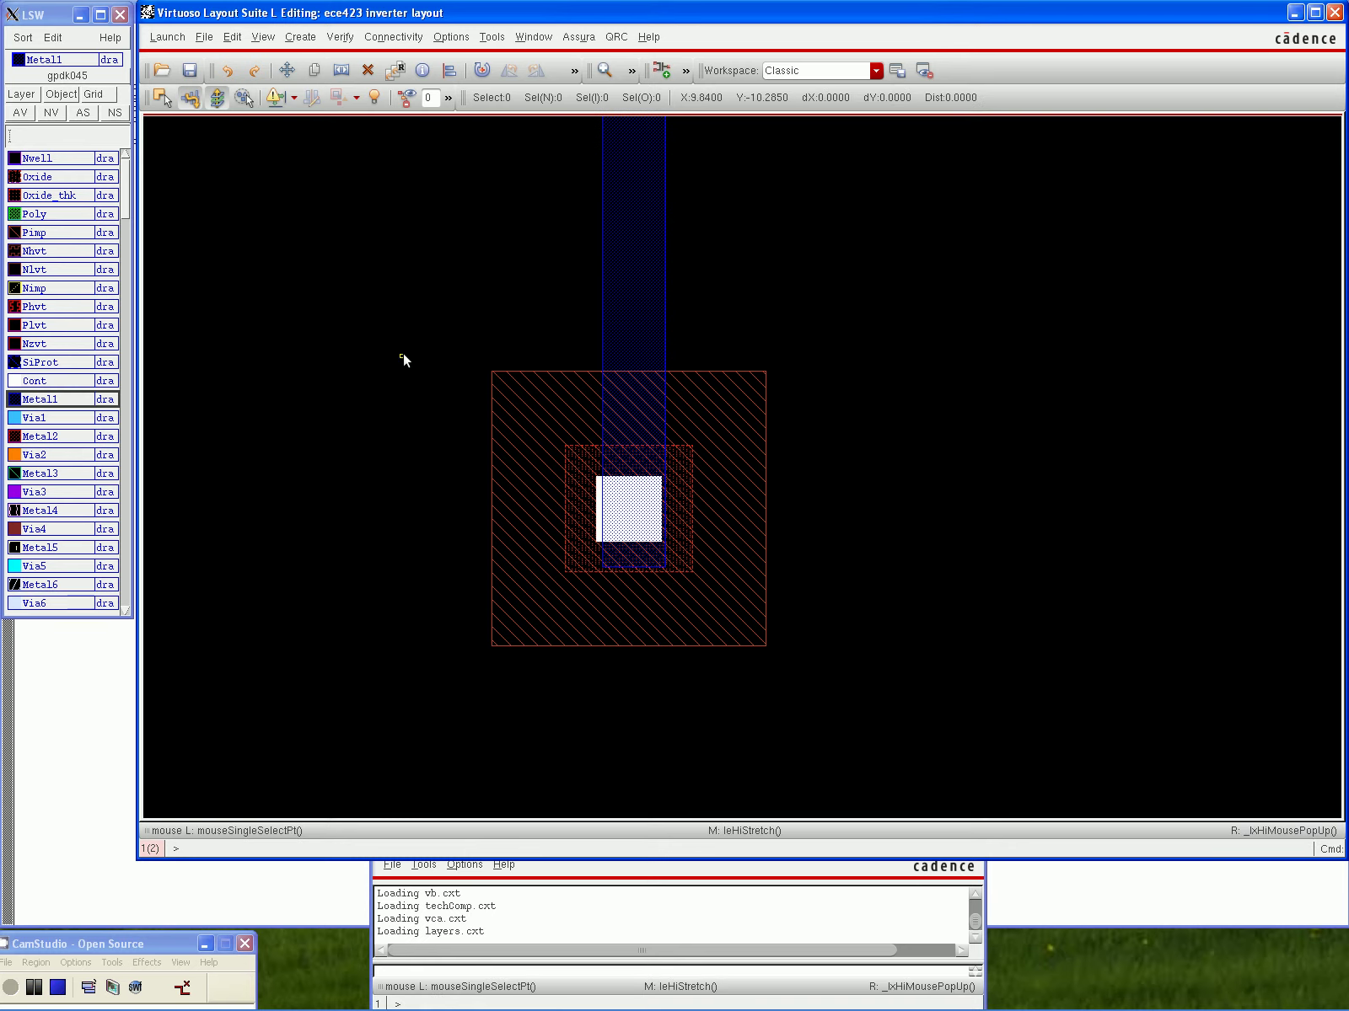
# Shift the substrate contact, its oxide and its implant about 0.005 to the right so the contact lines up with the Metal1 strip
pyautogui.moveTo(402, 346); pyautogui.dragTo(439, 378)
pyautogui.click(287, 70)
pyautogui.moveTo(411, 326); pyautogui.dragTo(805, 687)
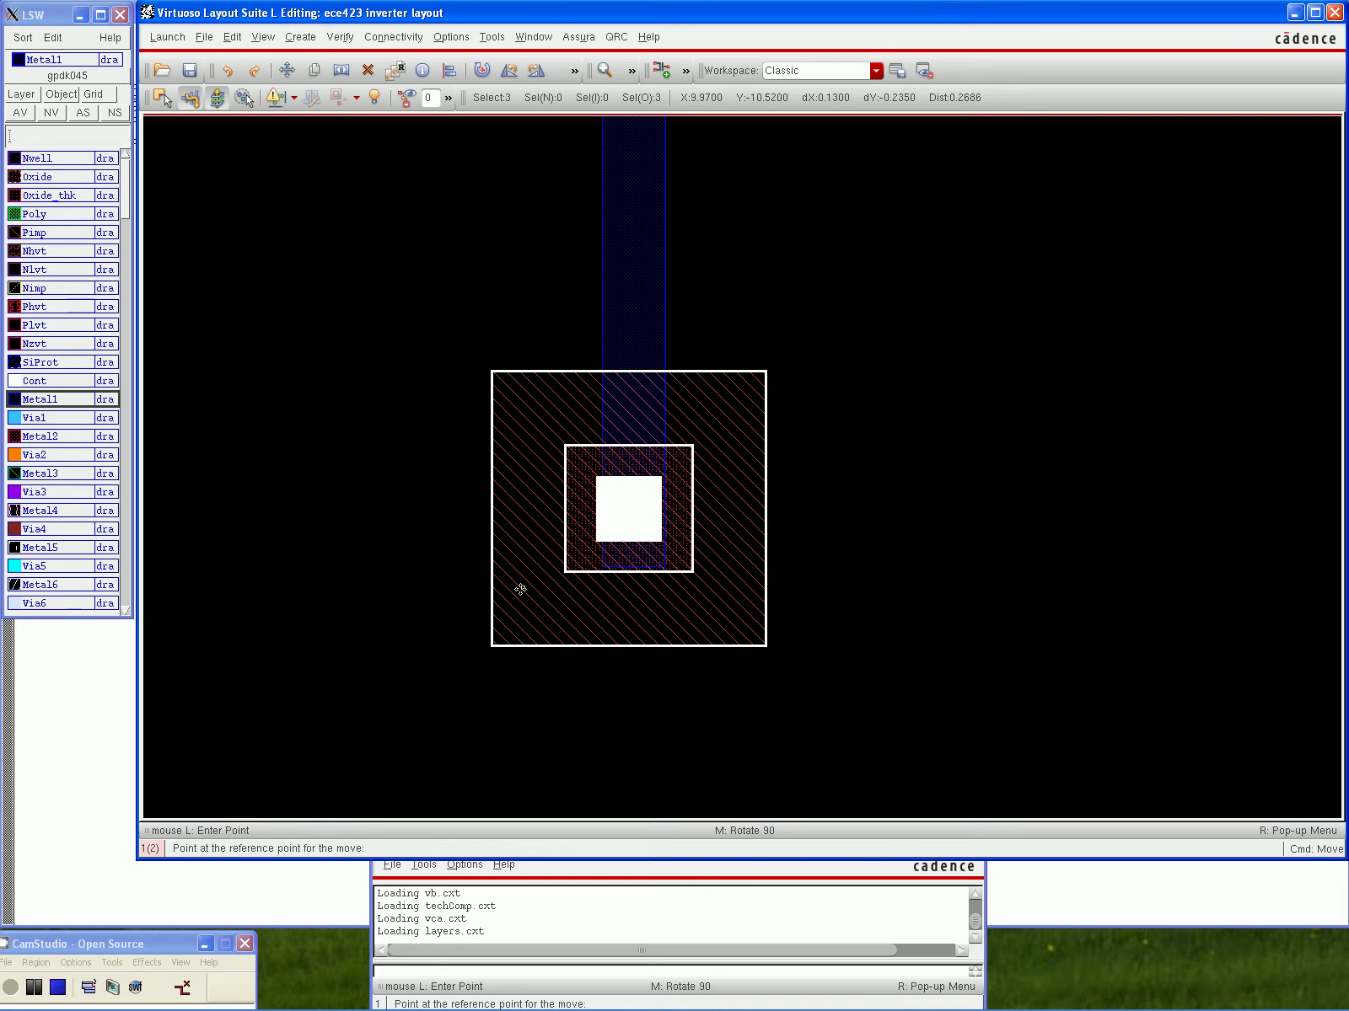
pyautogui.click(515, 576)
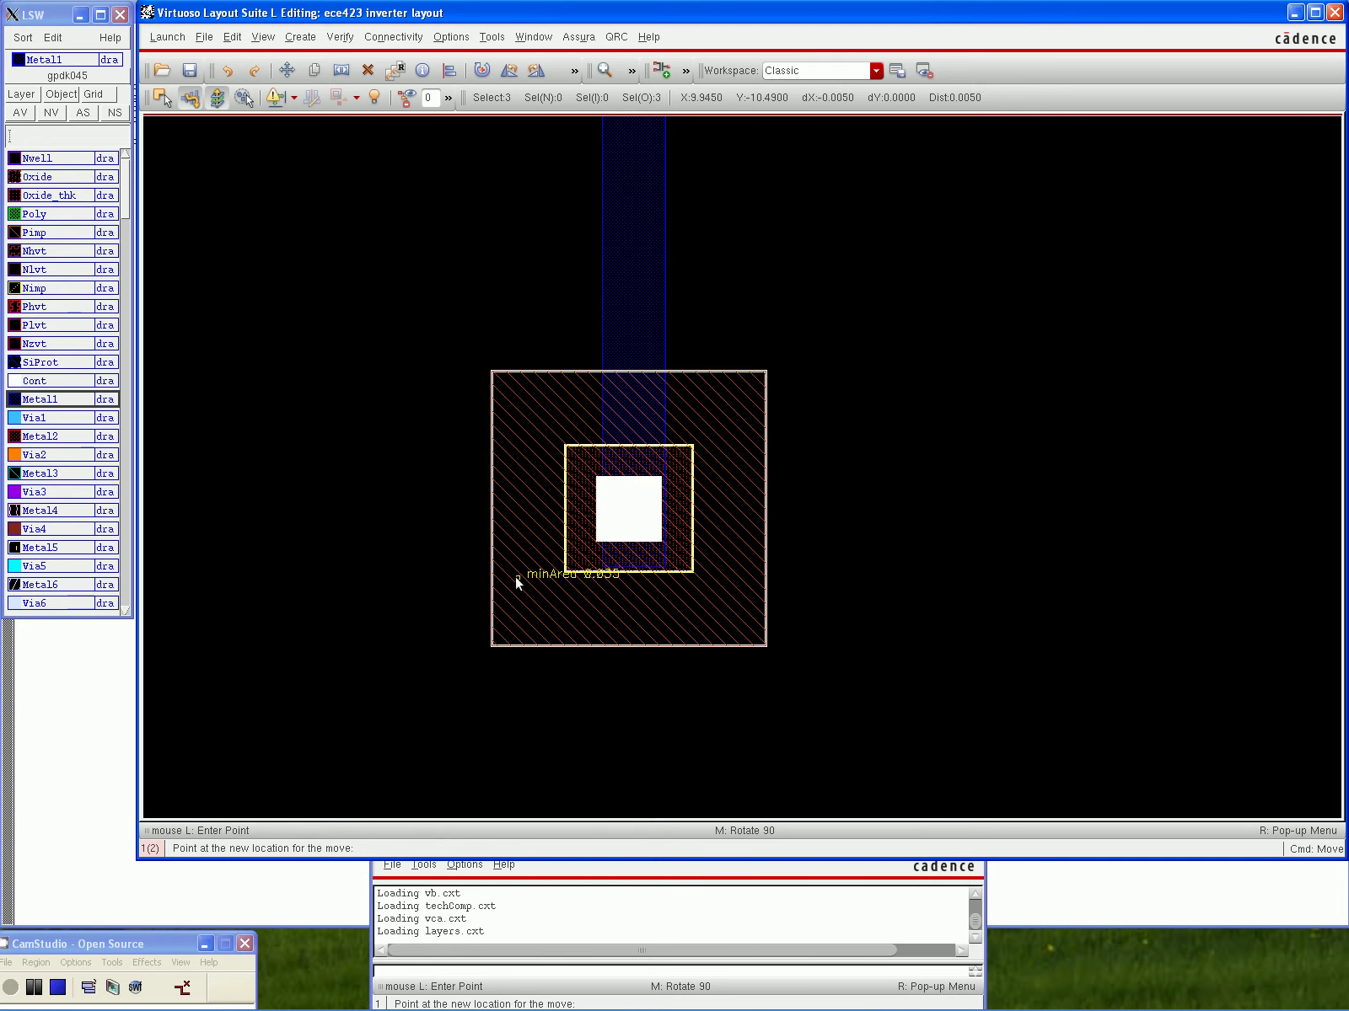
pyautogui.click(523, 577)
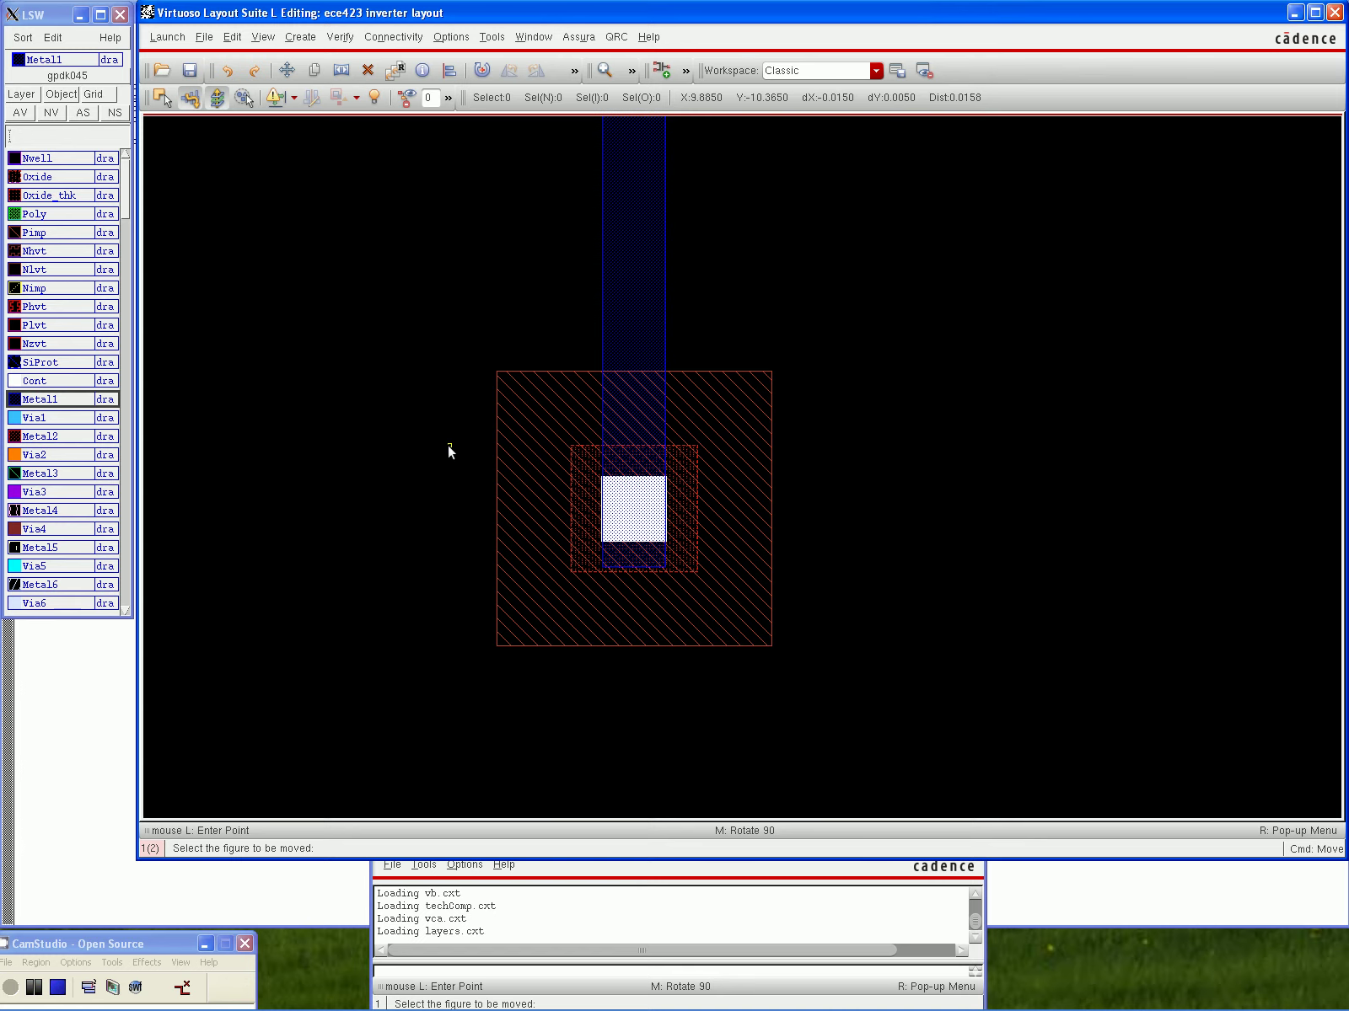
# Stretch the right edges of the substrate contact's implant and oxide rectangles about 0.36 and 0.365 to the right
pyautogui.press('s')
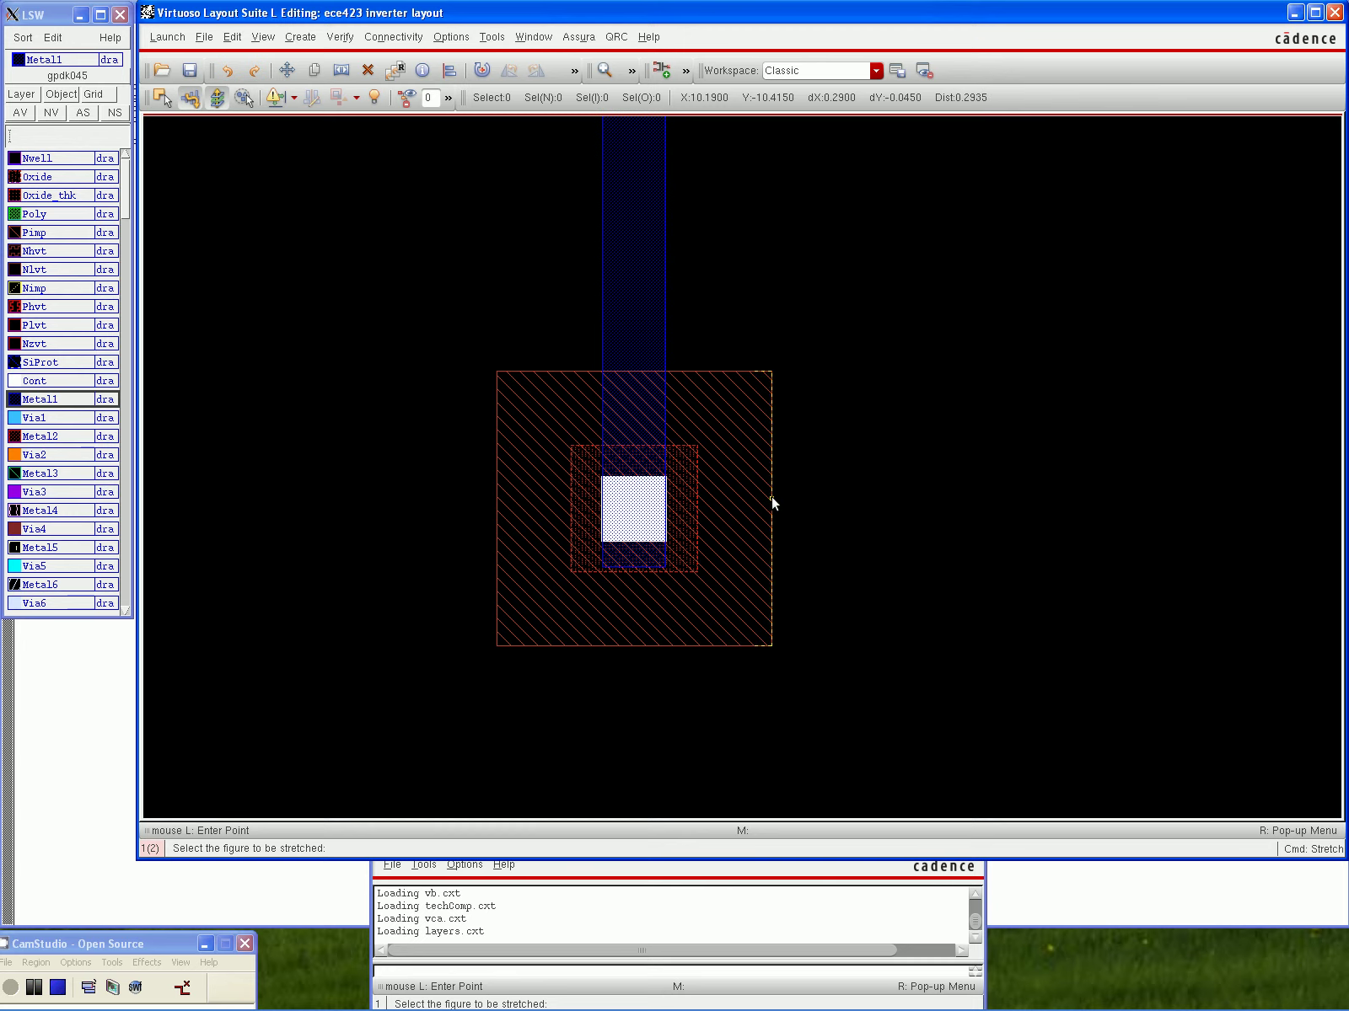
pyautogui.click(771, 497)
pyautogui.click(1150, 496)
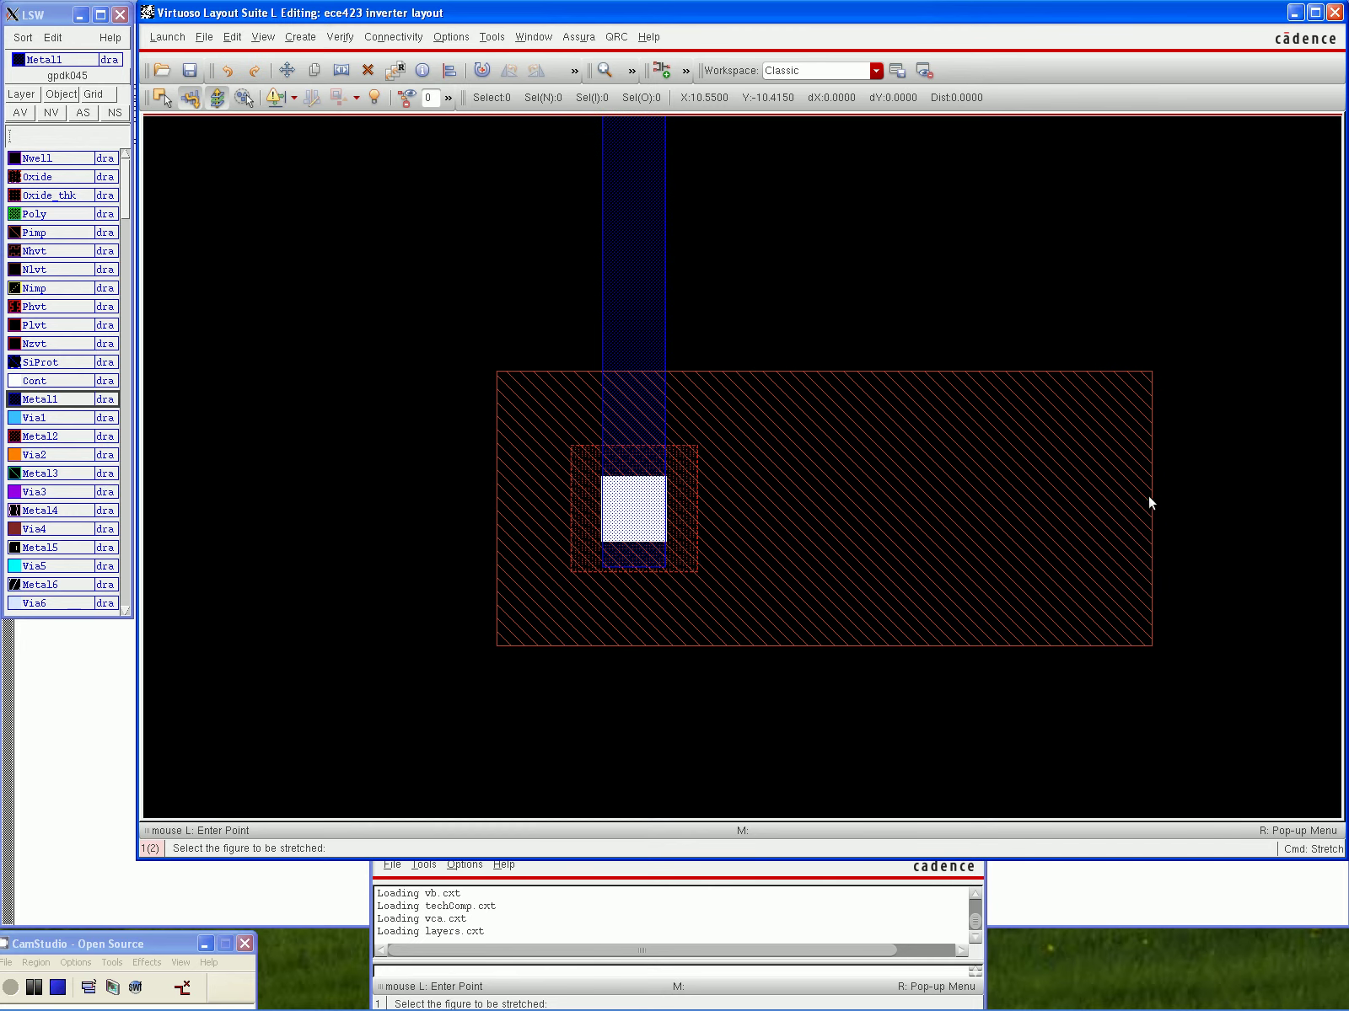
pyautogui.click(696, 502)
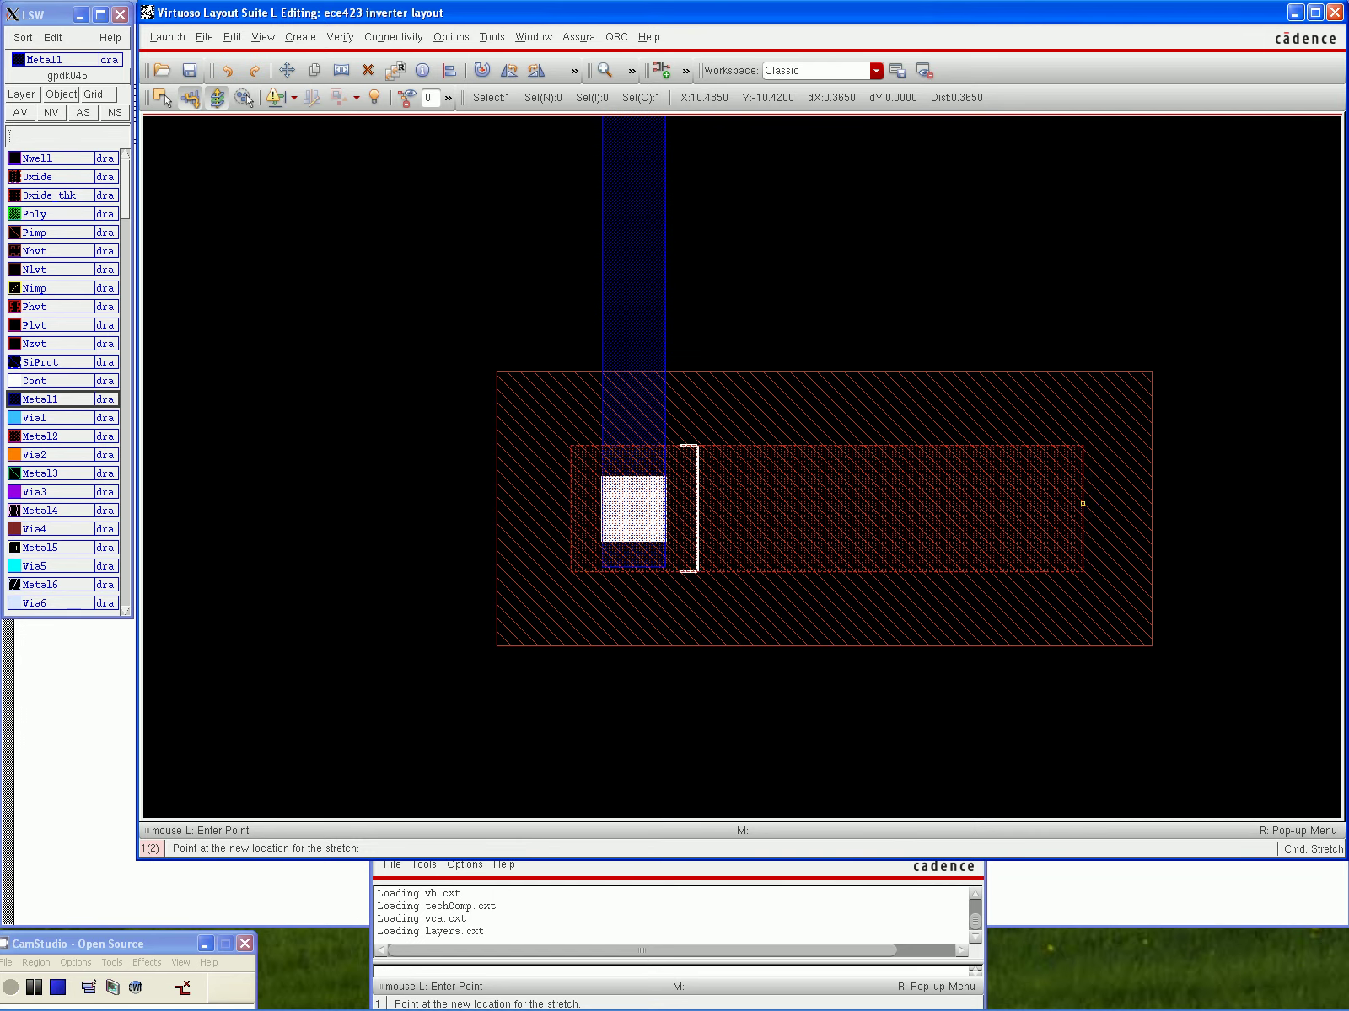
pyautogui.click(1082, 504)
pyautogui.press('Escape')
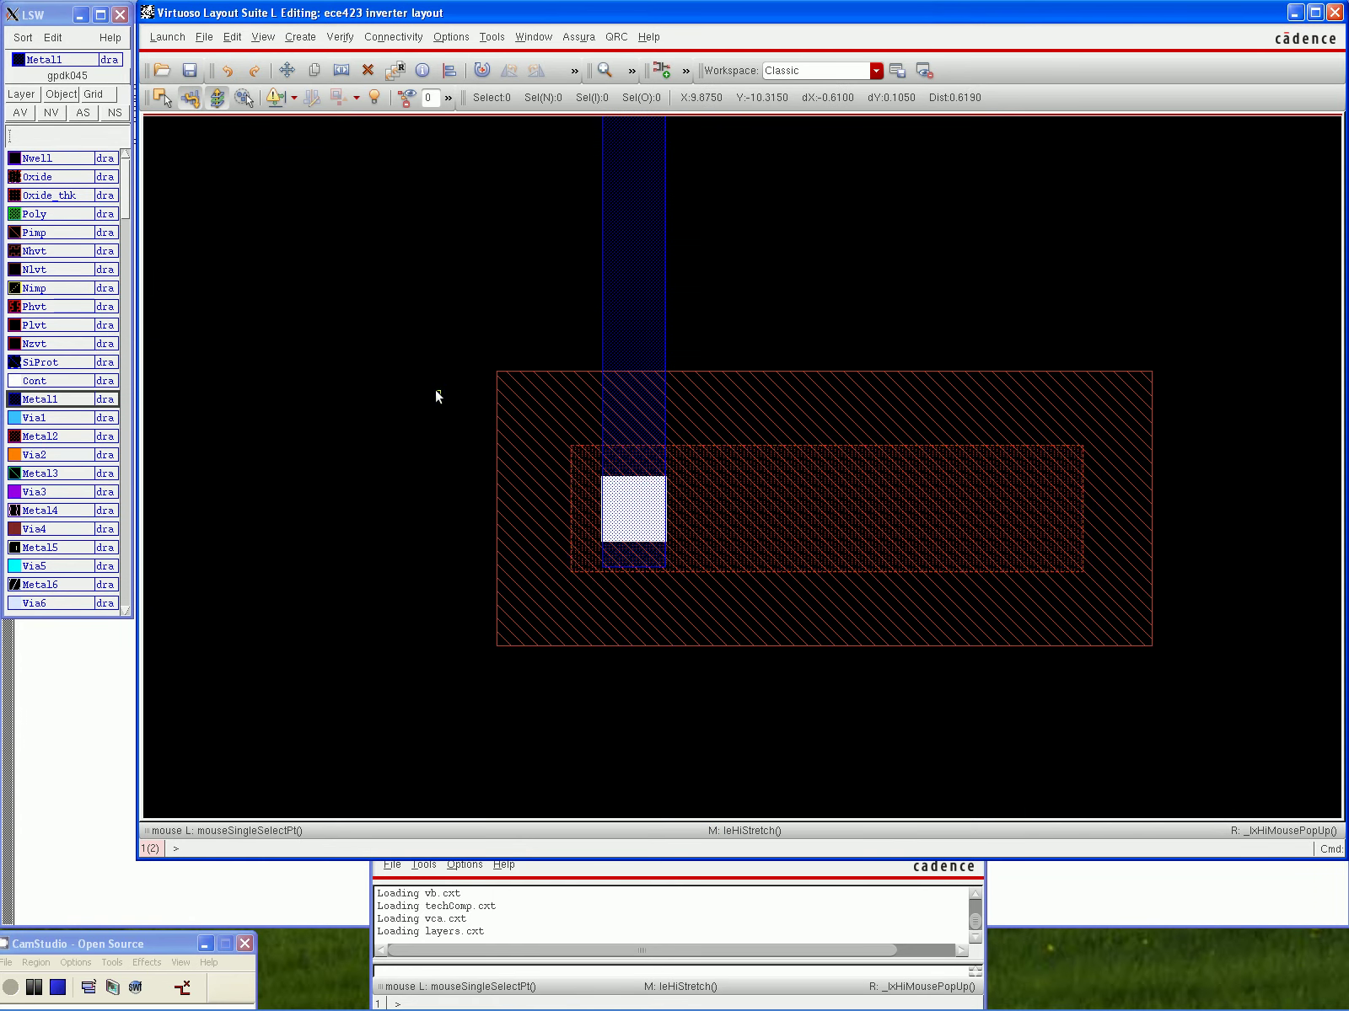
# Move the whole well contact above the upper transistor about 0.035 to the right, aligning it with that transistor's left contact
pyautogui.press('Up')
pyautogui.press('Up')
pyautogui.press('Up')
pyautogui.press('Up')
pyautogui.press('Up')
pyautogui.press('Up')
pyautogui.press('Up')
pyautogui.press('Up')
pyautogui.press('Up')
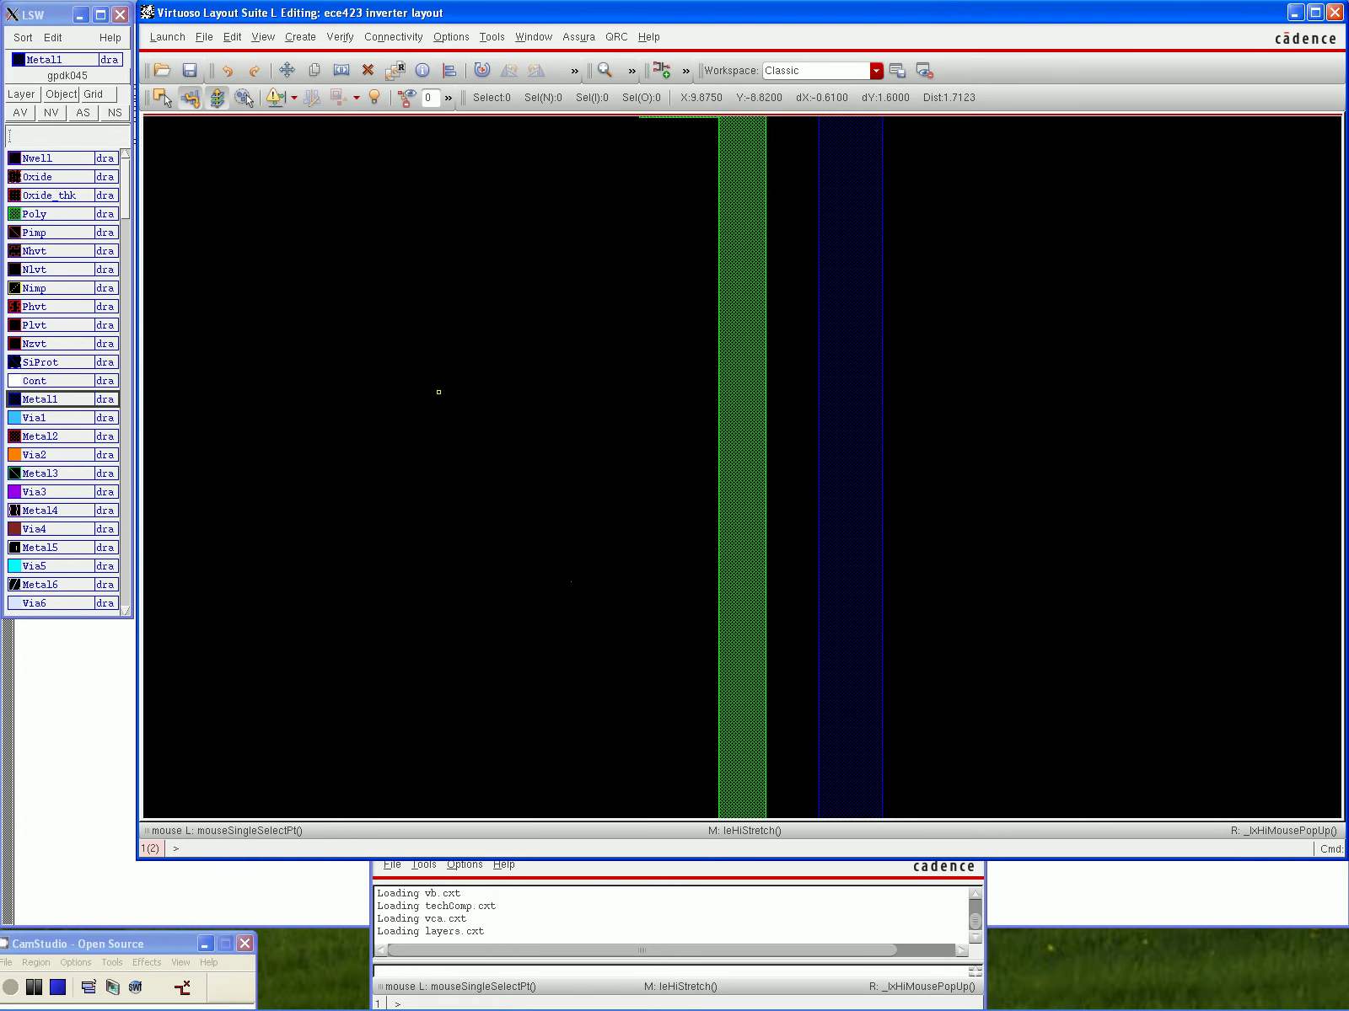
pyautogui.press('Up')
pyautogui.press('Up')
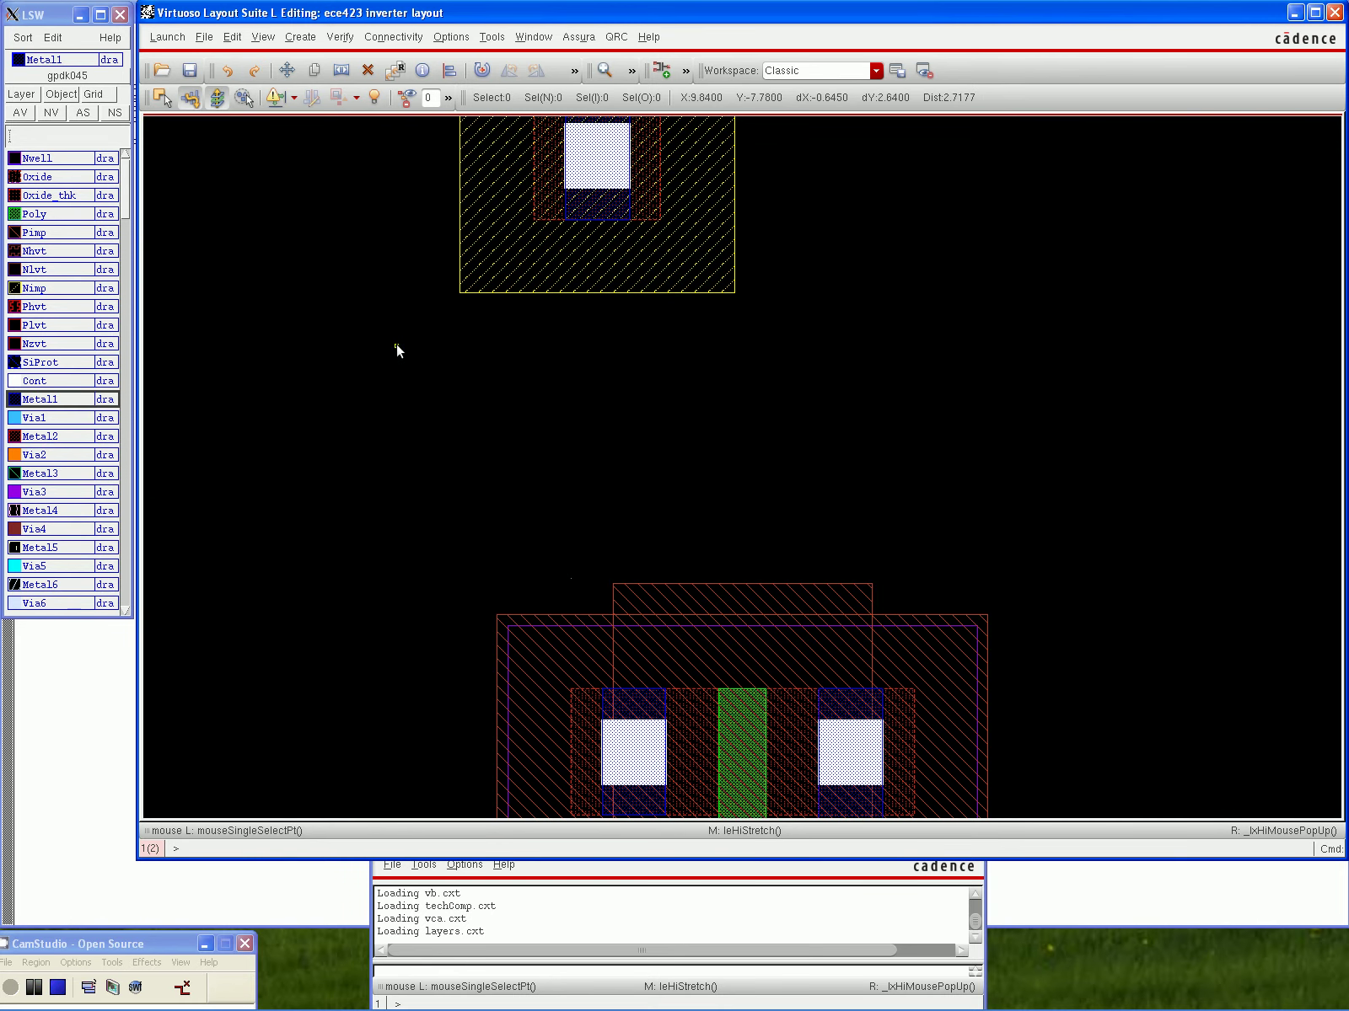
pyautogui.press('Up')
pyautogui.moveTo(395, 177); pyautogui.dragTo(784, 498)
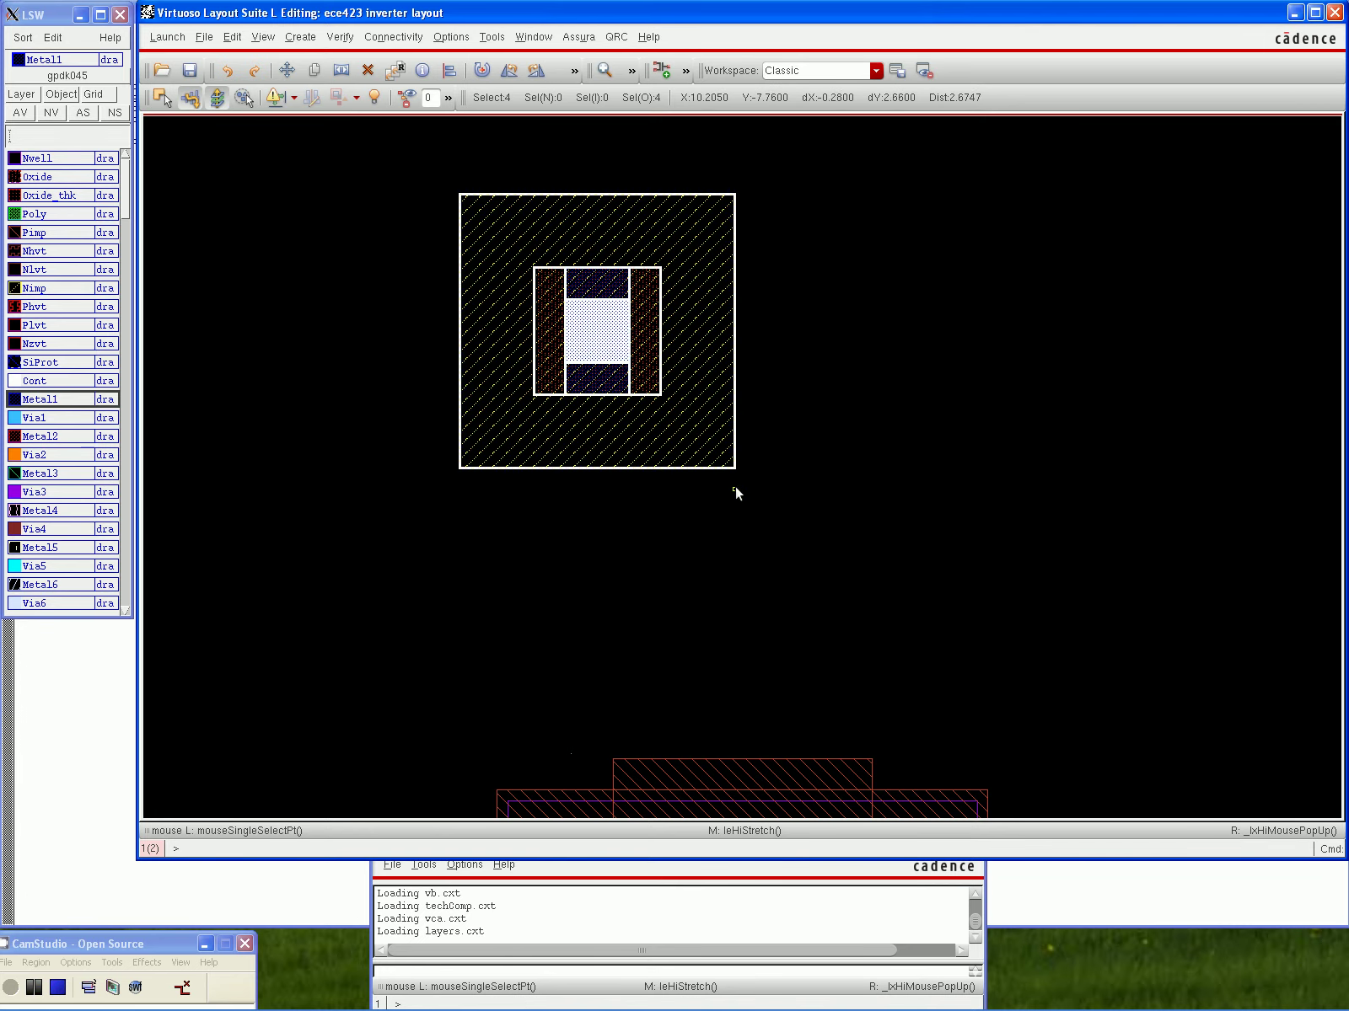
pyautogui.click(580, 440)
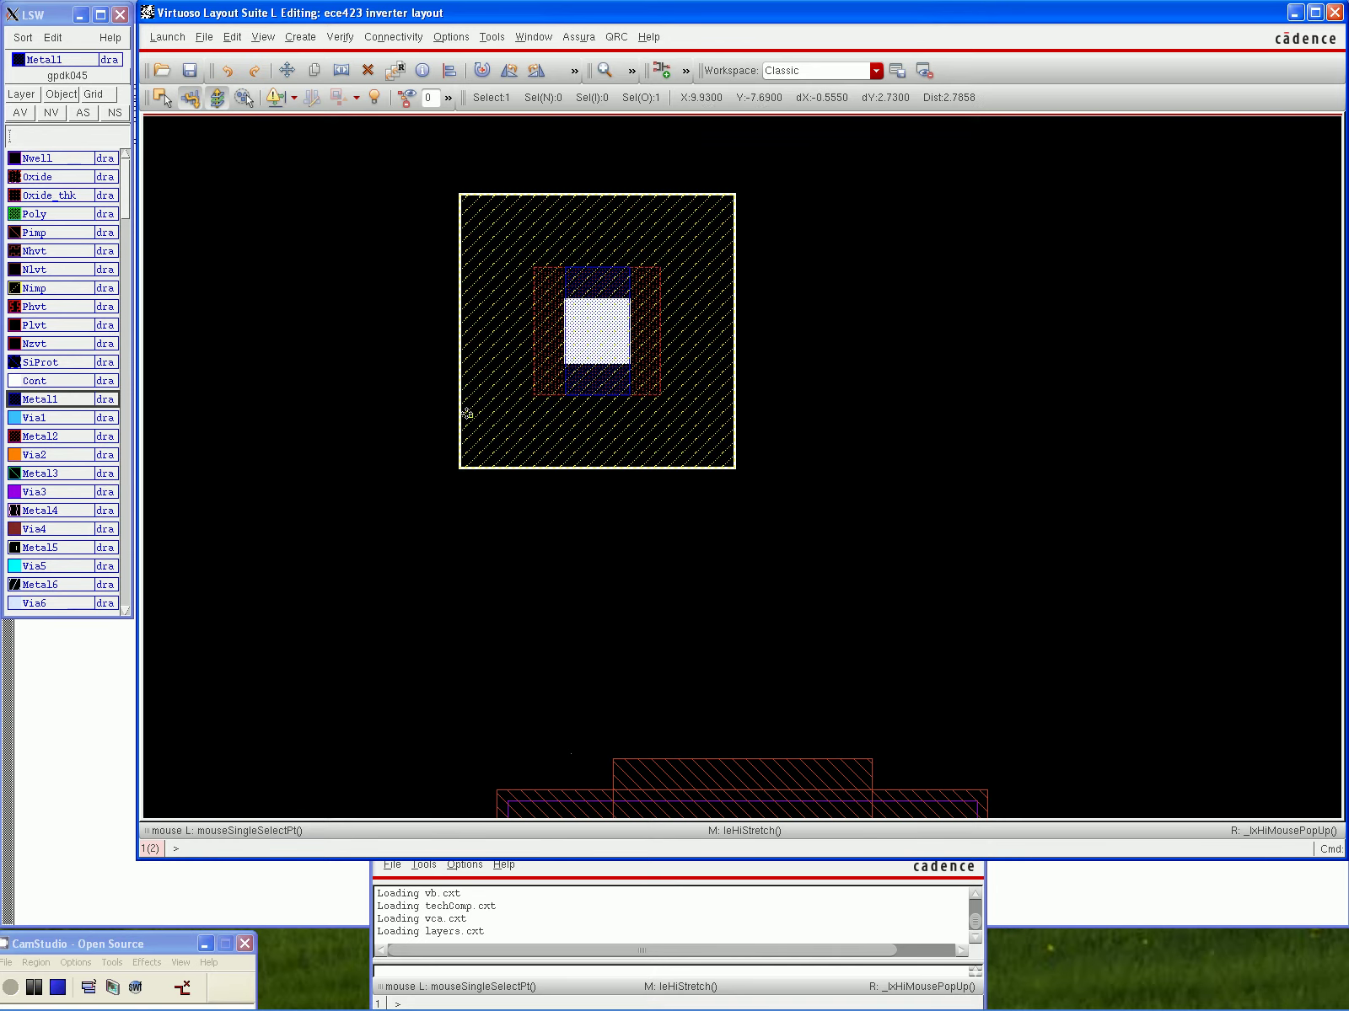
pyautogui.scroll(-2, 395, 405)
pyautogui.click(386, 327)
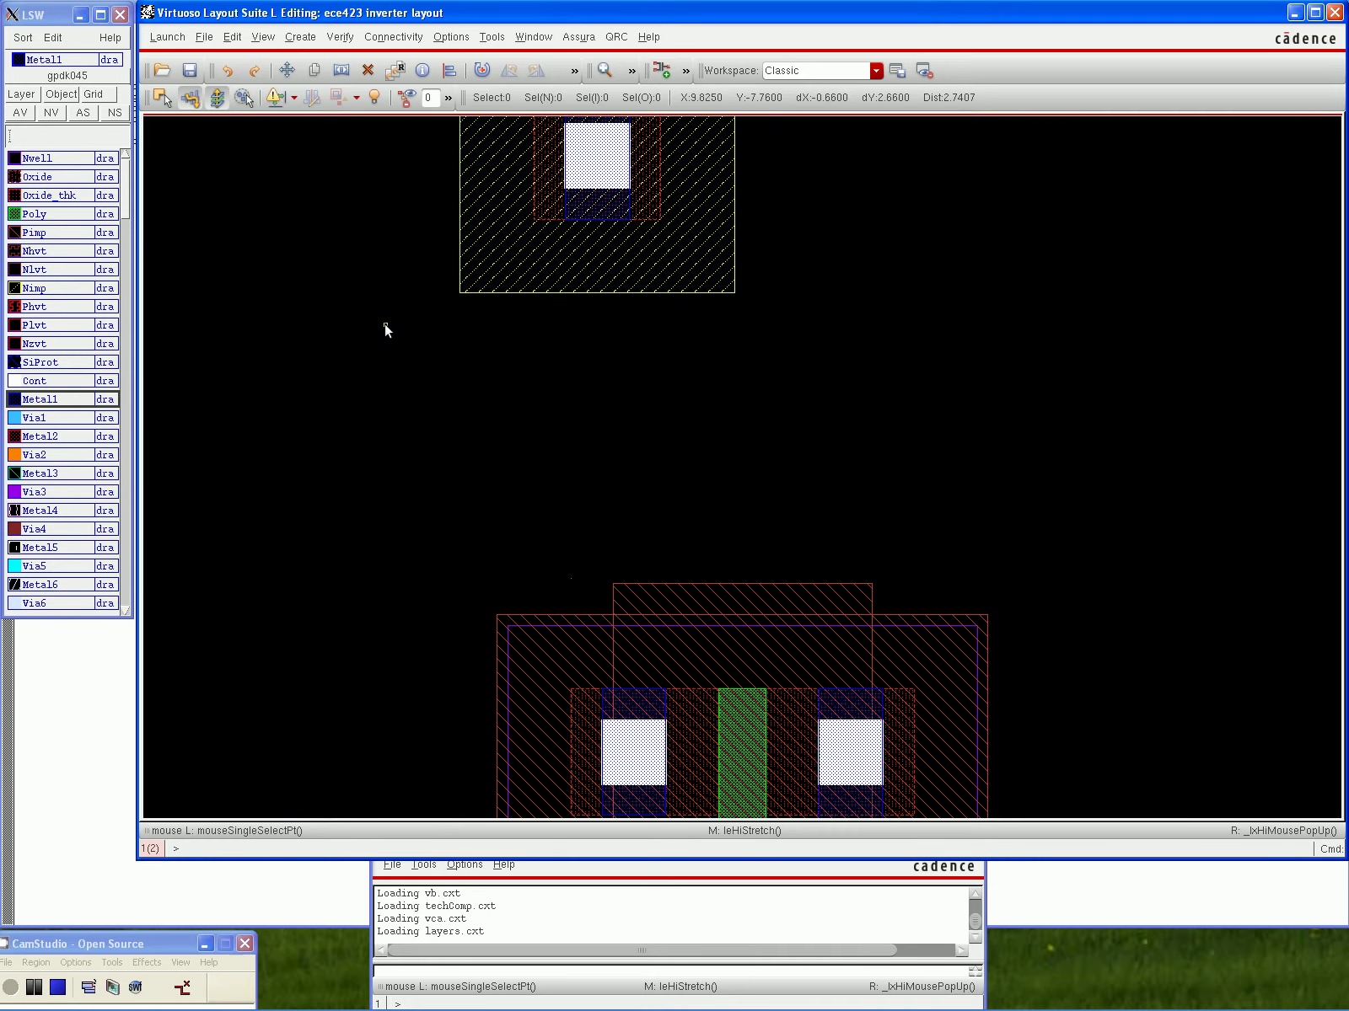
pyautogui.scroll(2, 384, 327)
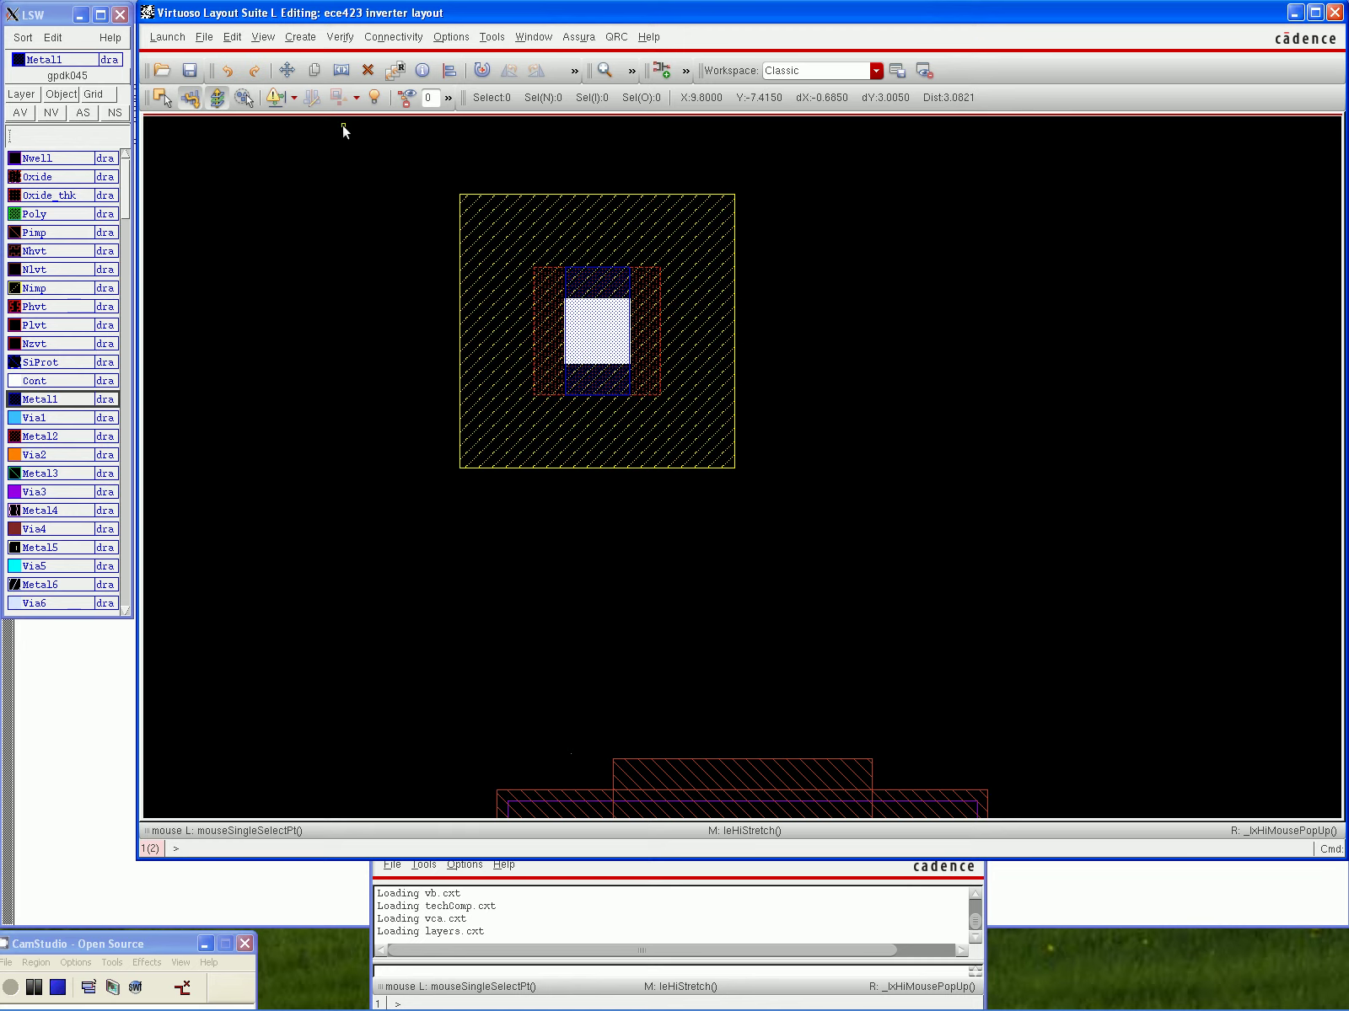
pyautogui.click(287, 70)
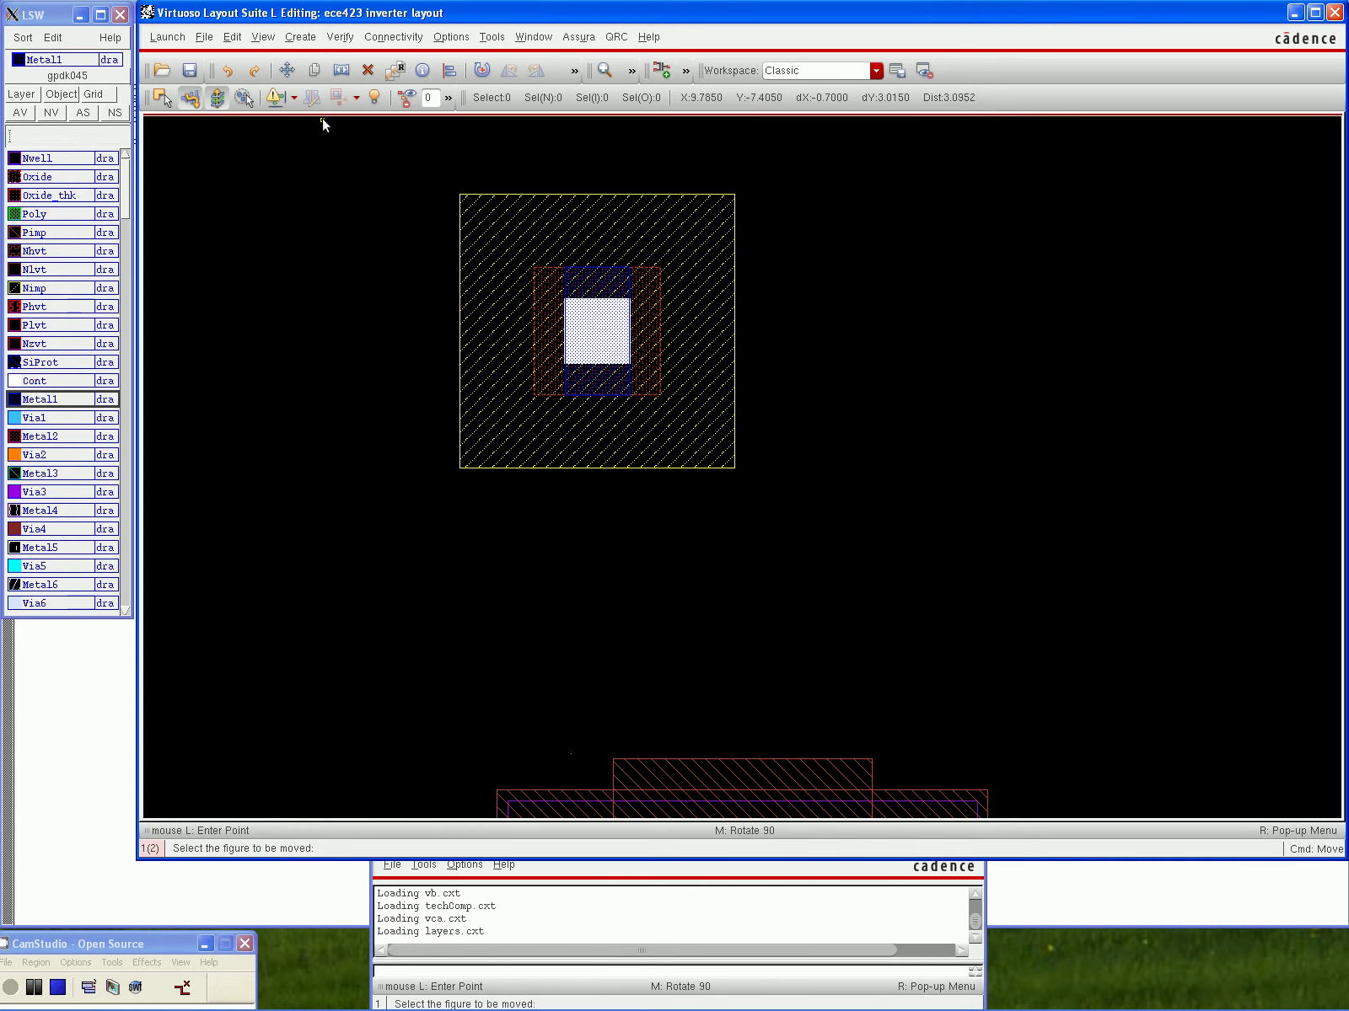
pyautogui.click(370, 153)
pyautogui.click(744, 446)
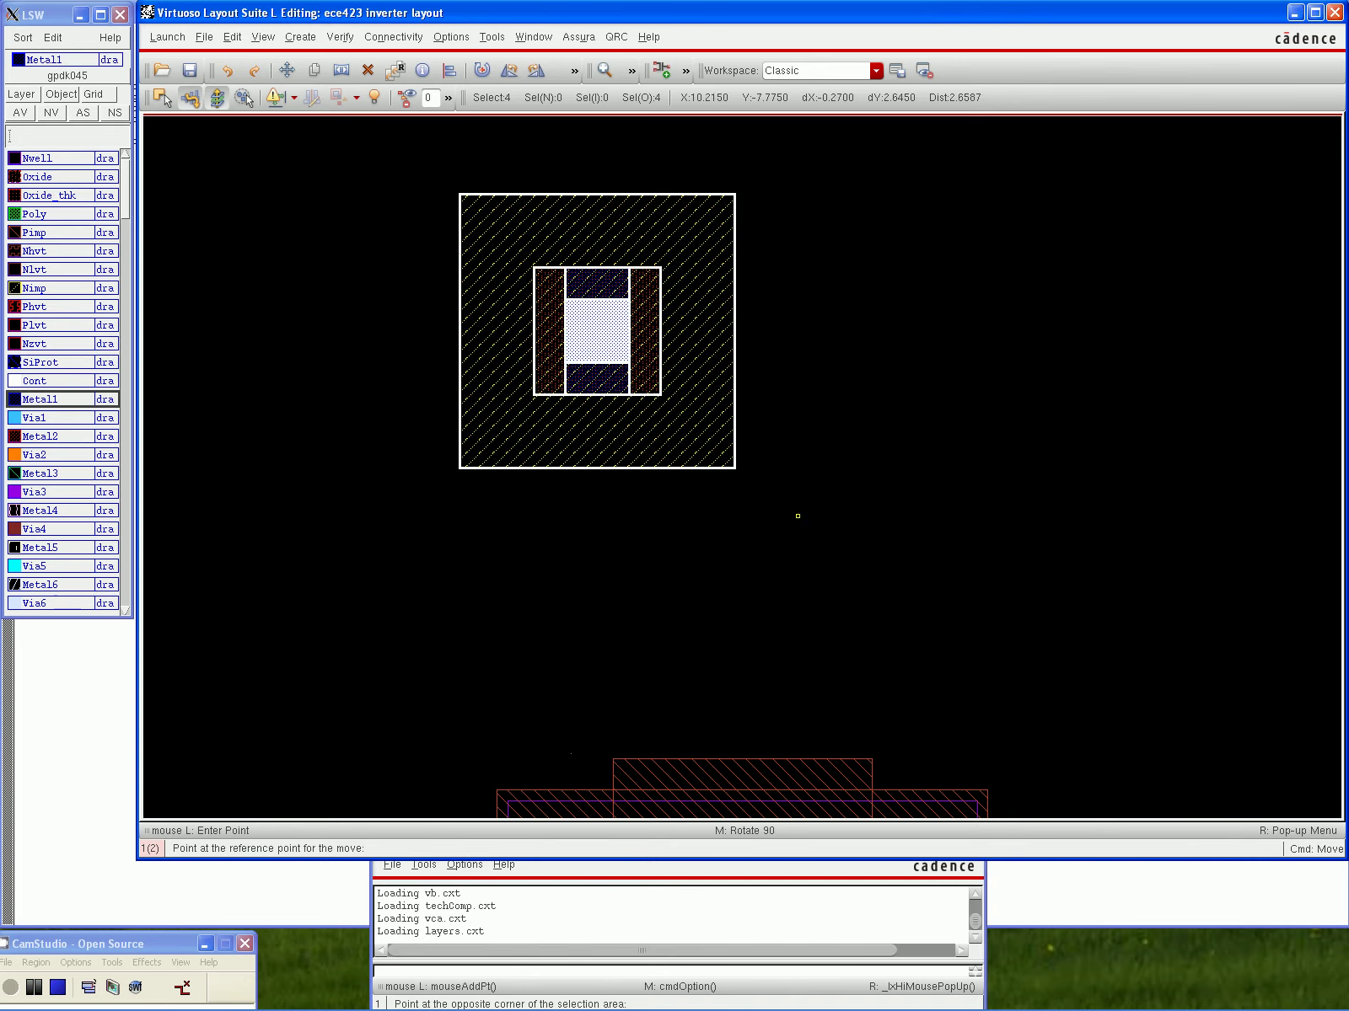
pyautogui.click(644, 447)
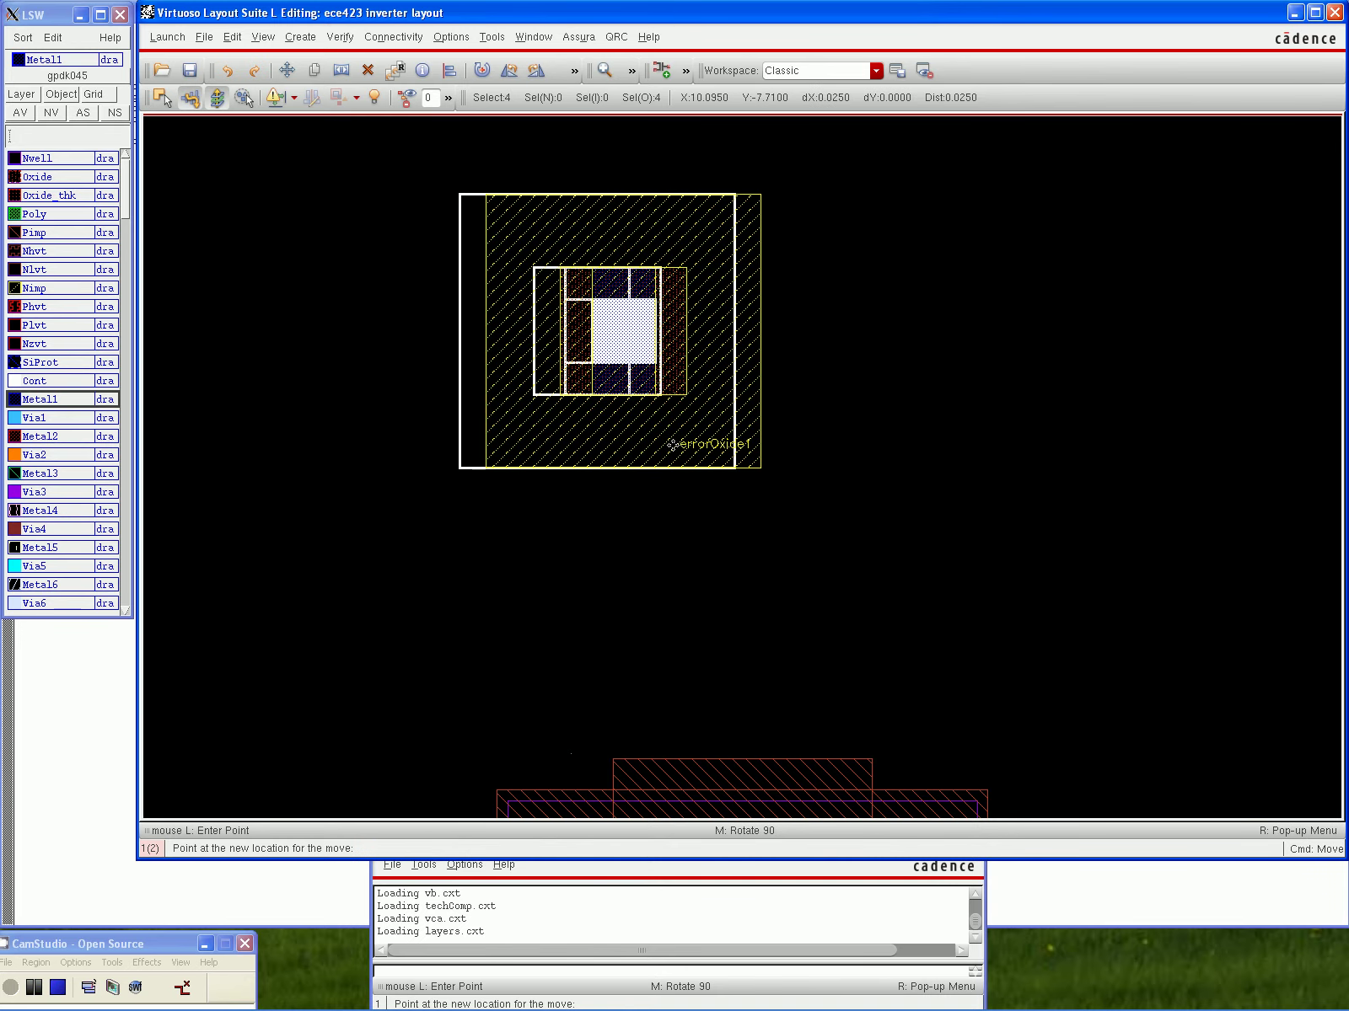
pyautogui.click(681, 445)
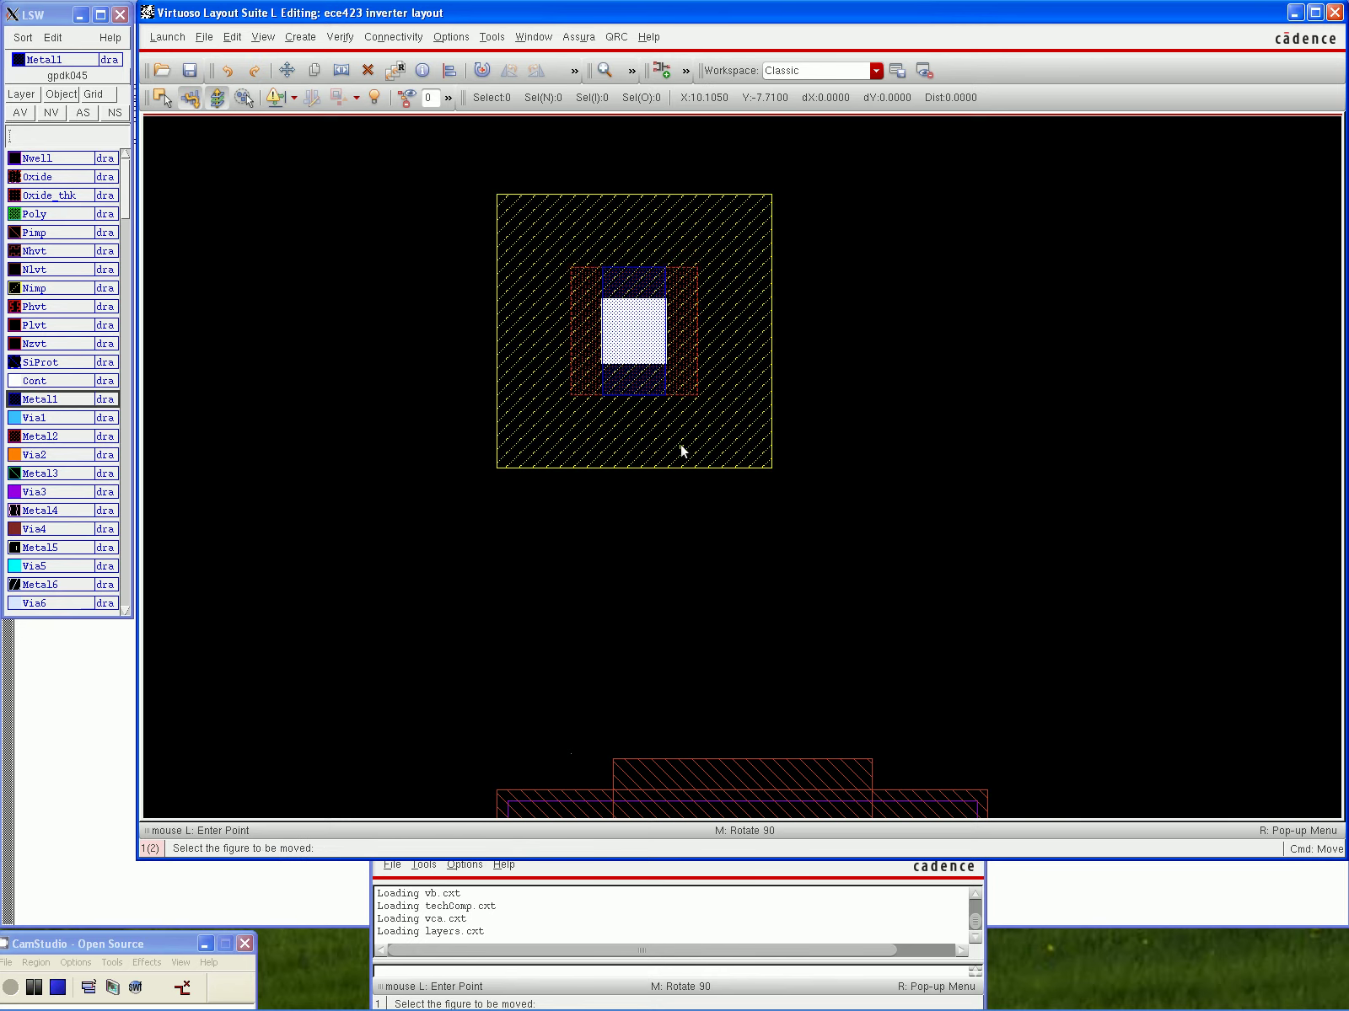
pyautogui.scroll(-2, 681, 445)
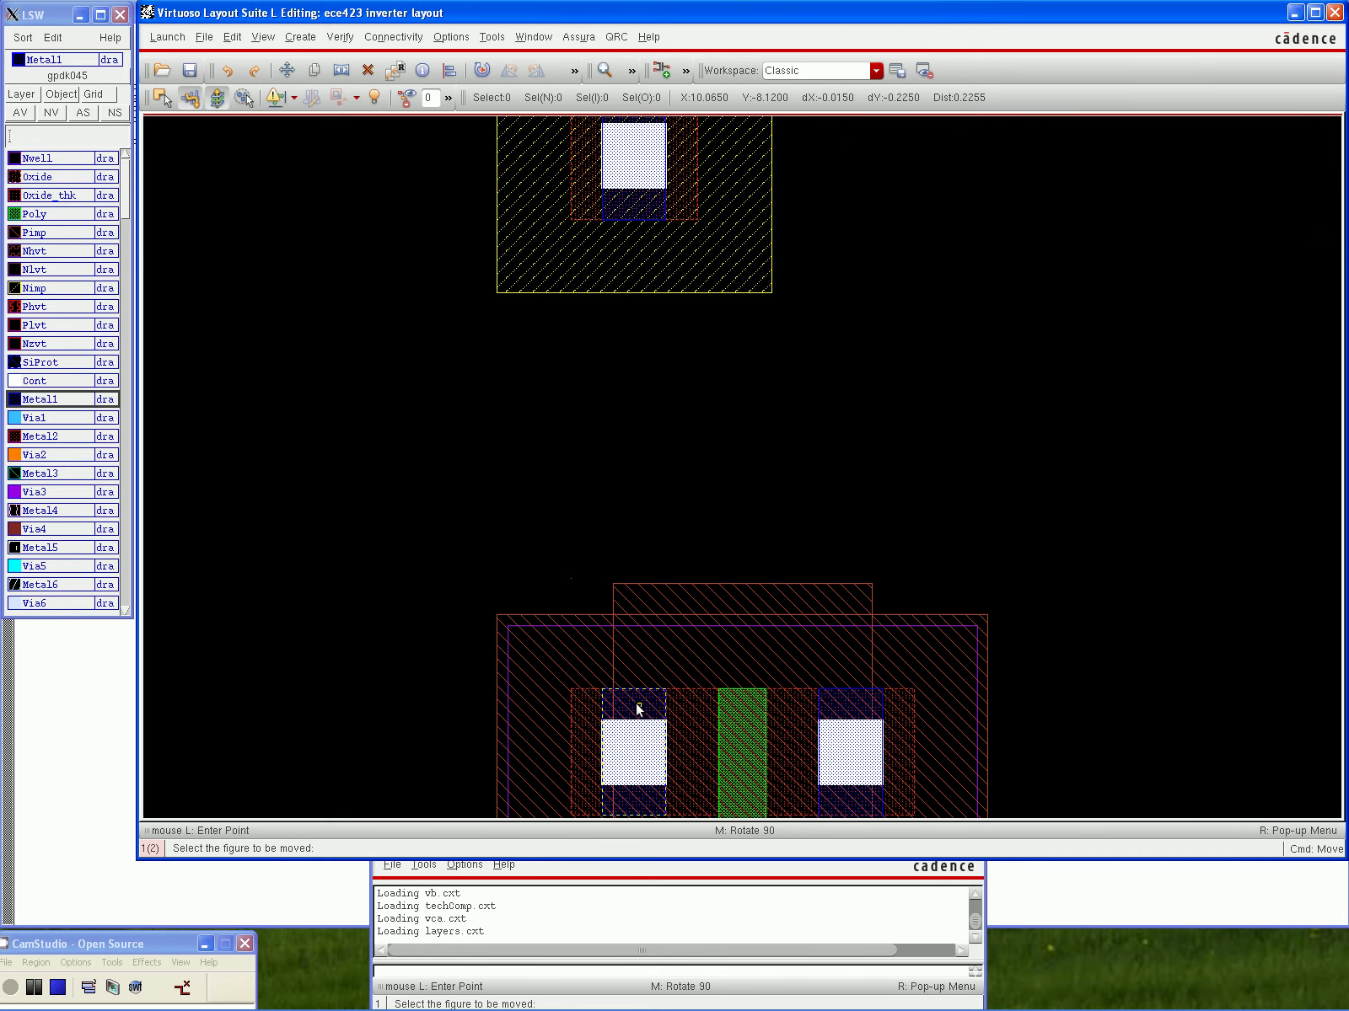
# Move the Metal1 rectangle over the upper transistor's left contact about 0.255 straight up, away from the contact
pyautogui.press('Escape')
pyautogui.press('s')
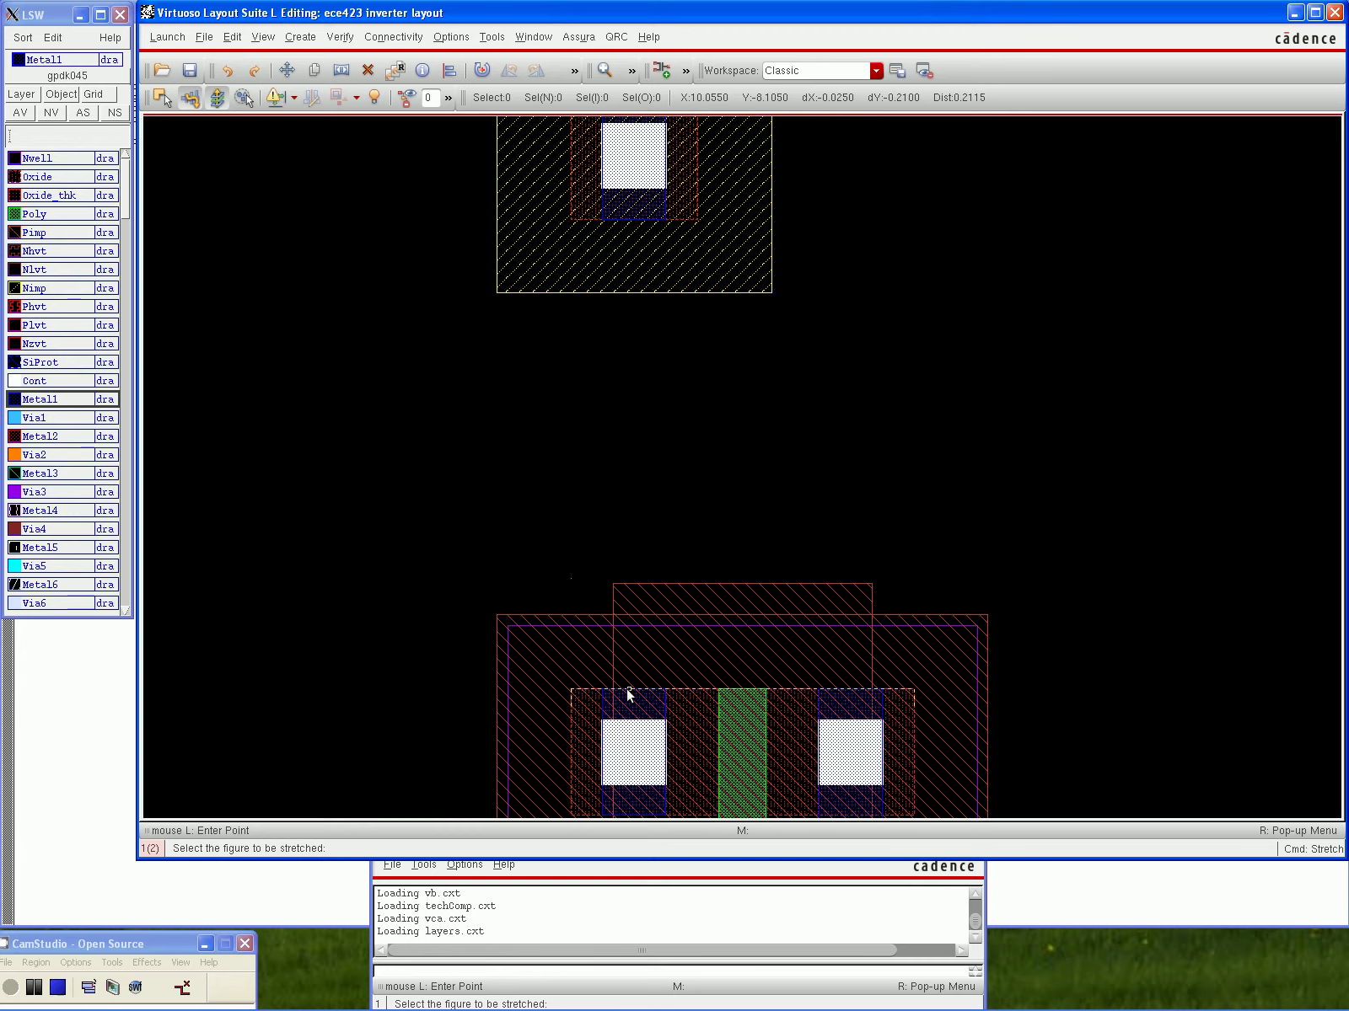
pyautogui.press('Escape')
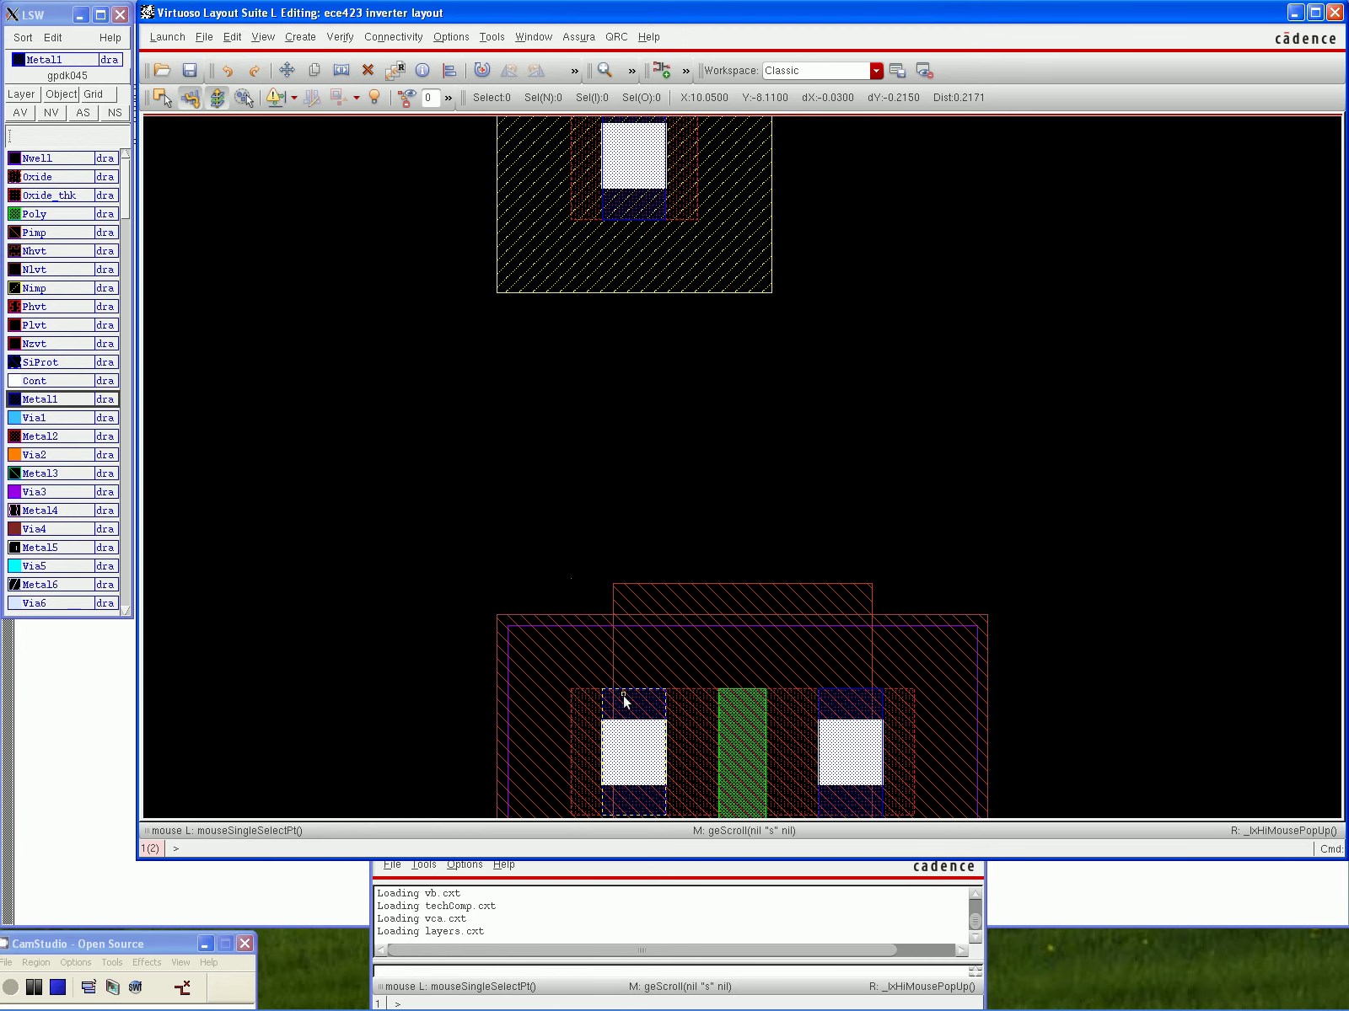
pyautogui.click(282, 67)
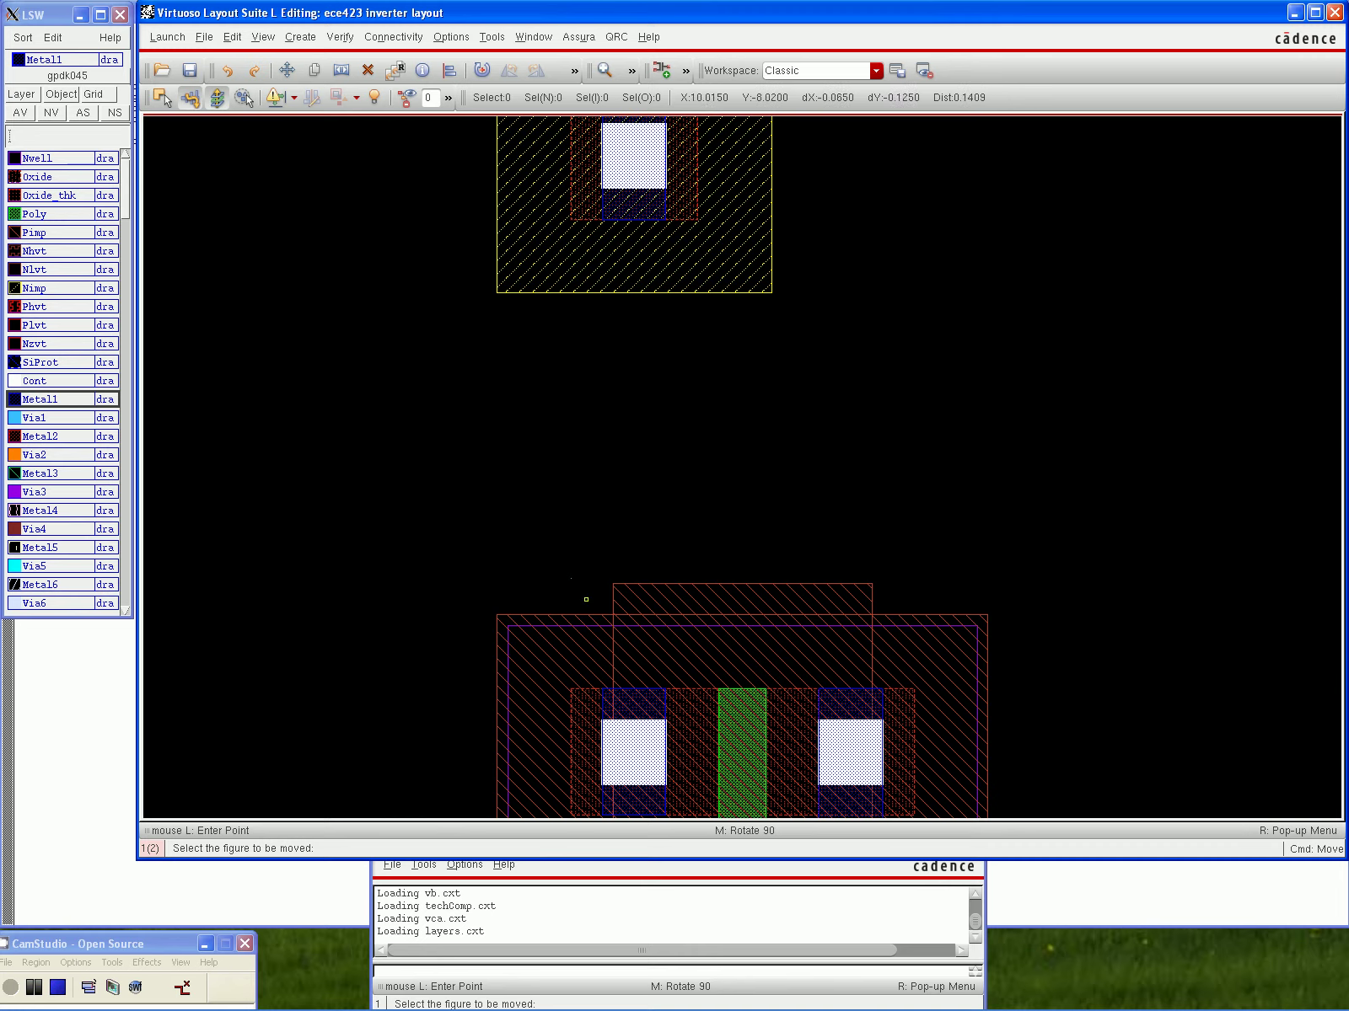
pyautogui.click(634, 699)
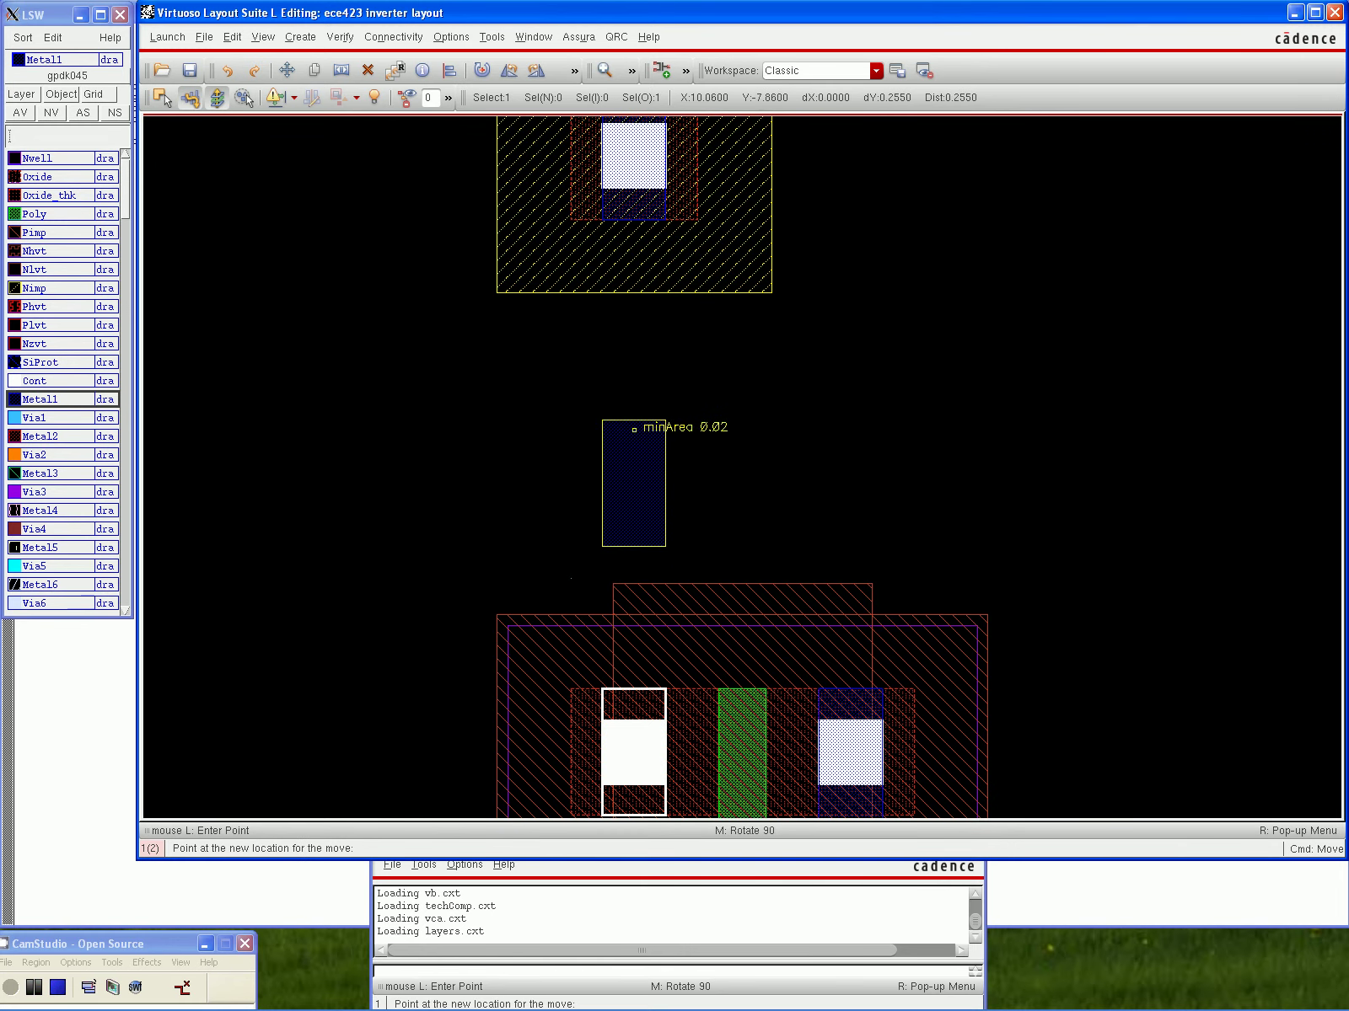
pyautogui.click(632, 429)
pyautogui.press('Escape')
# Stretch the bottom edge of the moved Metal1 rectangle down about 0.255 so it covers the upper transistor's left contact again
pyautogui.scroll(-1, 586, 430)
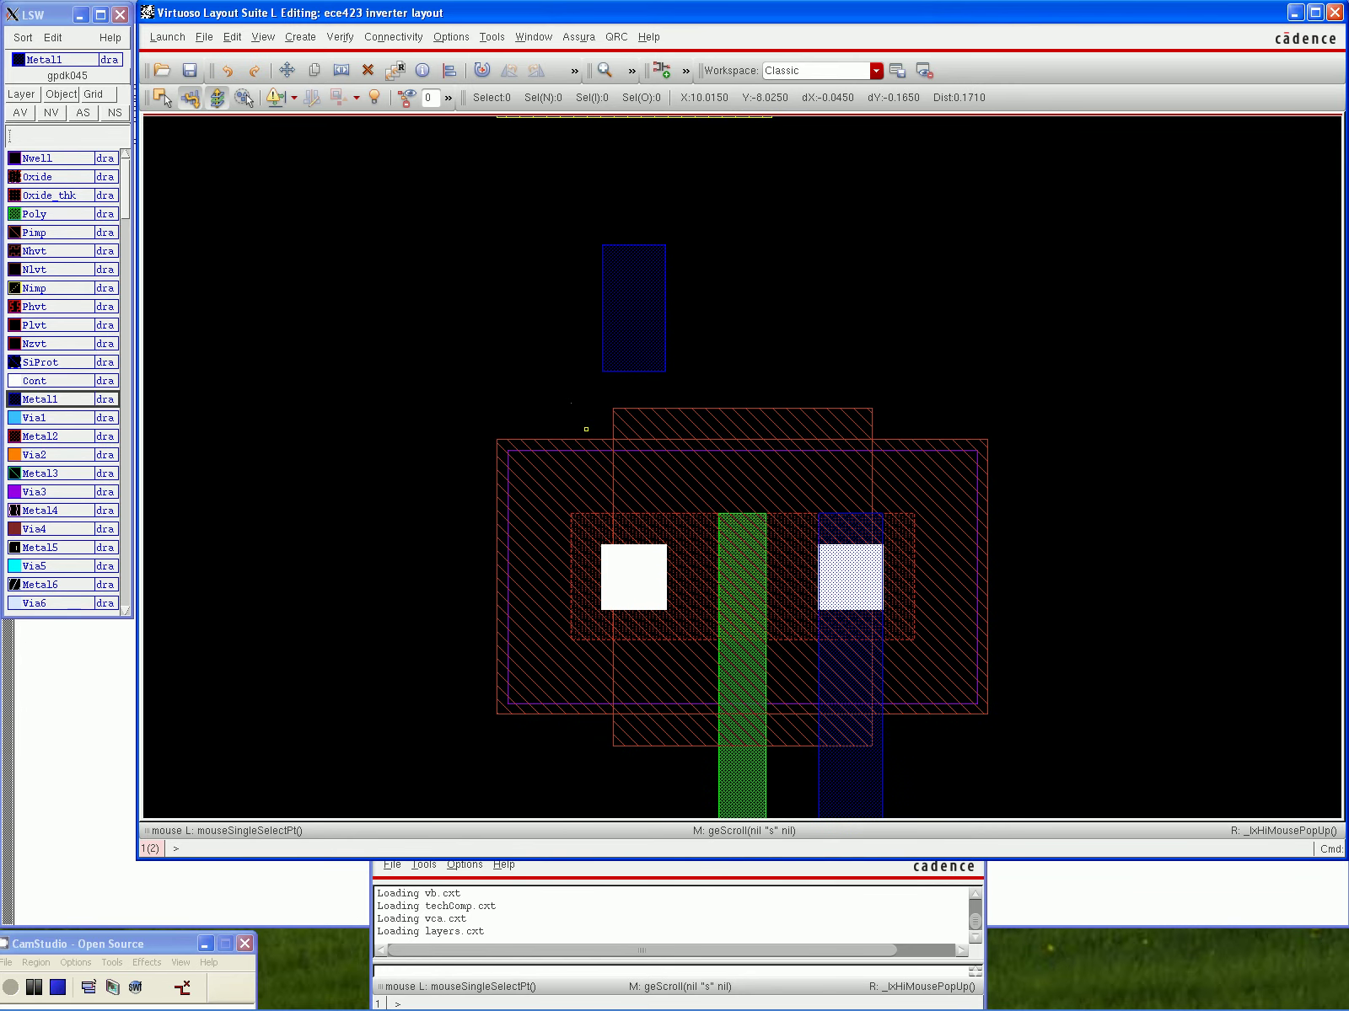
pyautogui.press('s')
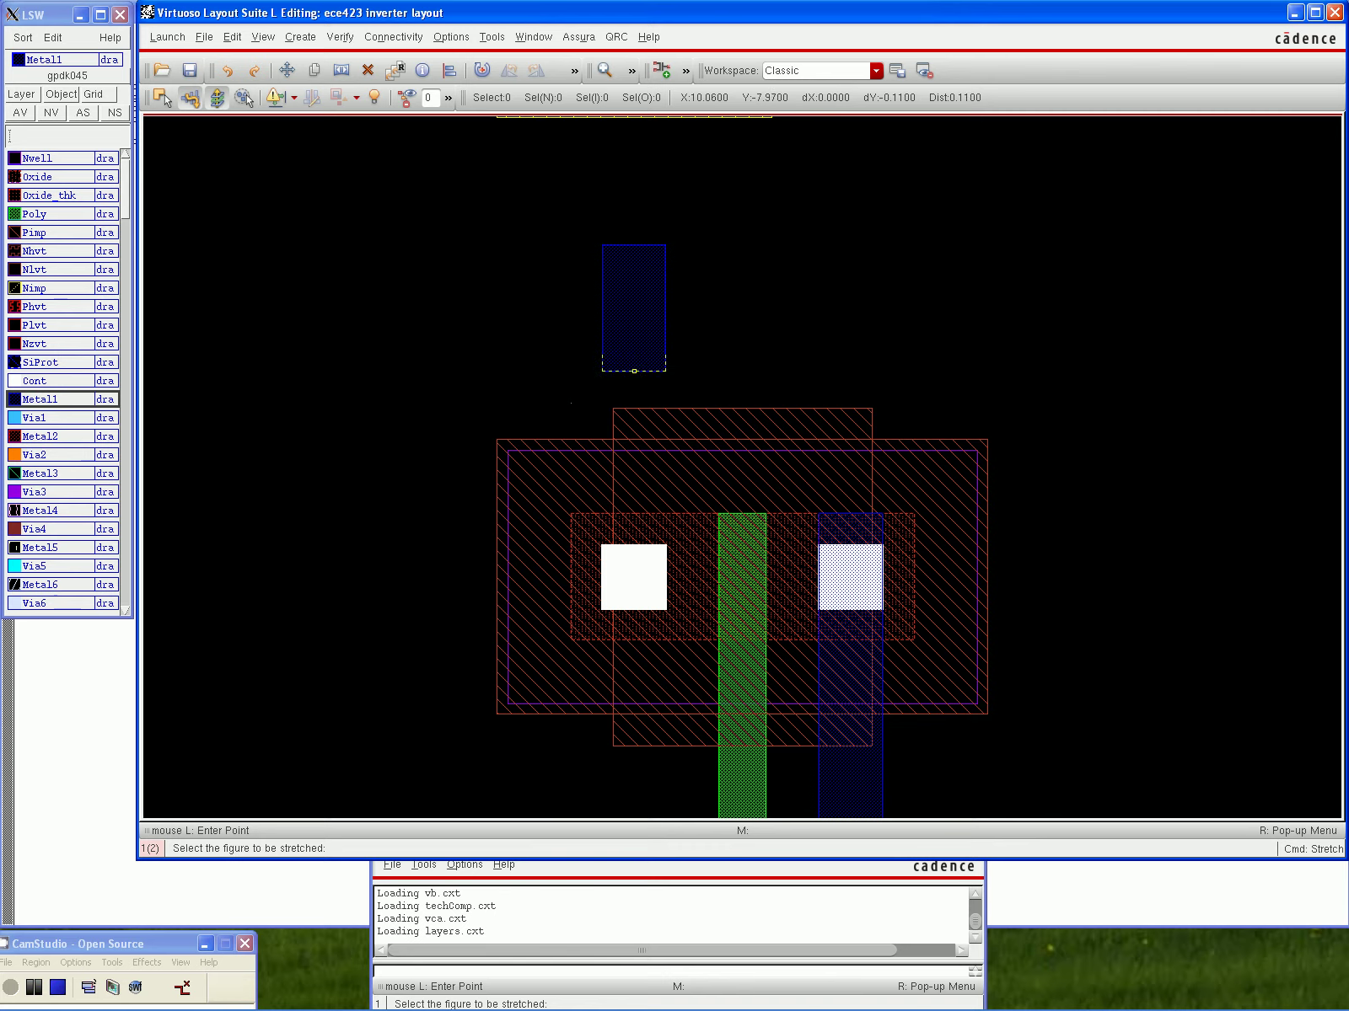
pyautogui.click(634, 371)
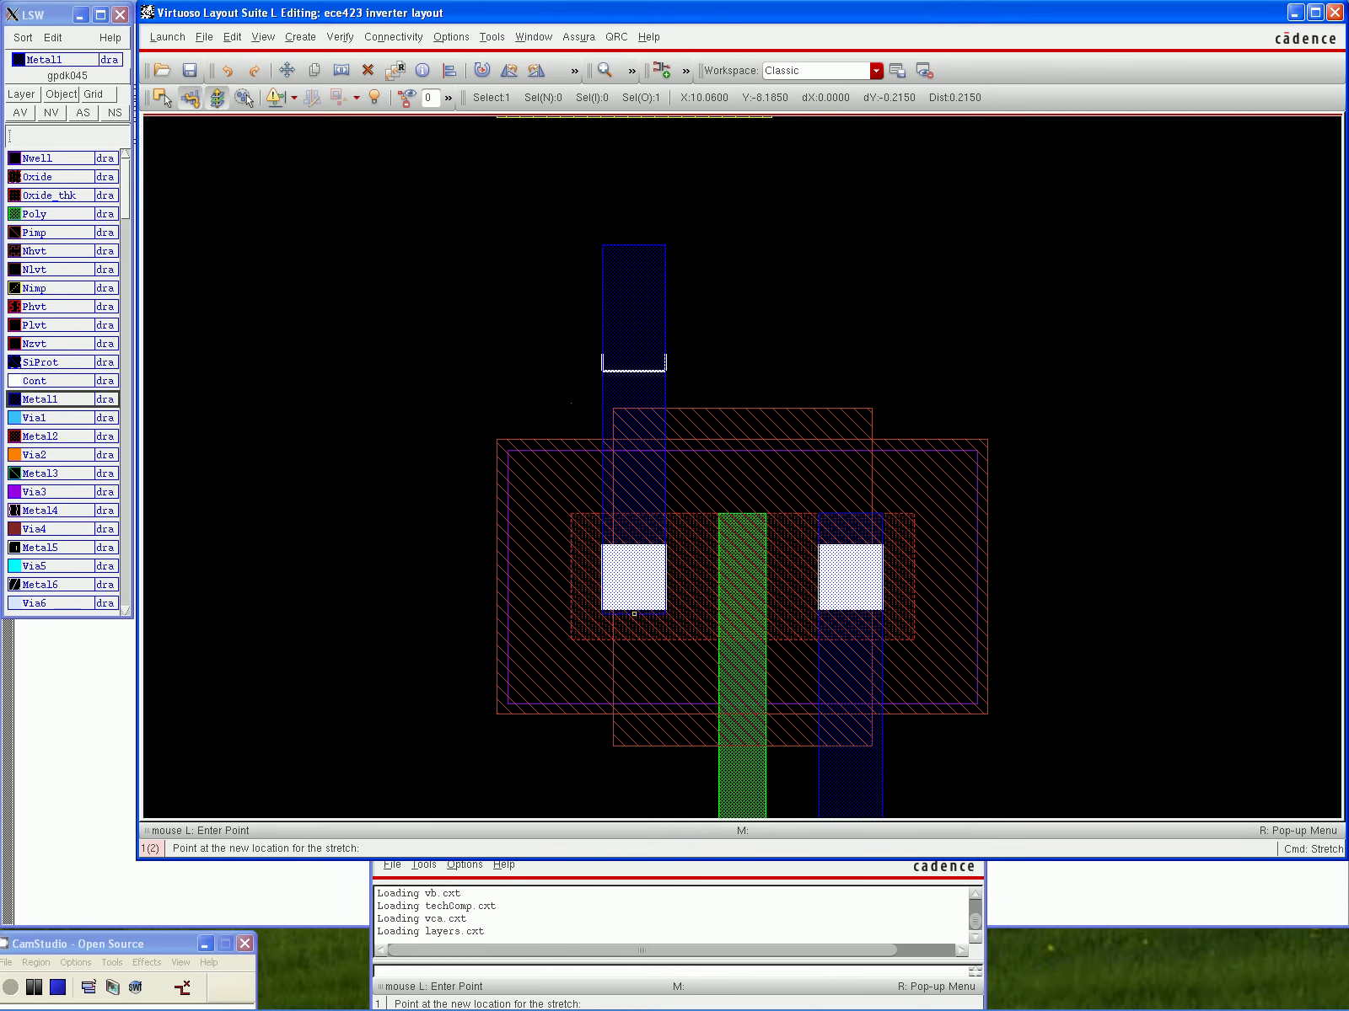
pyautogui.click(634, 640)
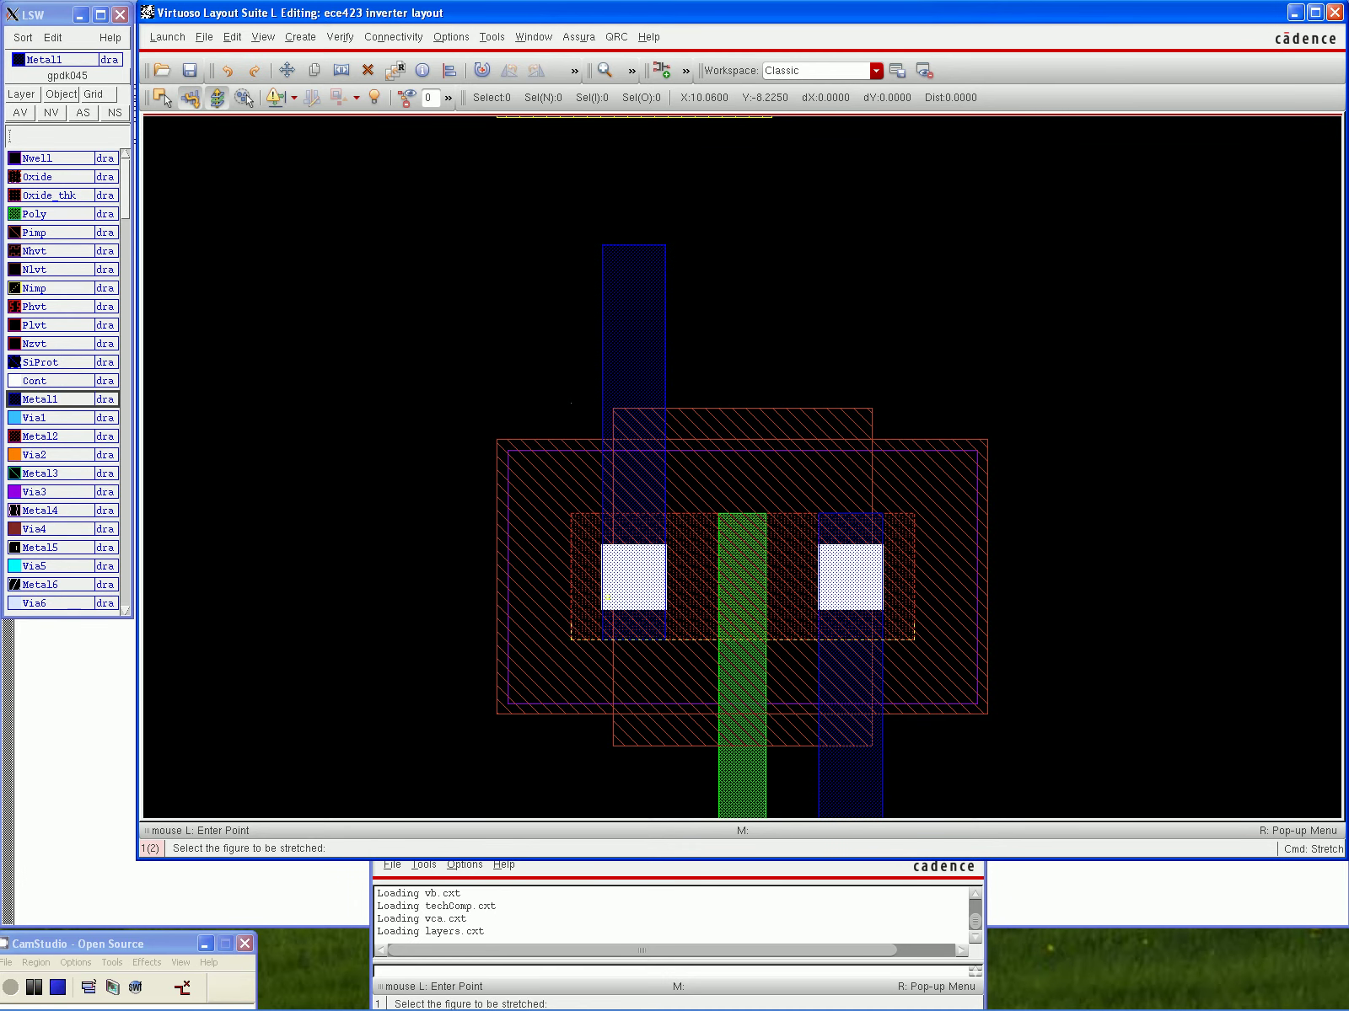
# Delete the small Metal1 rectangle belonging to the well contact above the upper transistor
pyautogui.scroll(2, 512, 367)
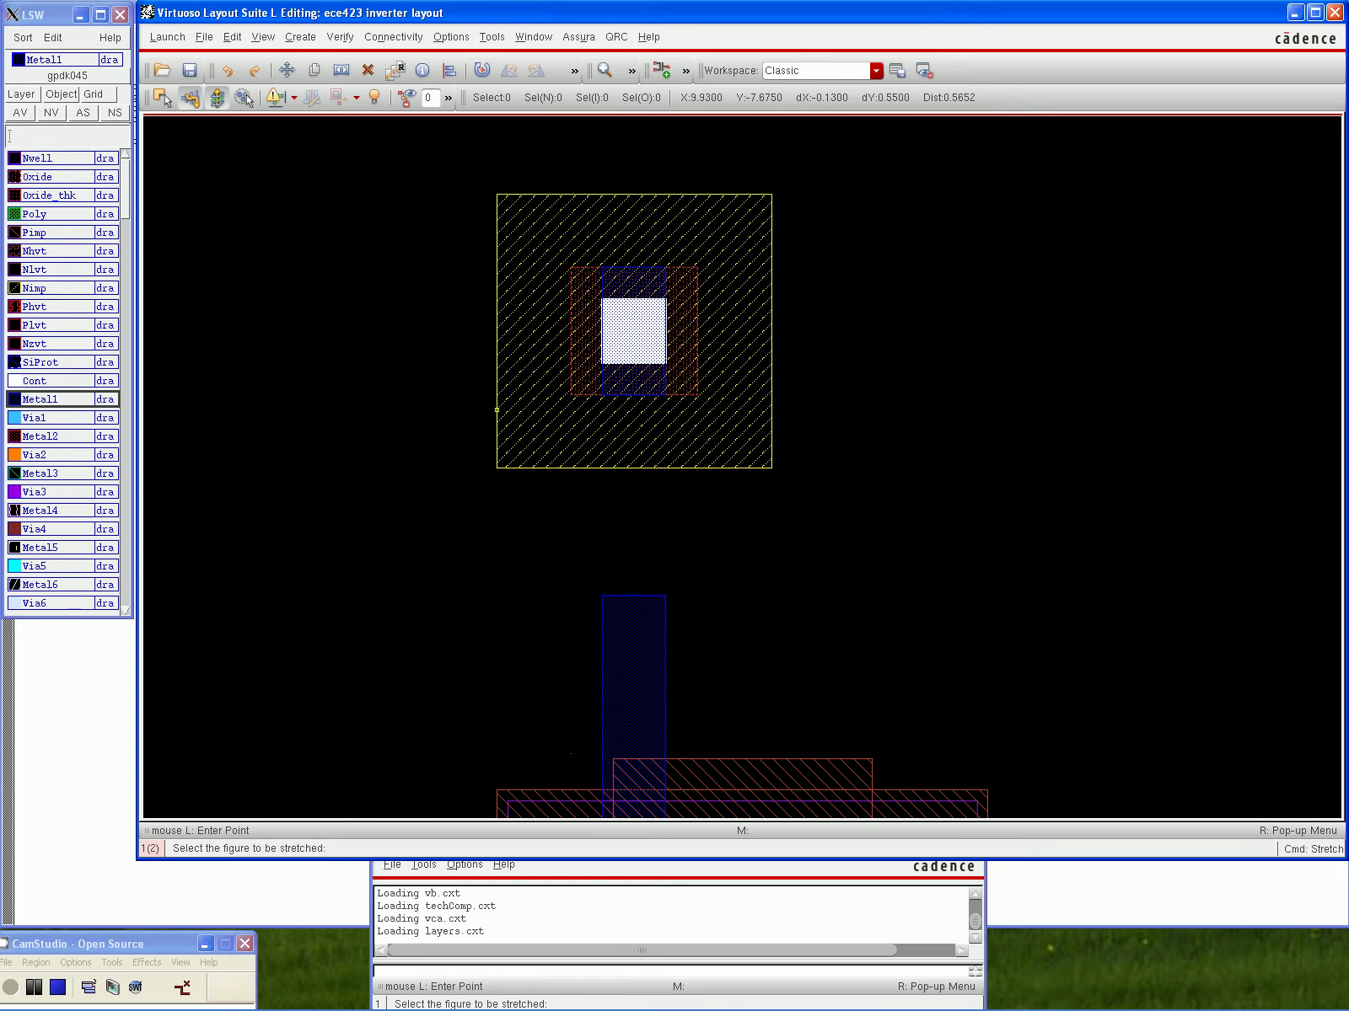
pyautogui.press('Escape')
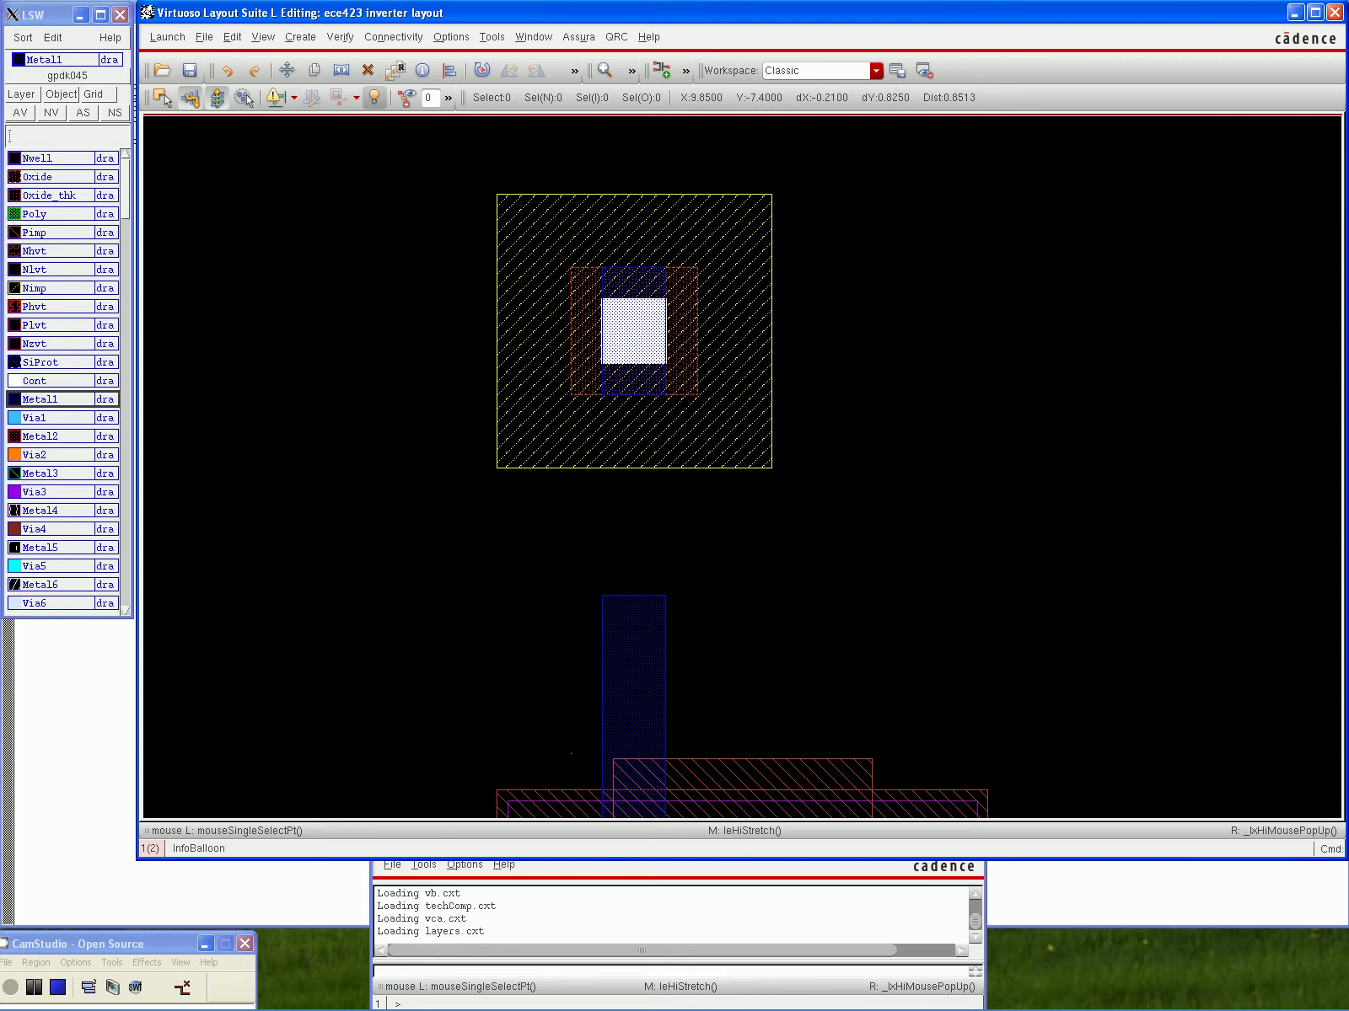
pyautogui.click(368, 70)
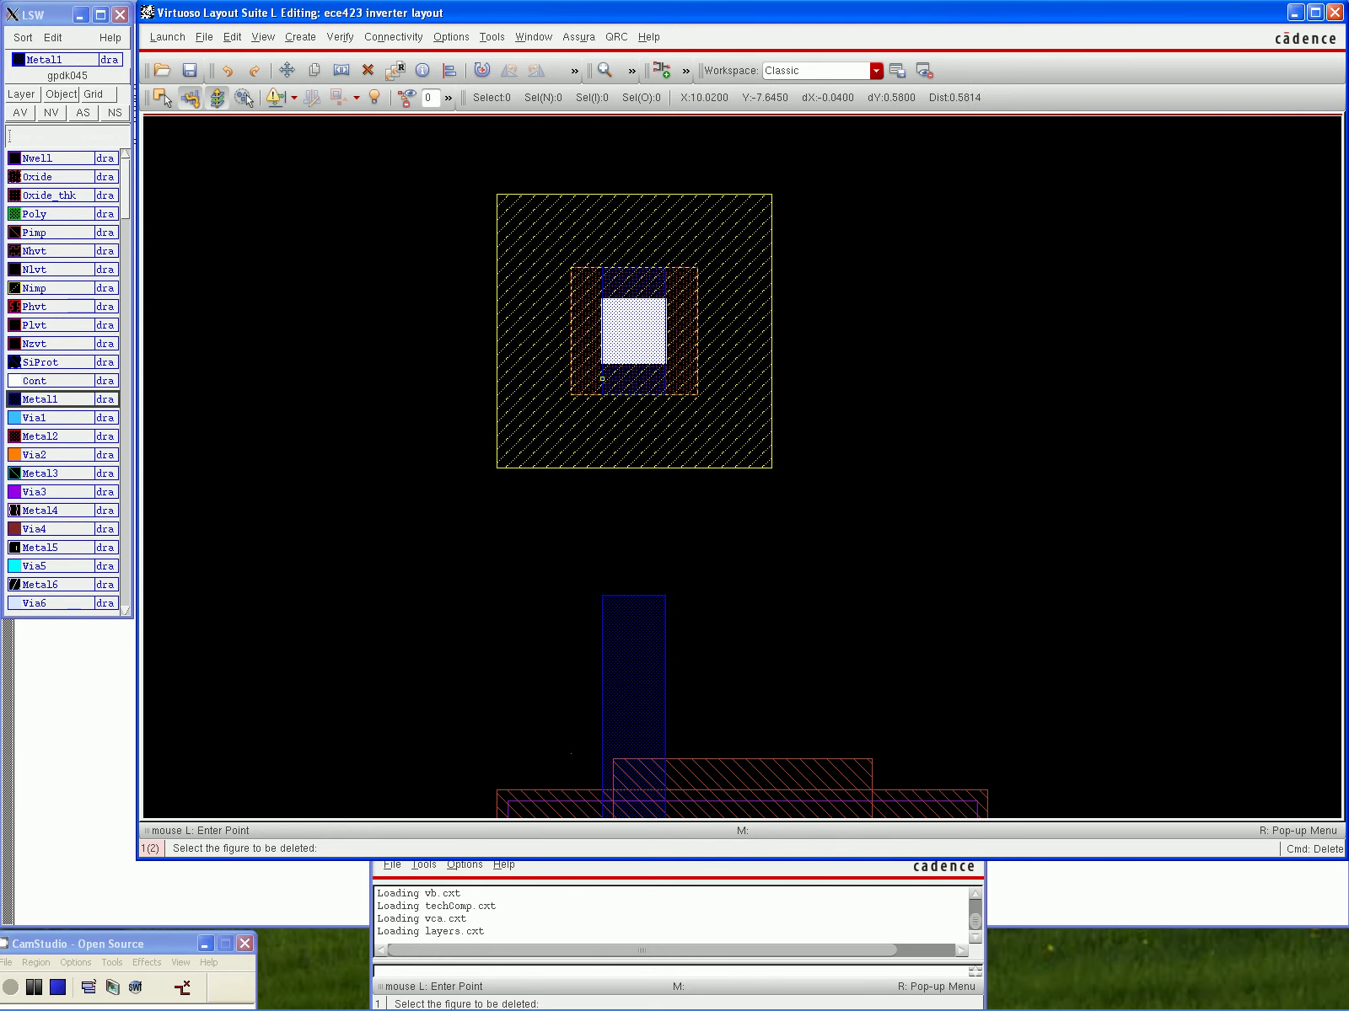
pyautogui.click(605, 383)
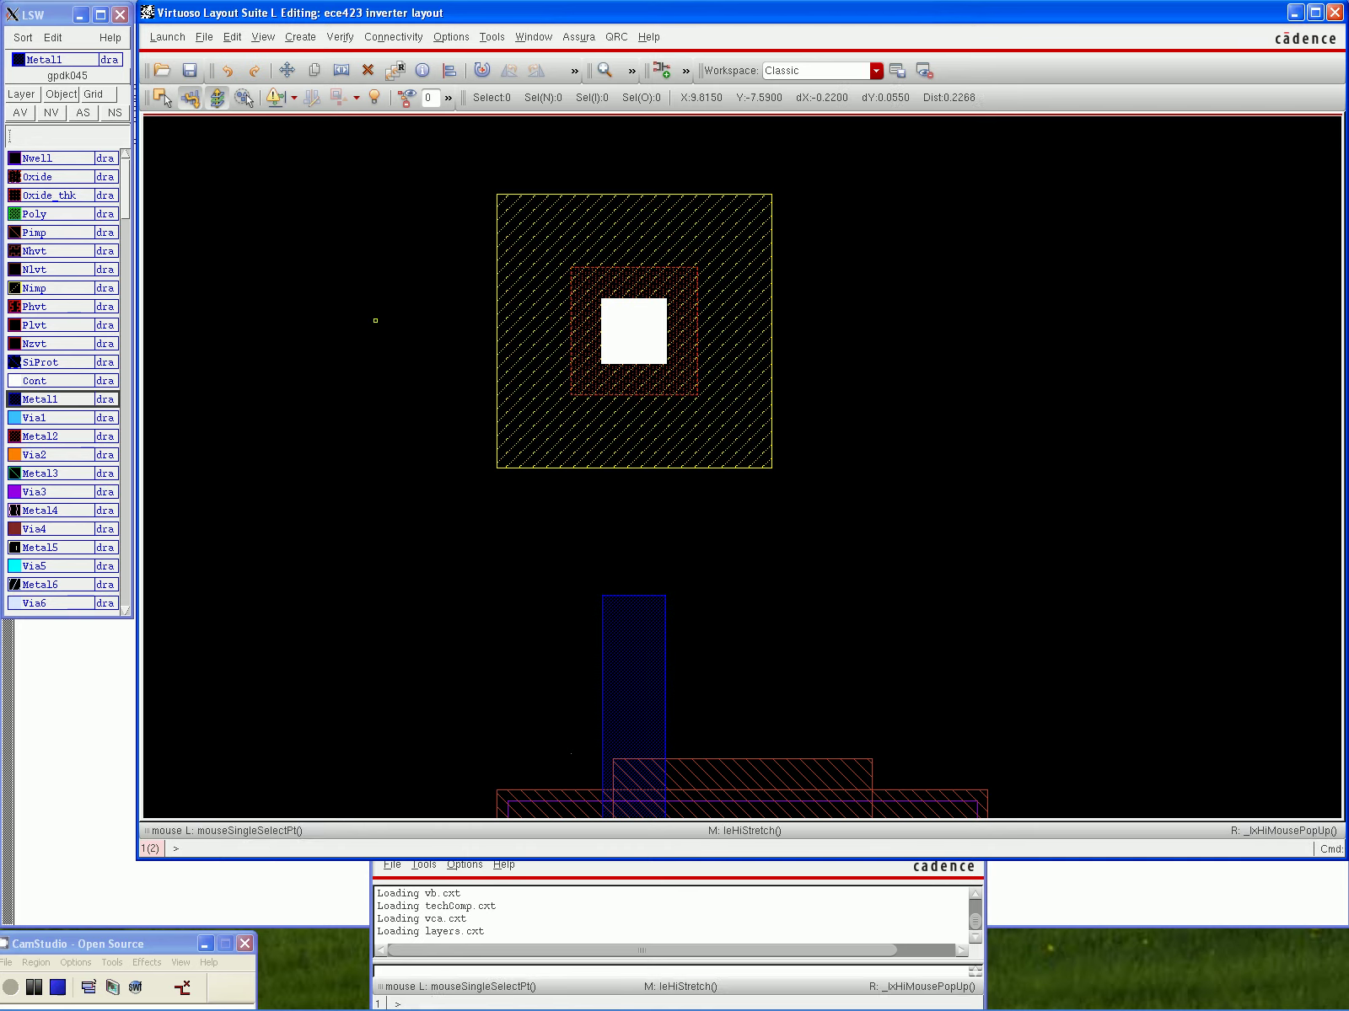
# Stretch the top edge of the upper transistor's source Metal1 strip up about 0.31 to cover the well contact
pyautogui.press('s')
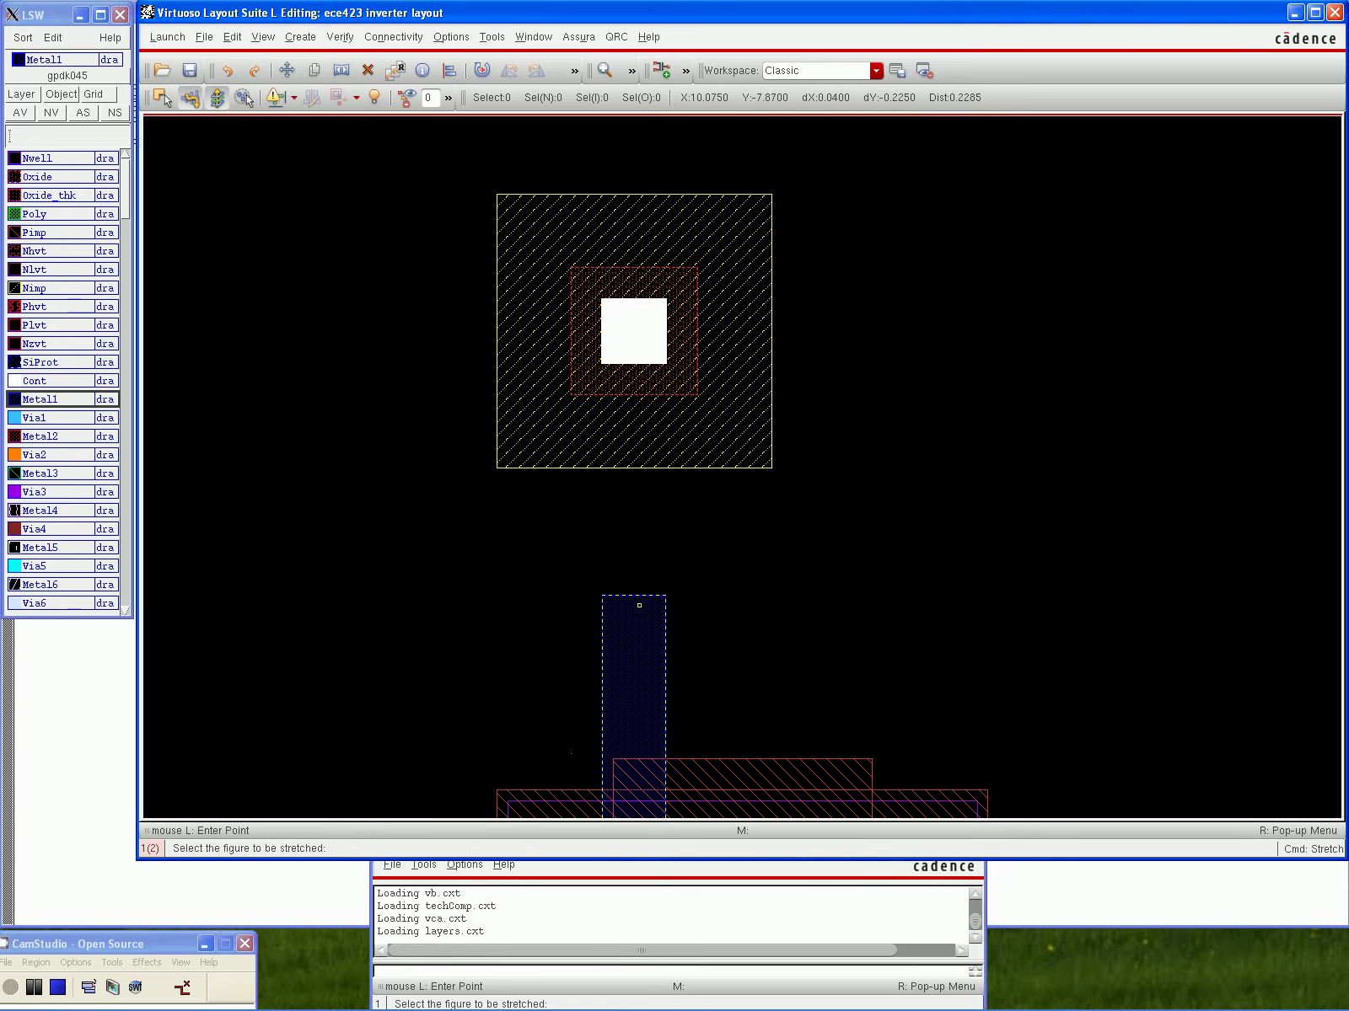
pyautogui.click(634, 595)
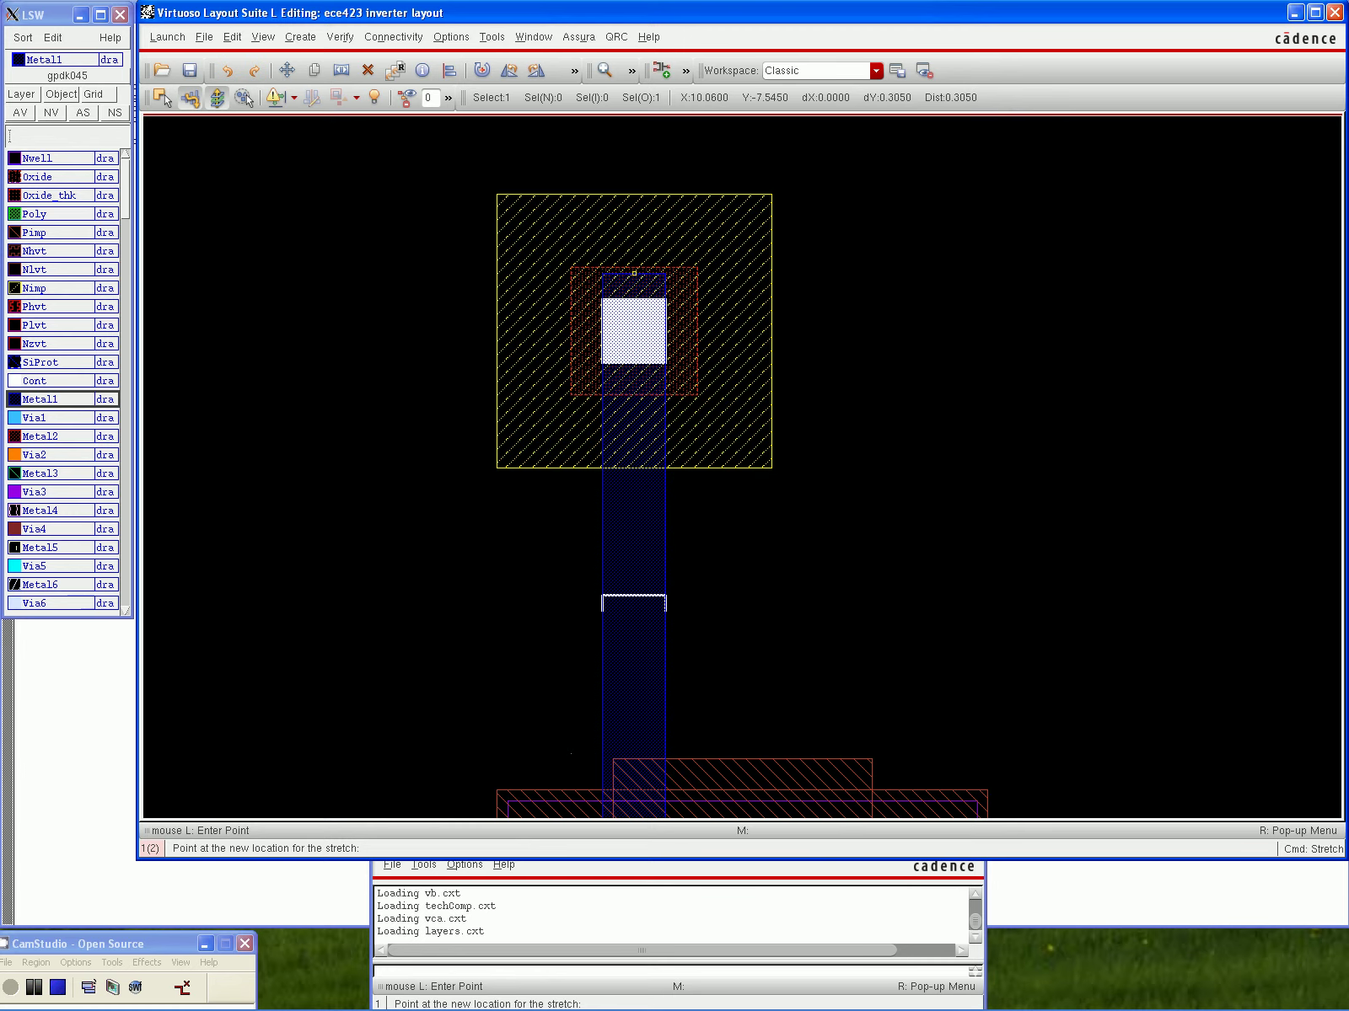
pyautogui.click(634, 273)
pyautogui.press('Escape')
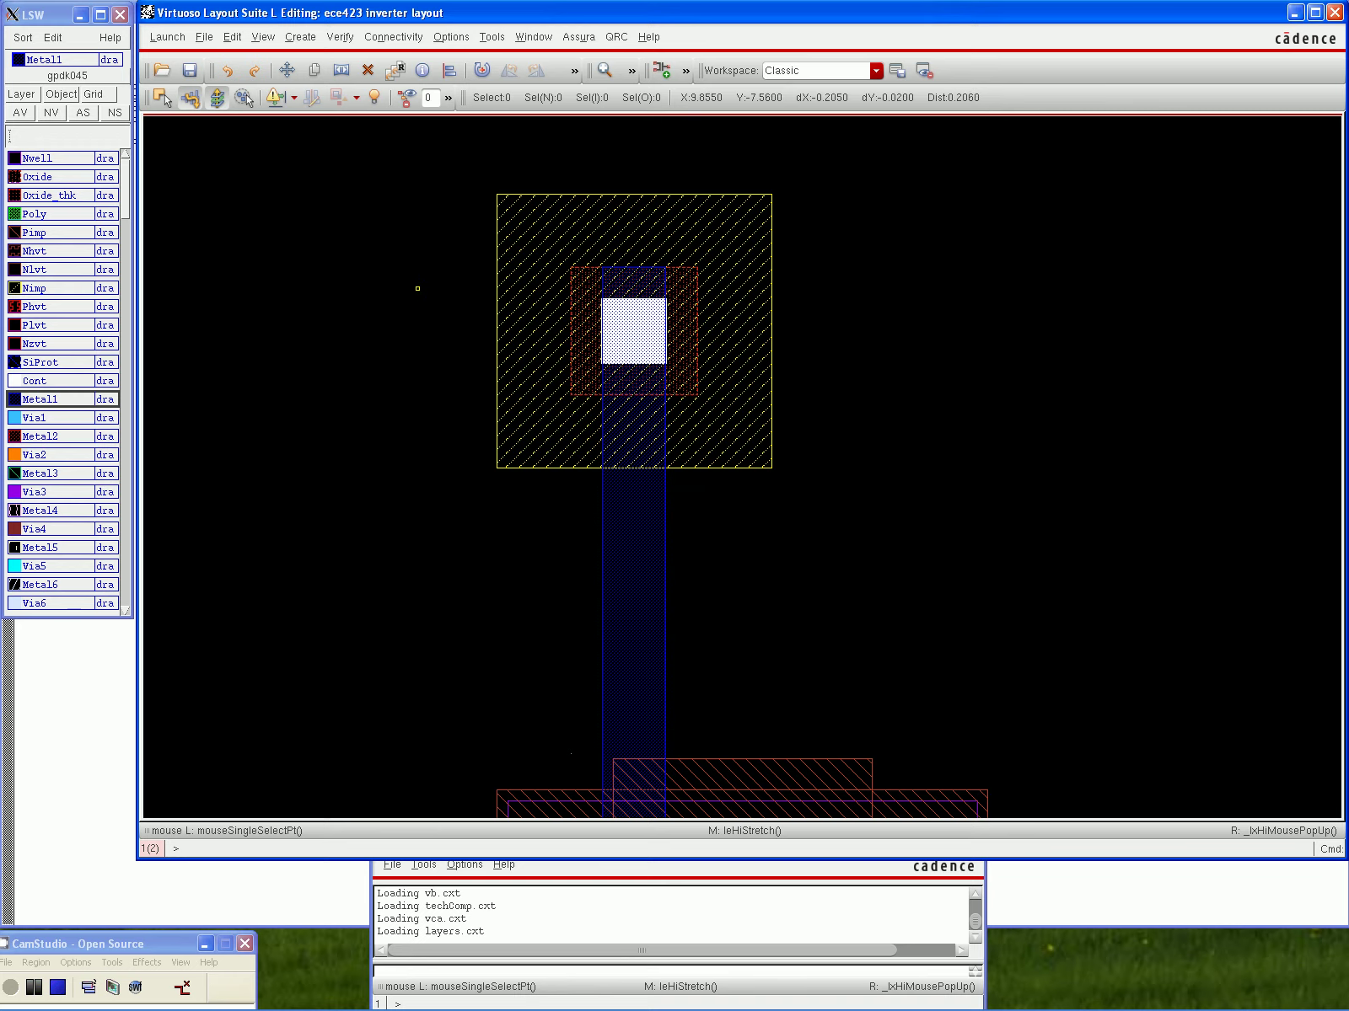
# Stretch the right edges of the well contact's implant and oxide rectangles about 0.40 and 0.345 to the right
pyautogui.press('s')
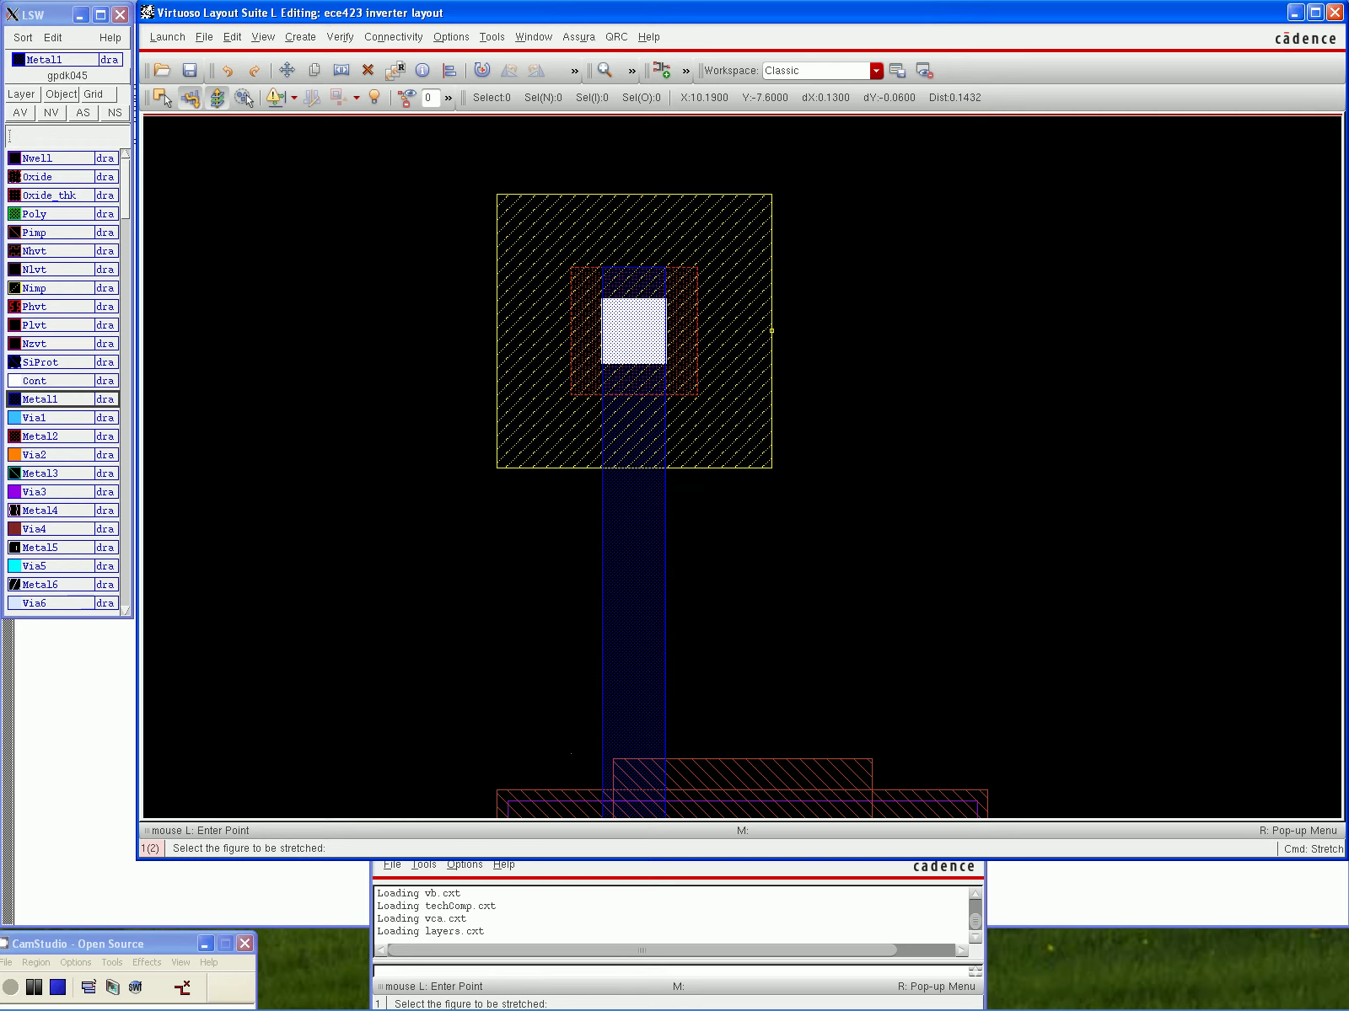
pyautogui.press('Escape')
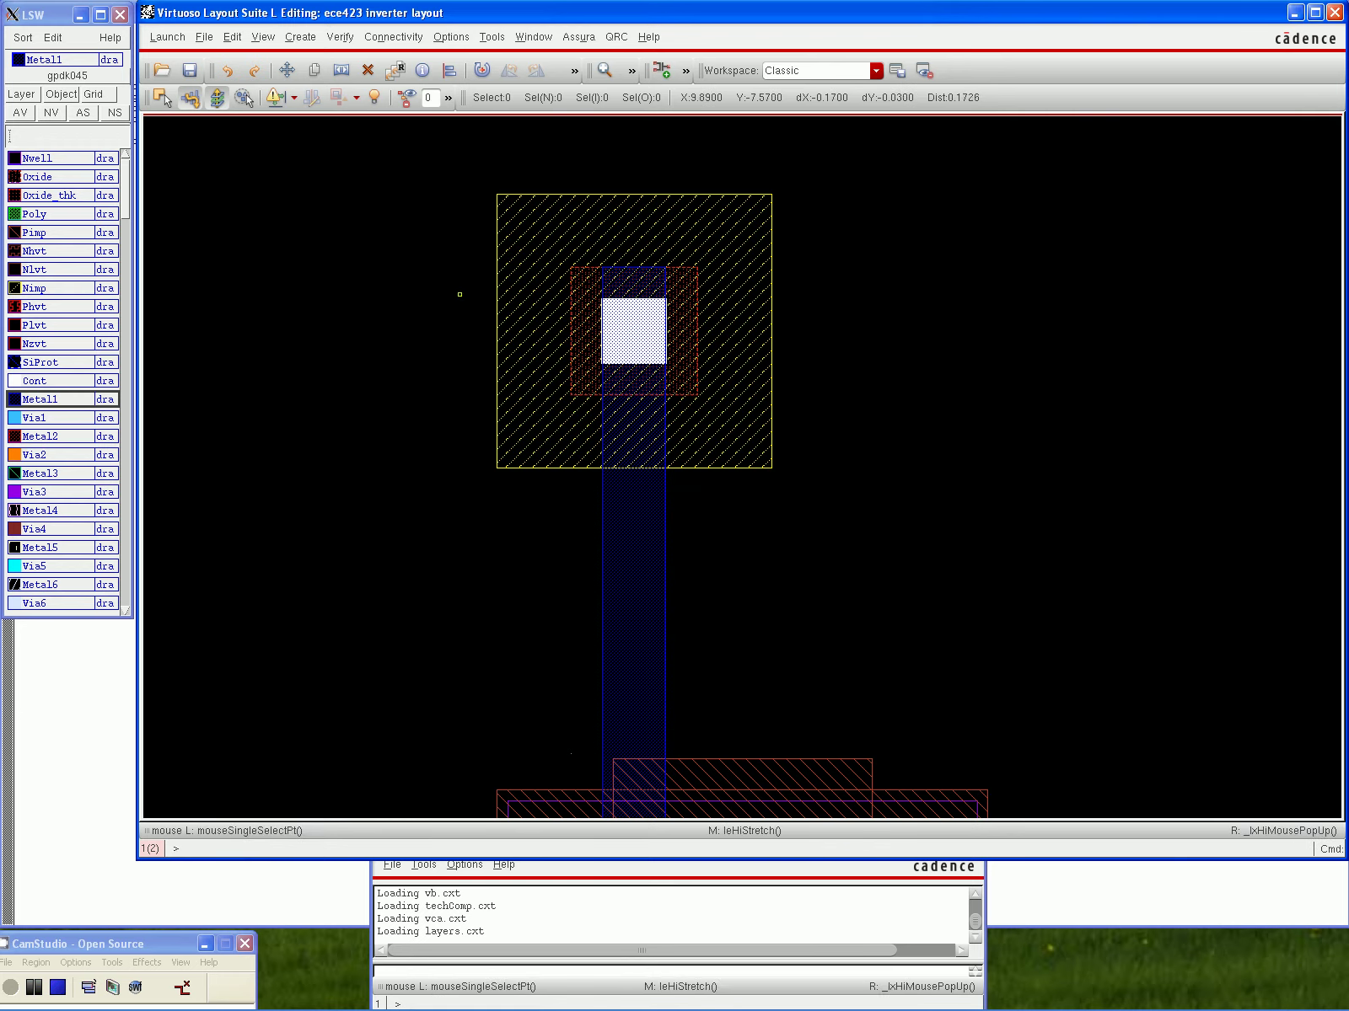
pyautogui.press('s')
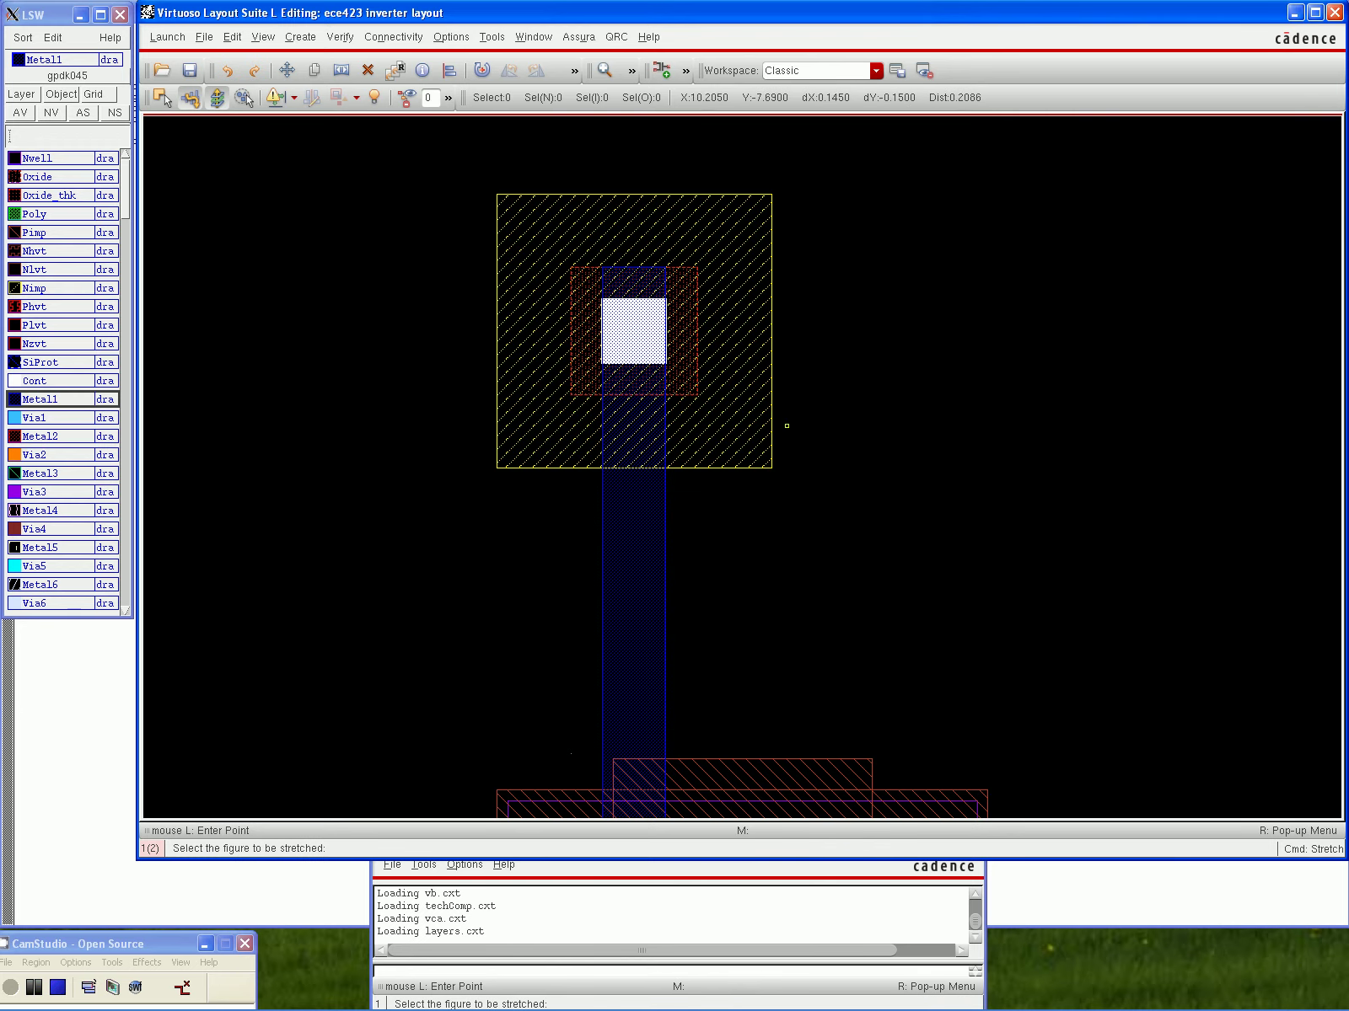
pyautogui.click(771, 416)
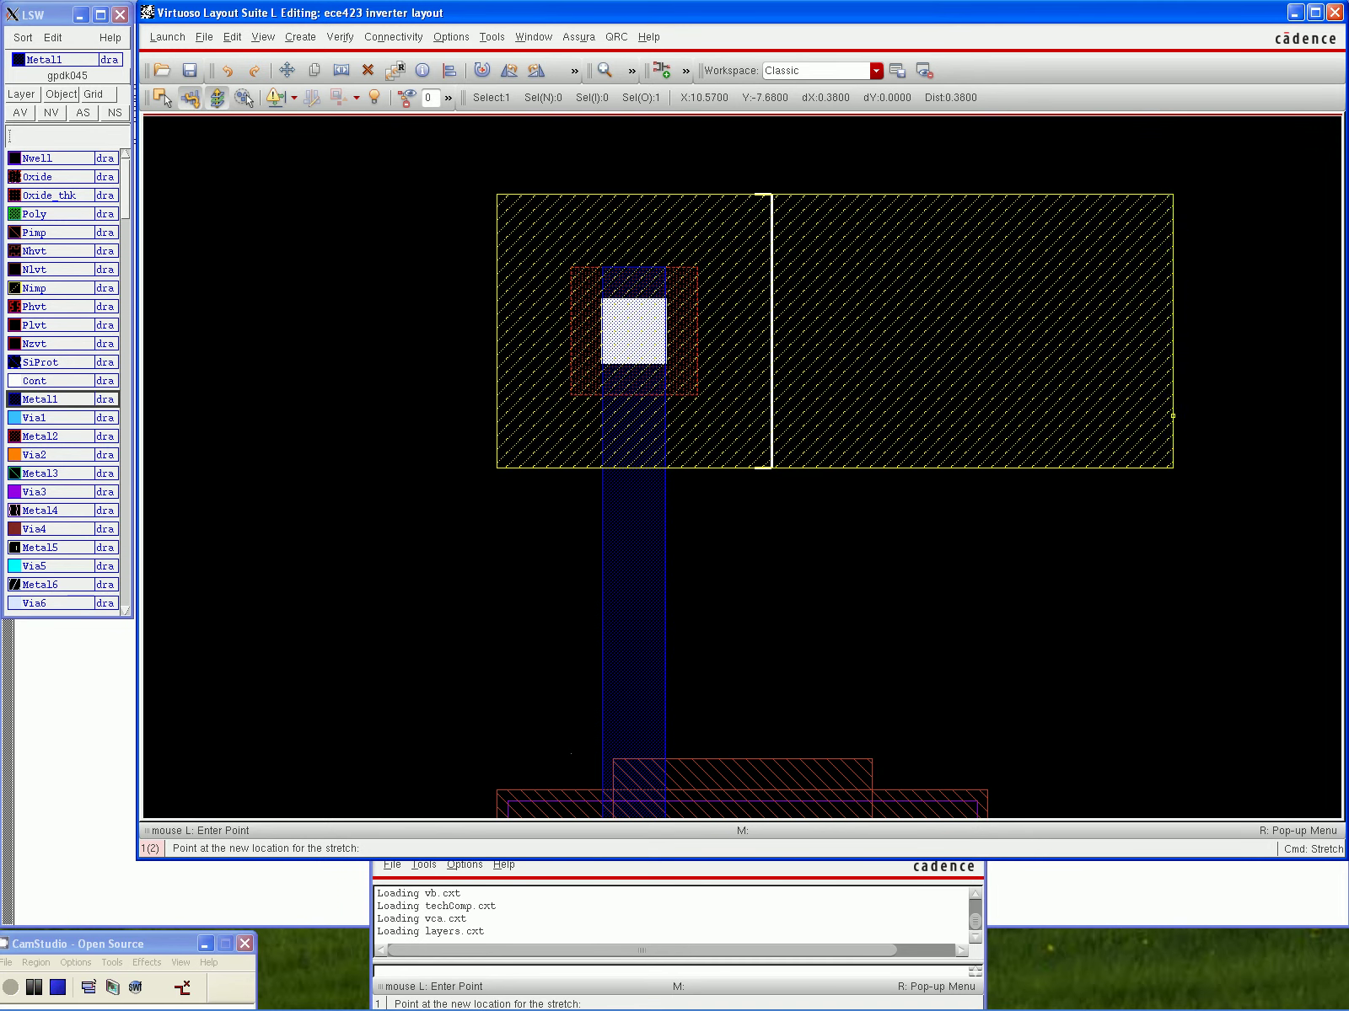
pyautogui.click(1193, 416)
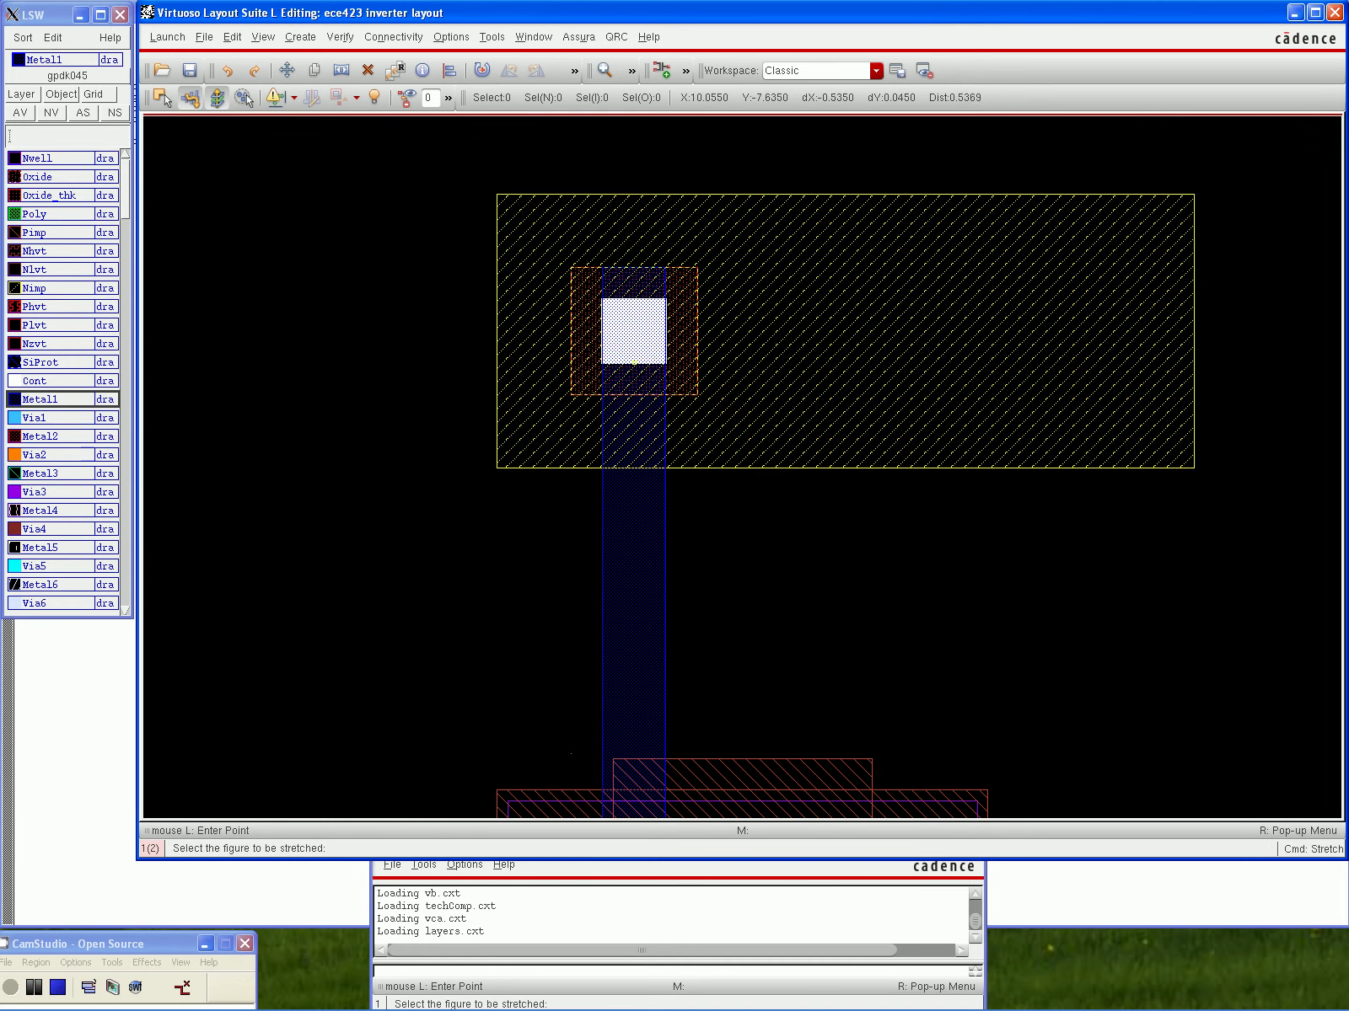
pyautogui.click(697, 346)
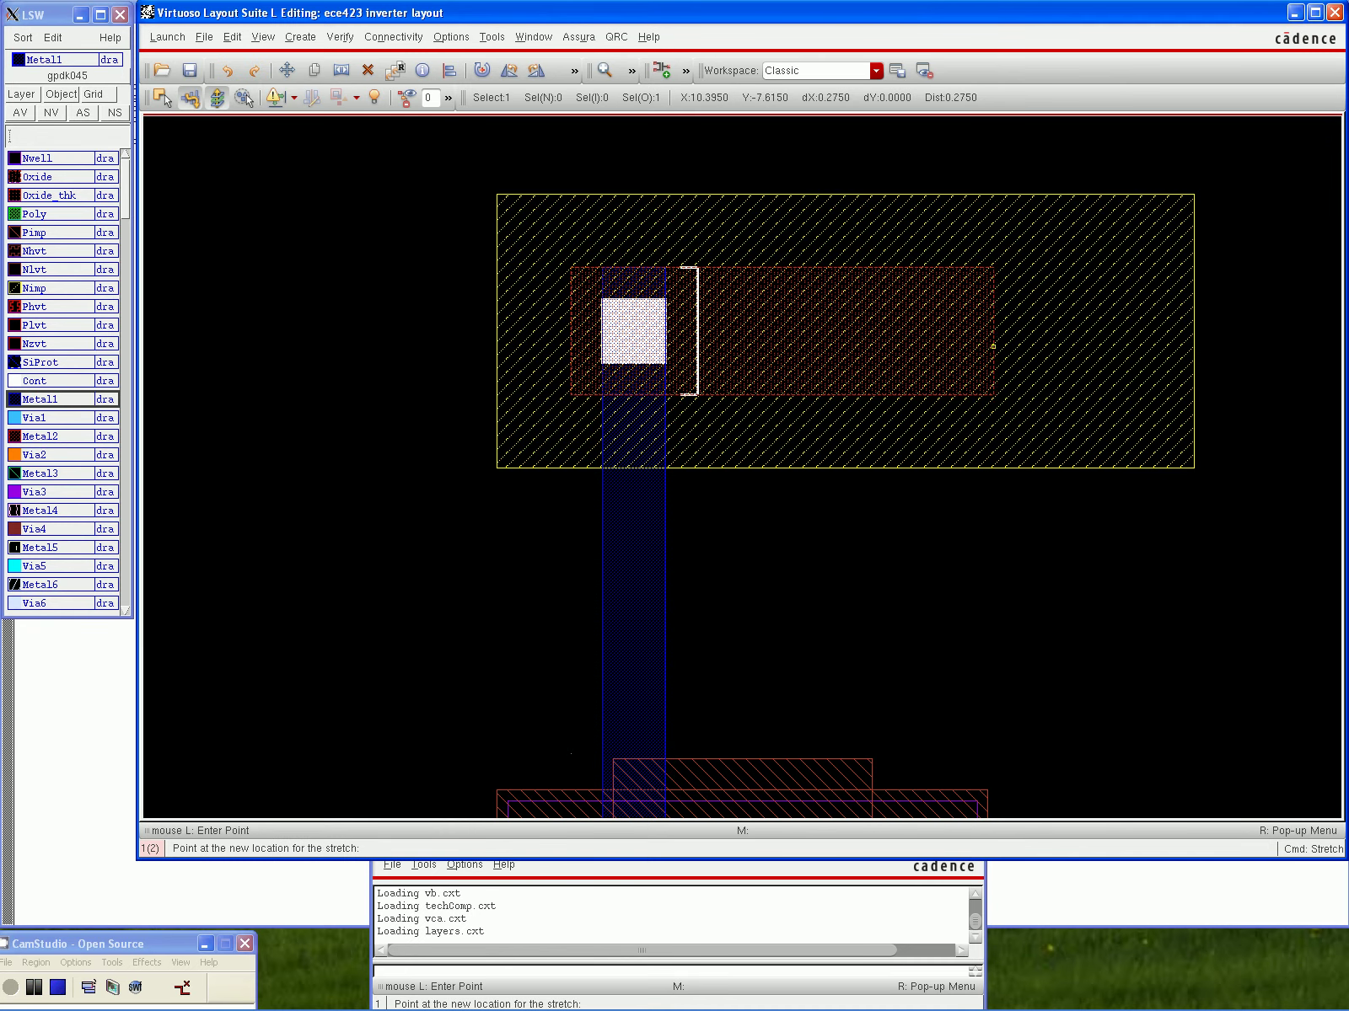
pyautogui.press('Escape')
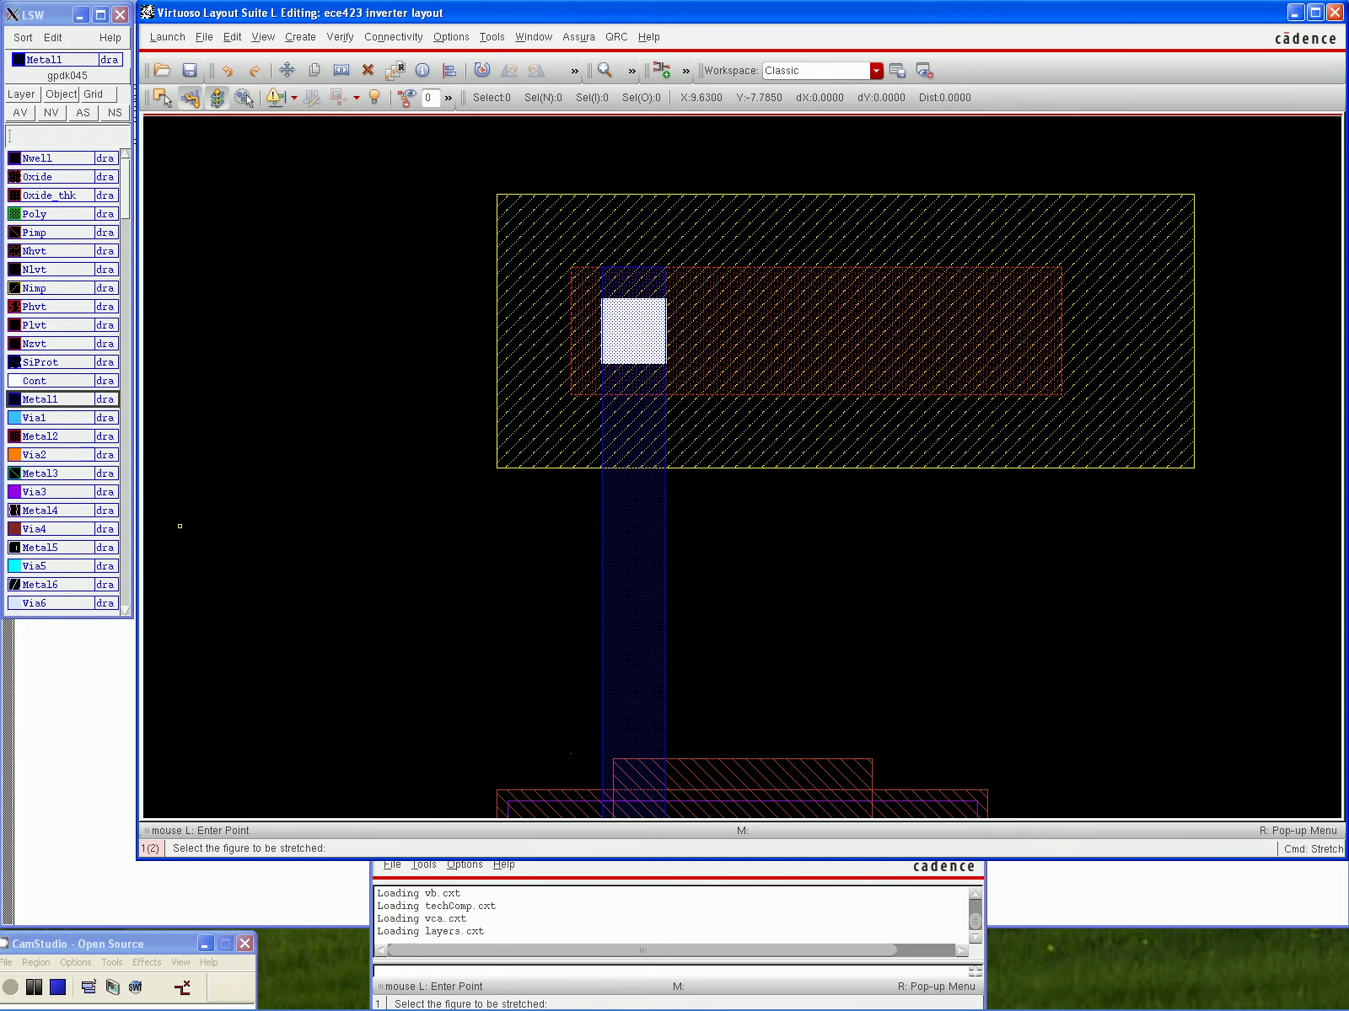
# Widen the Nwell around the upper transistor by stretching its left edge out about 0.09 and its right edge out about 0.085
pyautogui.scroll(-1, 257, 516)
pyautogui.scroll(-1, 264, 514)
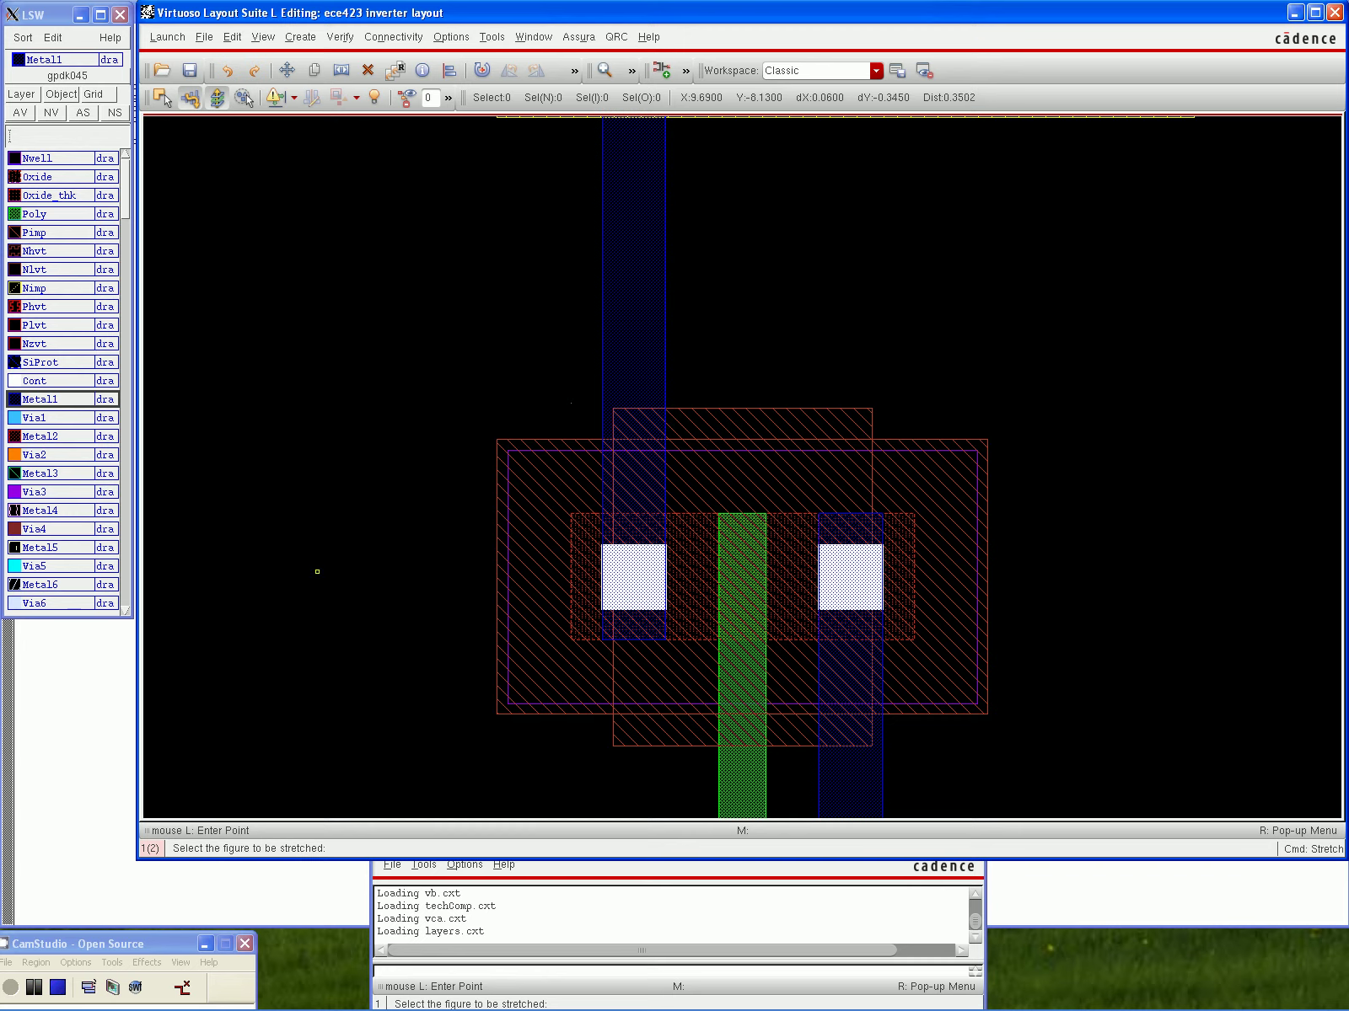
pyautogui.click(532, 624)
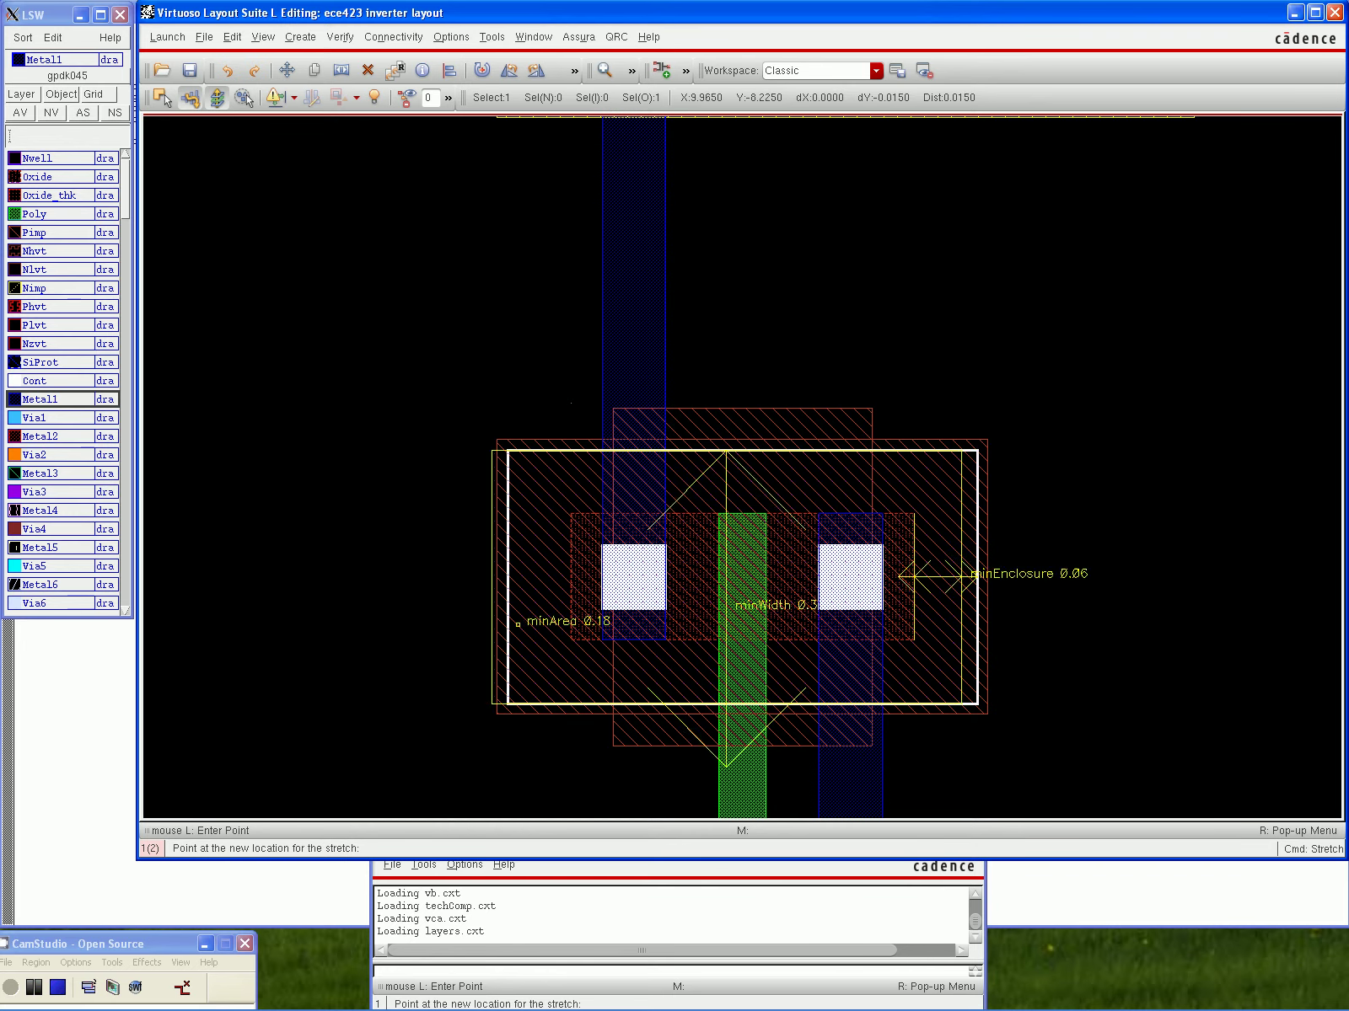
pyautogui.press('Escape')
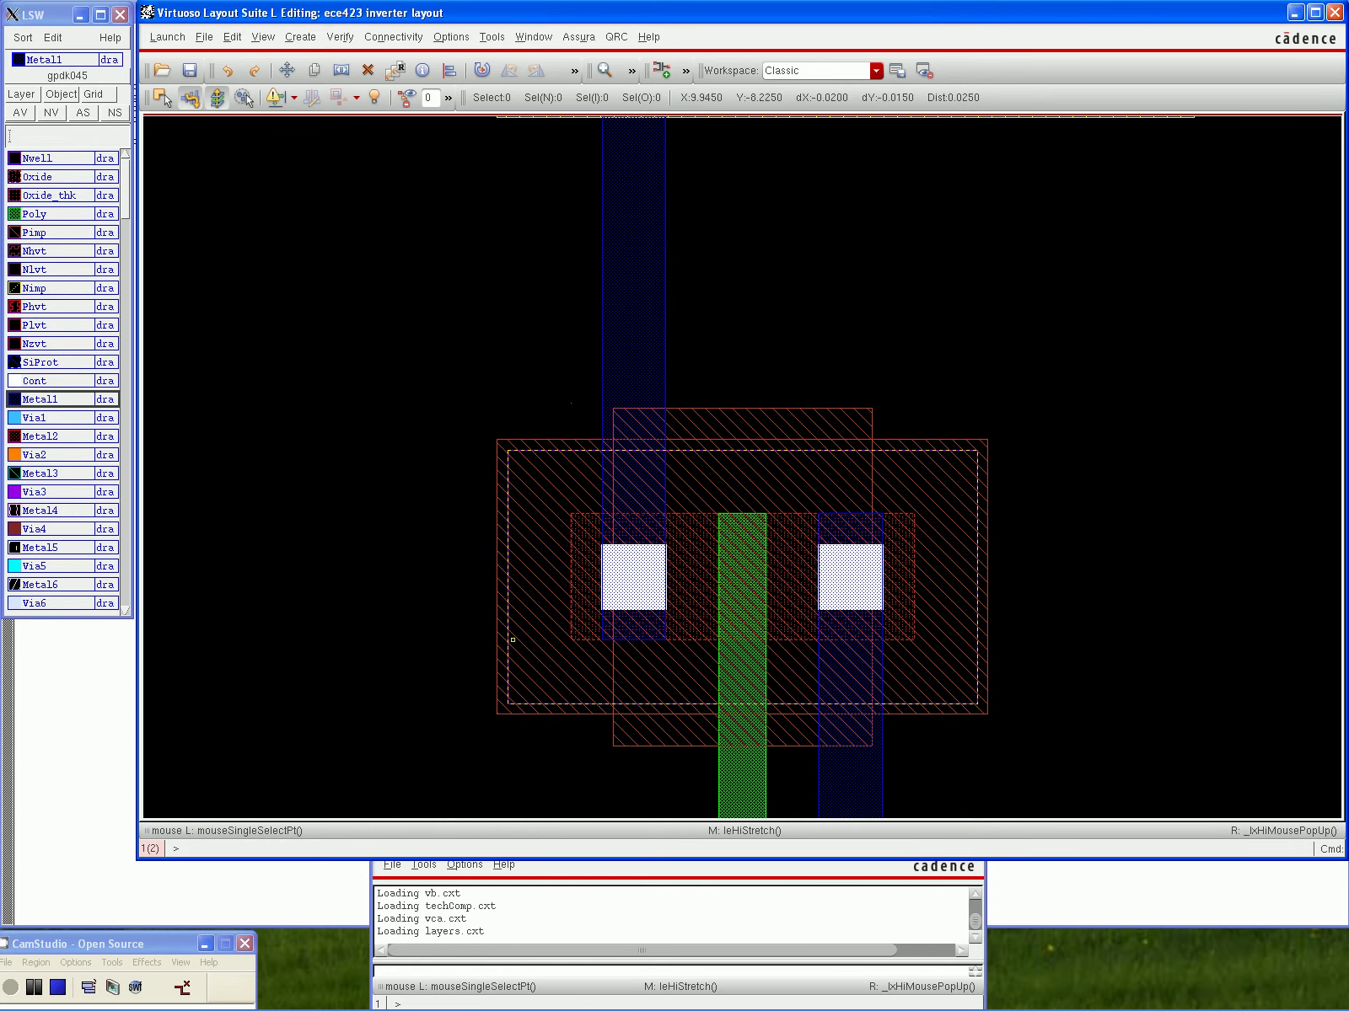
pyautogui.press('s')
pyautogui.click(508, 645)
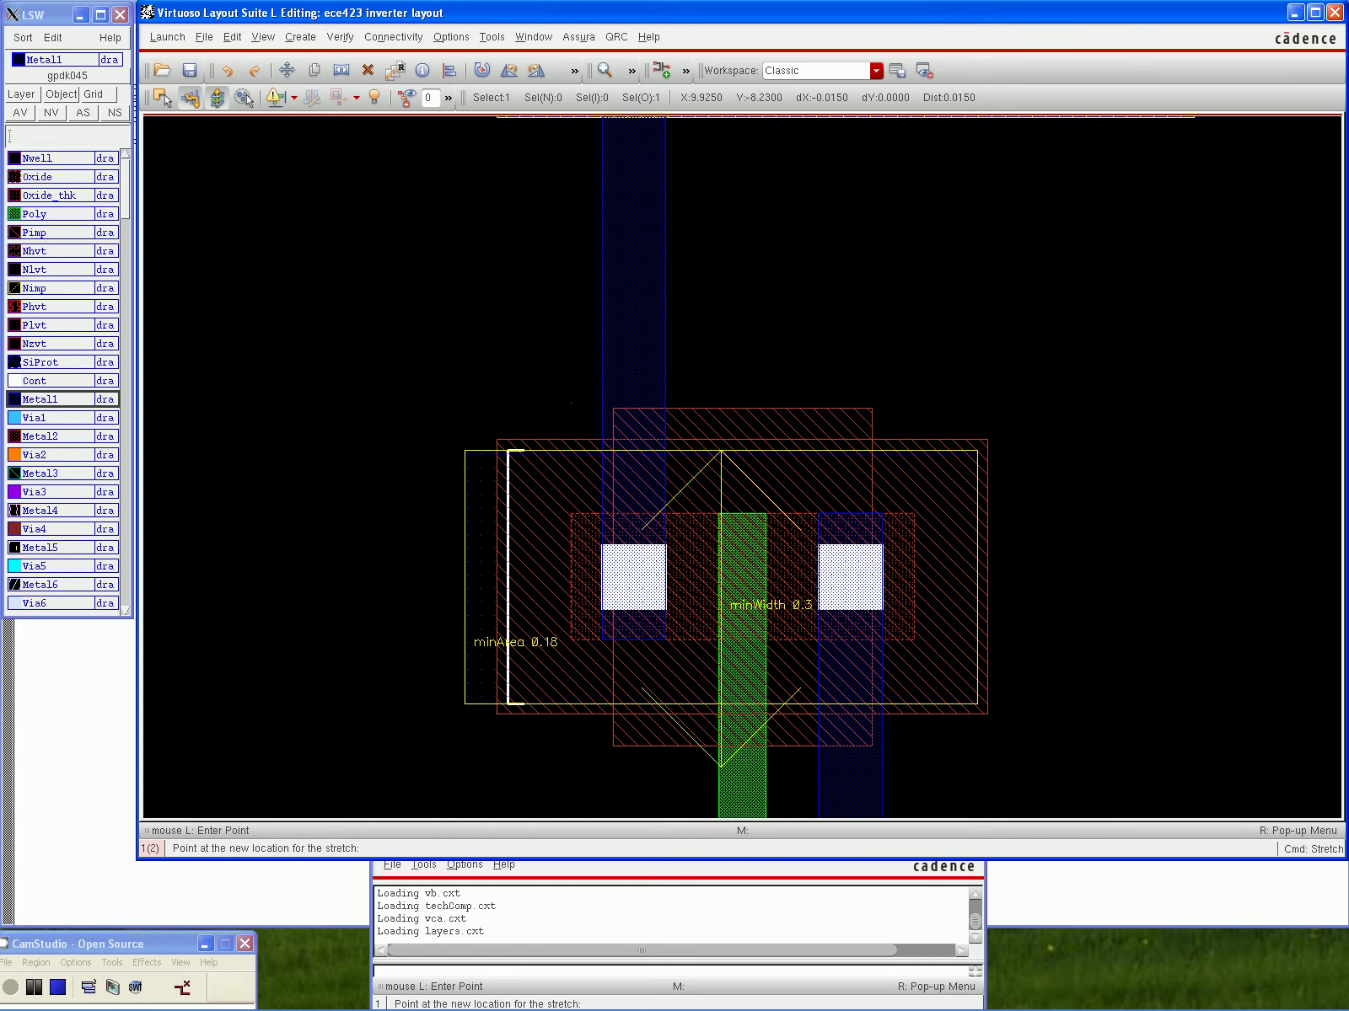
pyautogui.click(428, 635)
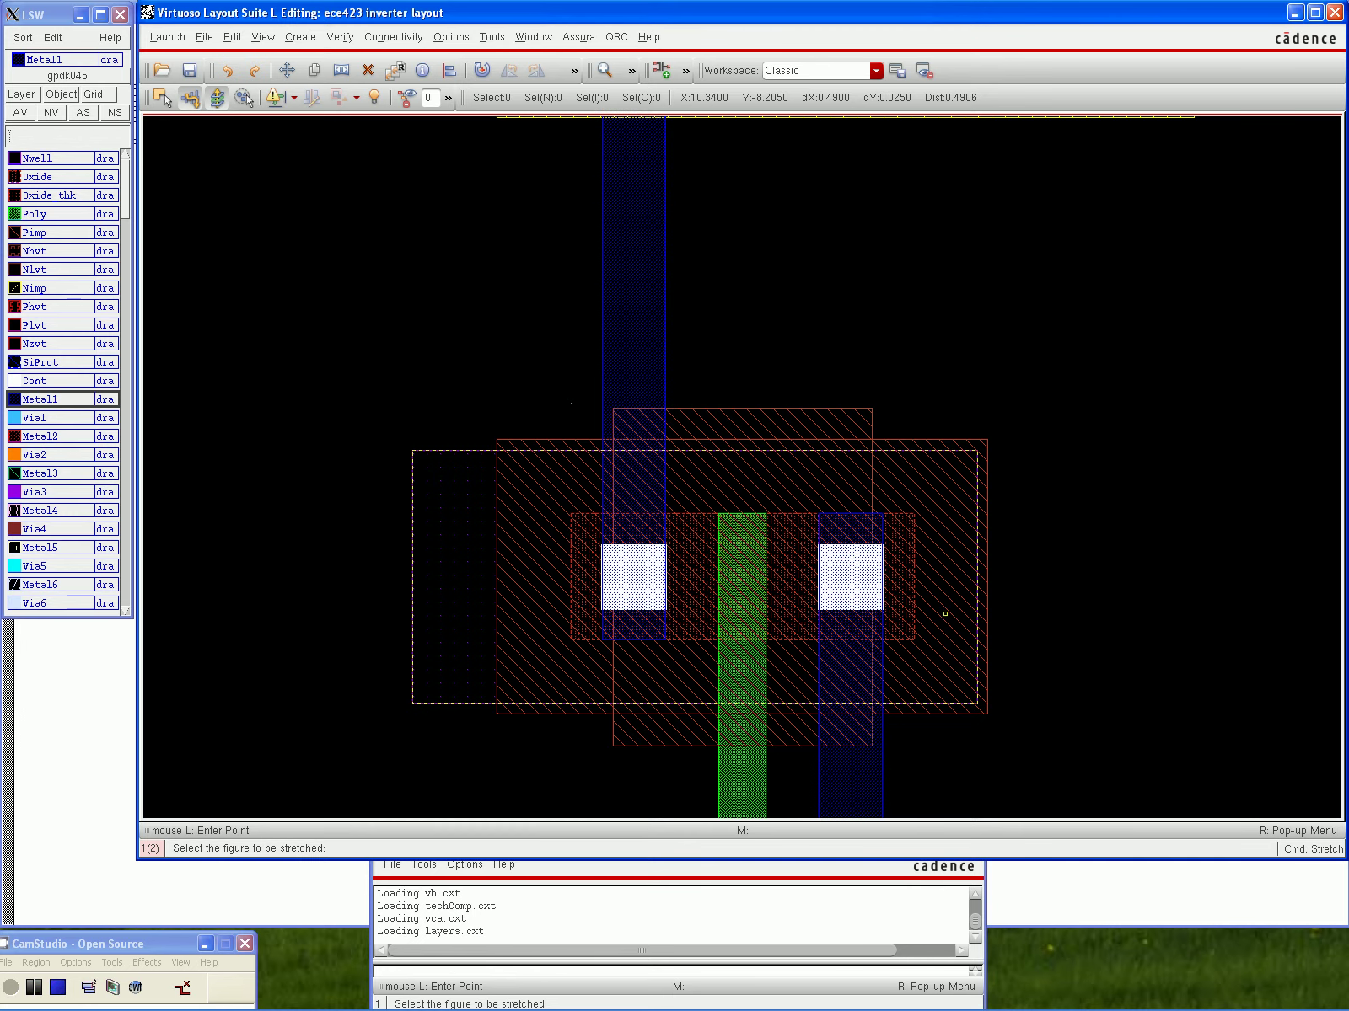
pyautogui.click(977, 608)
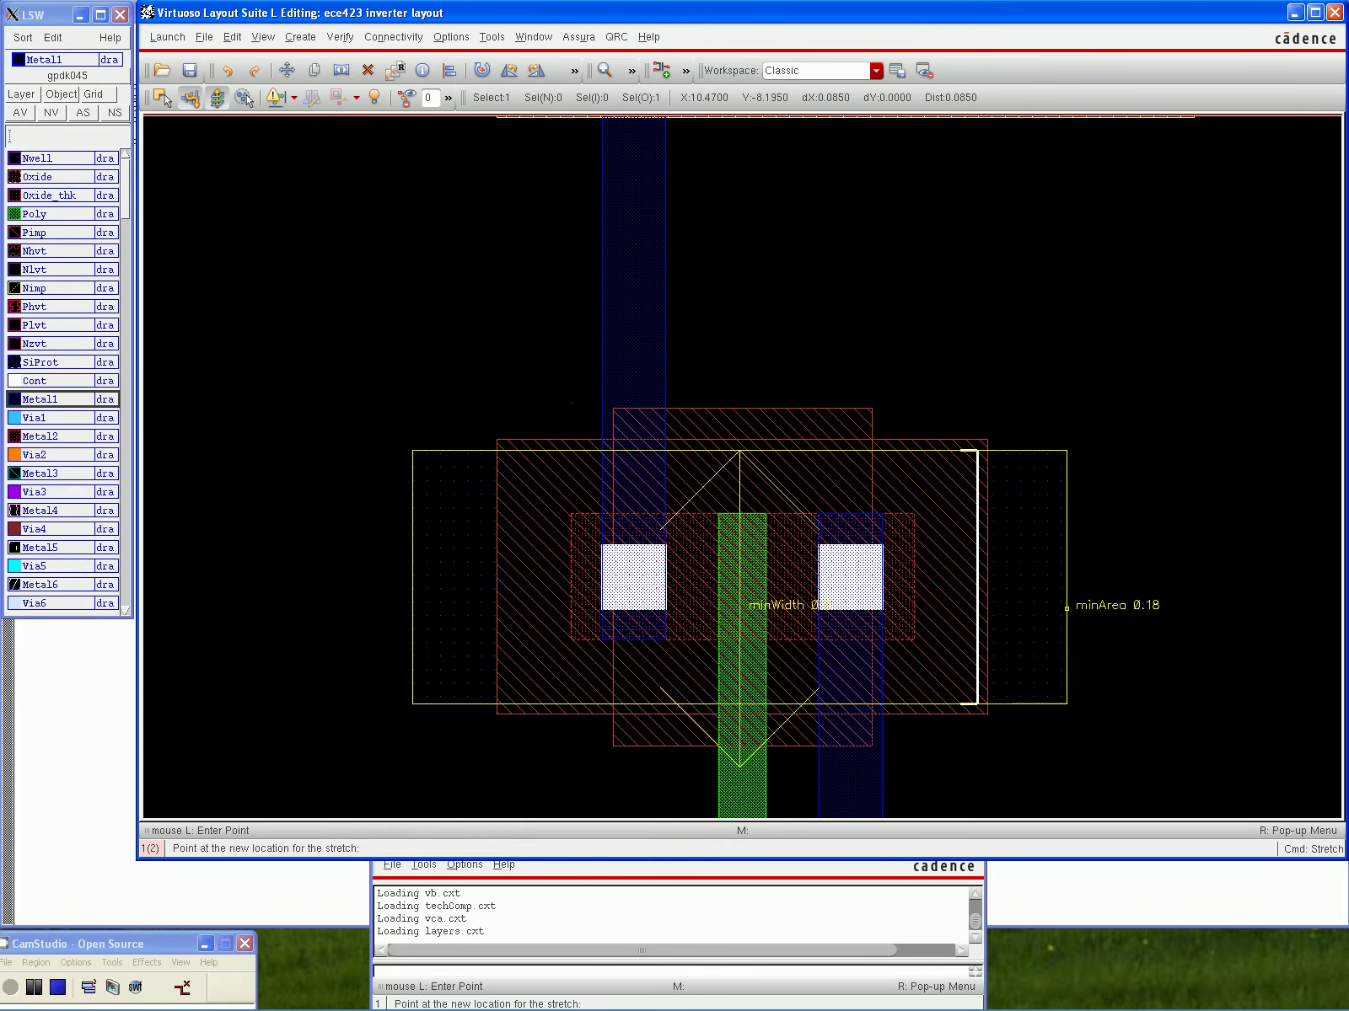
pyautogui.click(1066, 557)
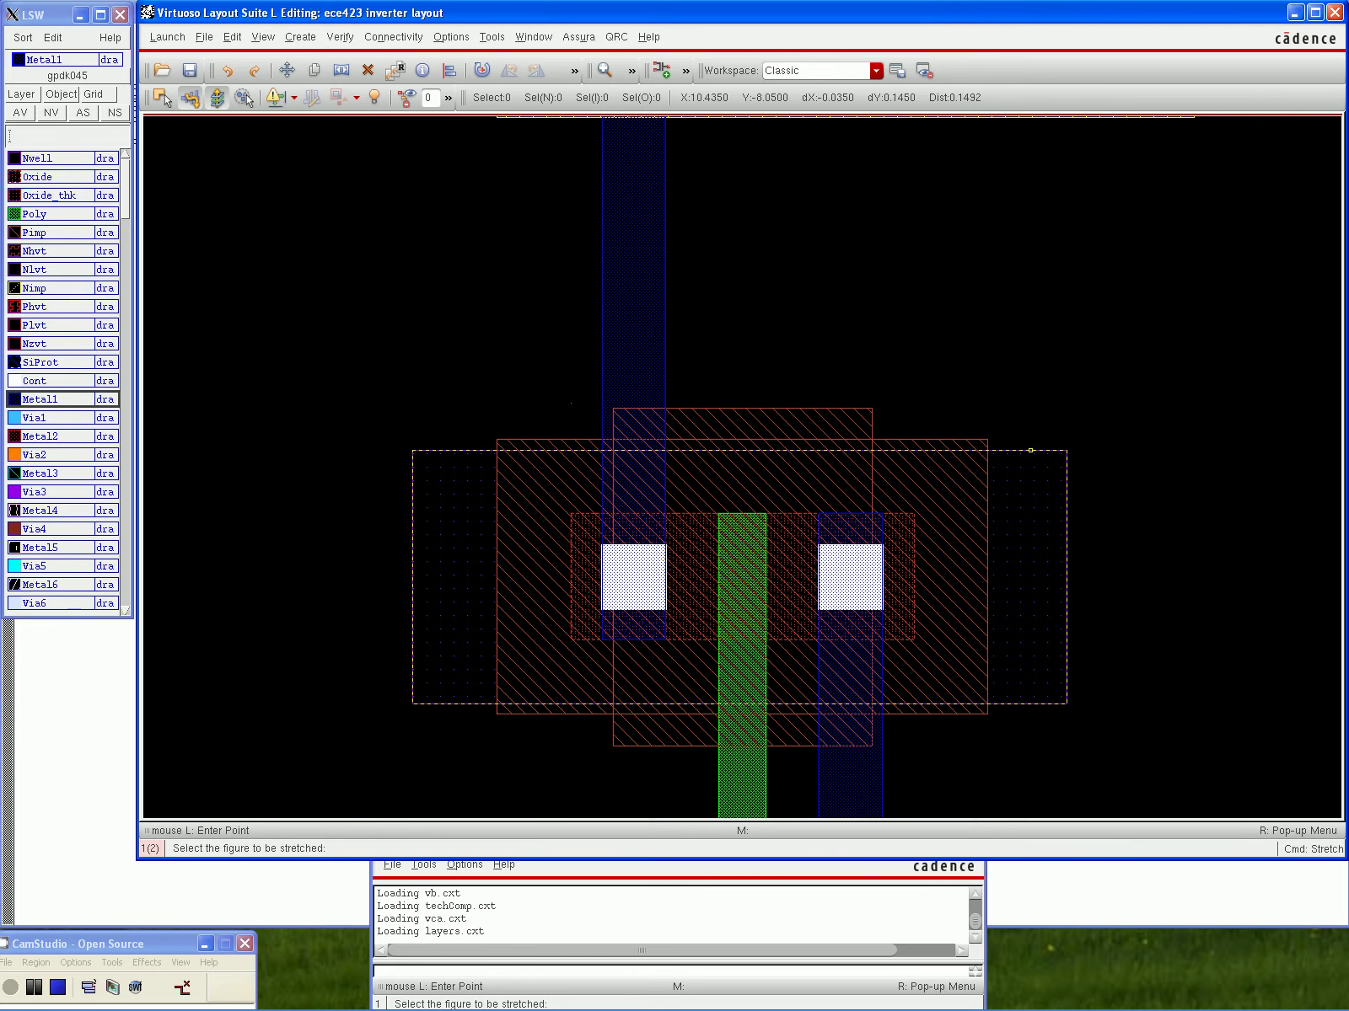
# Stretch the top edge of the Nwell up about 0.62 so the well reaches above the well contact
pyautogui.click(1030, 450)
pyautogui.scroll(2, 1025, 452)
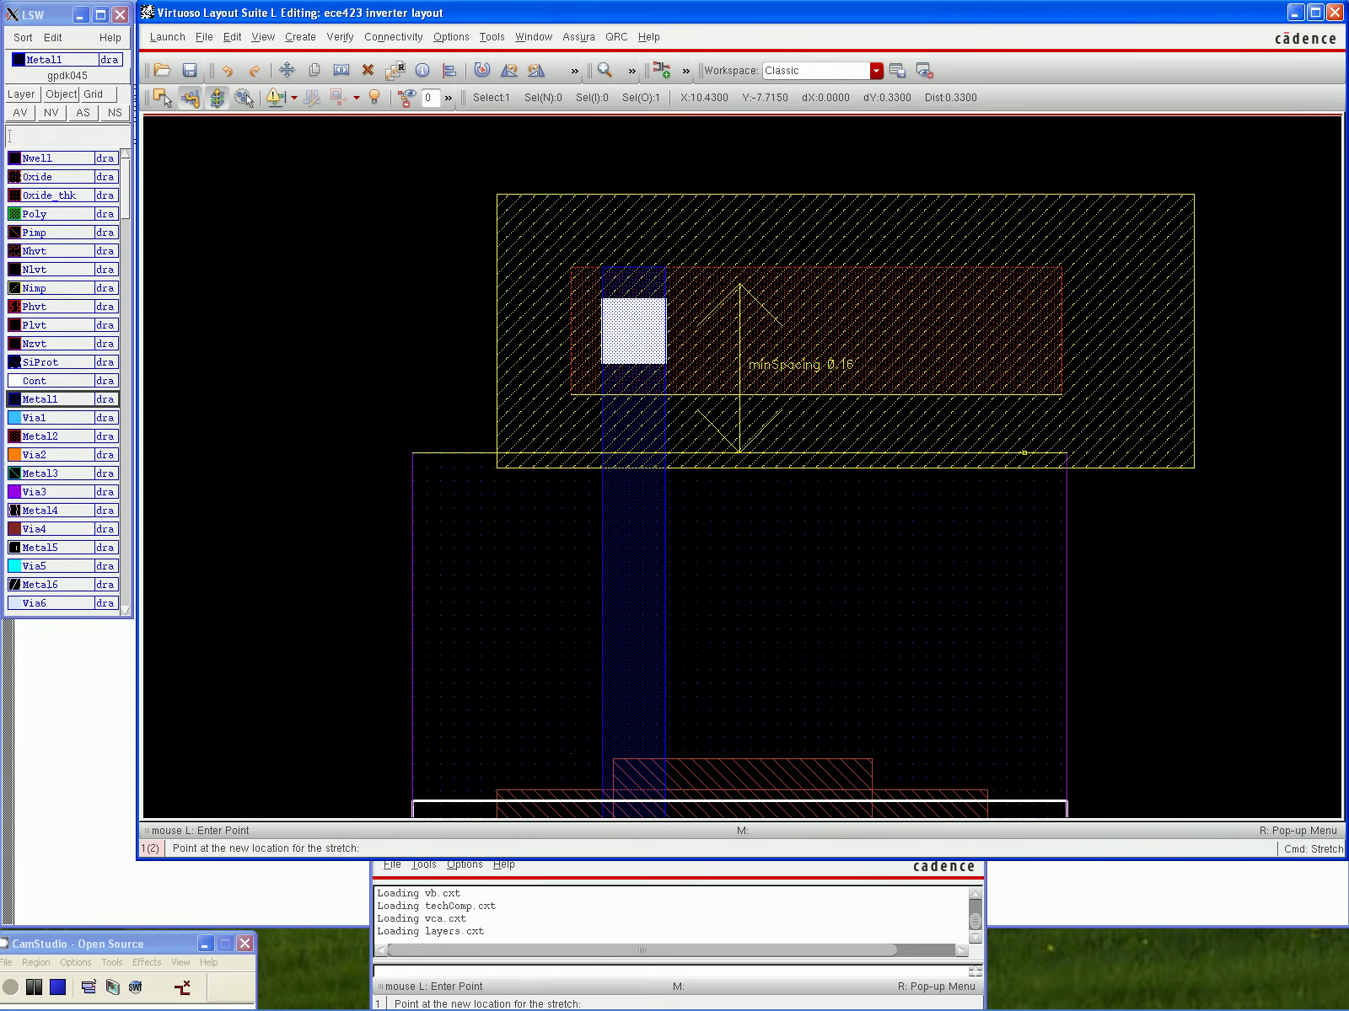
pyautogui.scroll(1, 1024, 453)
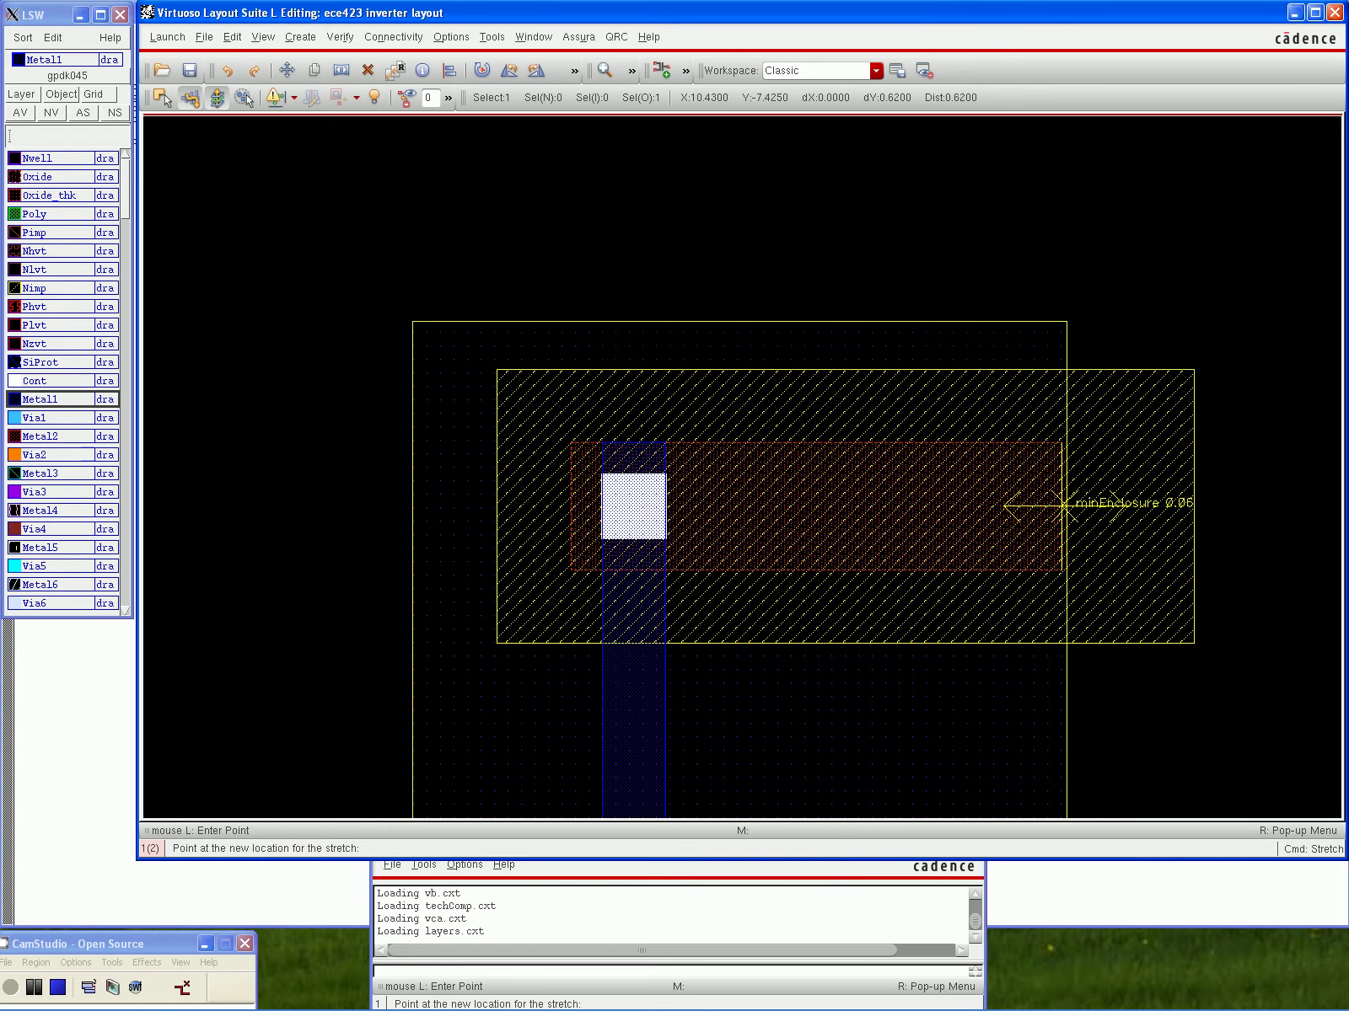
pyautogui.click(1063, 504)
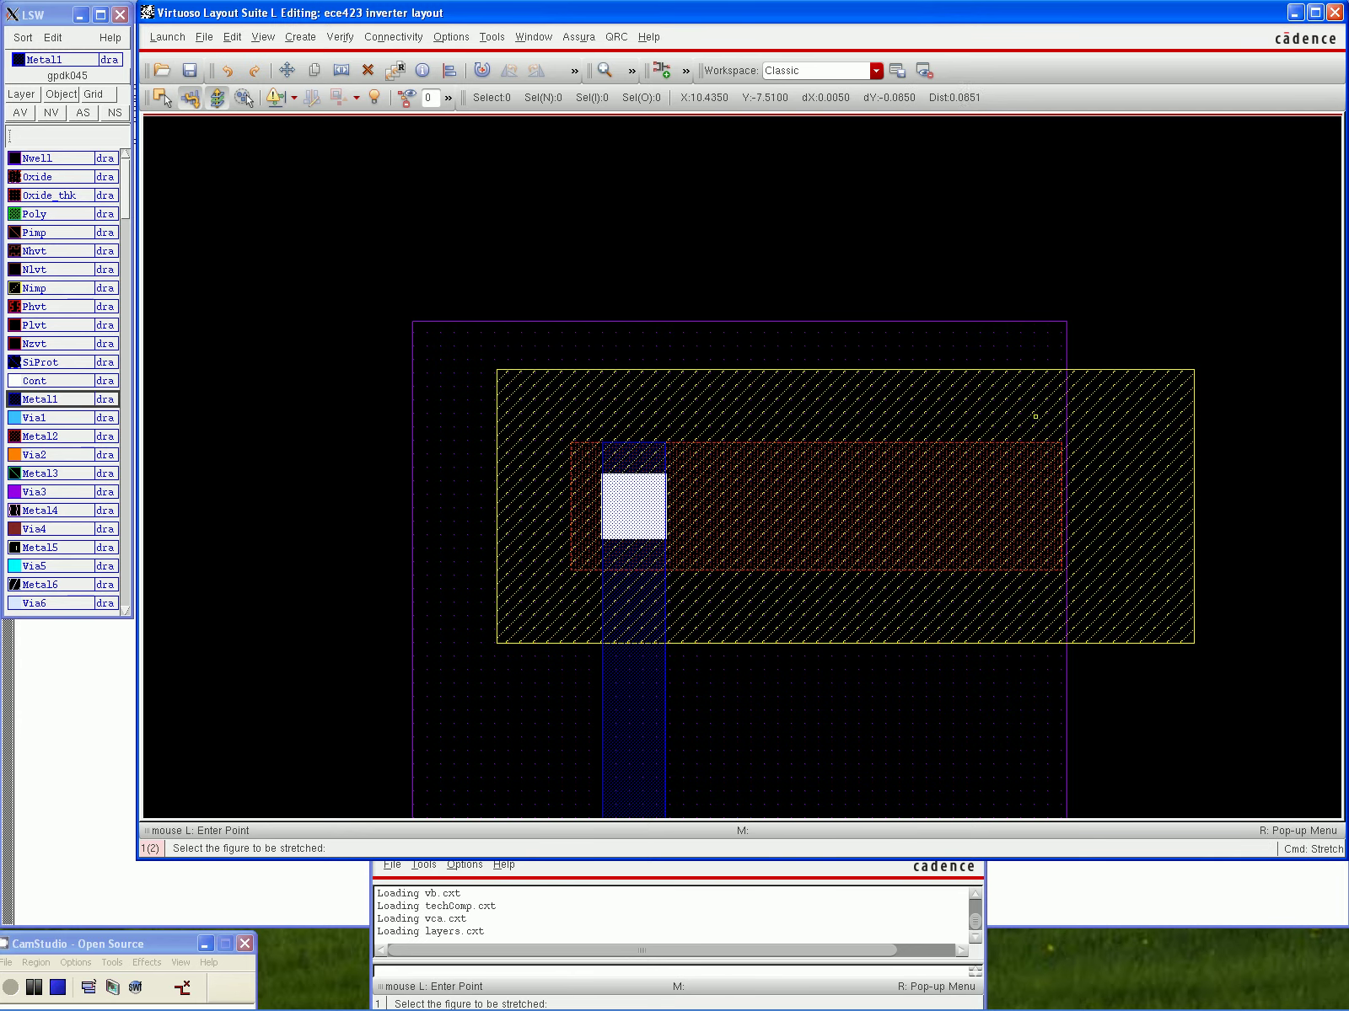
# Pull the right edge of the well contact's oxide back about 0.06 to the left, inside the Nwell edge
pyautogui.click(1060, 504)
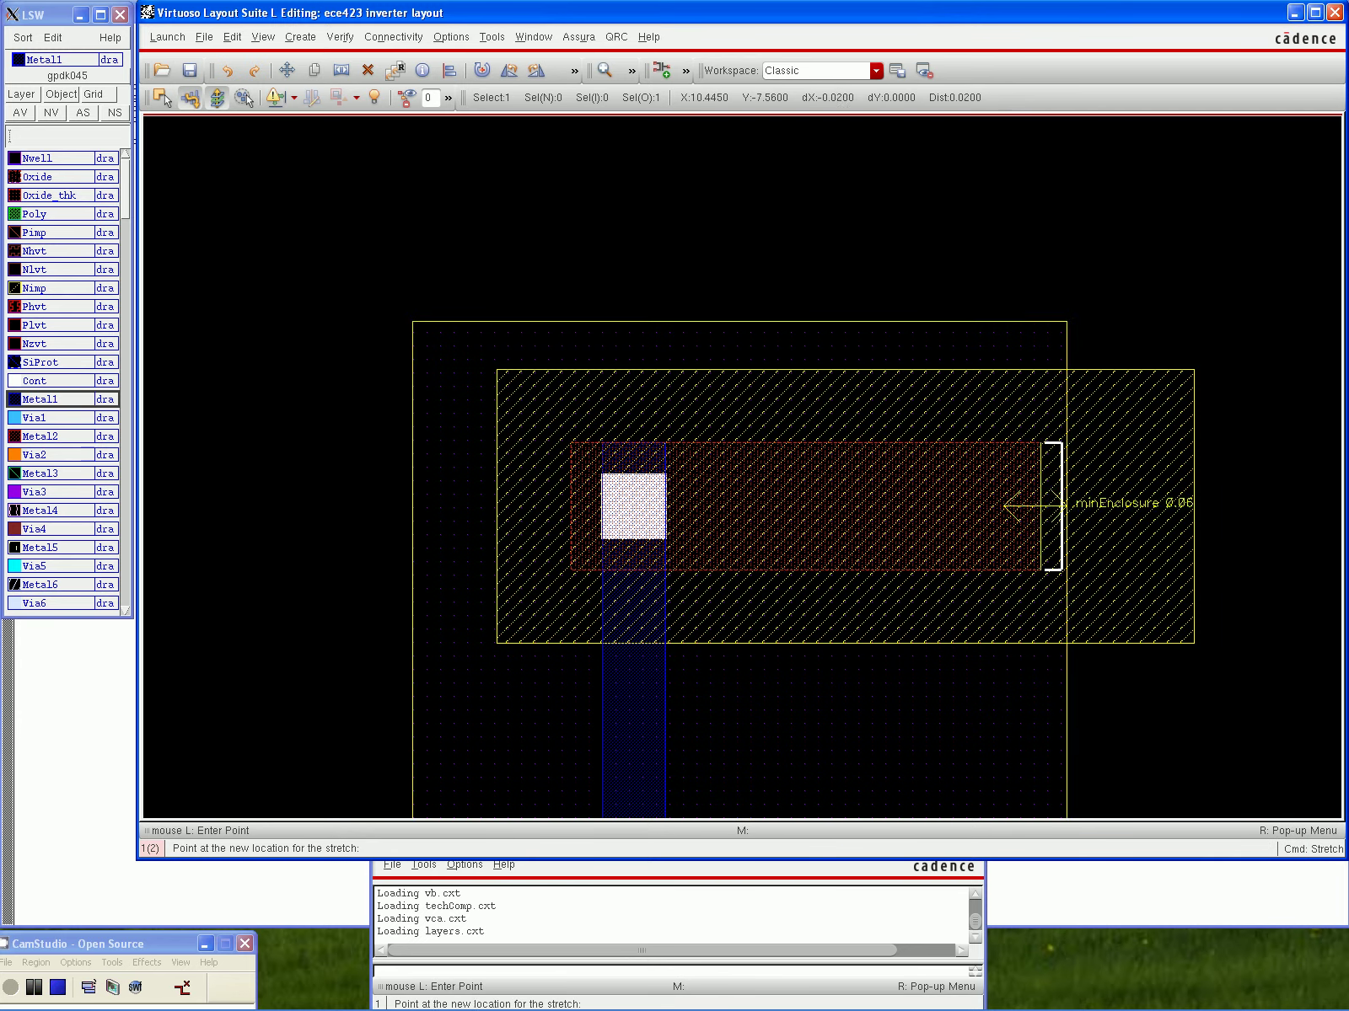
pyautogui.click(994, 464)
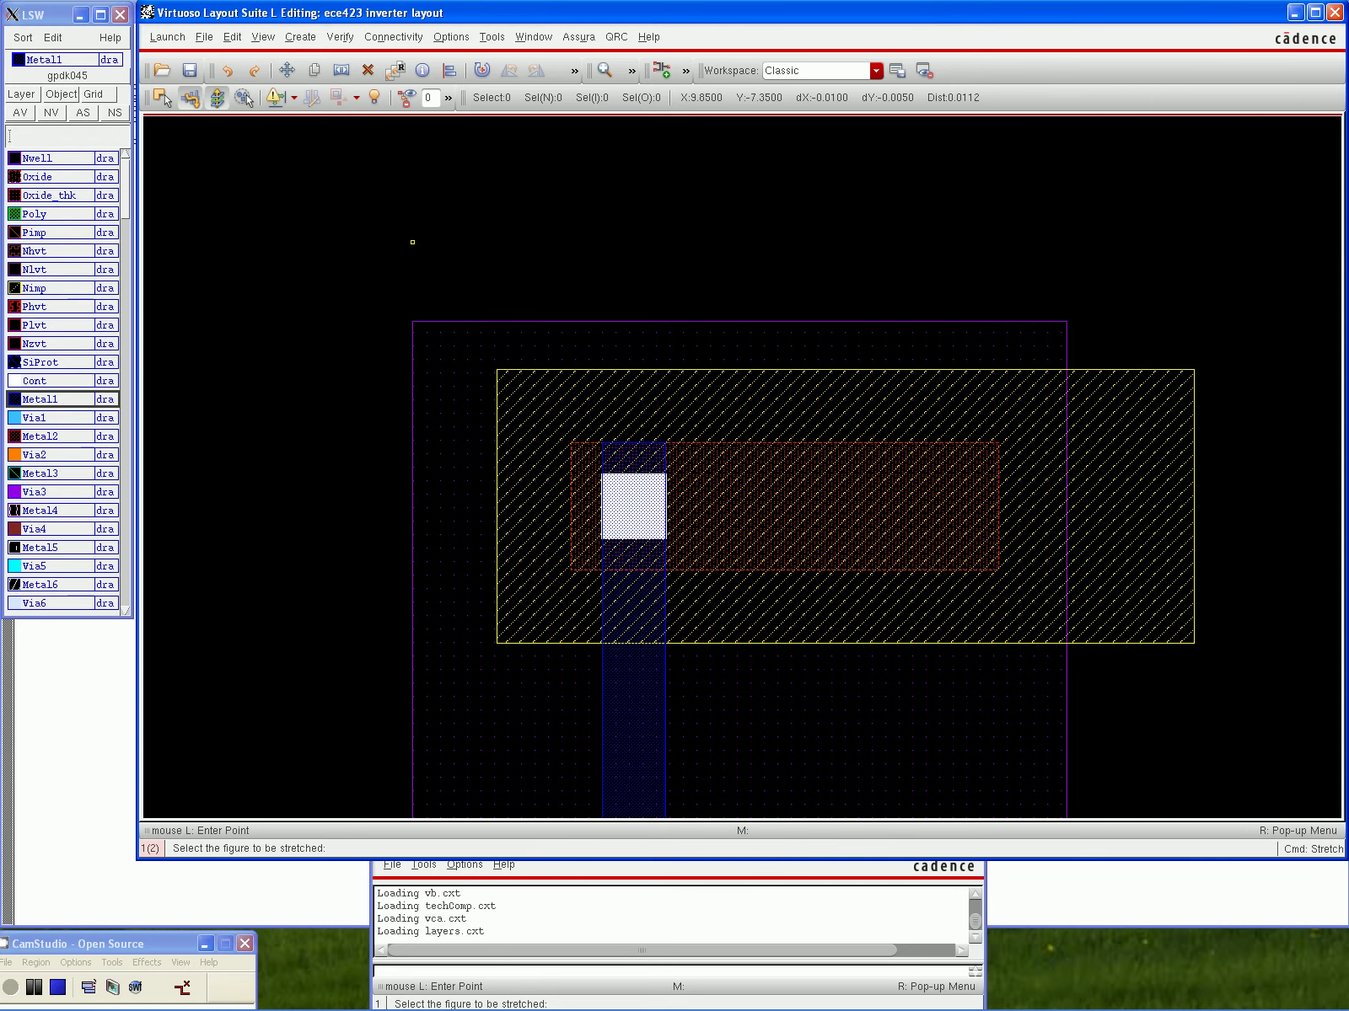
pyautogui.scroll(-2, 380, 241)
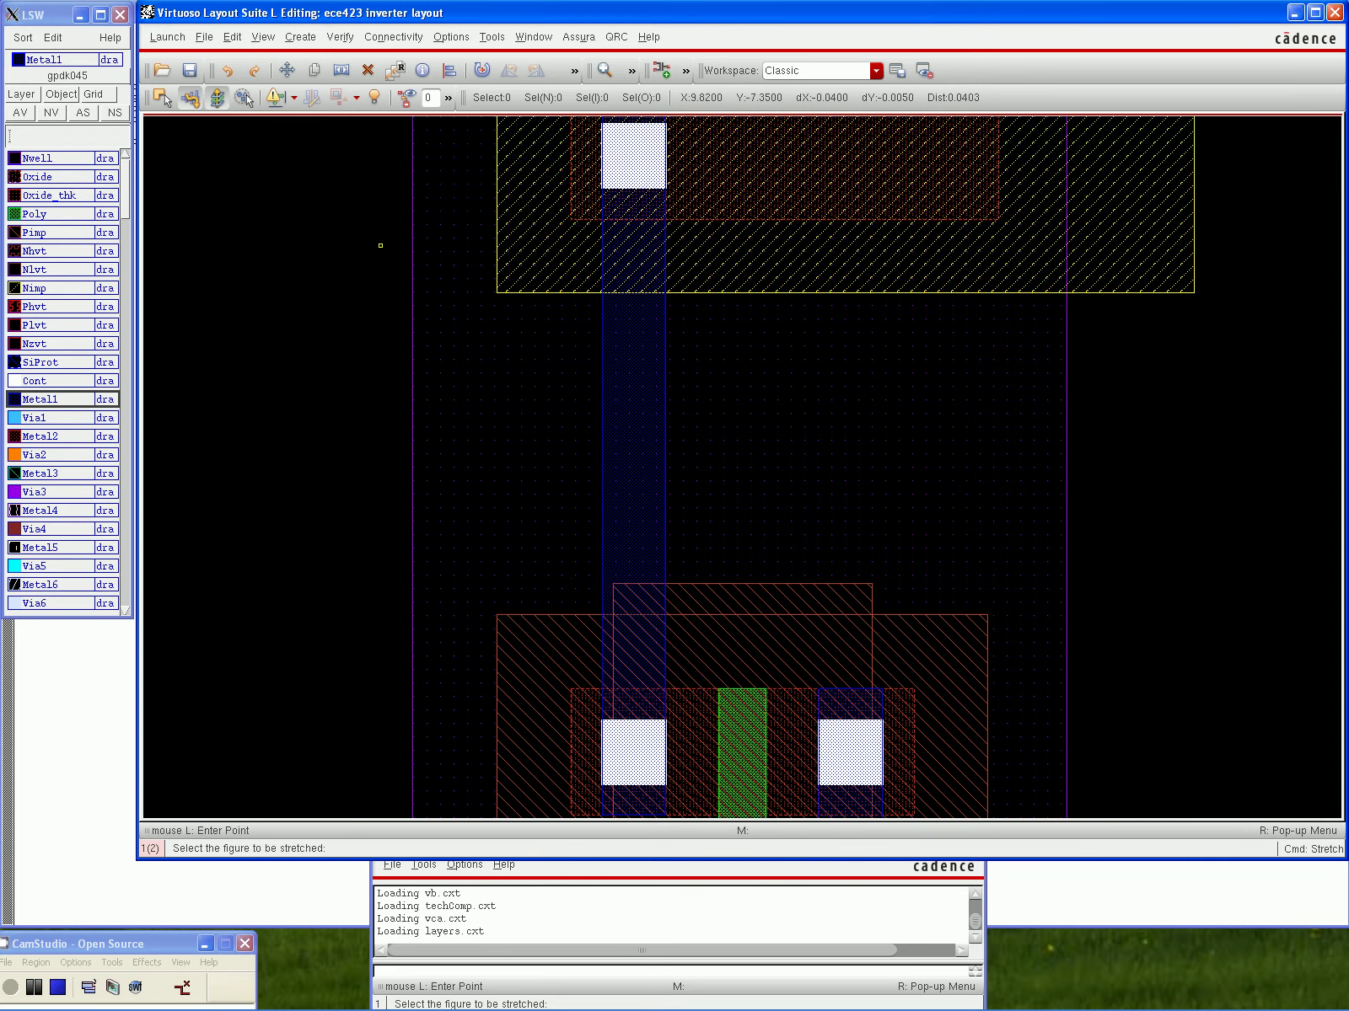
pyautogui.scroll(-2, 380, 242)
pyautogui.scroll(-2, 380, 242)
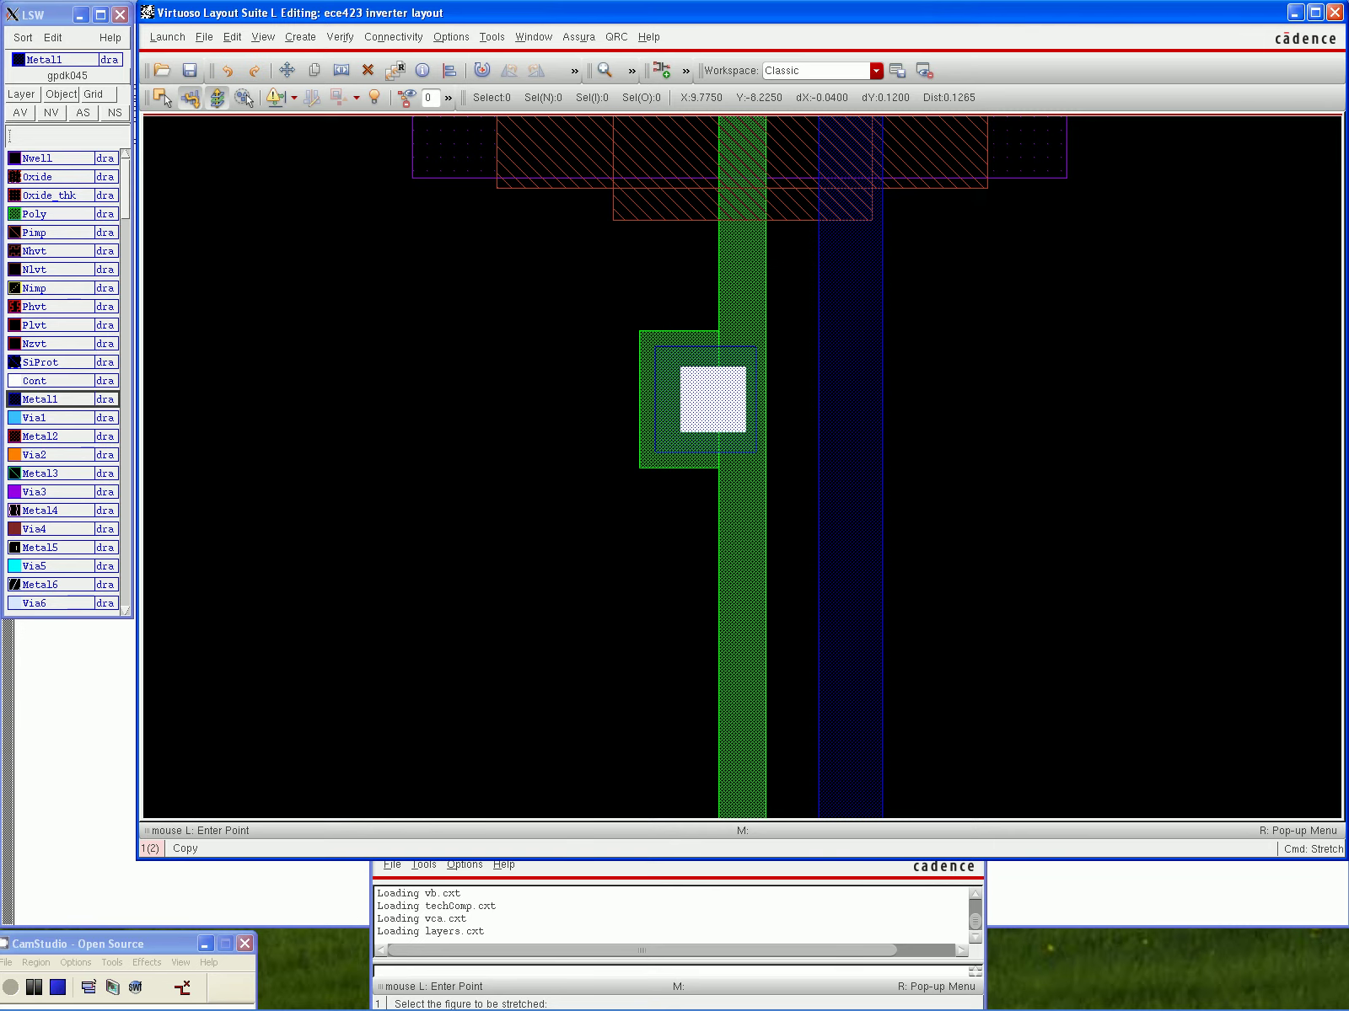
pyautogui.click(300, 36)
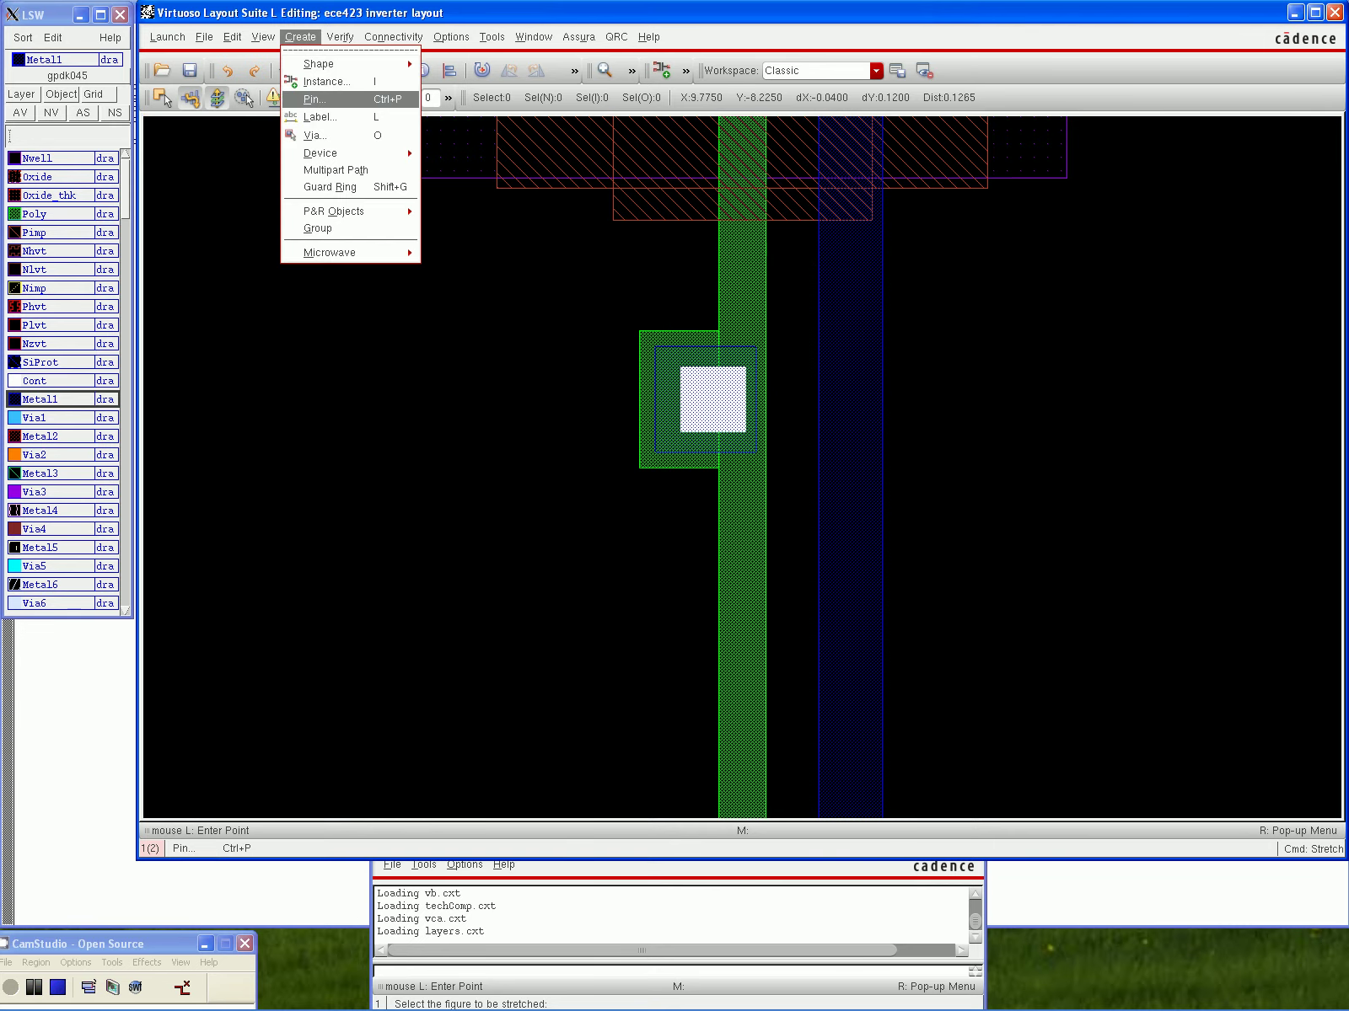
pyautogui.click(315, 99)
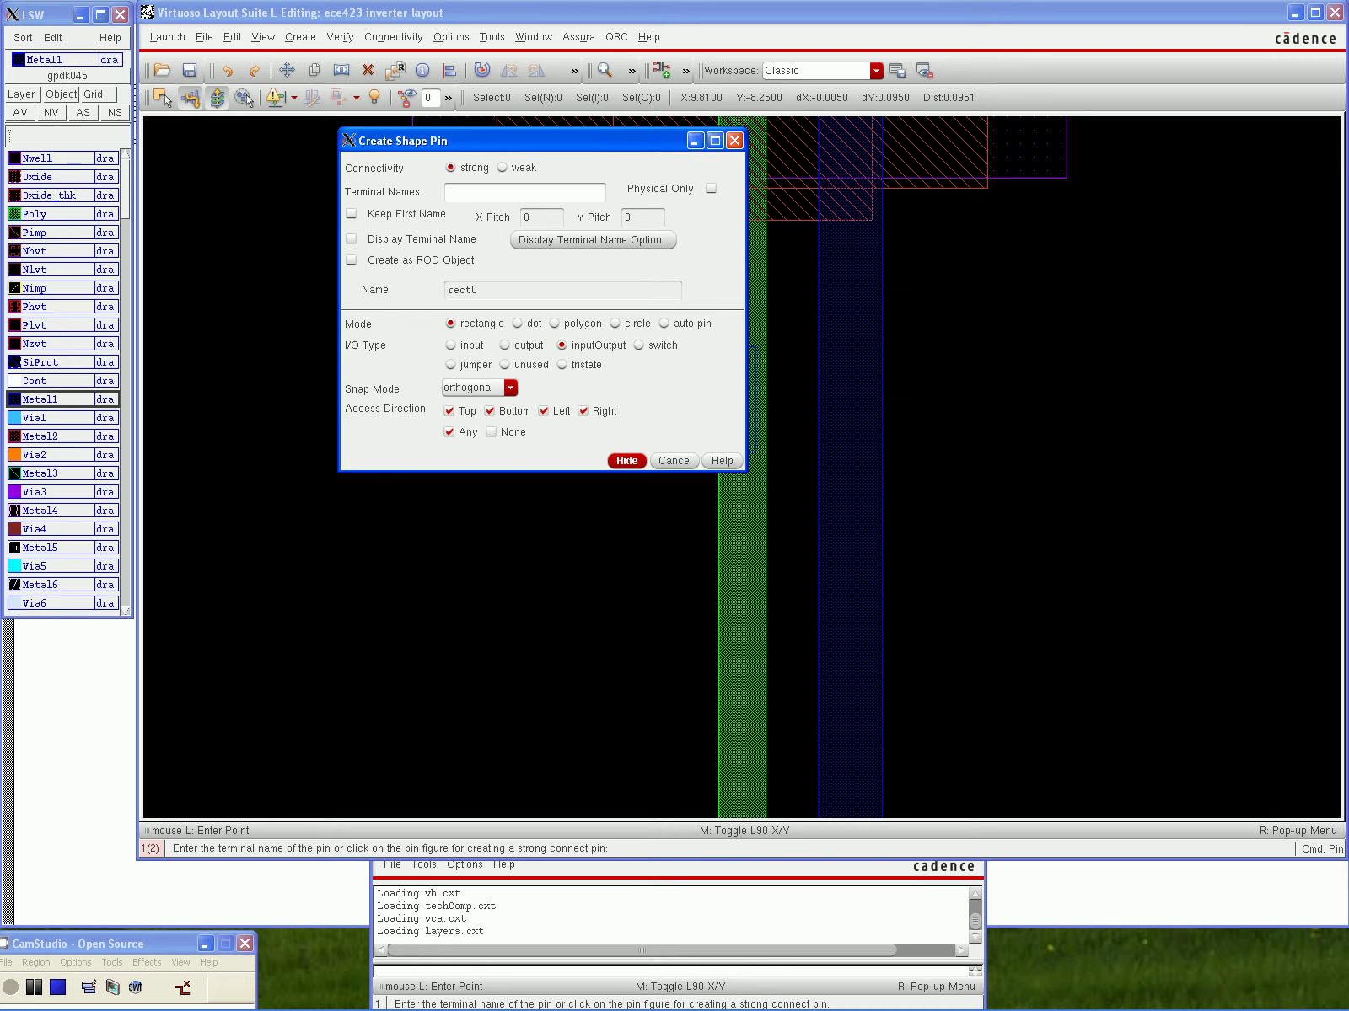
pyautogui.write('in')
pyautogui.click(451, 346)
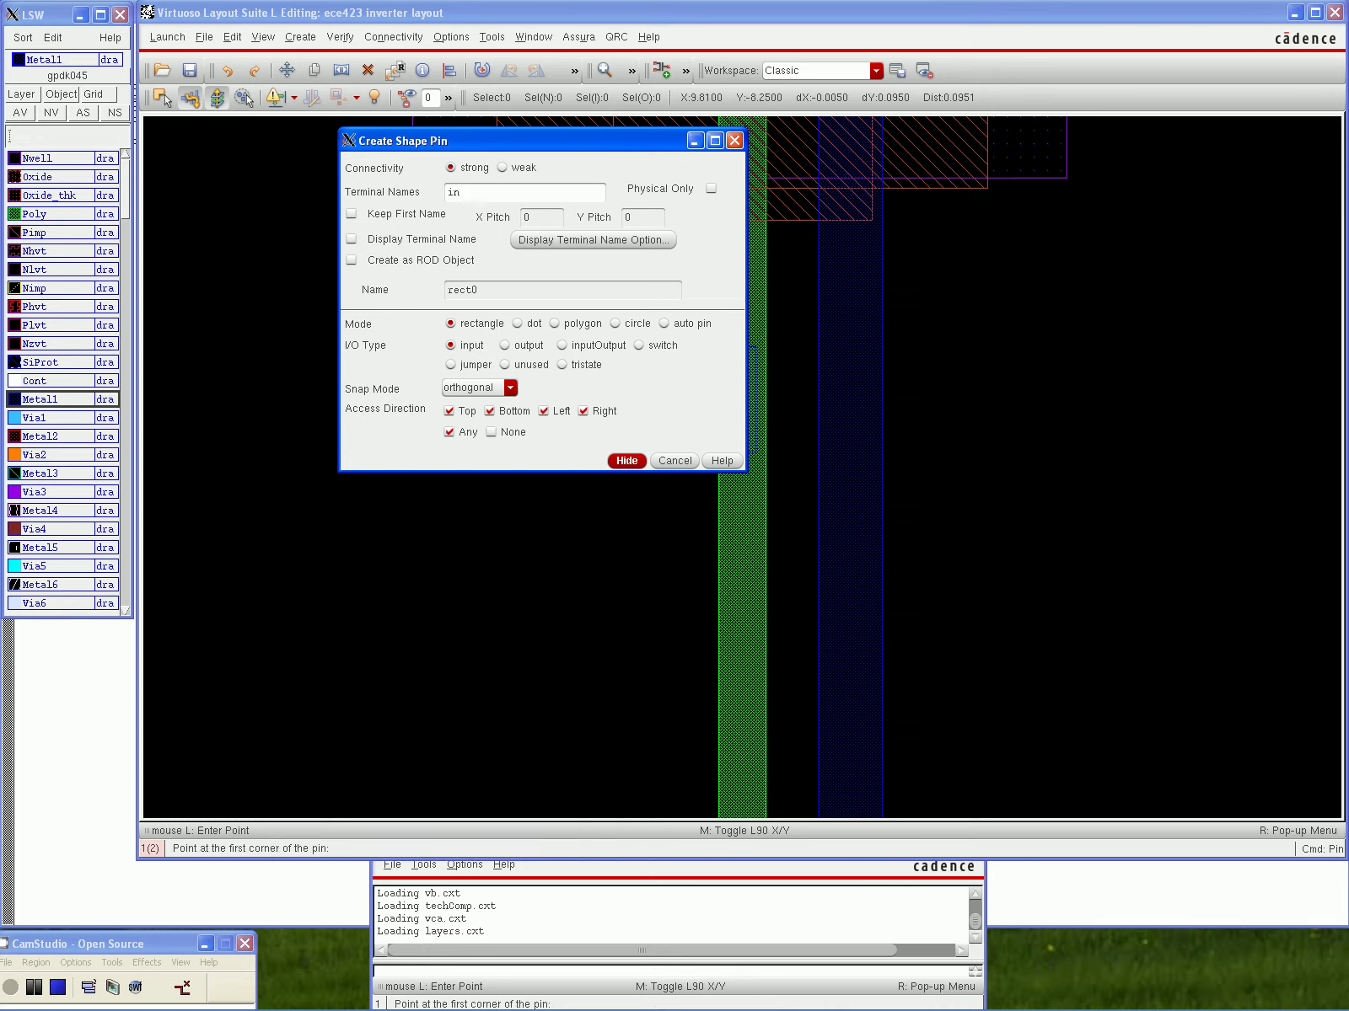
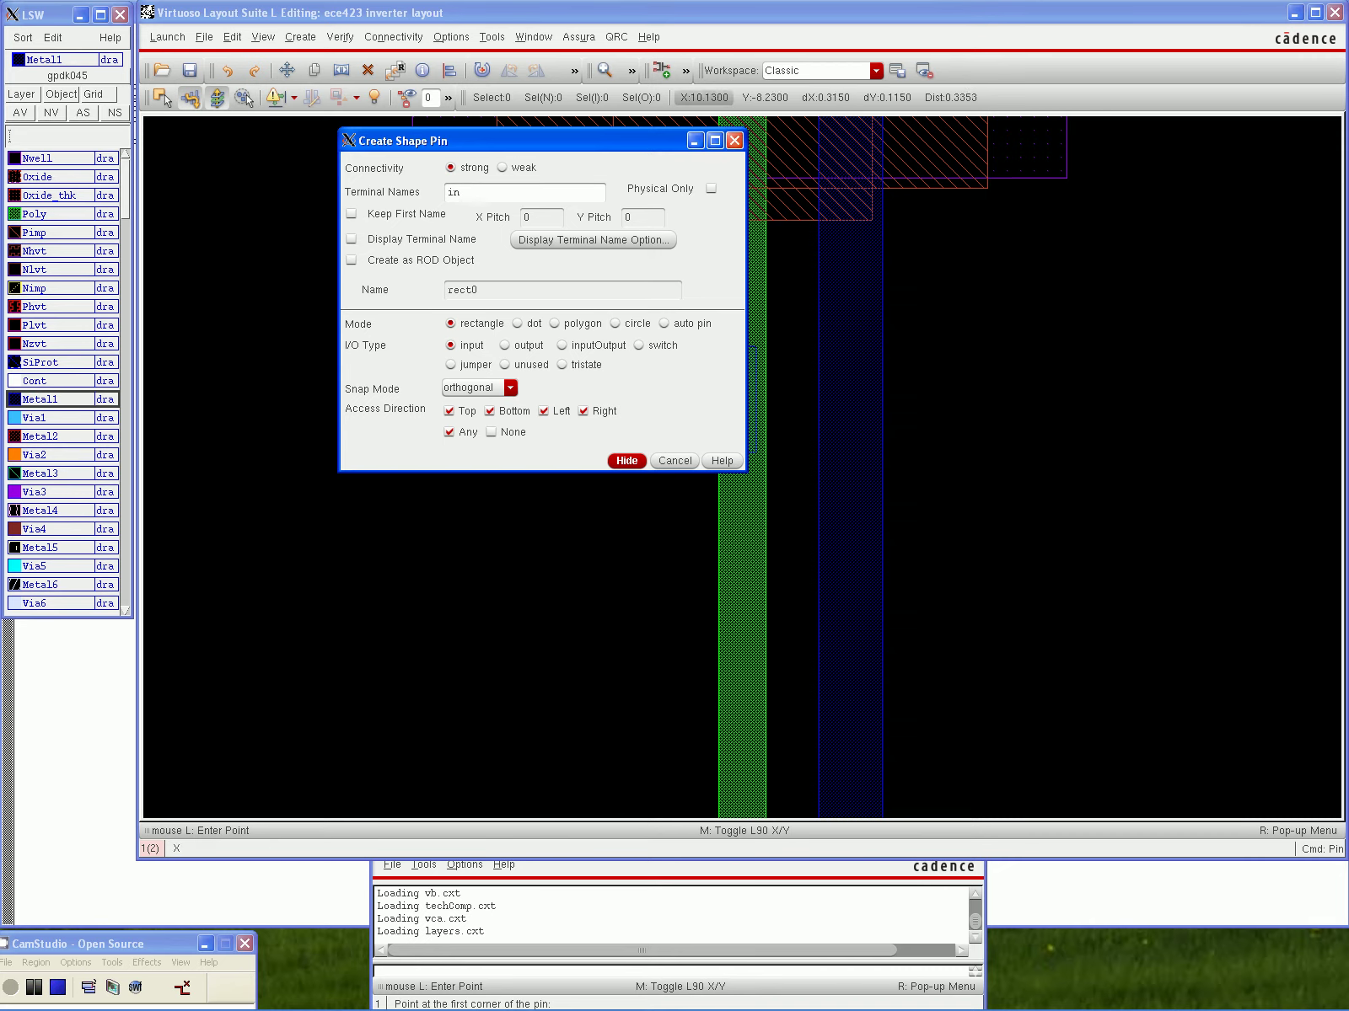
pyautogui.click(734, 140)
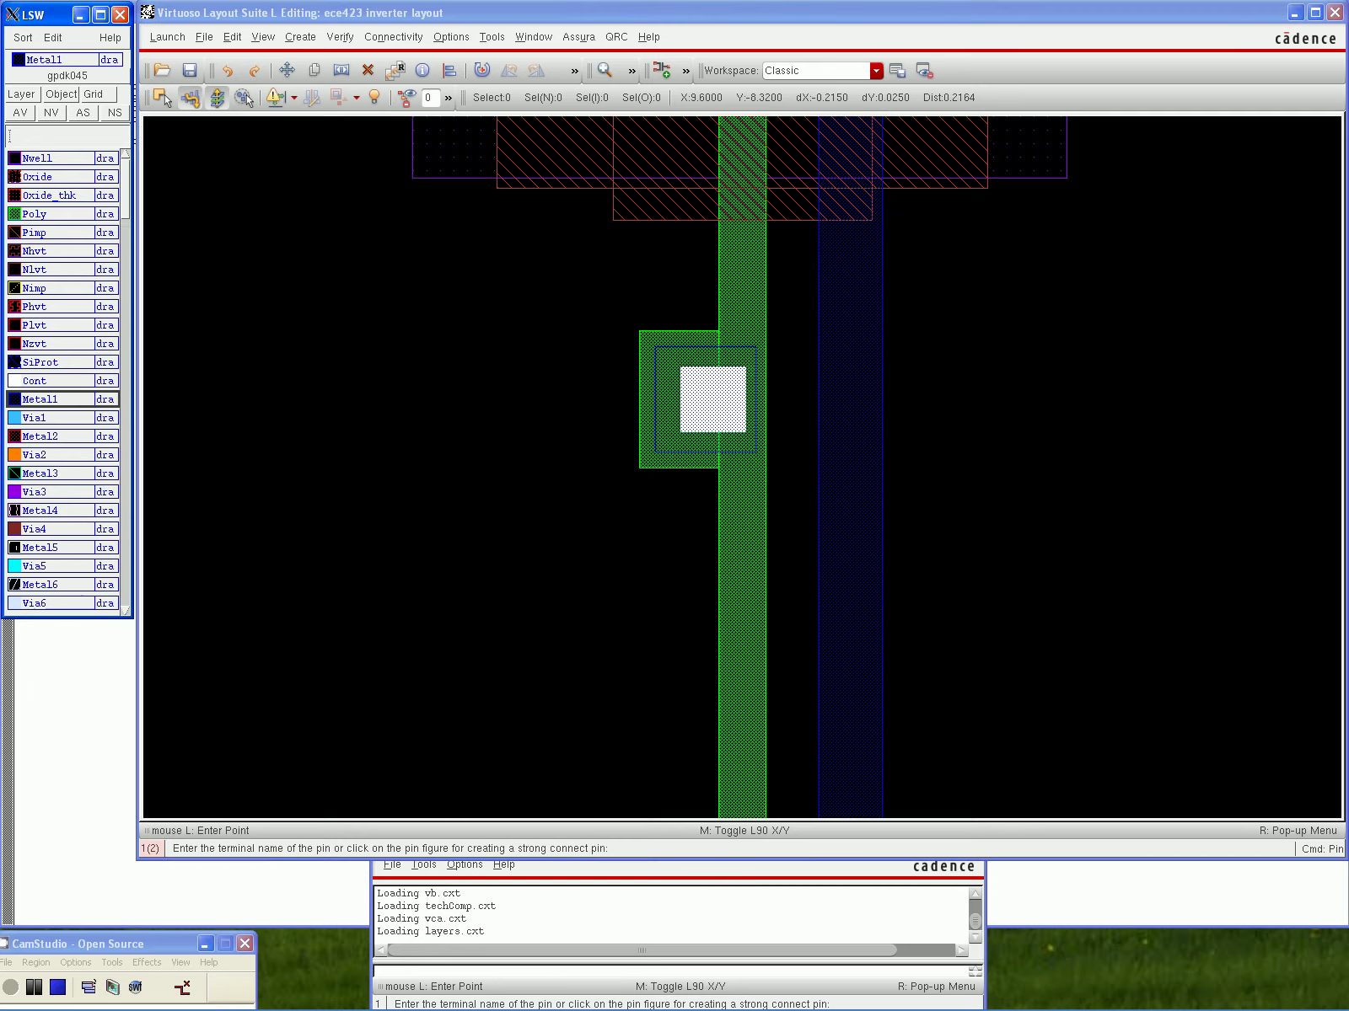
# Make the Metal1 pin layer the active drawing layer
pyautogui.scroll(-5, 63, 379)
pyautogui.scroll(-8, 63, 379)
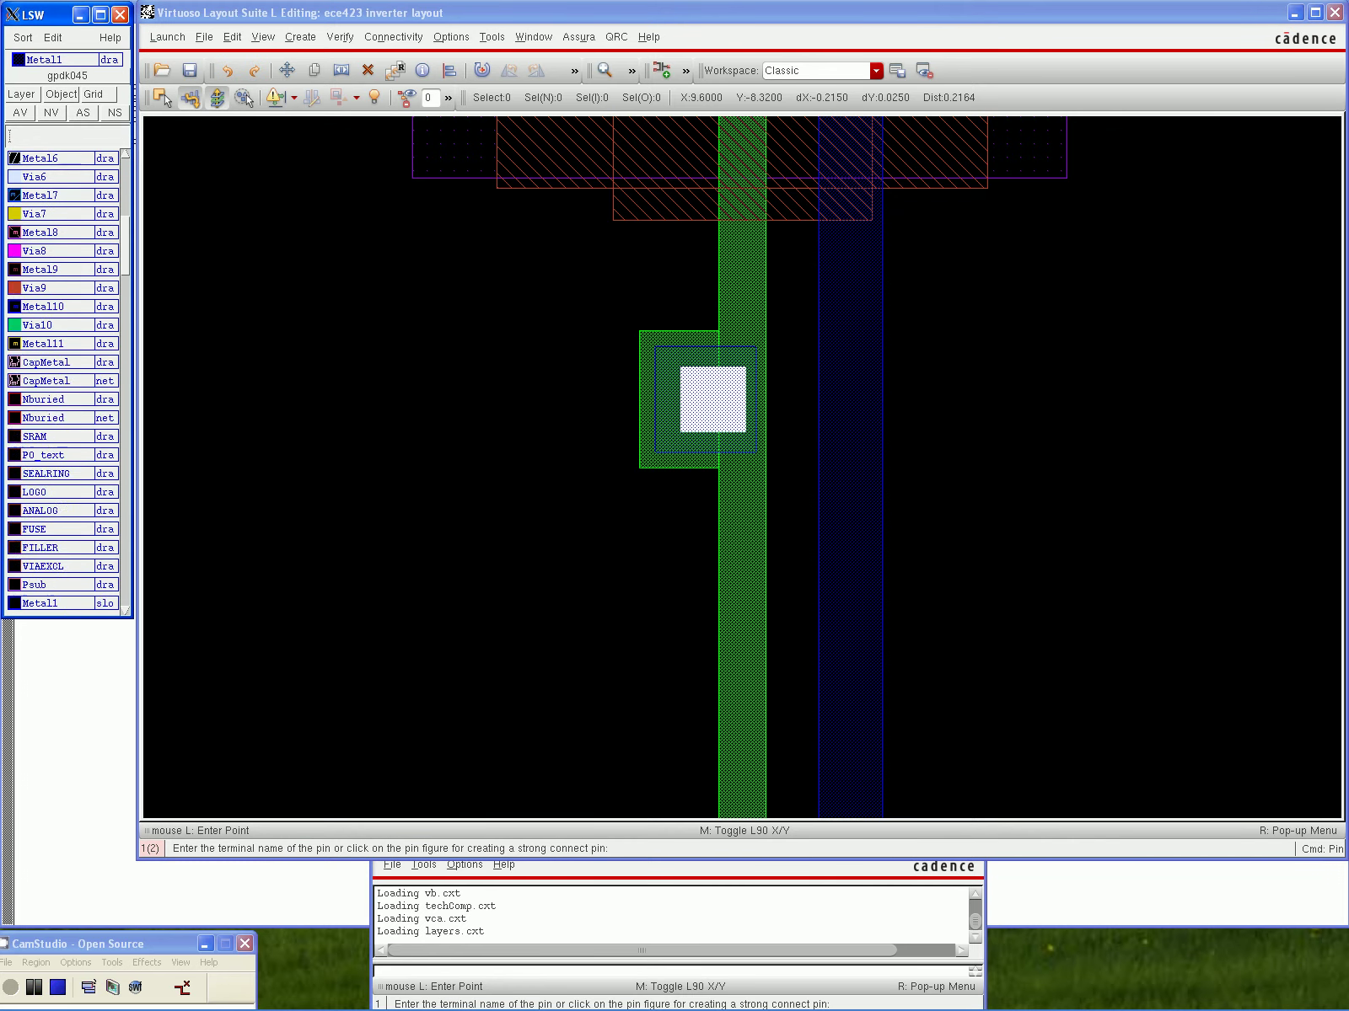
pyautogui.scroll(-7, 63, 379)
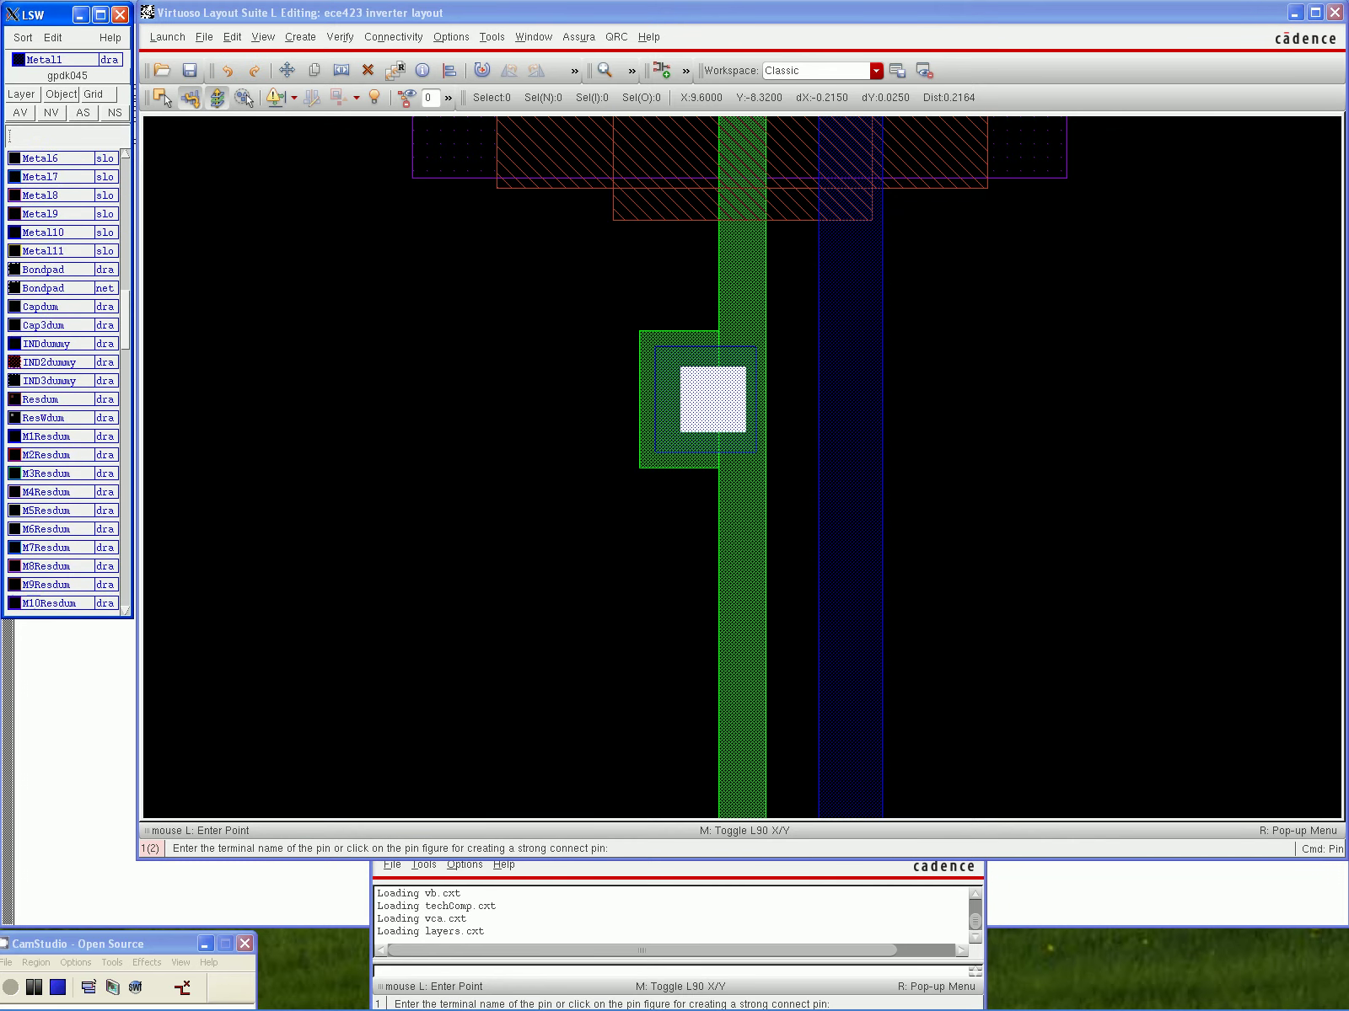
pyautogui.scroll(-8, 64, 379)
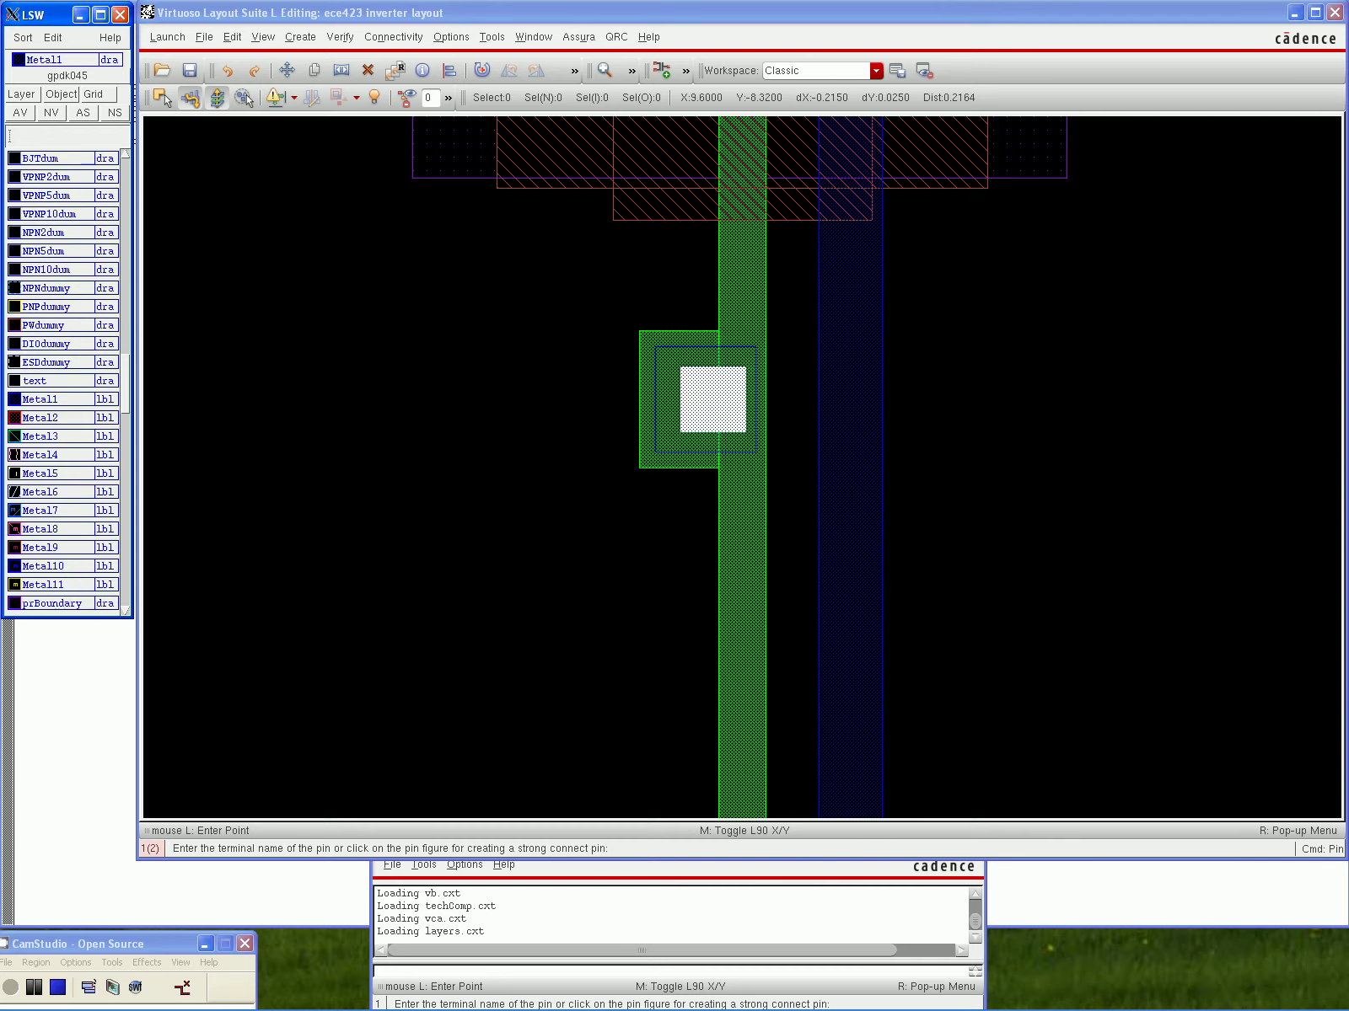
pyautogui.scroll(-4, 63, 379)
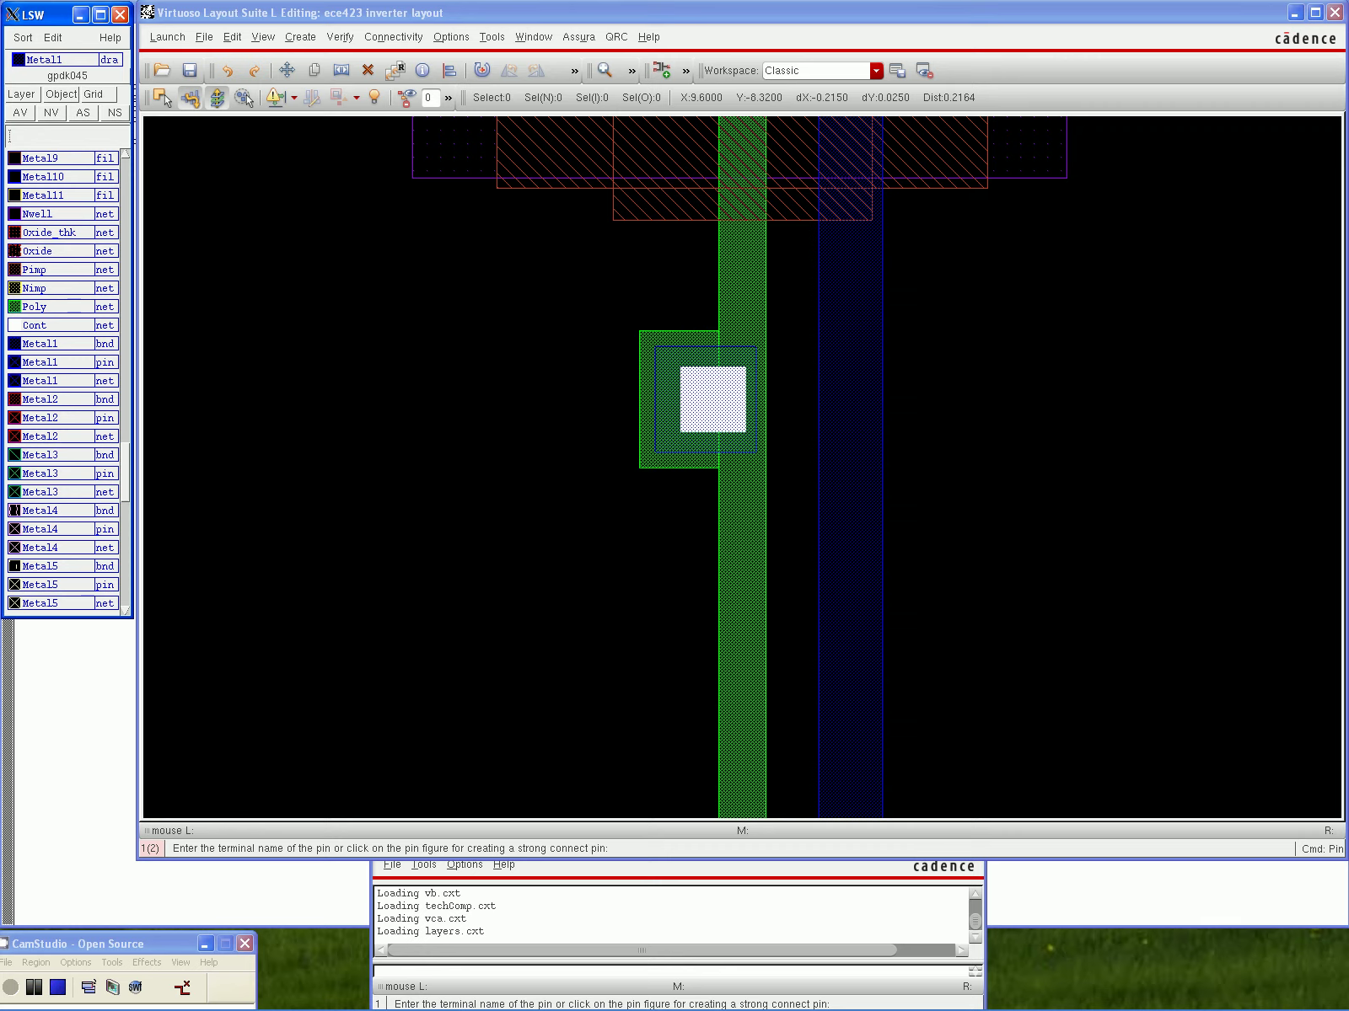
pyautogui.click(51, 361)
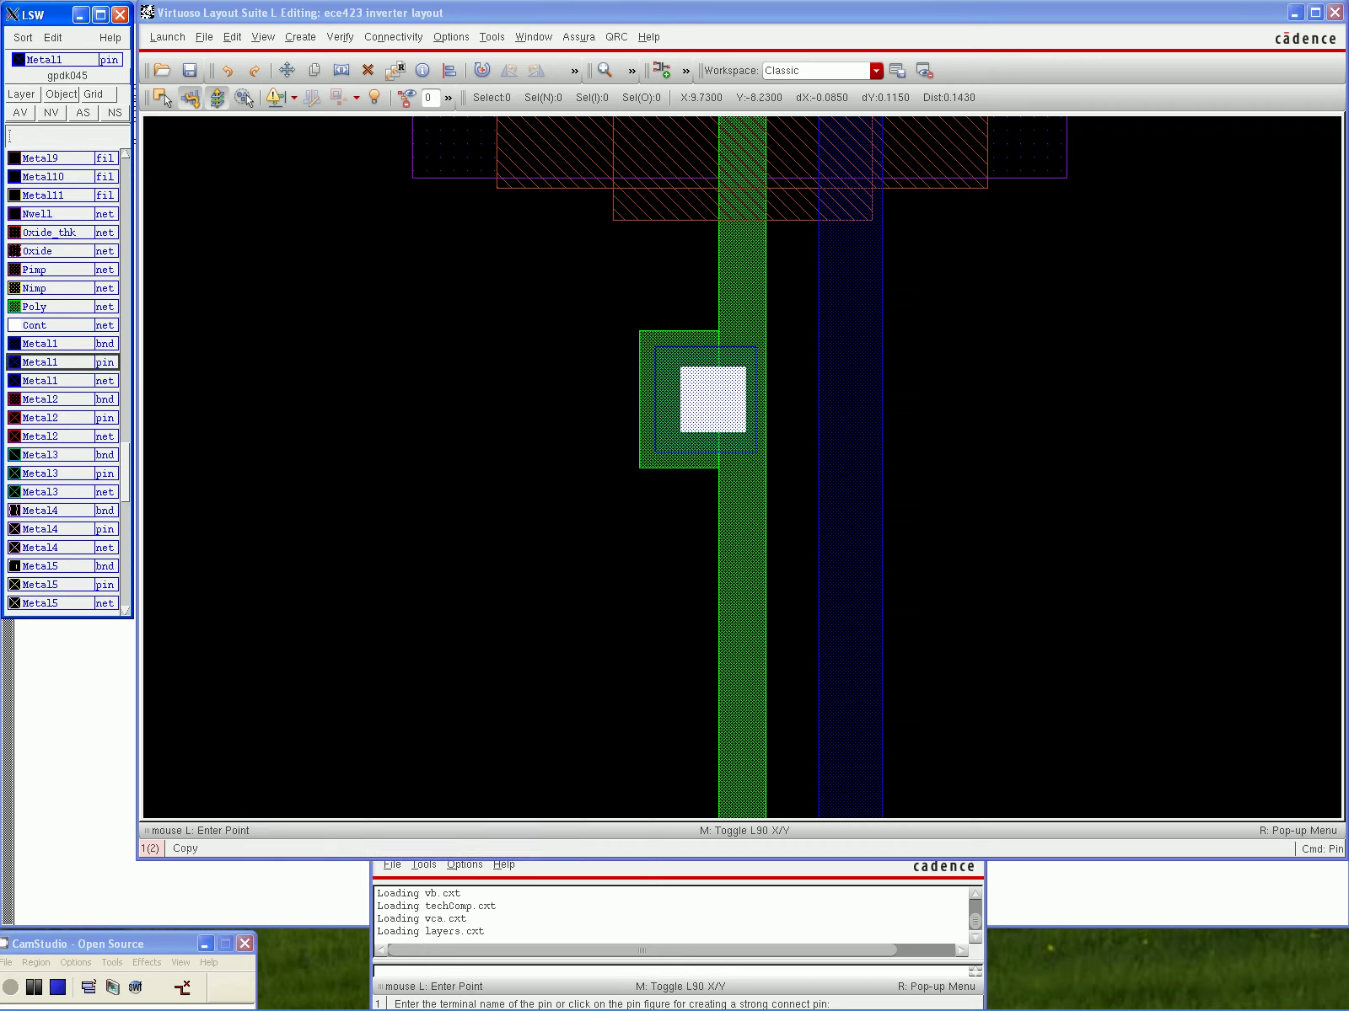
# Create a rectangular shape pin named in, about 0.01 by 0.03, on the Metal1 around the poly gate contact
pyautogui.click(300, 37)
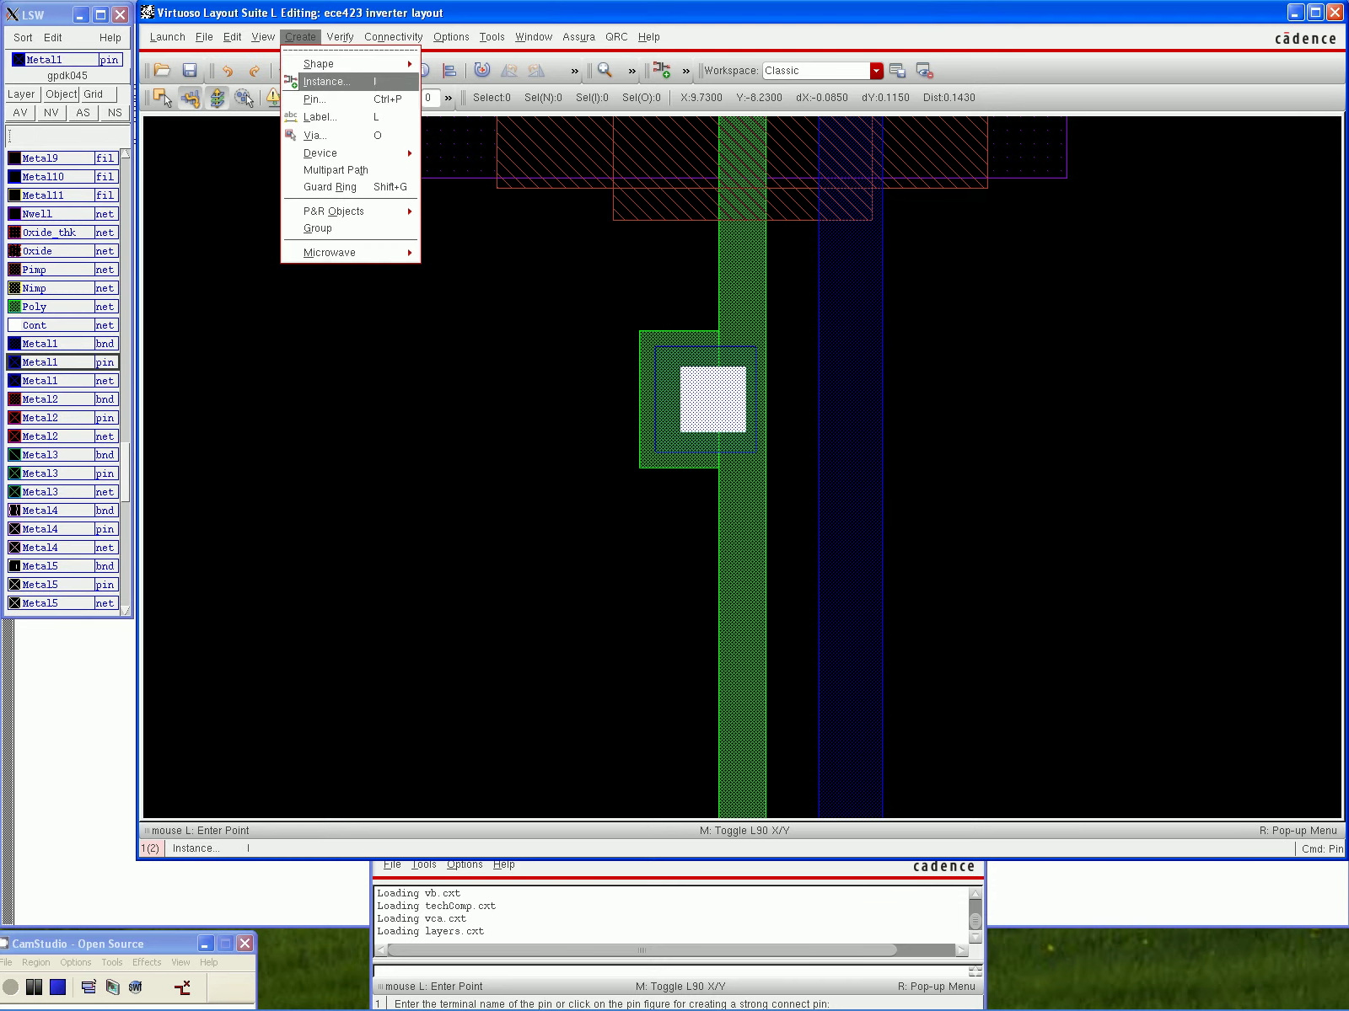
pyautogui.click(315, 98)
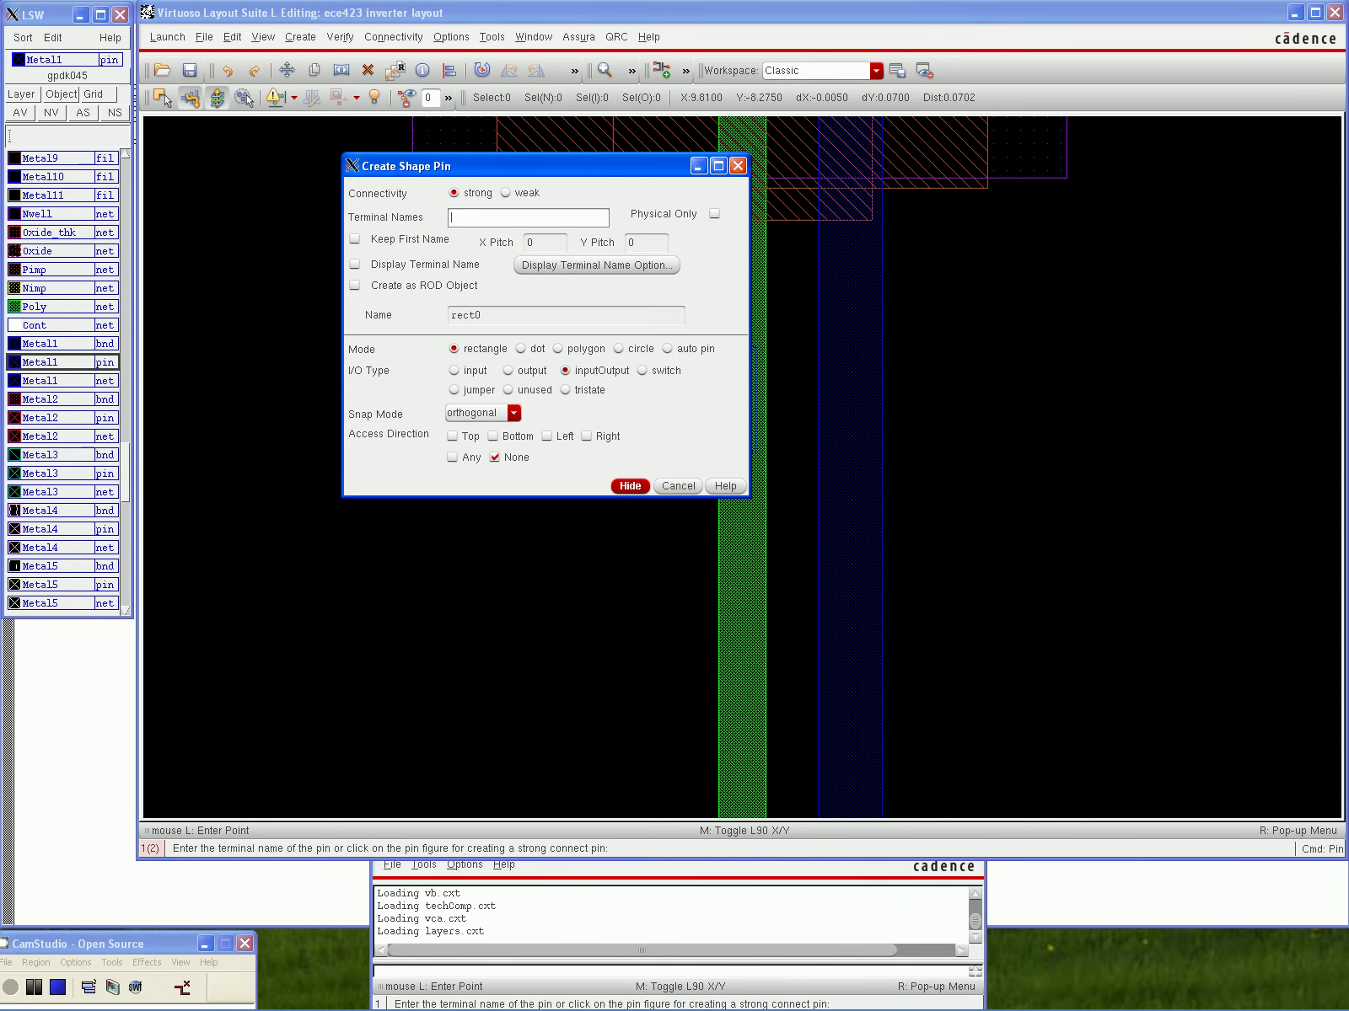
pyautogui.write('in')
pyautogui.press('Return')
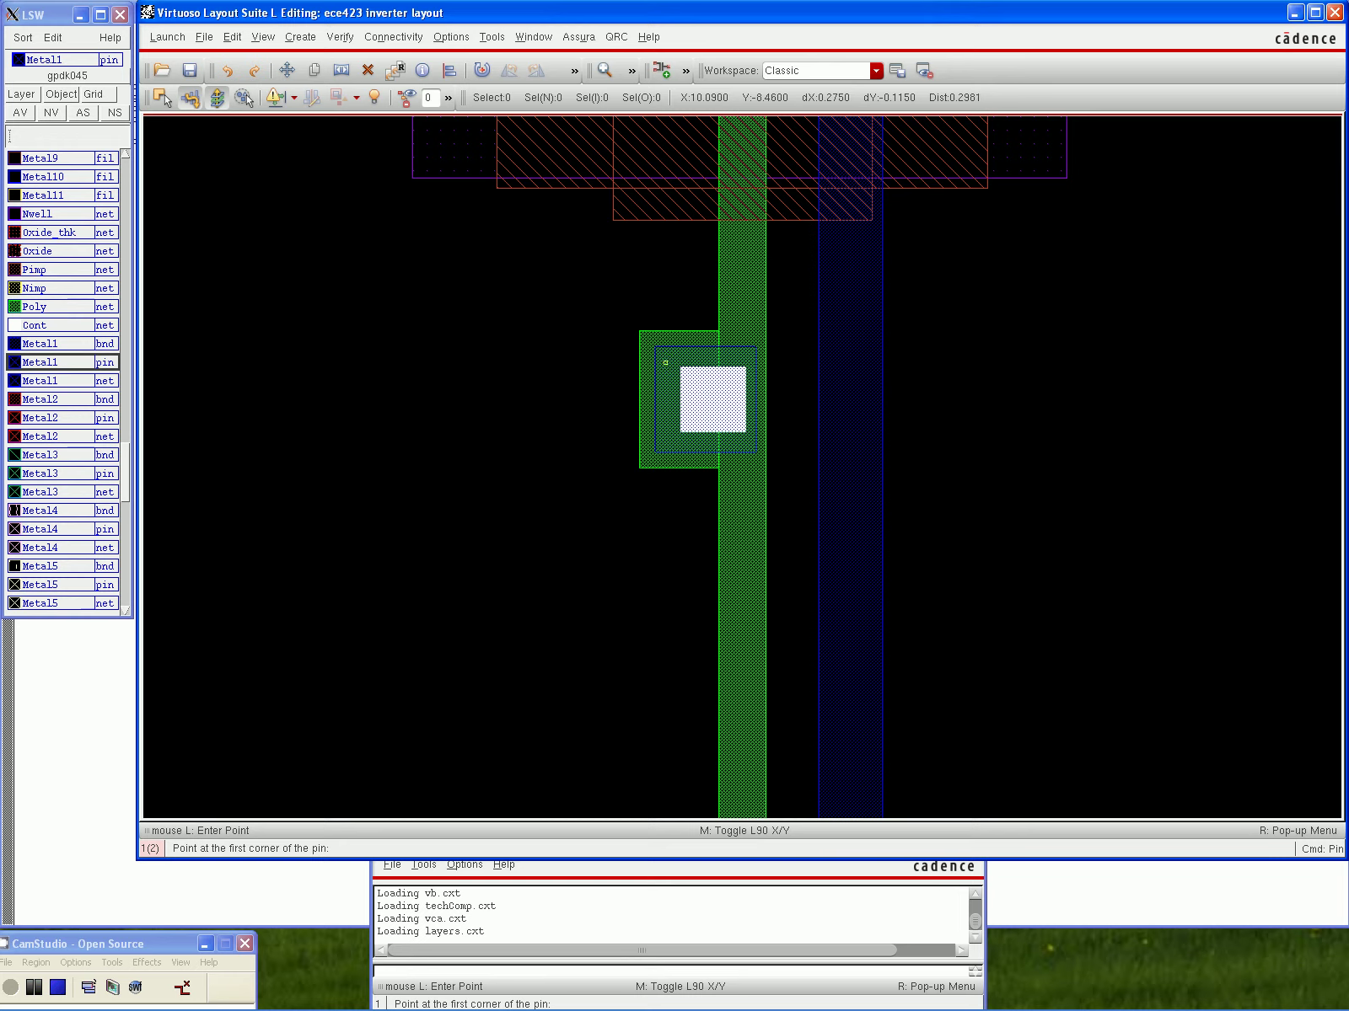
pyautogui.moveTo(665, 357); pyautogui.dragTo(669, 386)
pyautogui.click(665, 363)
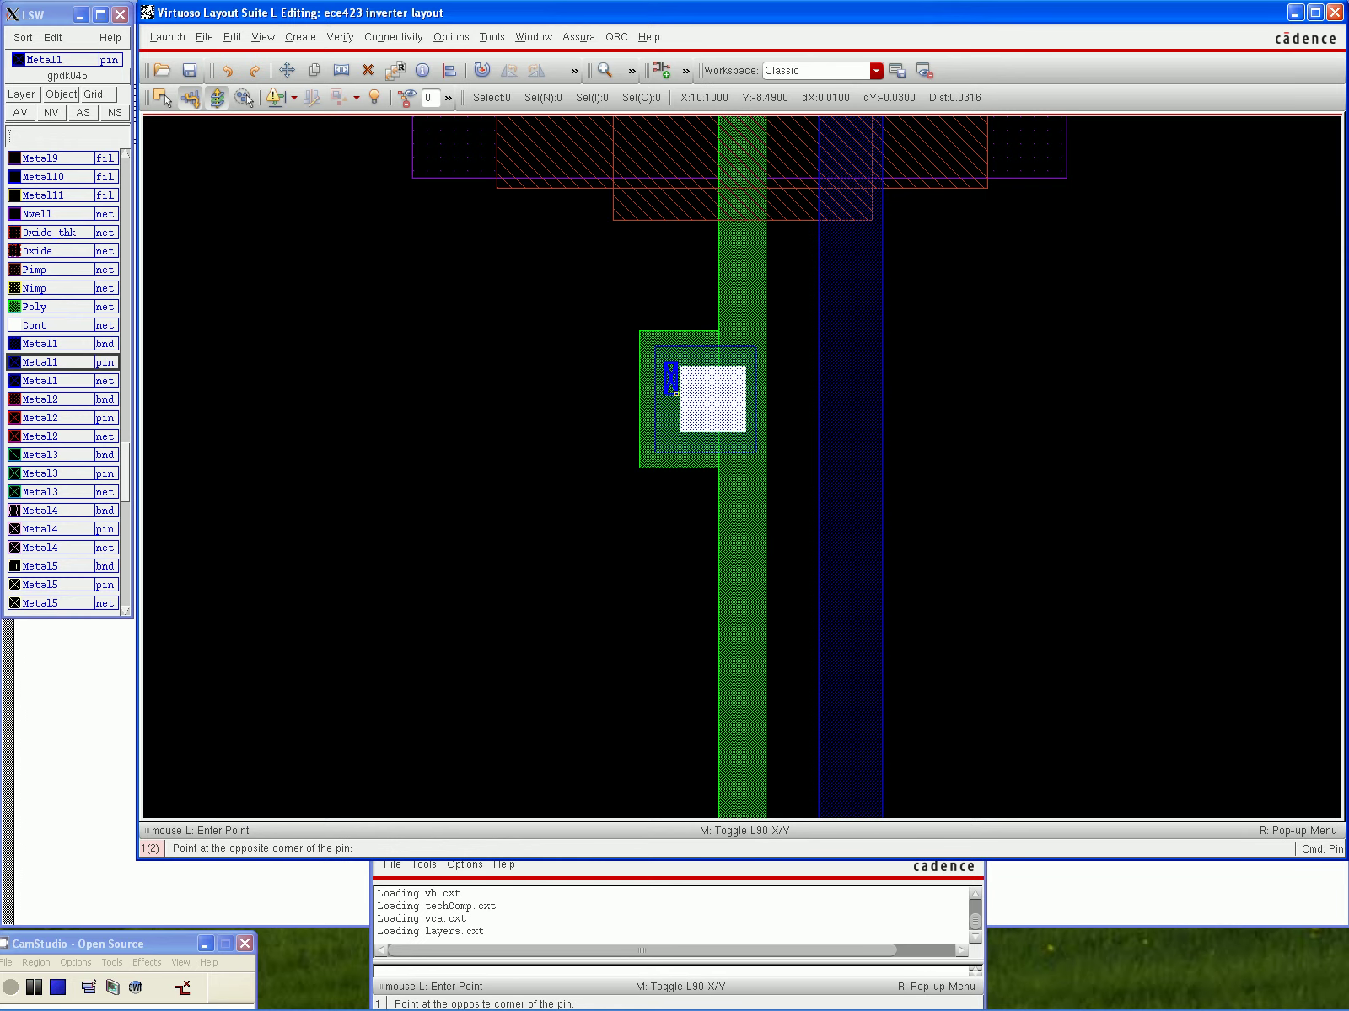
pyautogui.click(676, 393)
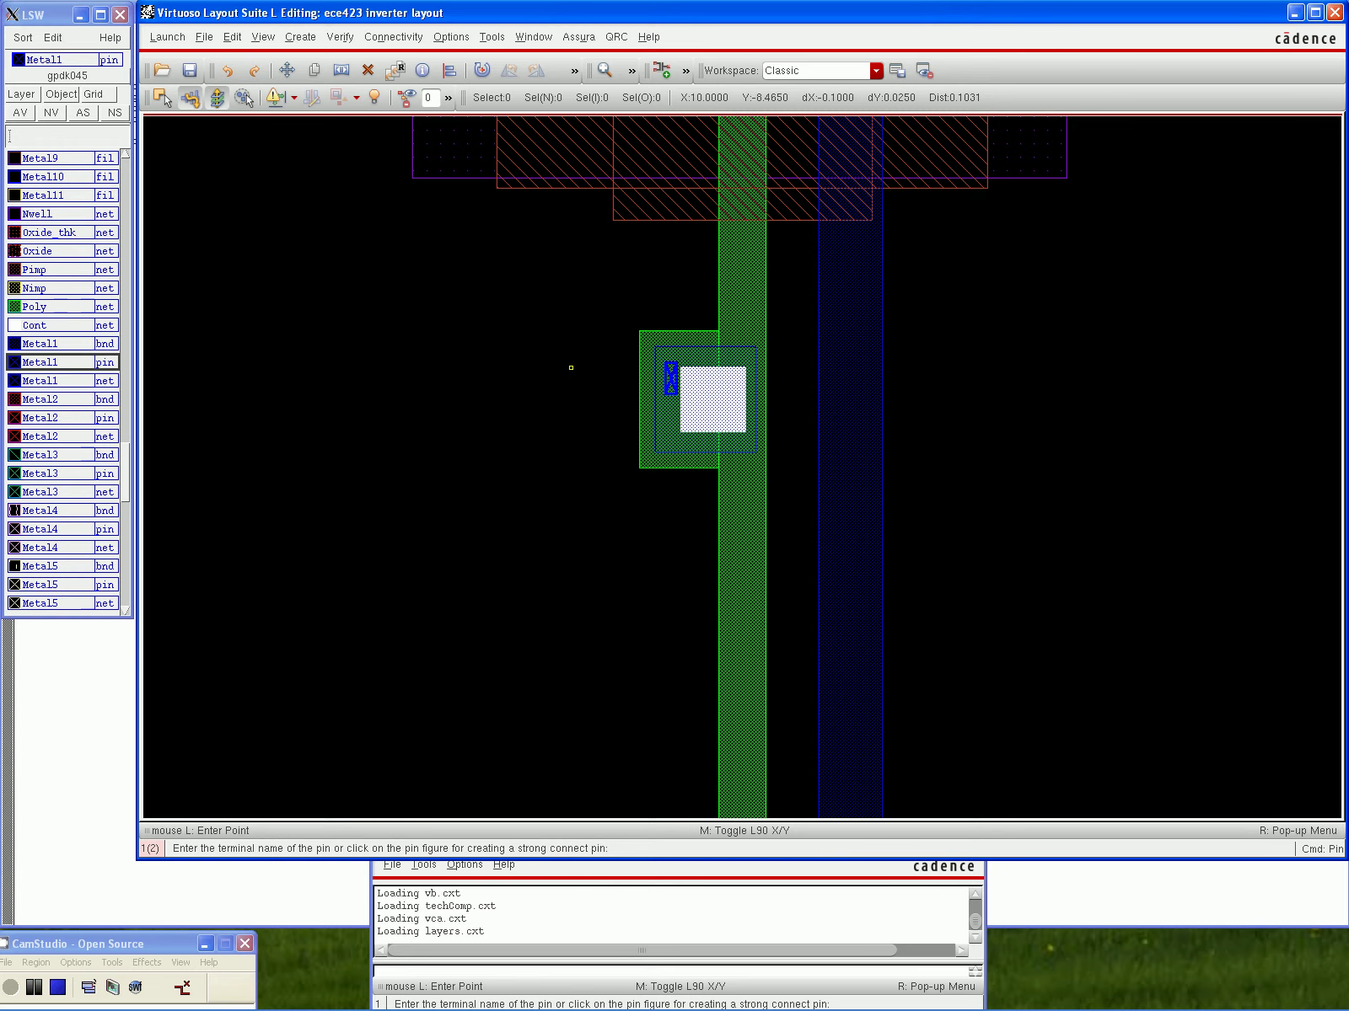
pyautogui.press('Escape')
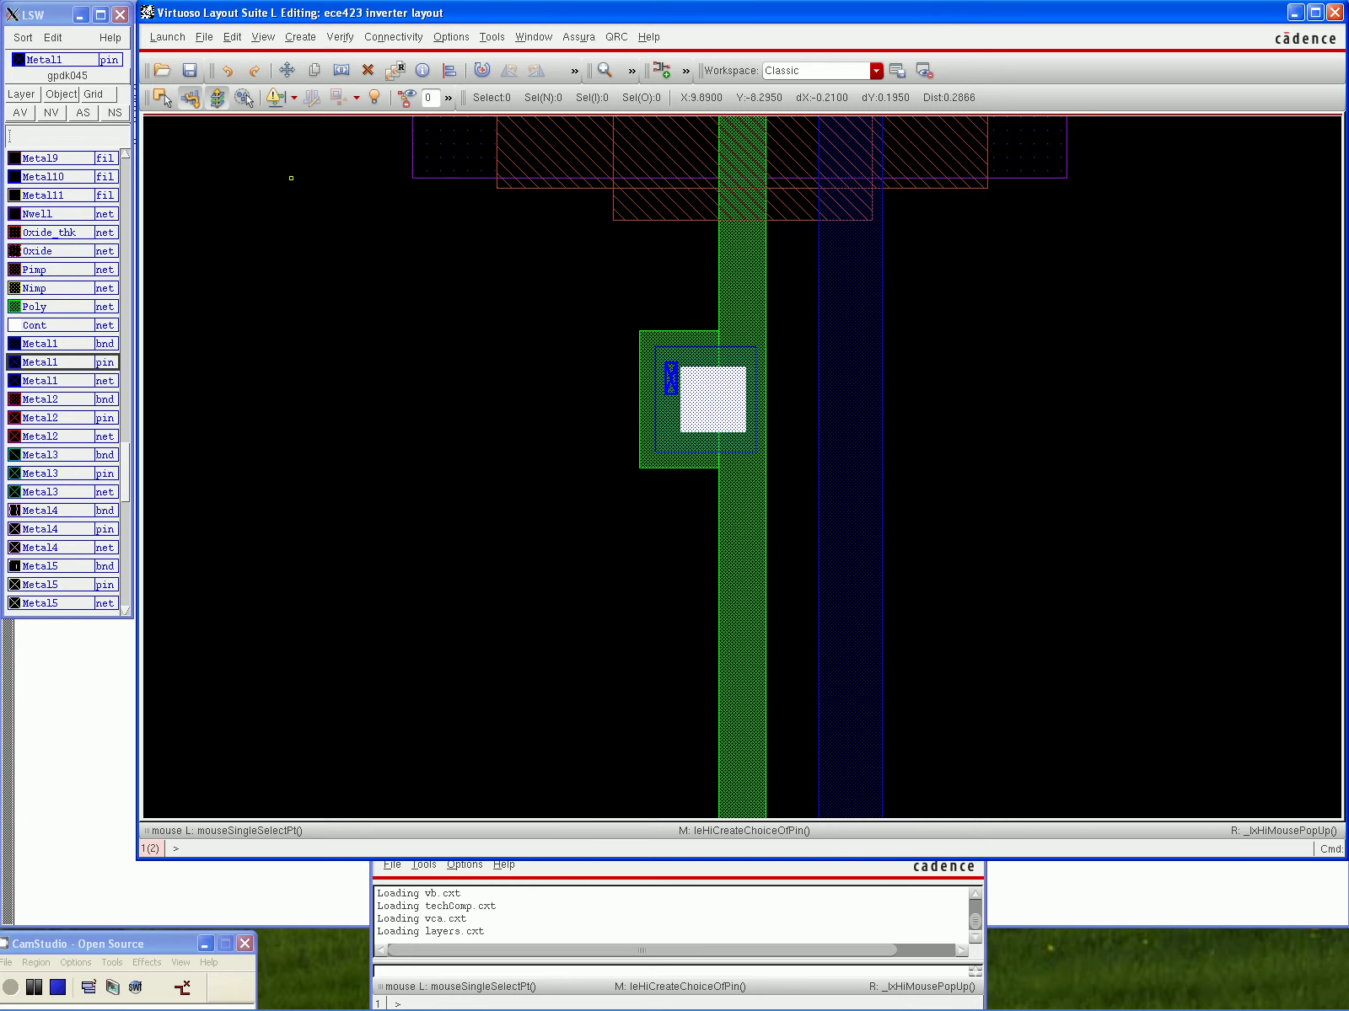
# Create a rectangular output pin named out, about 0.015 by 0.04, on the Metal1 strip connecting the drains, beside the gate contact
pyautogui.press('s')
pyautogui.click(300, 37)
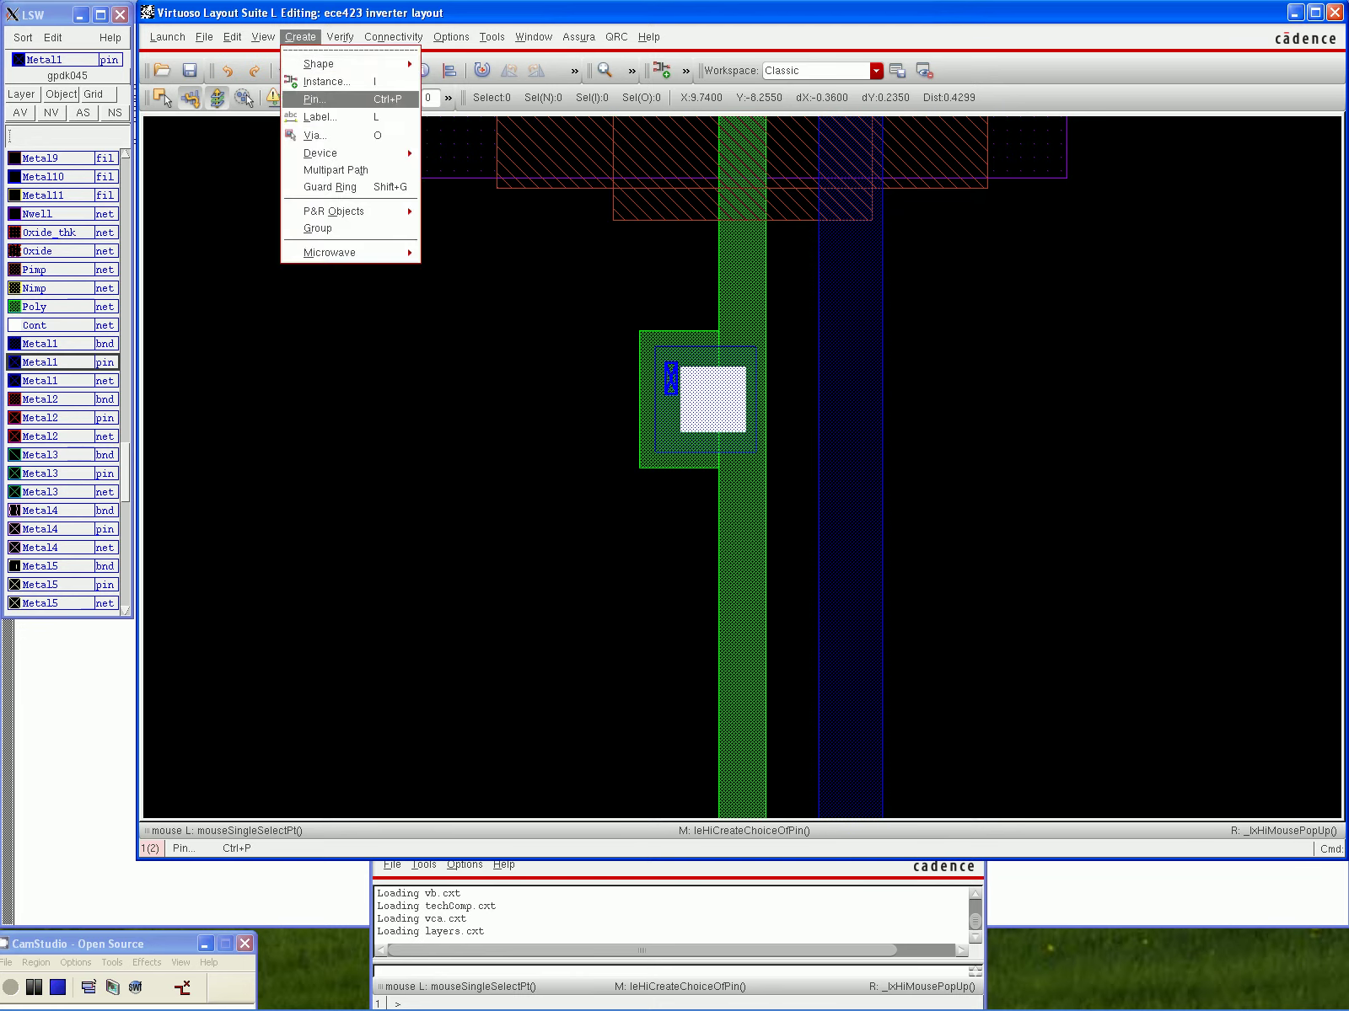
pyautogui.click(315, 100)
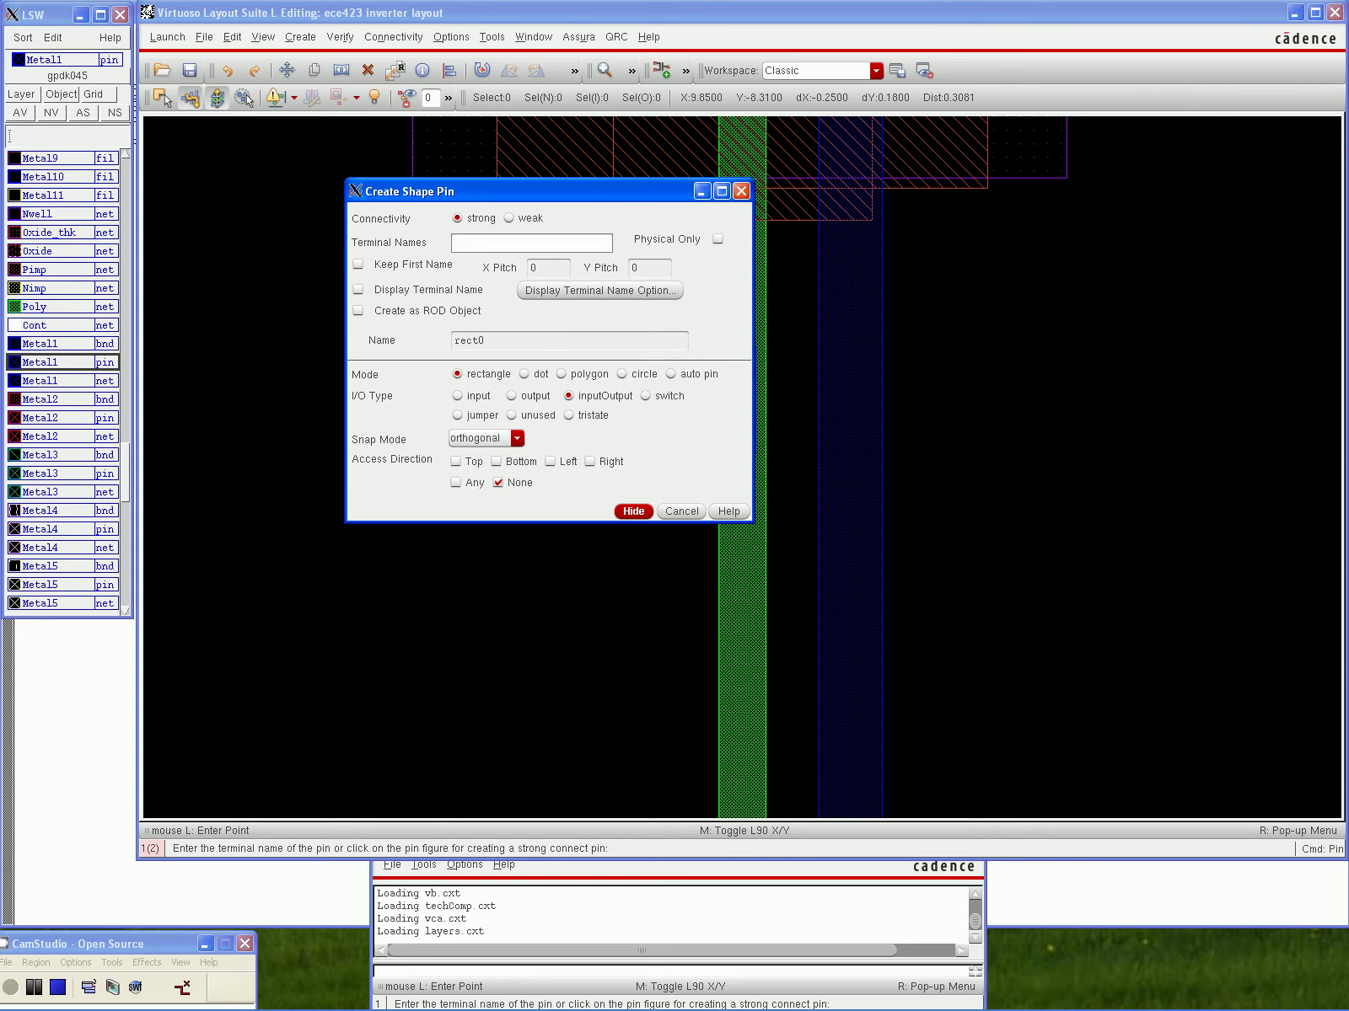
pyautogui.write('out')
pyautogui.click(511, 396)
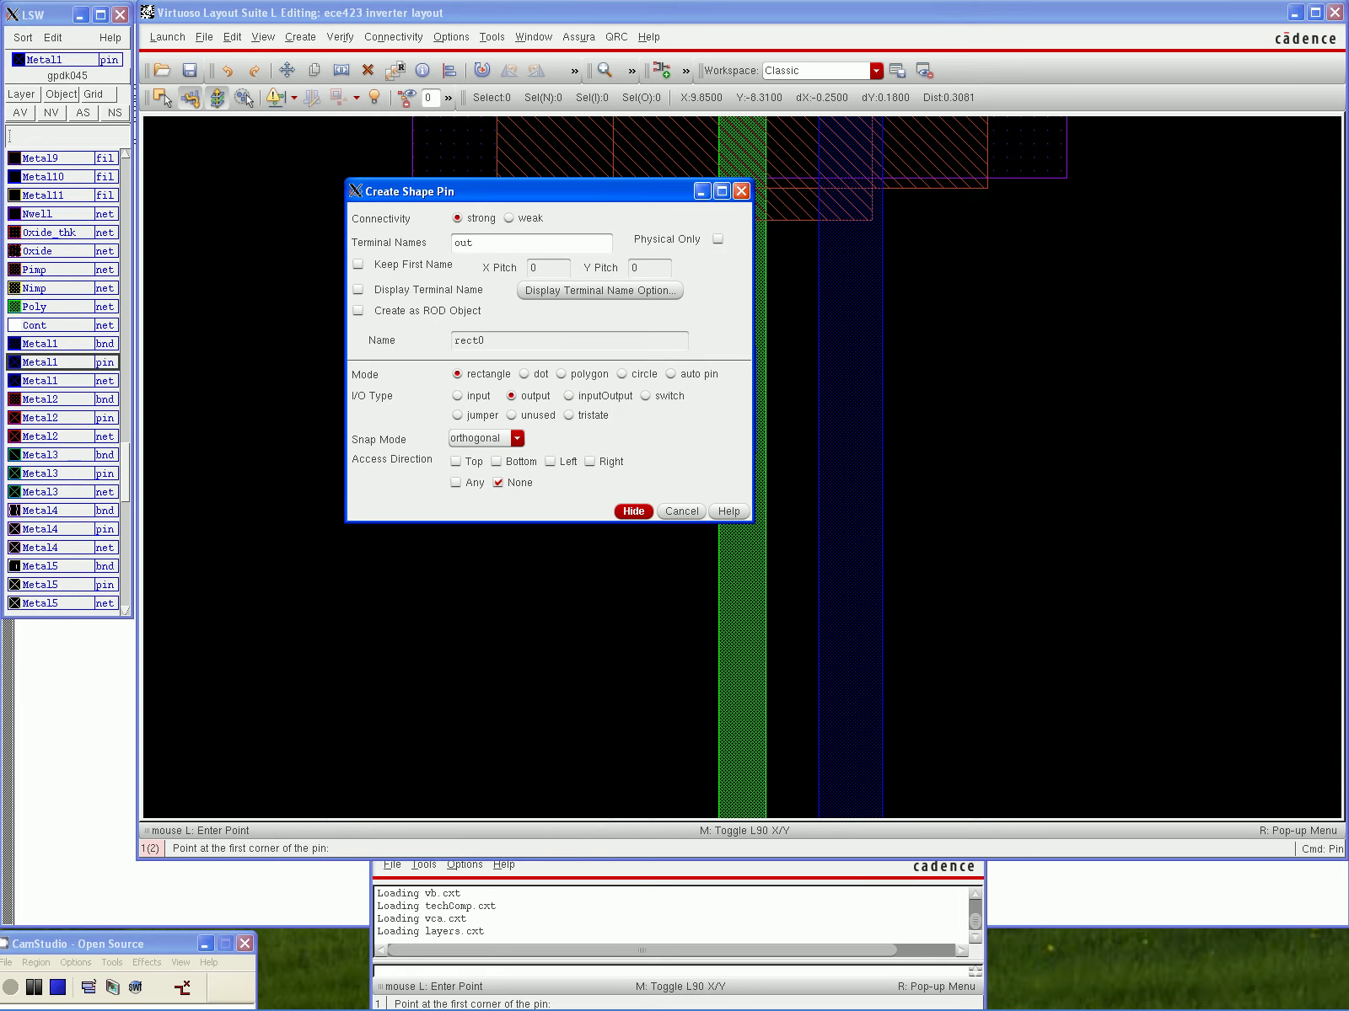
pyautogui.click(634, 511)
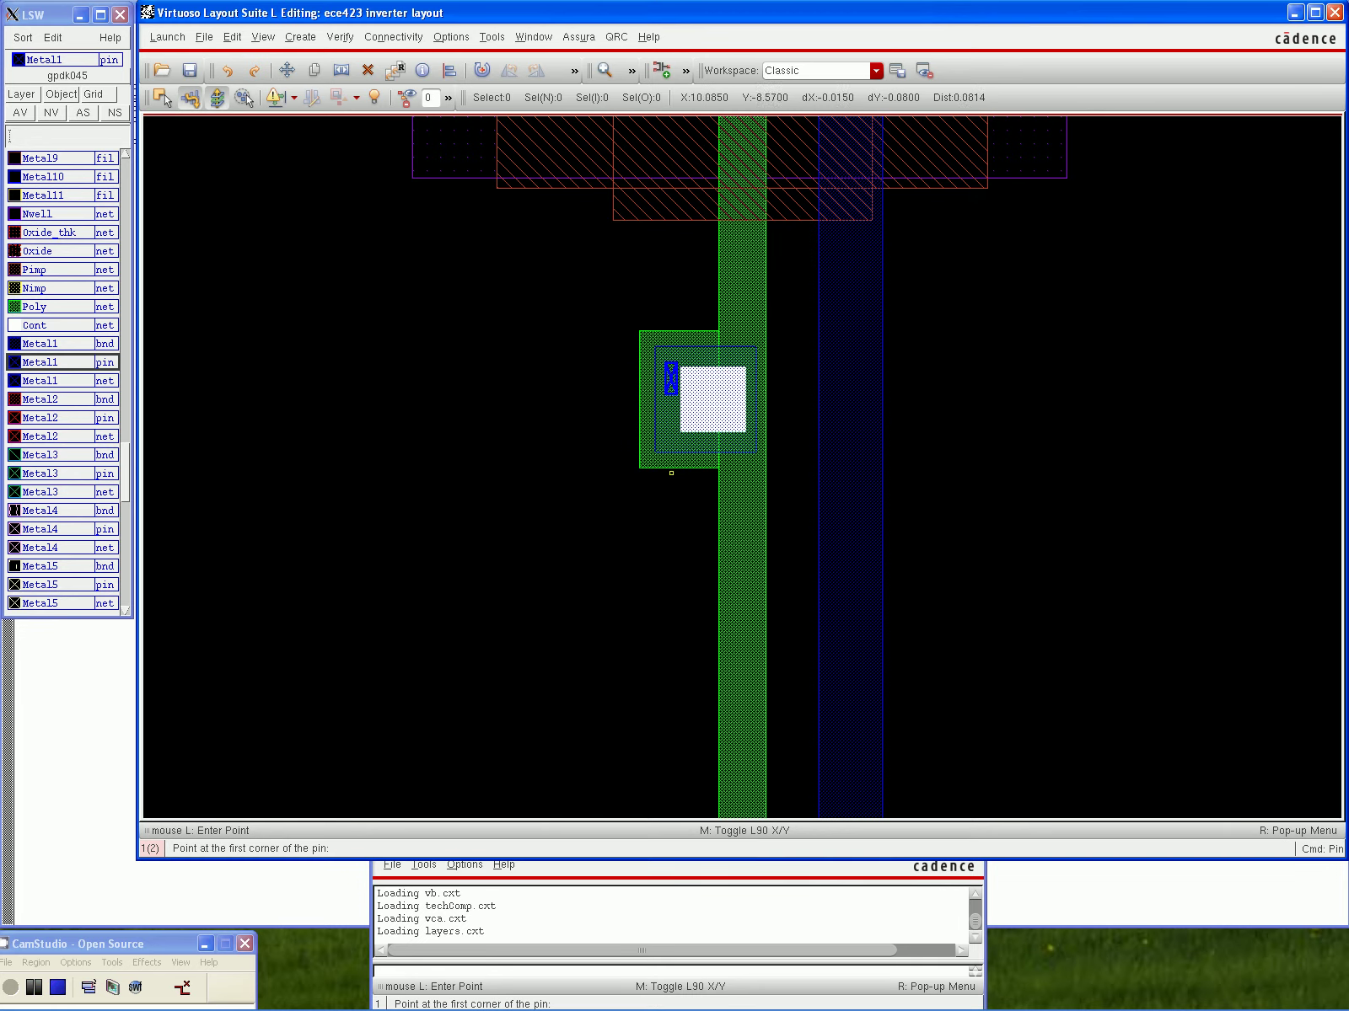
pyautogui.click(856, 341)
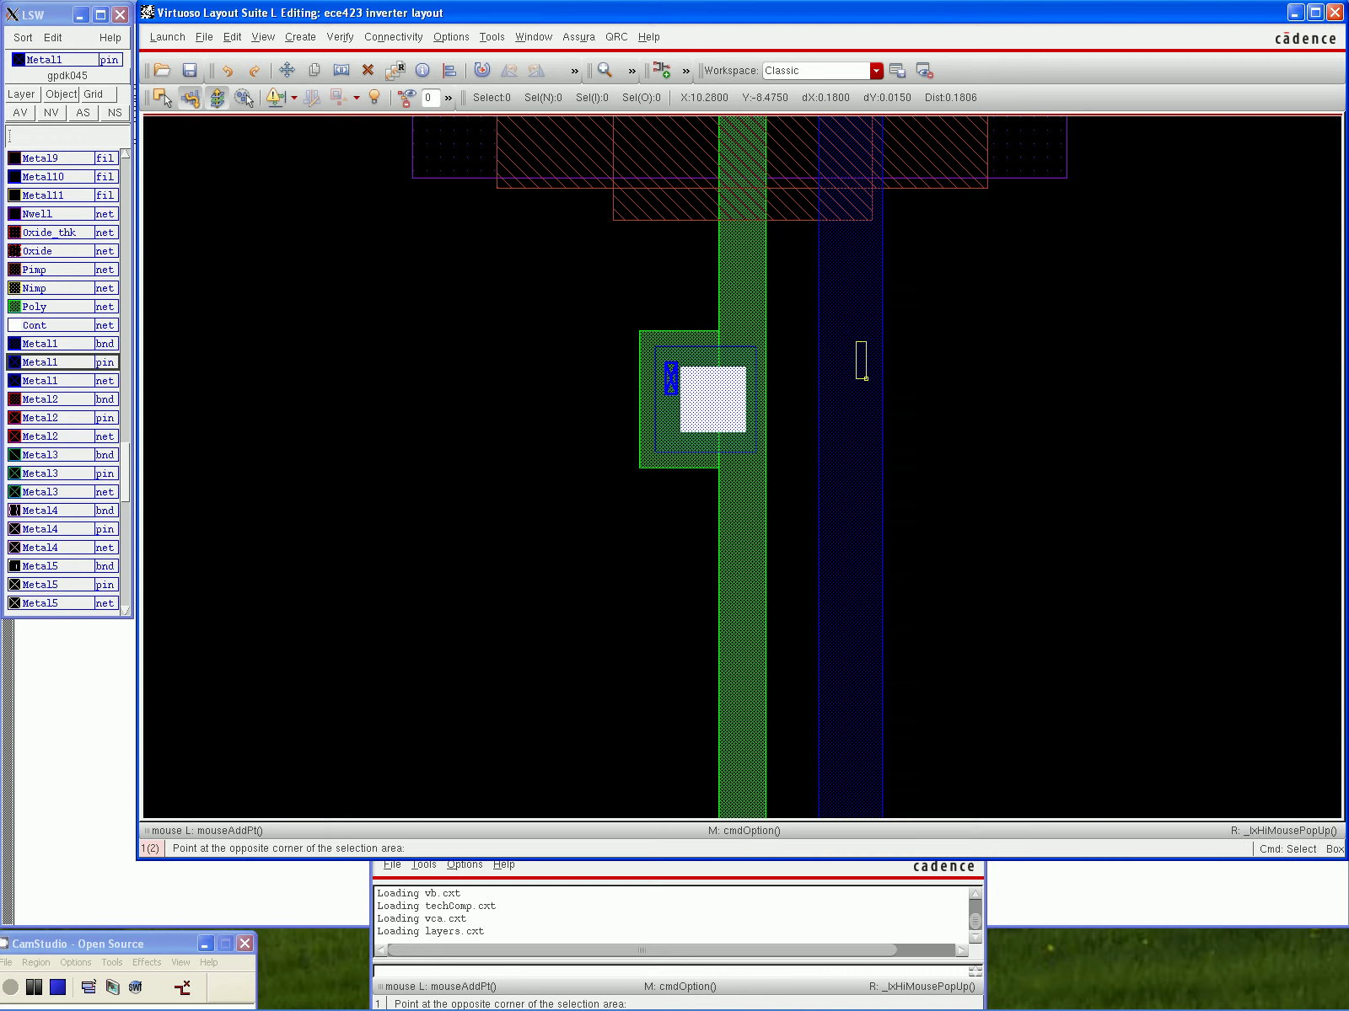
pyautogui.click(866, 378)
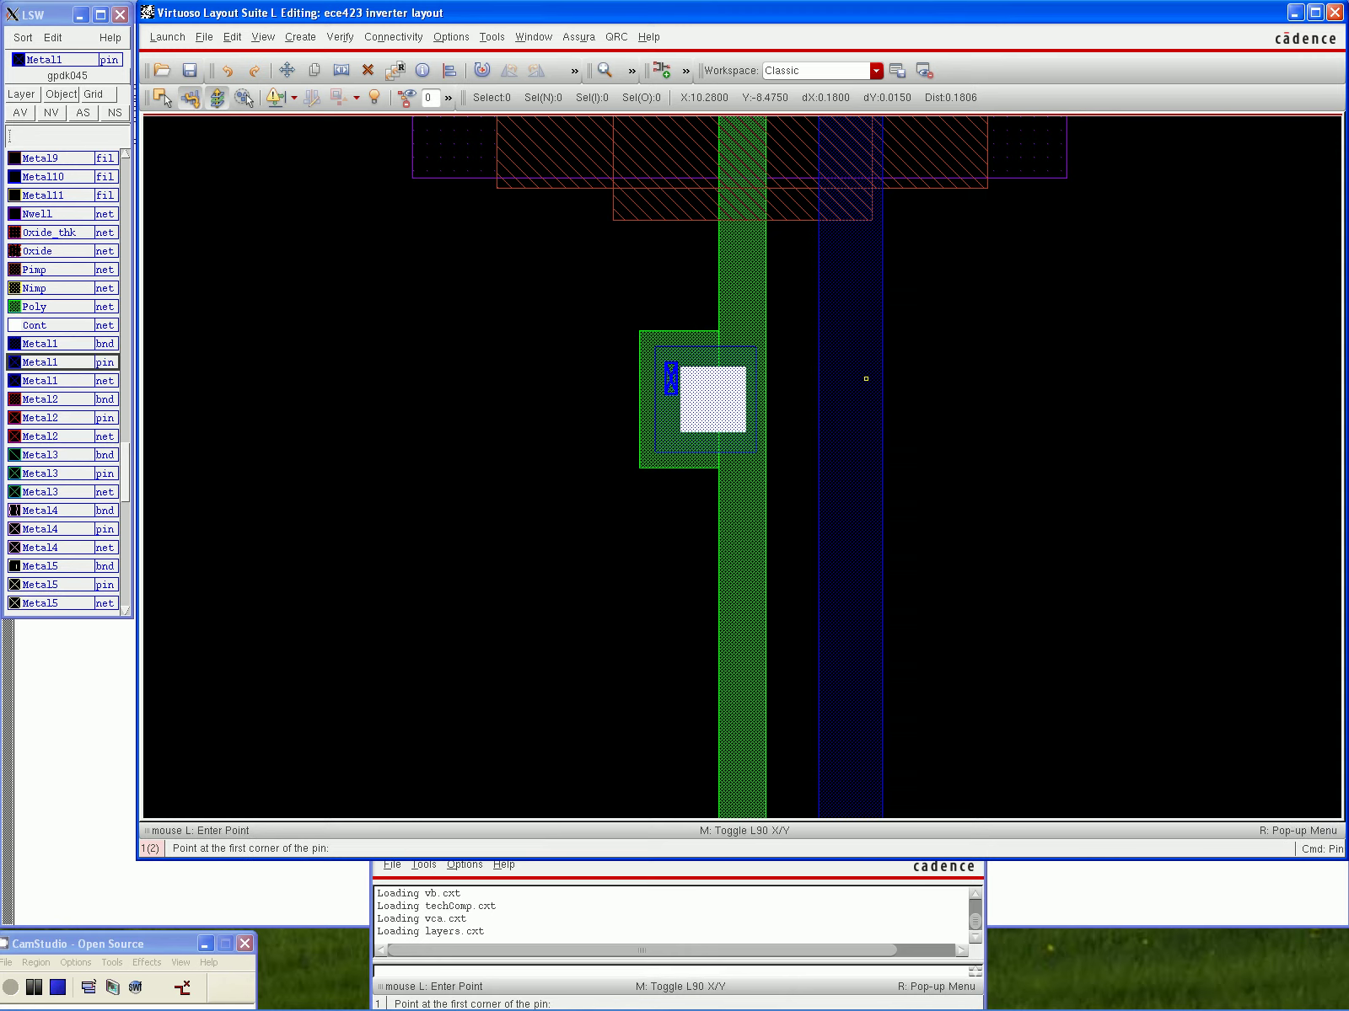
pyautogui.click(857, 348)
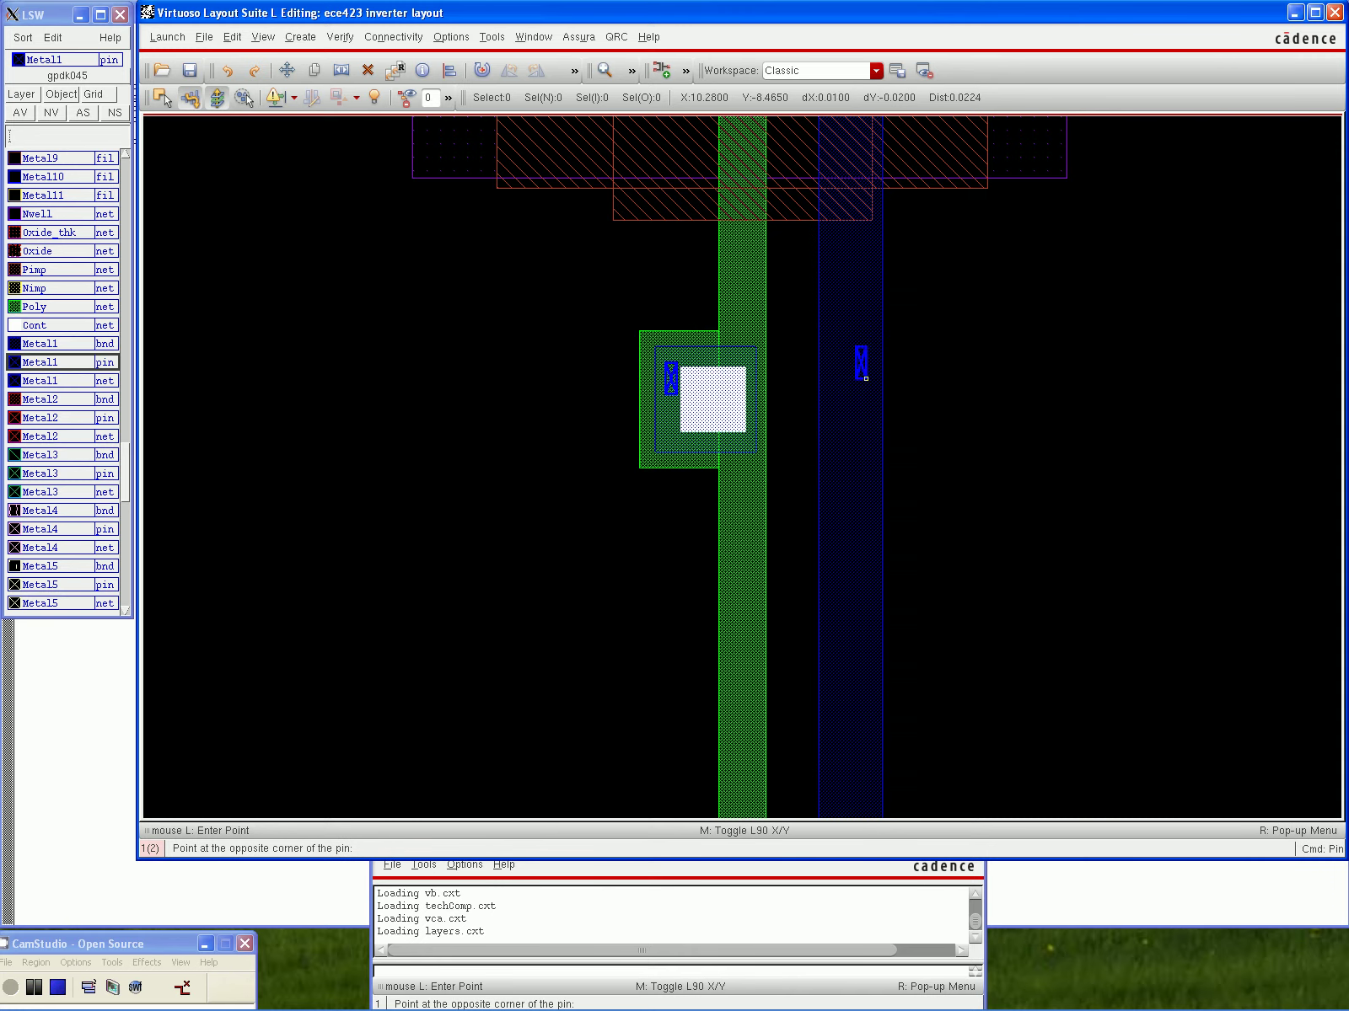
pyautogui.click(872, 389)
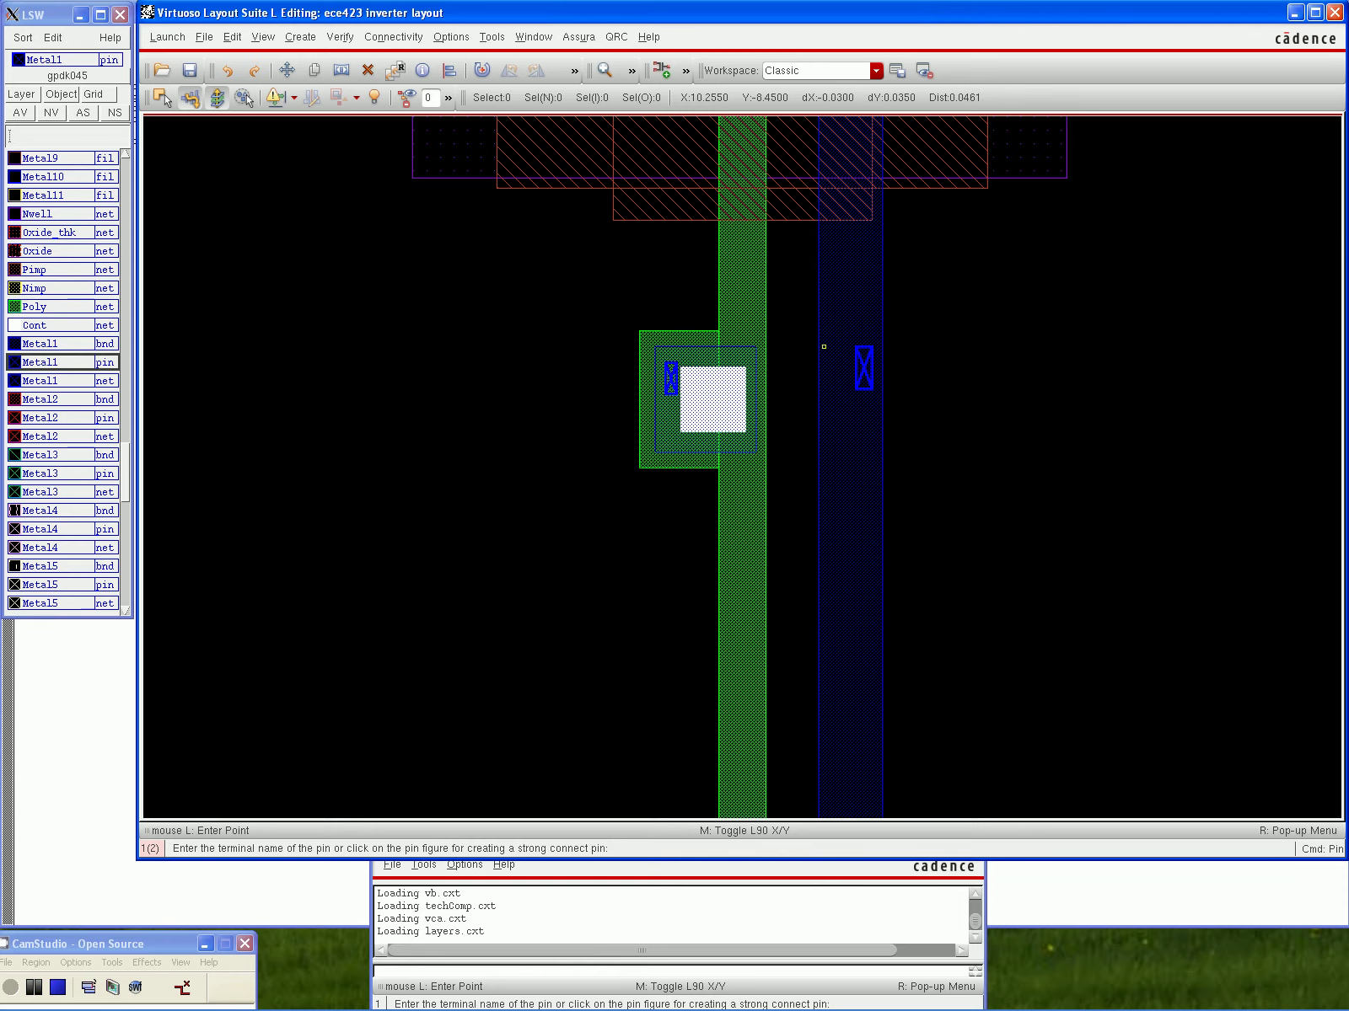
pyautogui.press('Escape')
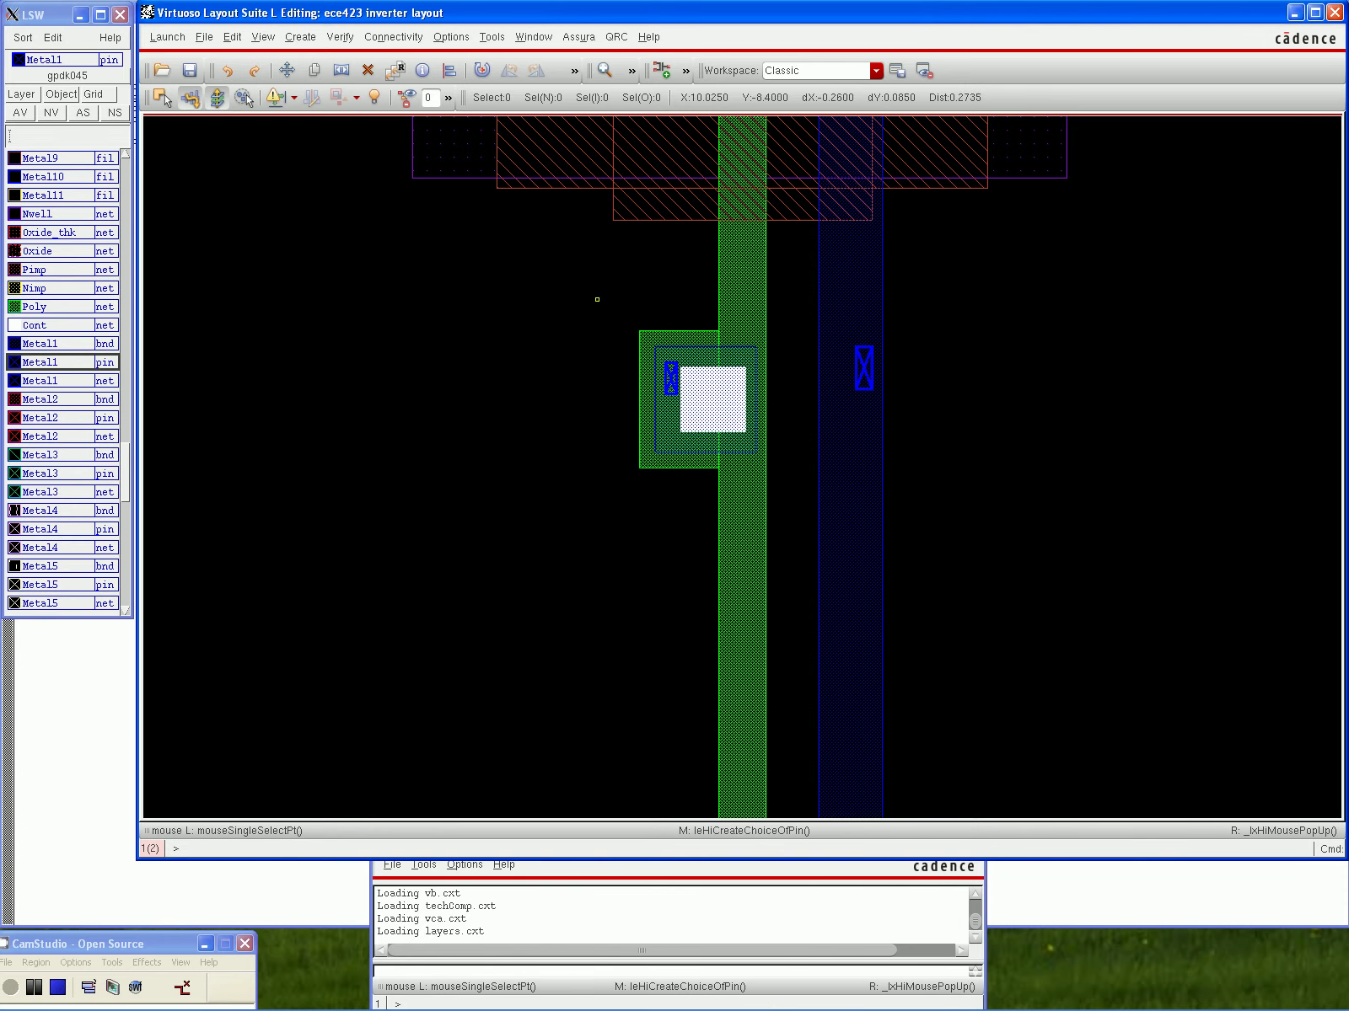
pyautogui.scroll(2, 348, 438)
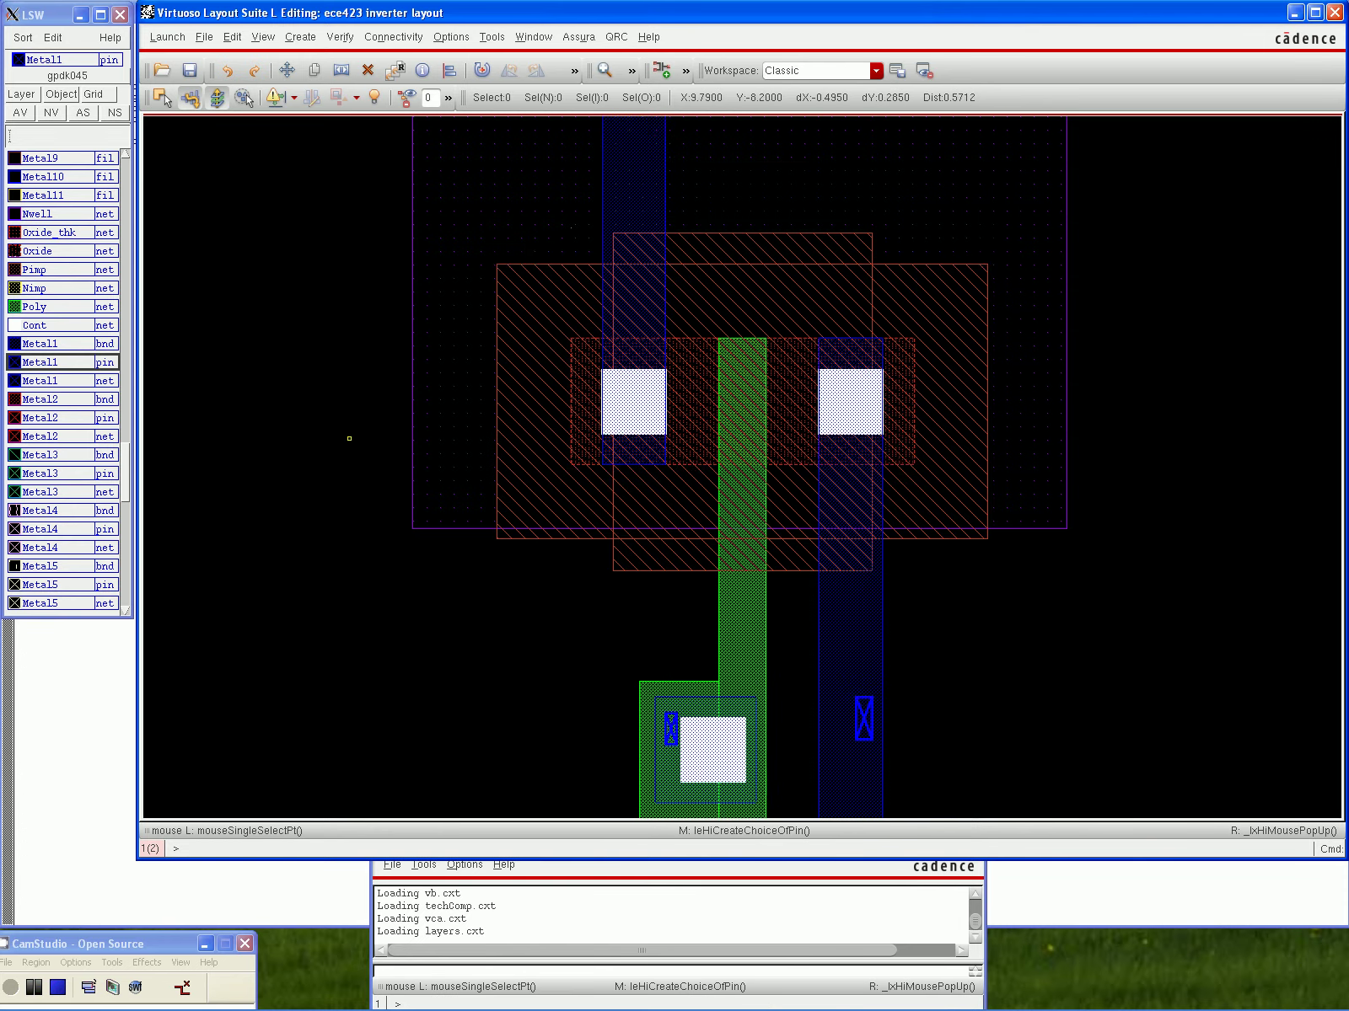
pyautogui.scroll(6, 349, 438)
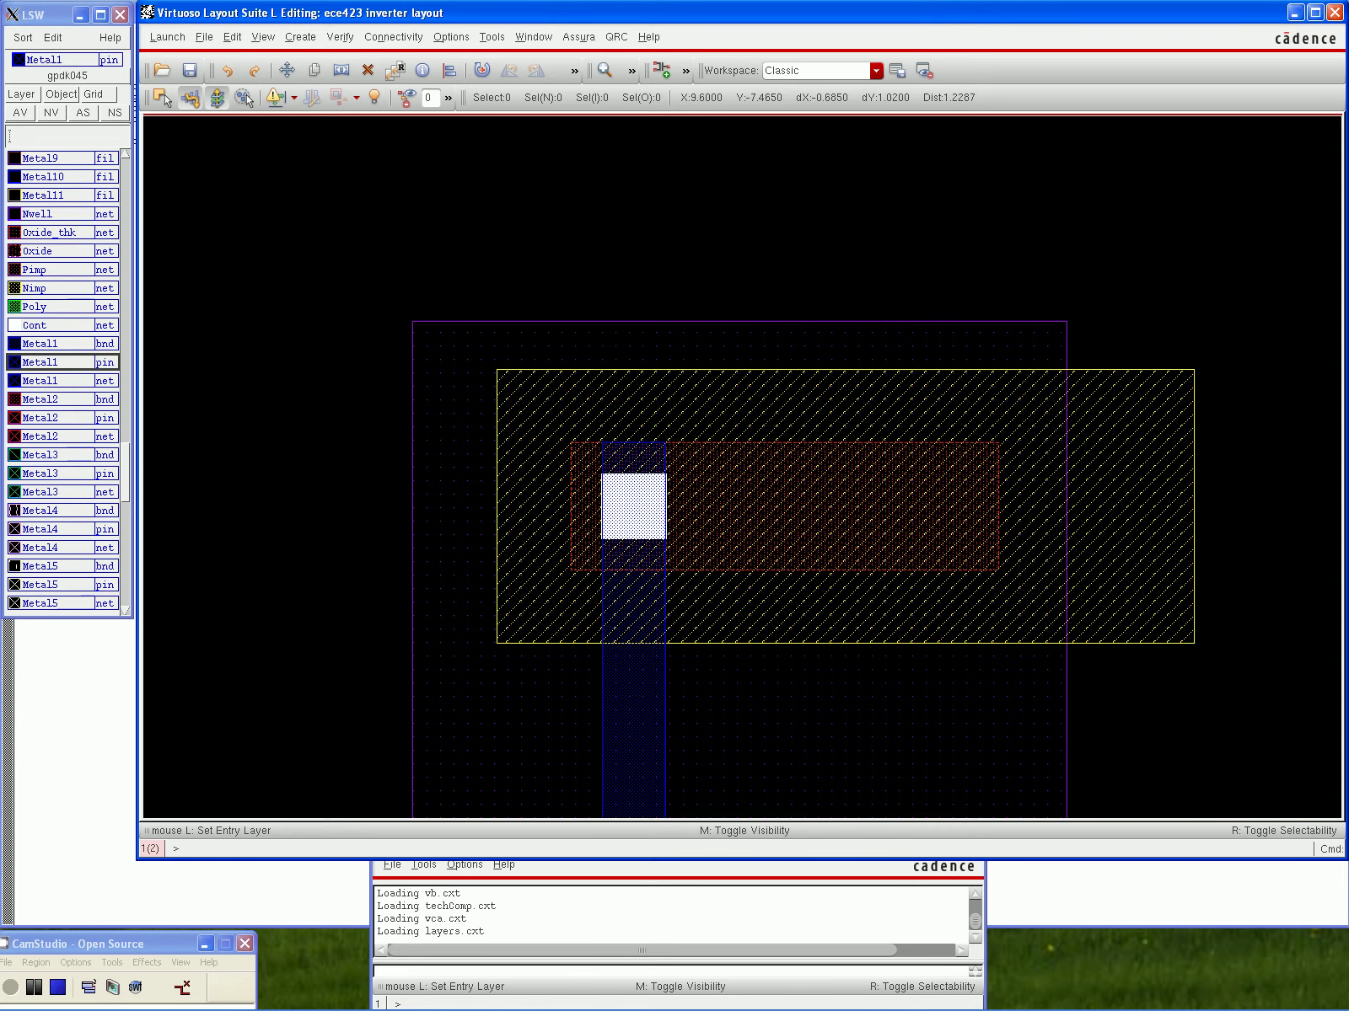
pyautogui.click(40, 417)
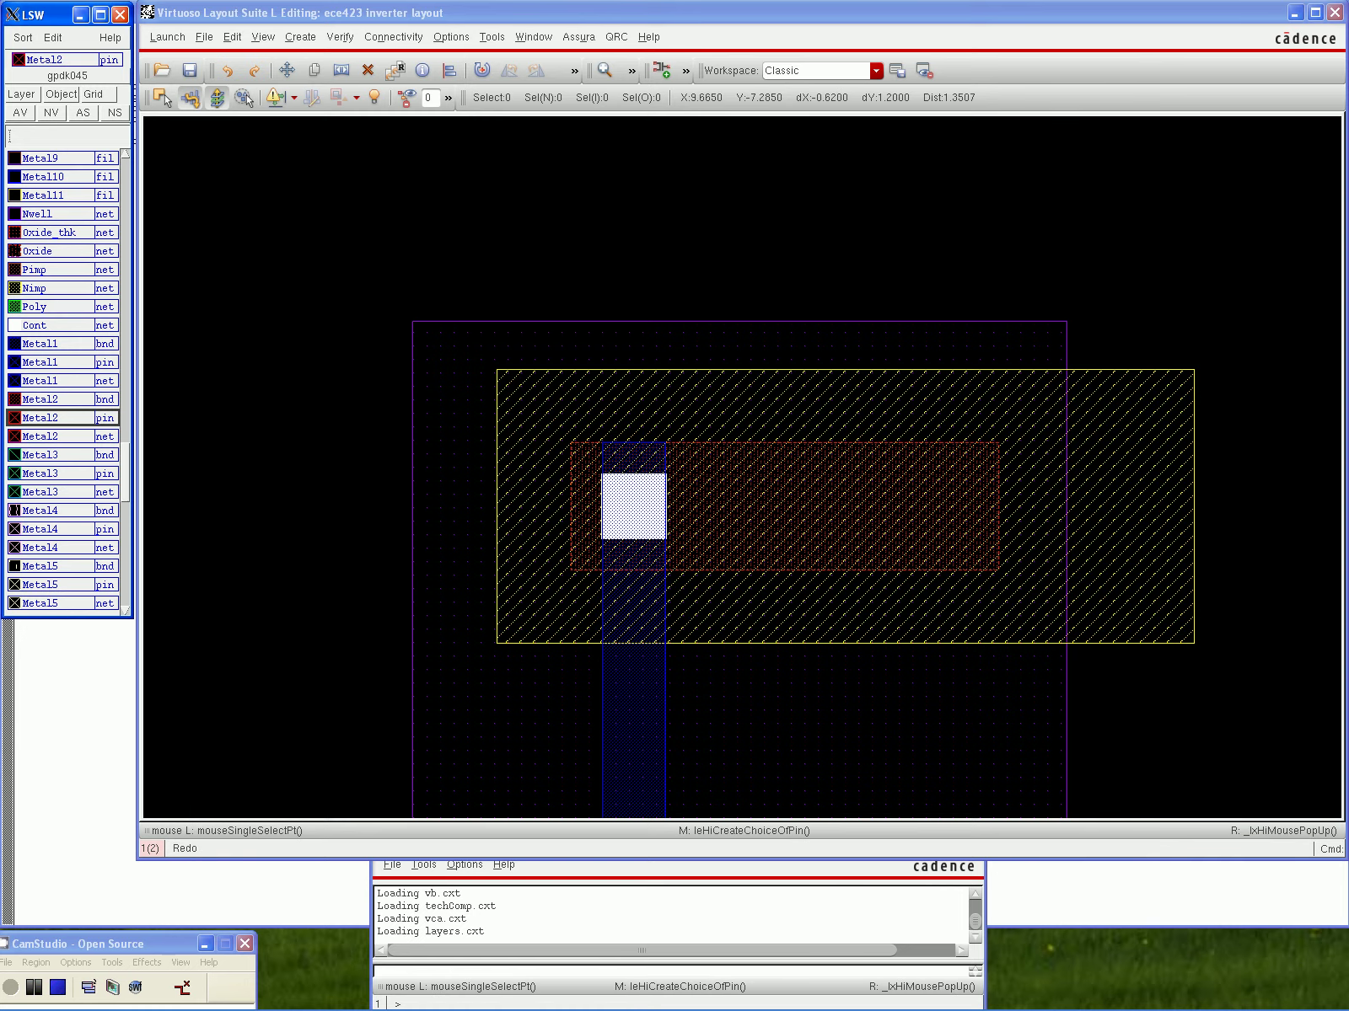
pyautogui.click(300, 37)
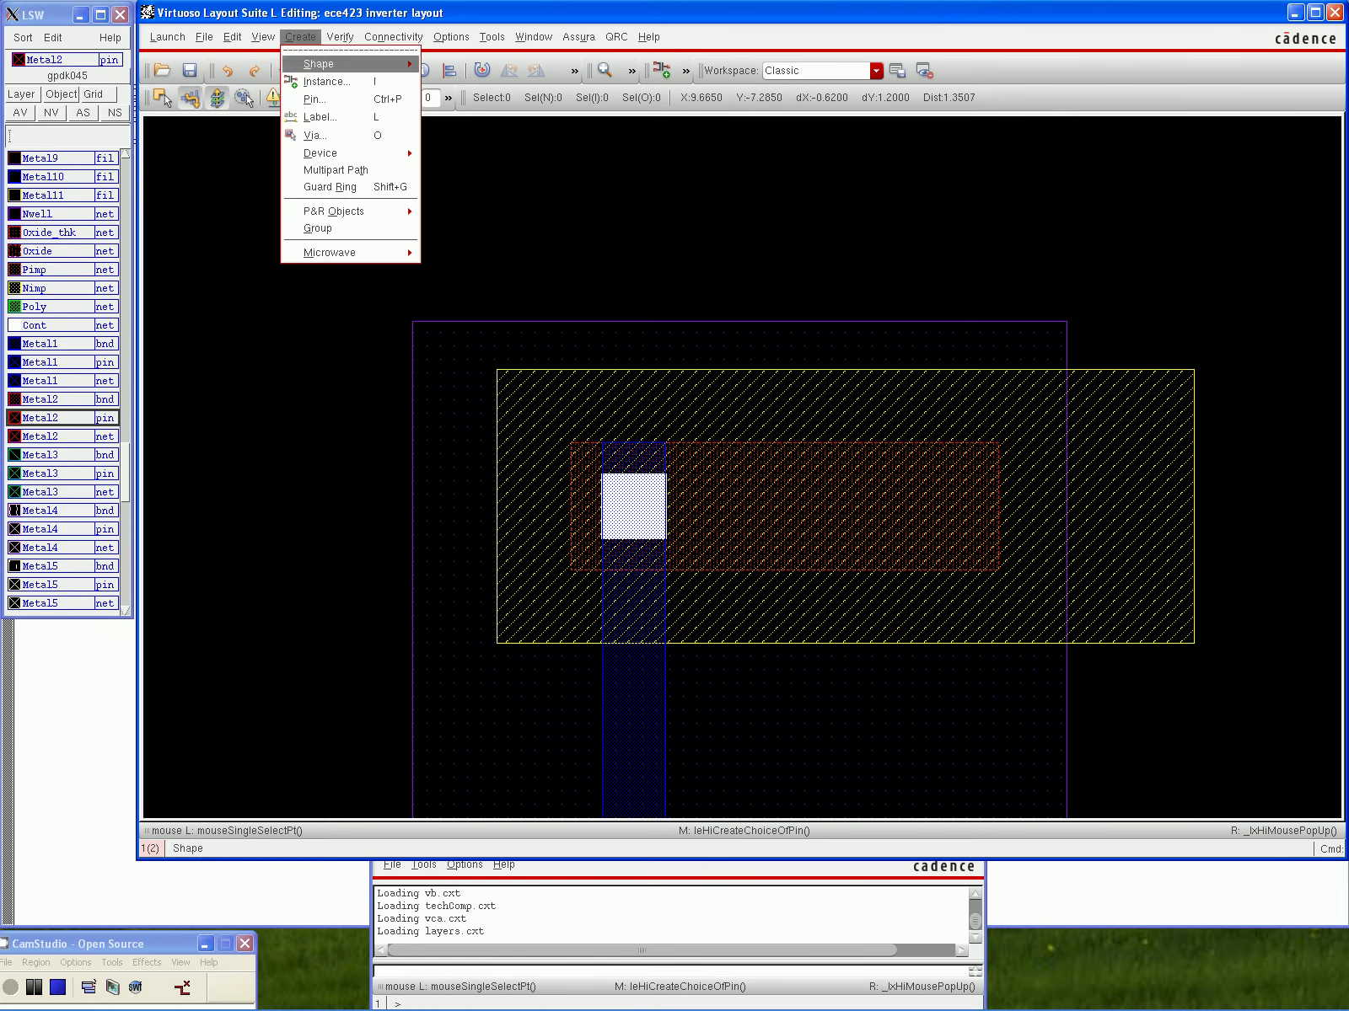
pyautogui.click(314, 99)
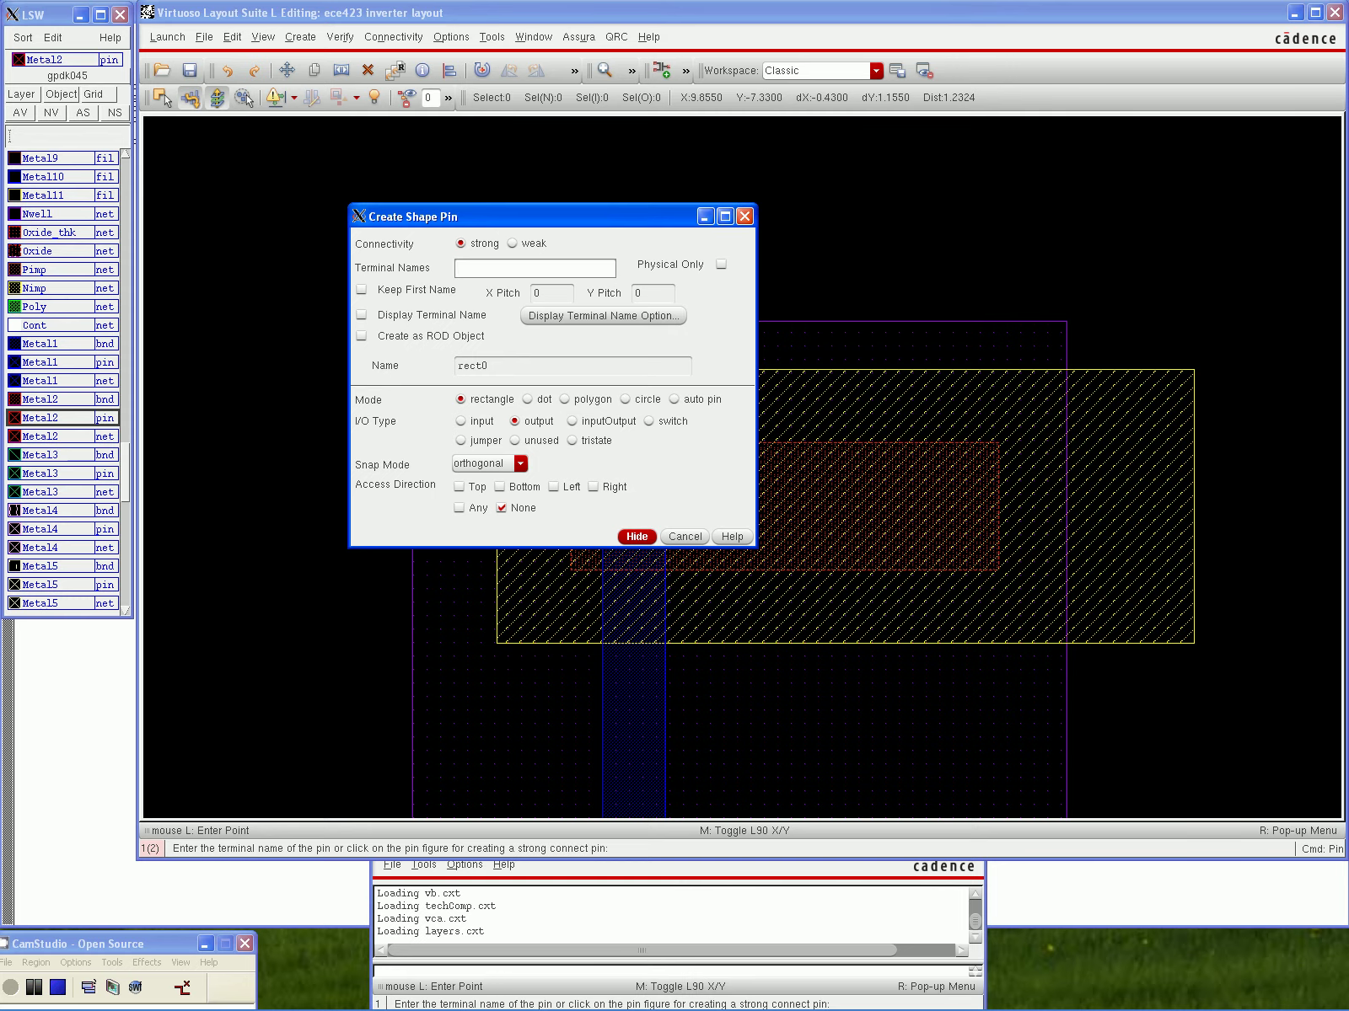
pyautogui.write('vdd')
pyautogui.click(572, 420)
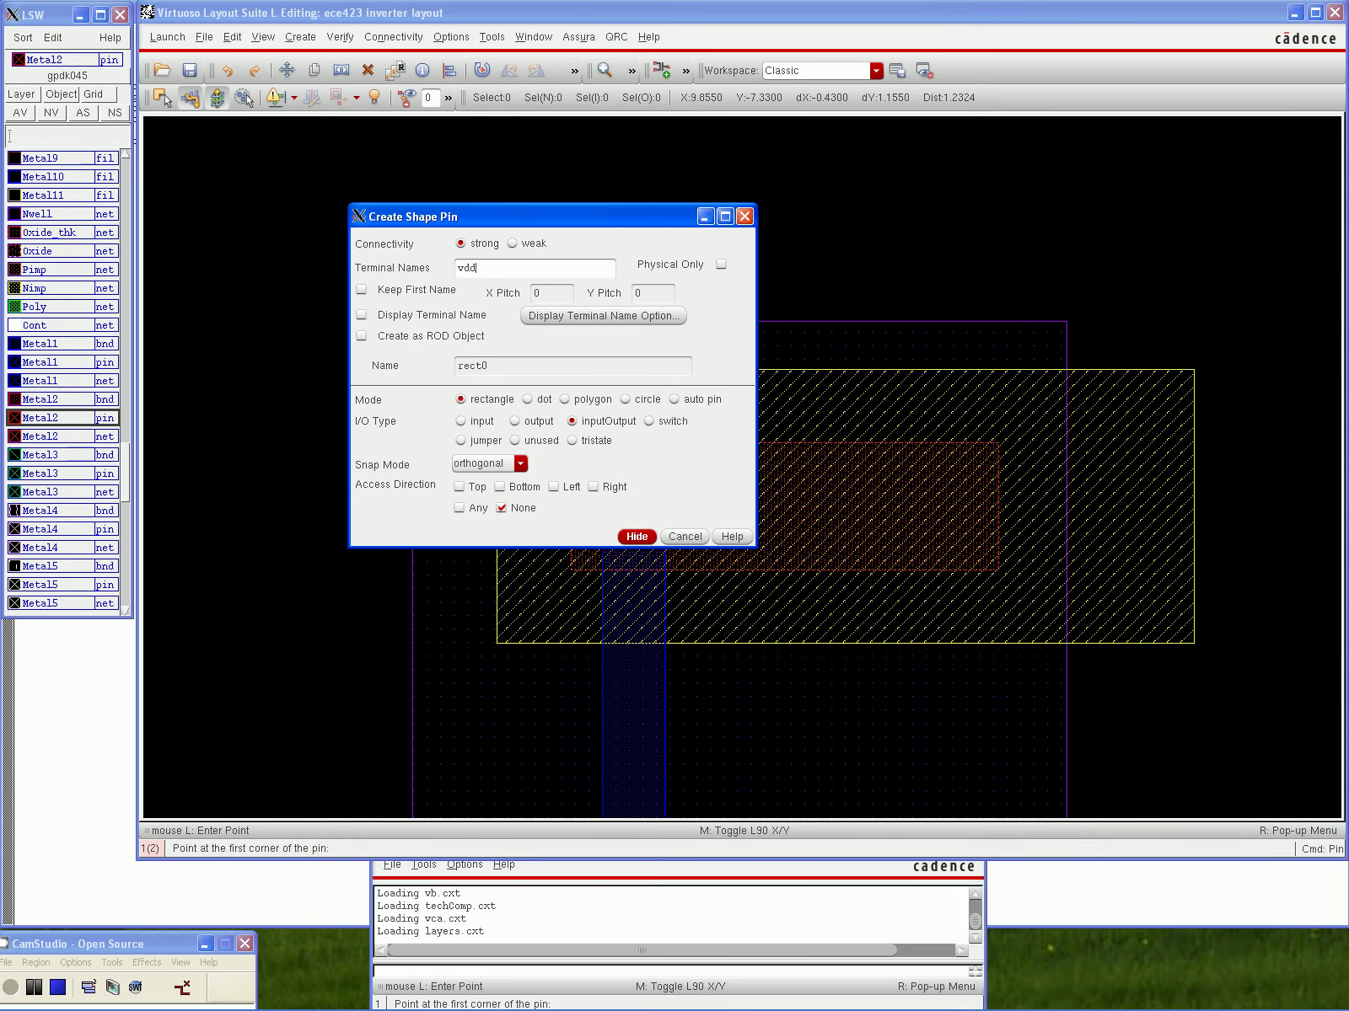
pyautogui.click(637, 536)
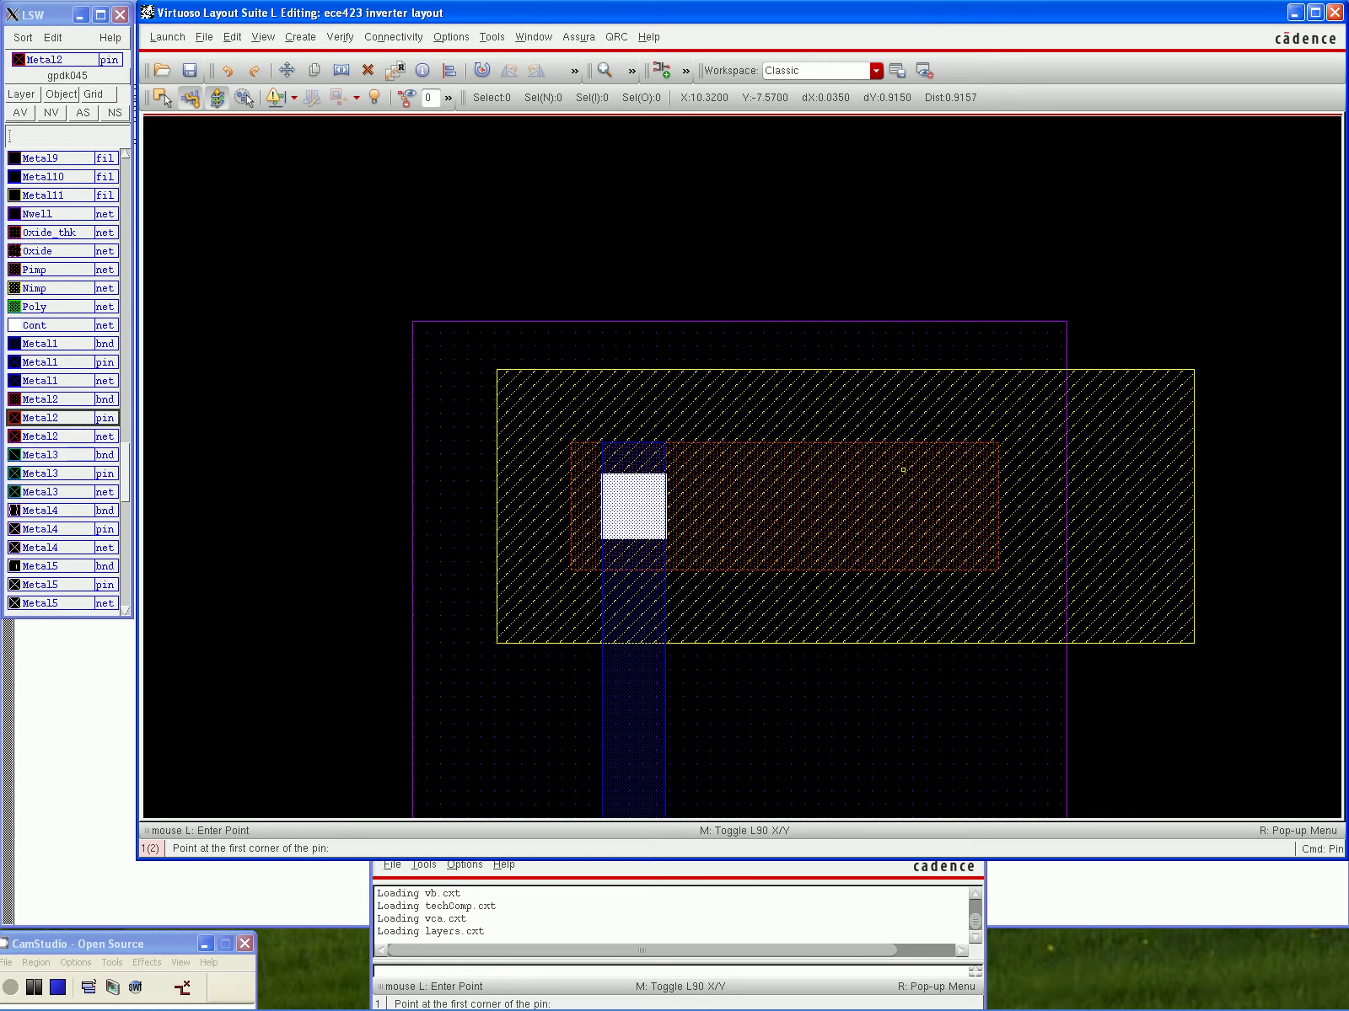
pyautogui.click(907, 475)
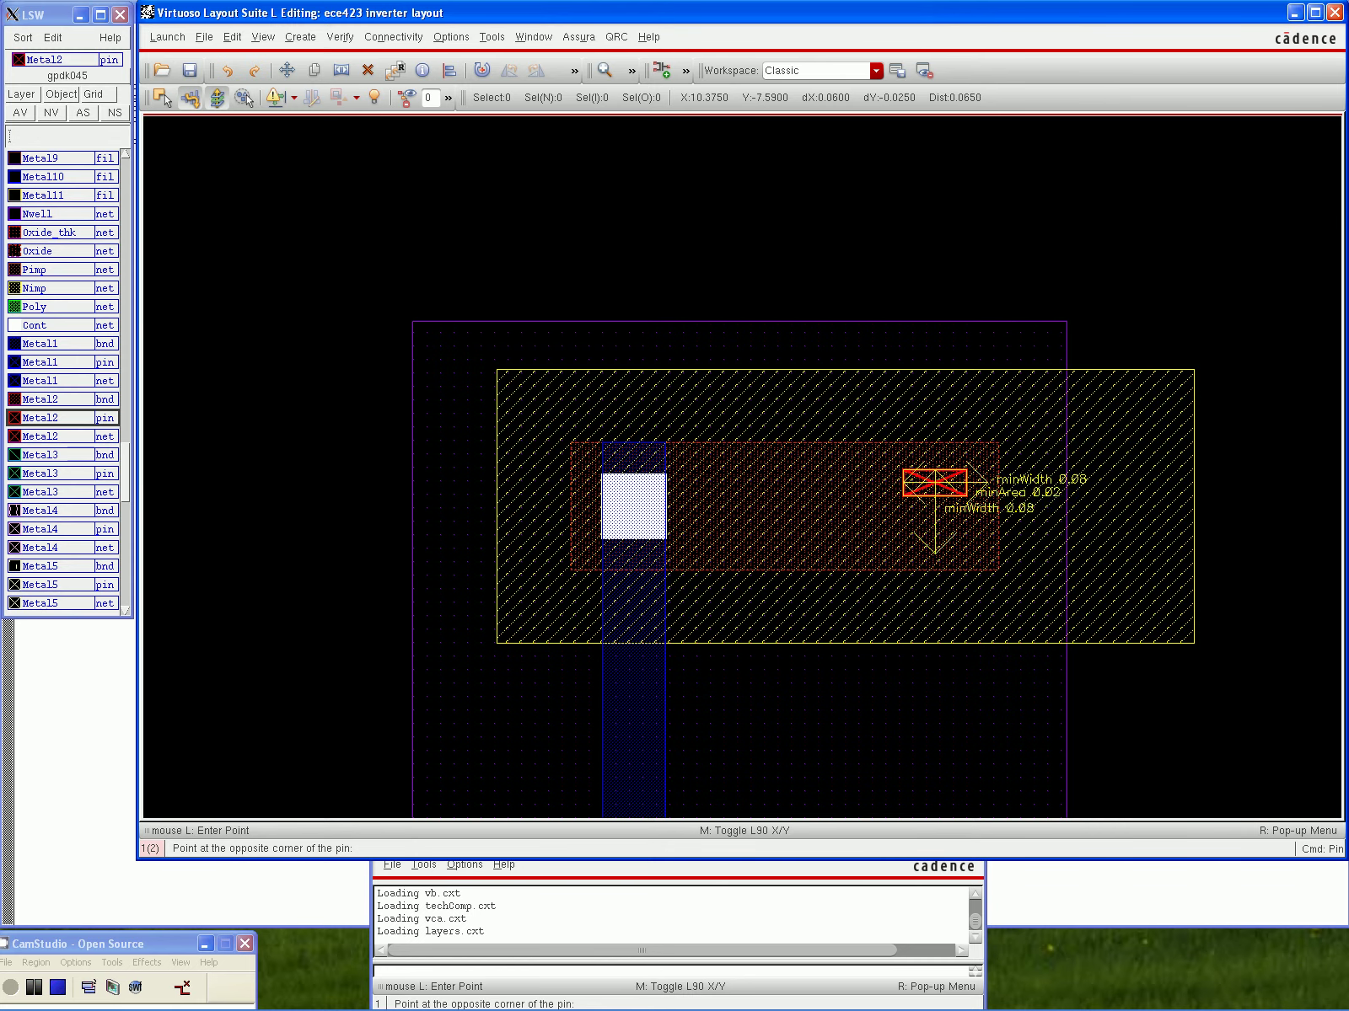
pyautogui.press('Escape')
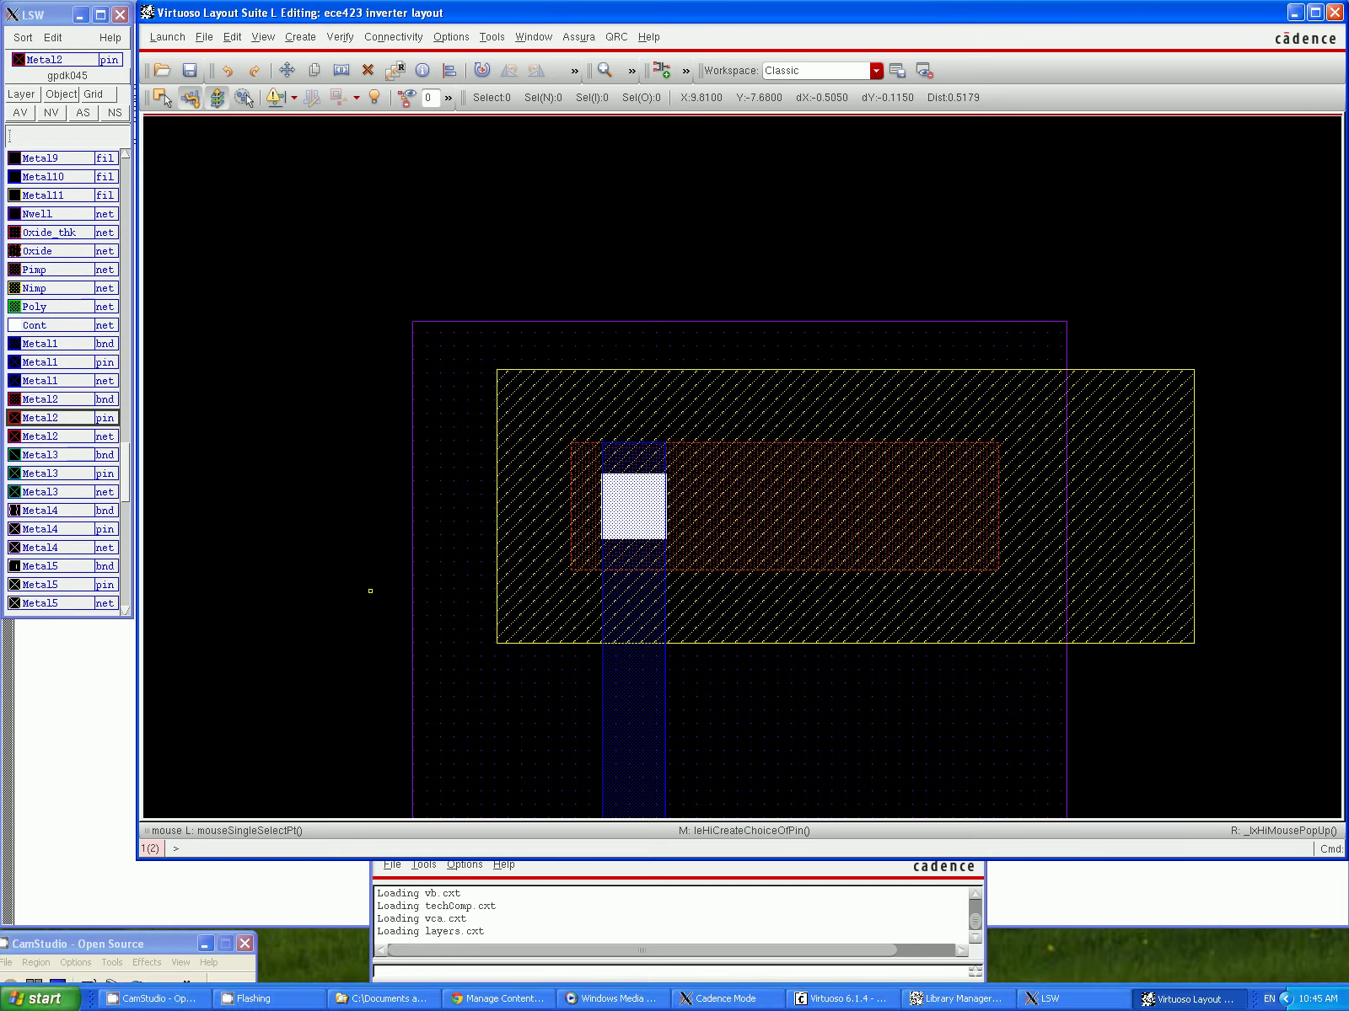
# Draw a Via1 square about 0.07 by 0.07 in the empty area above the Nwell
pyautogui.click(35, 988)
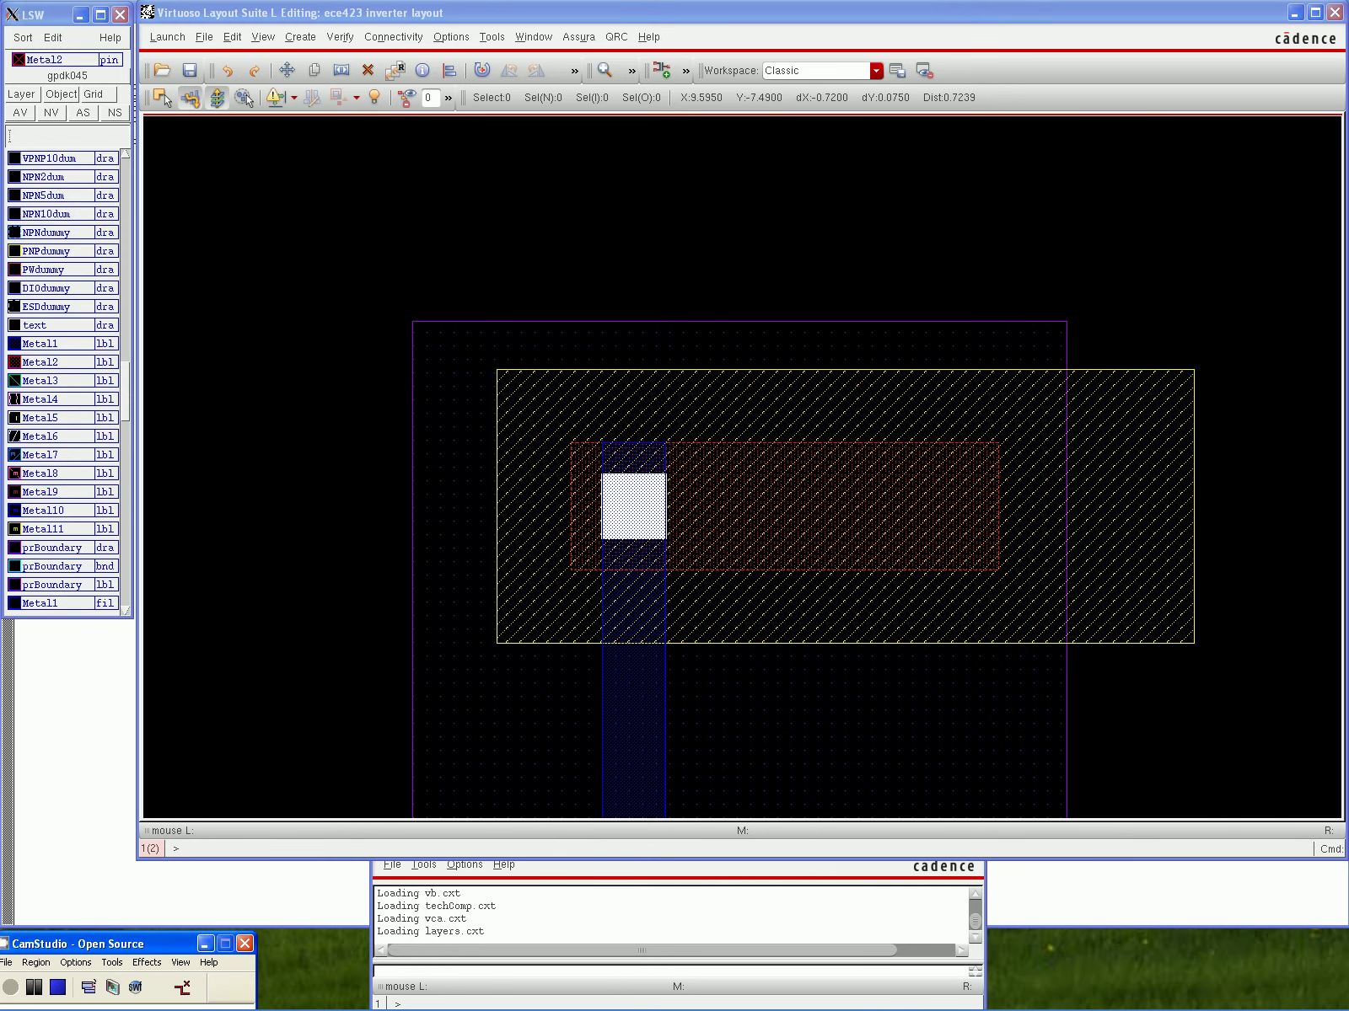
pyautogui.moveTo(126, 392); pyautogui.dragTo(125, 215)
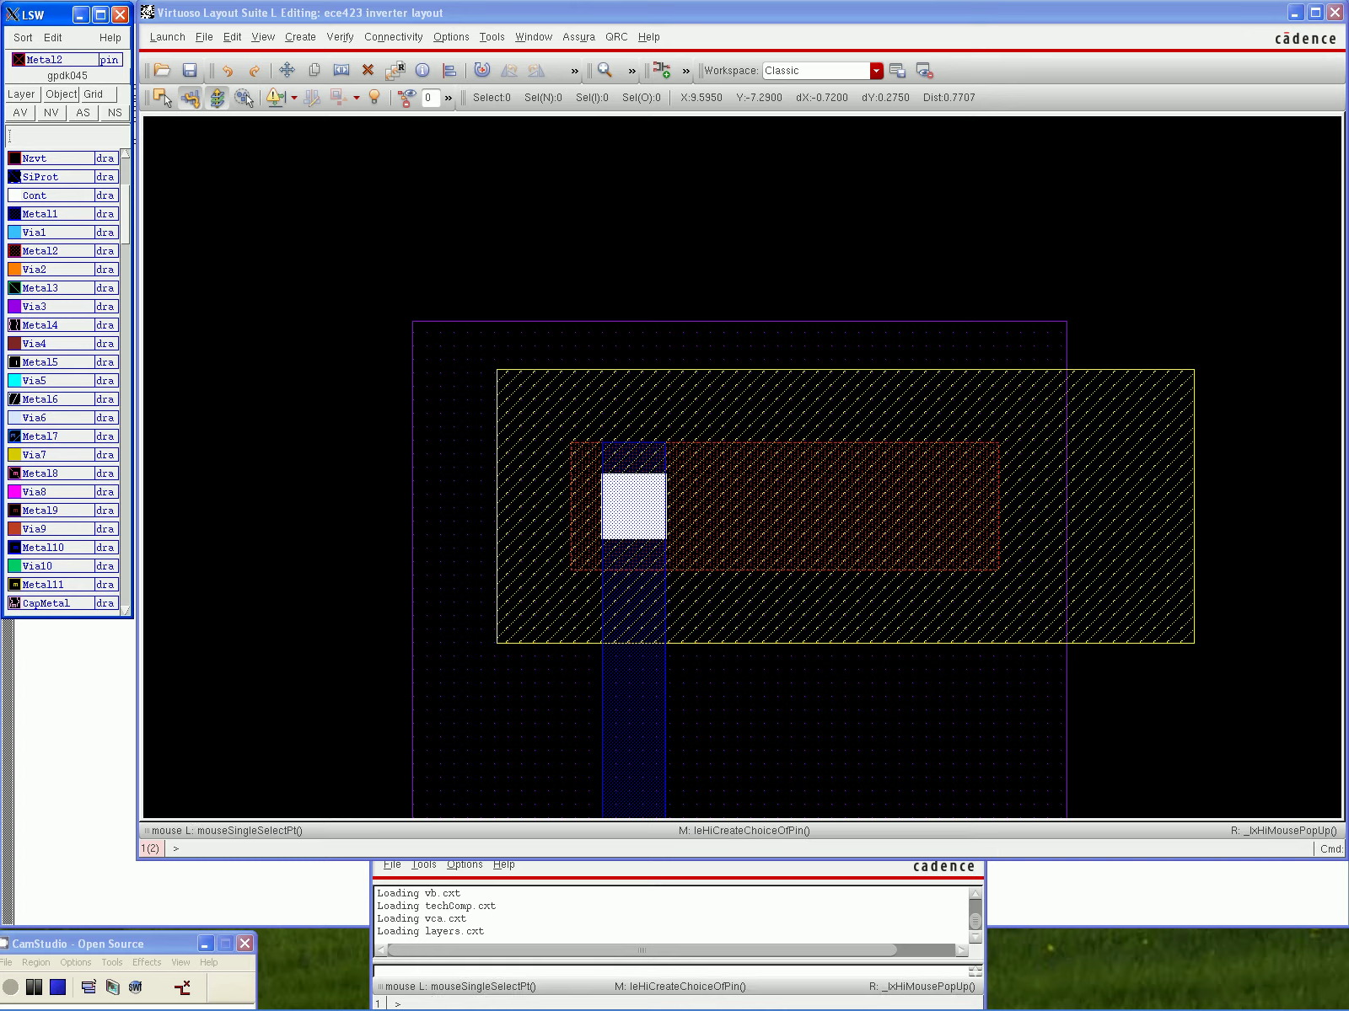
pyautogui.click(57, 233)
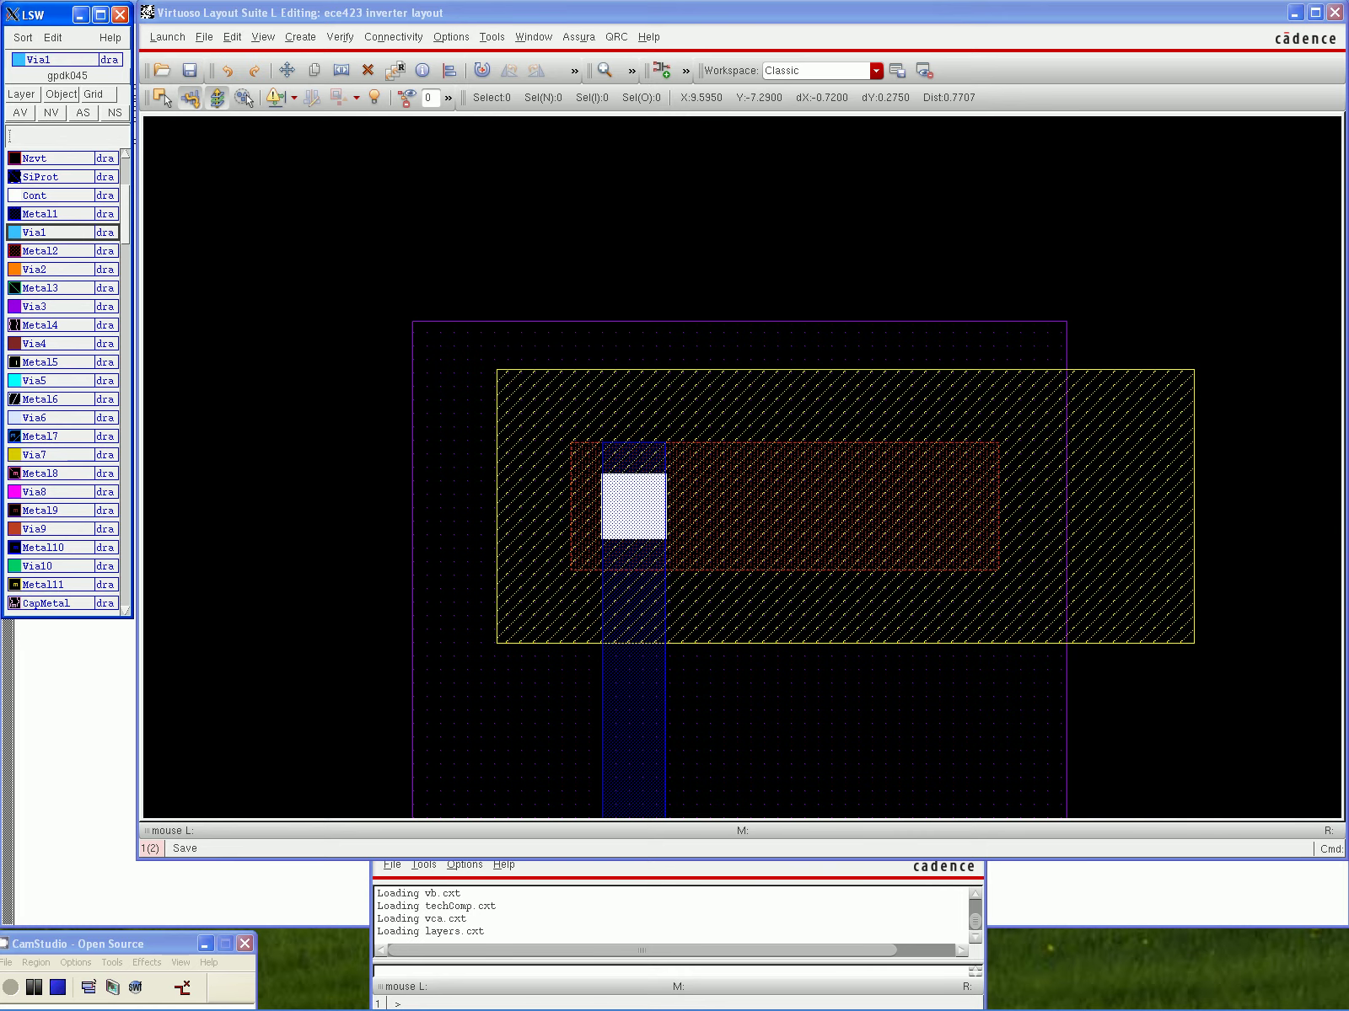
pyautogui.click(300, 36)
pyautogui.moveTo(319, 64)
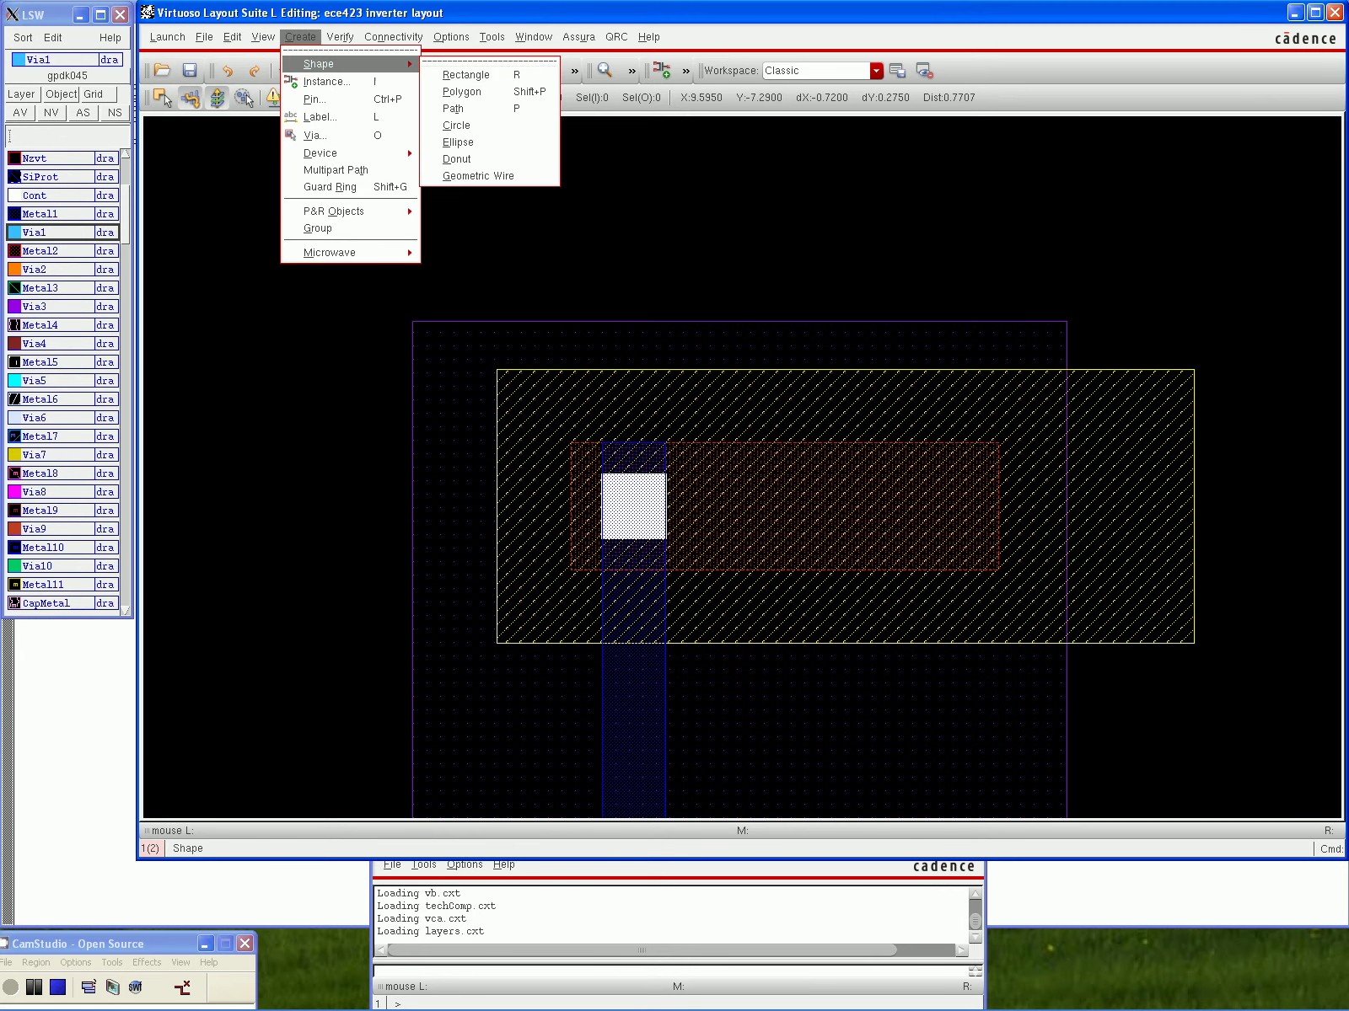
pyautogui.click(465, 75)
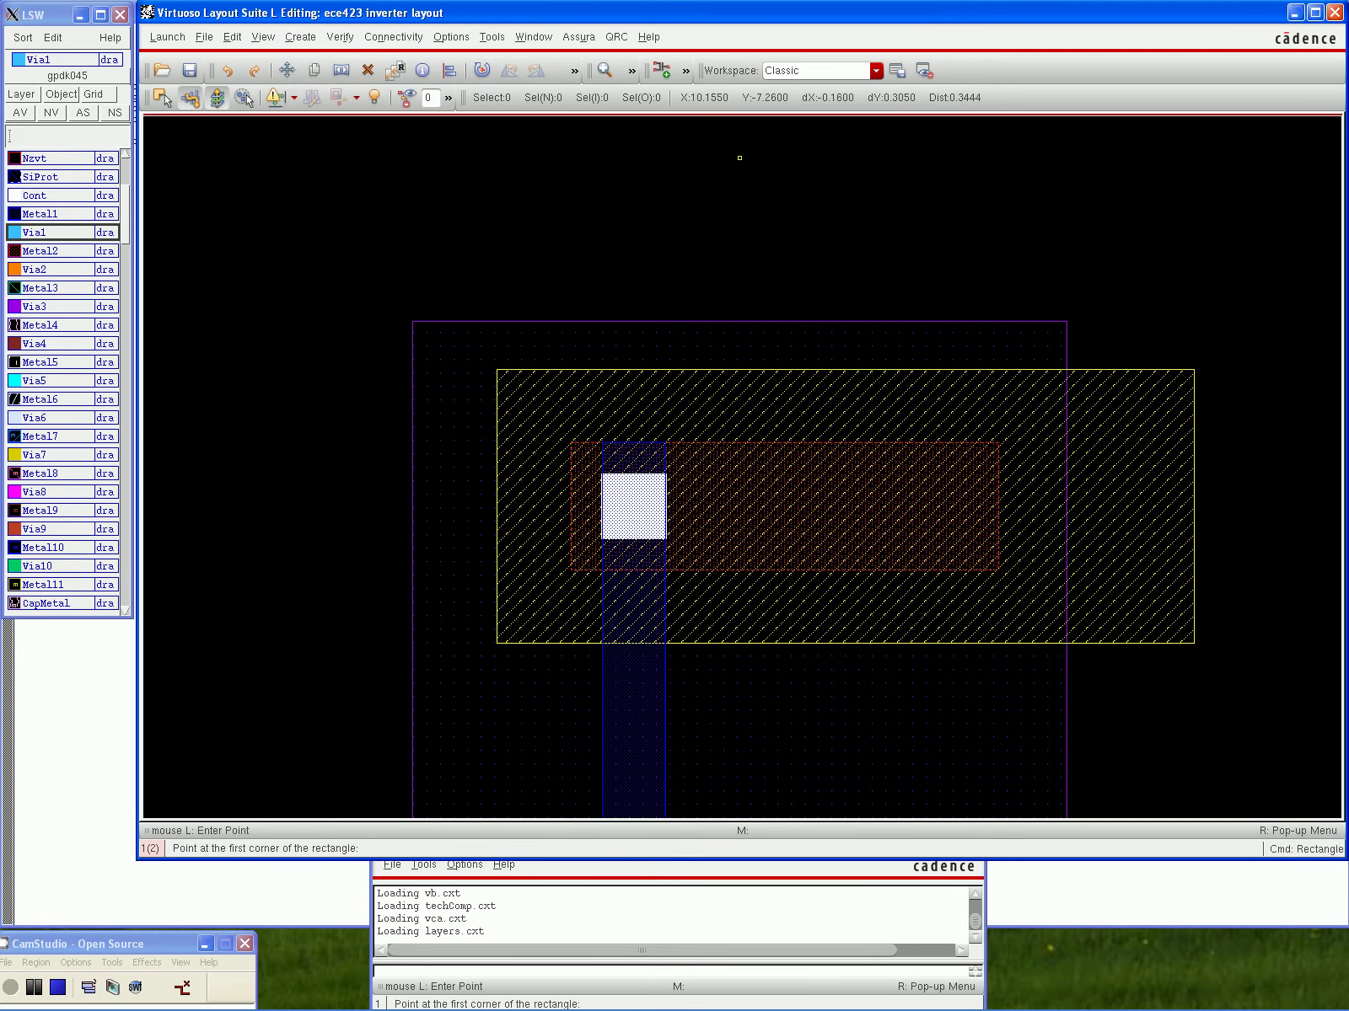
pyautogui.click(756, 162)
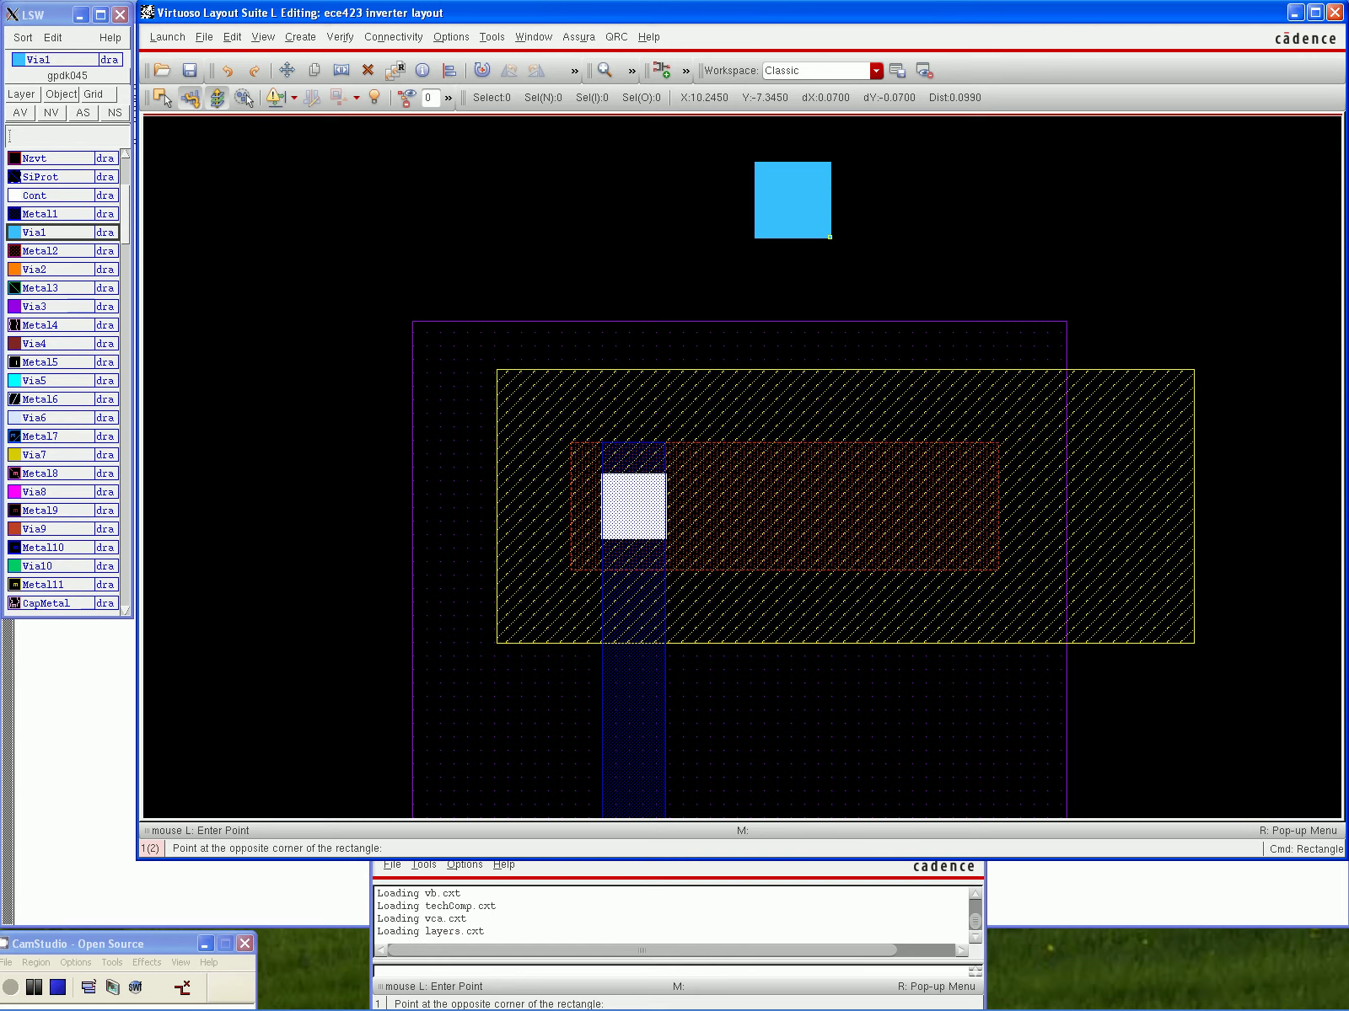
pyautogui.click(829, 237)
pyautogui.press('Escape')
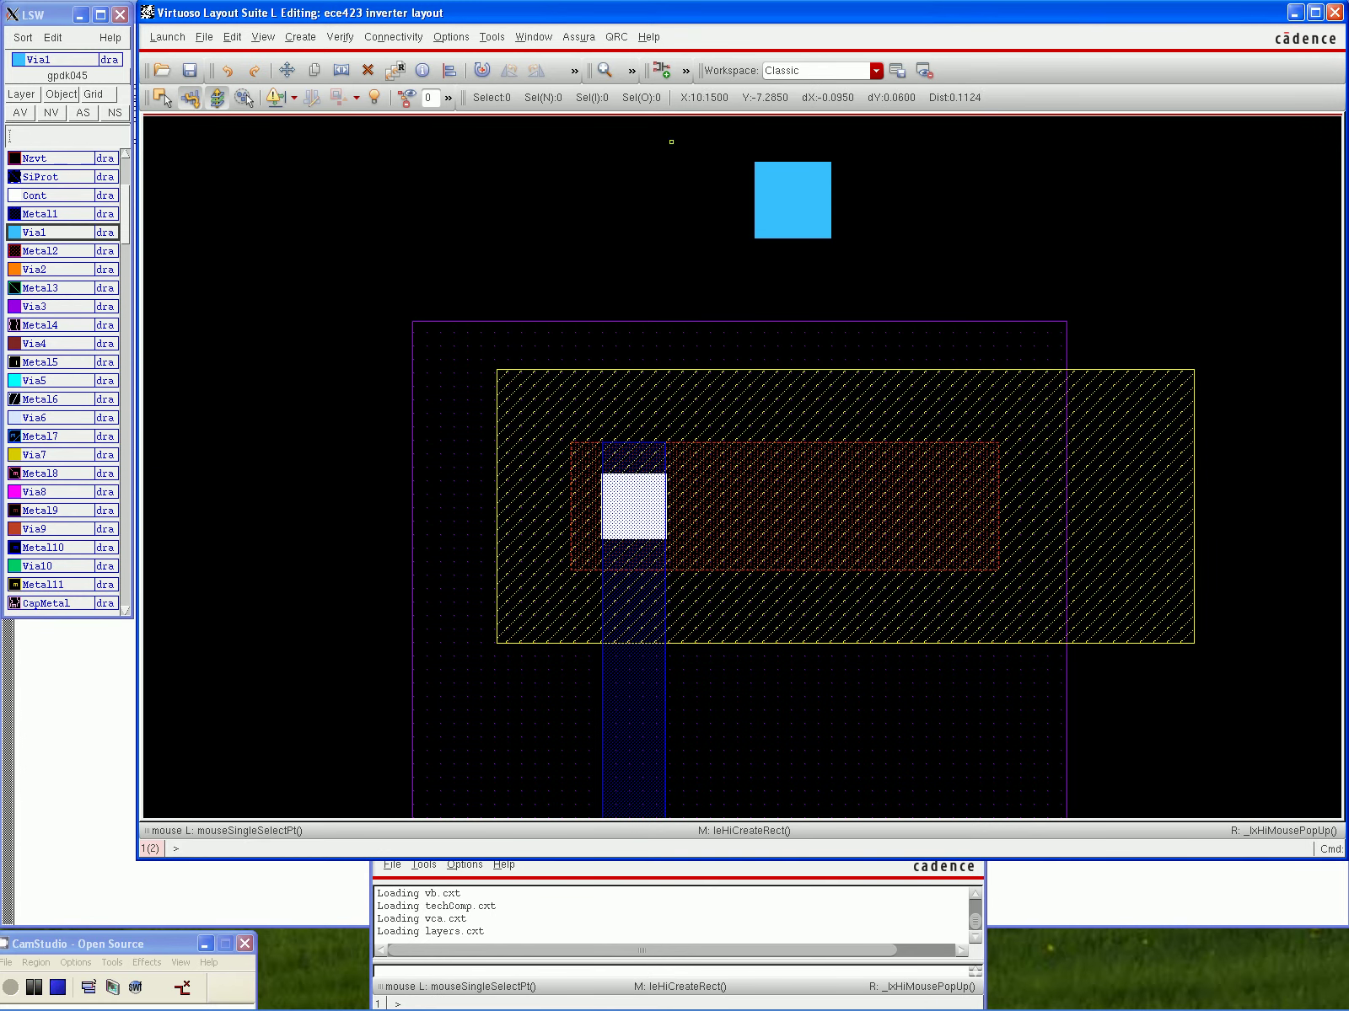
# Measure the height and width of the Via1 square with rulers along its left and upper edges
pyautogui.click(492, 37)
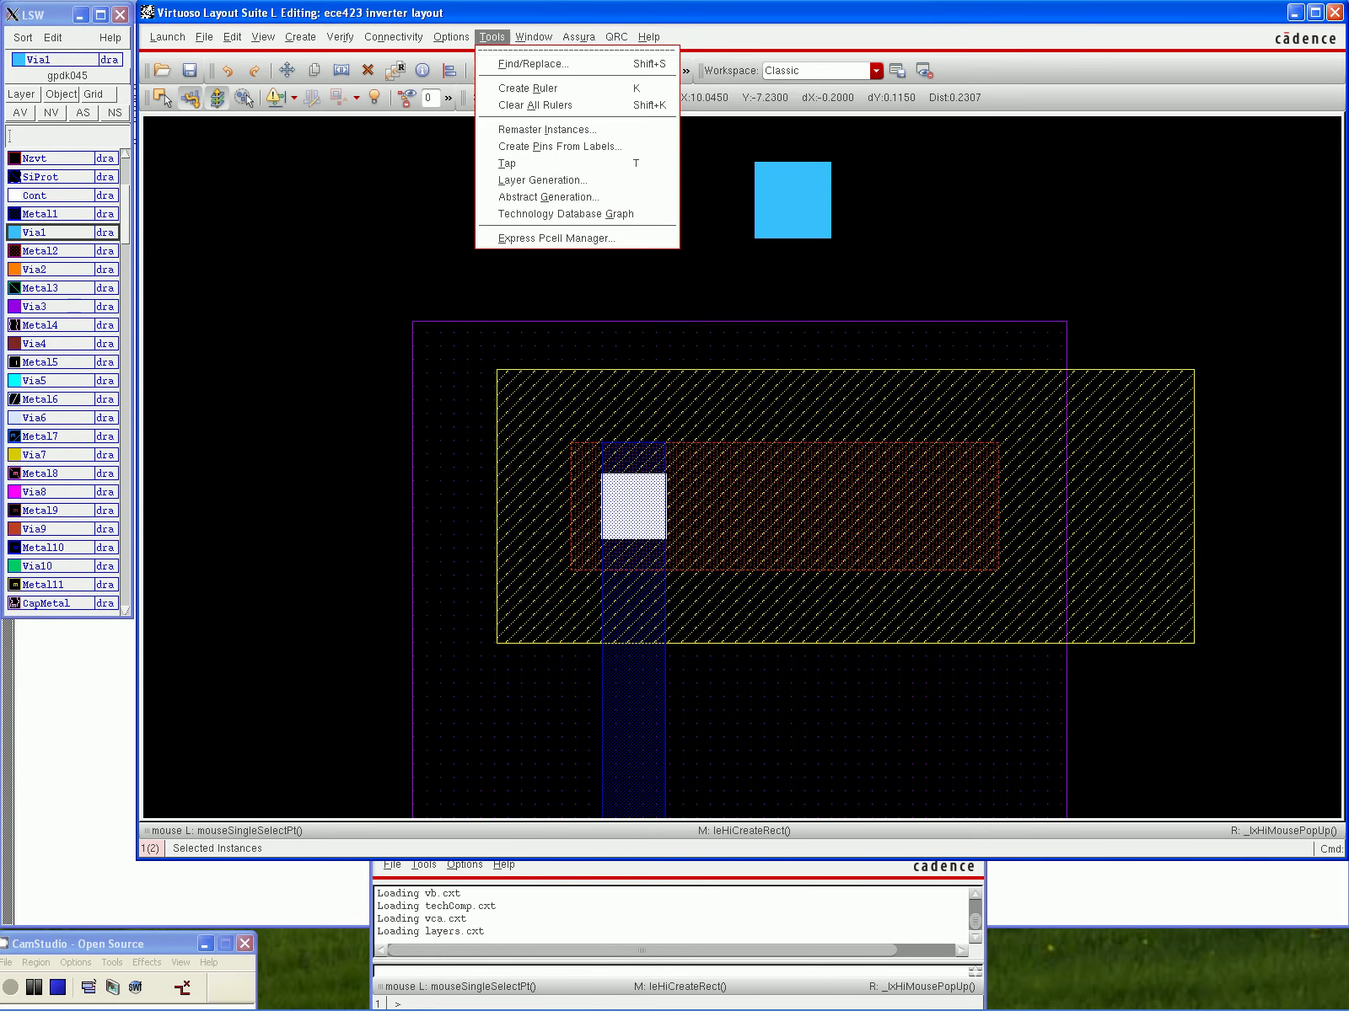
pyautogui.click(515, 89)
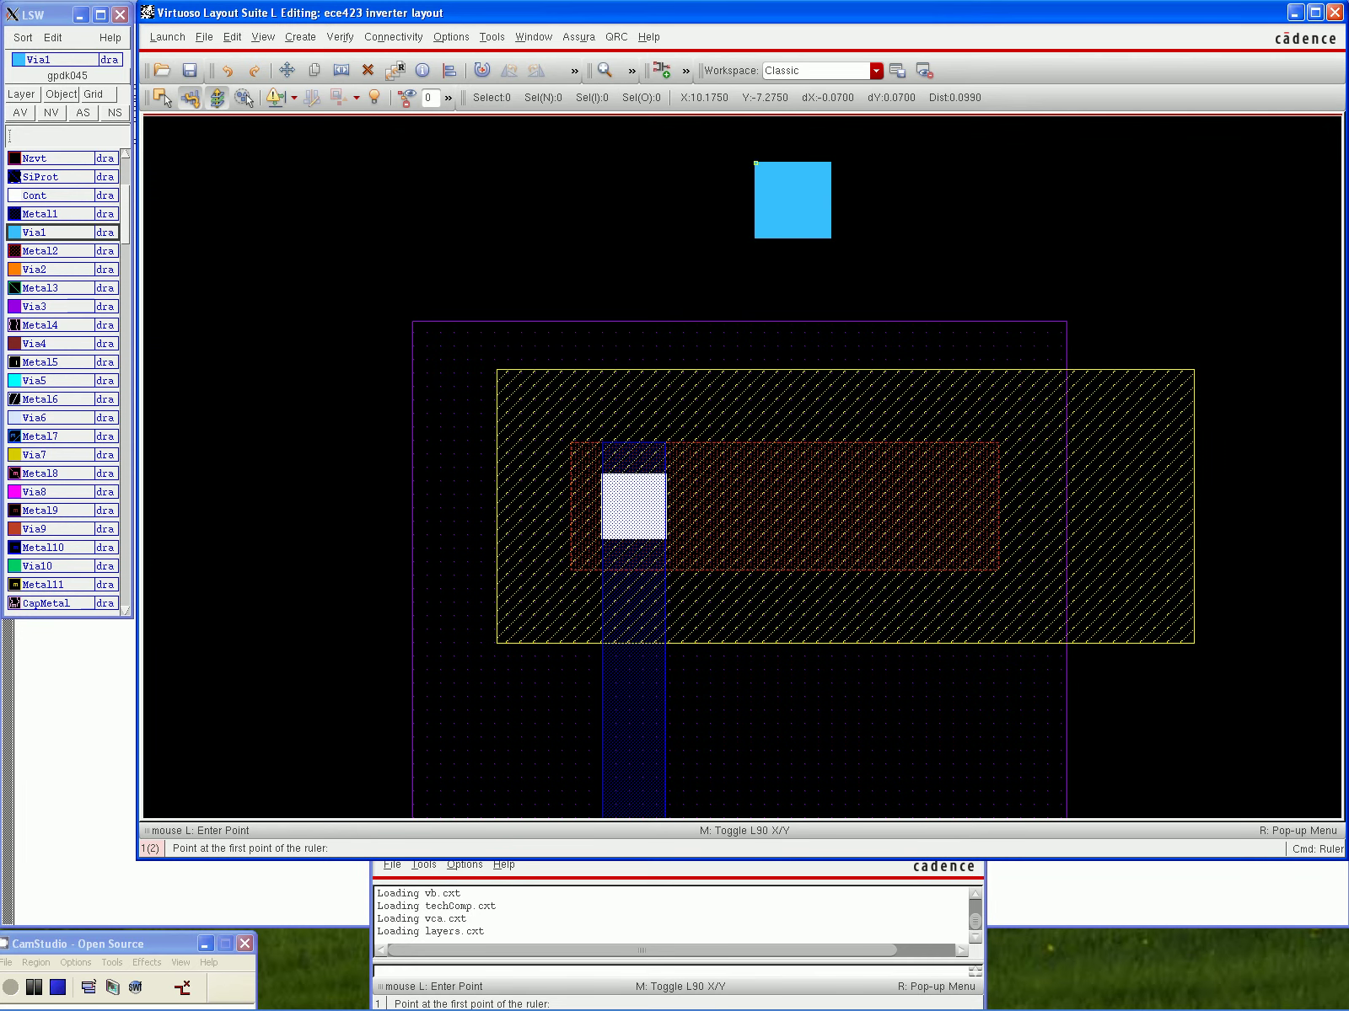
pyautogui.click(756, 163)
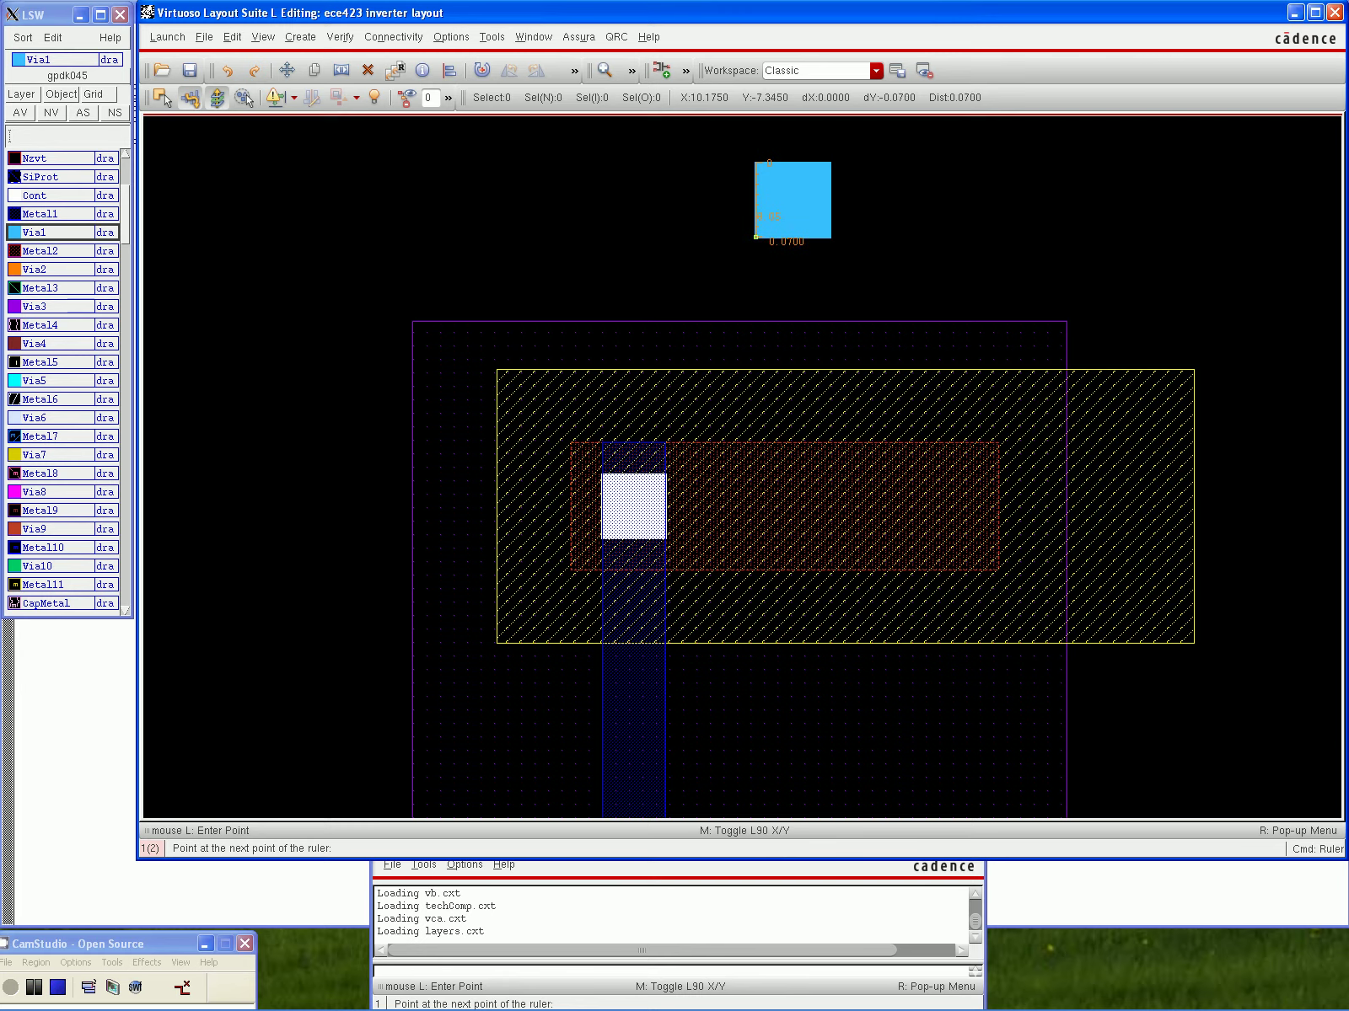
pyautogui.click(757, 237)
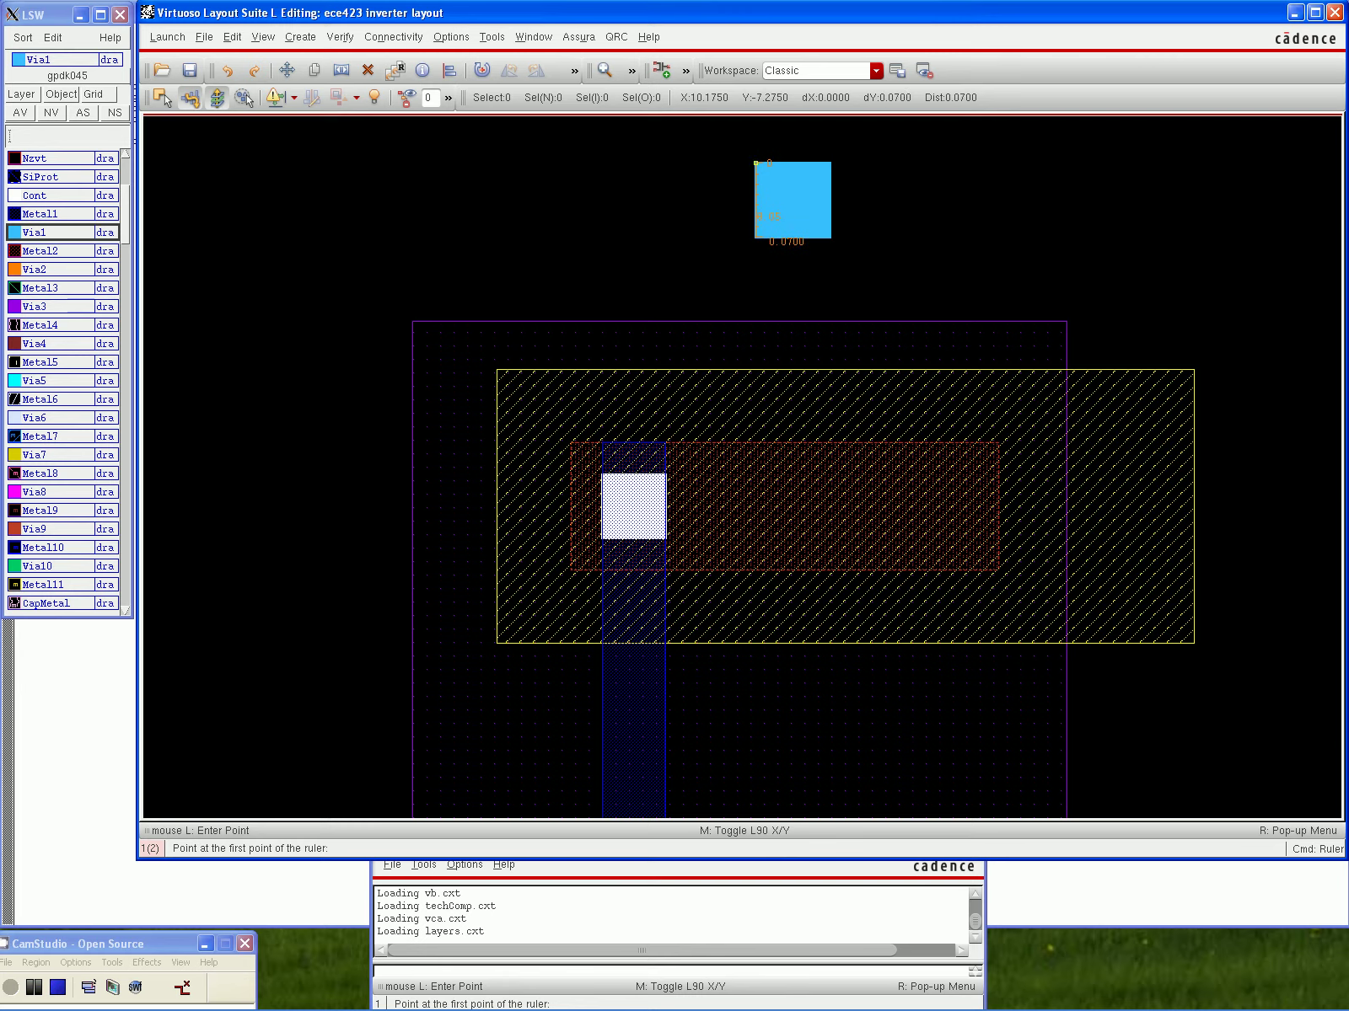
pyautogui.click(756, 163)
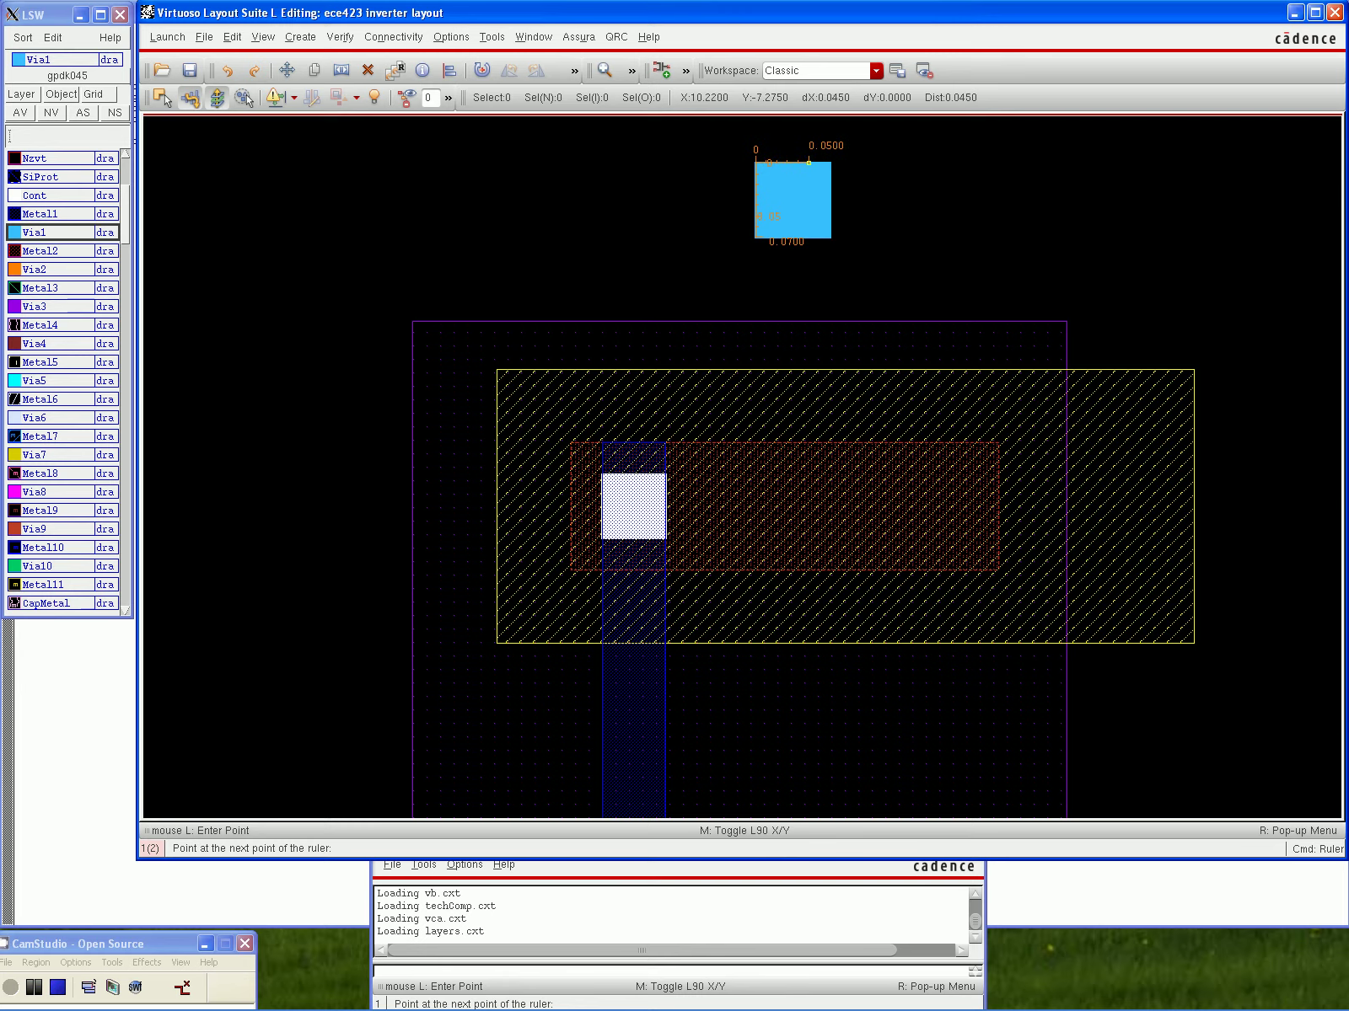
pyautogui.click(831, 162)
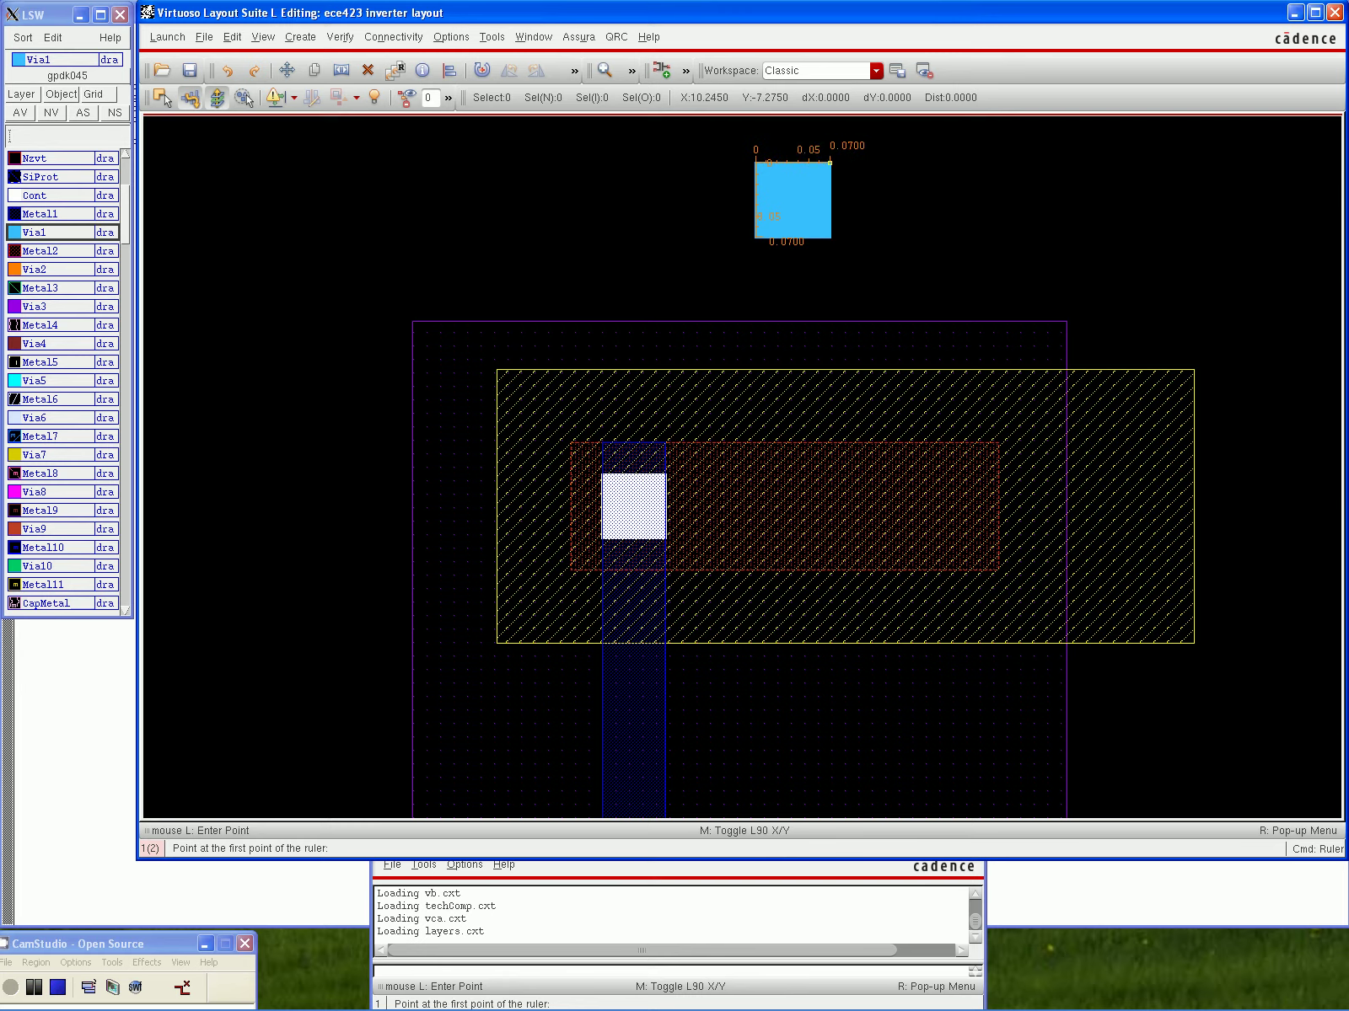
pyautogui.press('Escape')
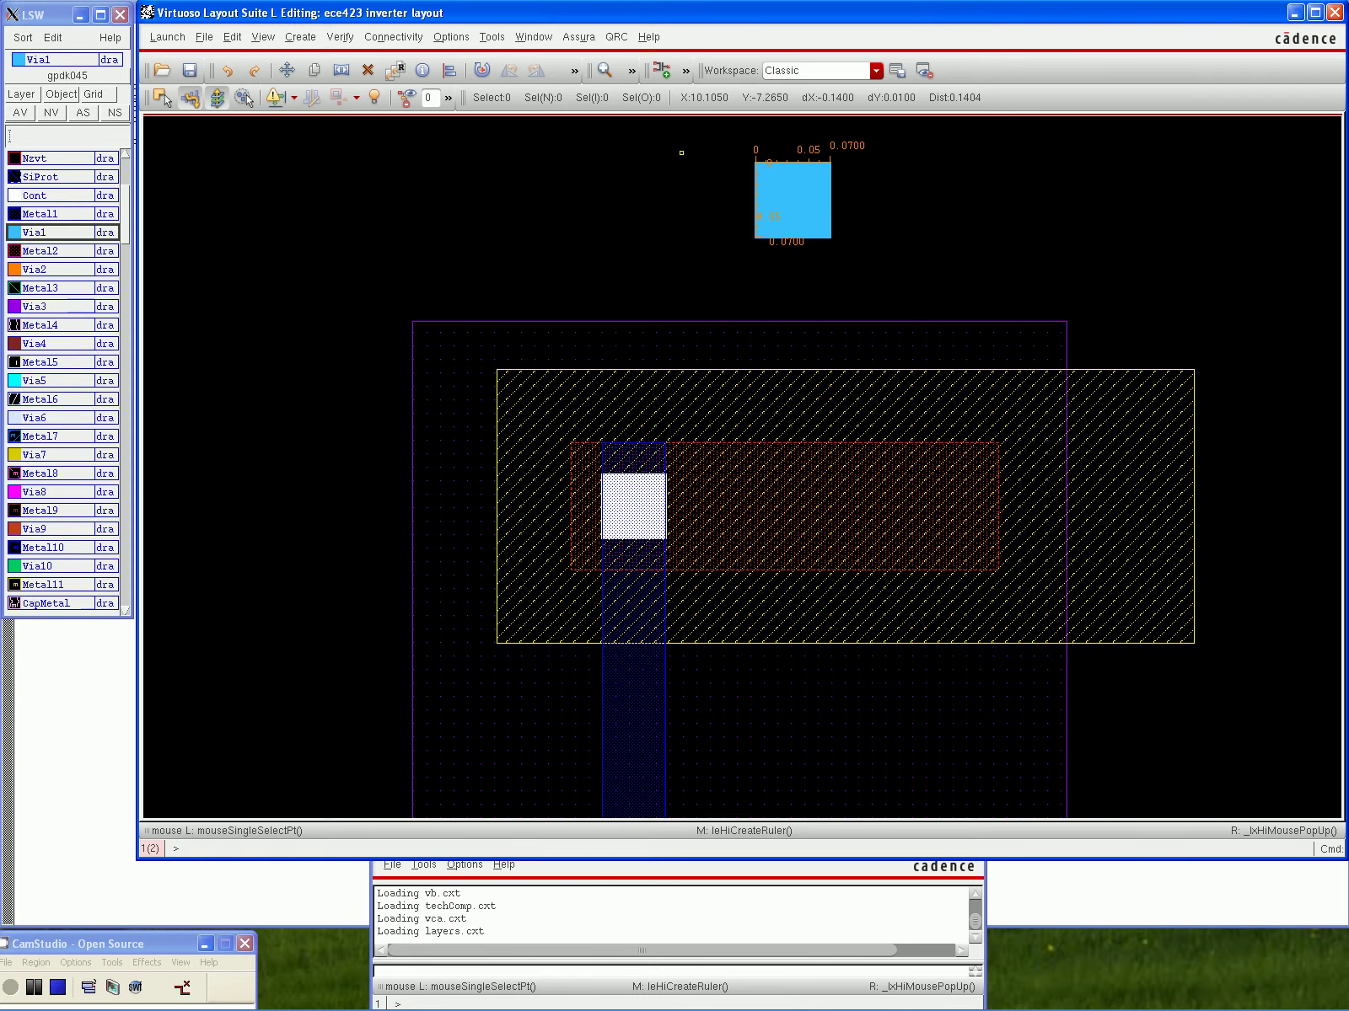
# Move the Via1 square about 0.115 to the right, clear of the rulers
pyautogui.press('m')
pyautogui.click(781, 194)
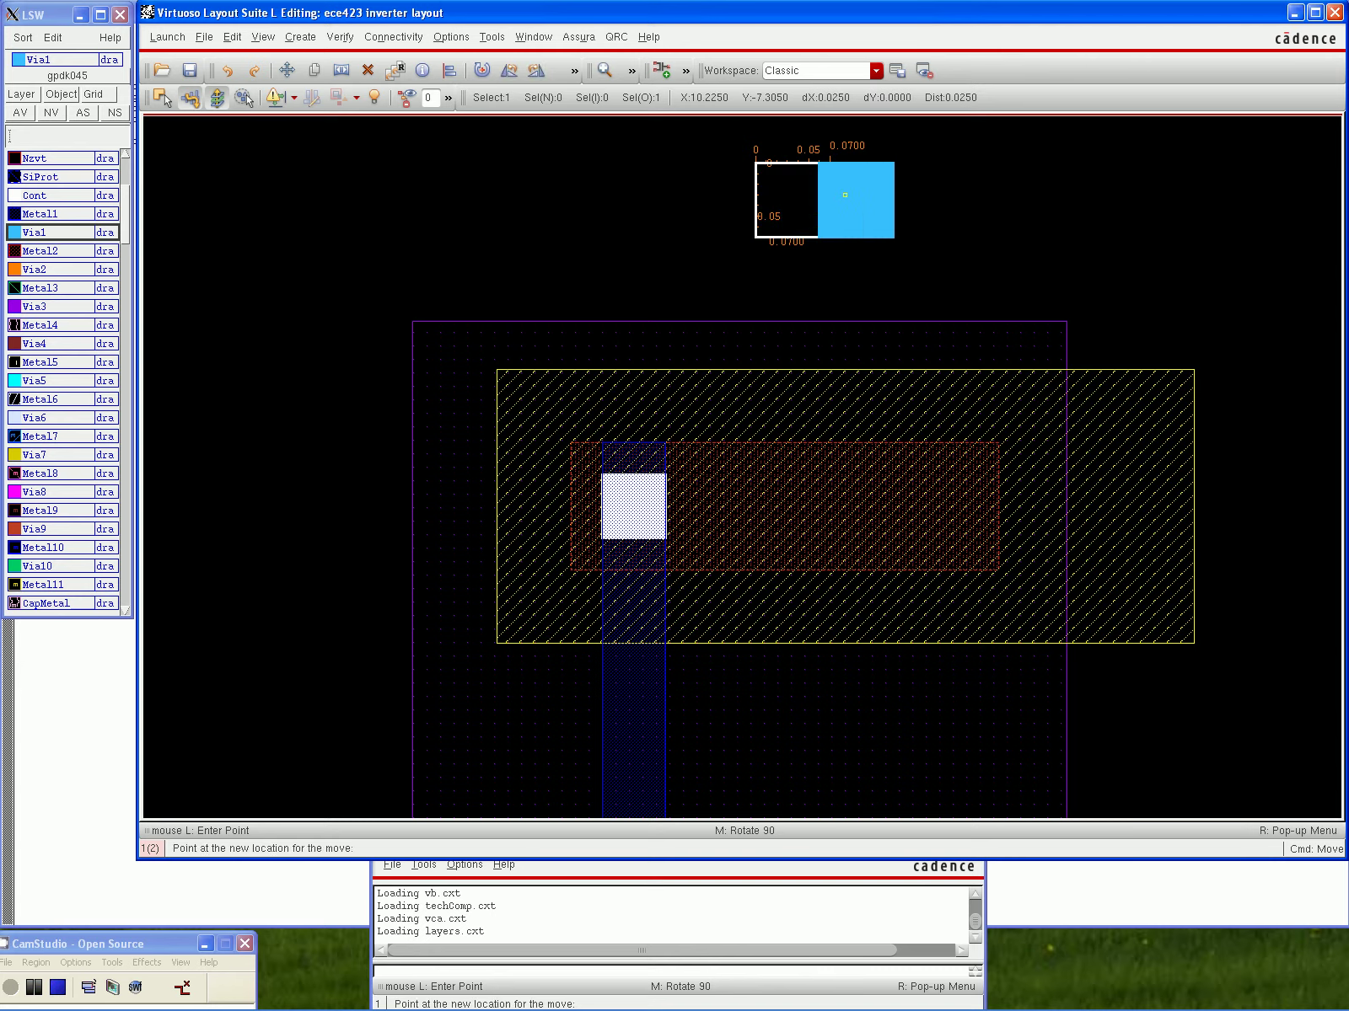
pyautogui.click(903, 194)
pyautogui.press('Escape')
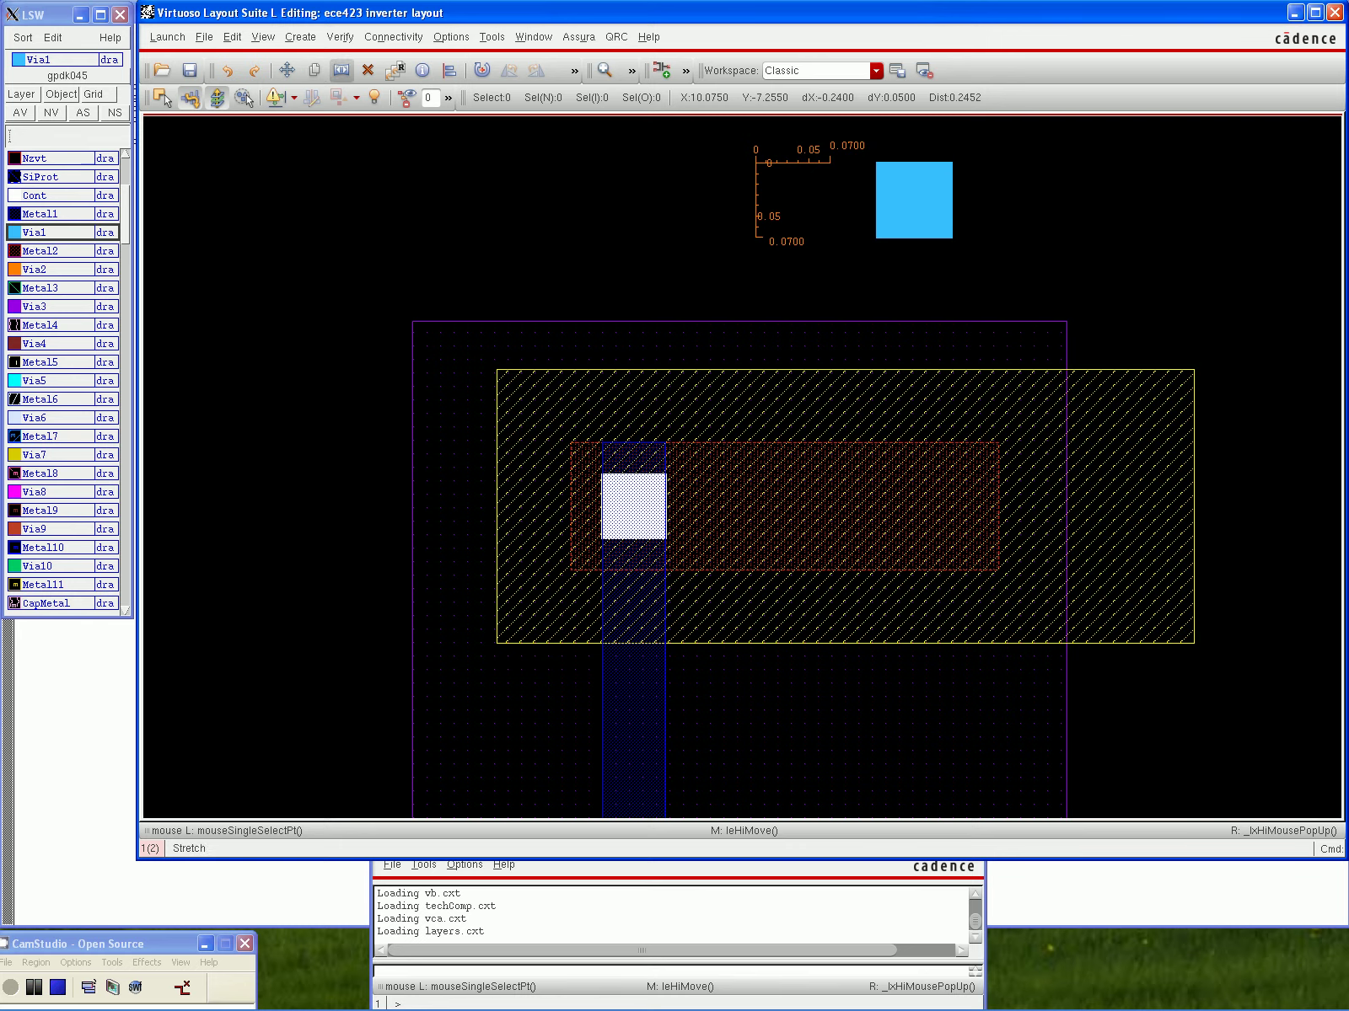
# Delete the horizontal and vertical rulers beside the Via1 square
pyautogui.click(367, 70)
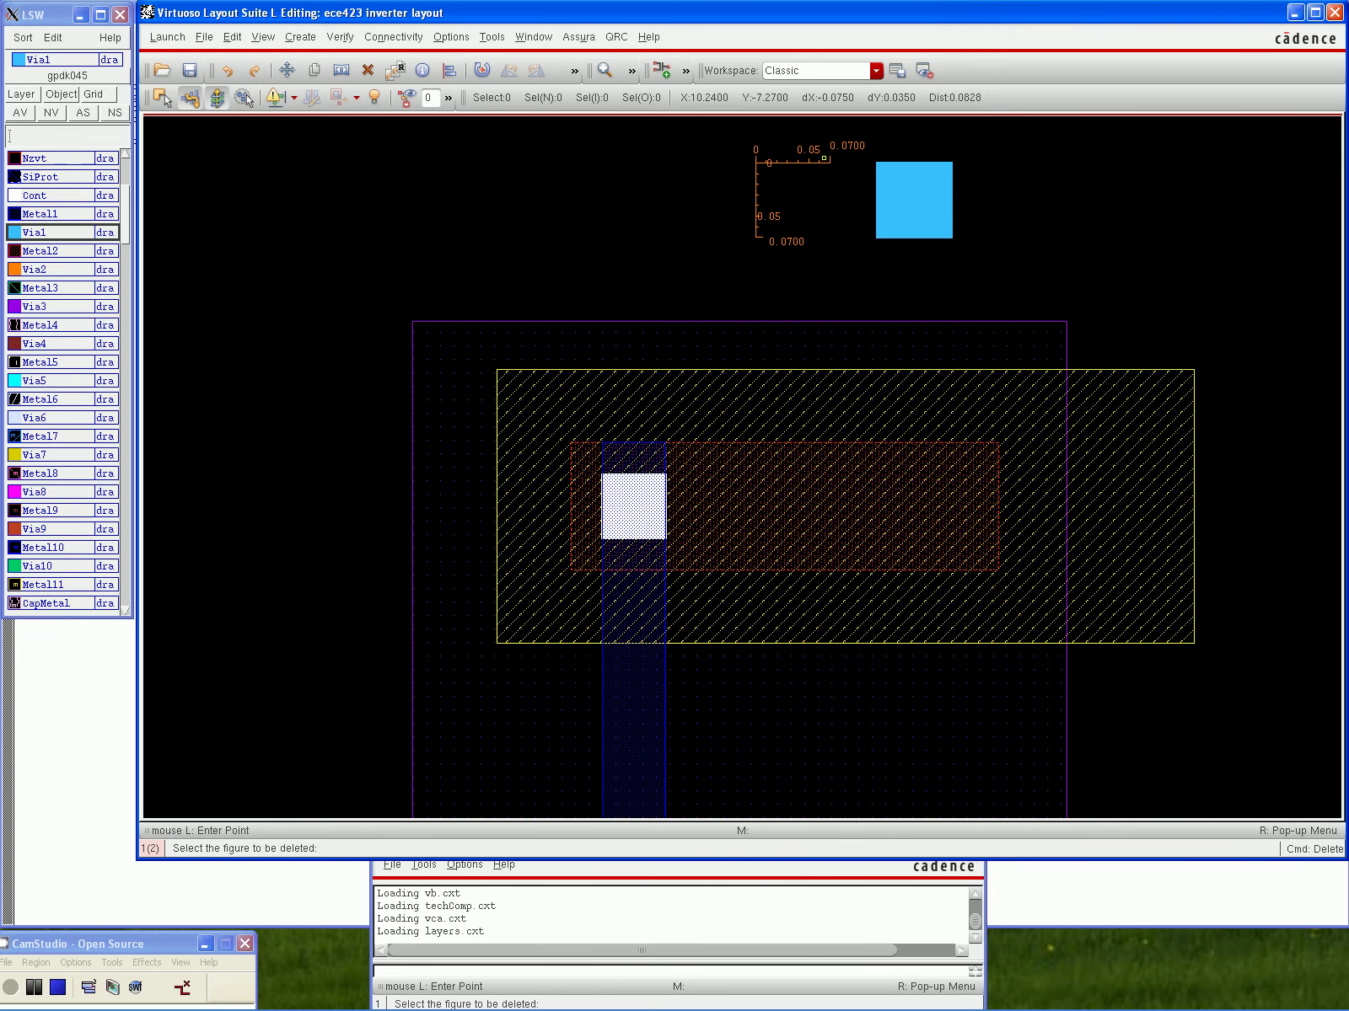
pyautogui.click(824, 158)
pyautogui.click(758, 195)
pyautogui.press('Escape')
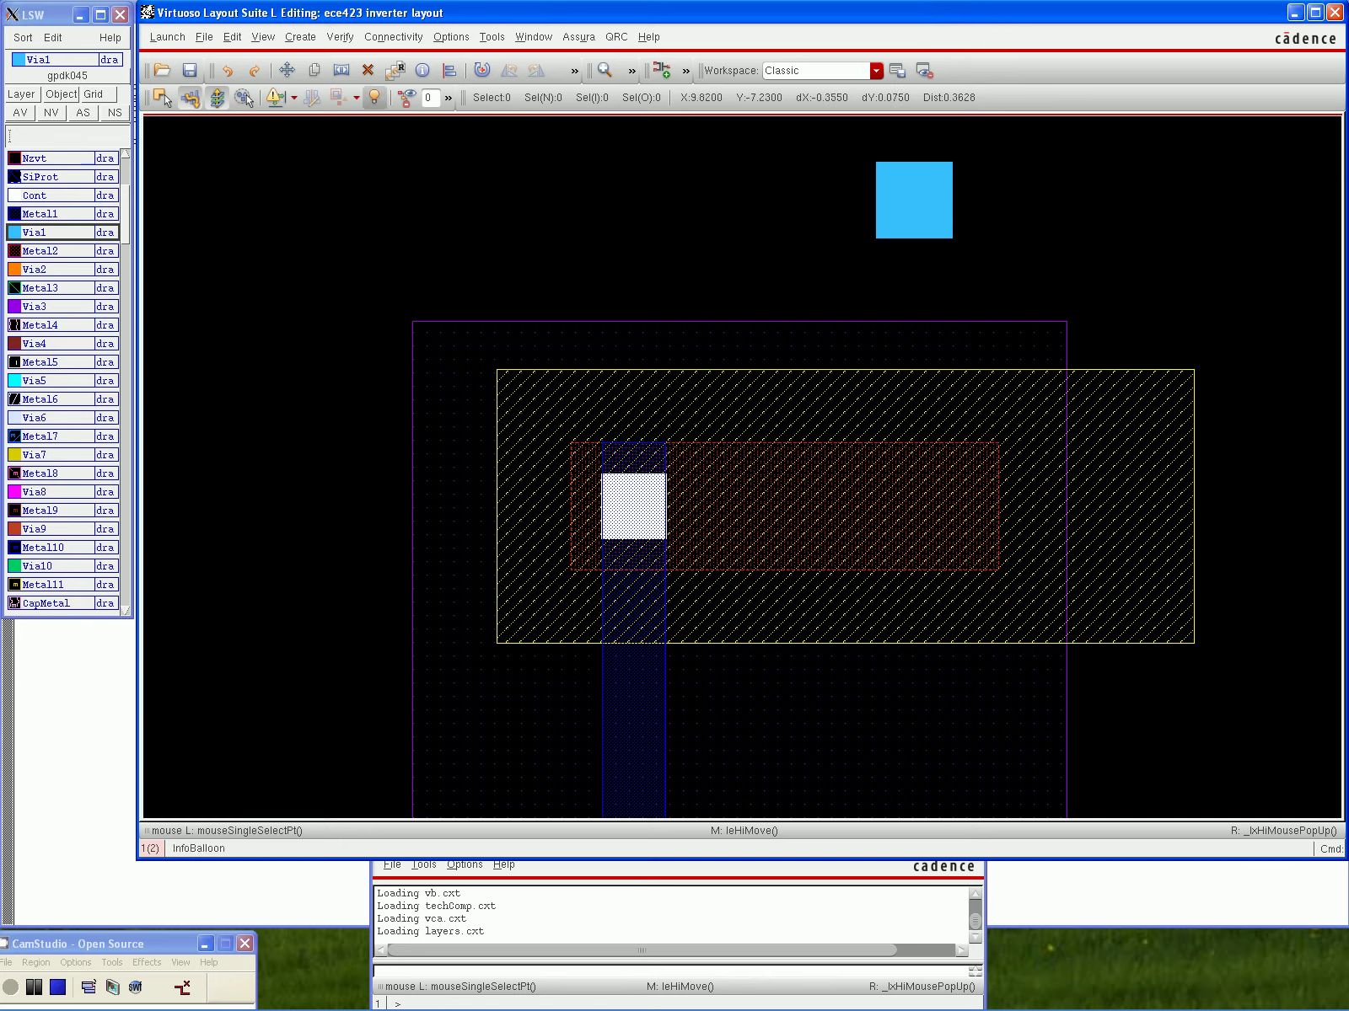
# Copy the Via1 square about 0.17 to its right, above the Nwell
pyautogui.click(313, 70)
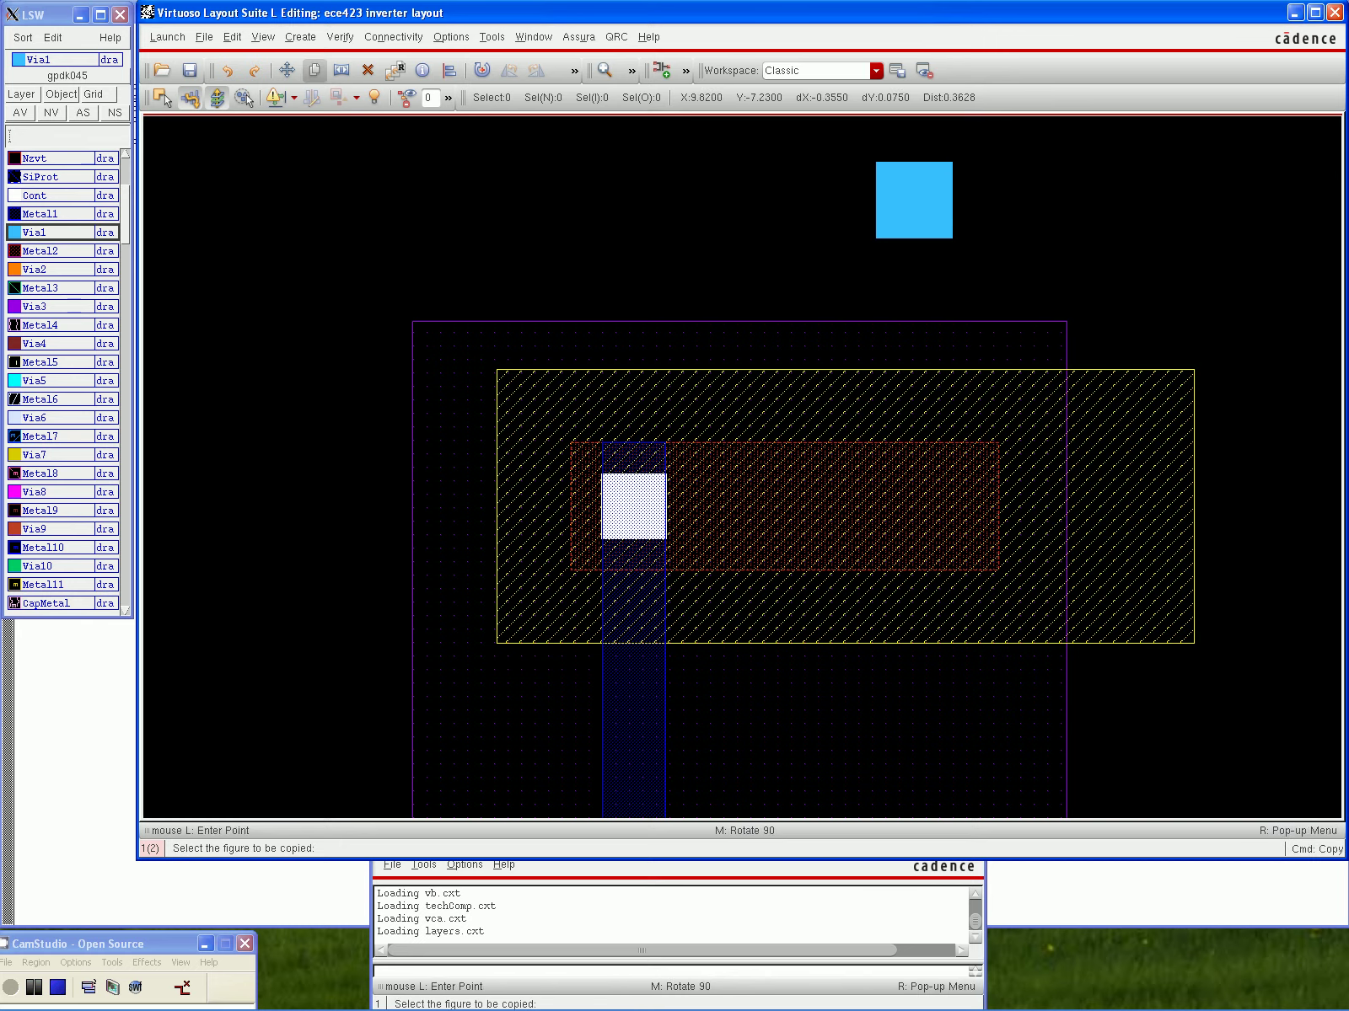
pyautogui.click(887, 195)
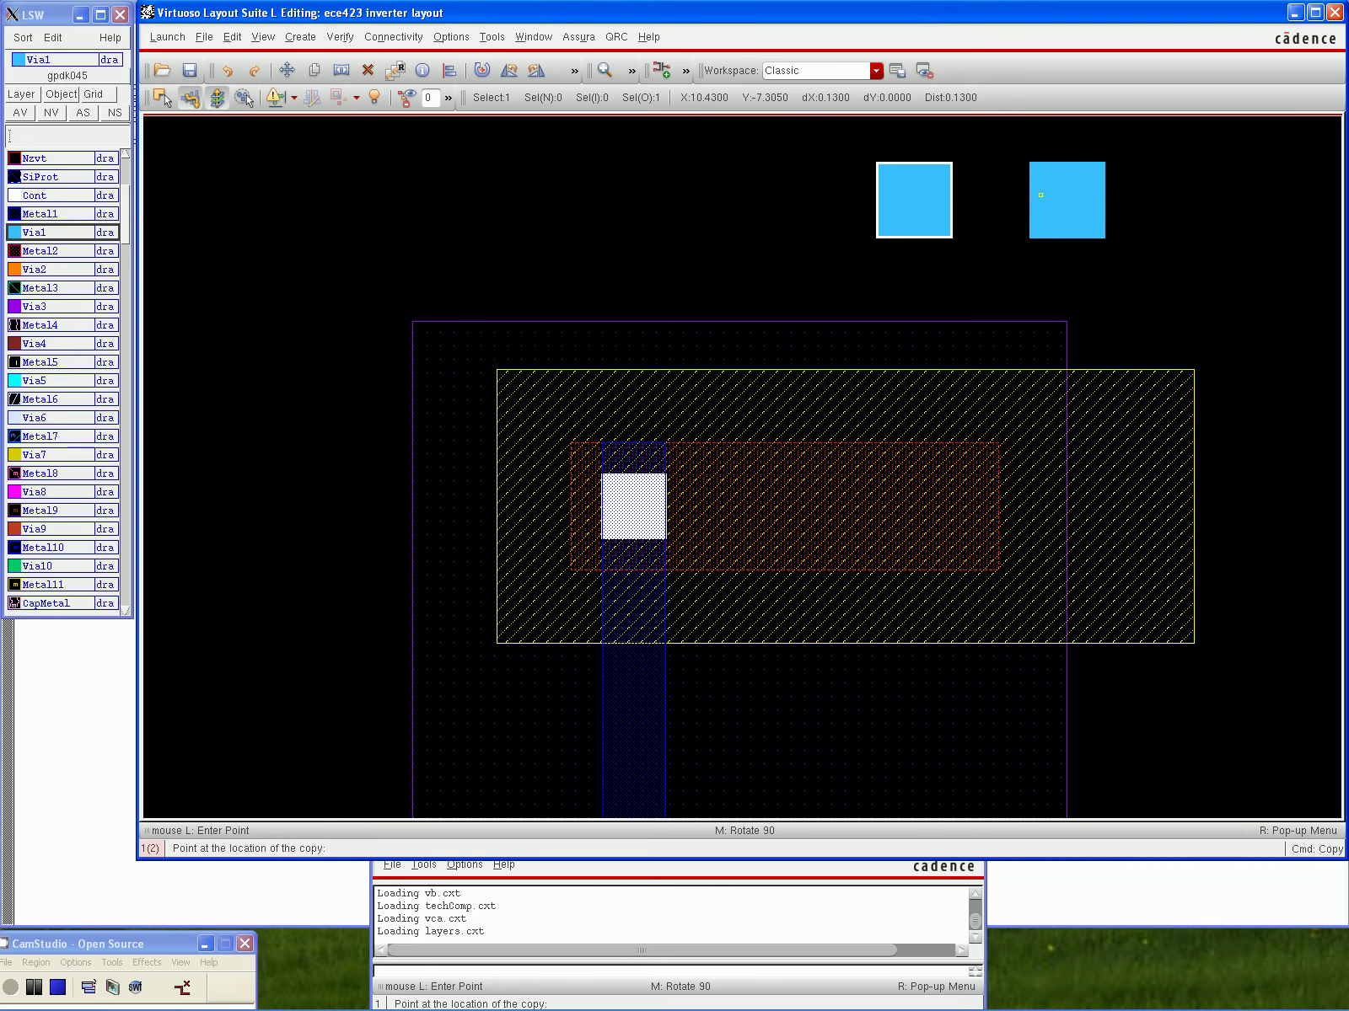
pyautogui.click(1067, 195)
pyautogui.press('Escape')
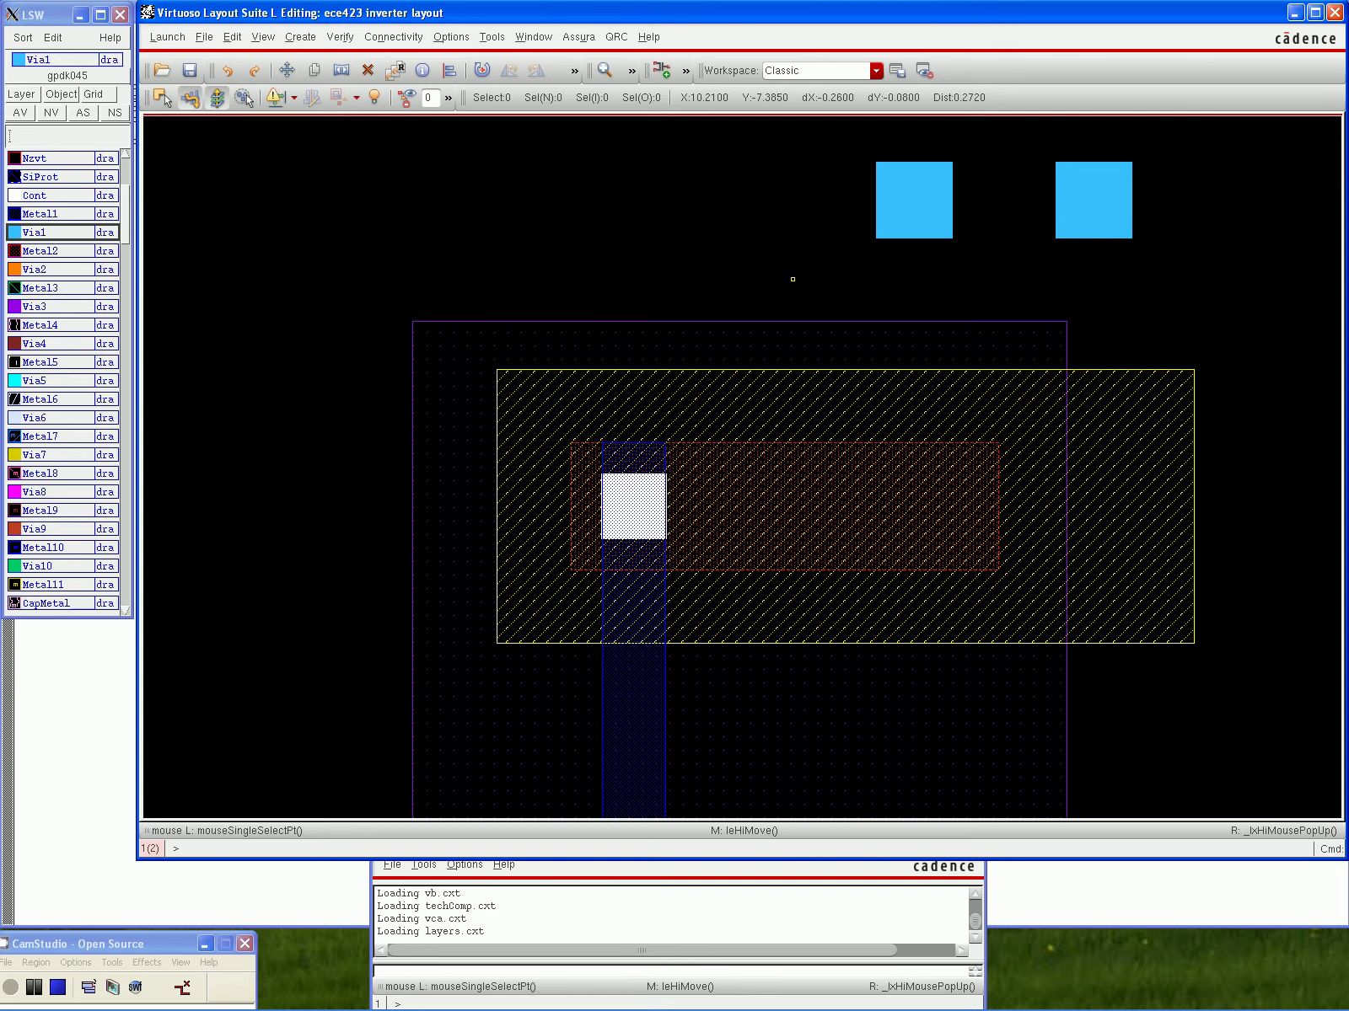
# Move the original Via1 square straight down about 0.29 onto the right part of the well contact's oxide
pyautogui.press('m')
pyautogui.click(893, 227)
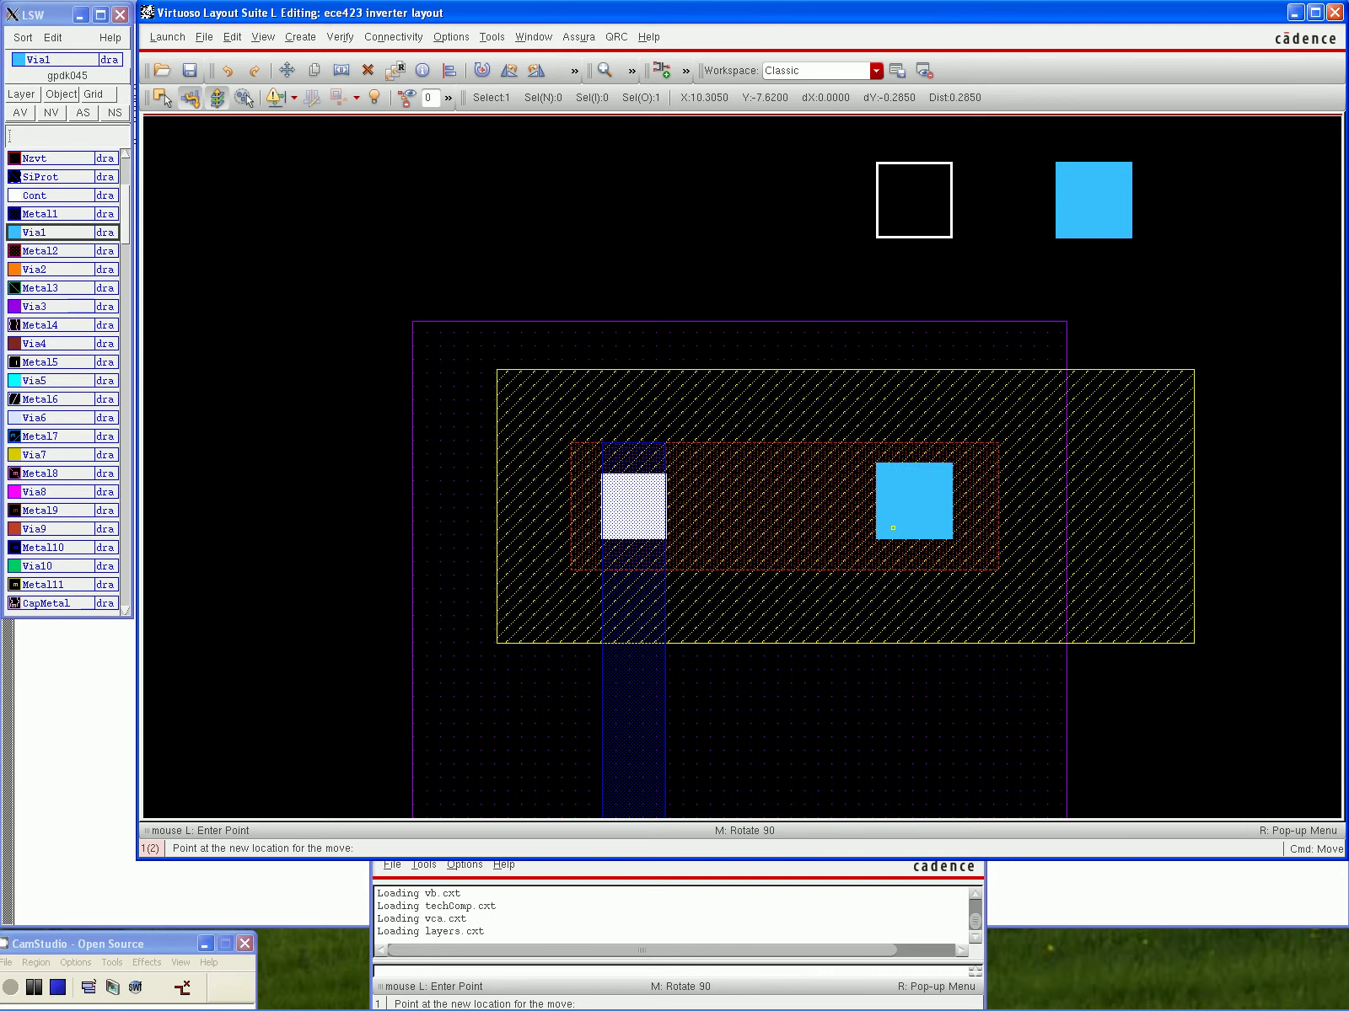
pyautogui.click(893, 533)
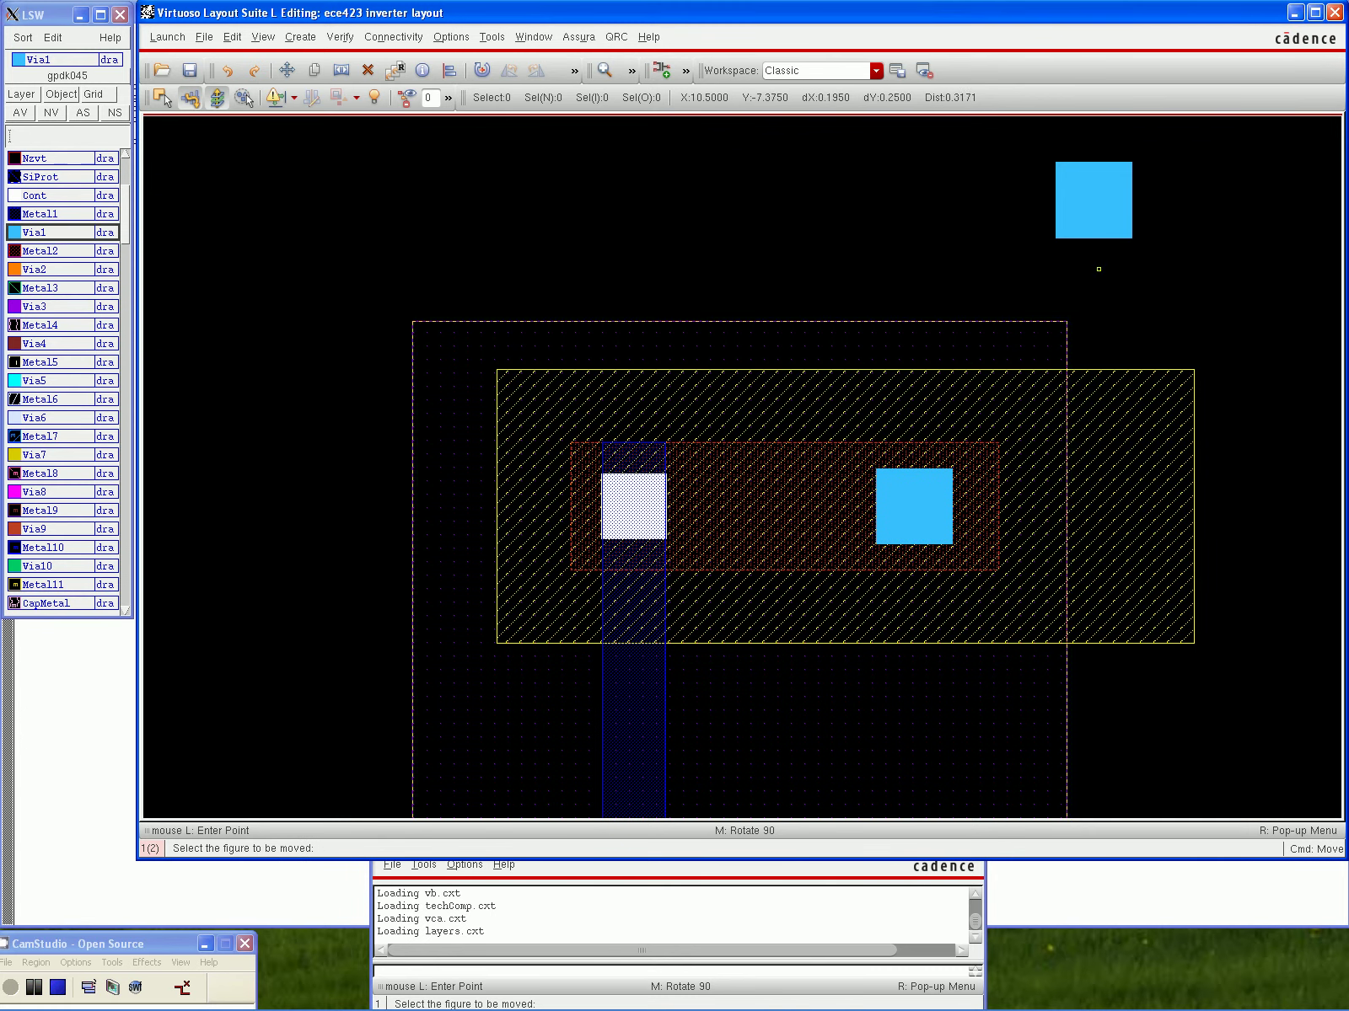
# Move the copied Via1 square down onto the substrate contact's oxide, inside its right end and level with the contact
pyautogui.click(1103, 221)
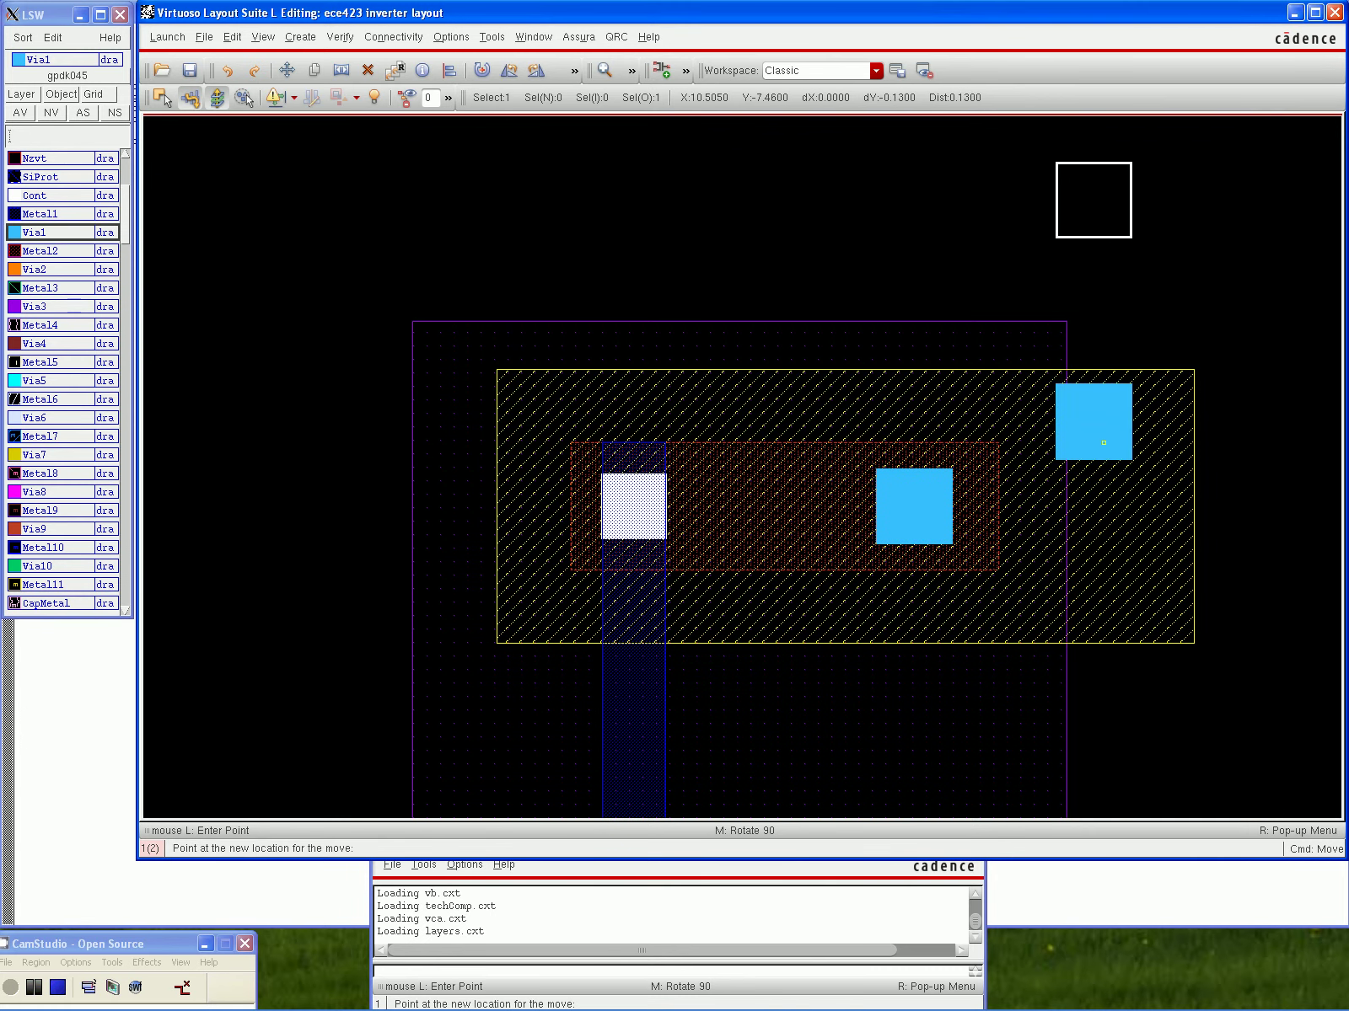
pyautogui.scroll(-6, 1103, 439)
pyautogui.scroll(-3, 1103, 468)
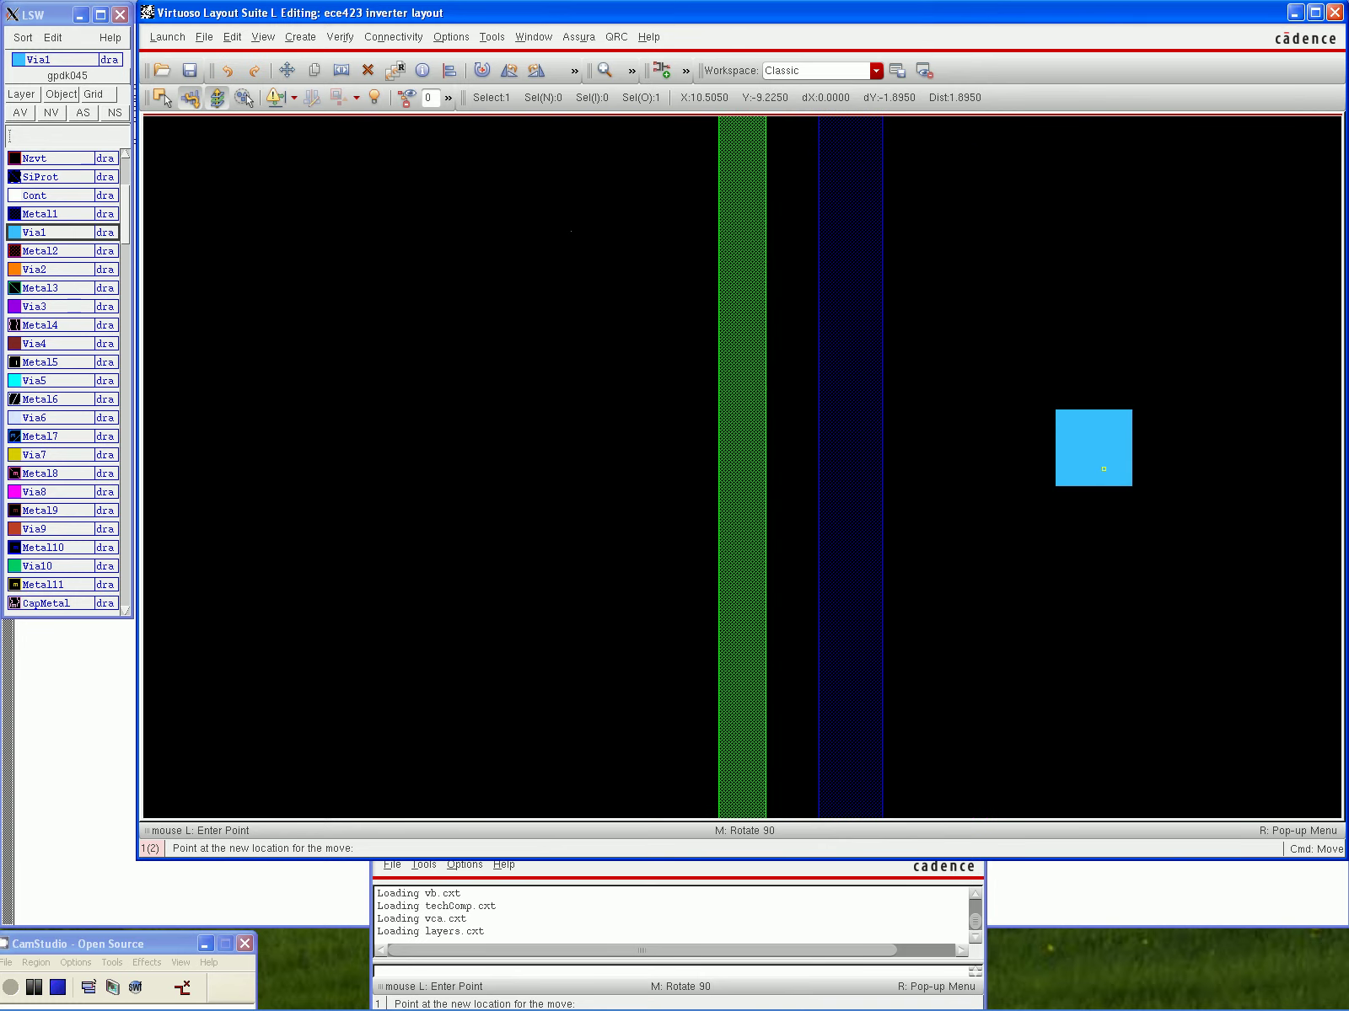
pyautogui.scroll(-3, 1103, 469)
pyautogui.scroll(-6, 1103, 469)
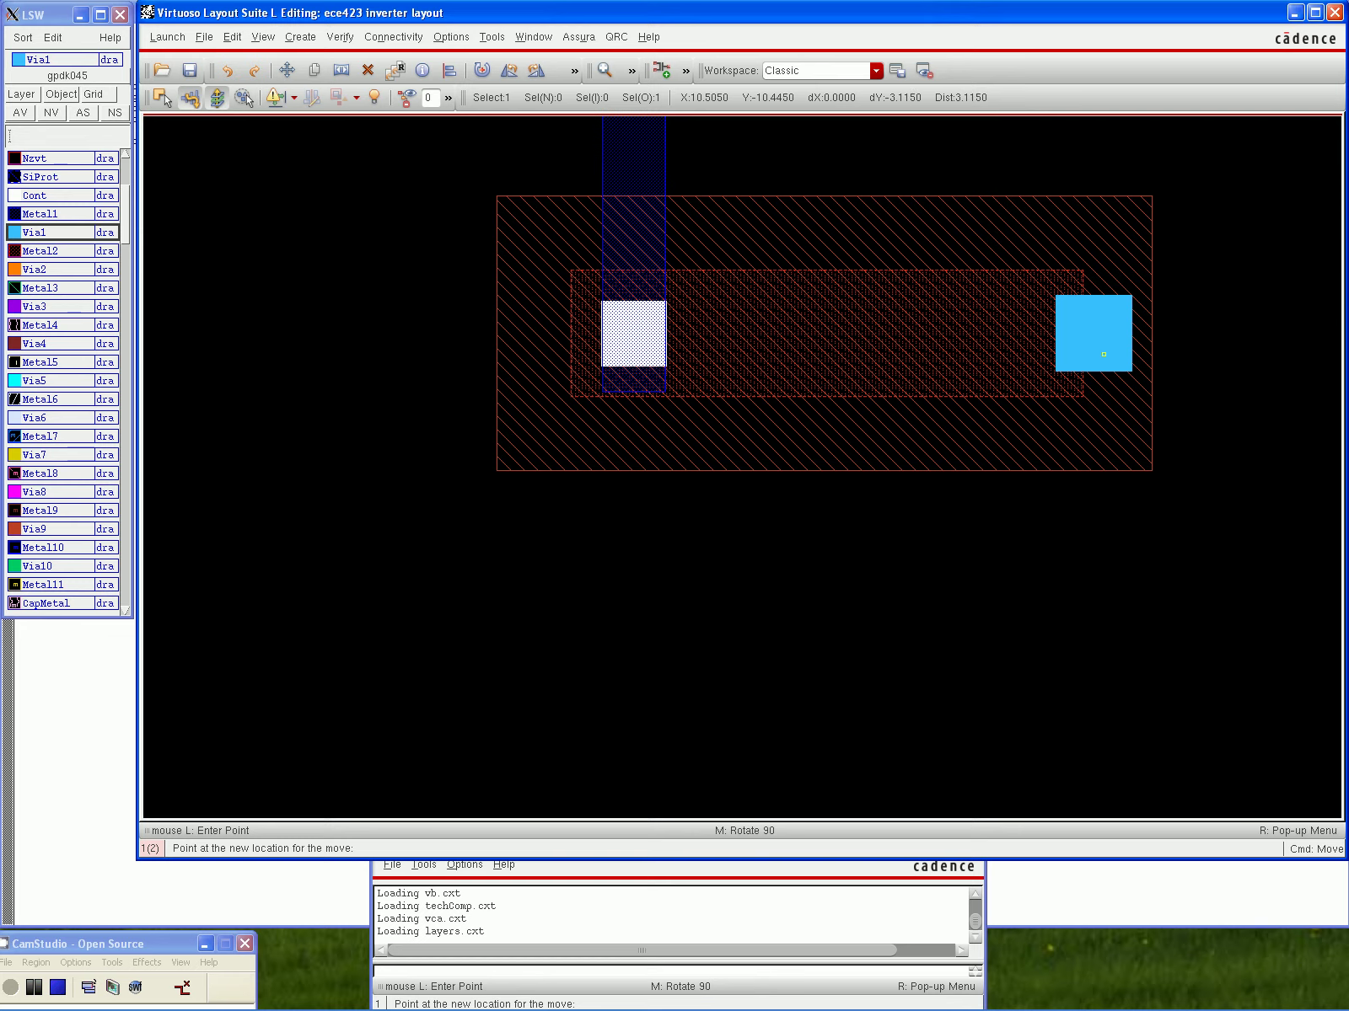
pyautogui.click(1104, 353)
pyautogui.click(1088, 348)
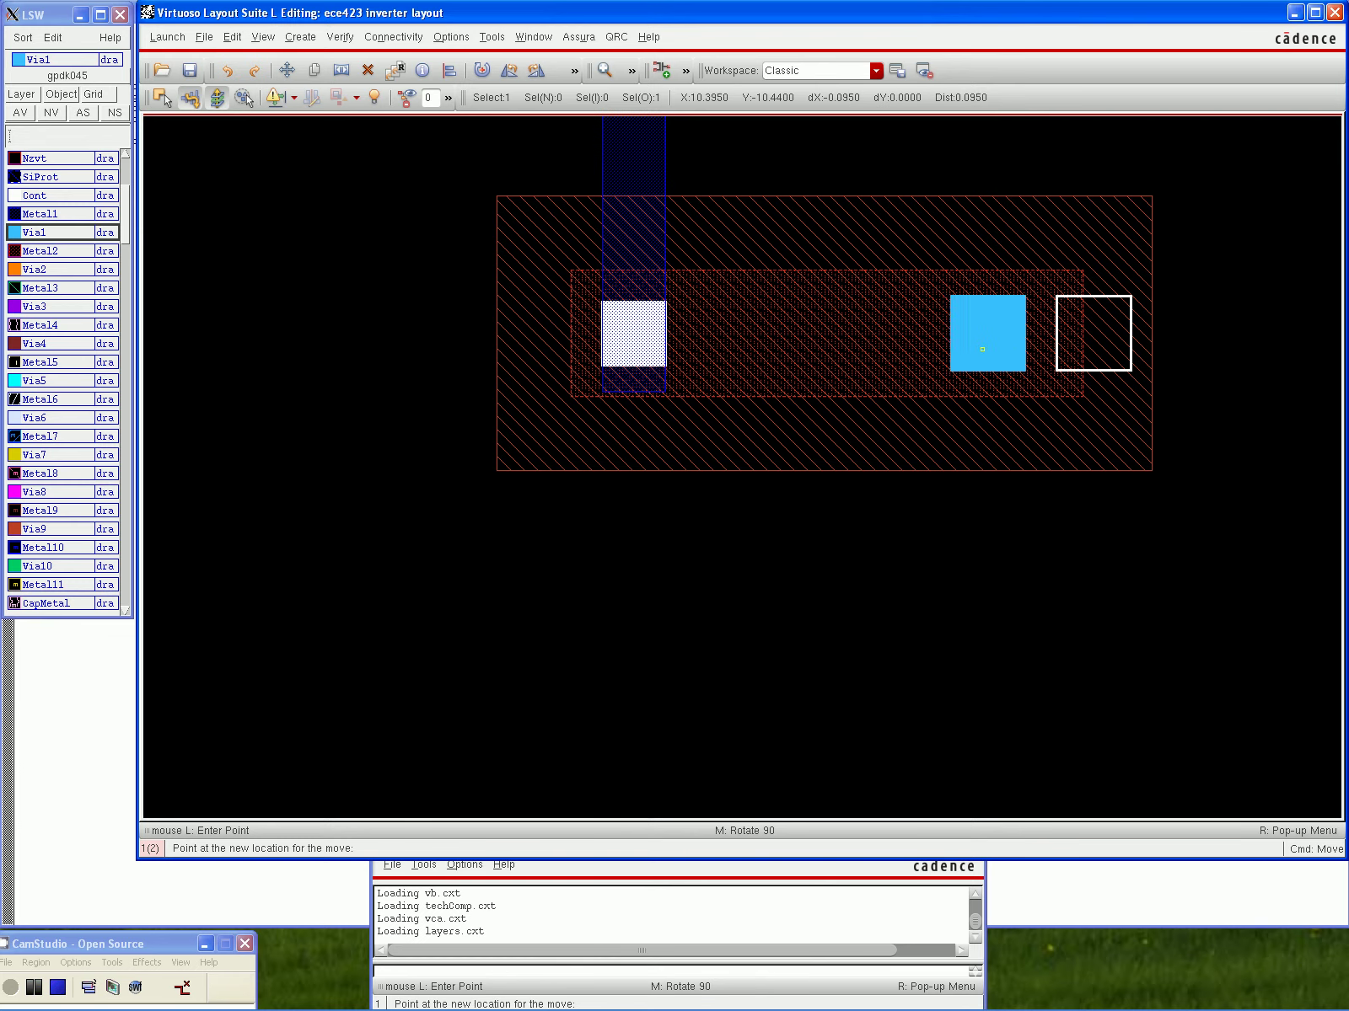
pyautogui.click(962, 349)
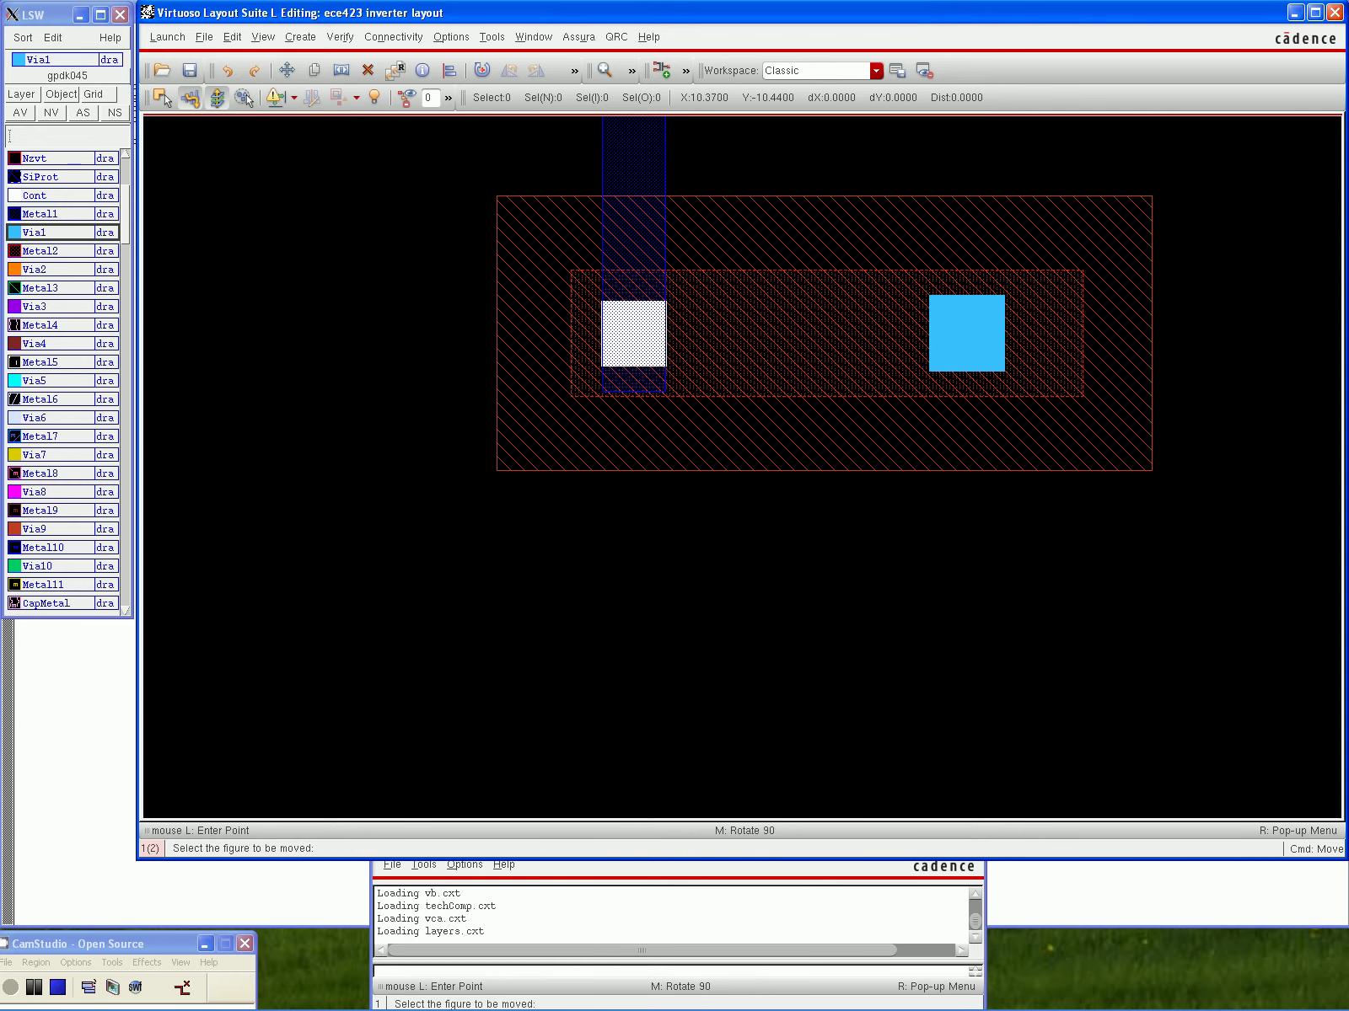
# Draw a Metal1 rectangle about 0.31 by 0.09 from the well contact across to its Via1 square
pyautogui.scroll(2, 461, 334)
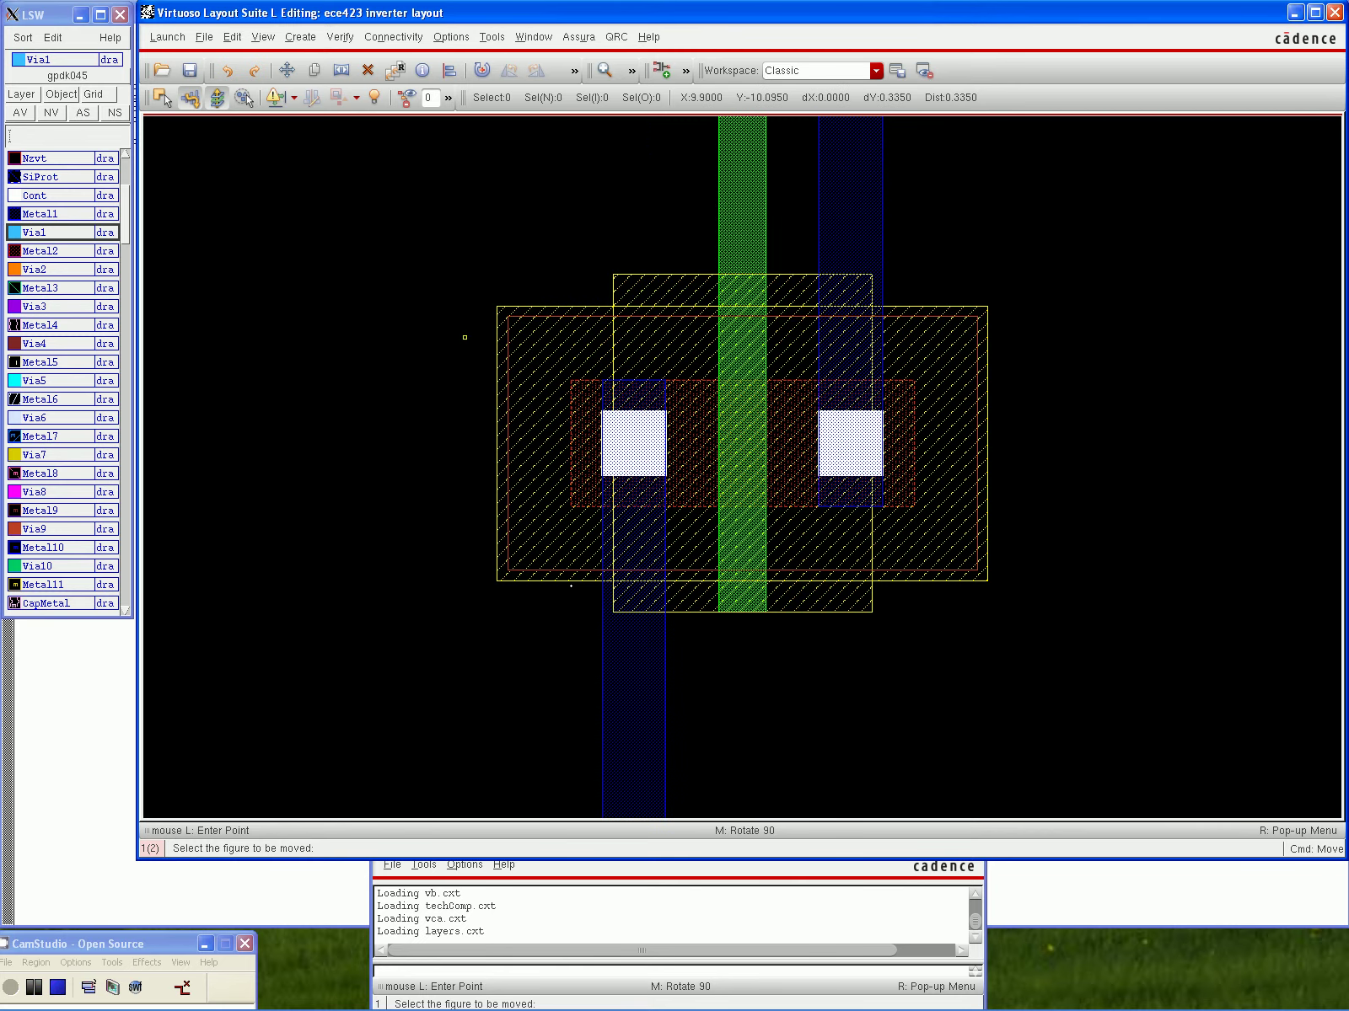
pyautogui.scroll(10, 464, 338)
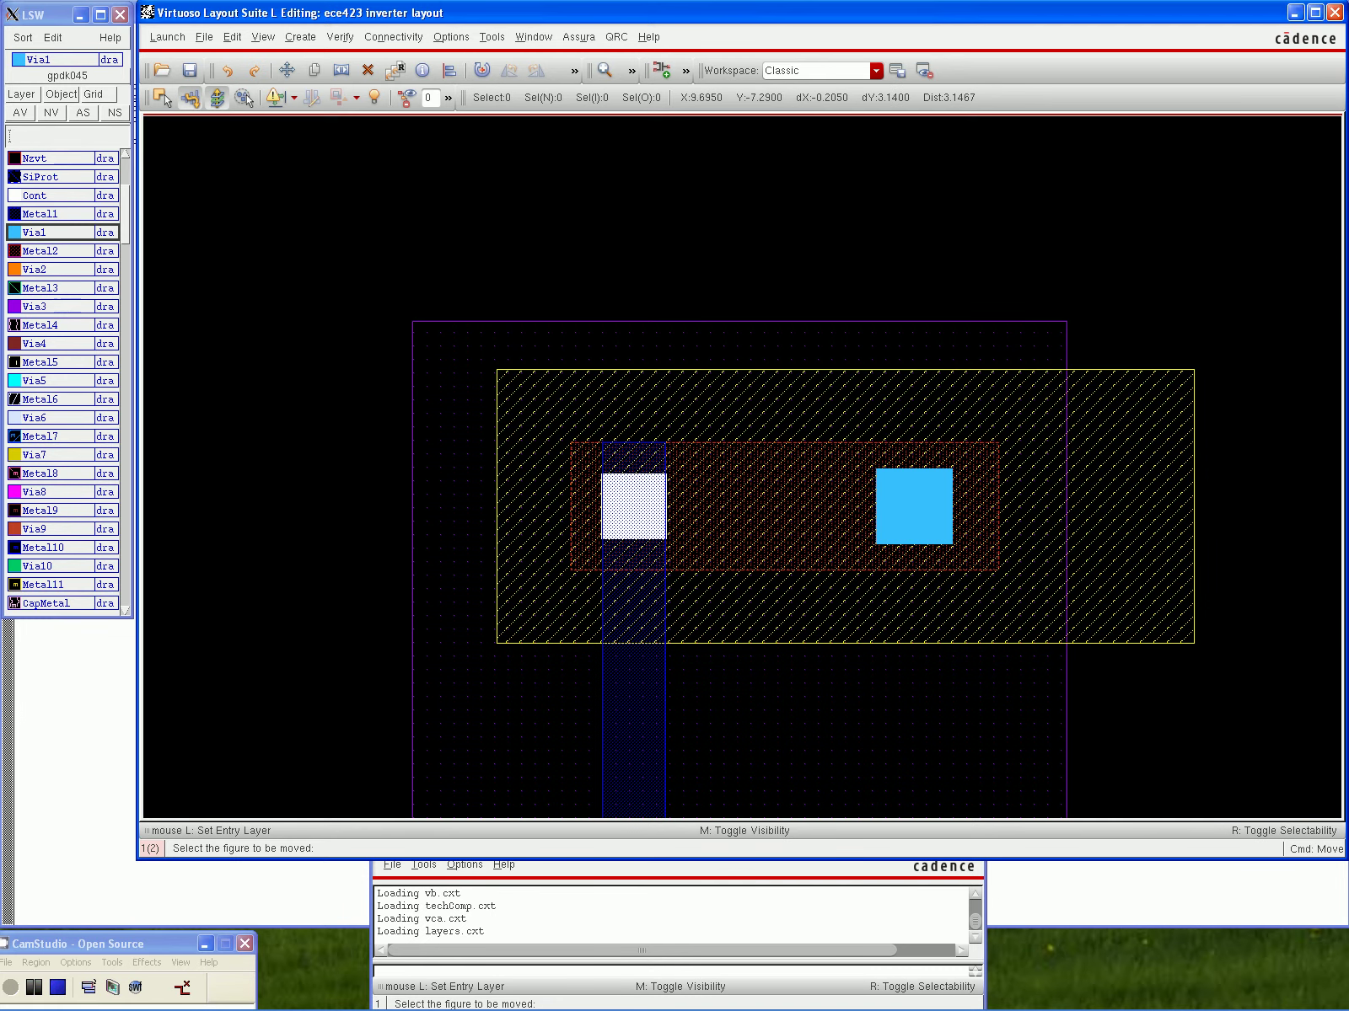
pyautogui.click(40, 213)
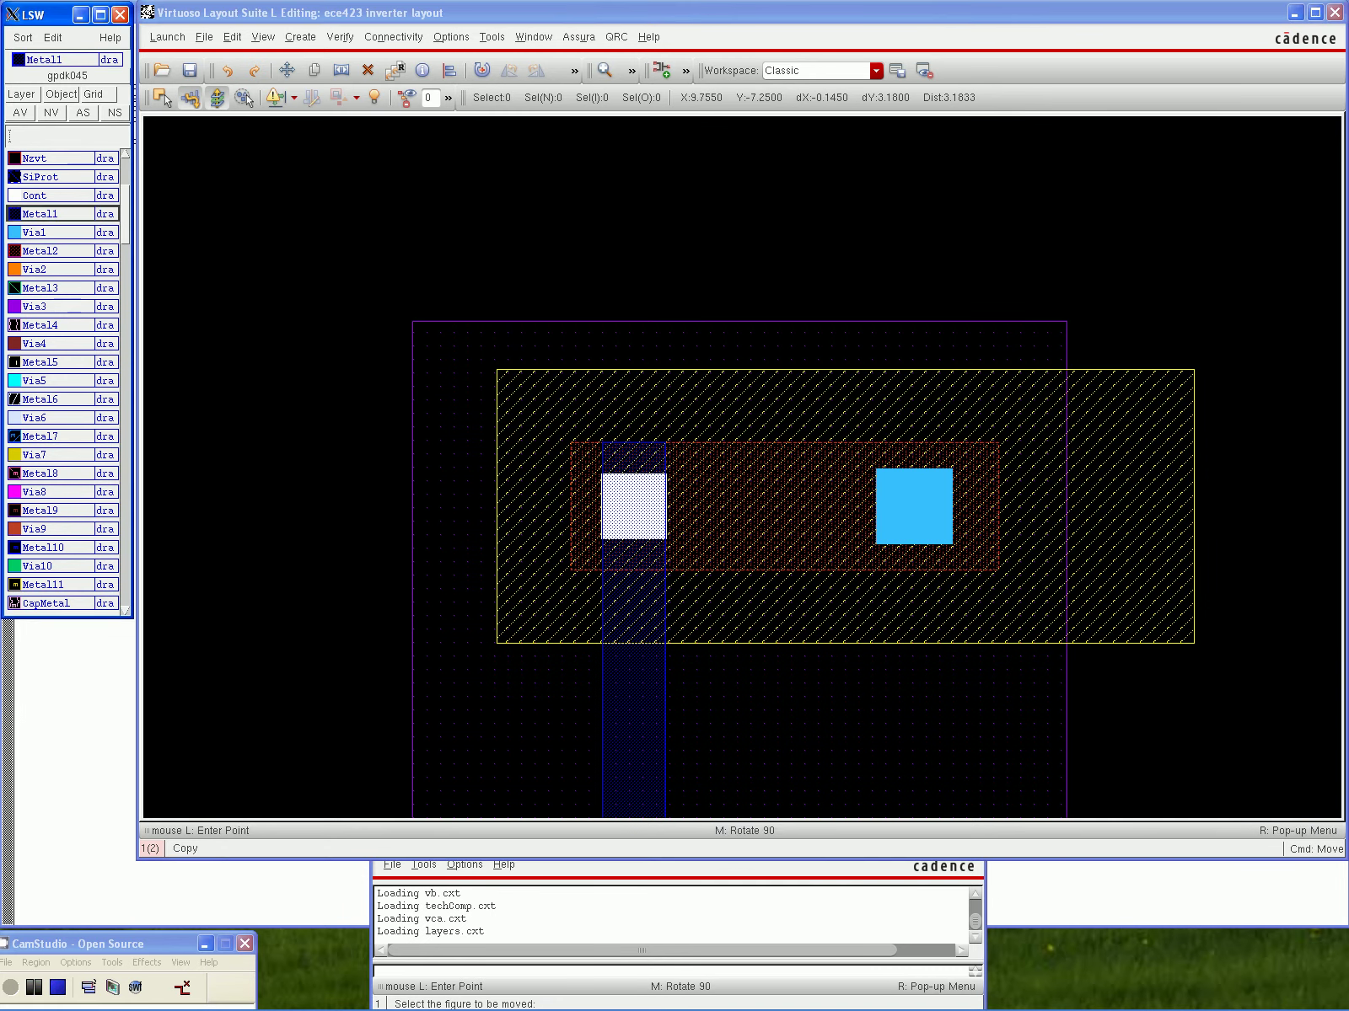
pyautogui.click(300, 38)
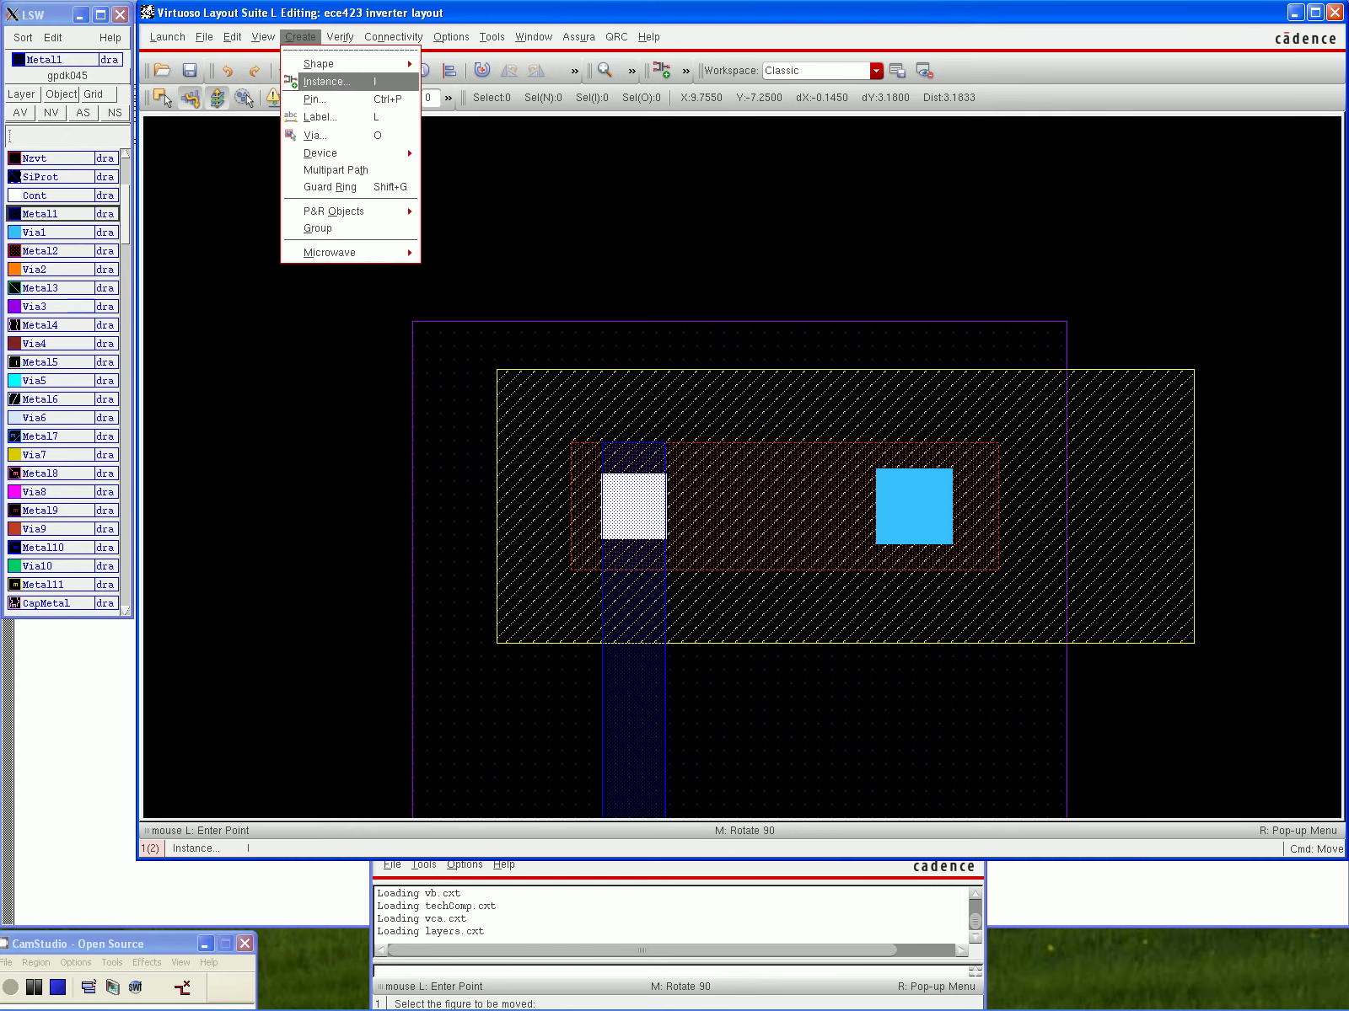
pyautogui.moveTo(354, 64)
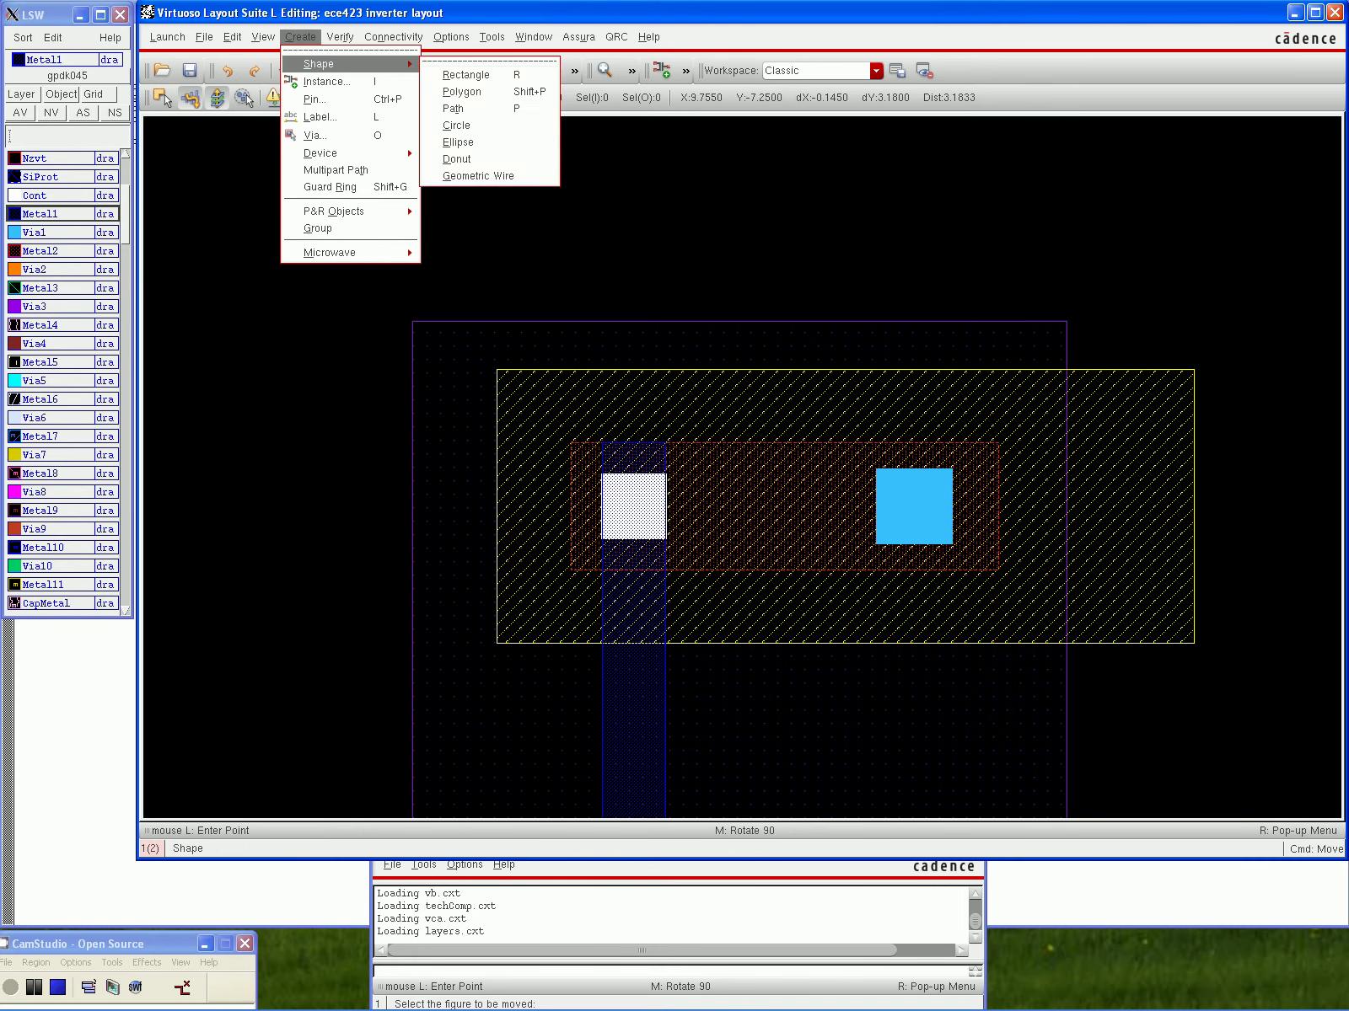
pyautogui.click(468, 72)
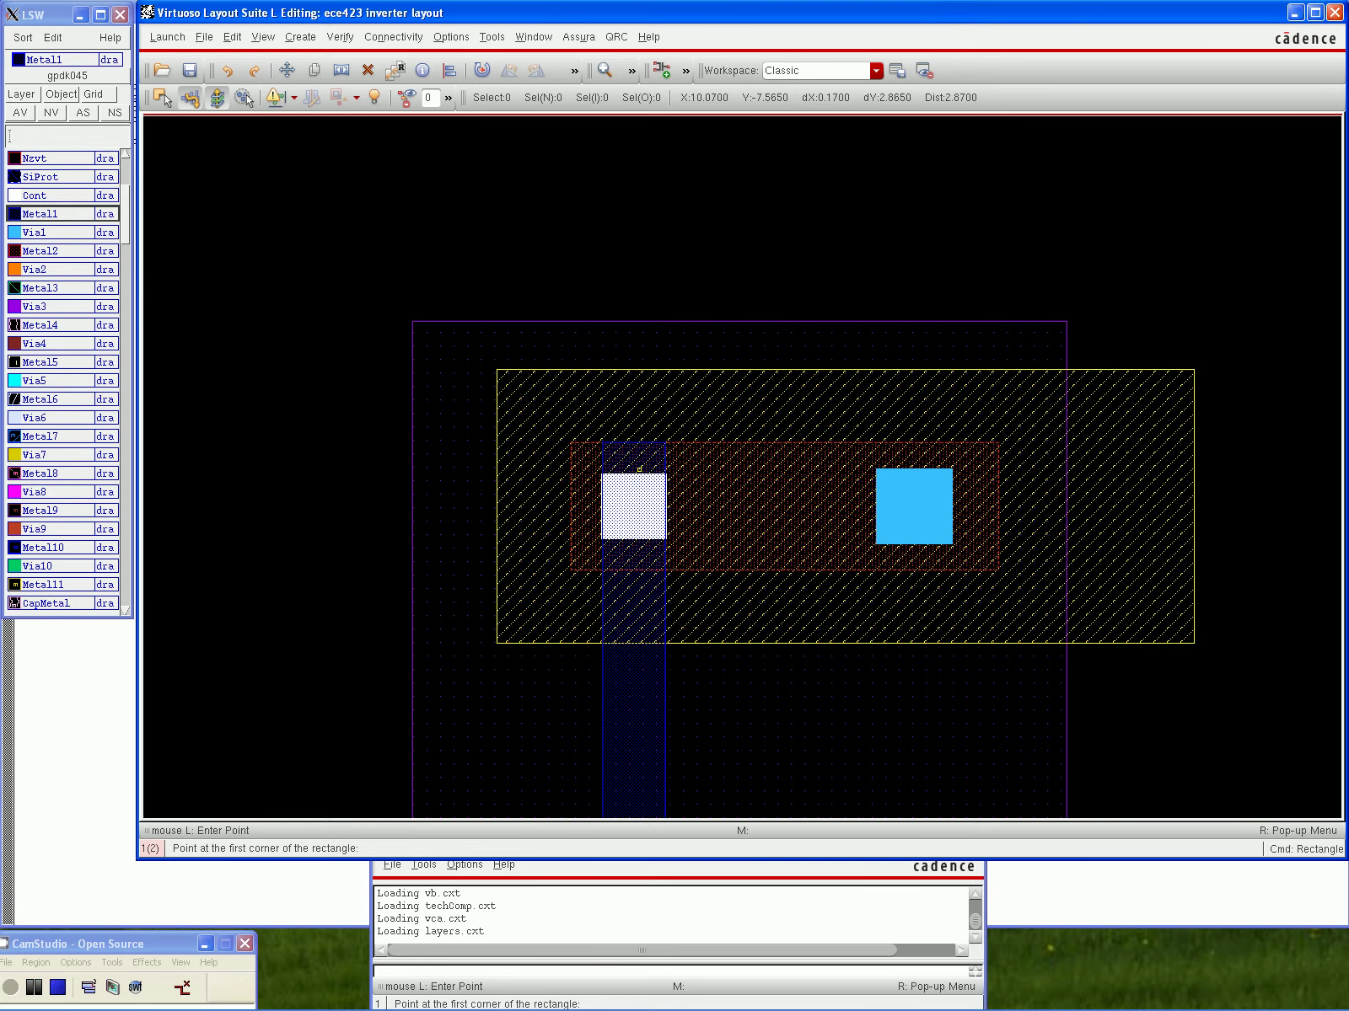
pyautogui.click(640, 469)
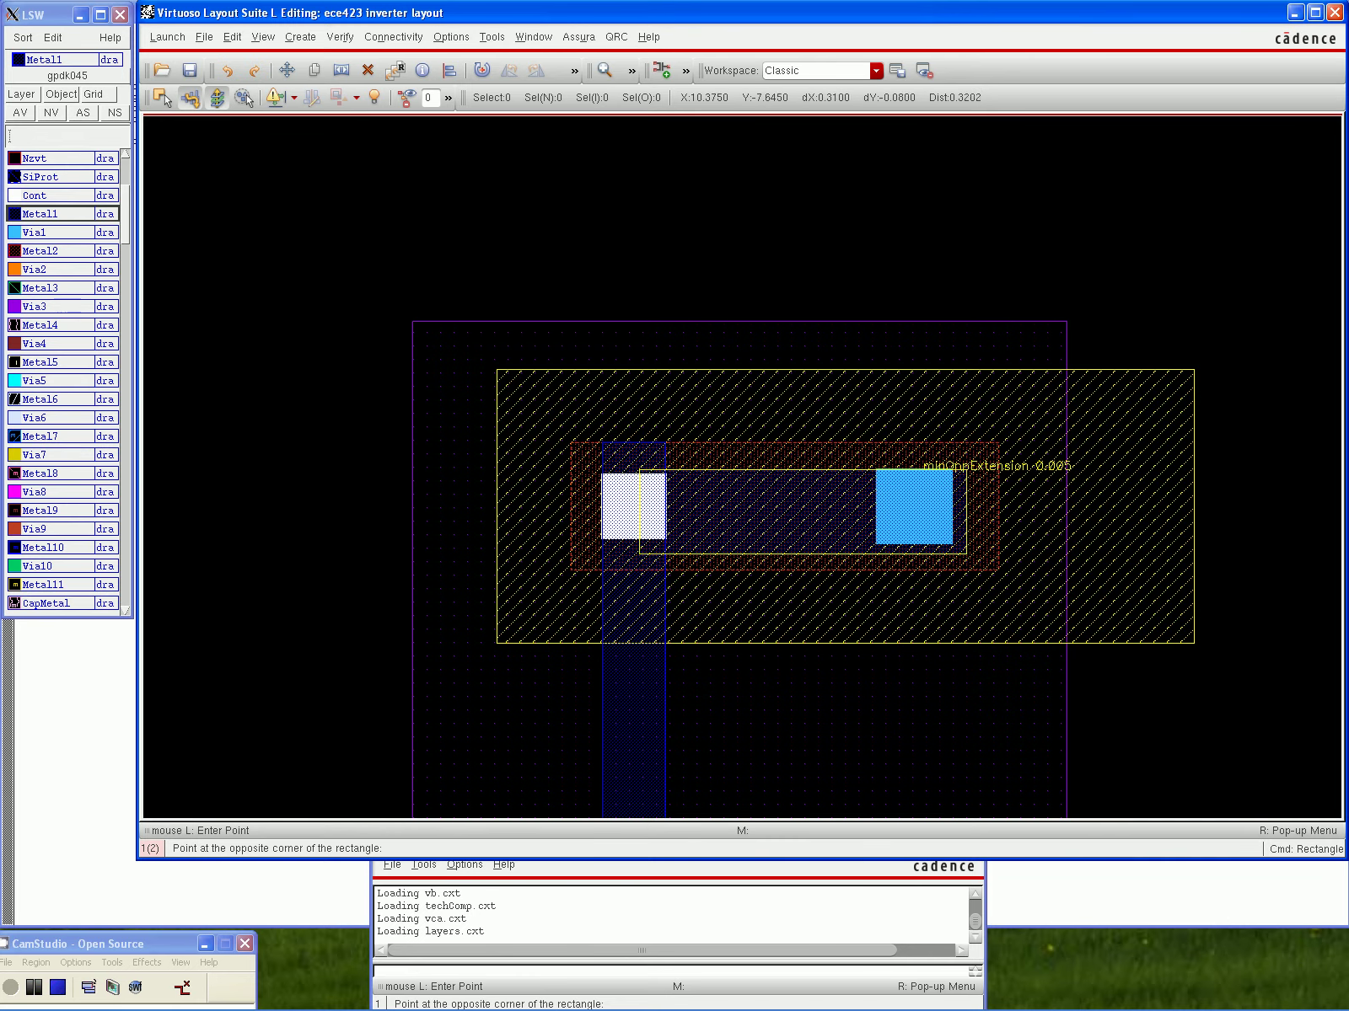
pyautogui.click(966, 563)
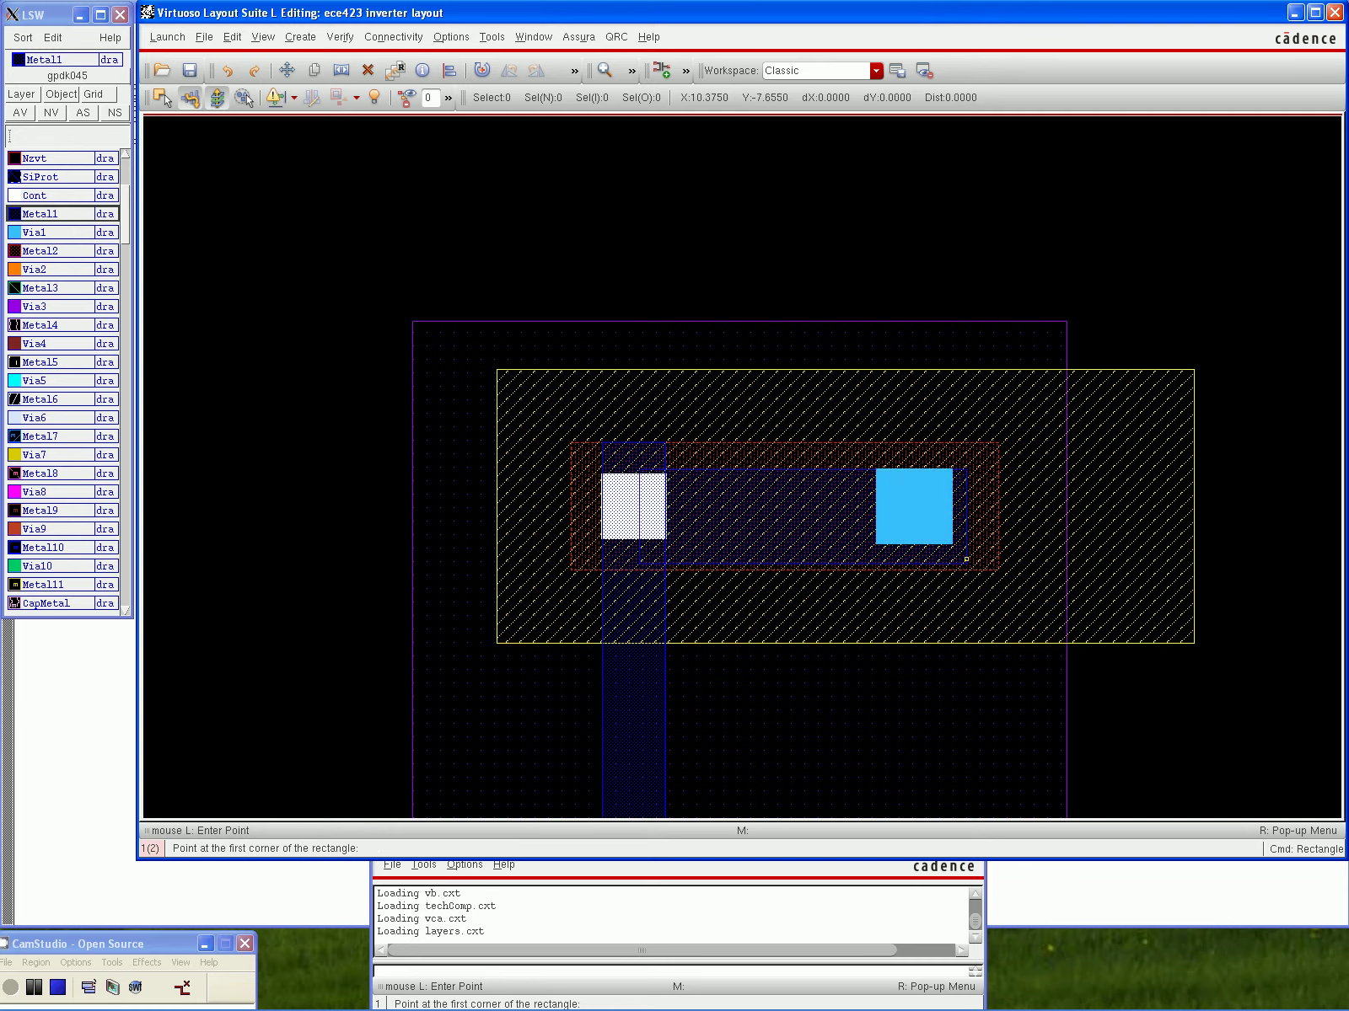
pyautogui.press('Escape')
# Move the new Metal1 rectangle up about 0.01 so it is vertically centred on the Via1 square
pyautogui.press('m')
pyautogui.click(845, 548)
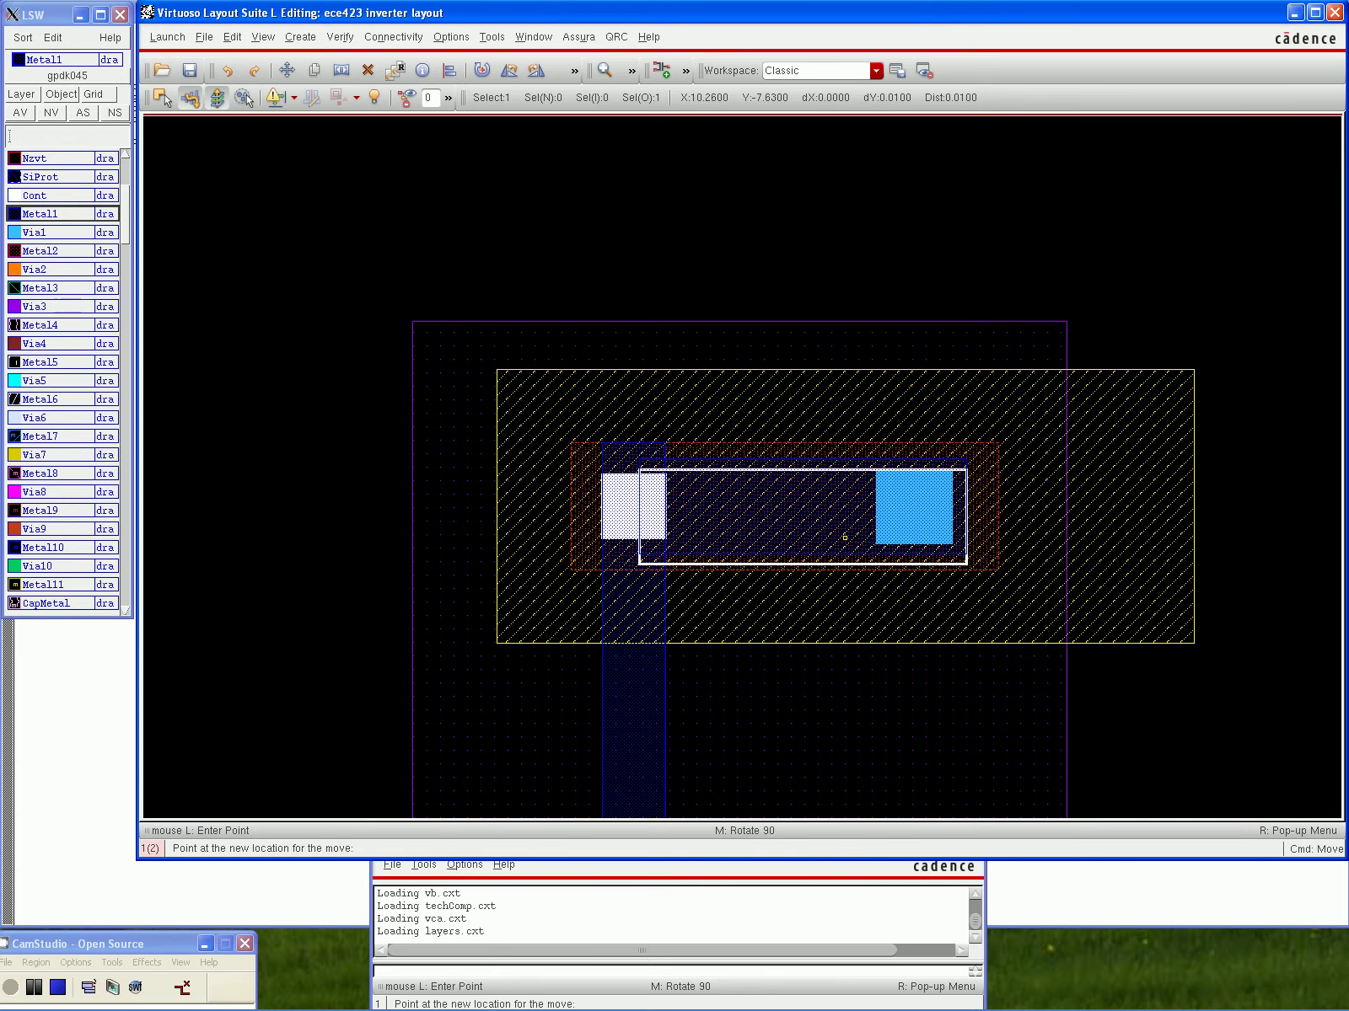
pyautogui.click(845, 537)
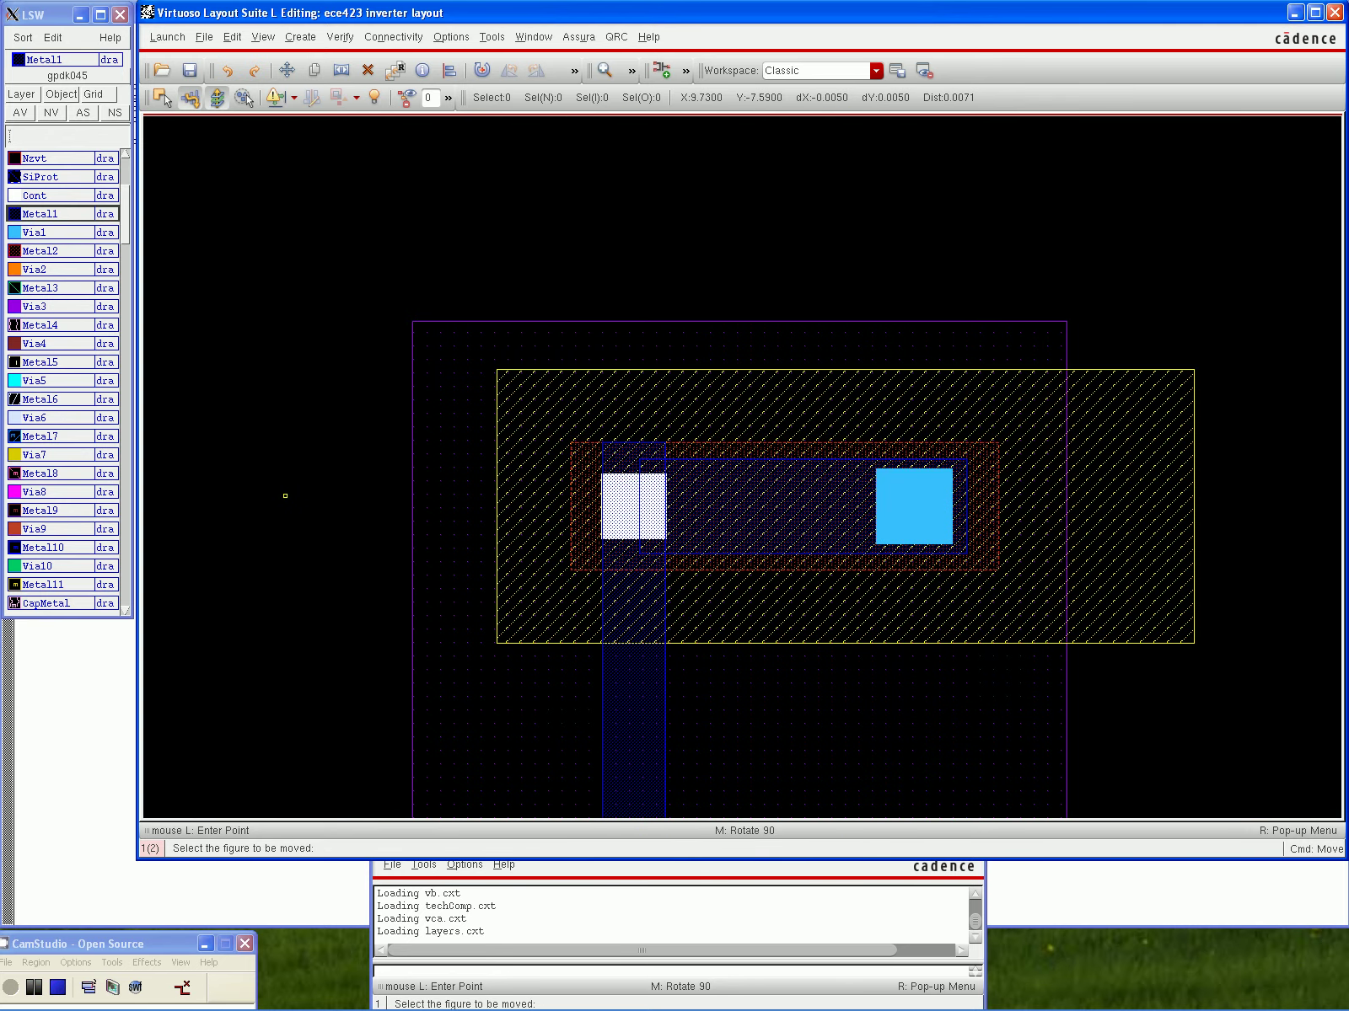
# Copy the Metal1 rectangle straight down about 2.27 onto the two contacts of the lower transistor
pyautogui.press('c')
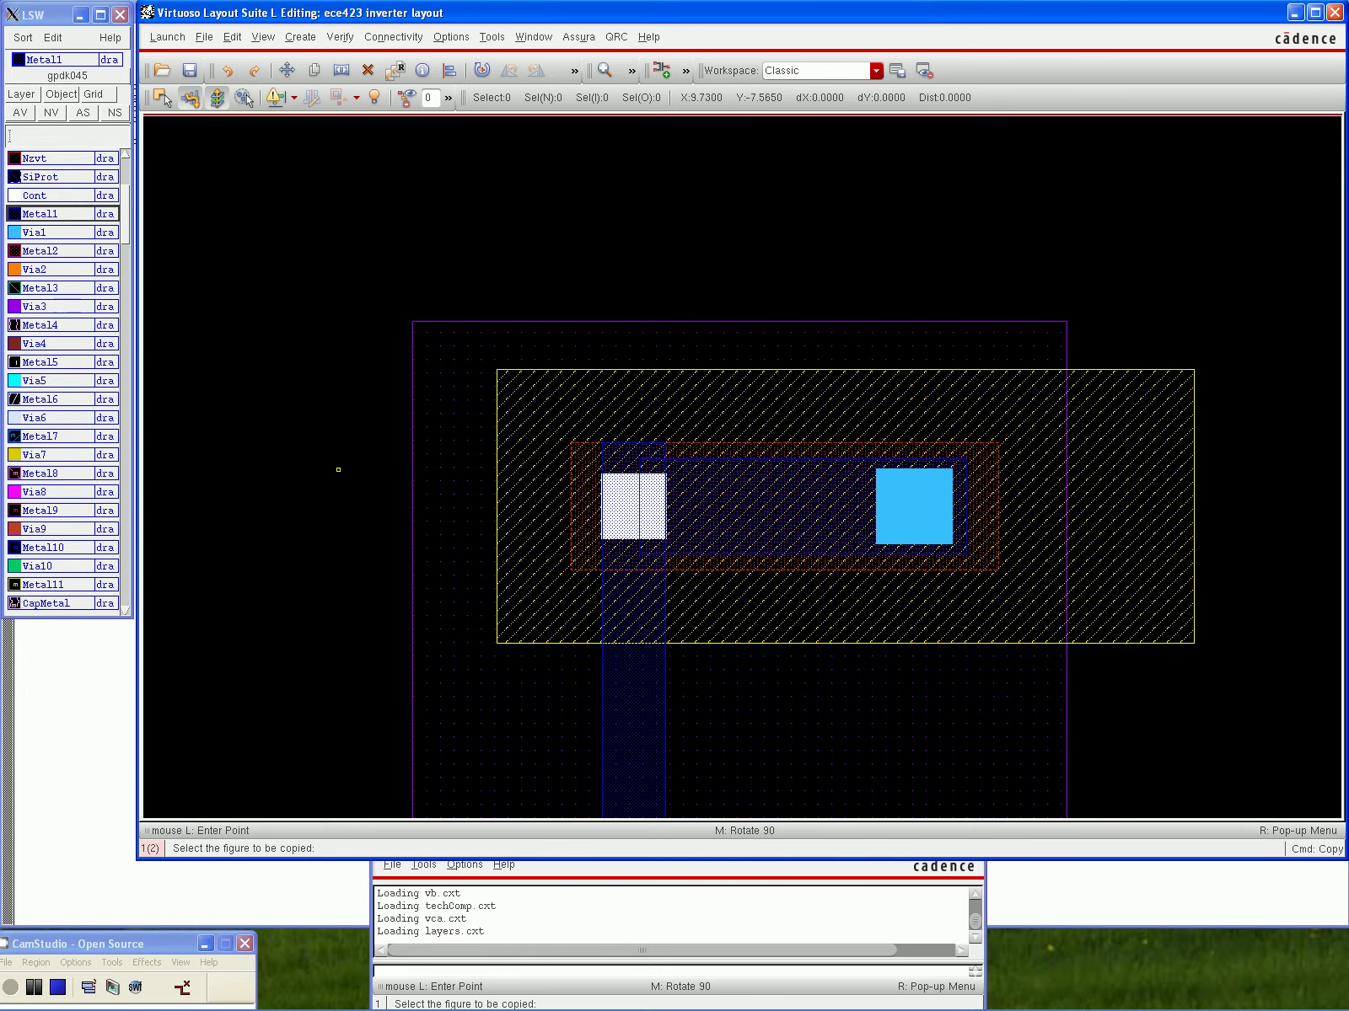
pyautogui.click(692, 506)
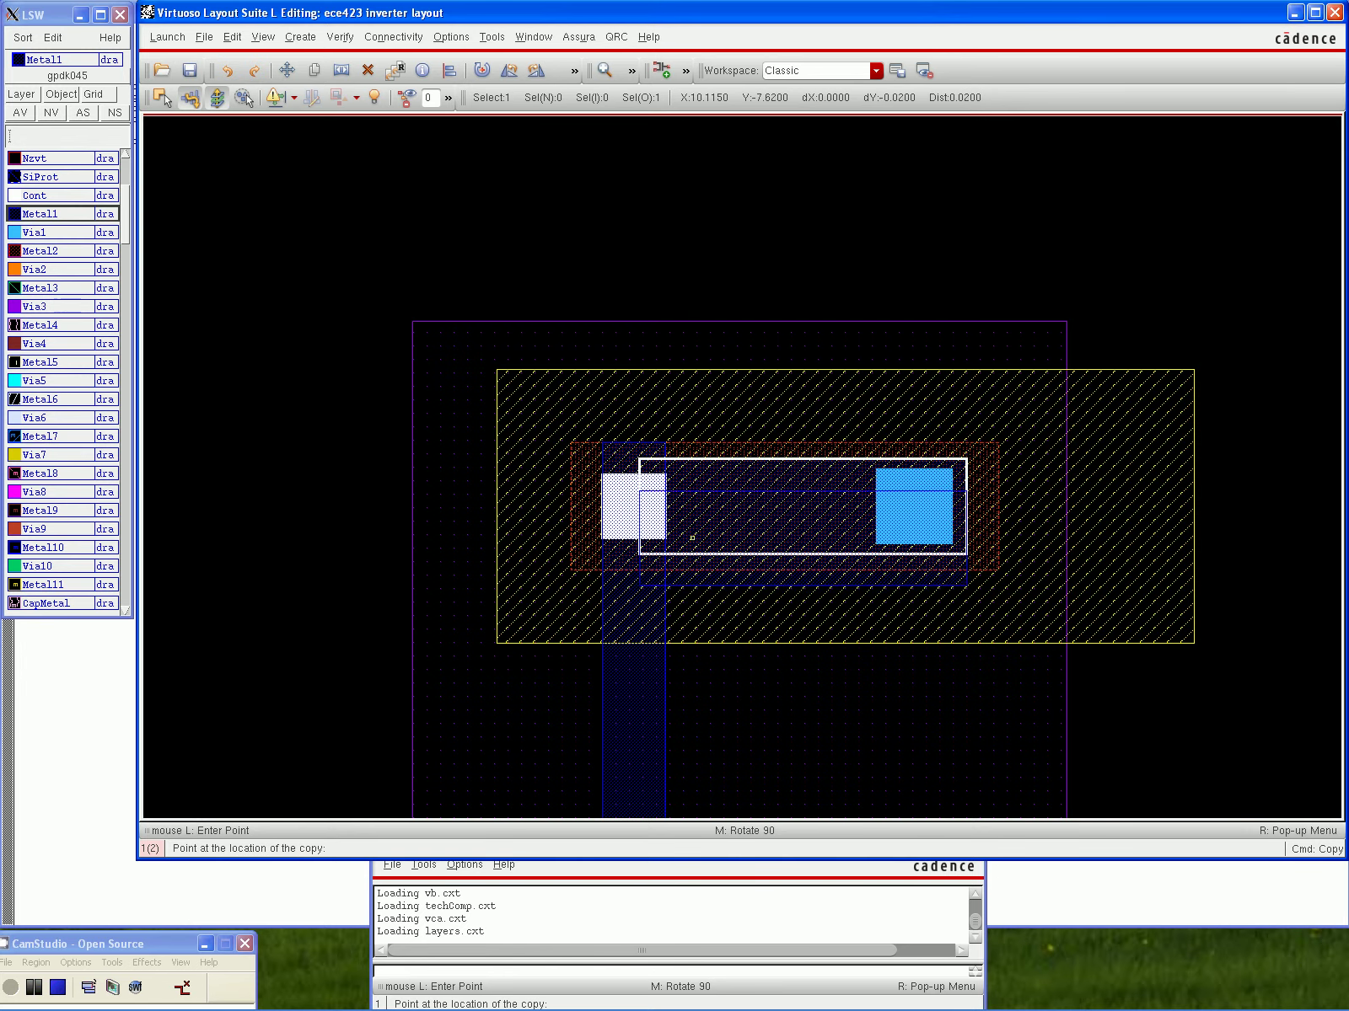
pyautogui.scroll(-4, 692, 538)
pyautogui.scroll(-3, 692, 539)
pyautogui.scroll(5, 693, 539)
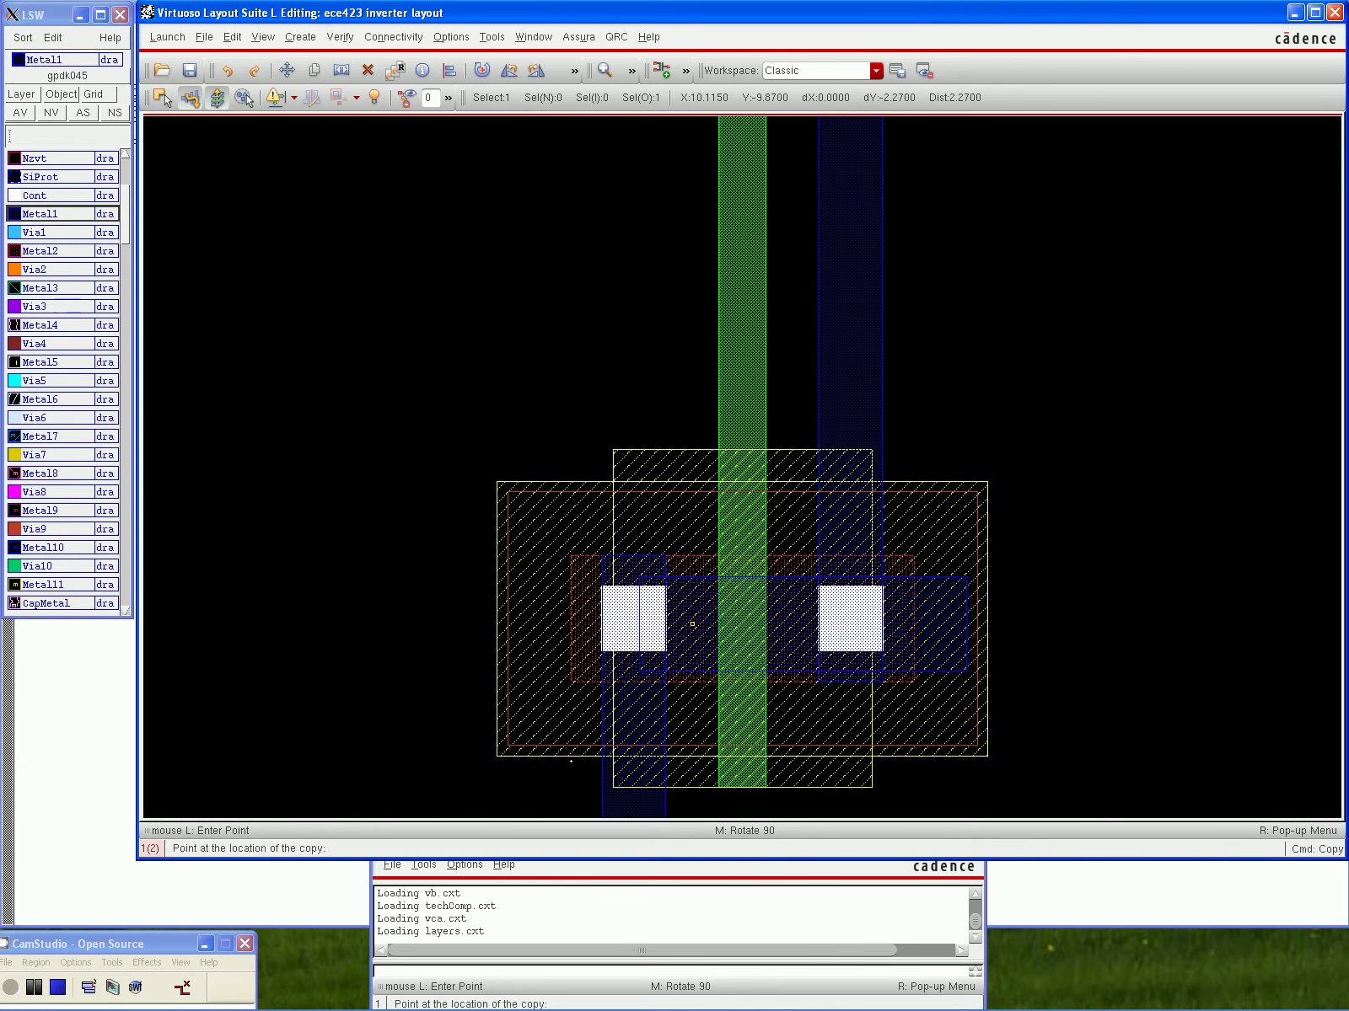
pyautogui.click(692, 619)
pyautogui.press('Escape')
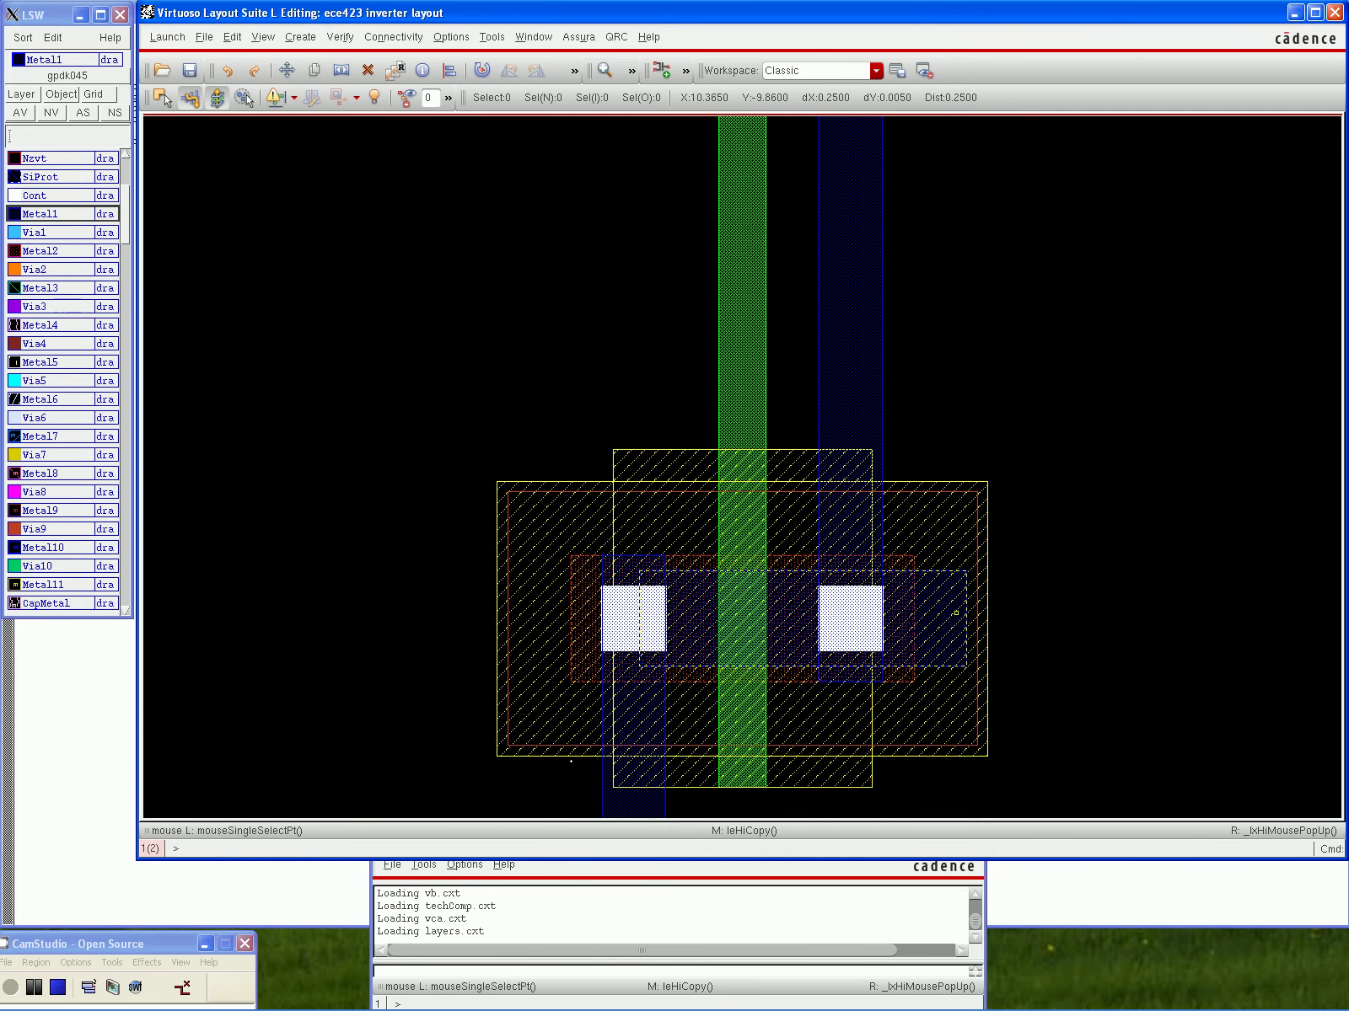
# Stretch the copied Metal1 rectangle's right edge left by about 0.05, just inside the transistor oxide's right end
pyautogui.press('s')
pyautogui.click(966, 612)
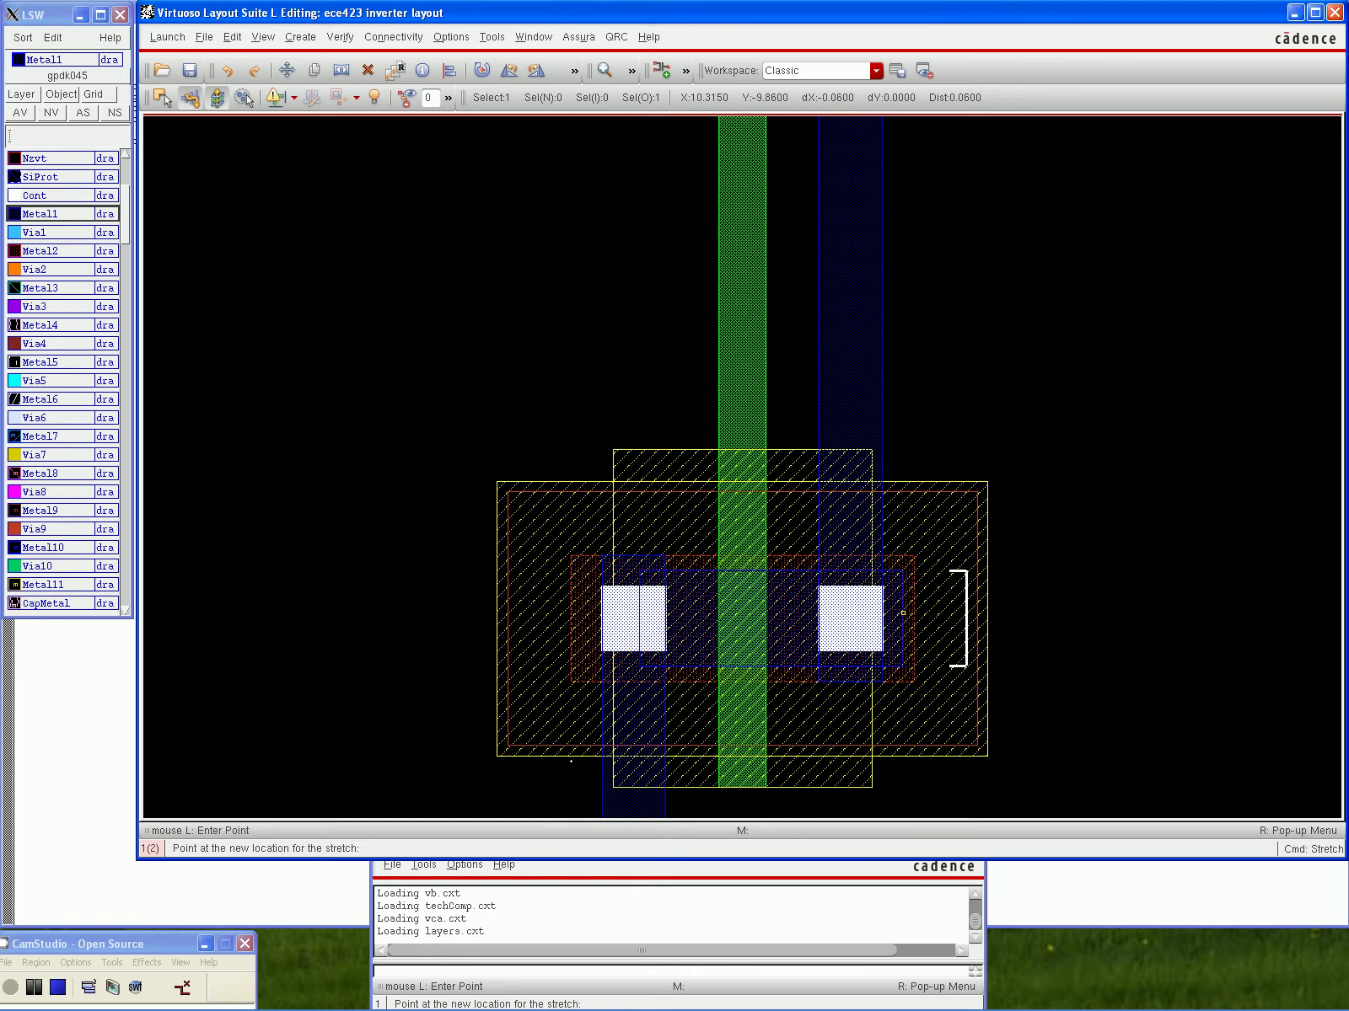
pyautogui.click(908, 612)
pyautogui.press('Escape')
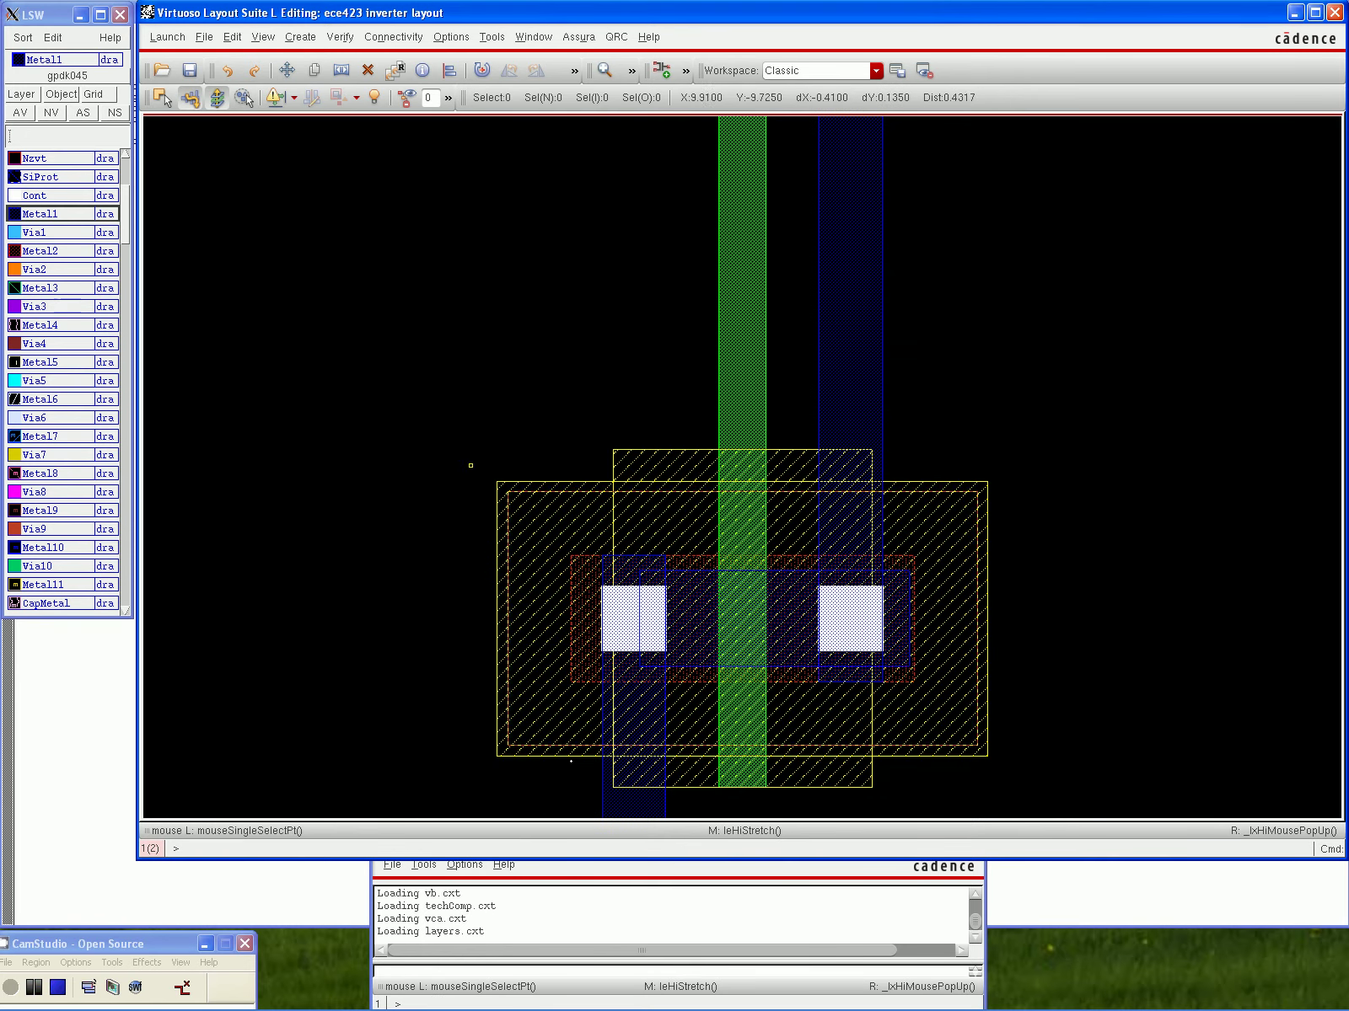
# Draw a vertical Metal2 rectangle about 0.09 by 0.325 upward from the well contact oxide's top edge, above its Via1 square
pyautogui.press('Up')
pyautogui.press('Up')
pyautogui.press('Up')
pyautogui.press('Up')
pyautogui.press('Up')
pyautogui.press('Up')
pyautogui.press('Up')
pyautogui.press('Up')
pyautogui.press('Up')
pyautogui.press('Up')
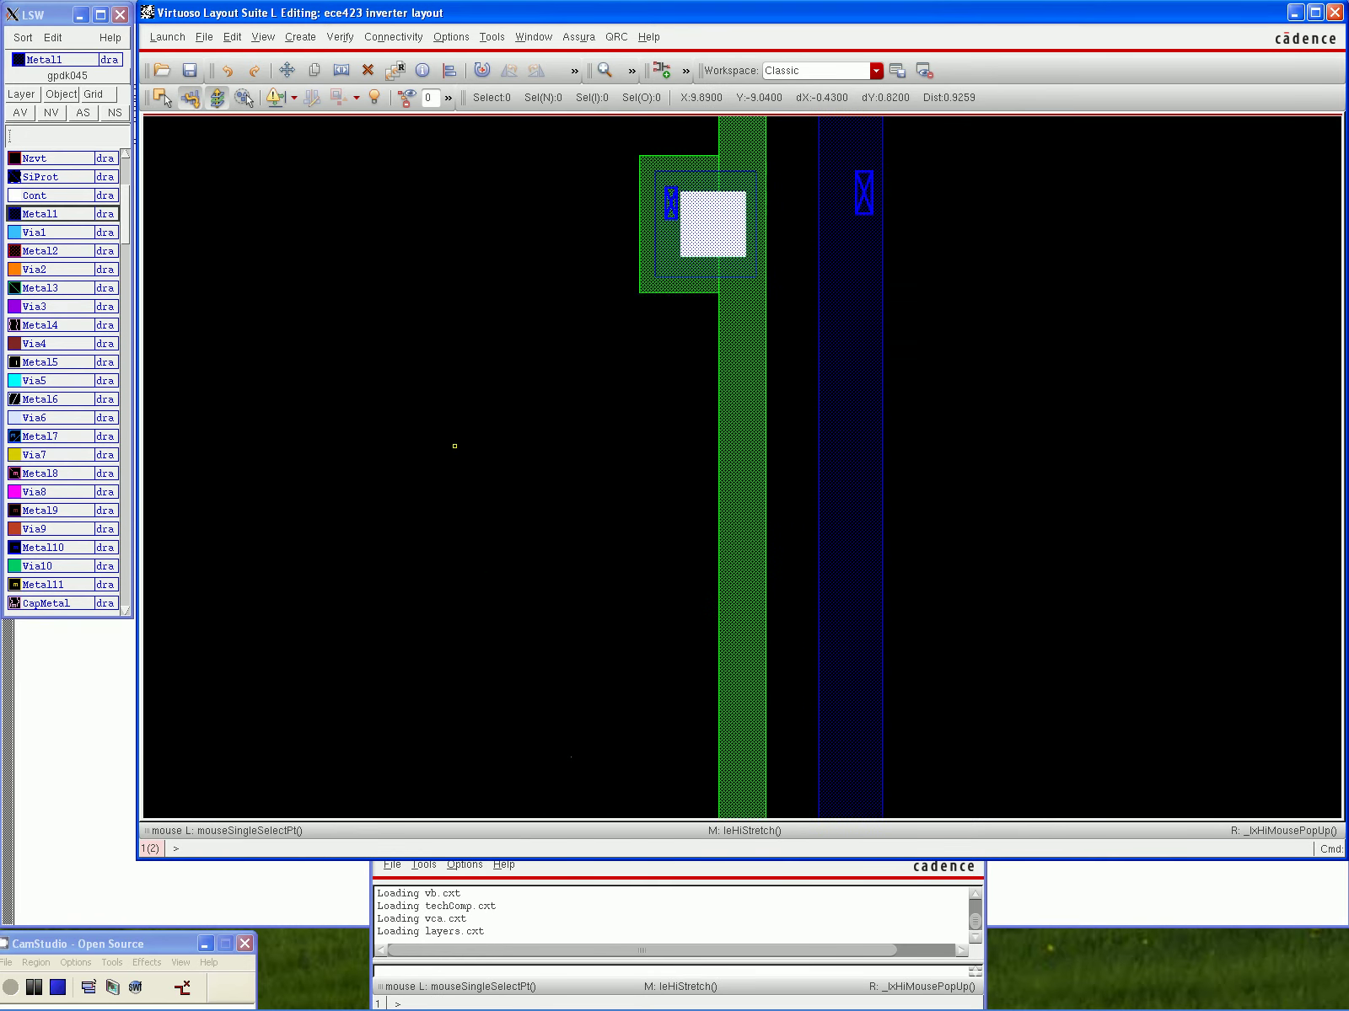
pyautogui.press('Up')
pyautogui.press('Up')
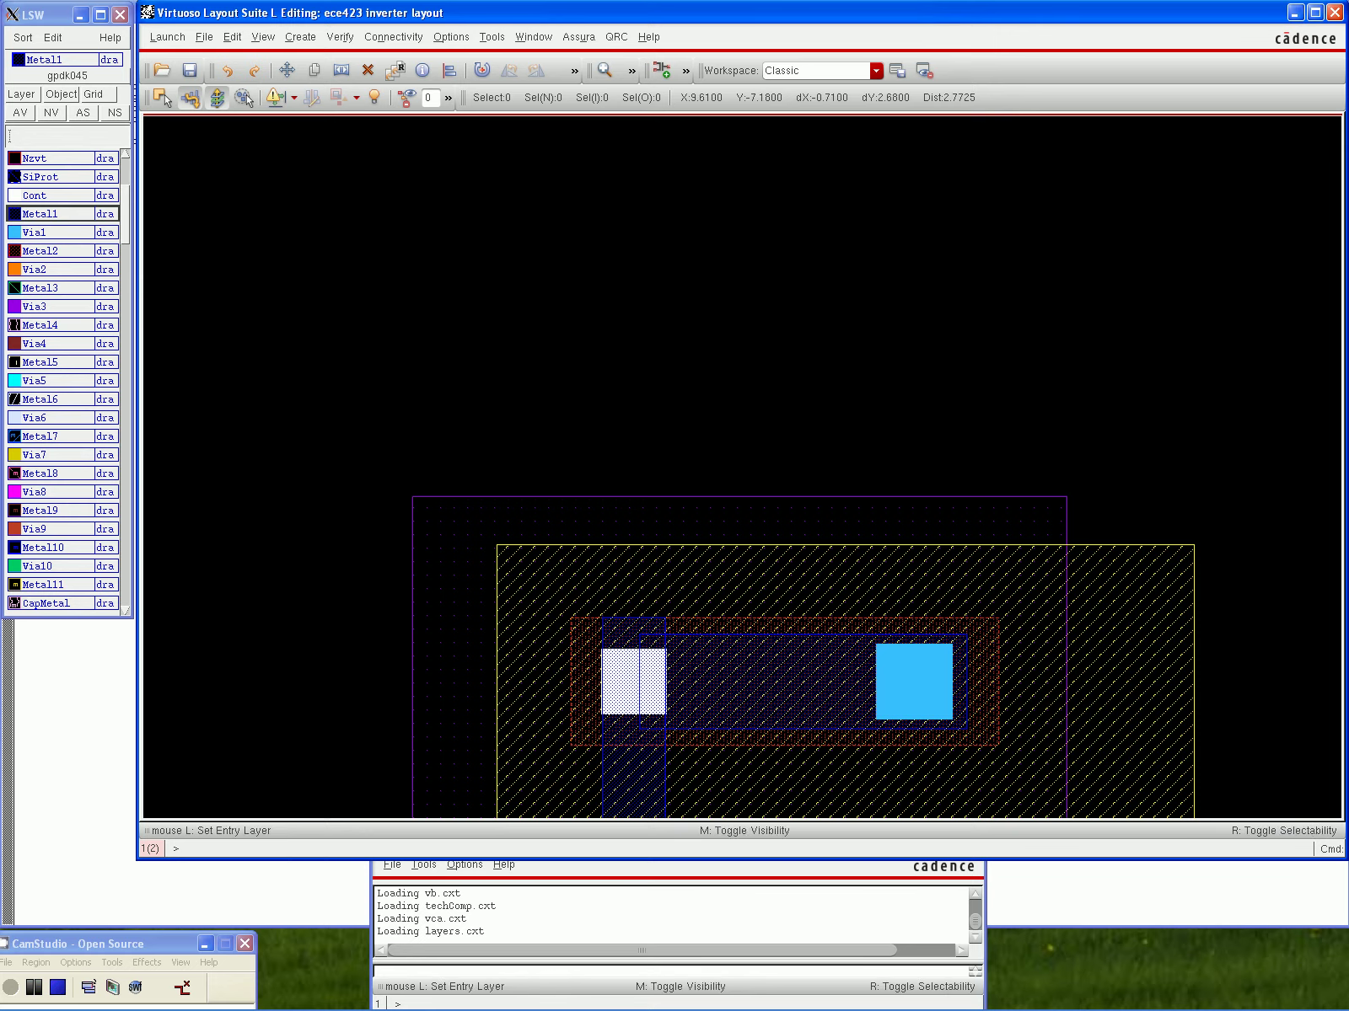
pyautogui.click(39, 250)
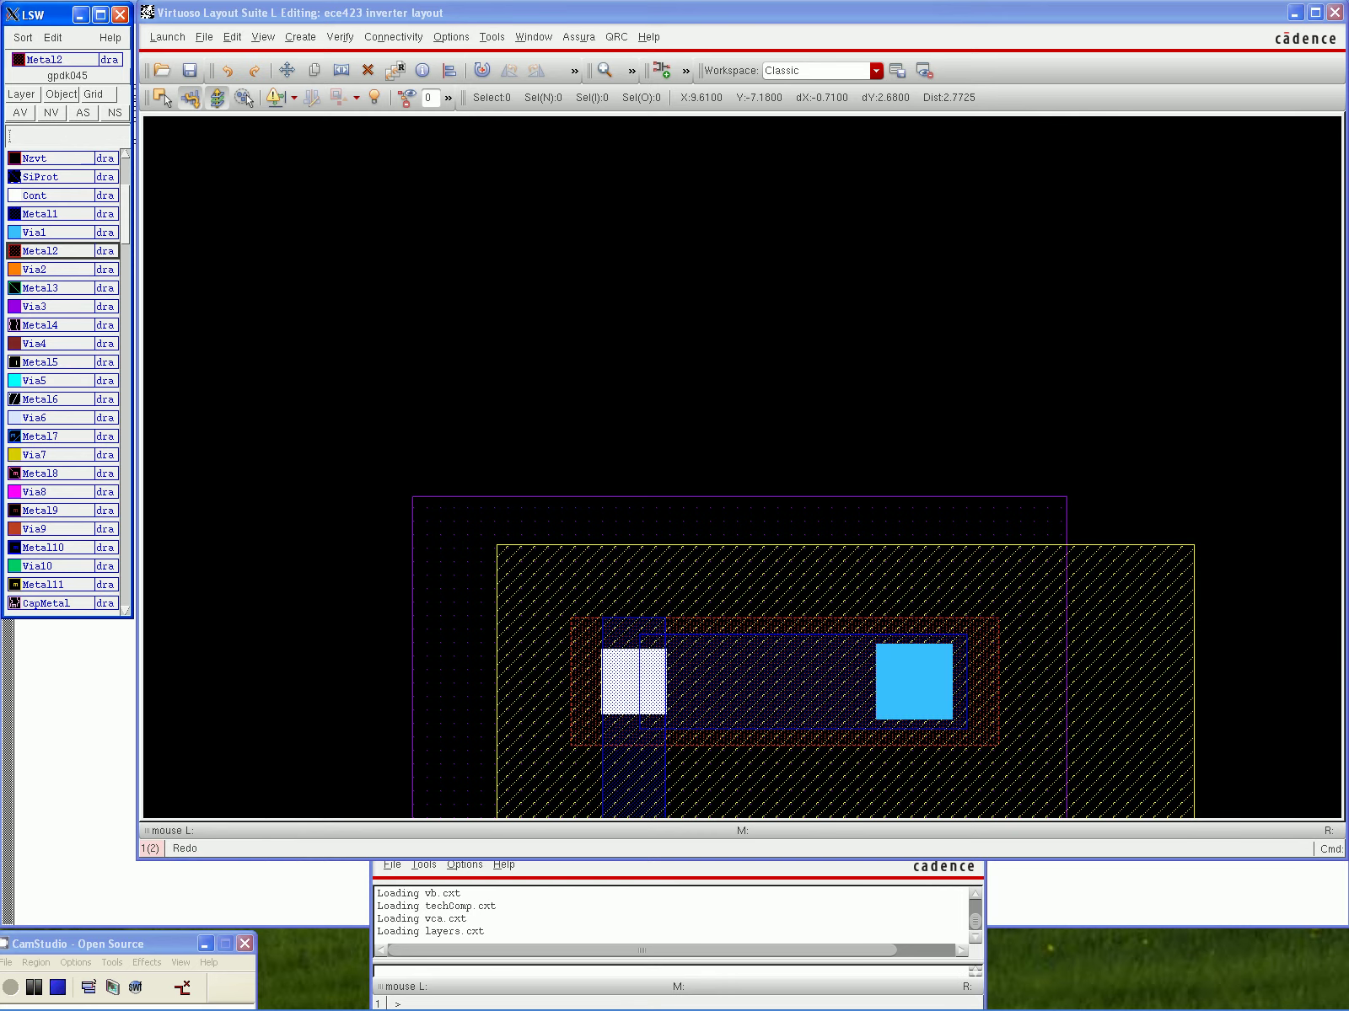
pyautogui.click(300, 37)
pyautogui.moveTo(319, 64)
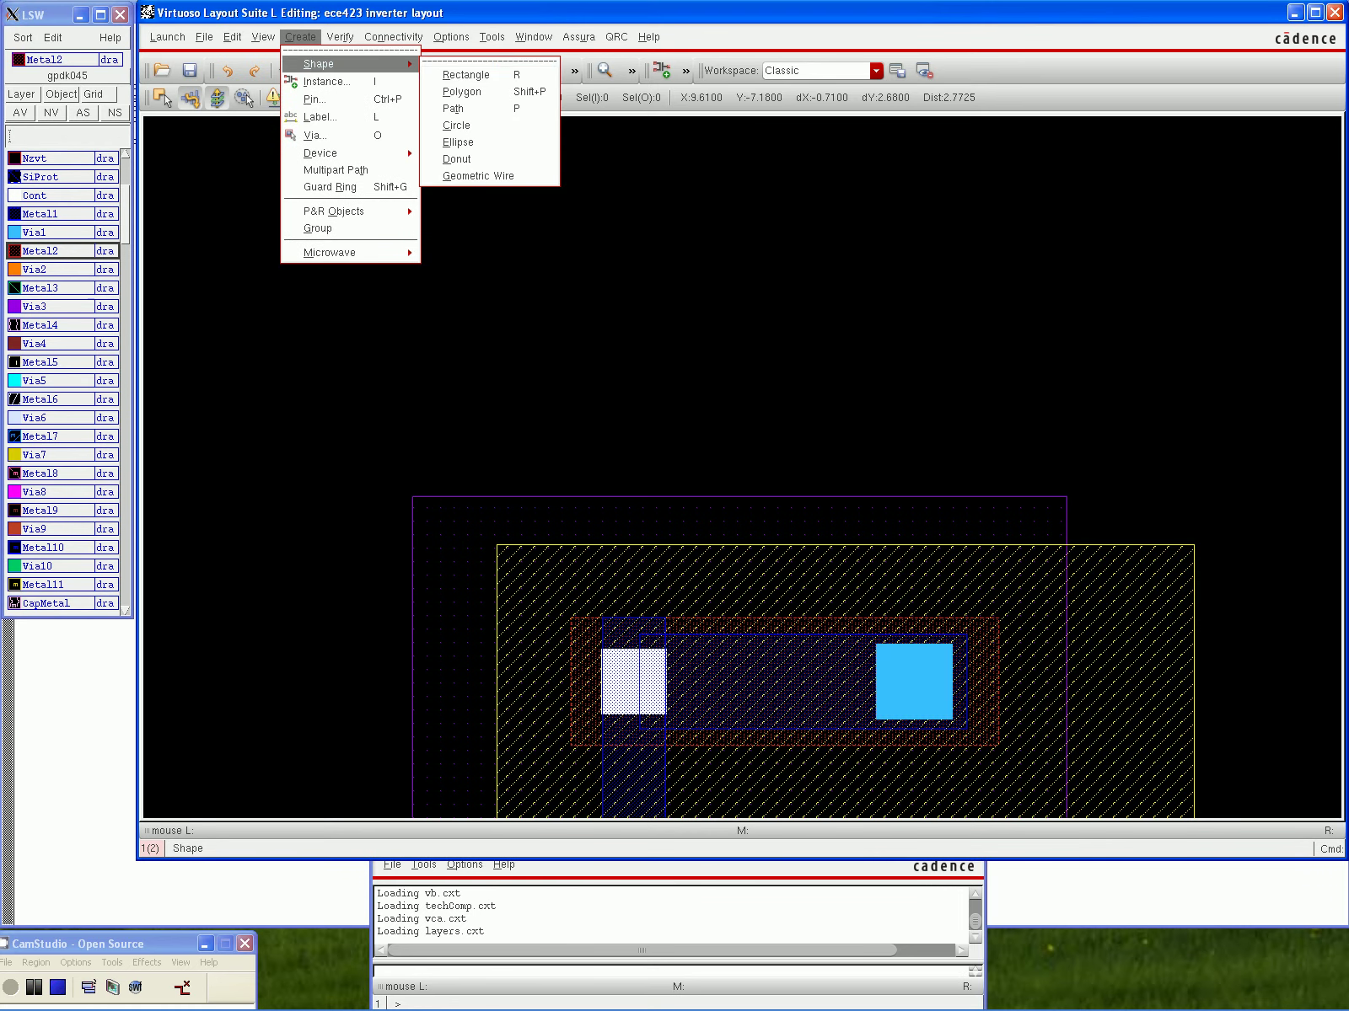
pyautogui.click(465, 74)
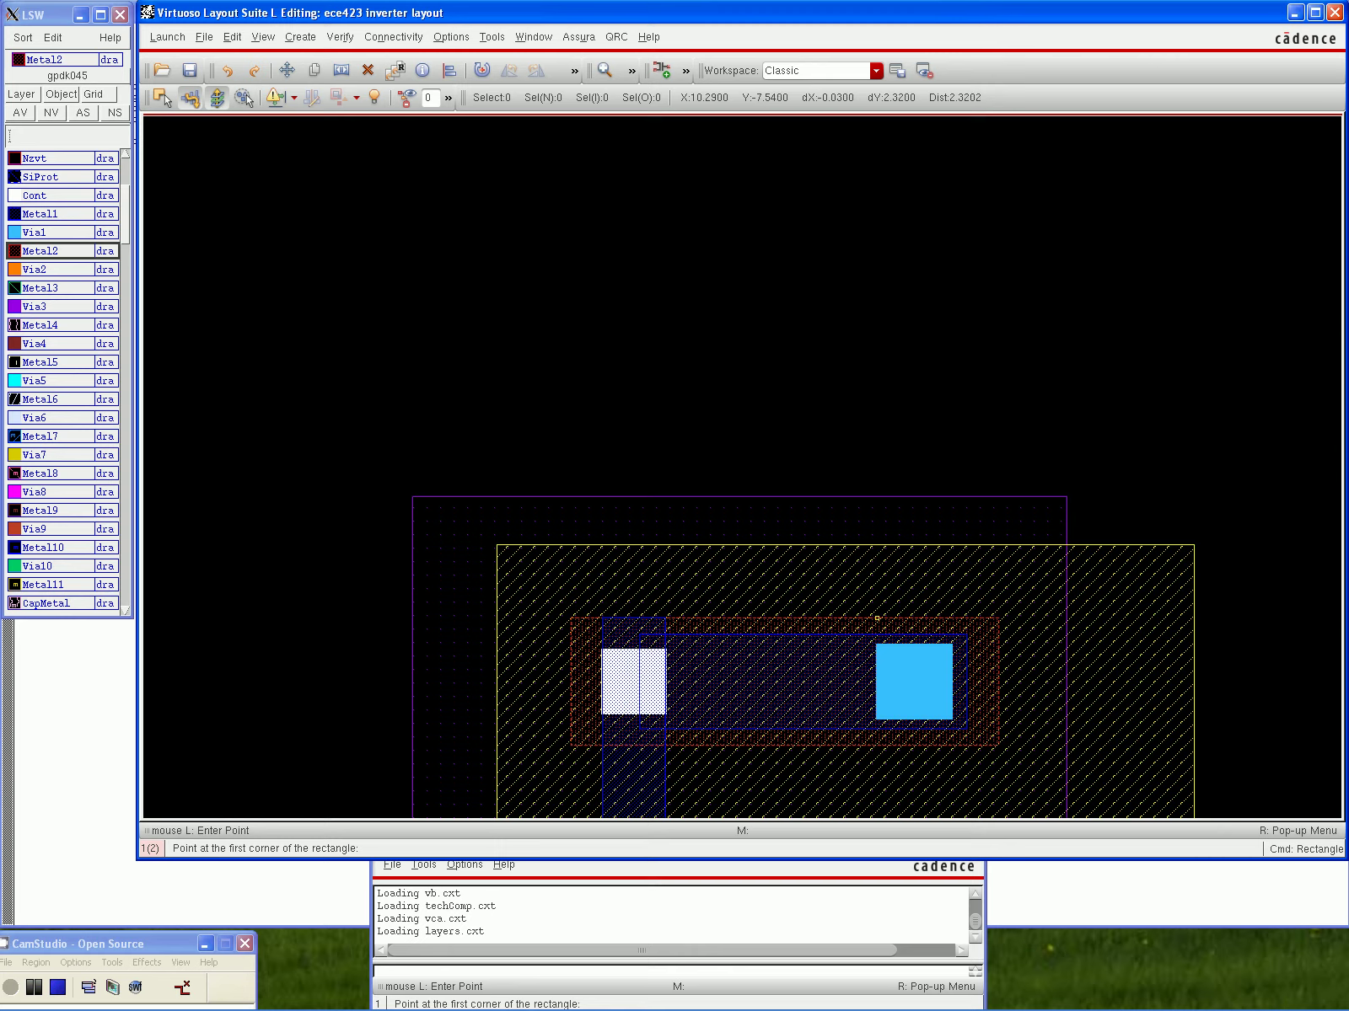
pyautogui.click(877, 618)
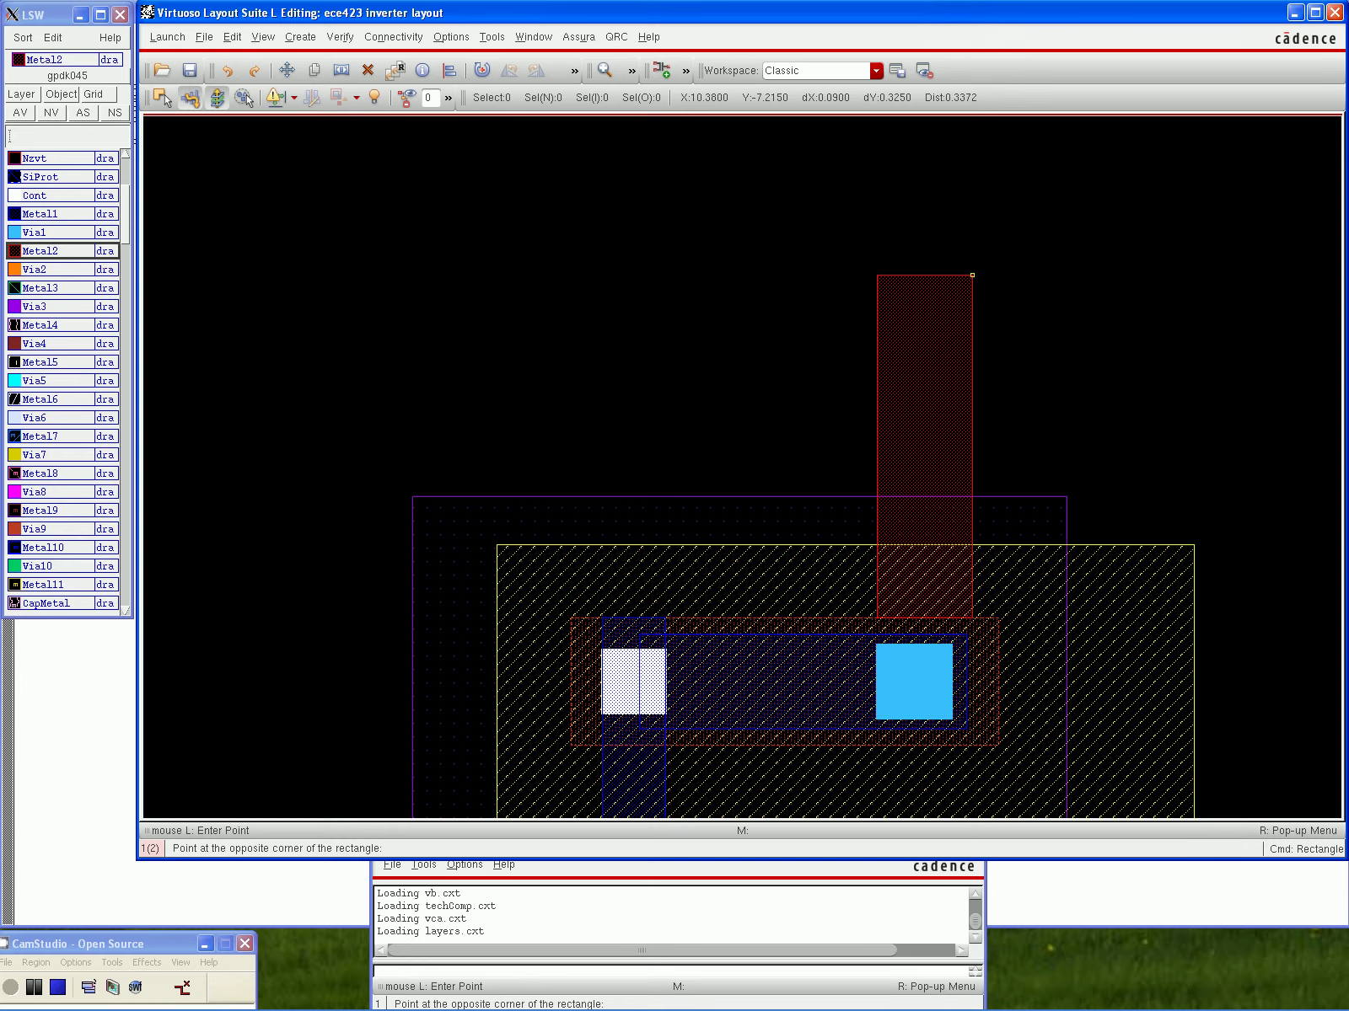
pyautogui.click(972, 275)
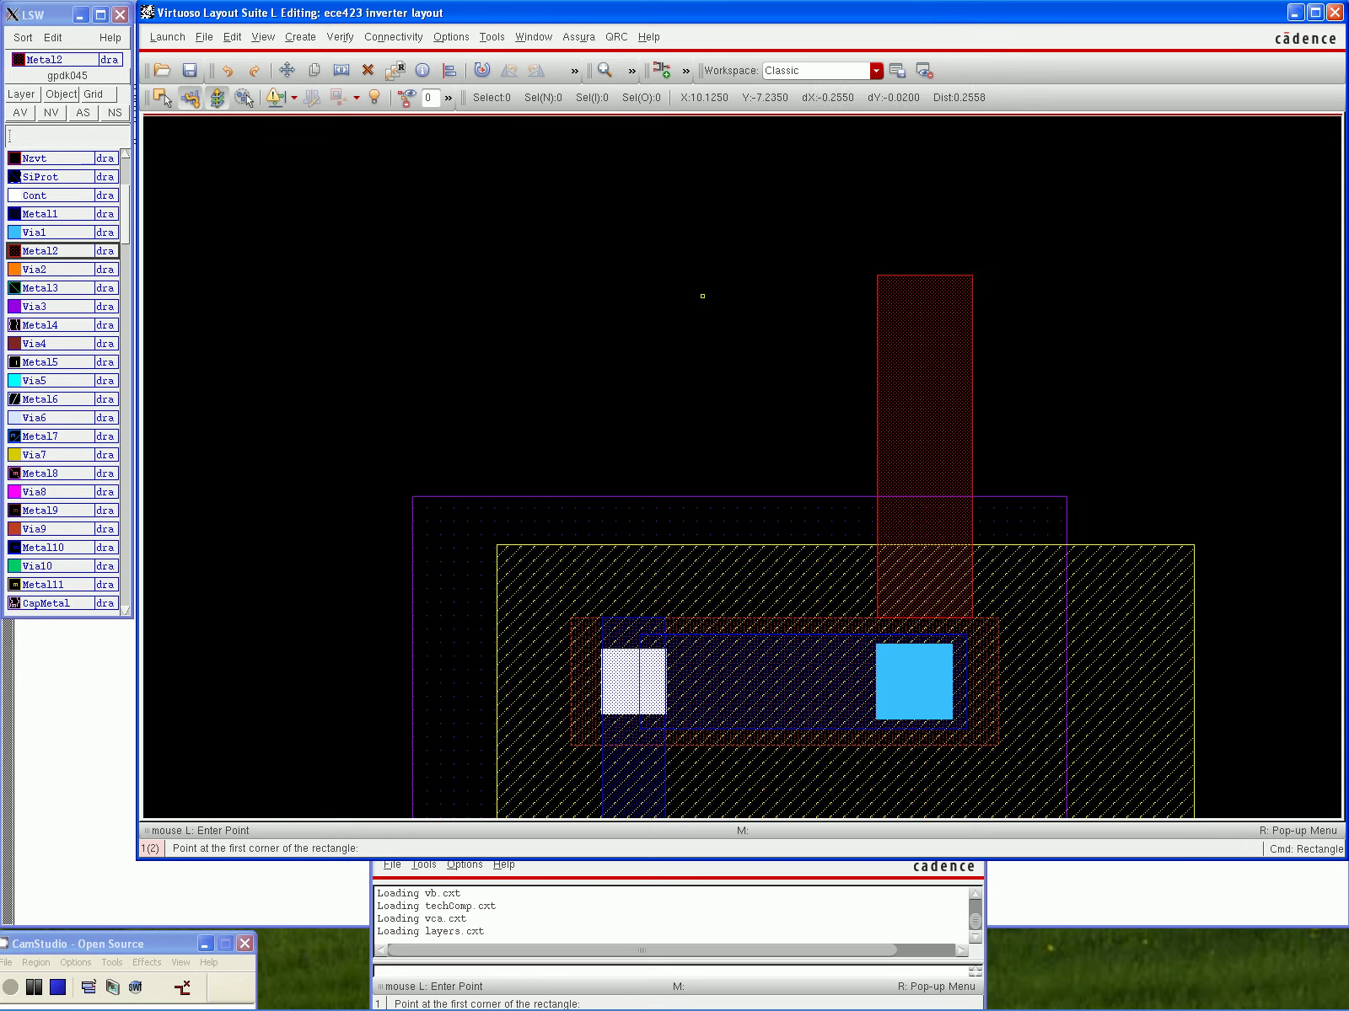
# Draw a vertical Metal2 rectangle about 0.115 by 0.3 downward from the substrate contact oxide's bottom edge, below its Via1 square
pyautogui.scroll(-5, 702, 296)
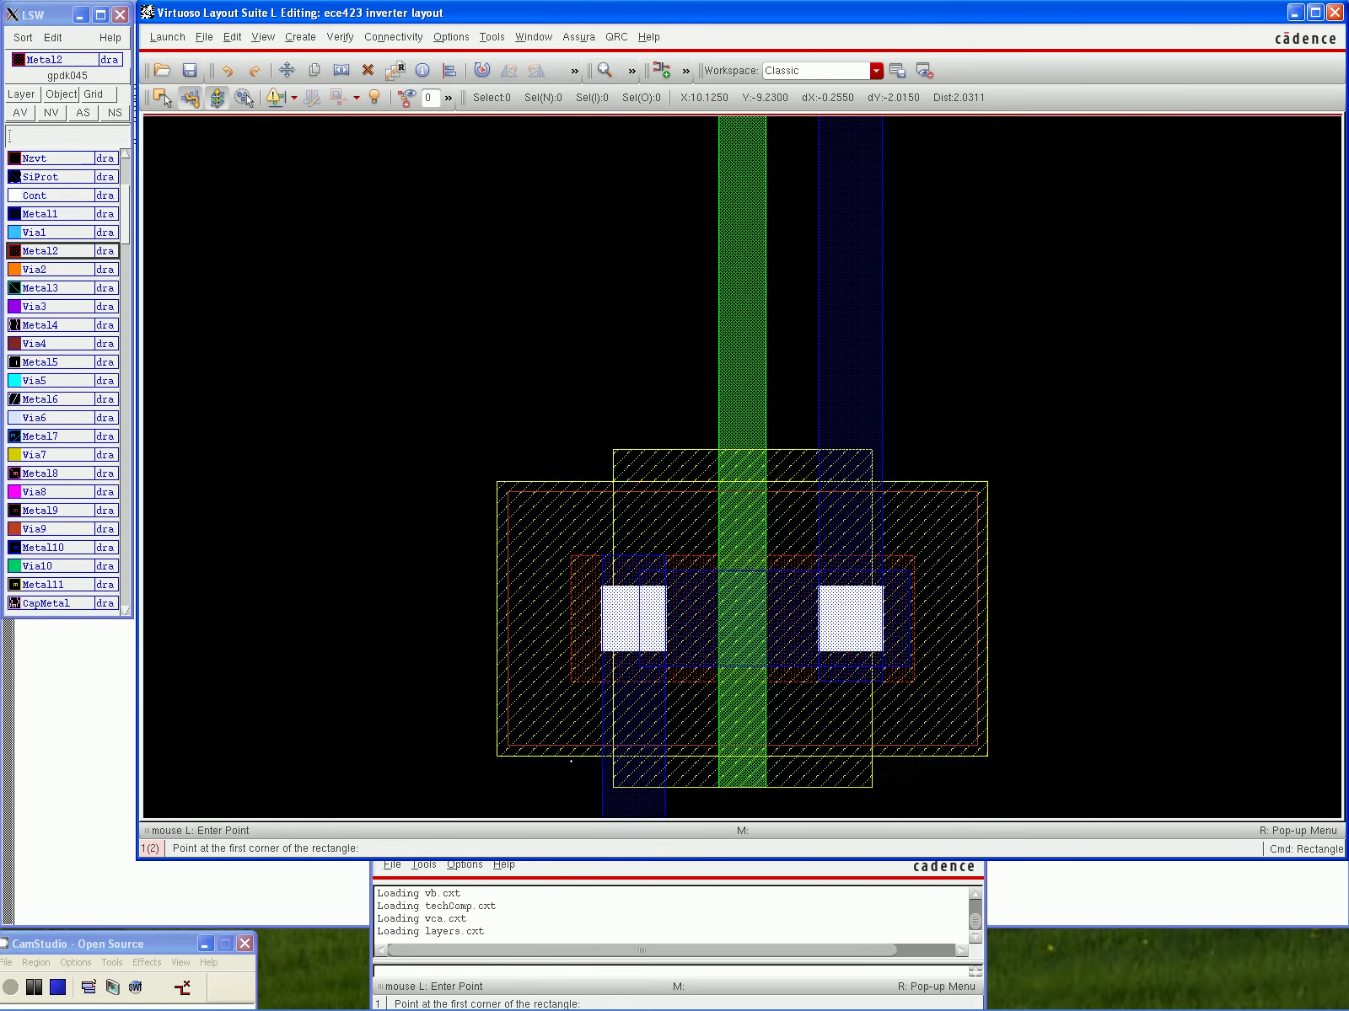
pyautogui.scroll(-4, 701, 295)
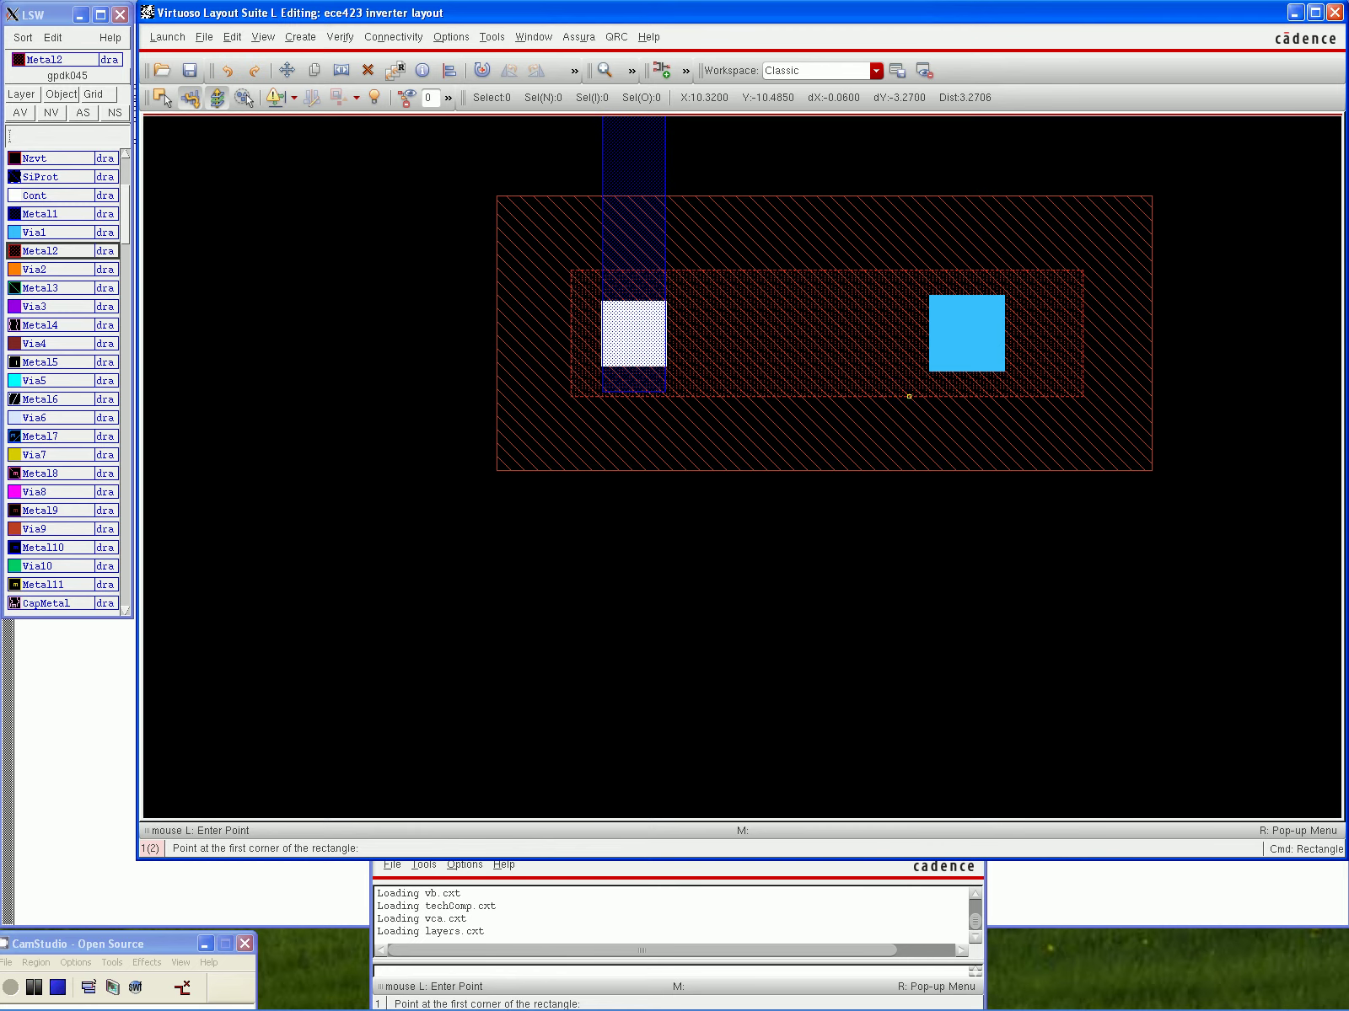
pyautogui.click(909, 396)
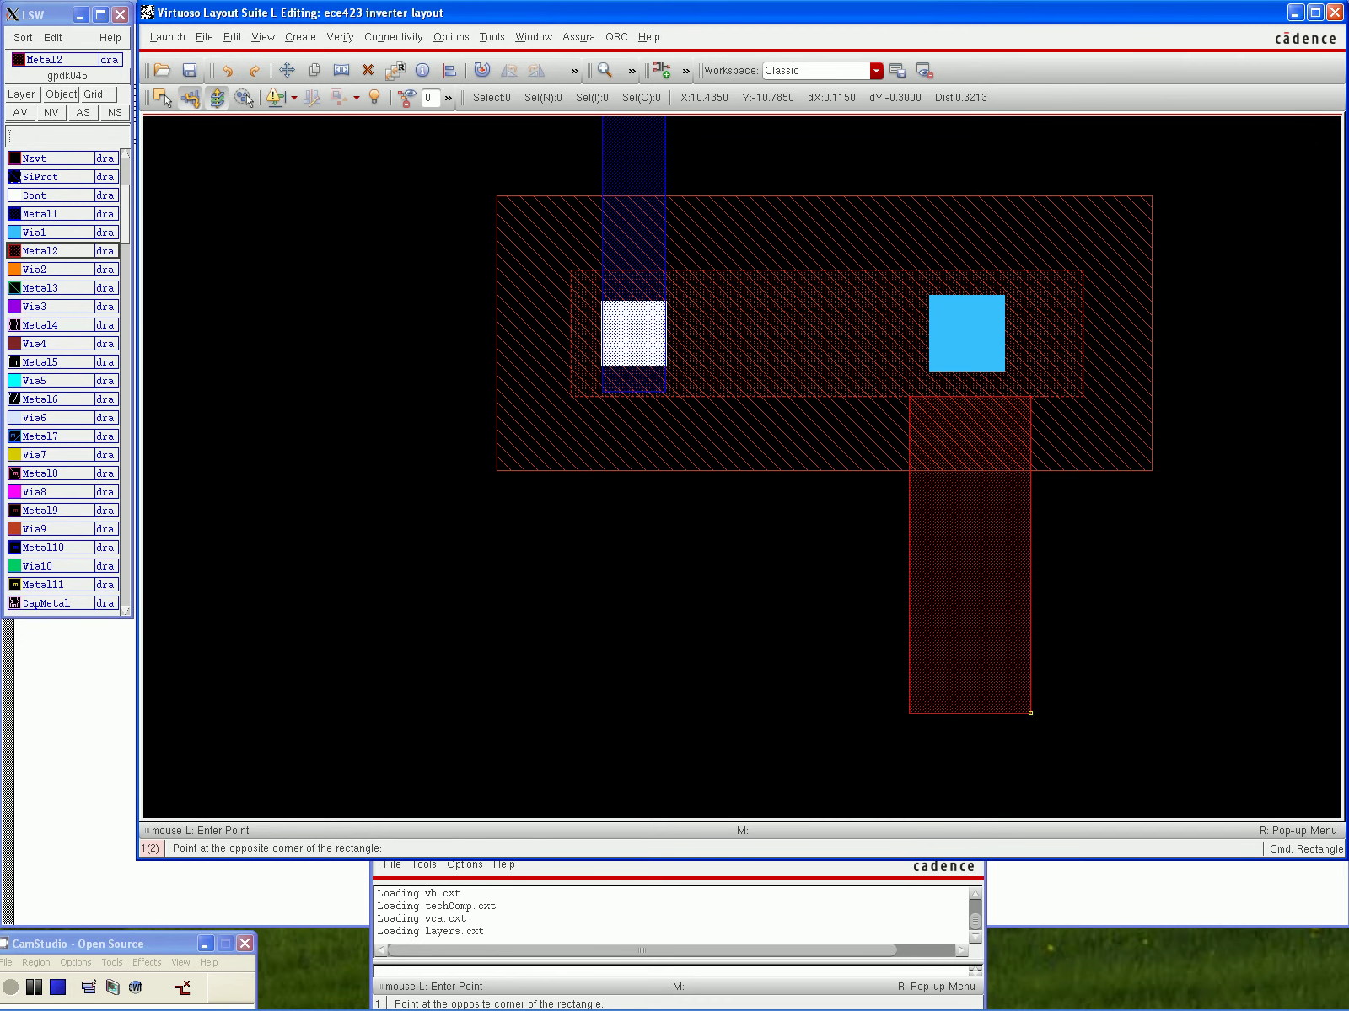
pyautogui.click(1030, 713)
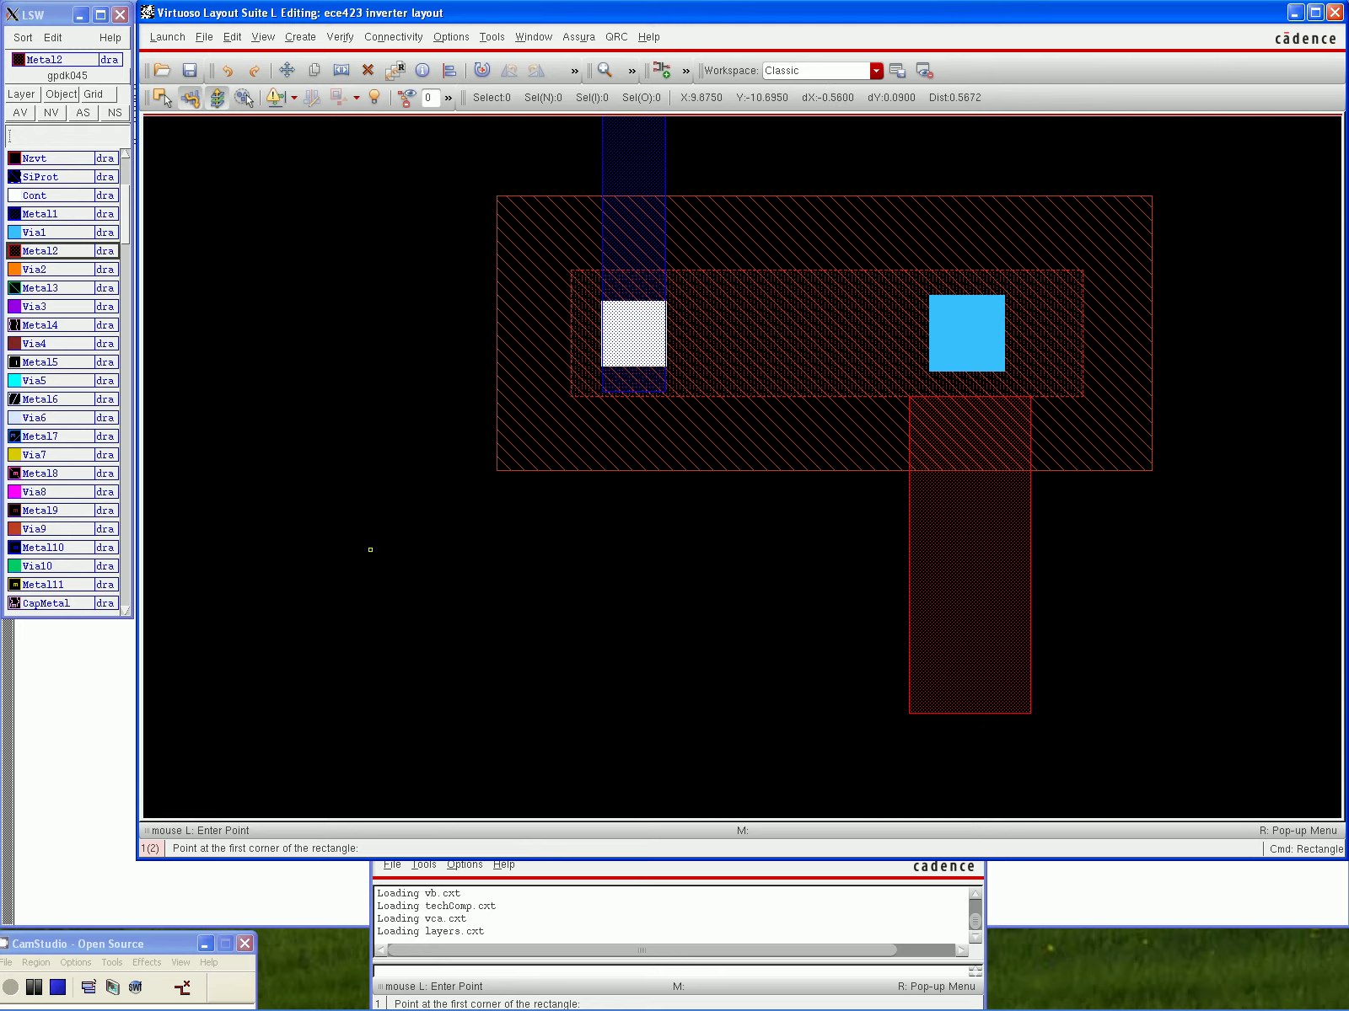
pyautogui.press('Escape')
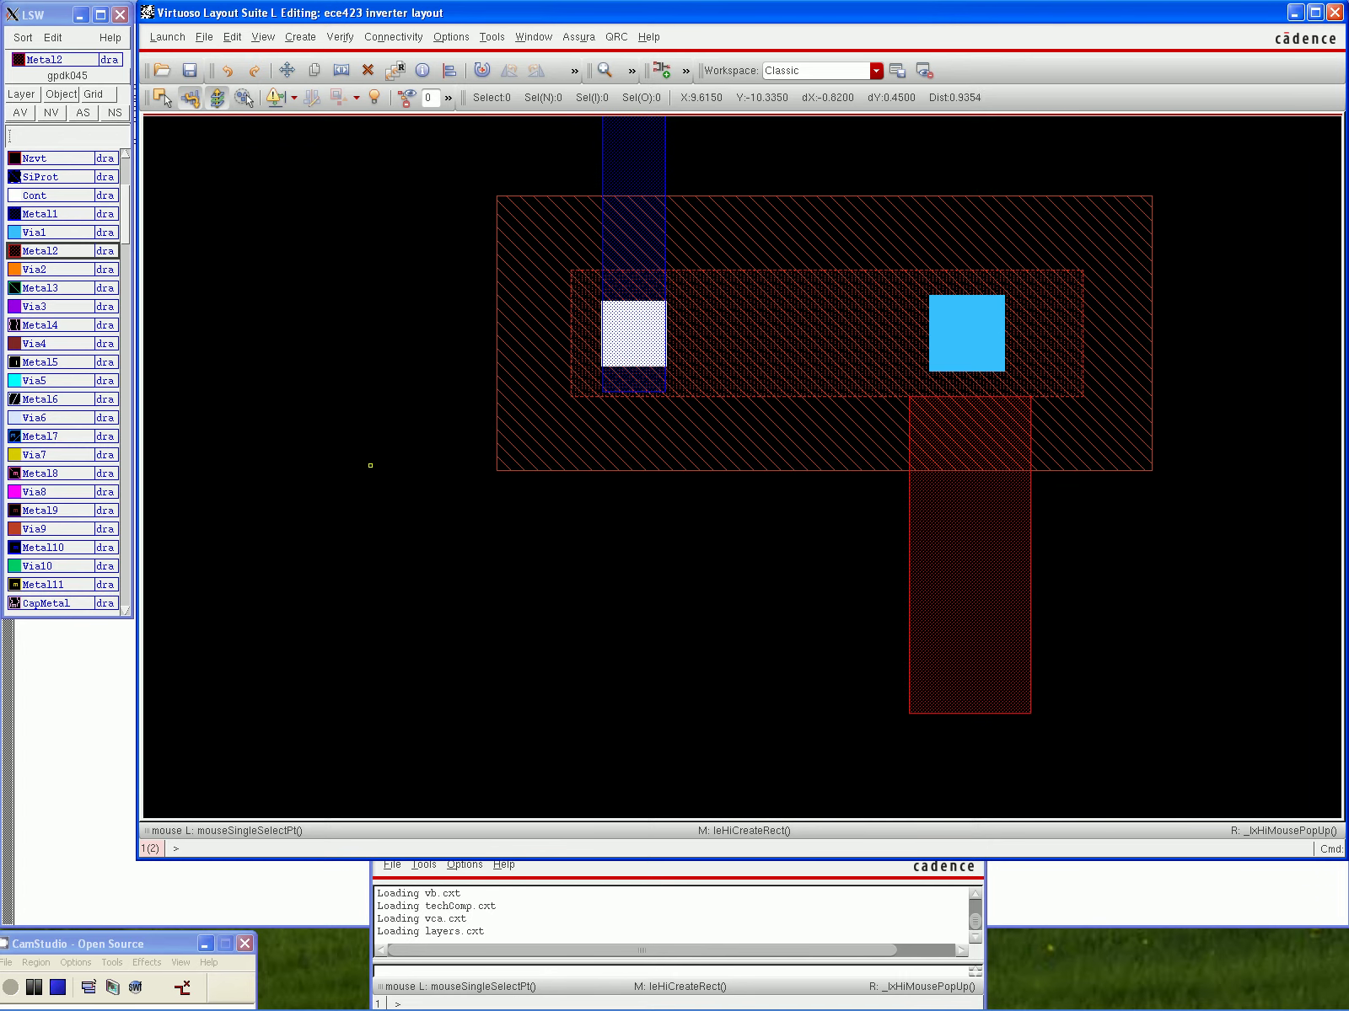
# Create an inputOutput Metal2 pin named vdd, about 0.035 by 0.015, inside the upper end of the Metal2 rectangle above the well contact
pyautogui.scroll(5, 371, 465)
pyautogui.scroll(6, 375, 468)
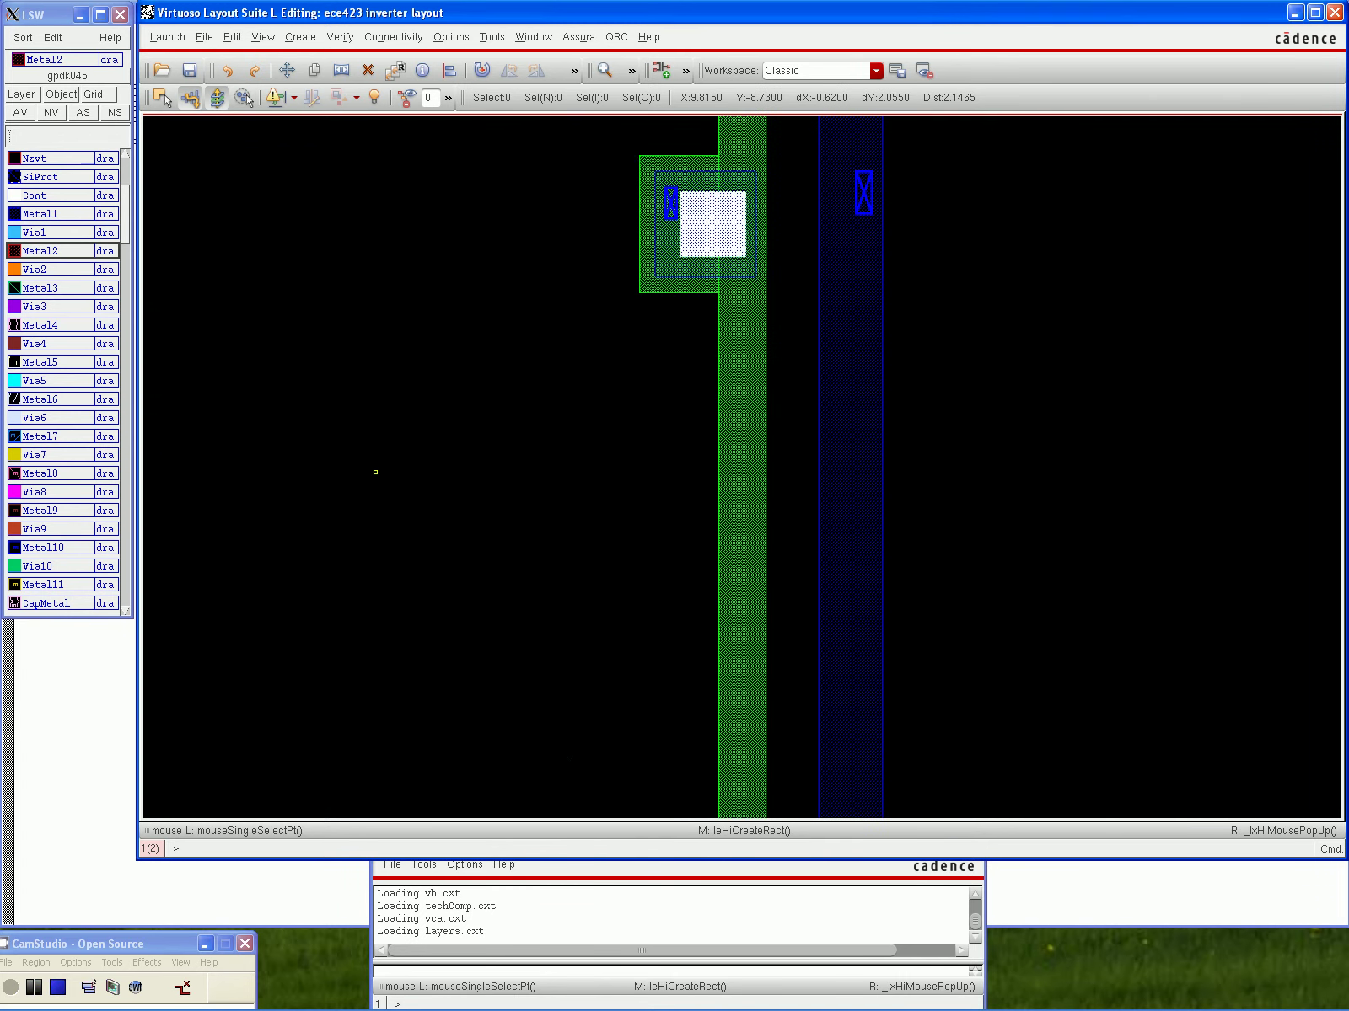
pyautogui.scroll(6, 376, 470)
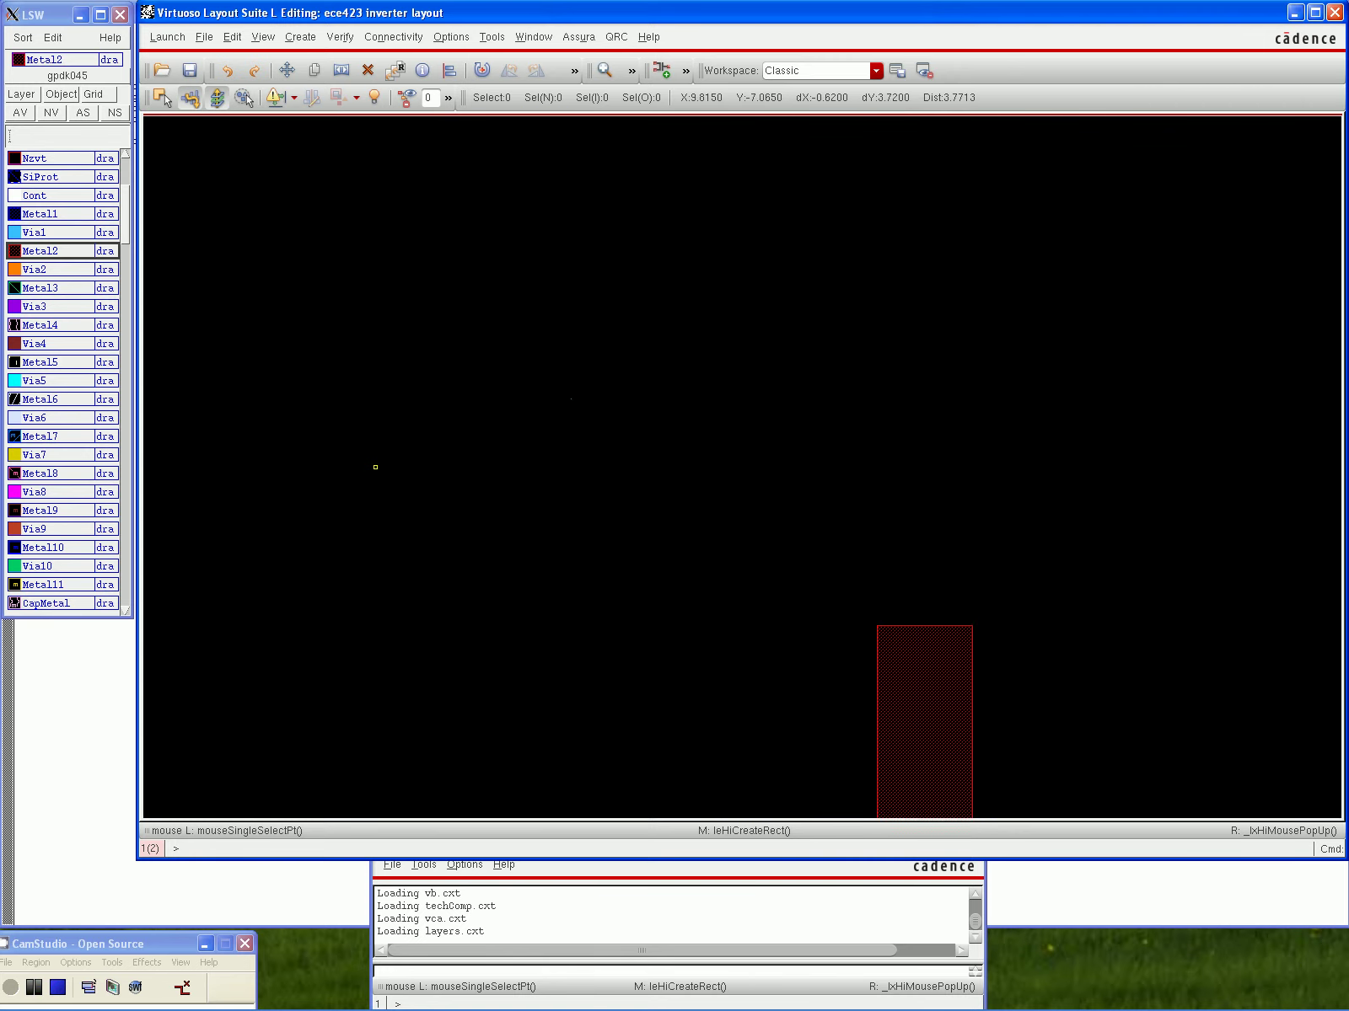
pyautogui.scroll(-2, 375, 470)
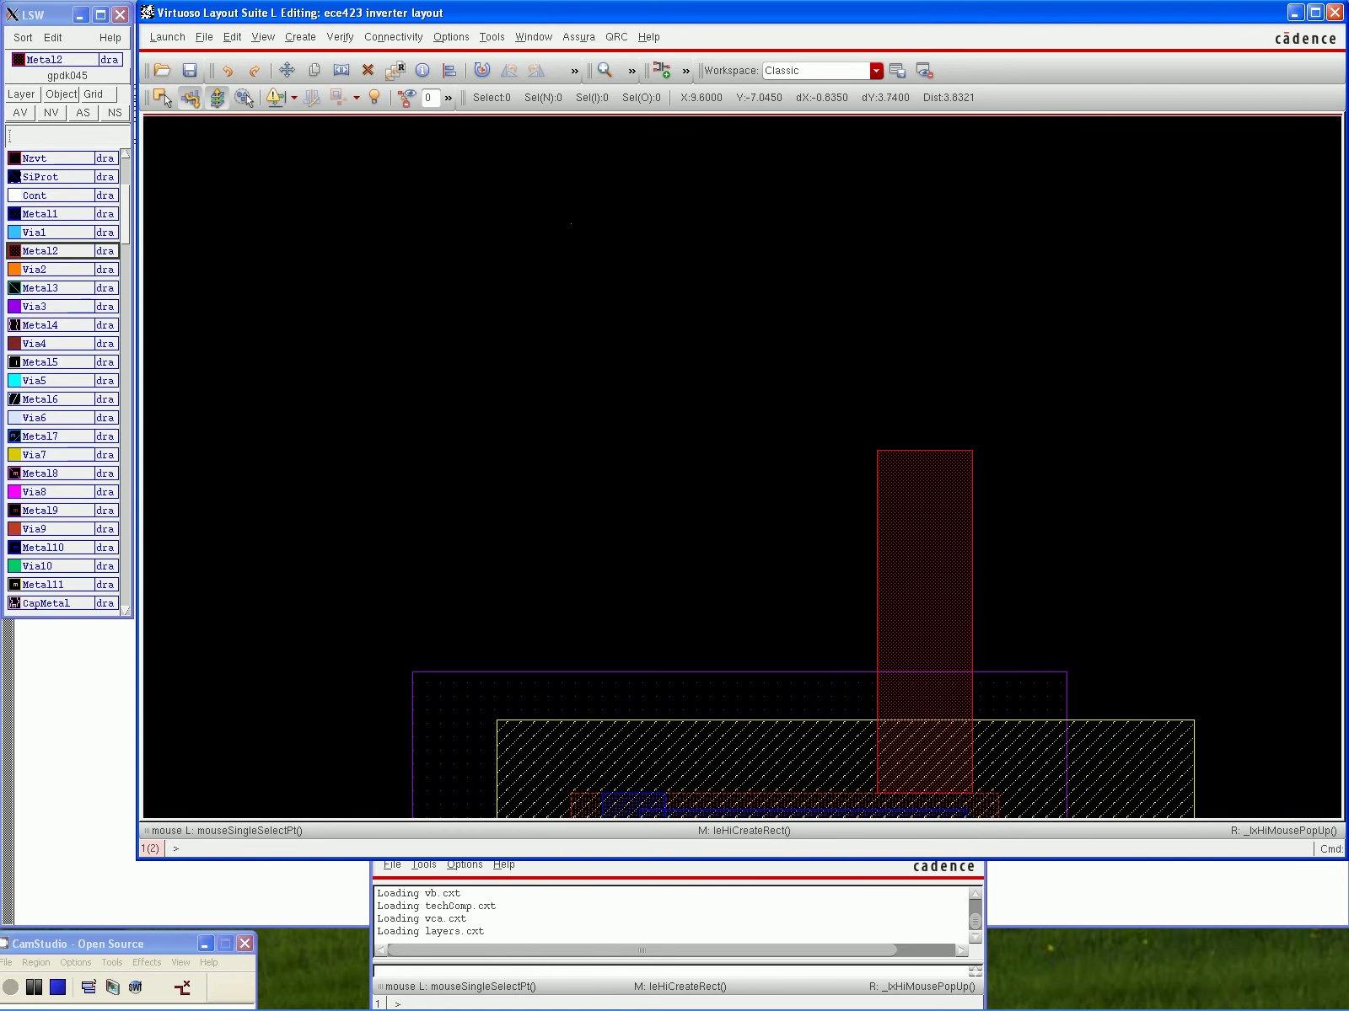
pyautogui.scroll(-10, 63, 379)
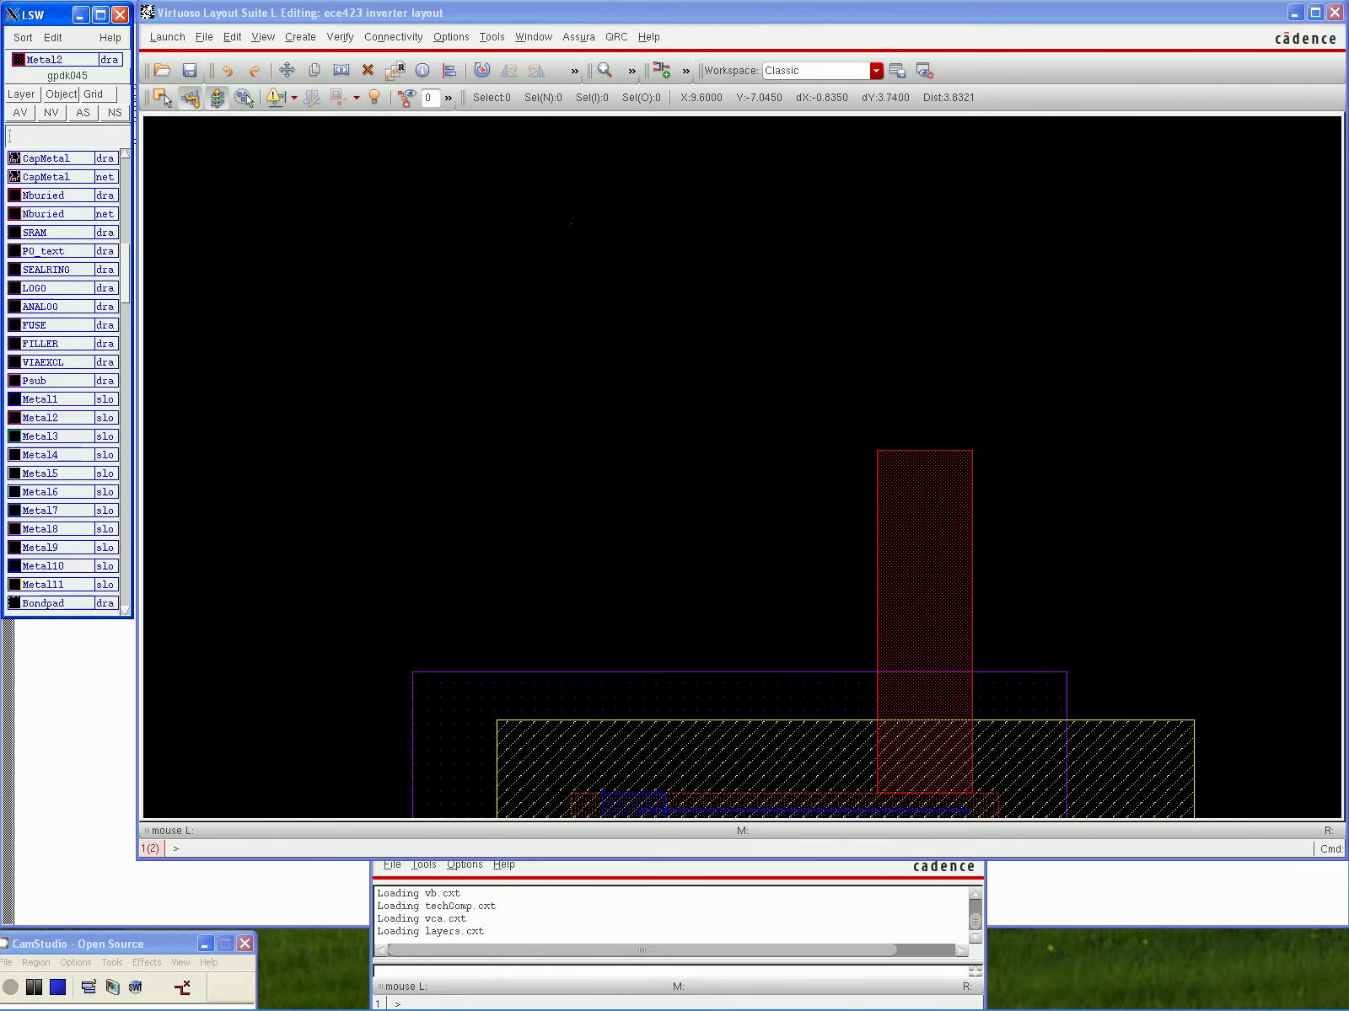
pyautogui.scroll(-12, 63, 379)
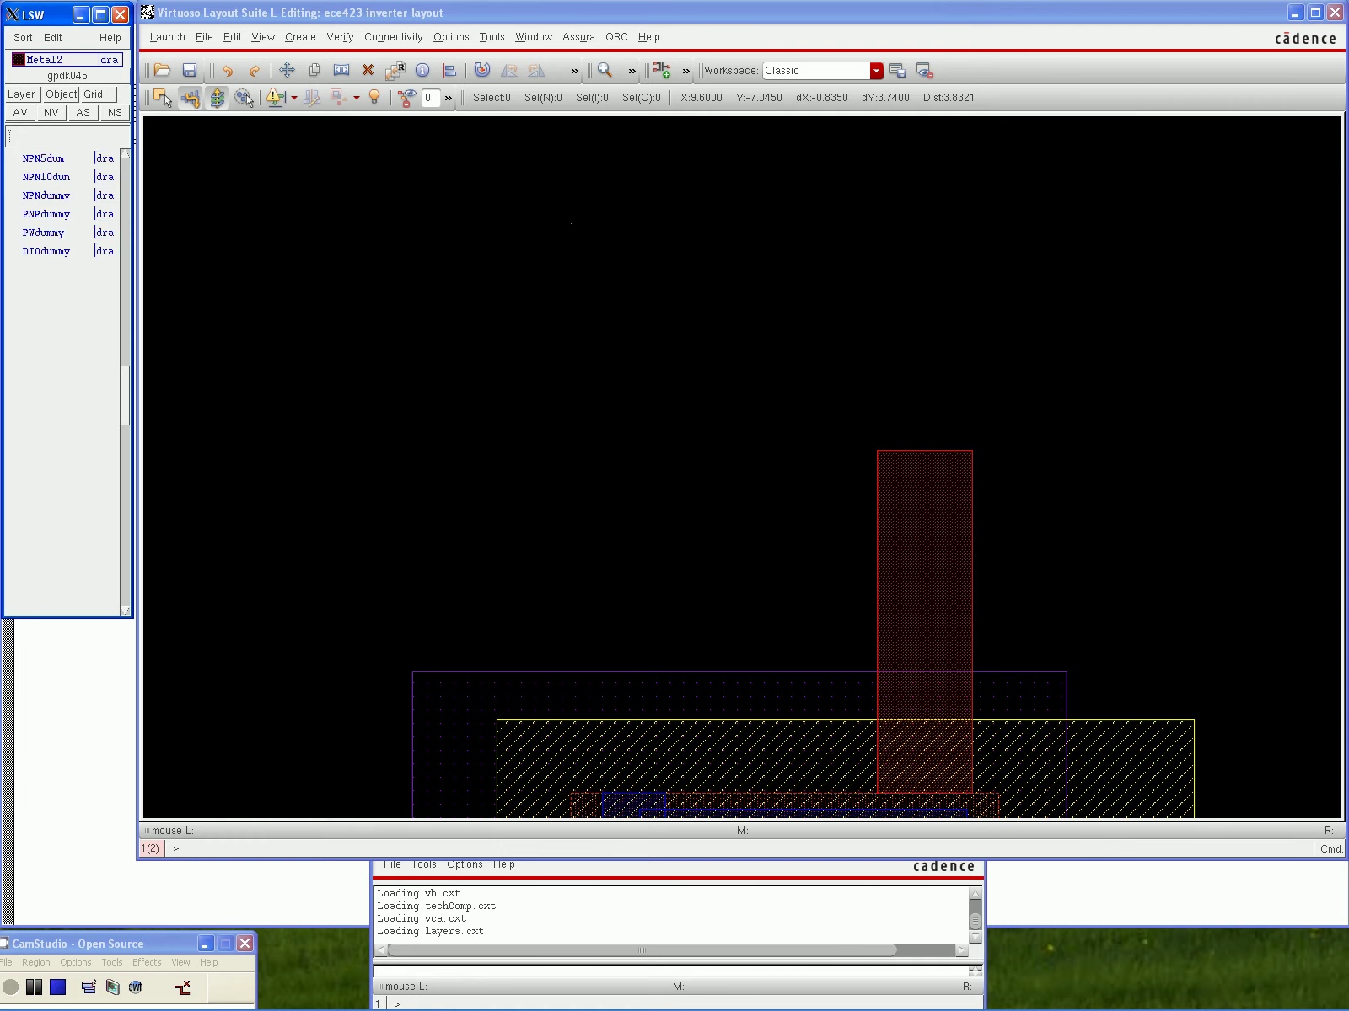
pyautogui.scroll(-10, 63, 379)
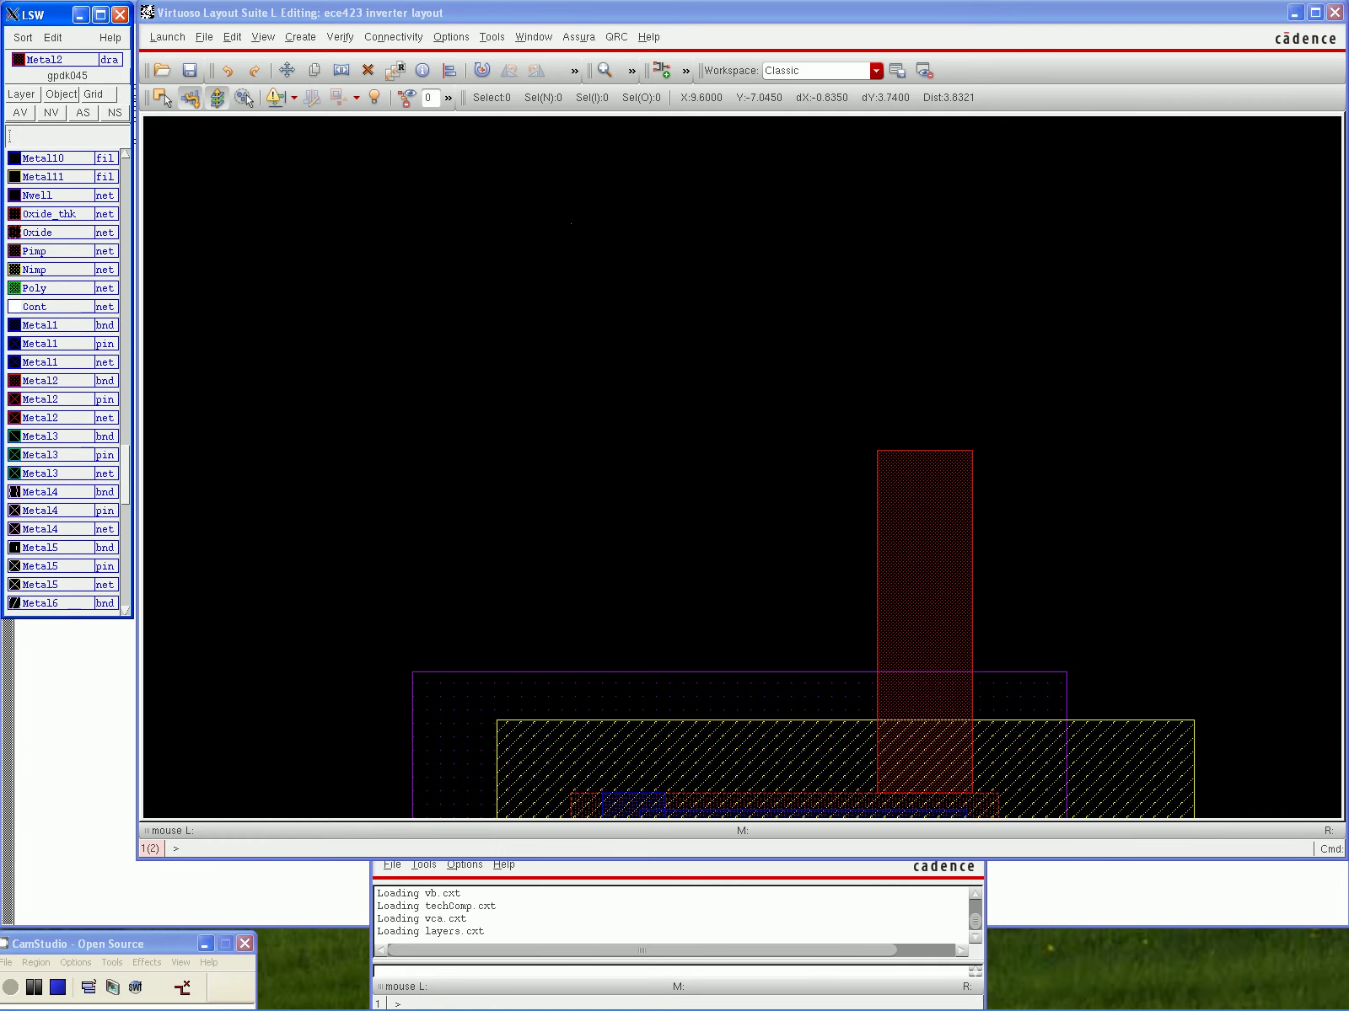
pyautogui.scroll(-7, 68, 380)
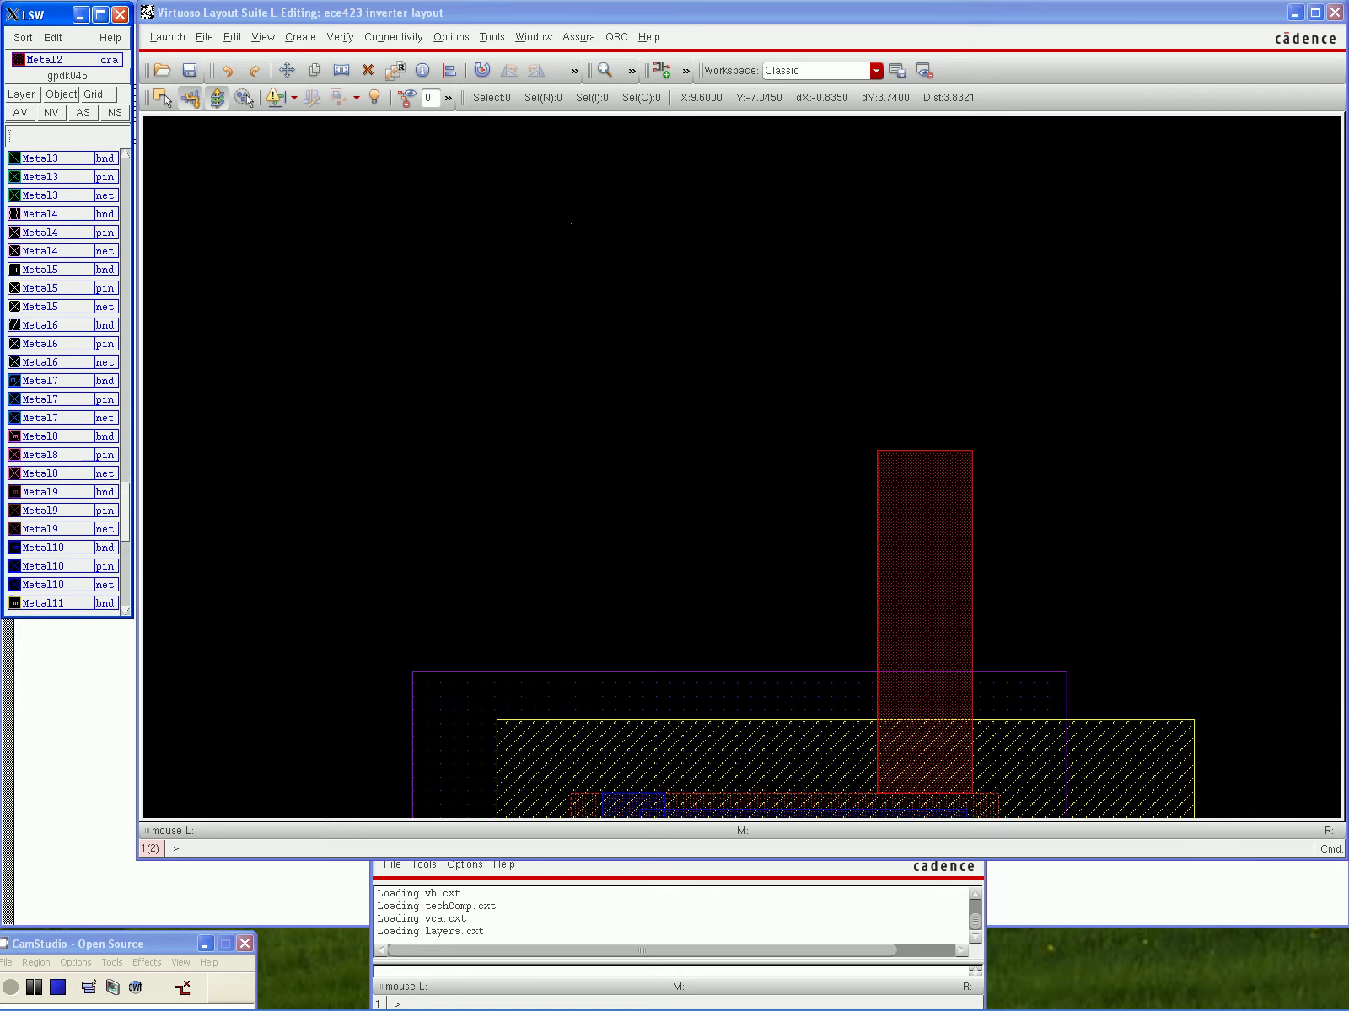
pyautogui.scroll(7, 67, 380)
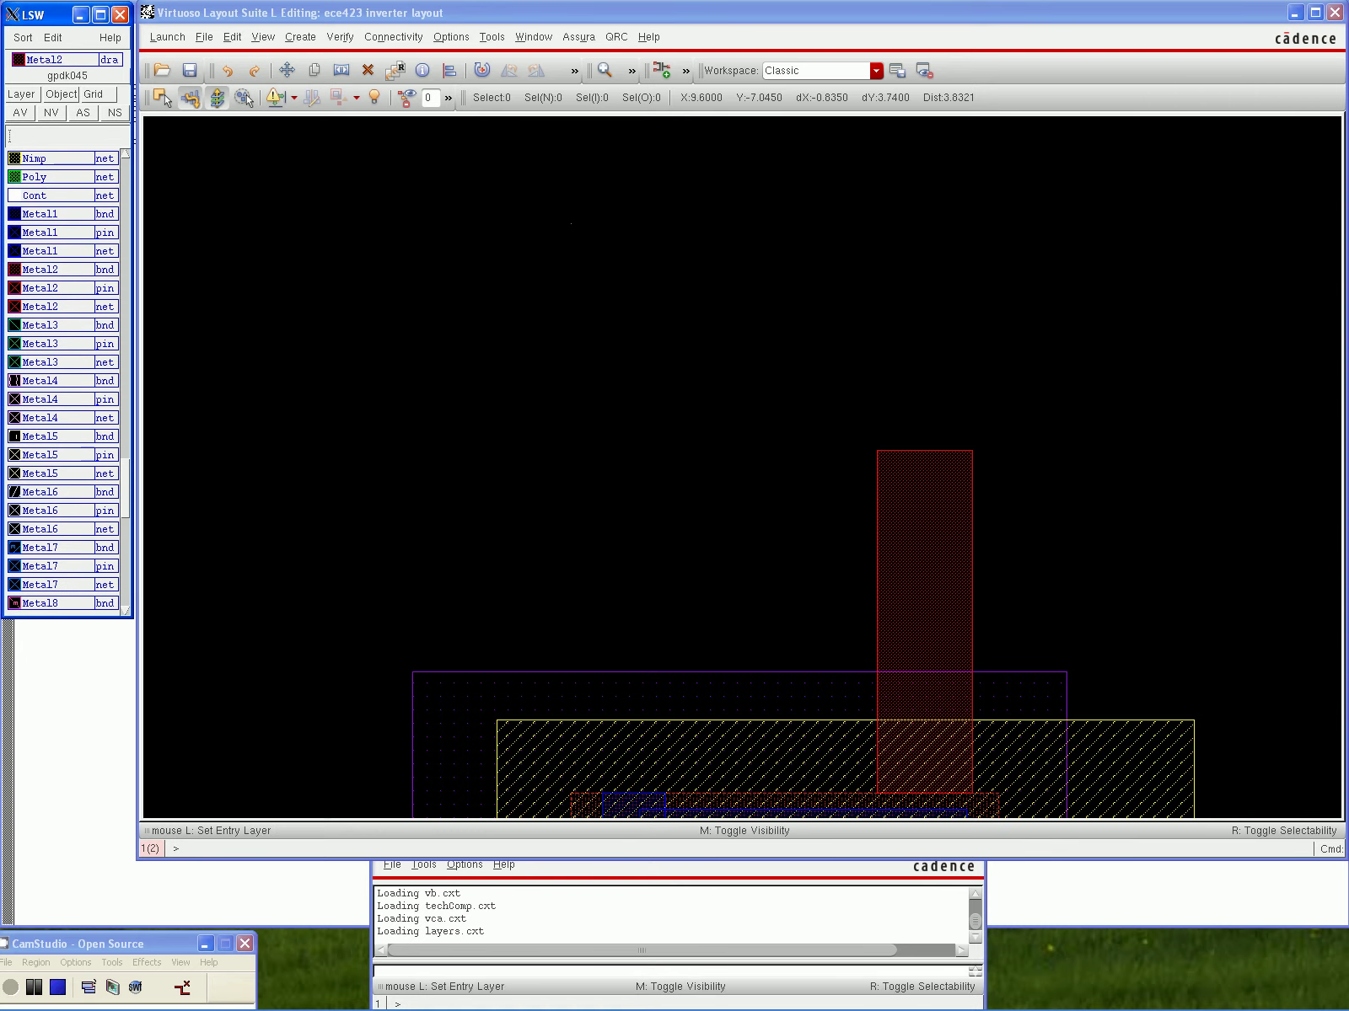
pyautogui.click(59, 289)
pyautogui.click(301, 37)
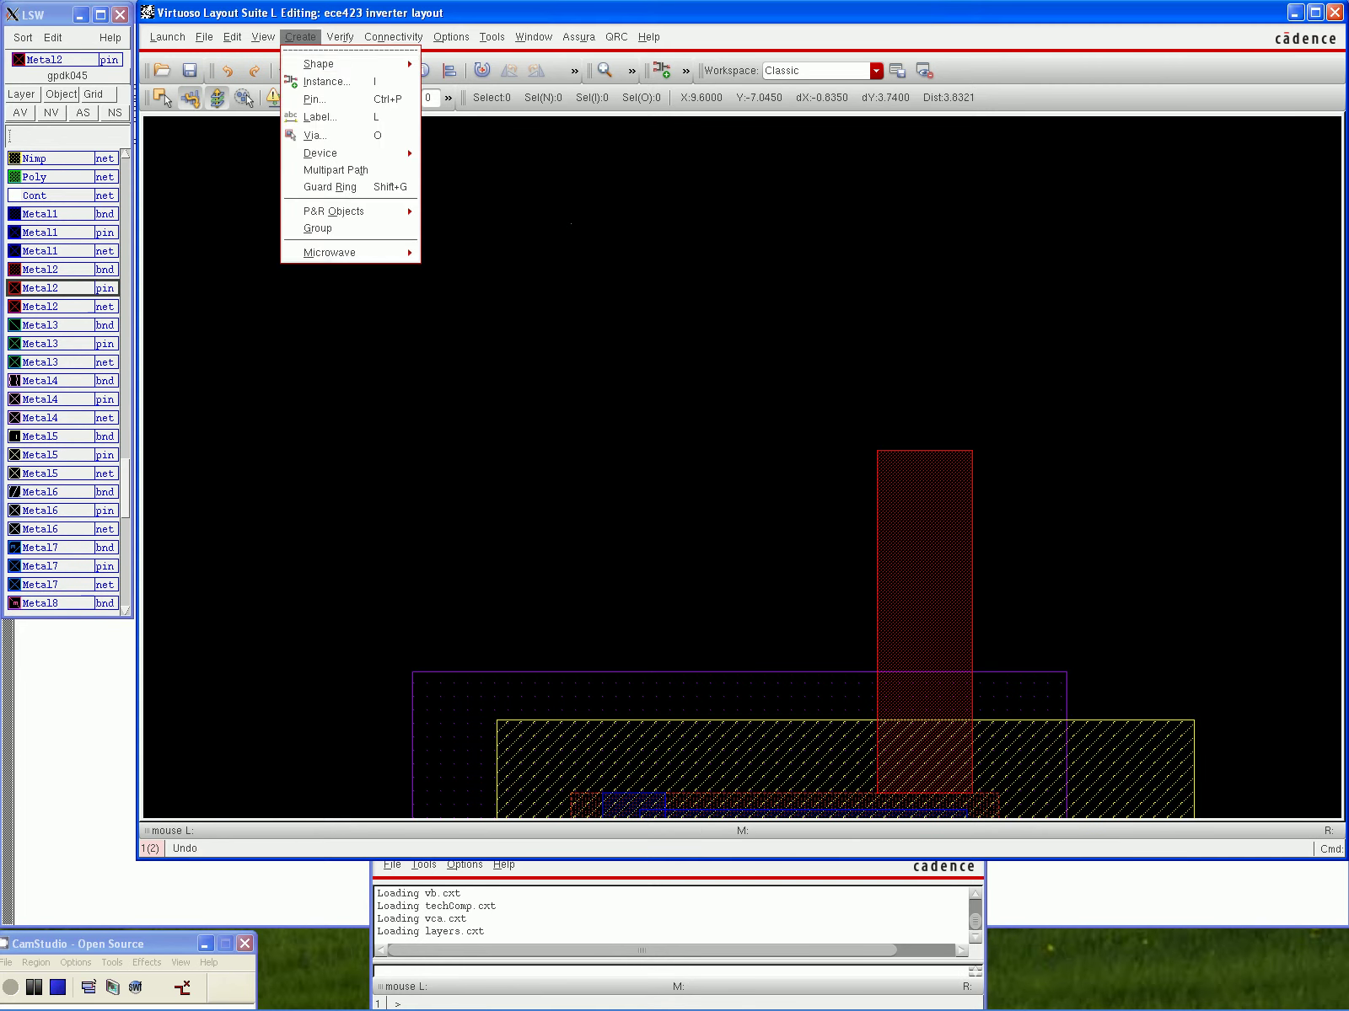
pyautogui.click(316, 99)
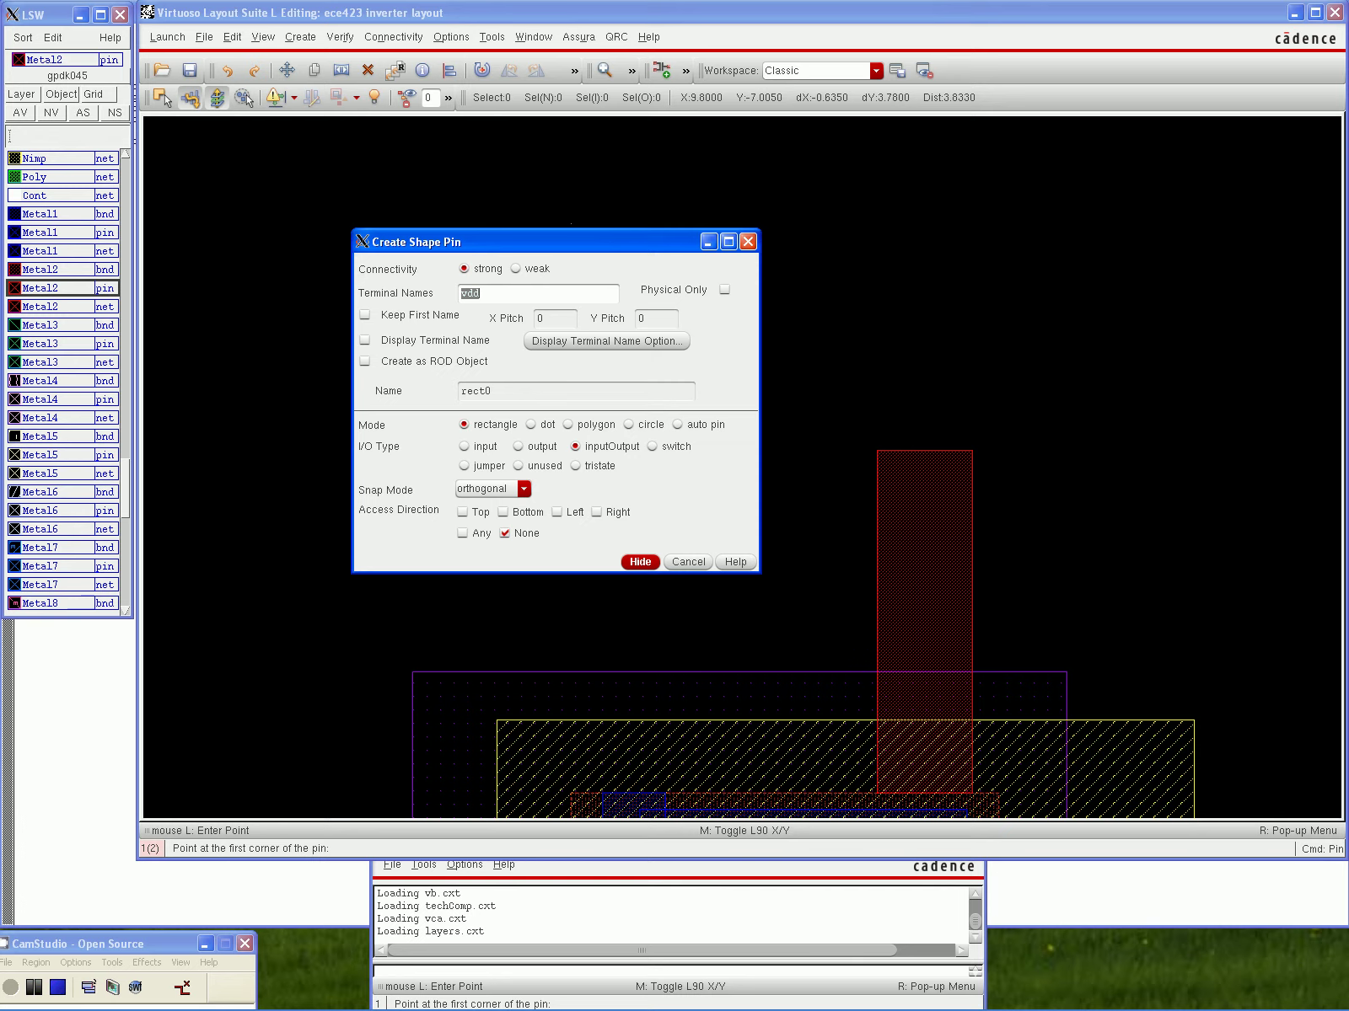
pyautogui.click(640, 561)
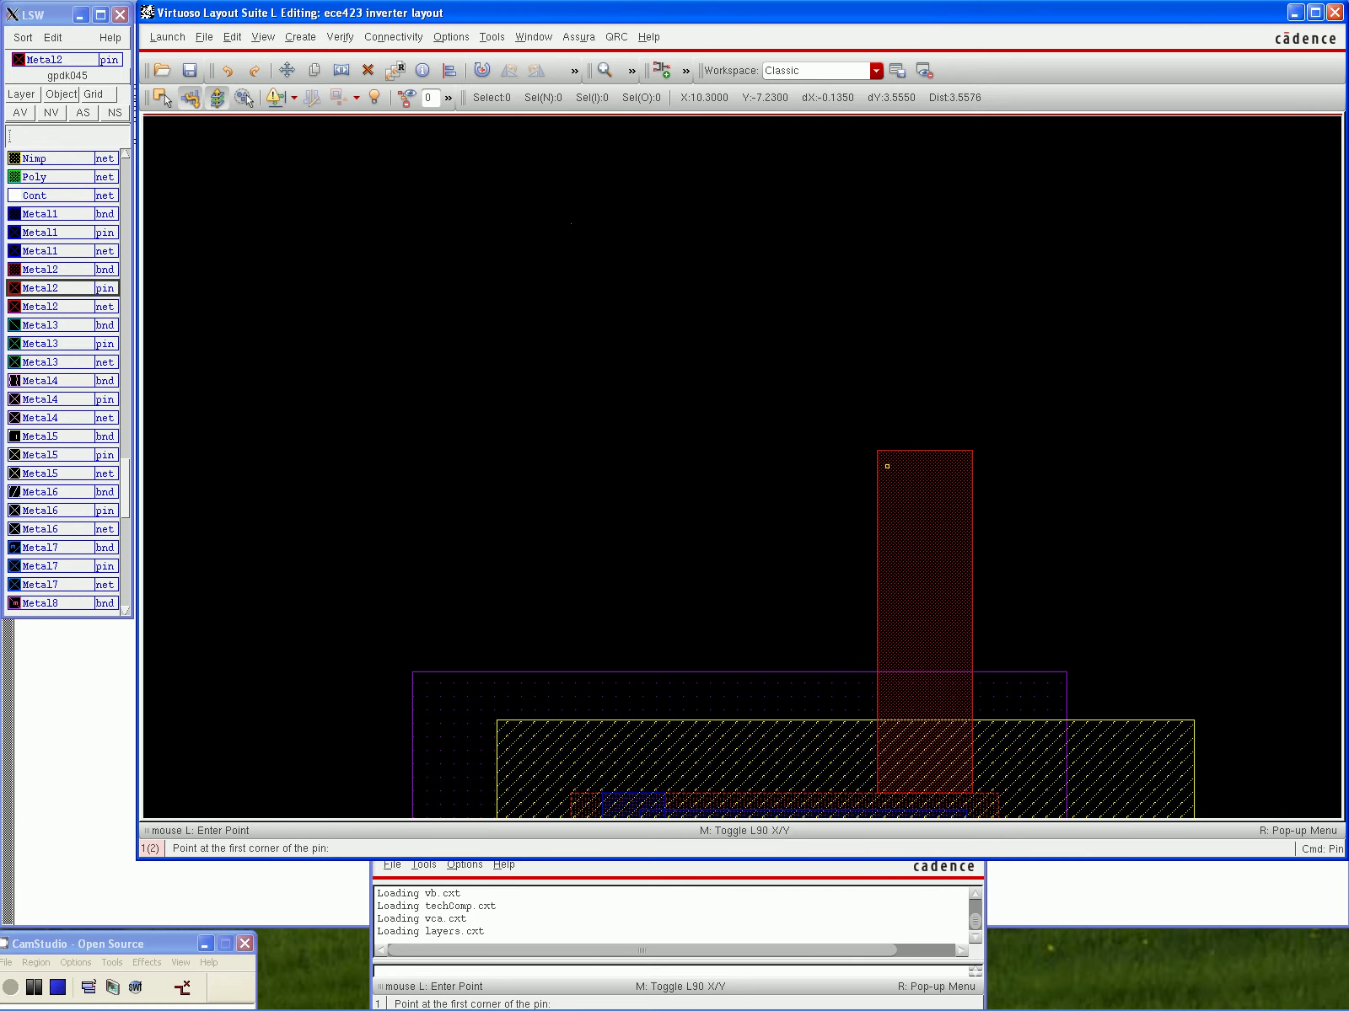
pyautogui.click(903, 462)
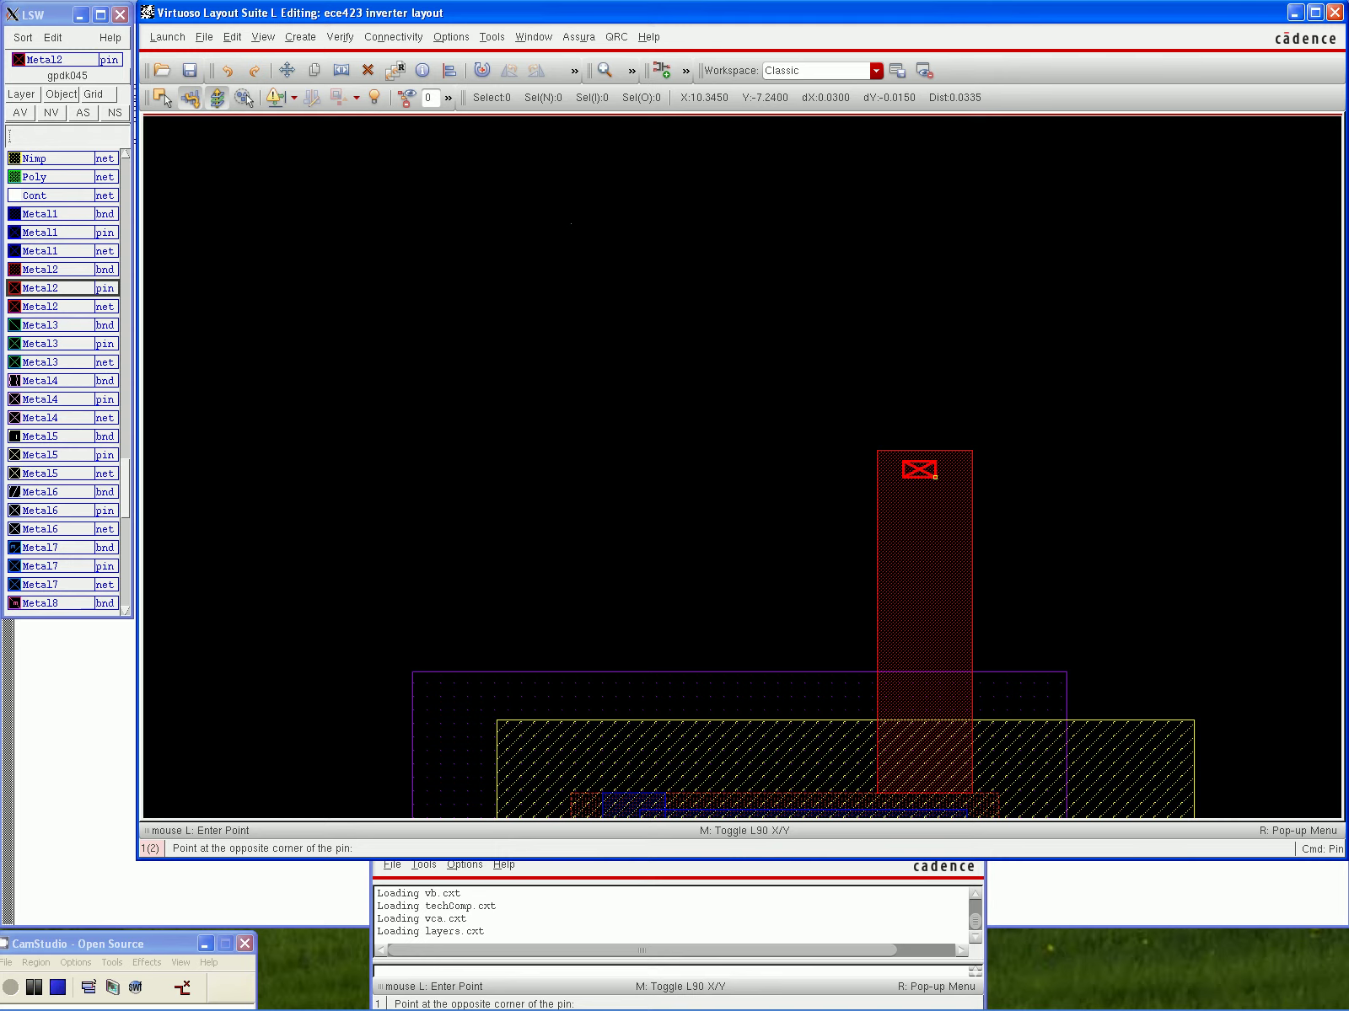
pyautogui.click(941, 477)
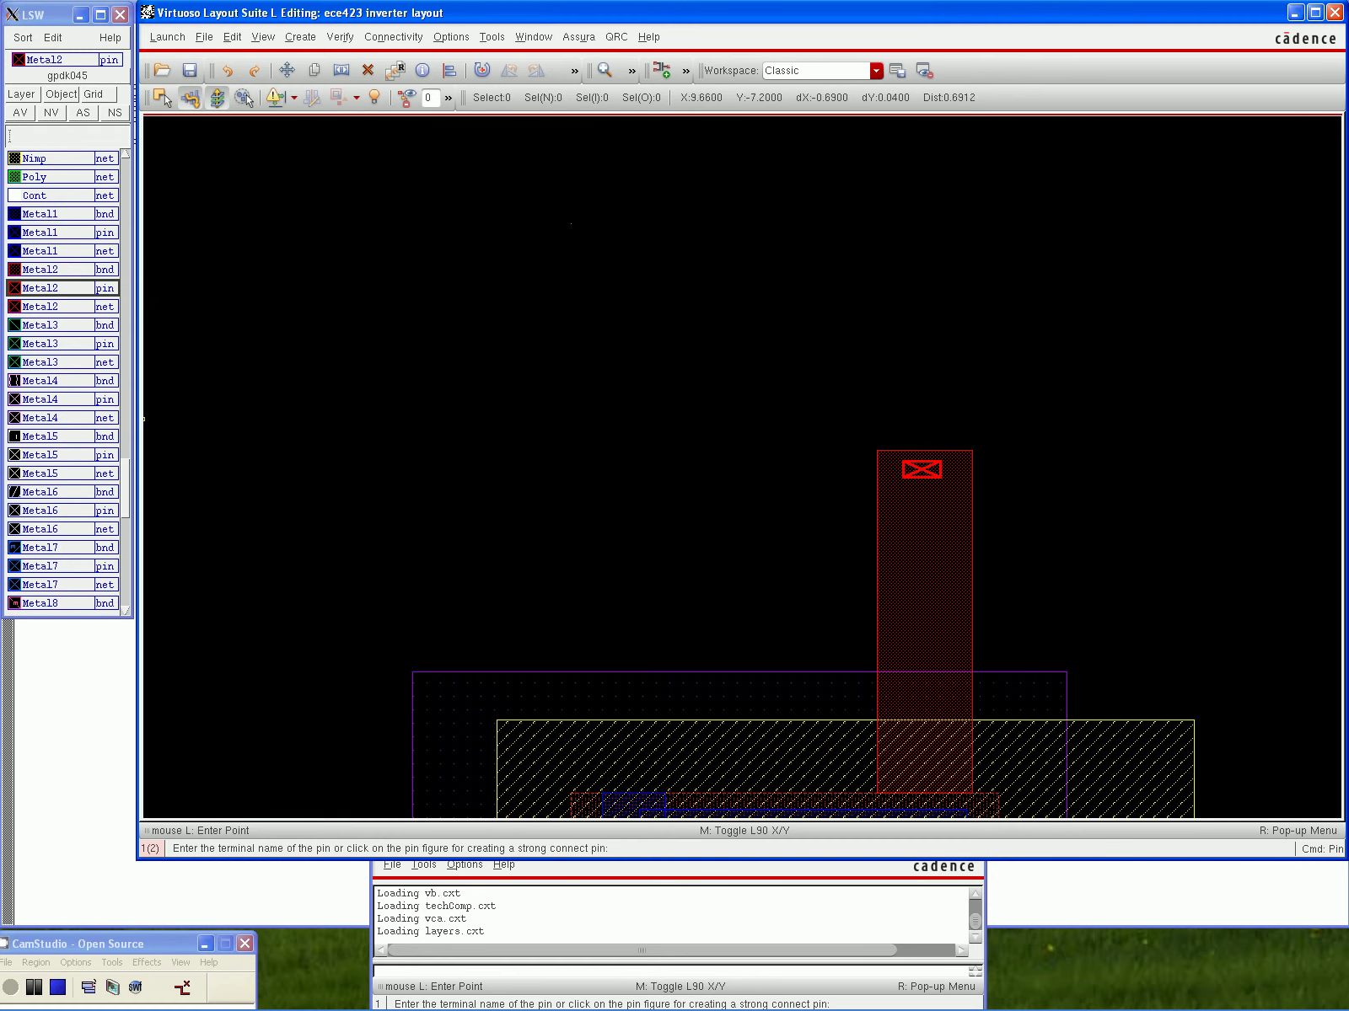
# Create an inputOutput Metal2 pin named vss, about 0.045 by 0.02, inside the lower end of the substrate contact's Metal2 rectangle, and save the layout
pyautogui.press('Down')
pyautogui.press('Down')
pyautogui.press('Down')
pyautogui.press('Down')
pyautogui.press('Down')
pyautogui.press('Down')
pyautogui.press('Down')
pyautogui.press('Down')
pyautogui.press('Down')
pyautogui.press('Down')
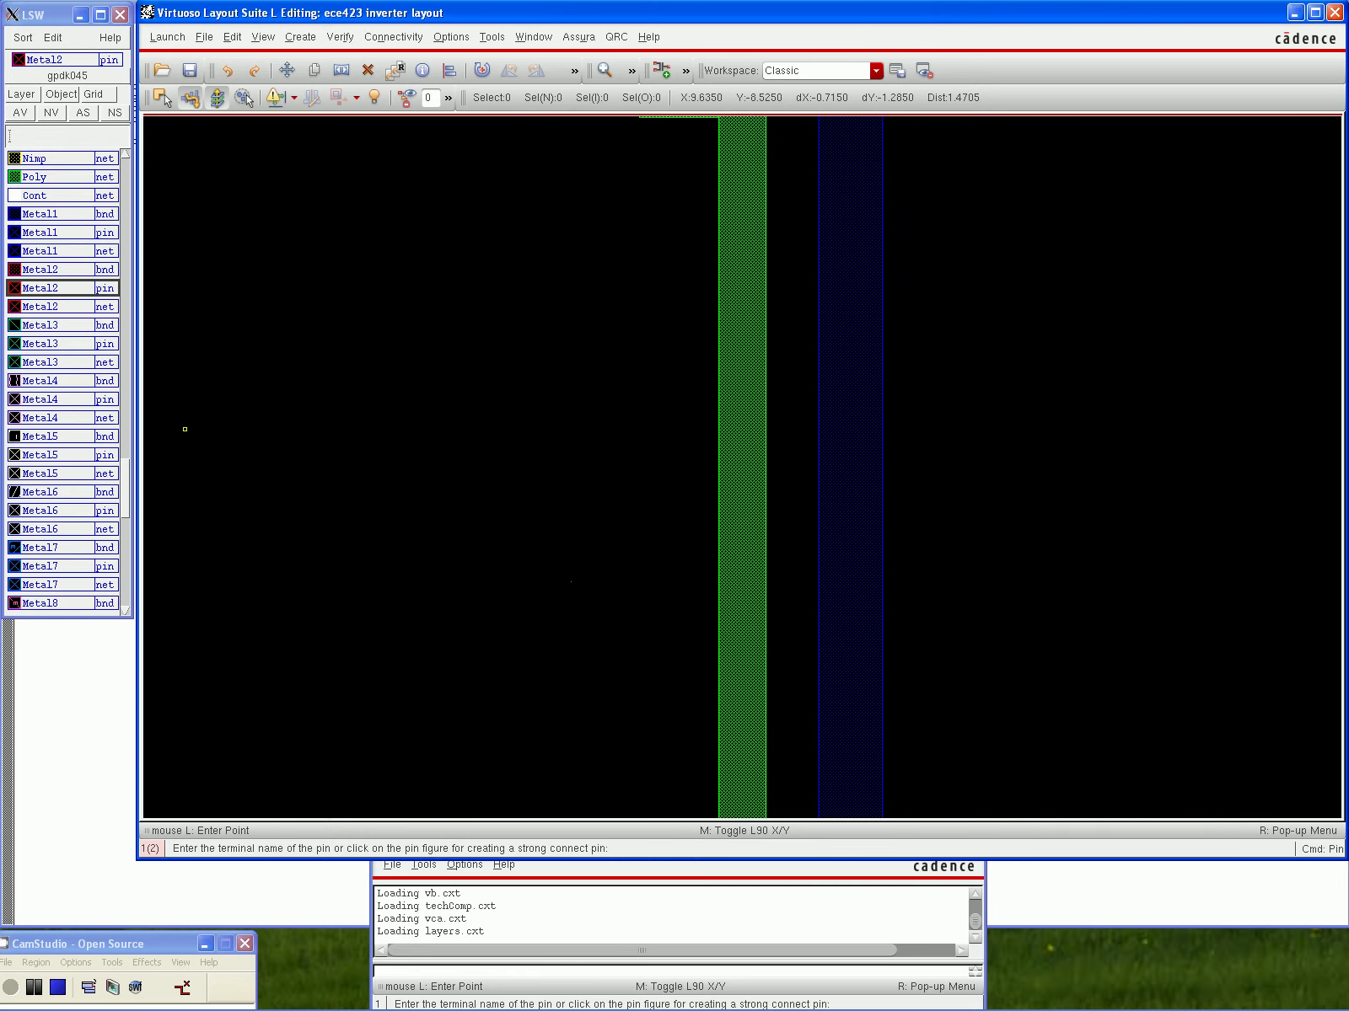
pyautogui.press('Down')
pyautogui.press('Down')
pyautogui.press('Down')
pyautogui.press('Down')
pyautogui.press('Down')
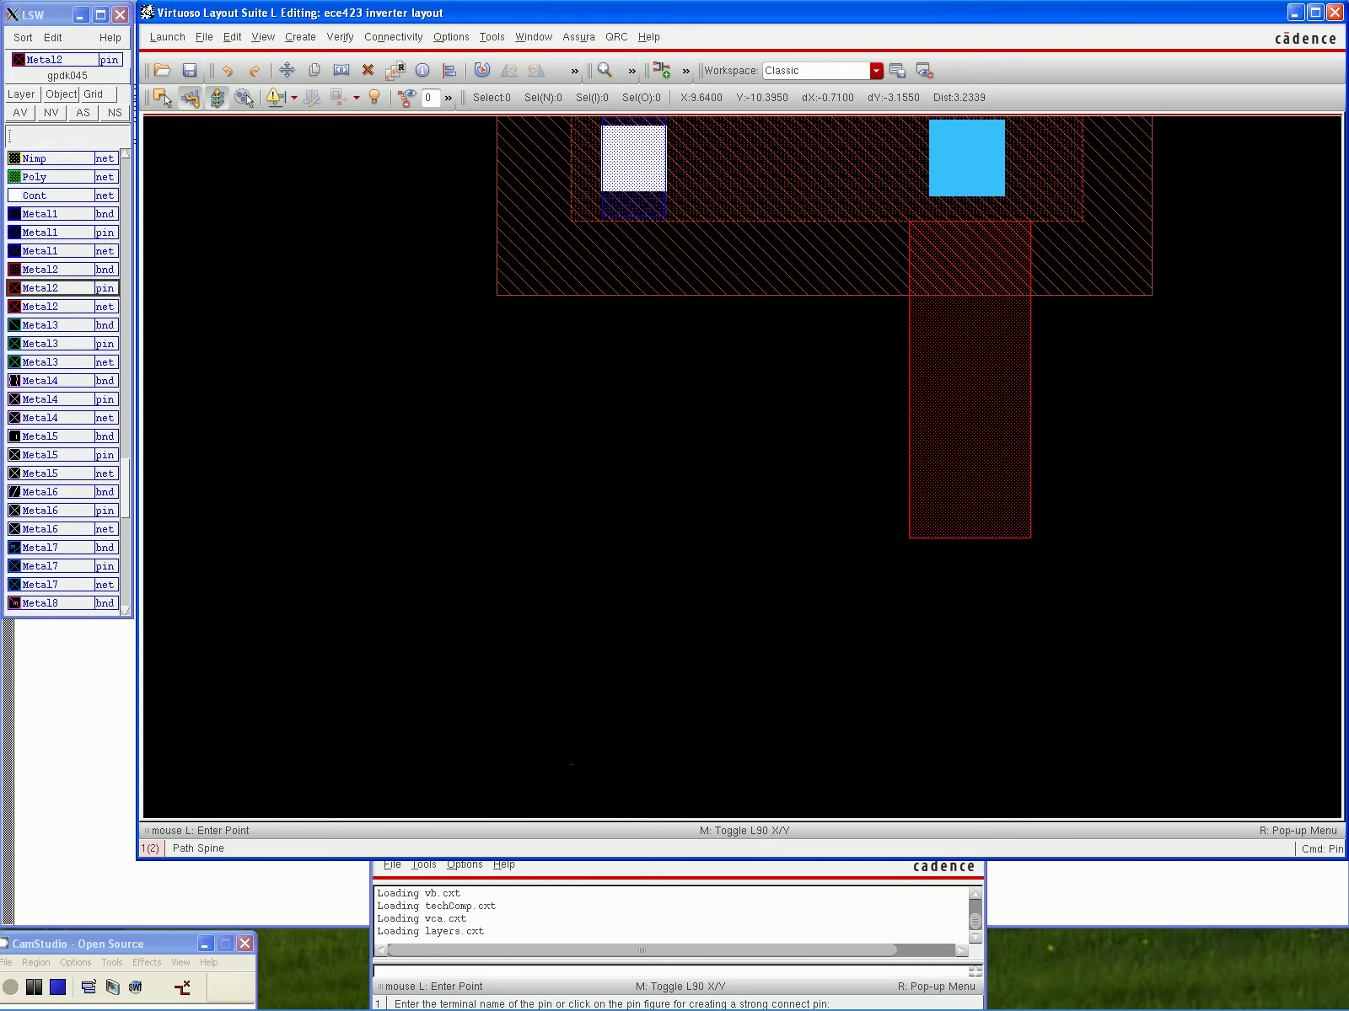
pyautogui.hotkey('alt', 'c')
pyautogui.press('Down')
pyautogui.press('Down')
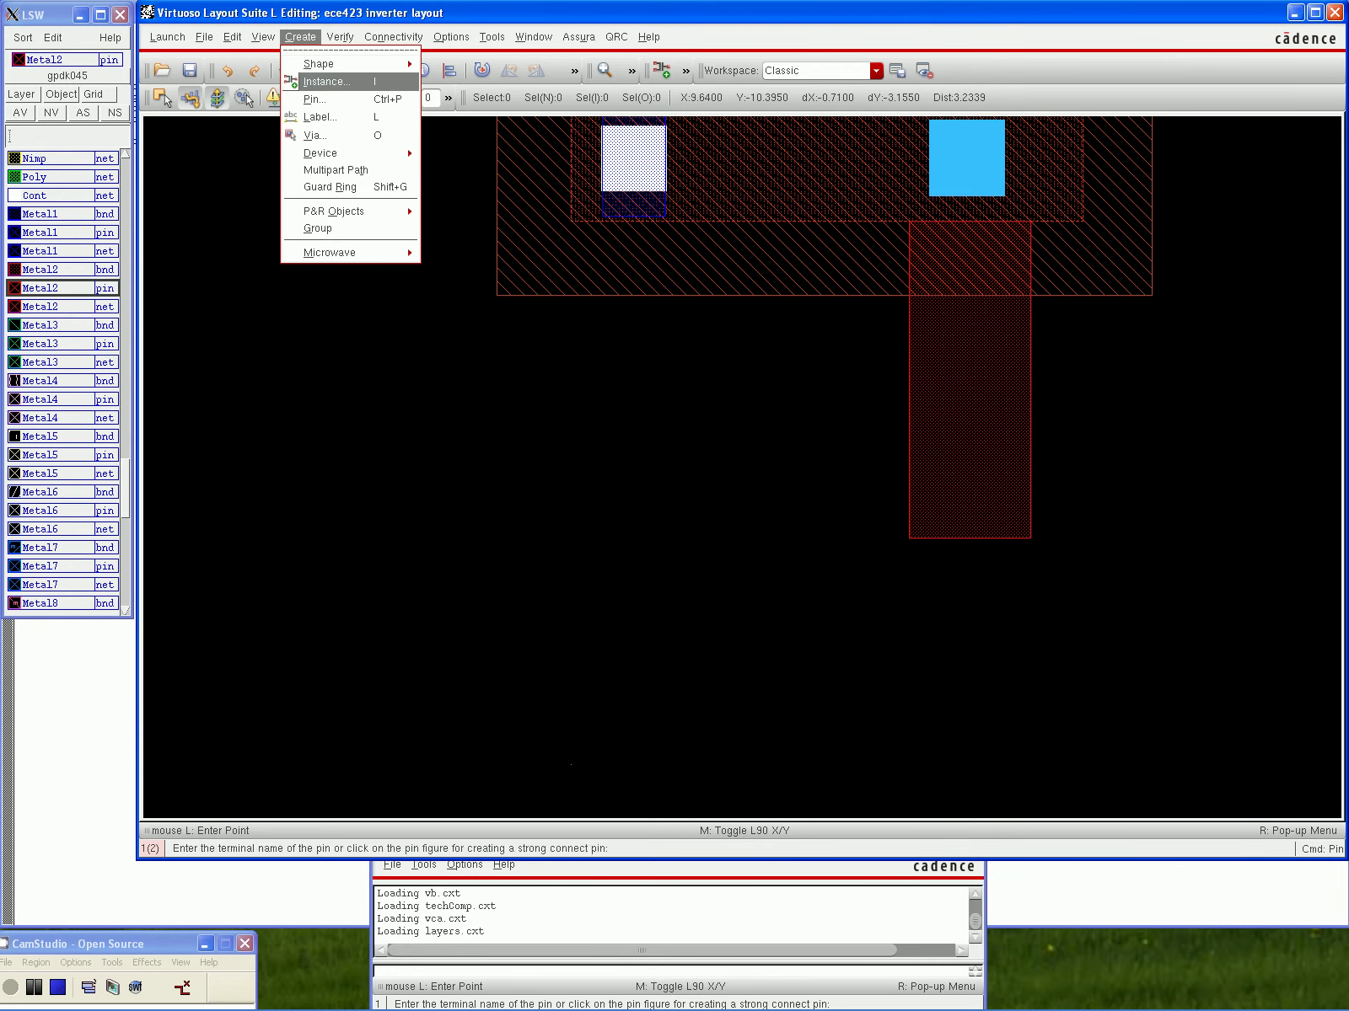
pyautogui.press('Down')
pyautogui.press('Return')
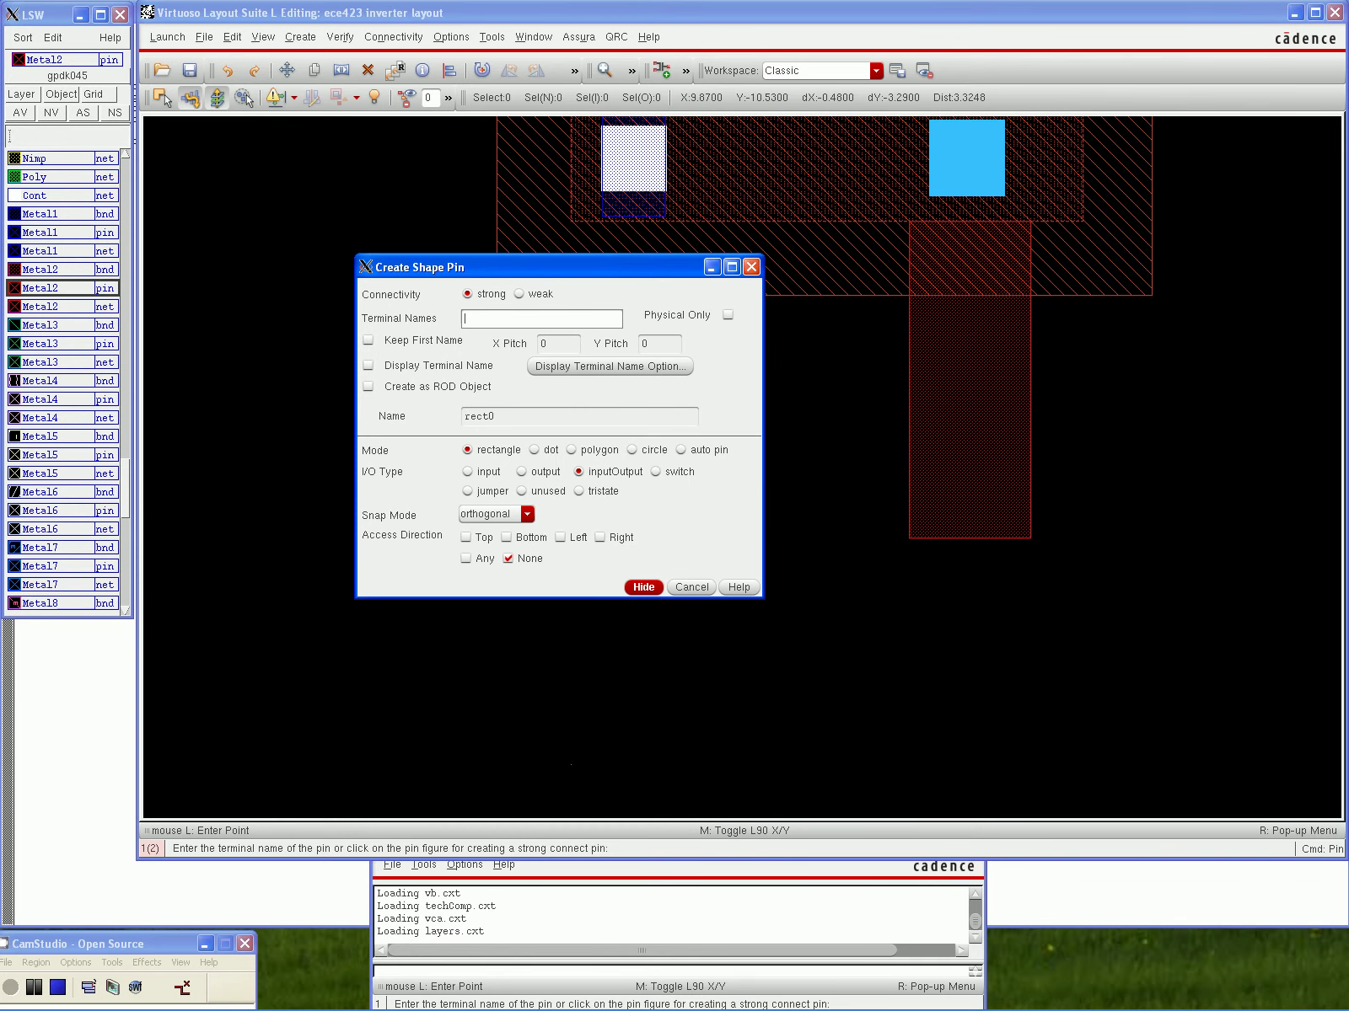
pyautogui.write('vss')
pyautogui.press('Return')
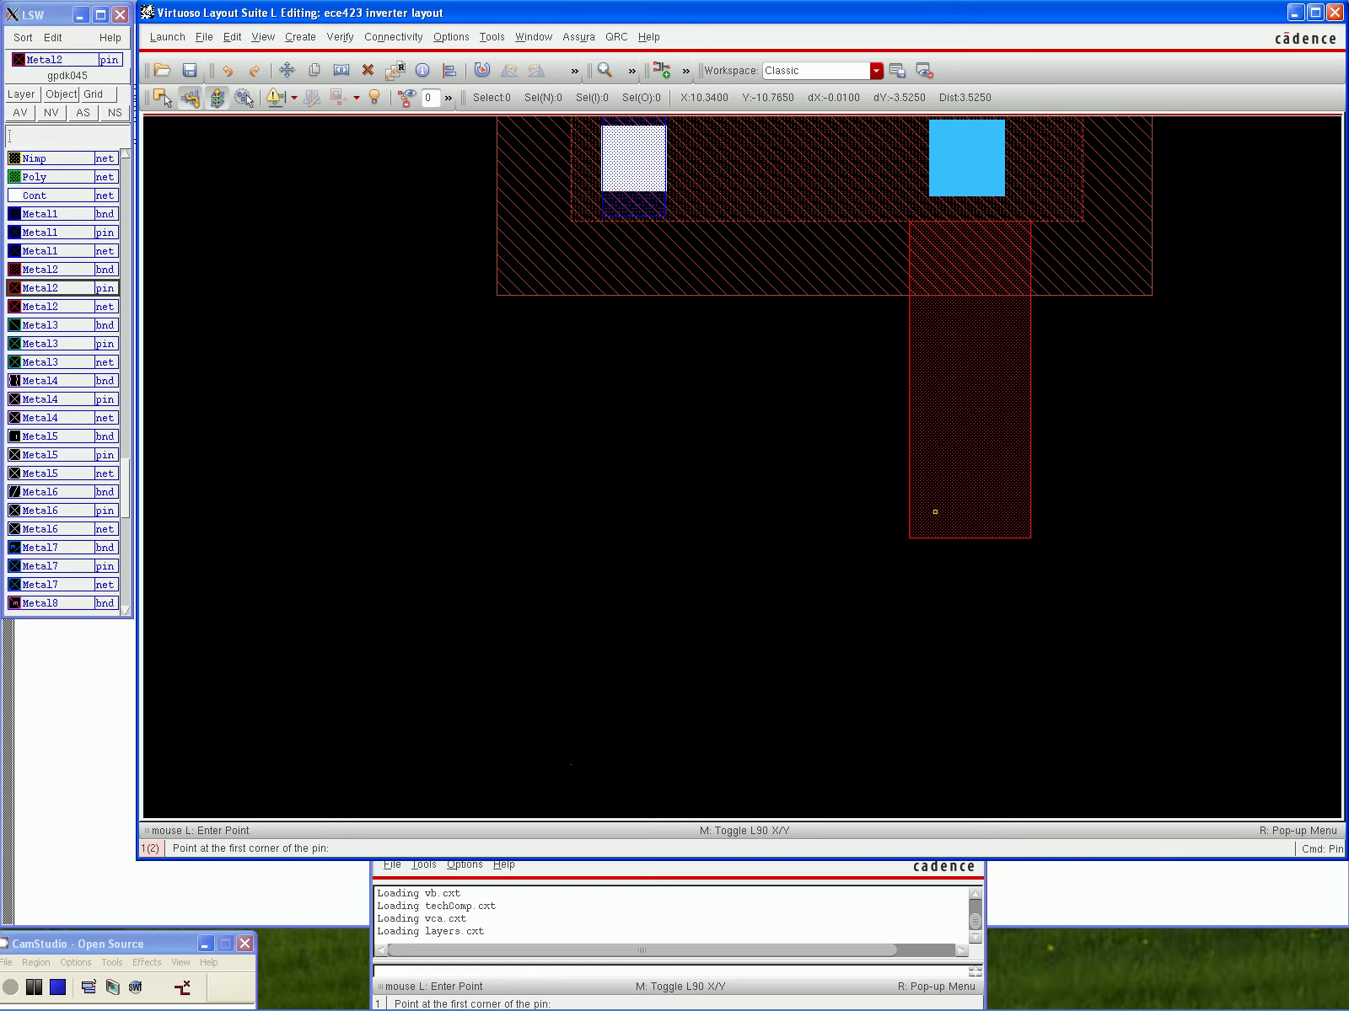
pyautogui.click(935, 500)
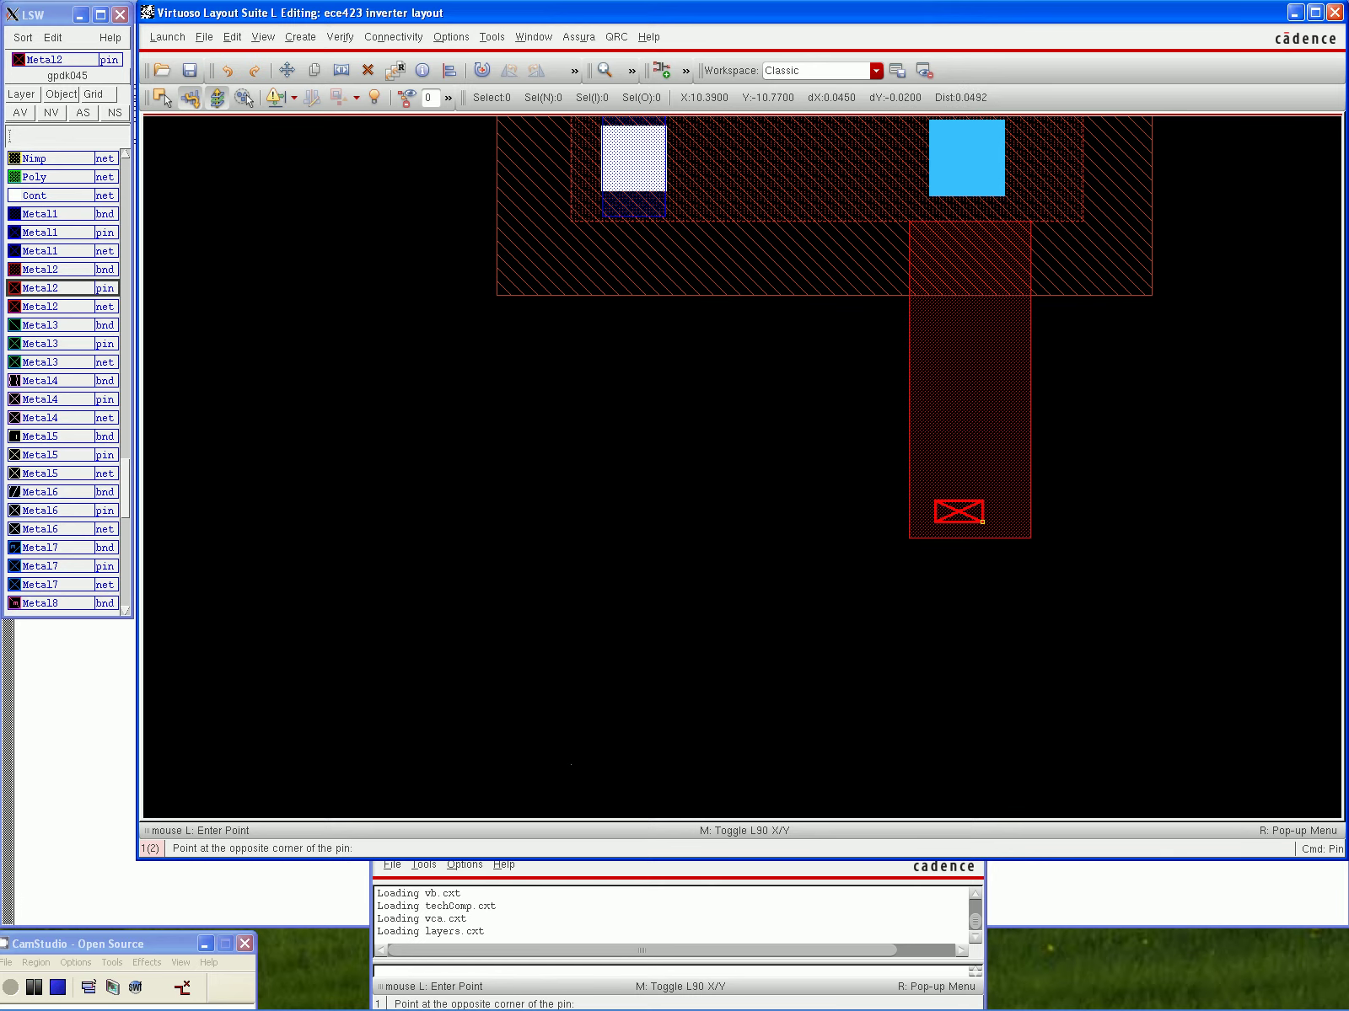
pyautogui.click(983, 523)
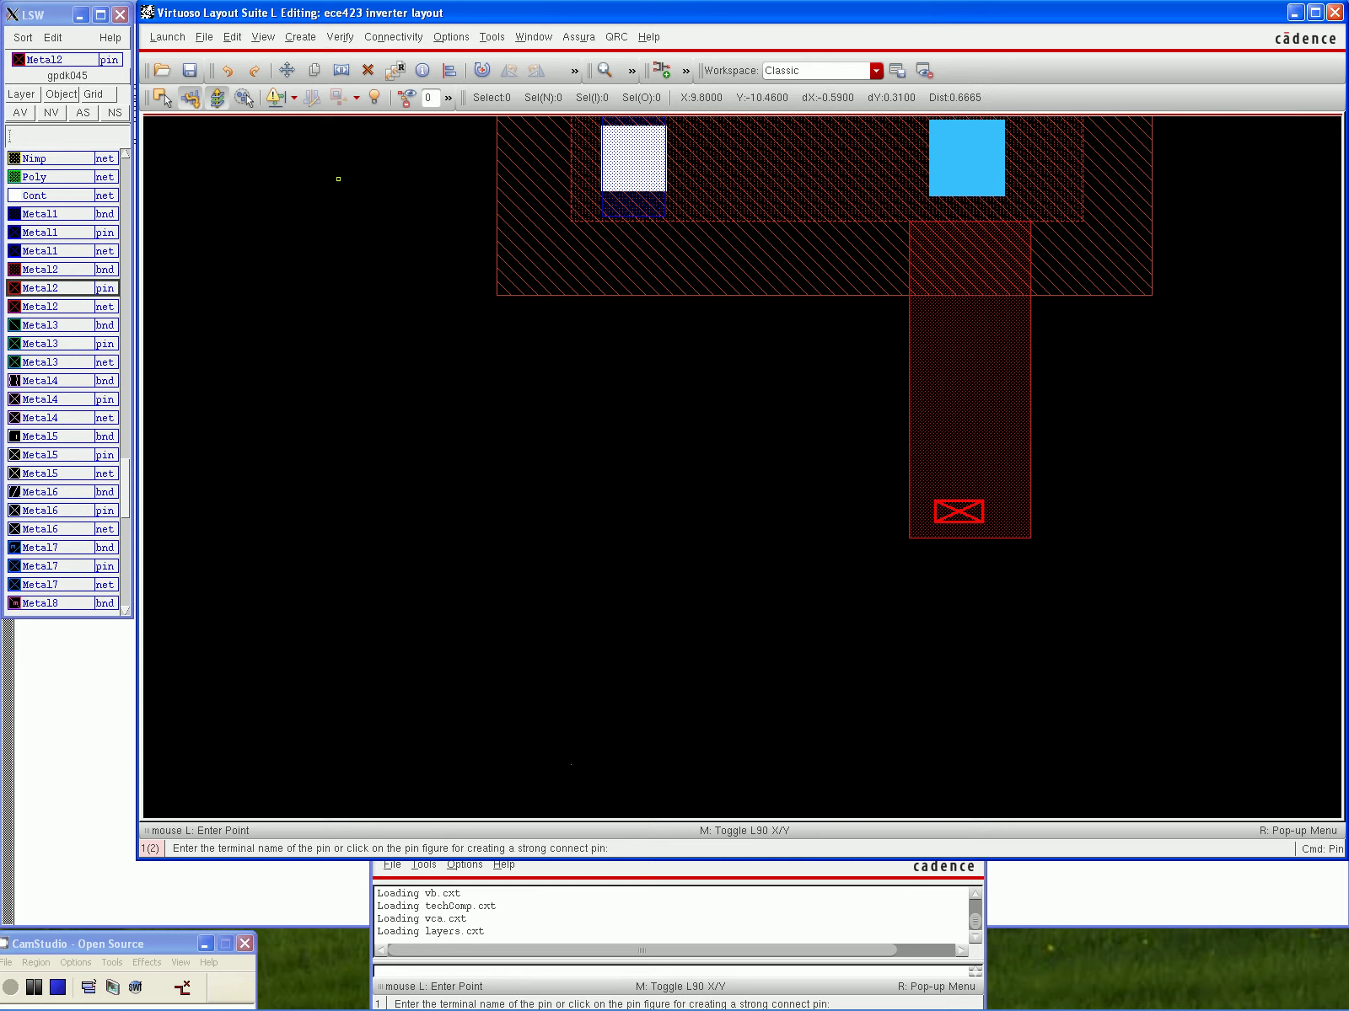
pyautogui.click(190, 71)
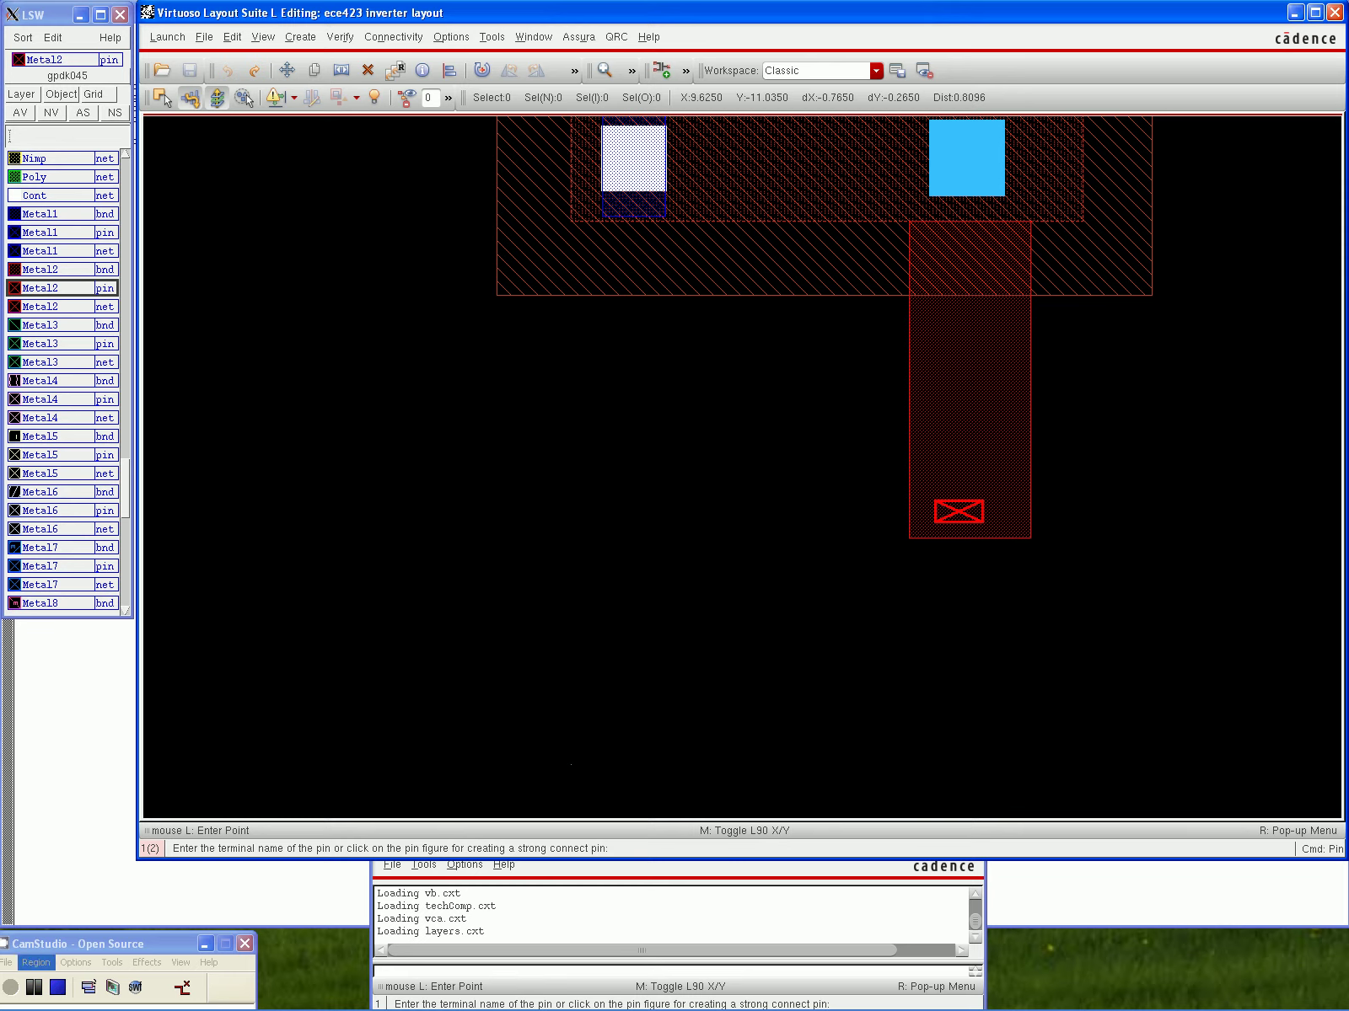
pyautogui.click(7, 963)
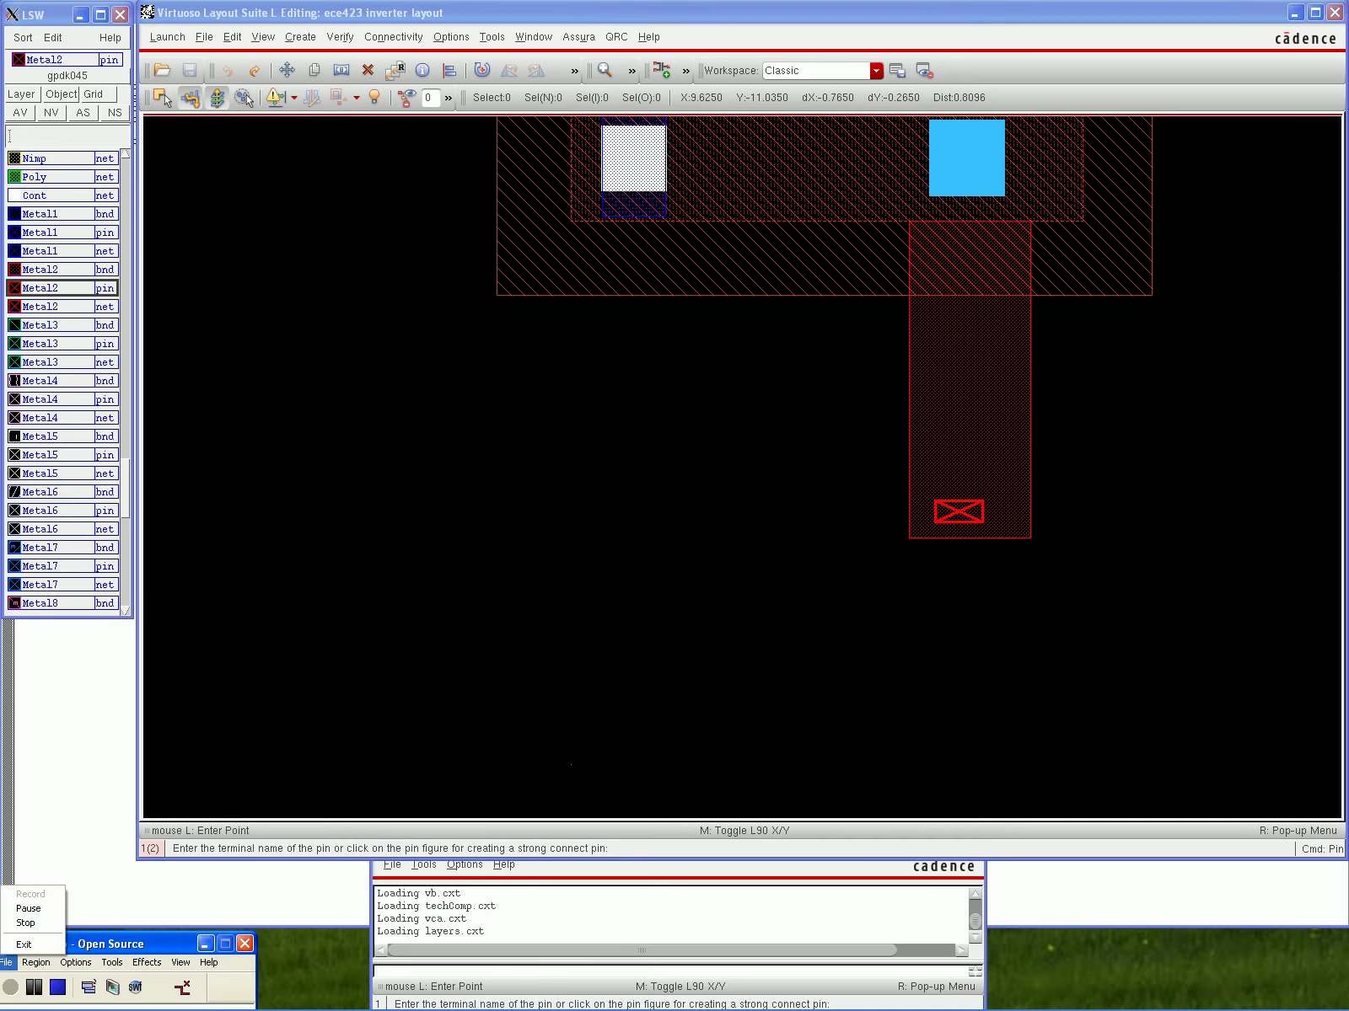